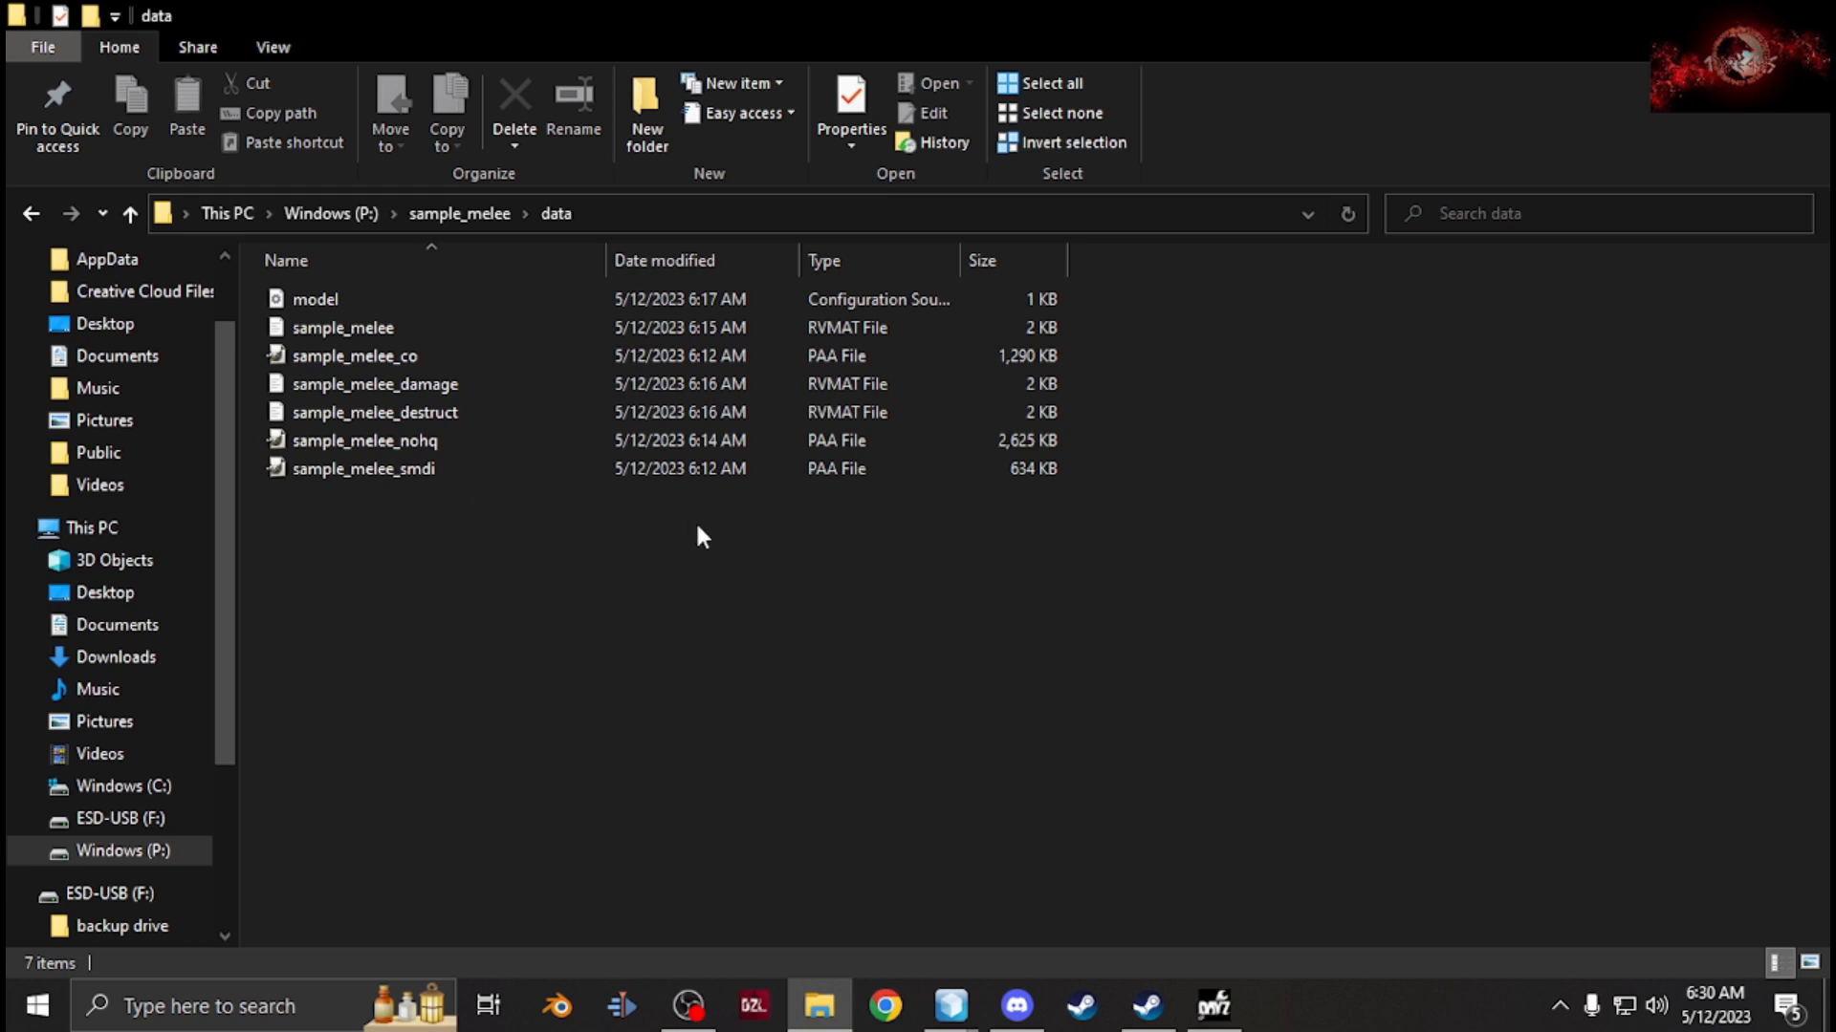
Switch to Object Builder and choose the melee knife's FBX file for import.
{"action": "left_click", "coordinate": [951, 1006]}
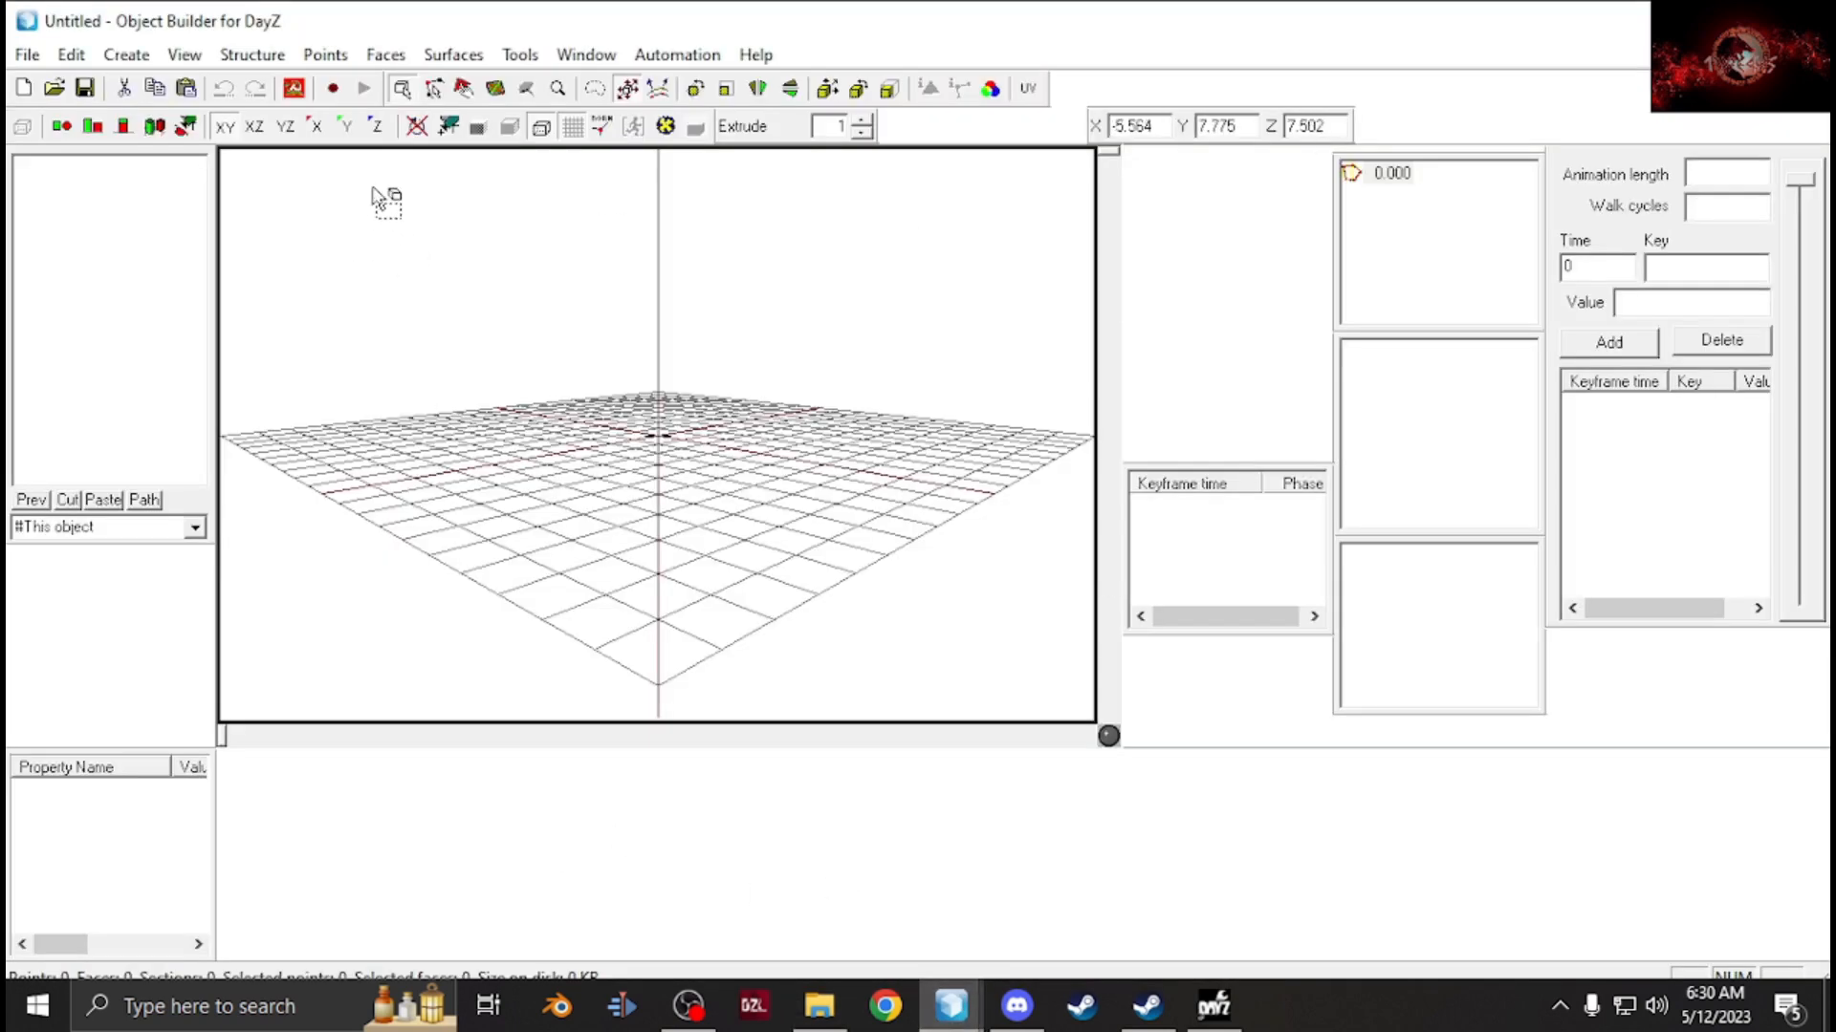
{"action": "left_click", "coordinate": [11, 55]}
{"action": "mouse_move", "coordinate": [164, 290]}
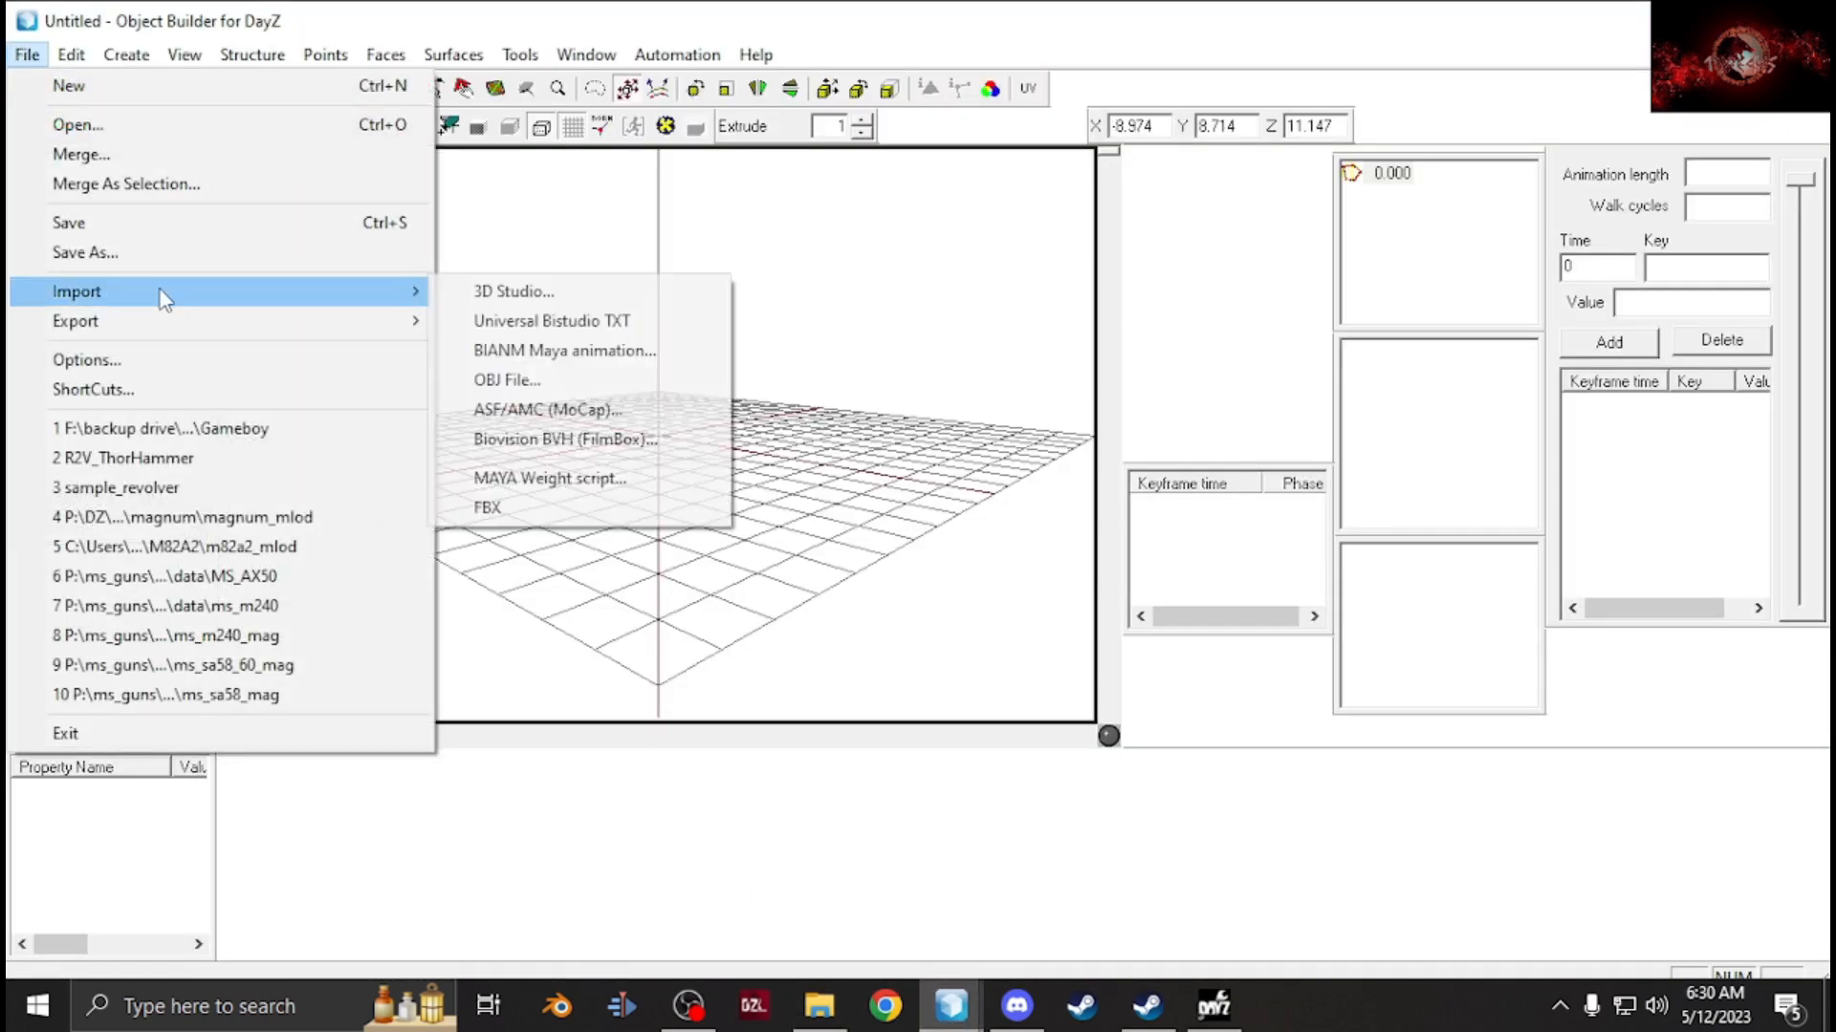
{"action": "left_click", "coordinate": [564, 508]}
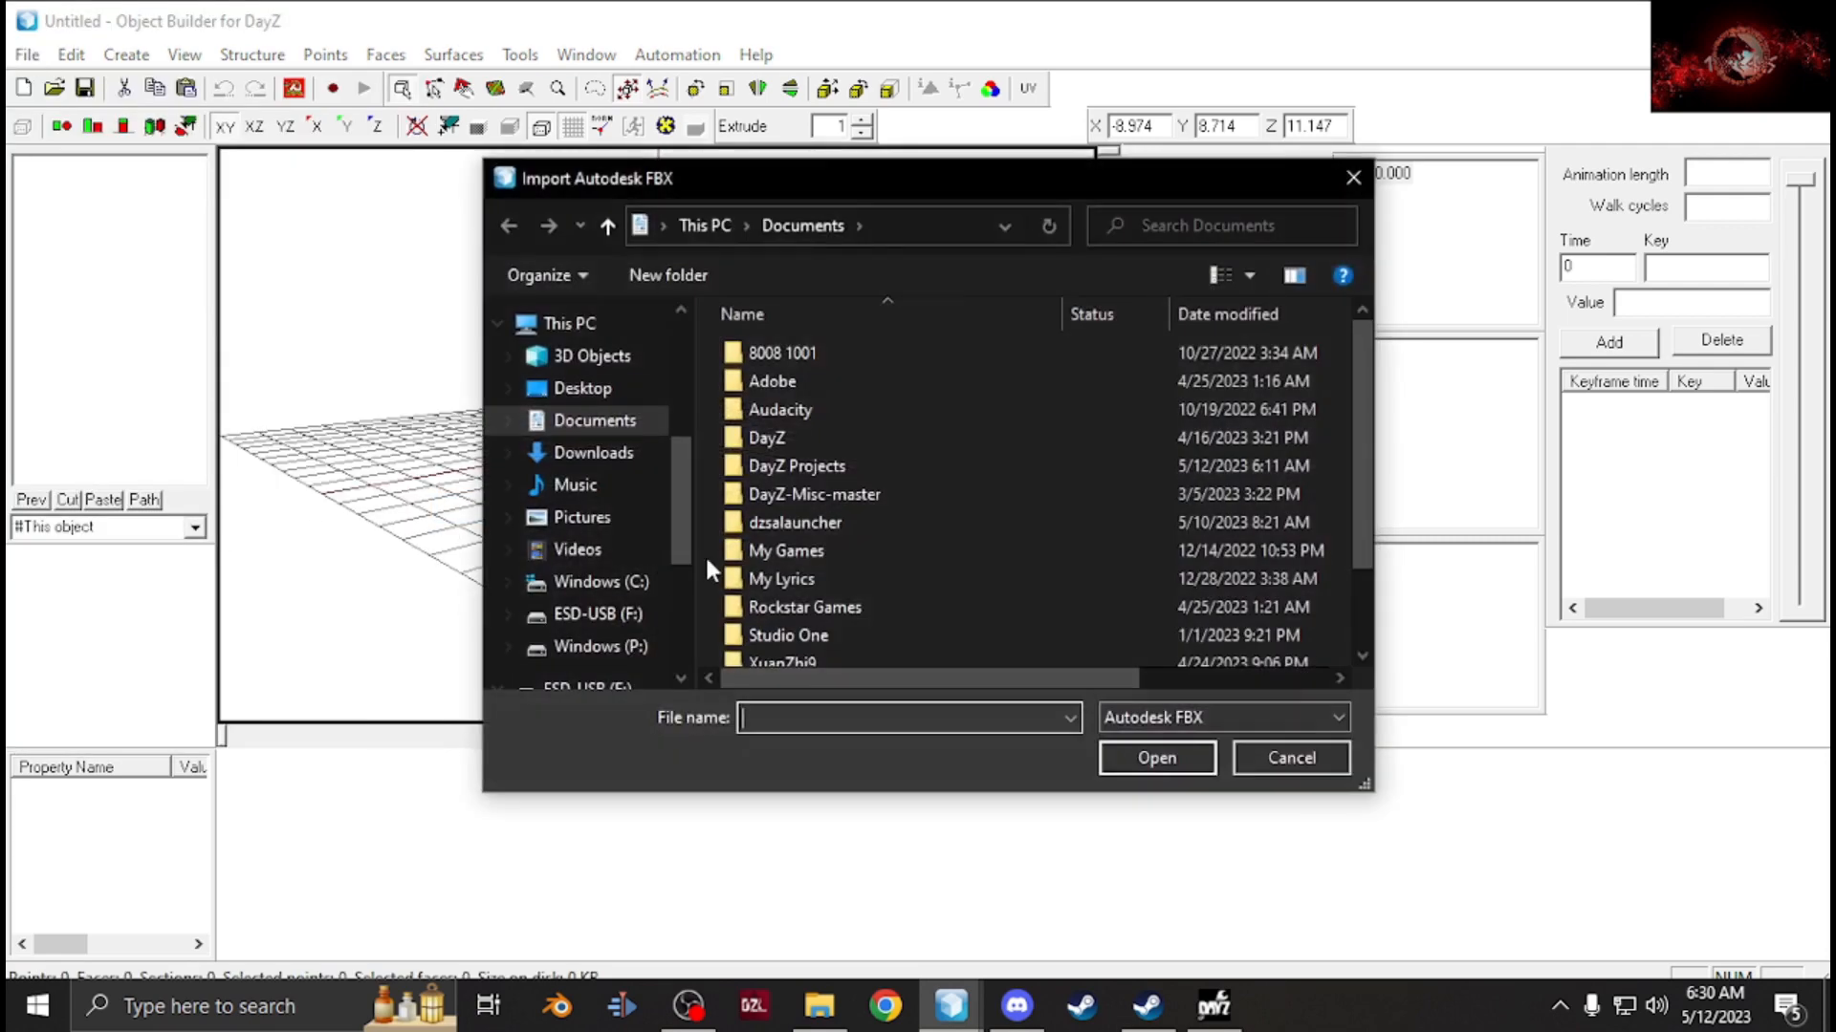
{"action": "left_click", "coordinate": [629, 466]}
{"action": "double_click", "coordinate": [852, 384]}
{"action": "double_click", "coordinate": [806, 353]}
{"action": "double_click", "coordinate": [865, 358]}
Import the Blade_L, Grip_L and Metal_Grip_L meshes with their UV sets at a master scale of 0.01.
{"action": "left_click", "coordinate": [404, 516]}
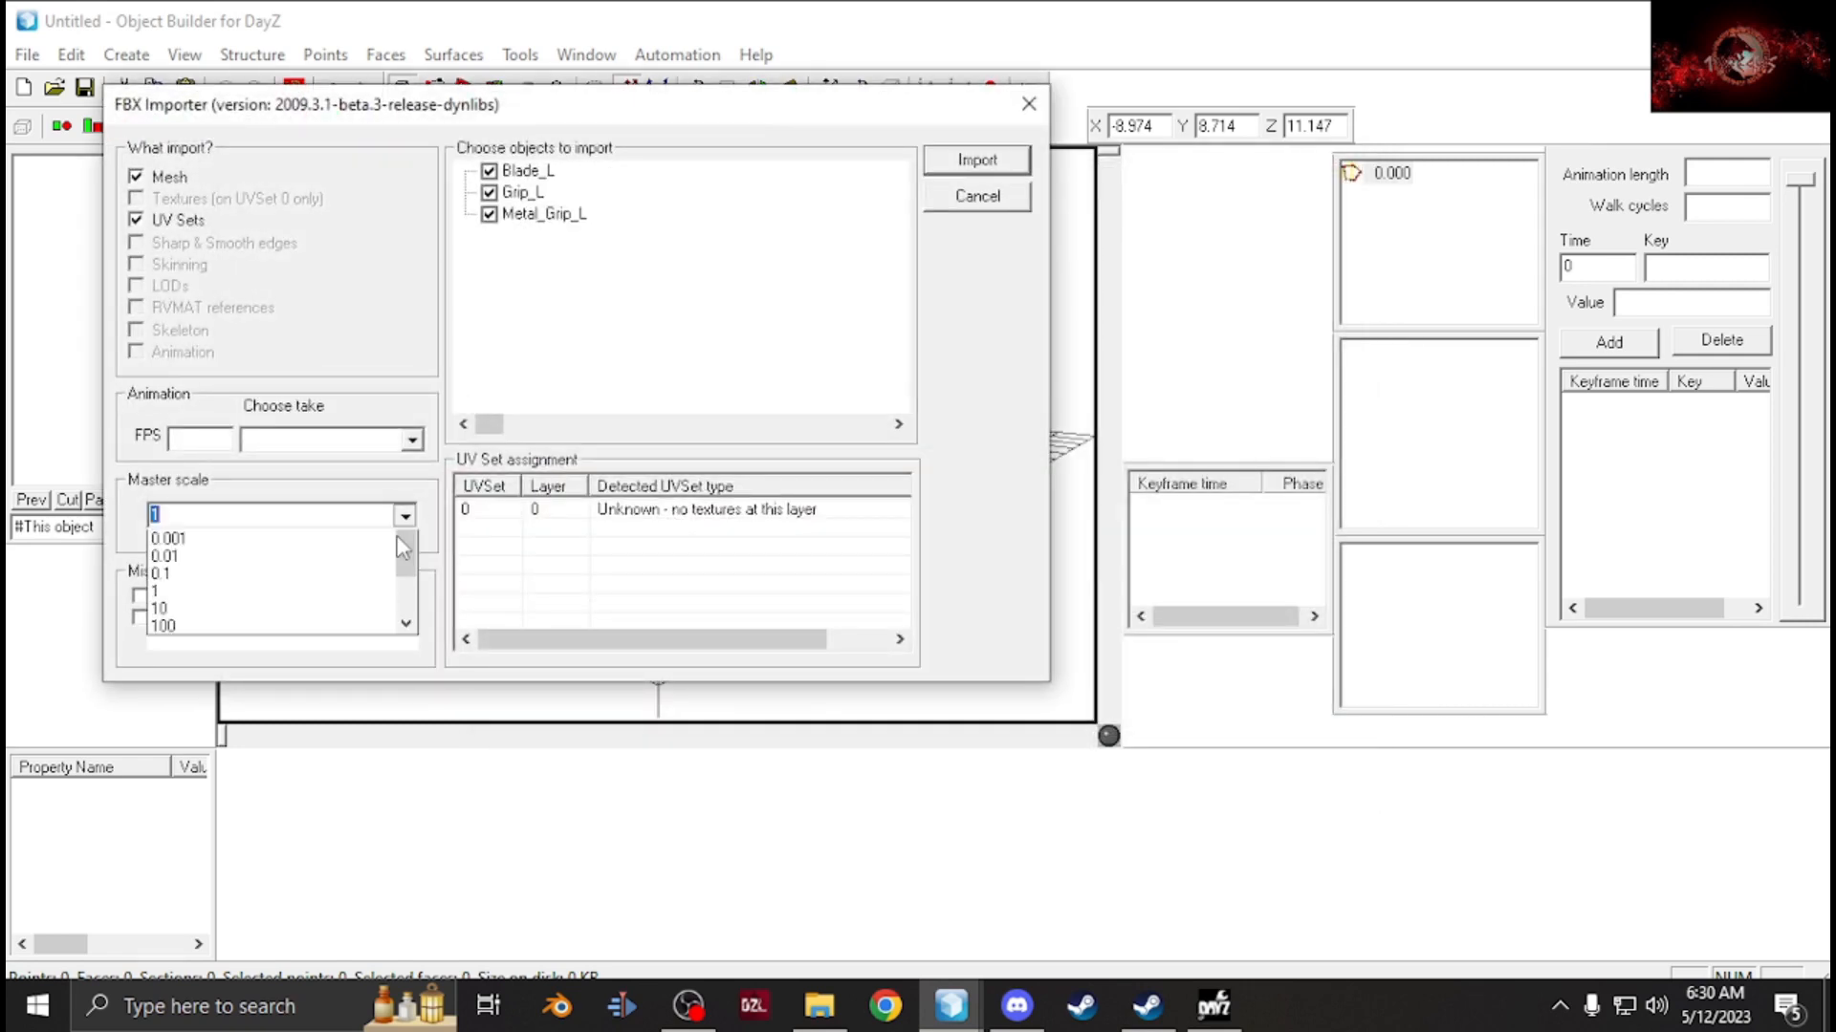
{"action": "left_click", "coordinate": [322, 612]}
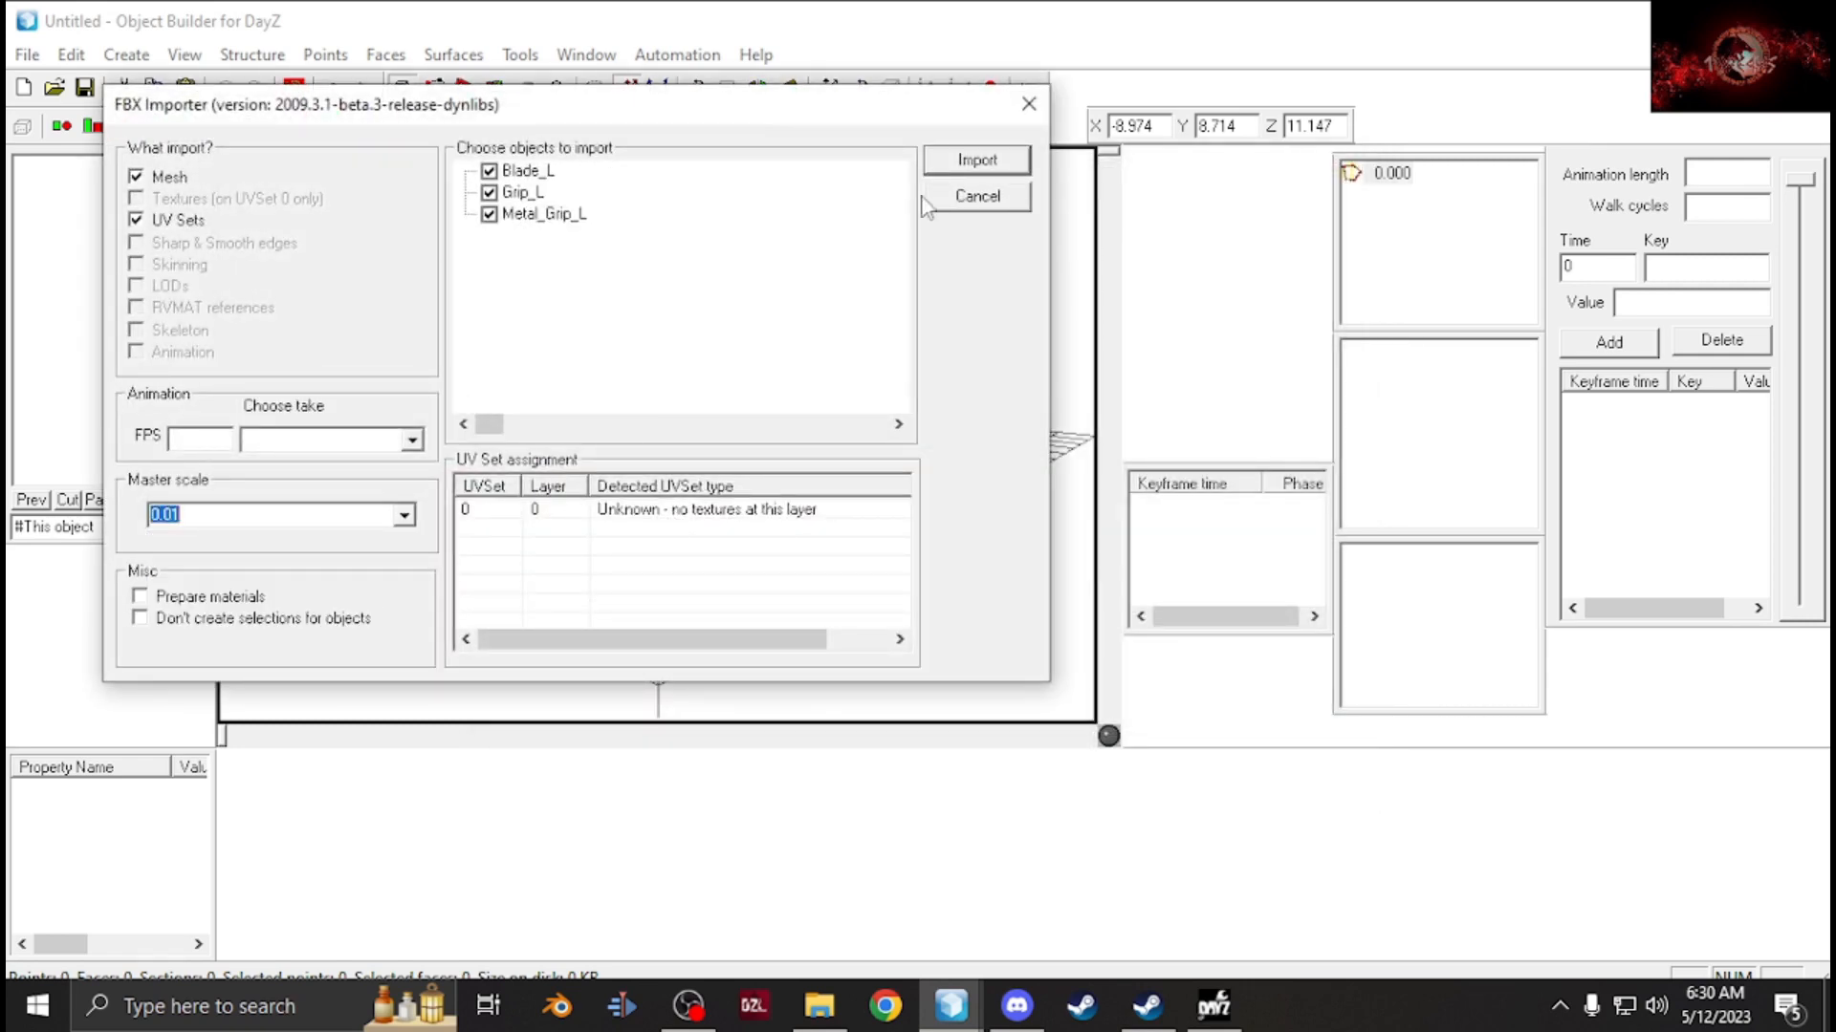
{"action": "left_click", "coordinate": [1003, 172]}
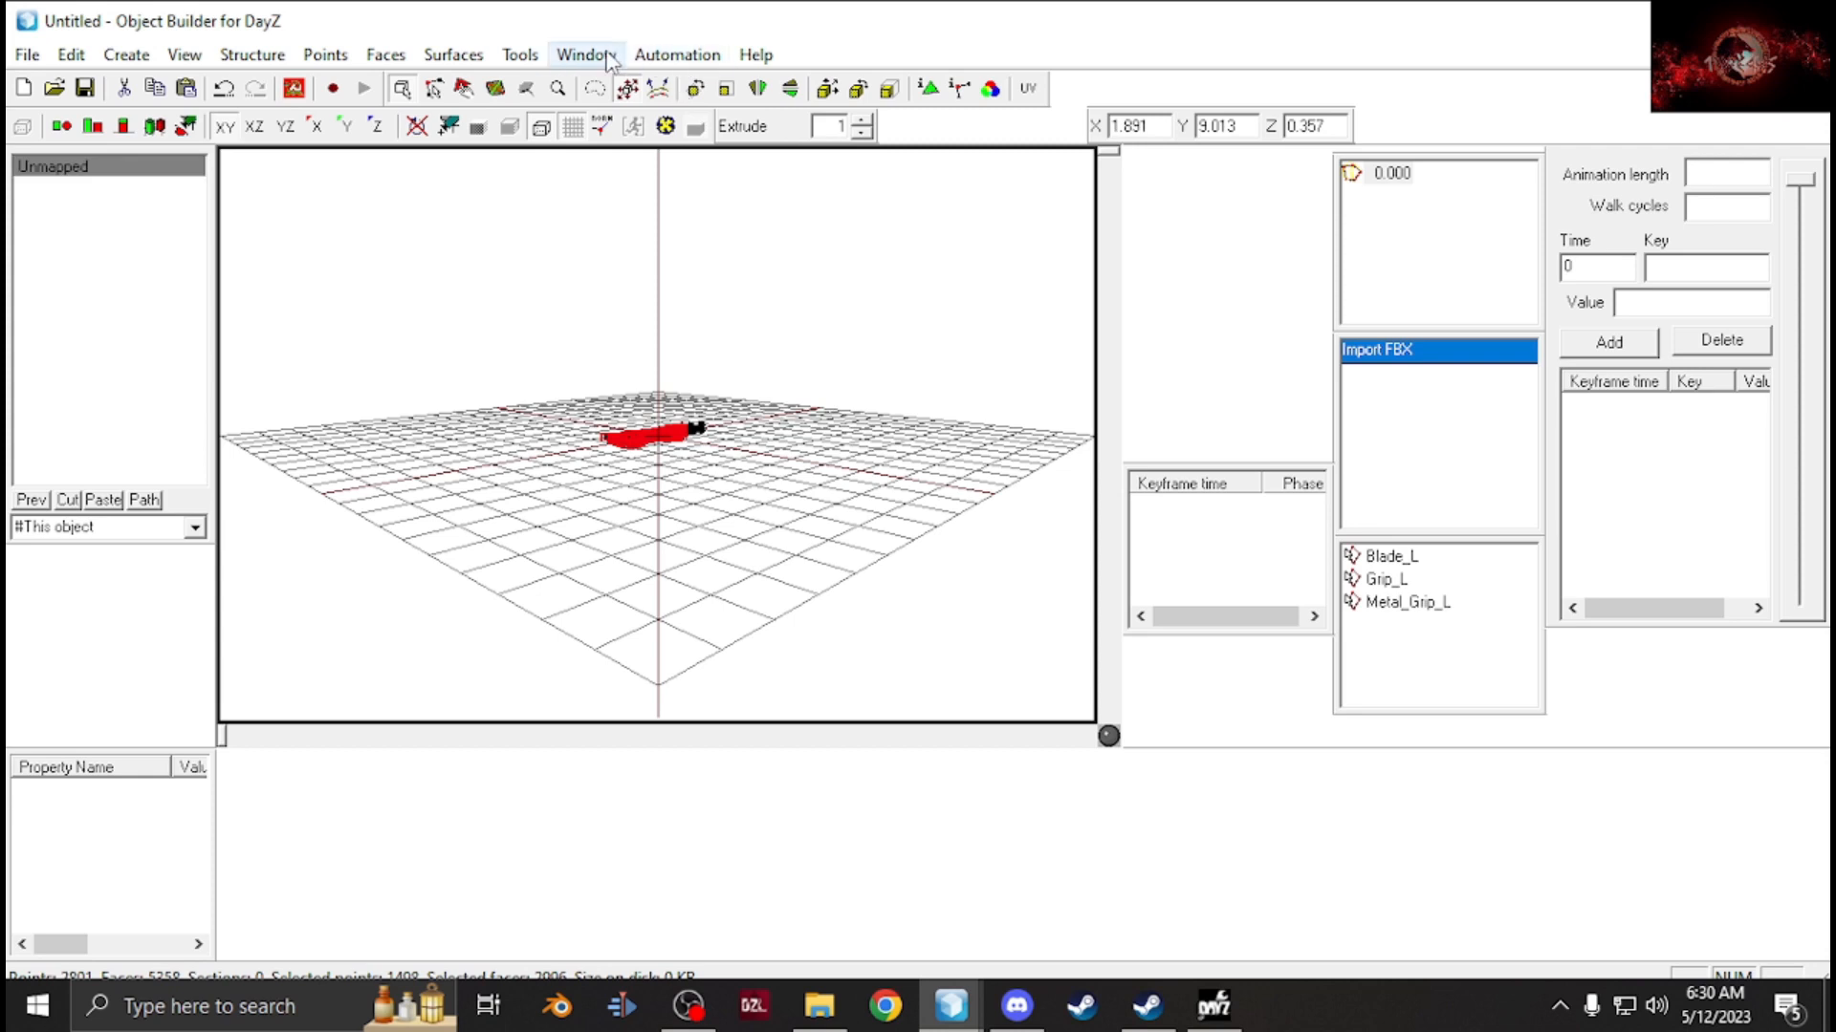
Show the model in four views and select the entire knife in the front view.
{"action": "left_click", "coordinate": [586, 55]}
{"action": "left_click", "coordinate": [601, 86]}
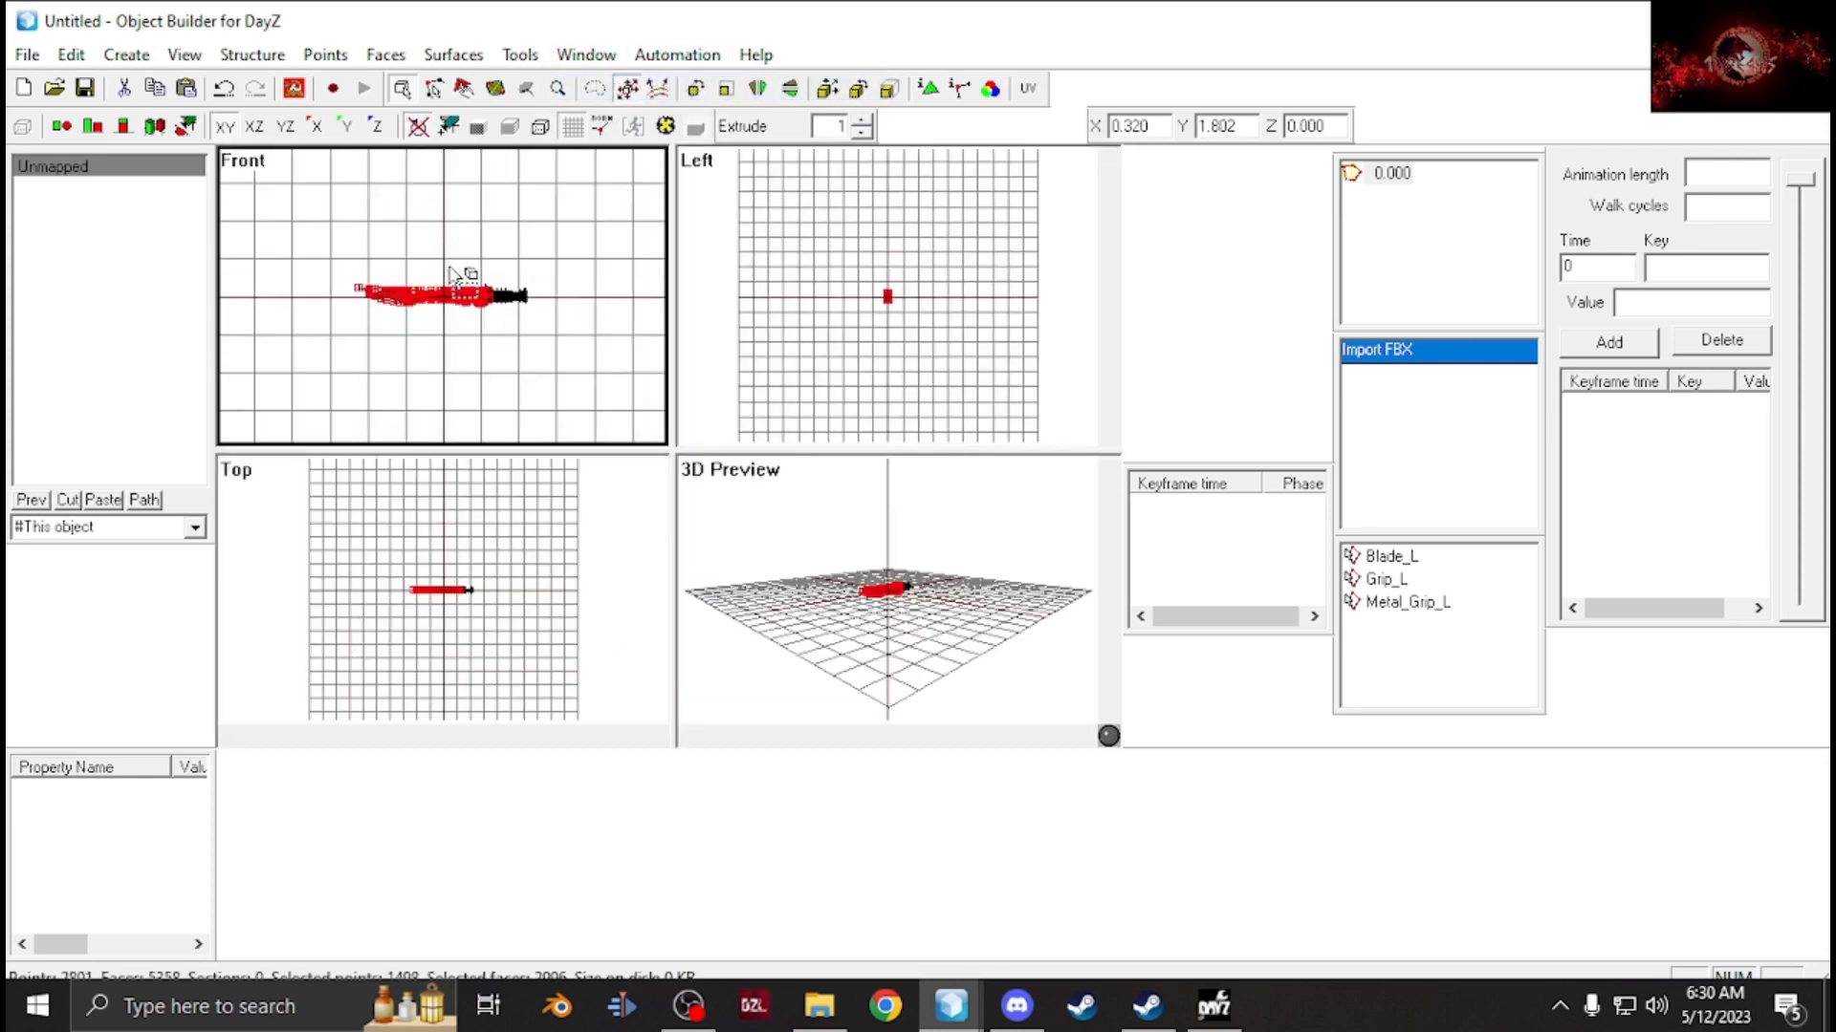
{"action": "scroll", "coordinate": [449, 267], "scroll_direction": "up", "scroll_amount": 2}
{"action": "scroll", "coordinate": [443, 267], "scroll_direction": "down", "scroll_amount": 5}
{"action": "left_click_drag", "start_coordinate": [284, 257], "coordinate": [680, 413]}
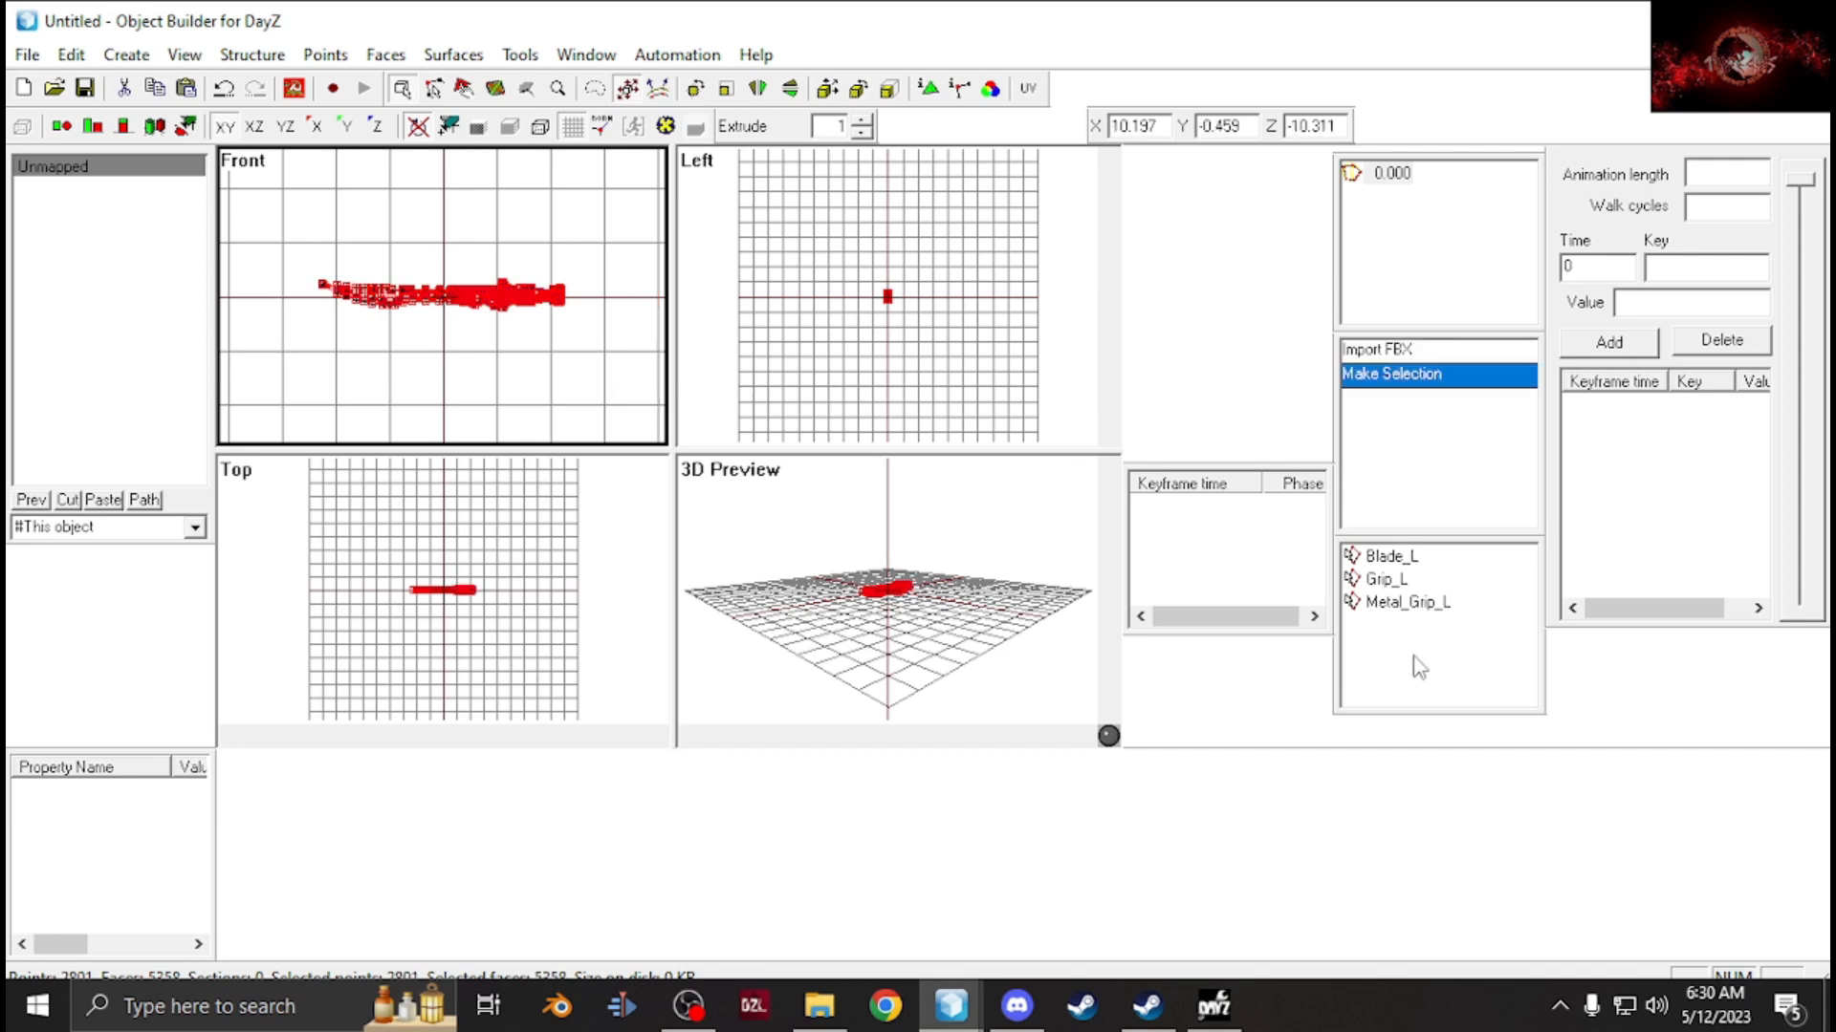
Delete the imported named selections Blade_L, Grip_L and Metal_Grip_L.
{"action": "double_click", "coordinate": [1391, 557]}
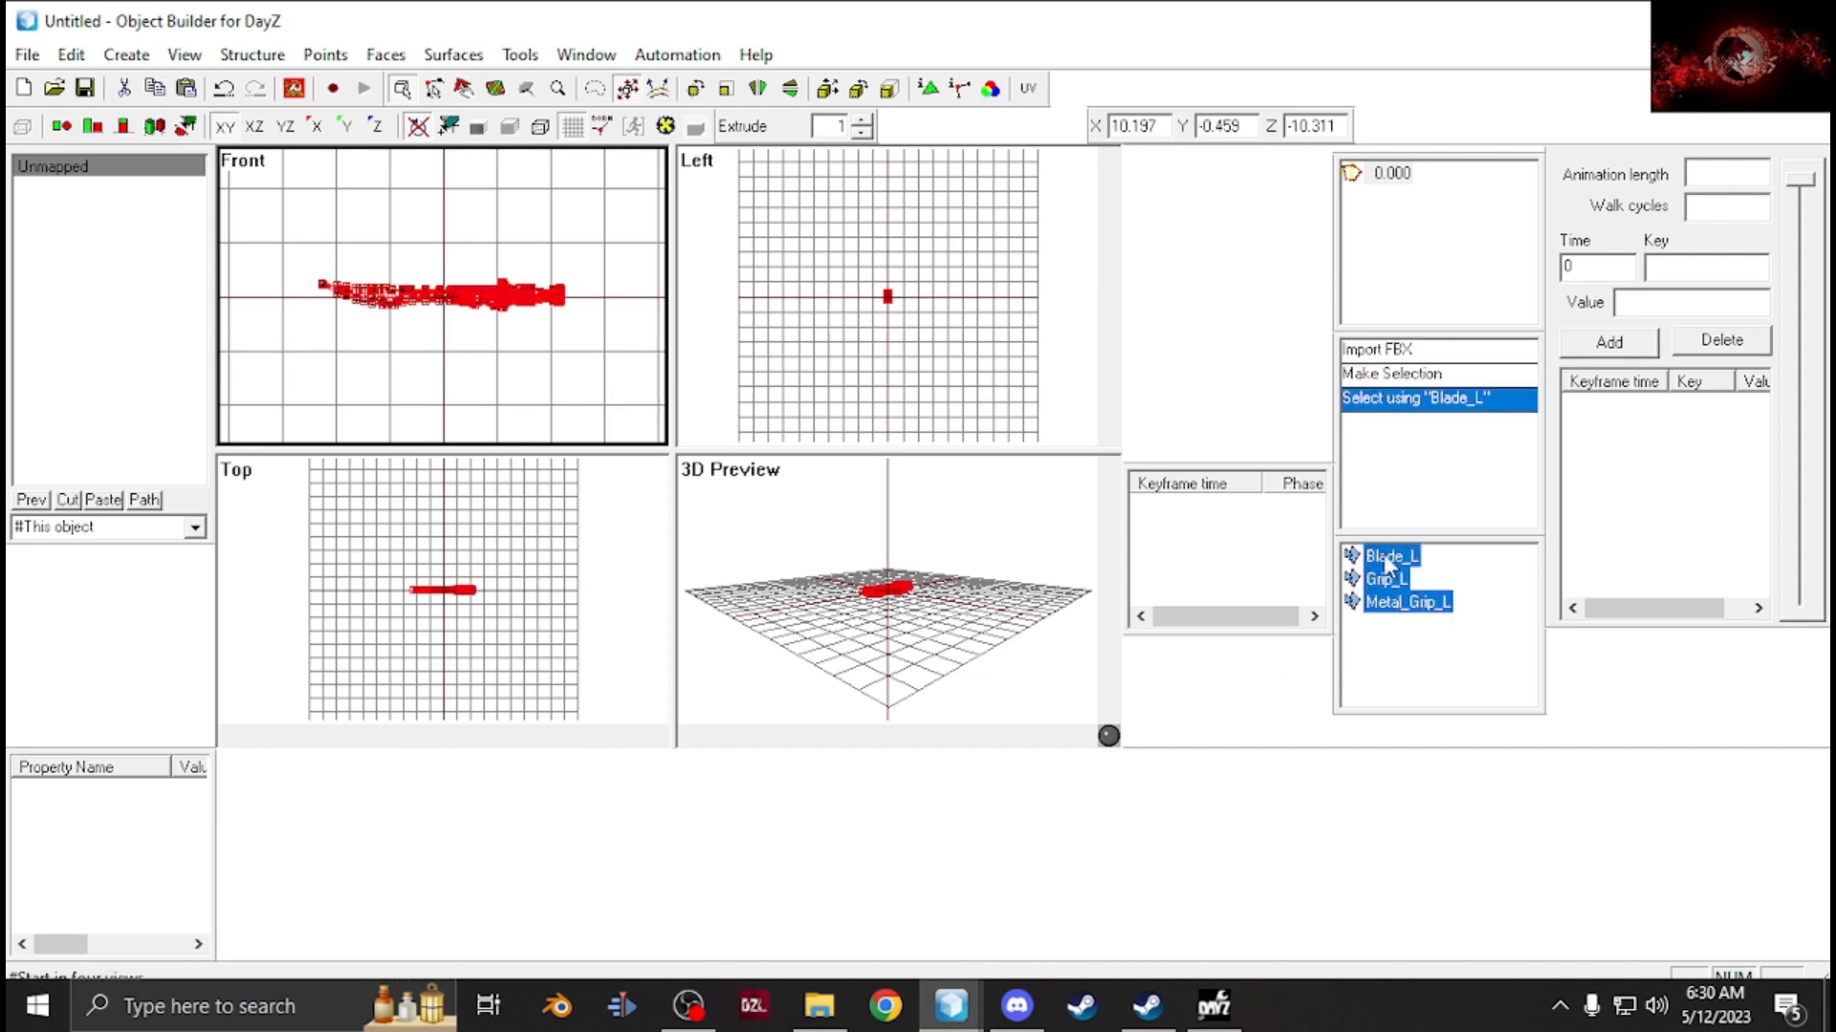
{"action": "right_click", "coordinate": [1388, 564]}
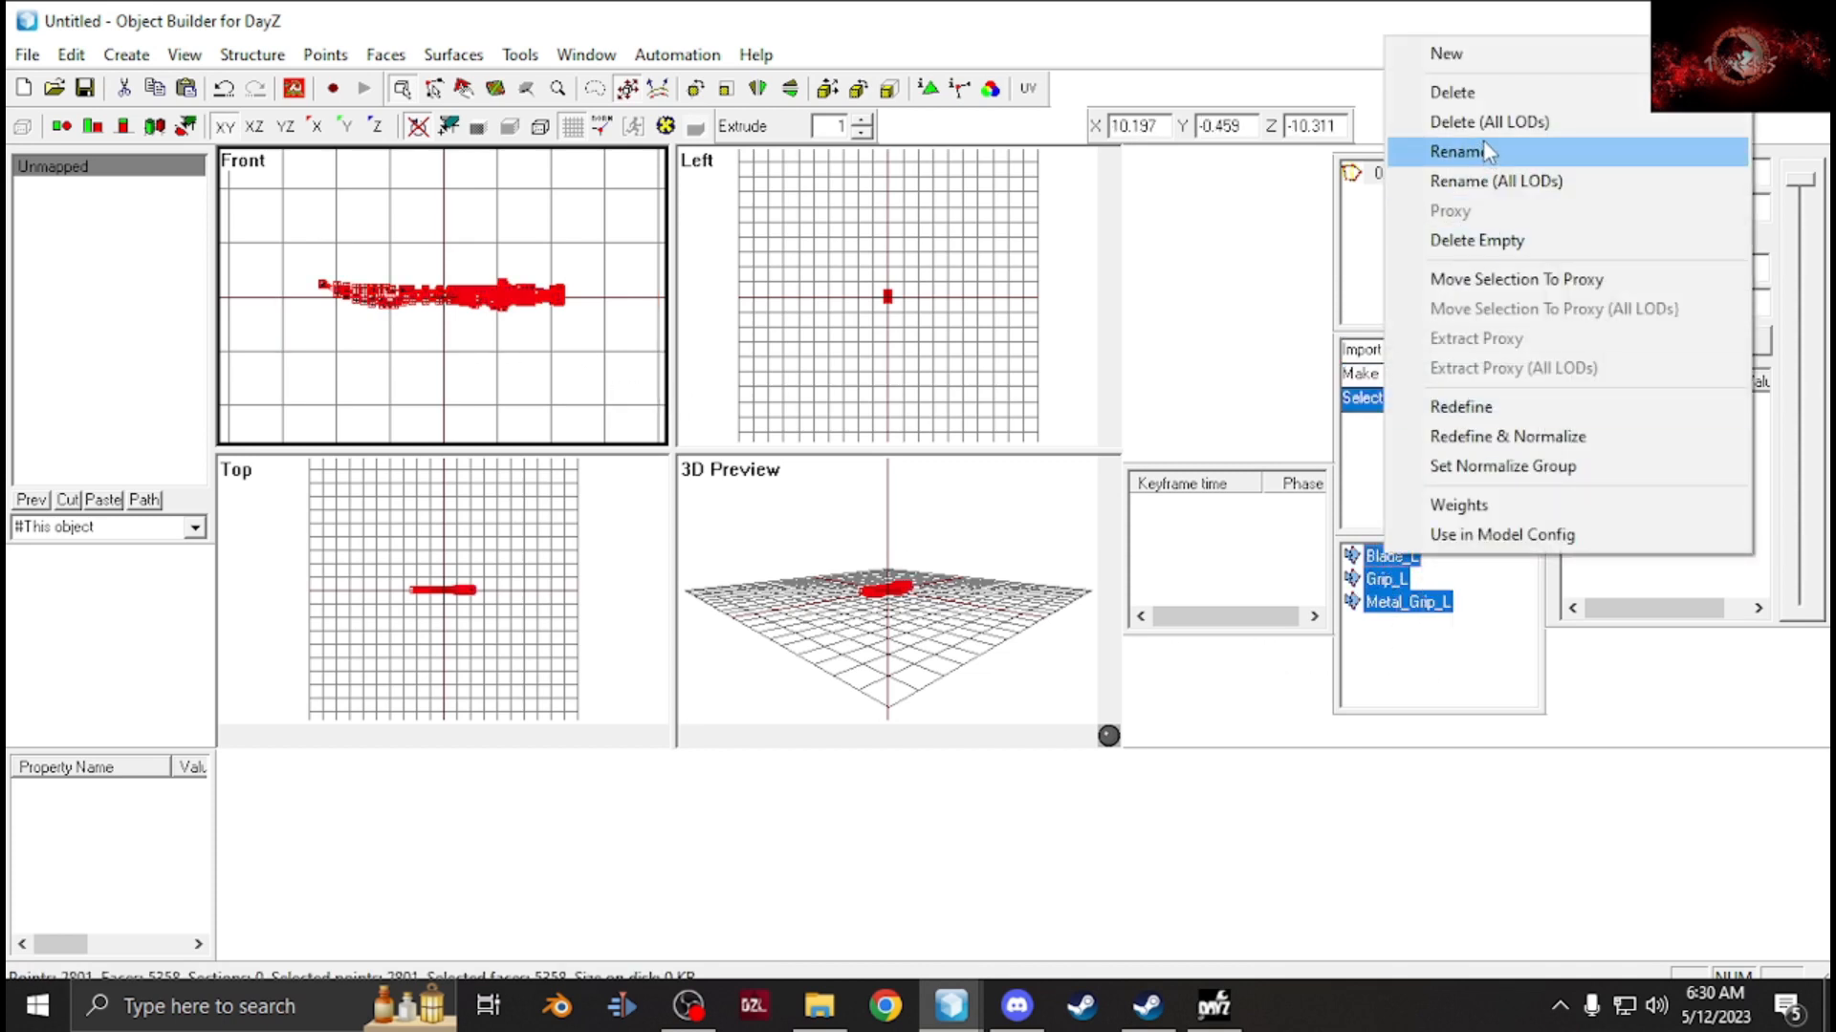
{"action": "left_click", "coordinate": [1487, 108]}
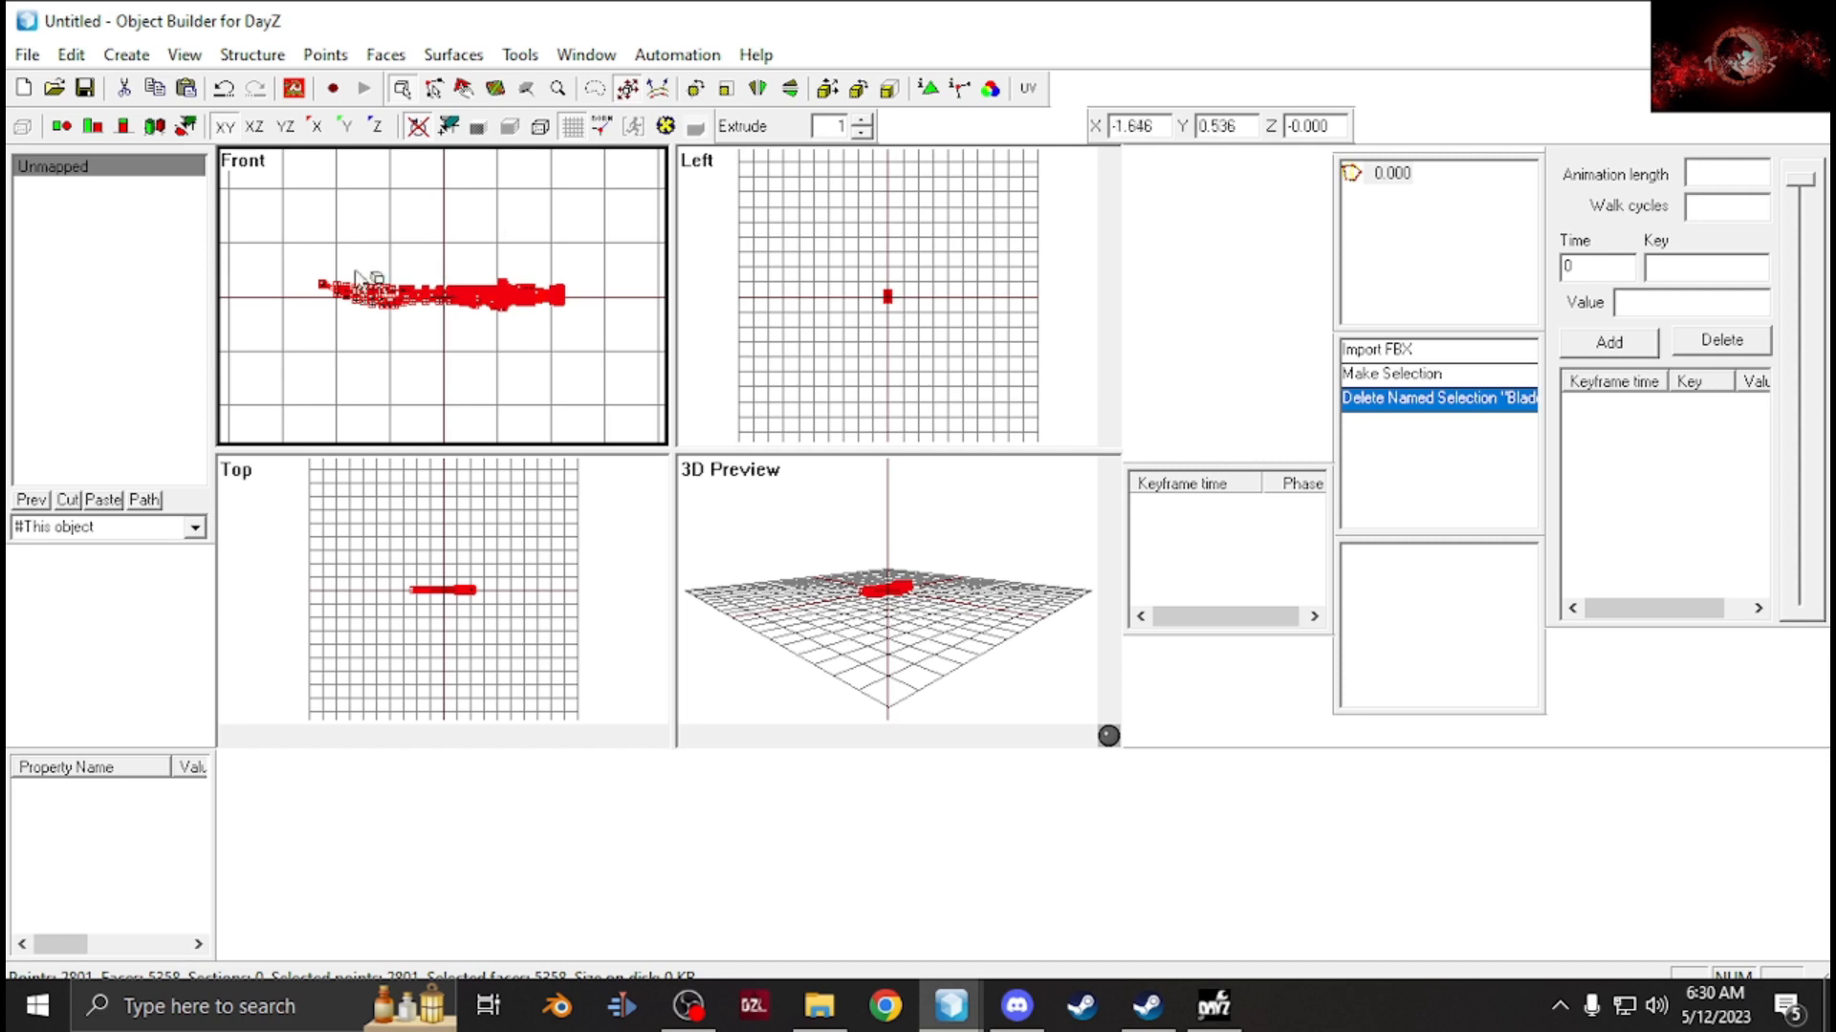
Assign the sample_melee_co.paa texture and the sample_melee.rvmat material from sample_melee\data to all of the knife's faces.
{"action": "scroll", "coordinate": [385, 284], "scroll_direction": "up", "scroll_amount": 3}
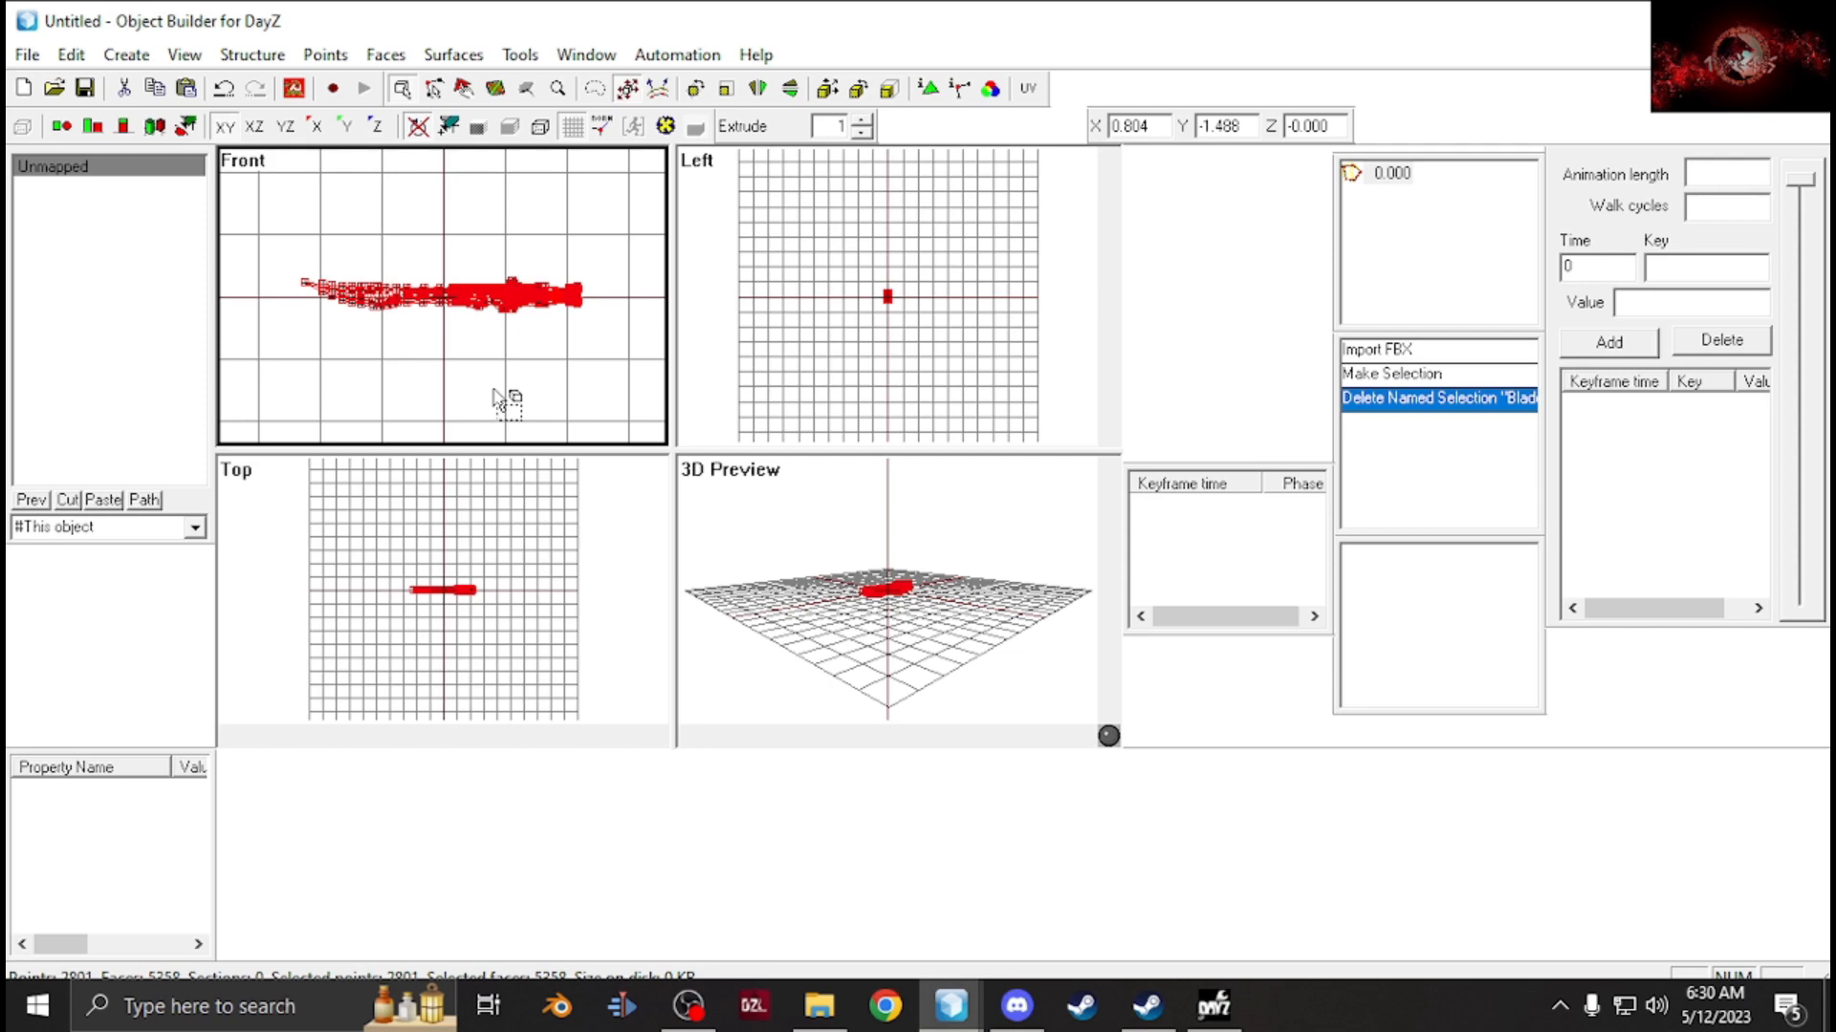
{"action": "key", "text": "e"}
{"action": "left_click", "coordinate": [1198, 619]}
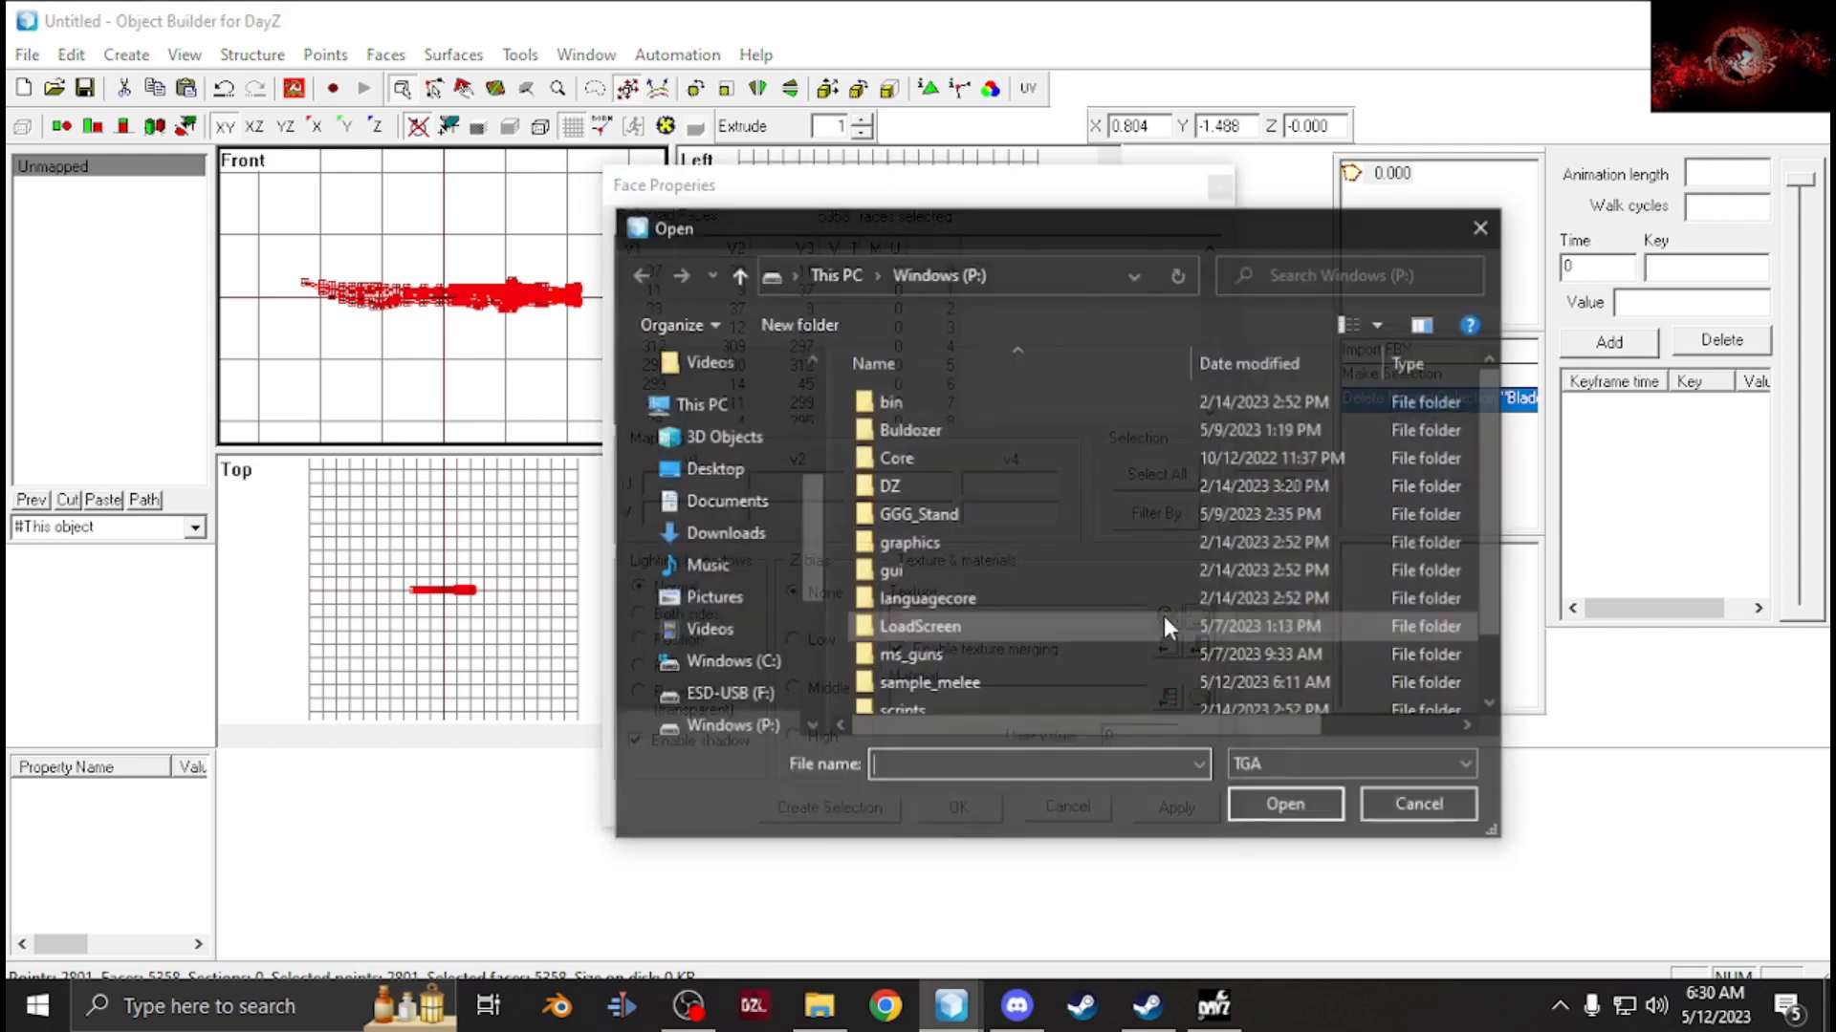
{"action": "scroll", "coordinate": [913, 509], "scroll_direction": "down", "scroll_amount": 1}
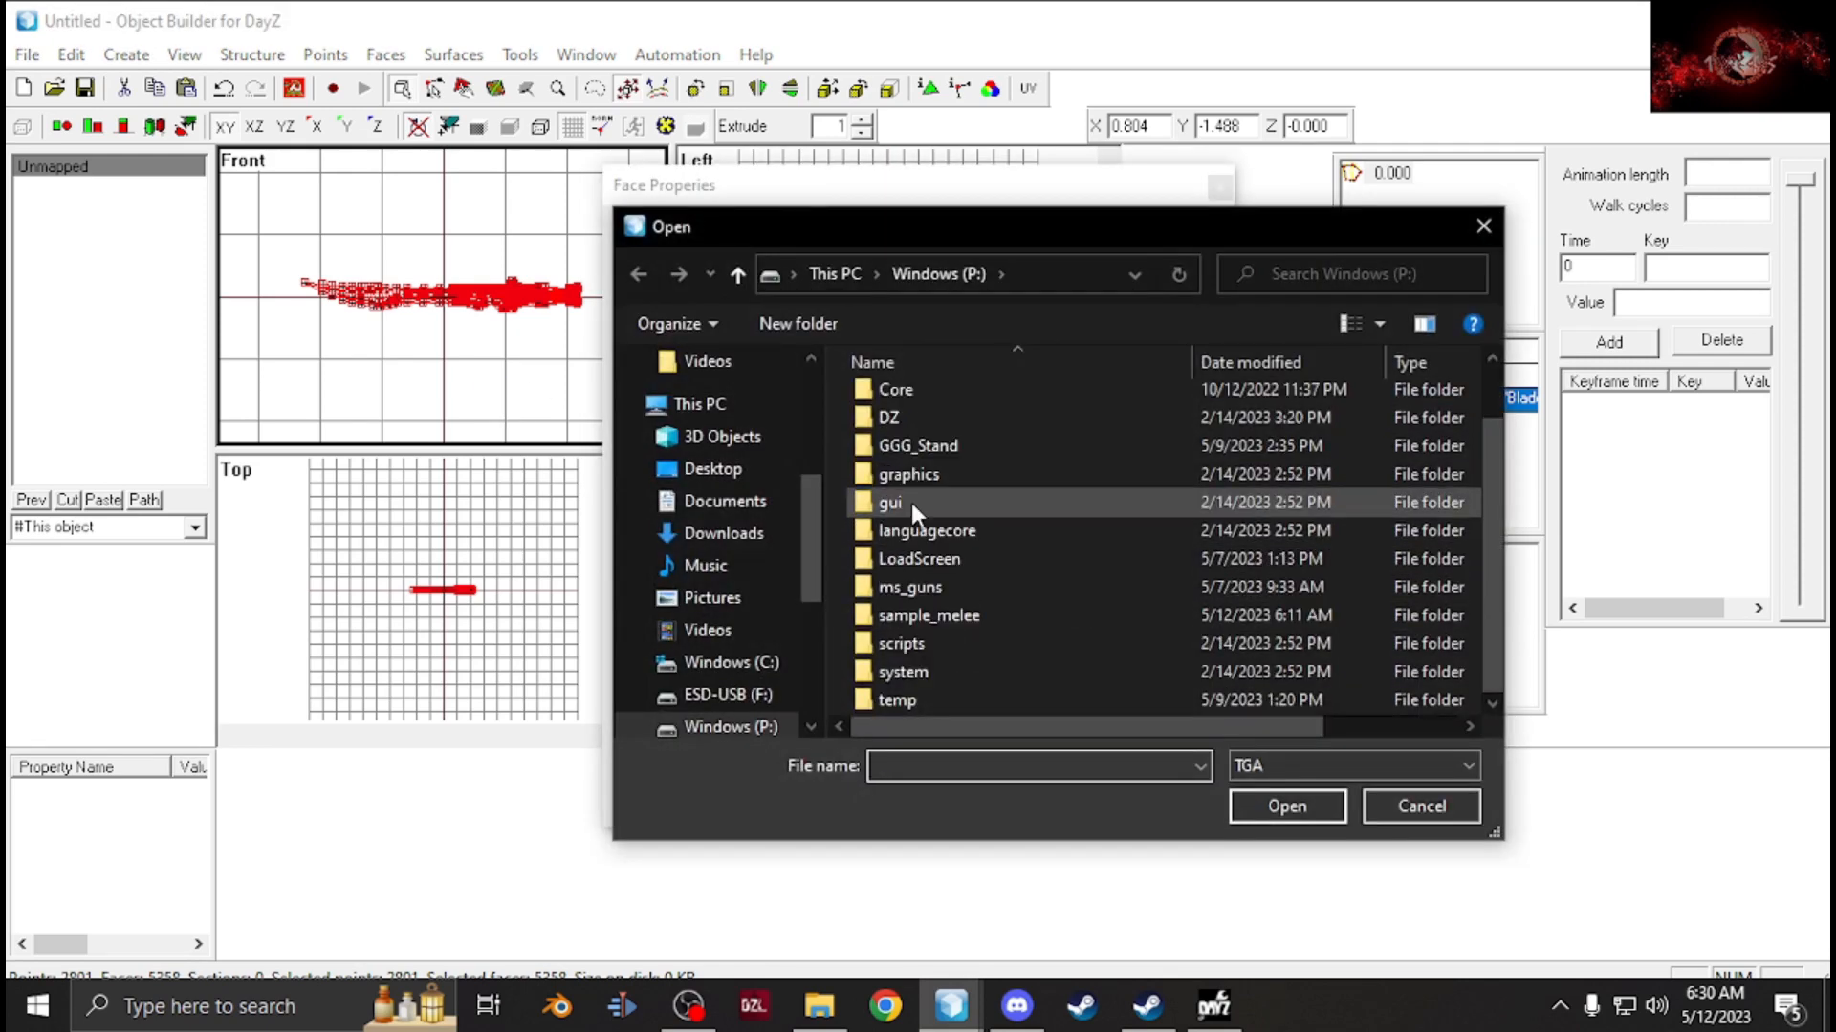
{"action": "double_click", "coordinate": [950, 616]}
{"action": "double_click", "coordinate": [946, 398]}
{"action": "left_click", "coordinate": [1271, 762]}
{"action": "left_click", "coordinate": [1273, 812]}
{"action": "double_click", "coordinate": [973, 403]}
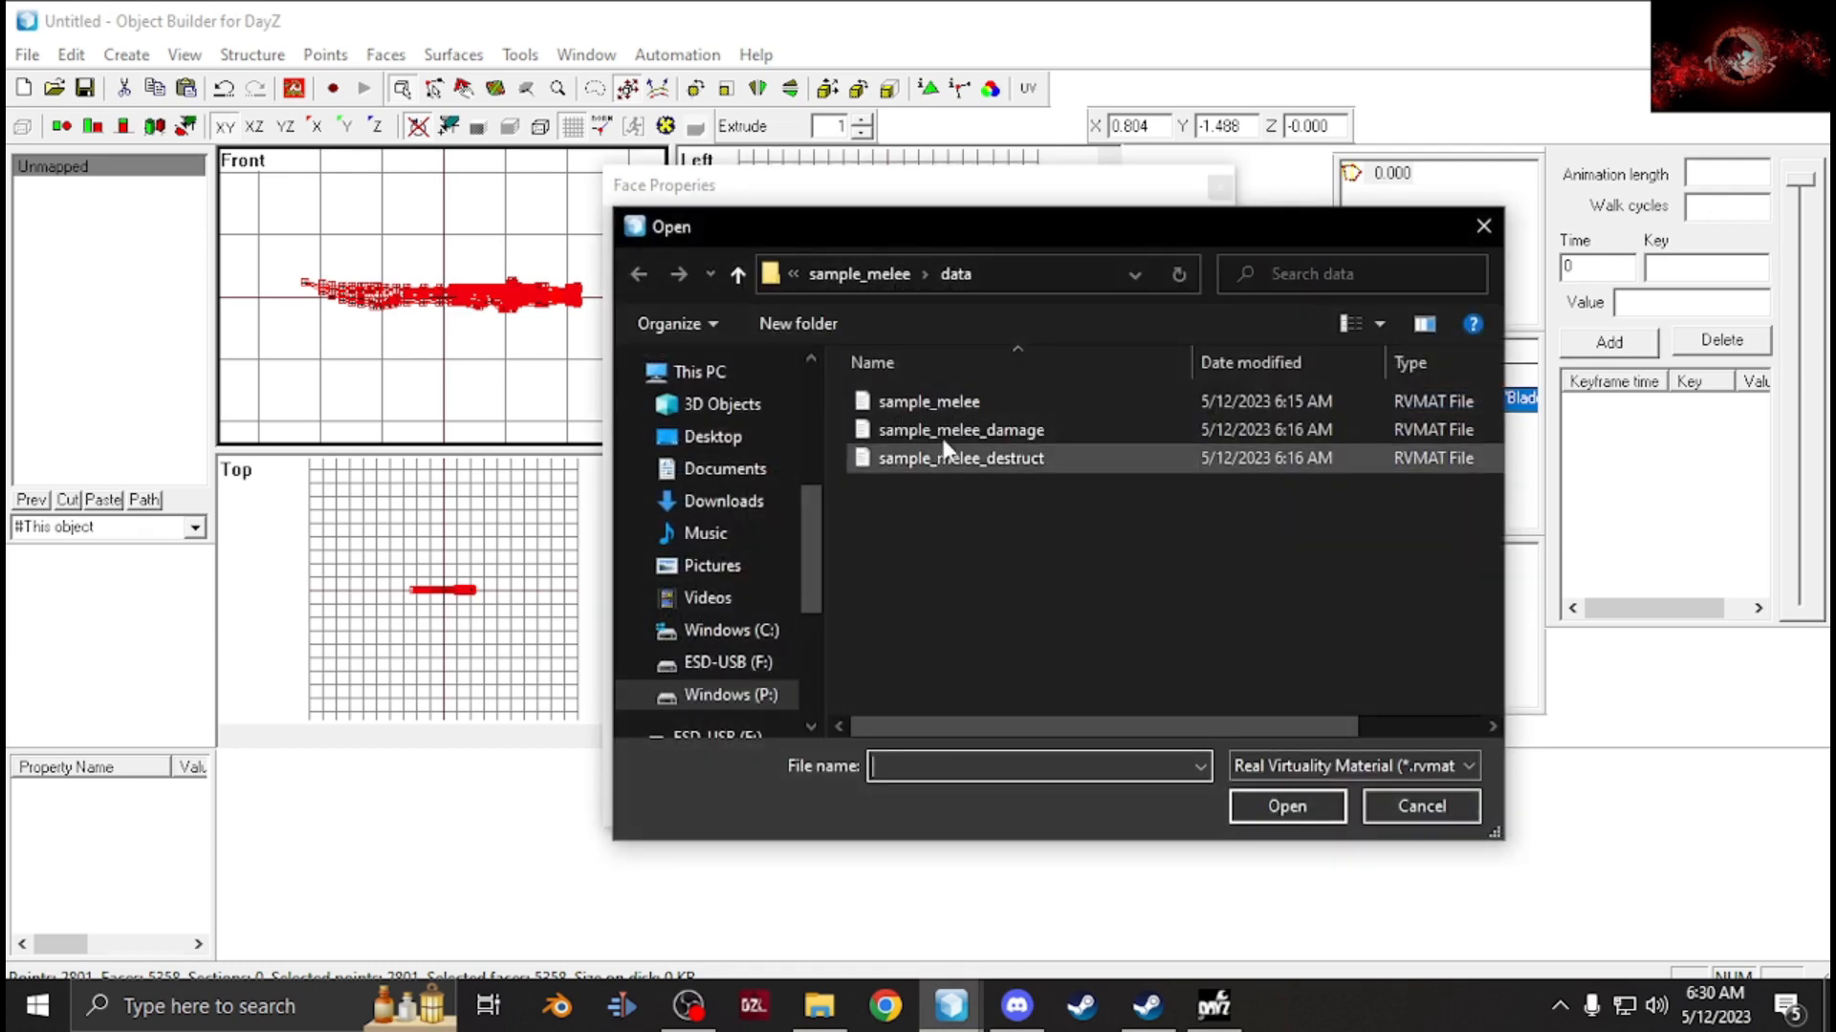
{"action": "double_click", "coordinate": [978, 407]}
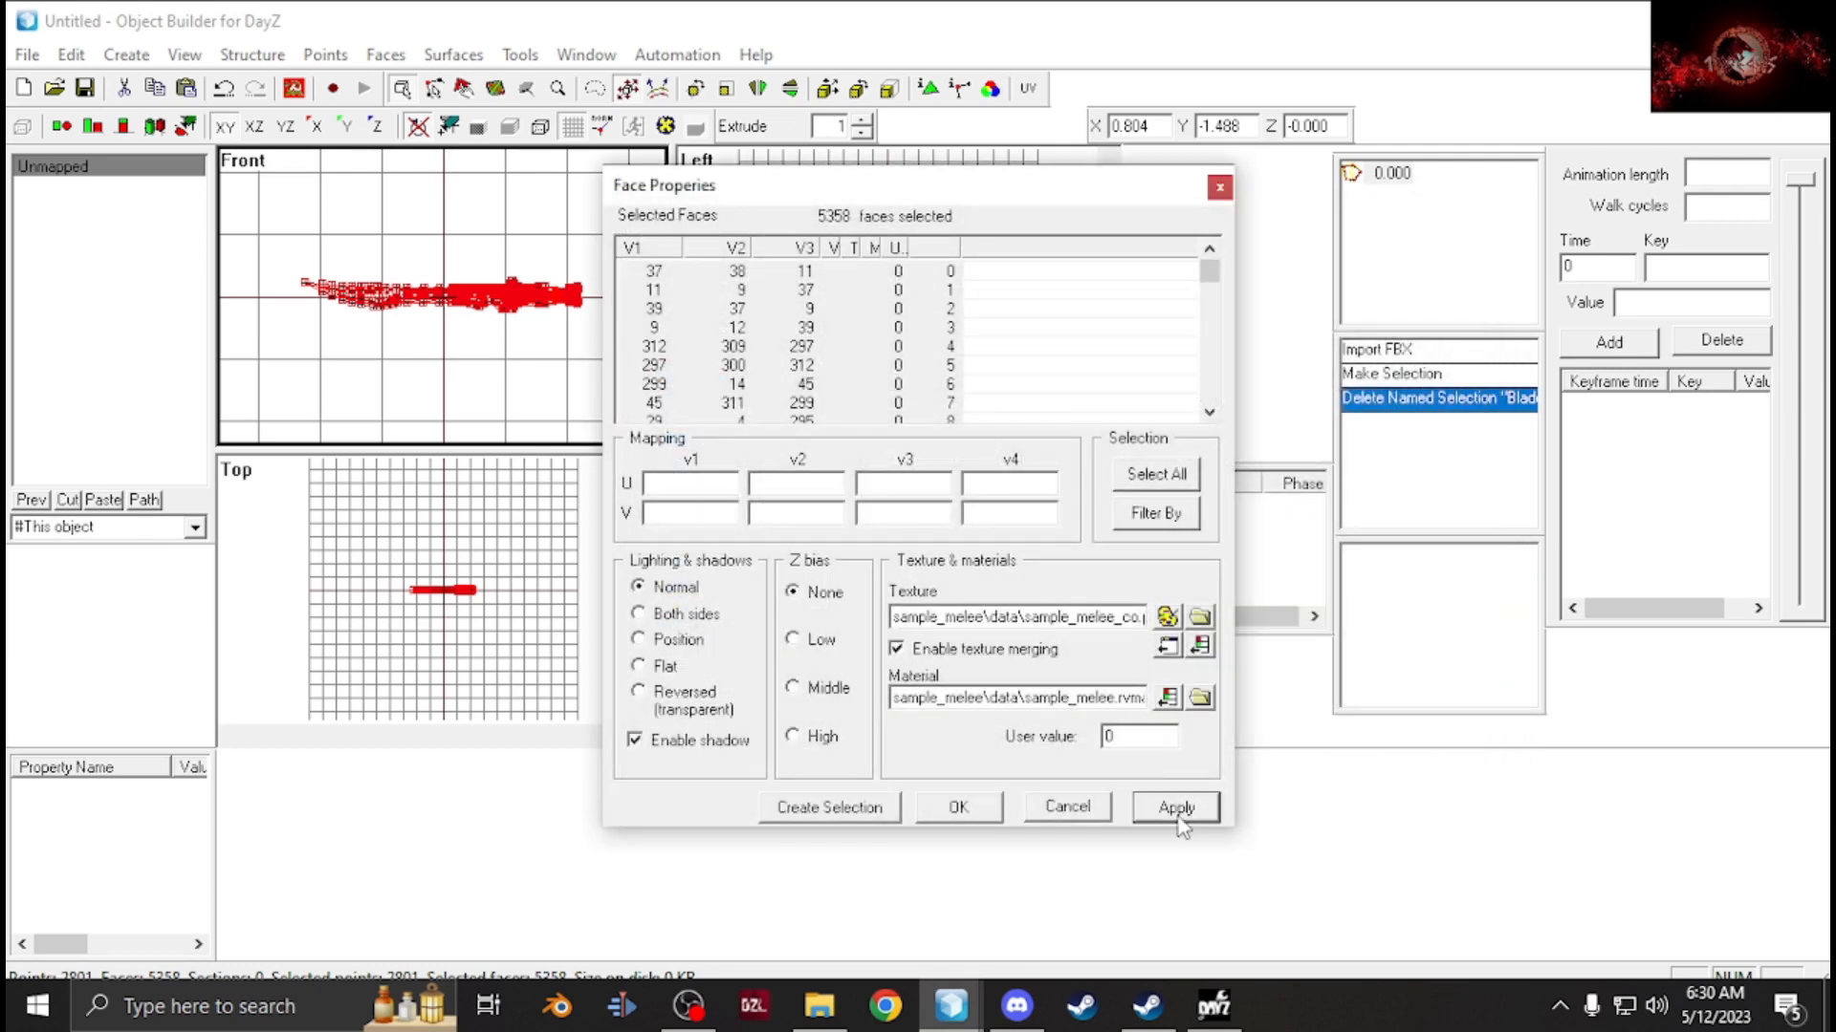
{"action": "left_click", "coordinate": [969, 815]}
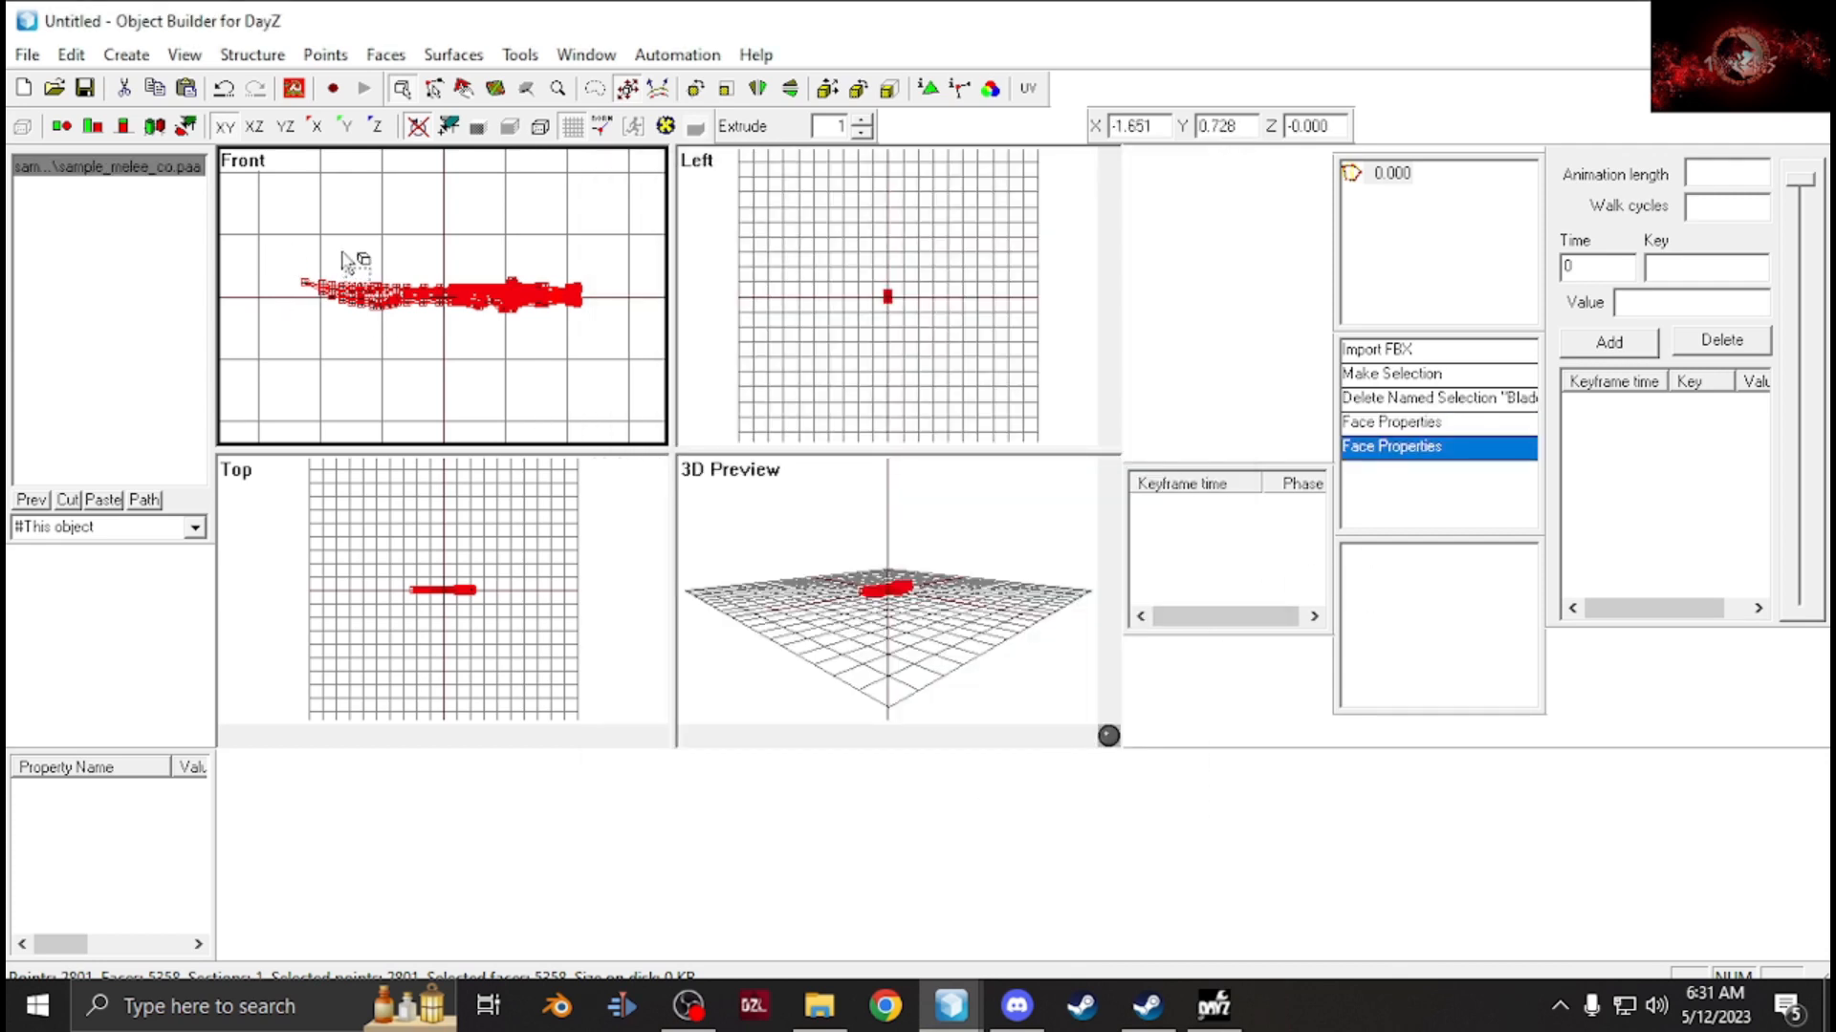
Create a named selection called zbytek from the whole knife.
{"action": "scroll", "coordinate": [408, 647], "scroll_direction": "up", "scroll_amount": 3}
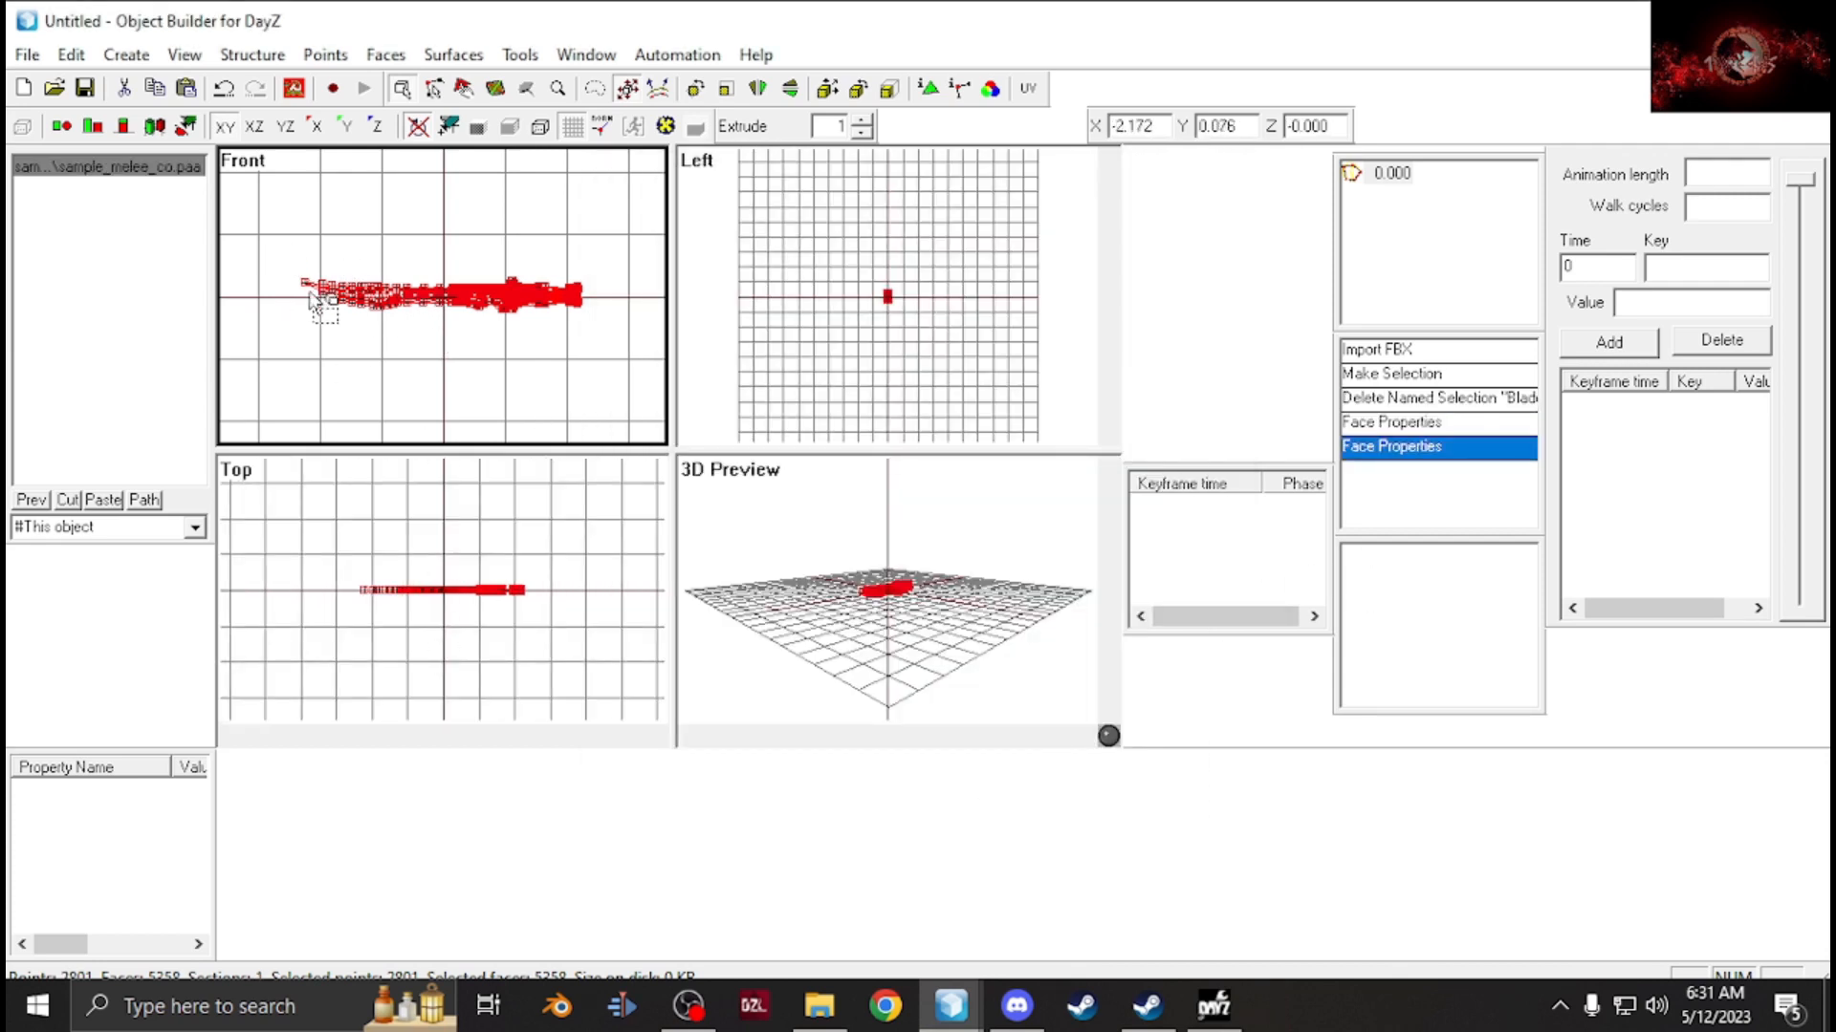
{"action": "right_click", "coordinate": [1411, 645]}
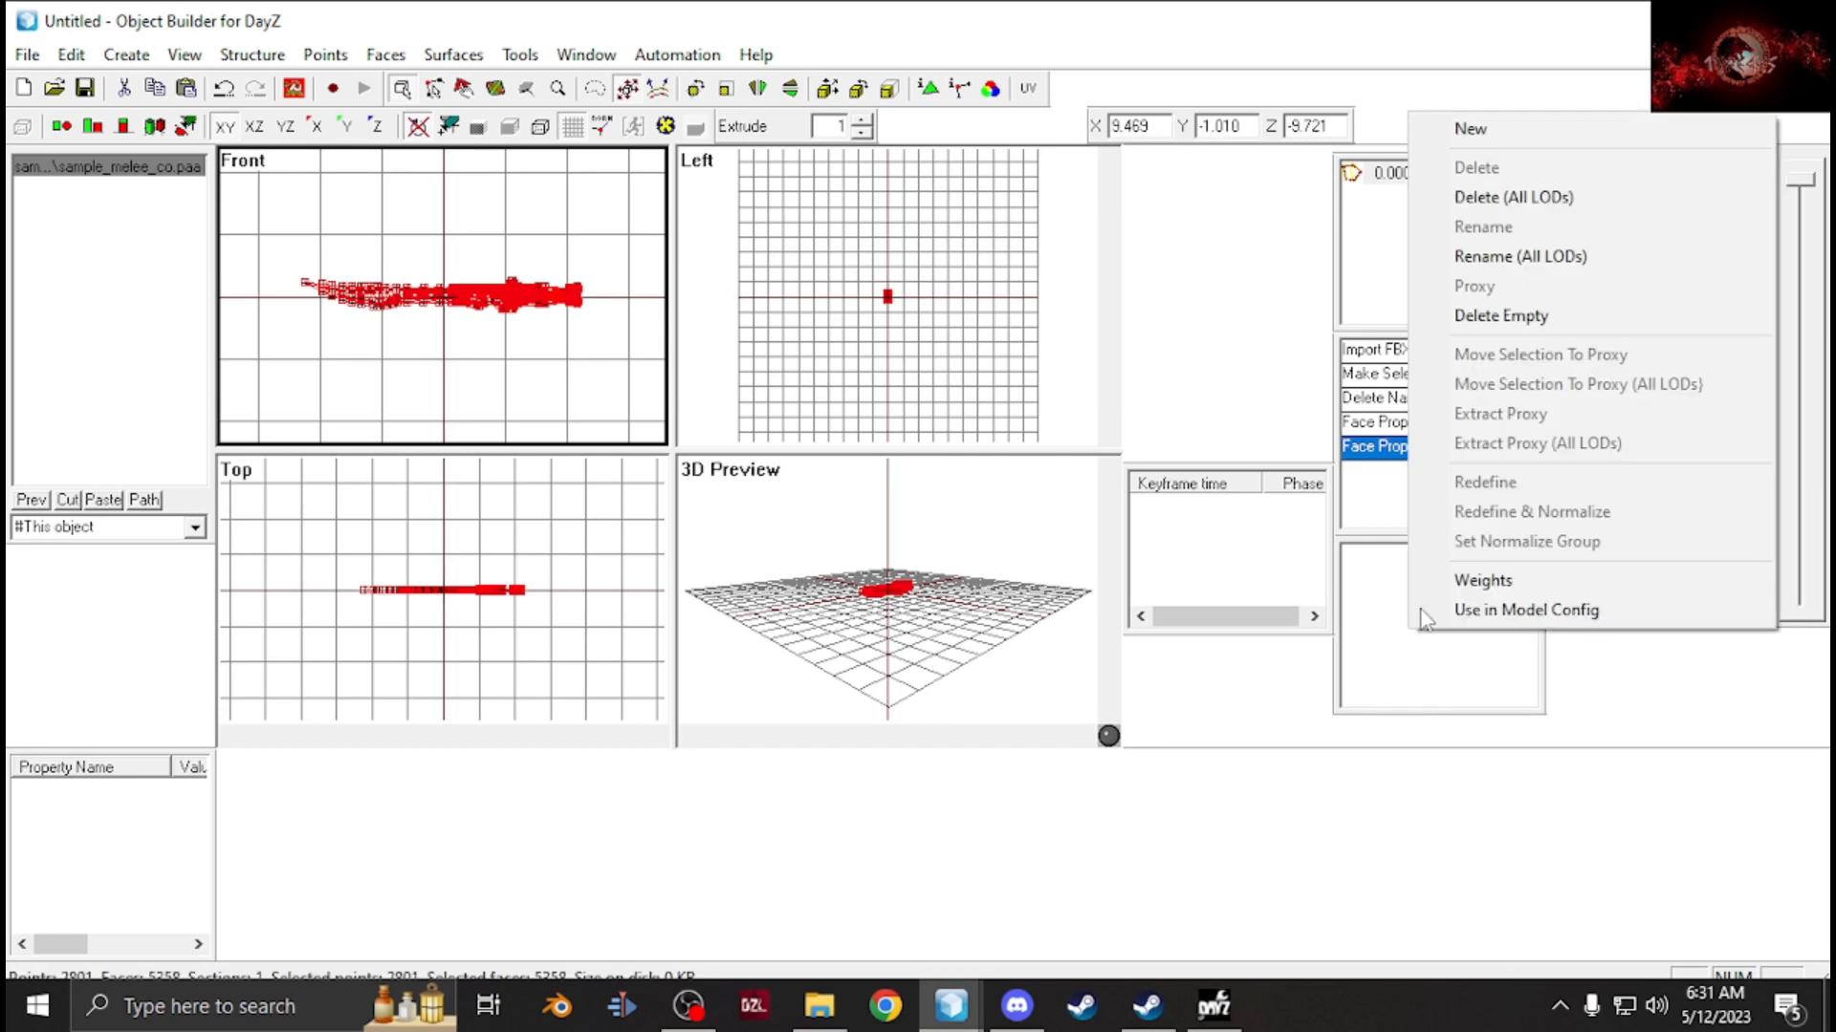
{"action": "left_click", "coordinate": [1467, 130]}
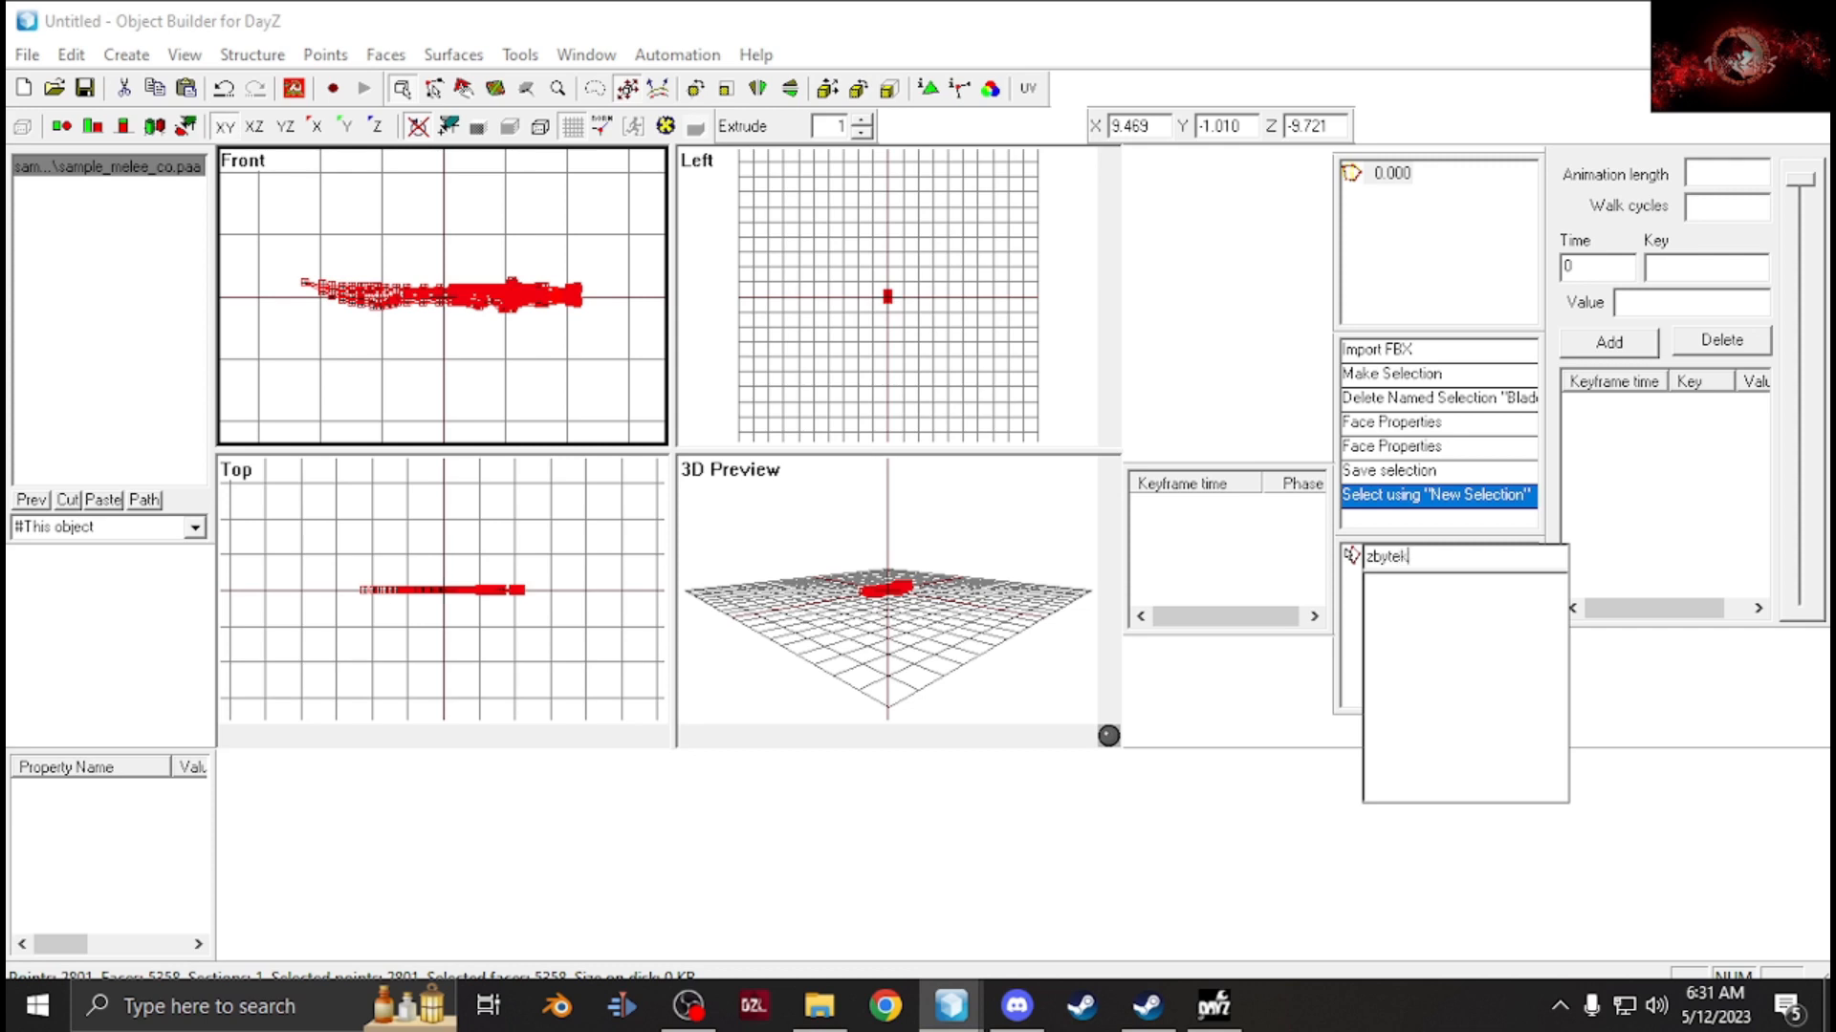
{"action": "key", "text": "Return"}
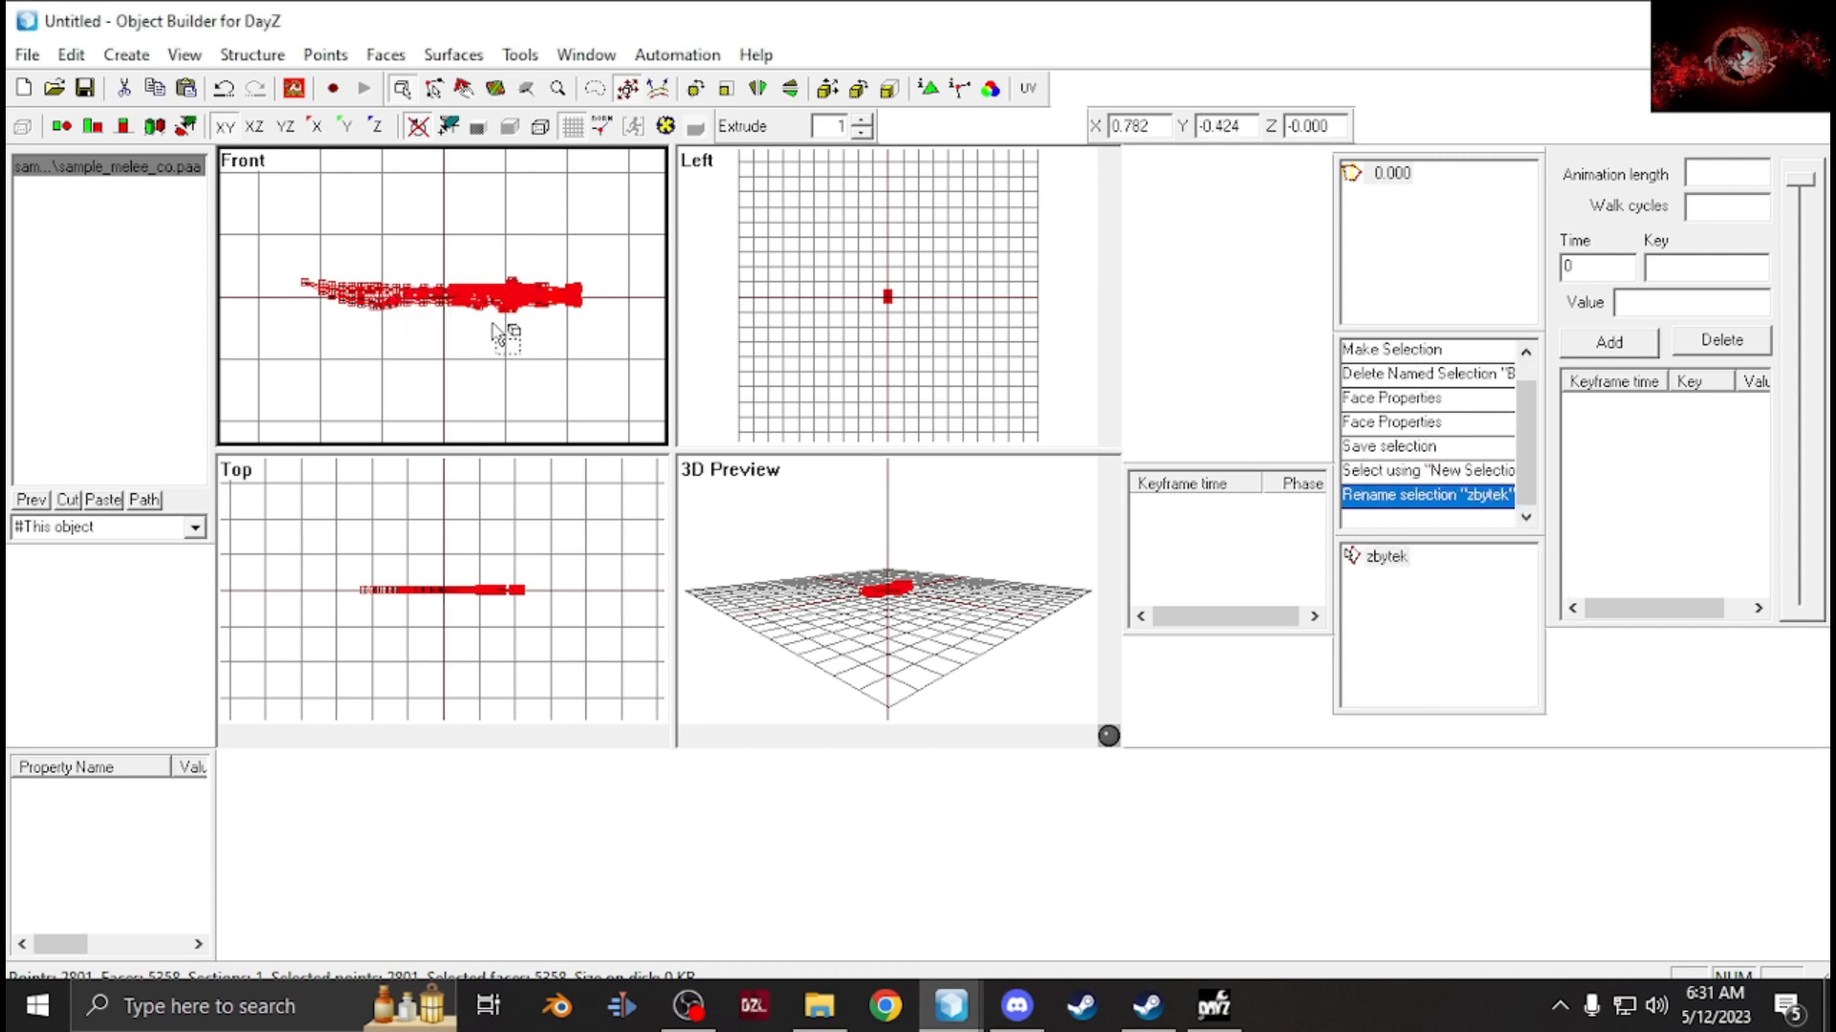
Create a proxy that references the vanilla machete model at \DZ\weapons\melee\blade\machete, leaving the proxy ID automatic.
{"action": "left_click", "coordinate": [139, 55]}
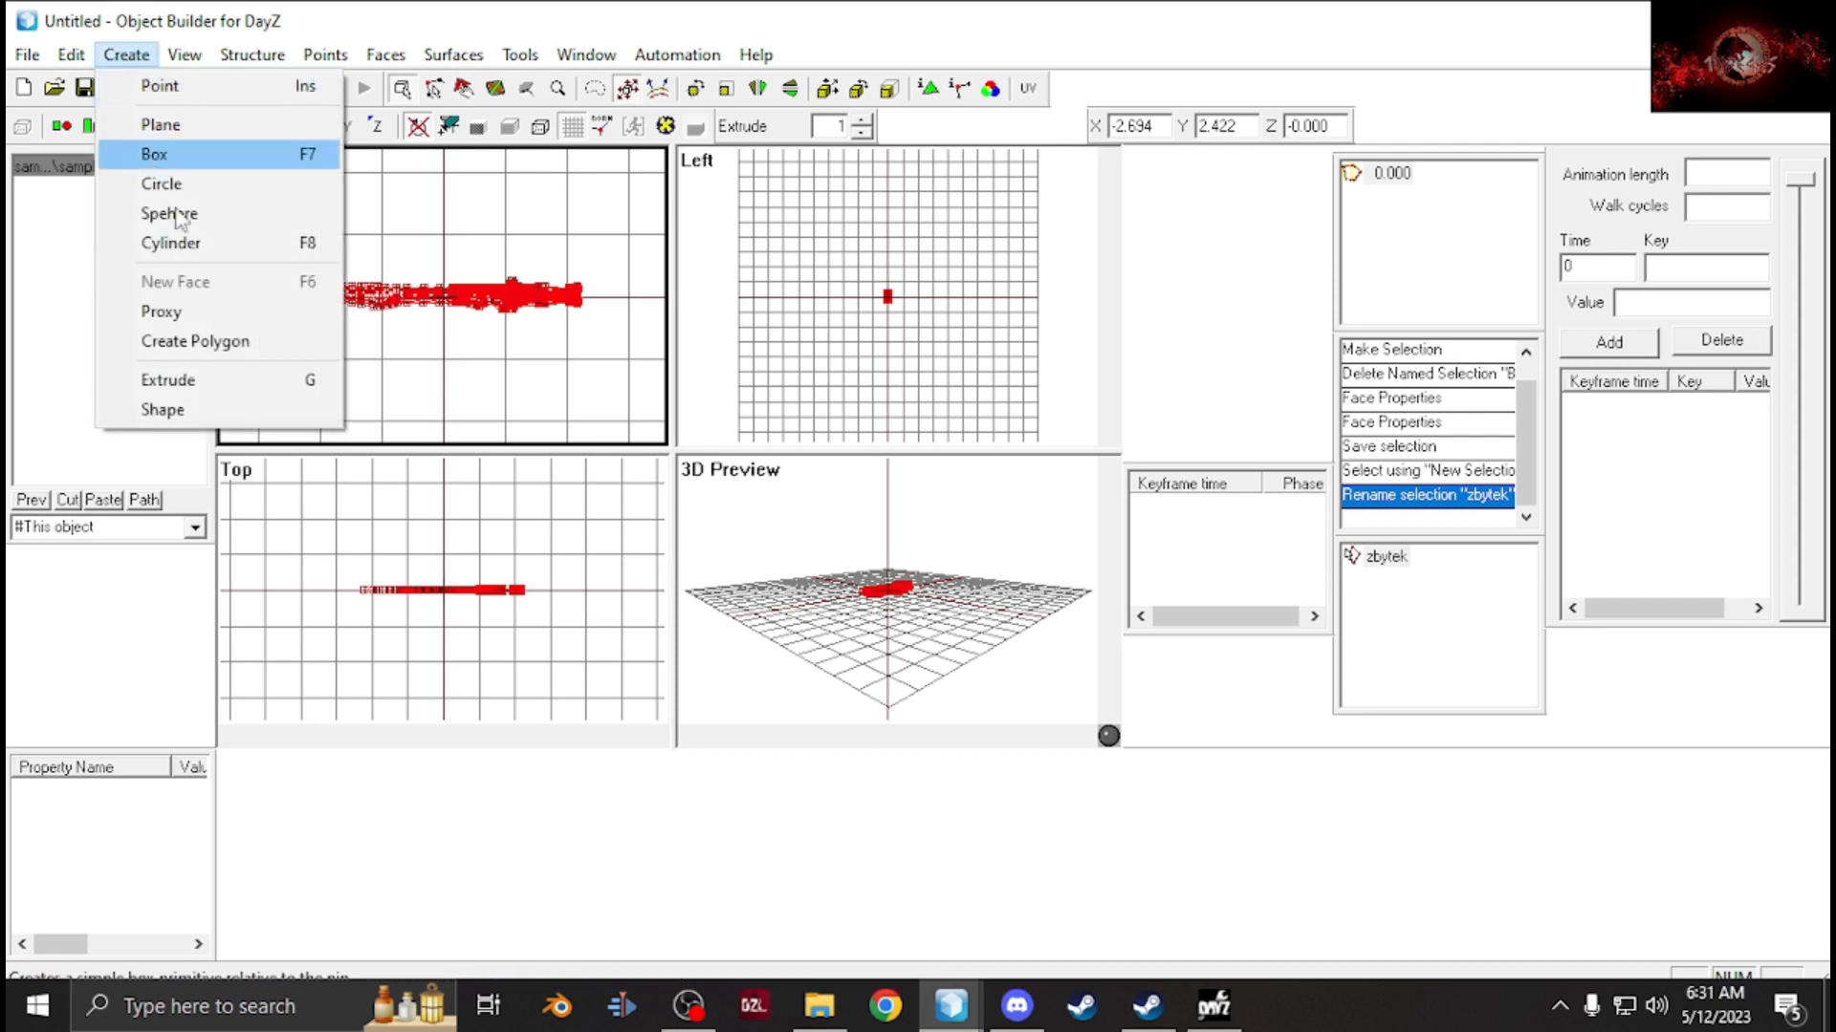
{"action": "left_click", "coordinate": [229, 311]}
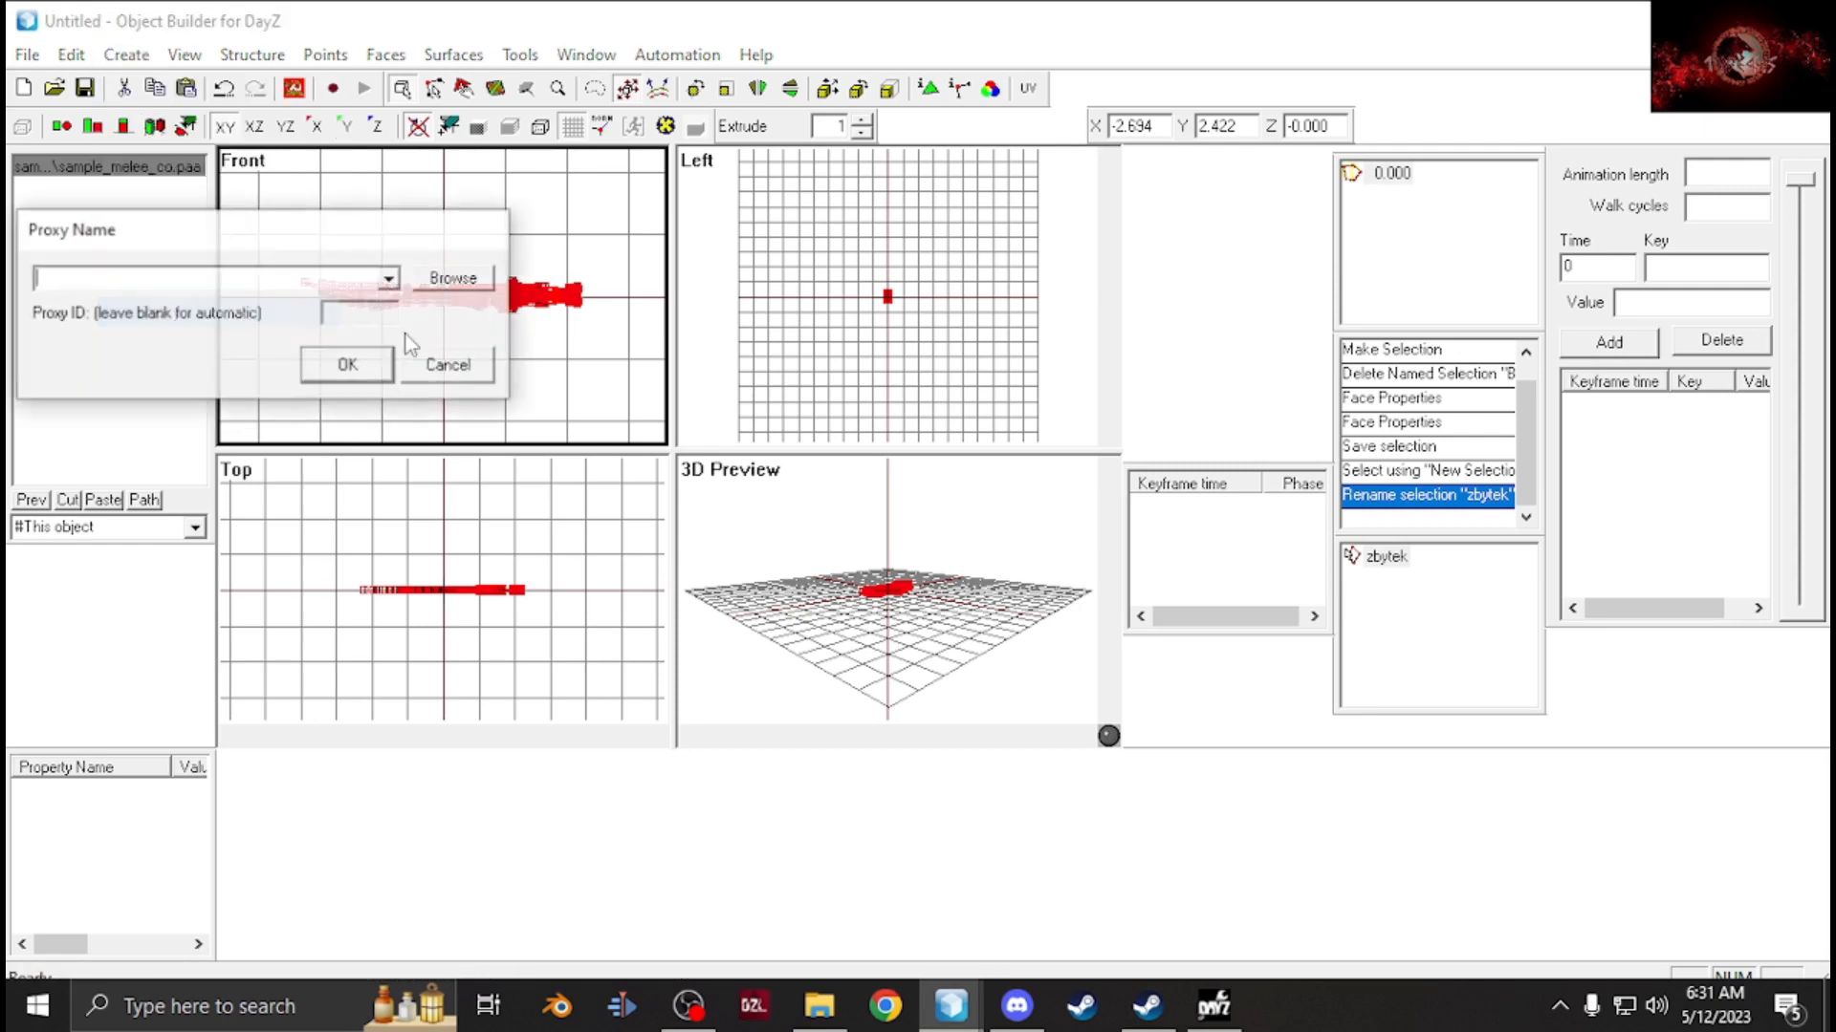
{"action": "left_click", "coordinate": [453, 279]}
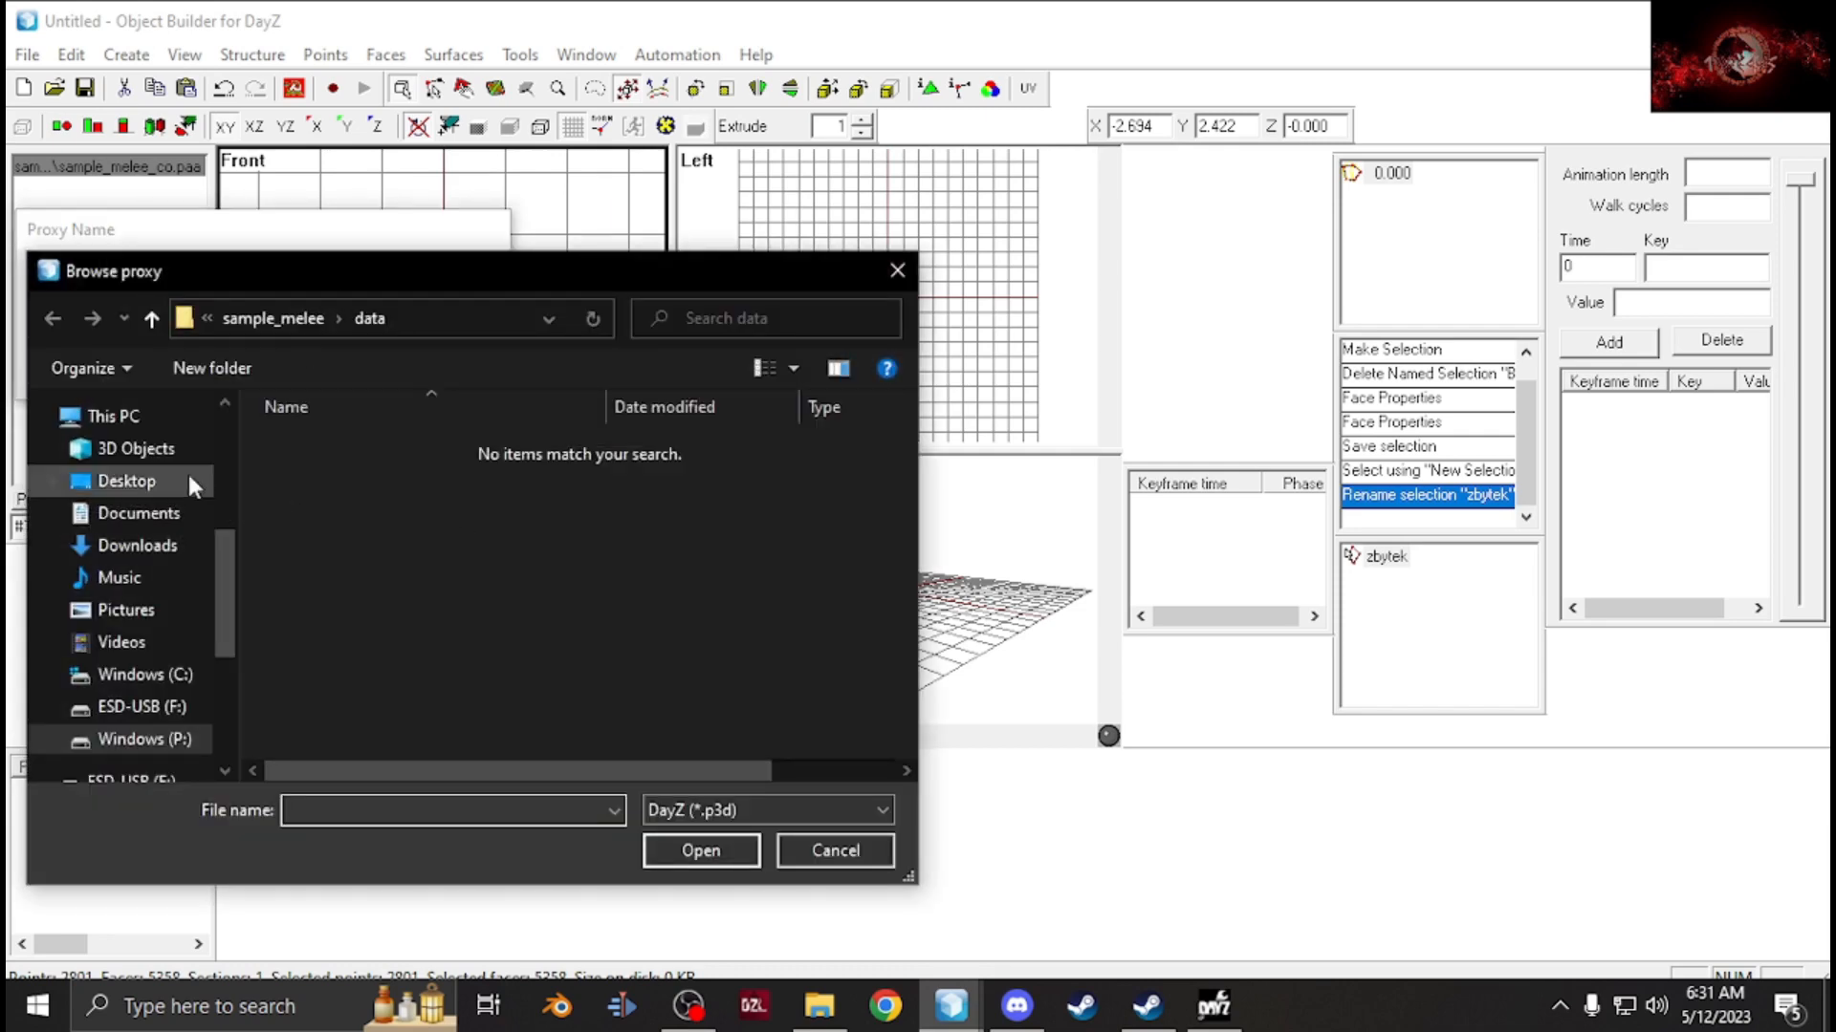
{"action": "left_click", "coordinate": [186, 740]}
{"action": "double_click", "coordinate": [359, 533]}
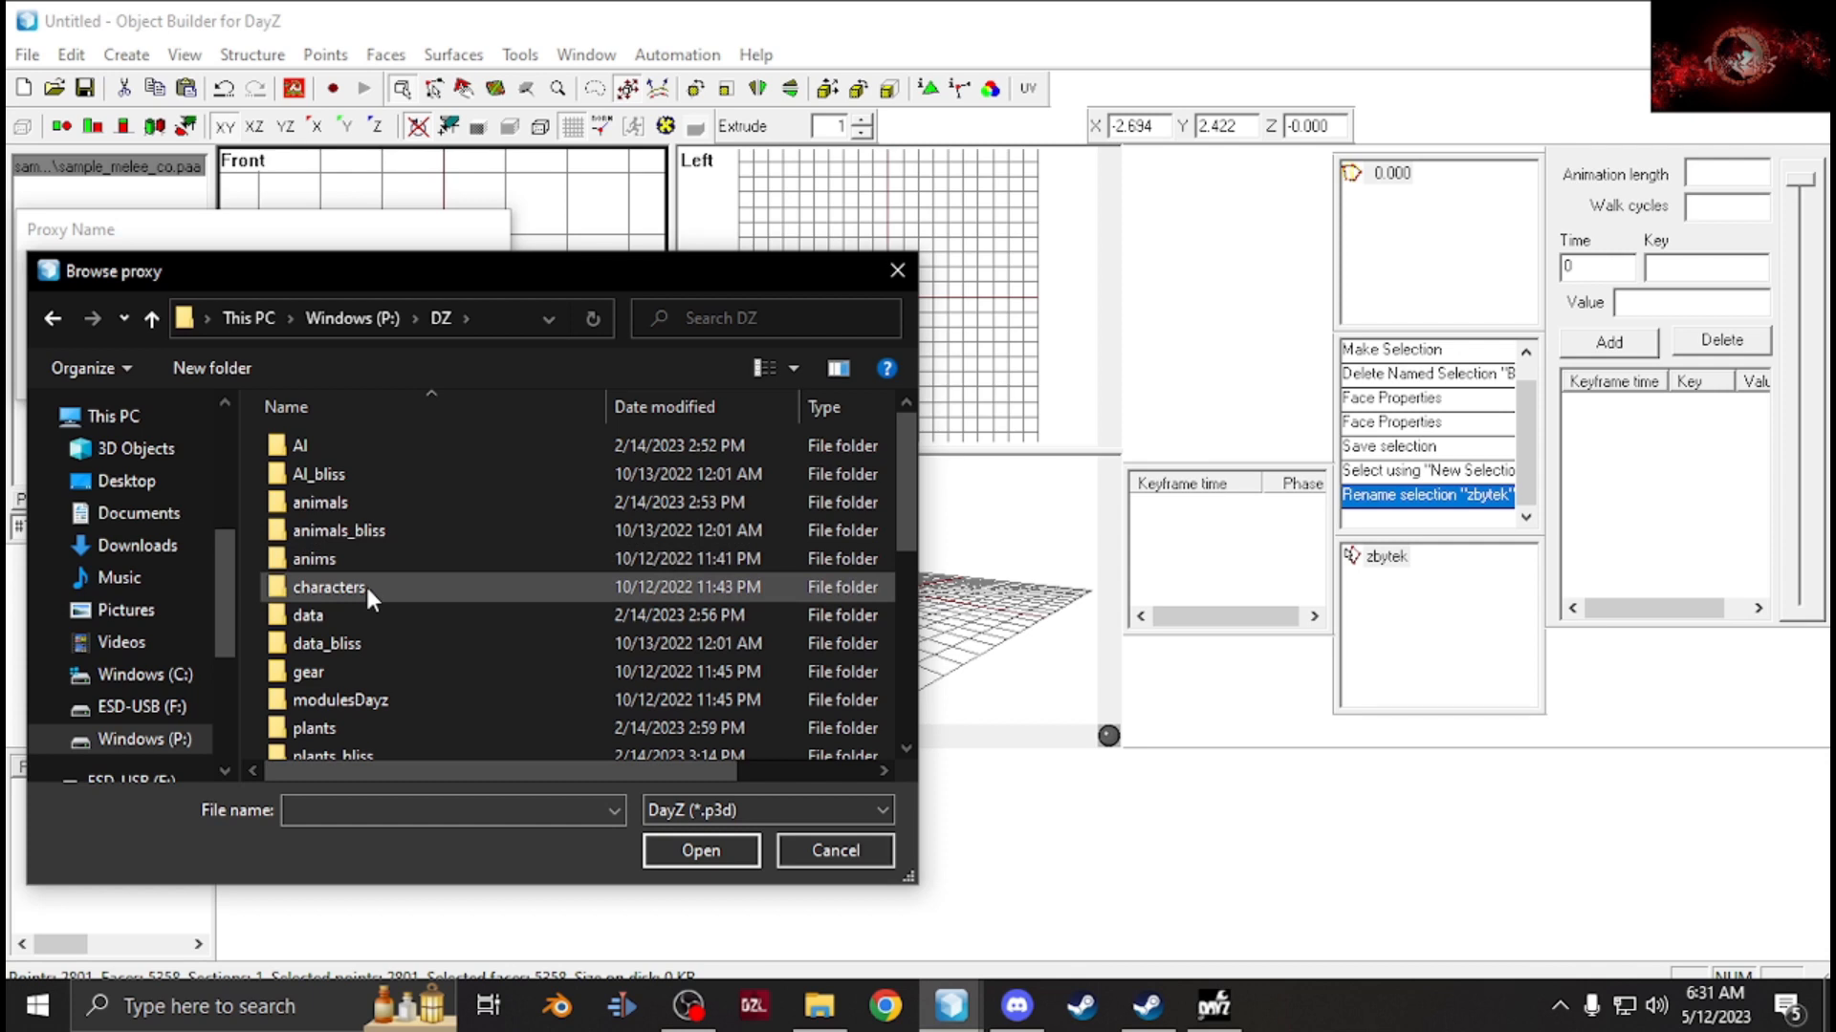
{"action": "scroll", "coordinate": [365, 587], "scroll_direction": "down", "scroll_amount": 5}
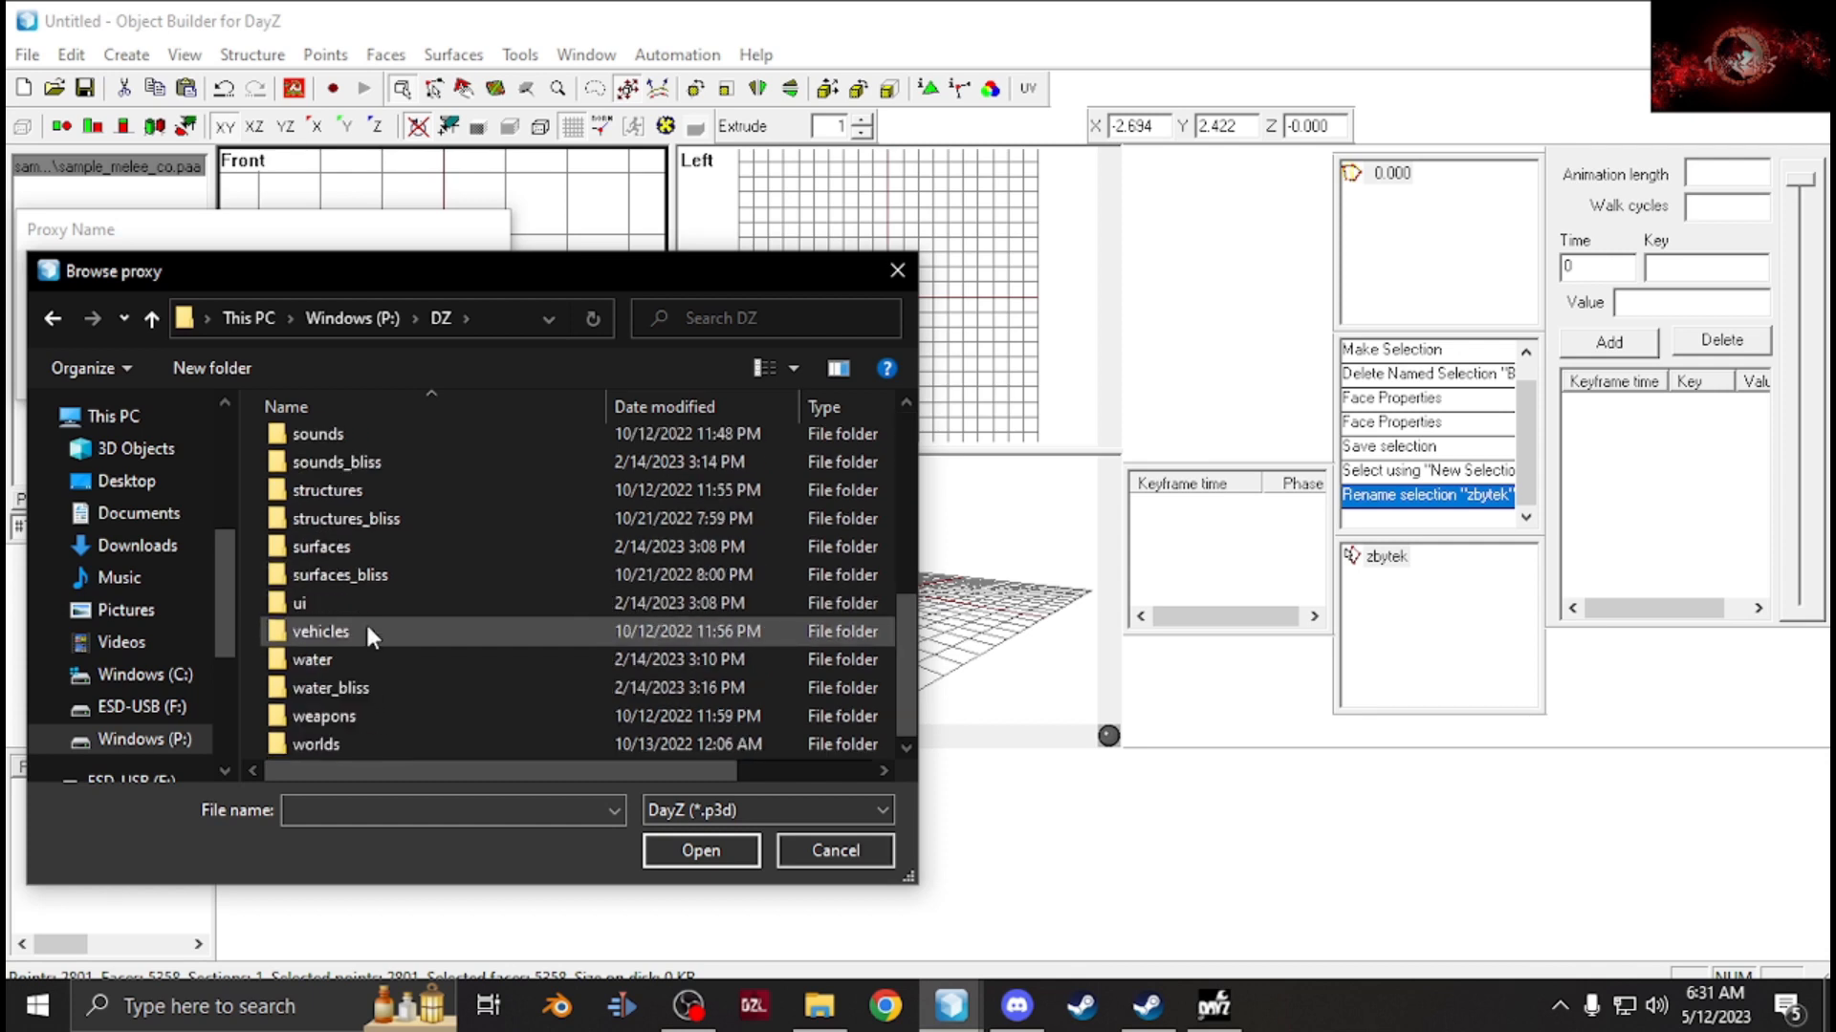
{"action": "double_click", "coordinate": [335, 724]}
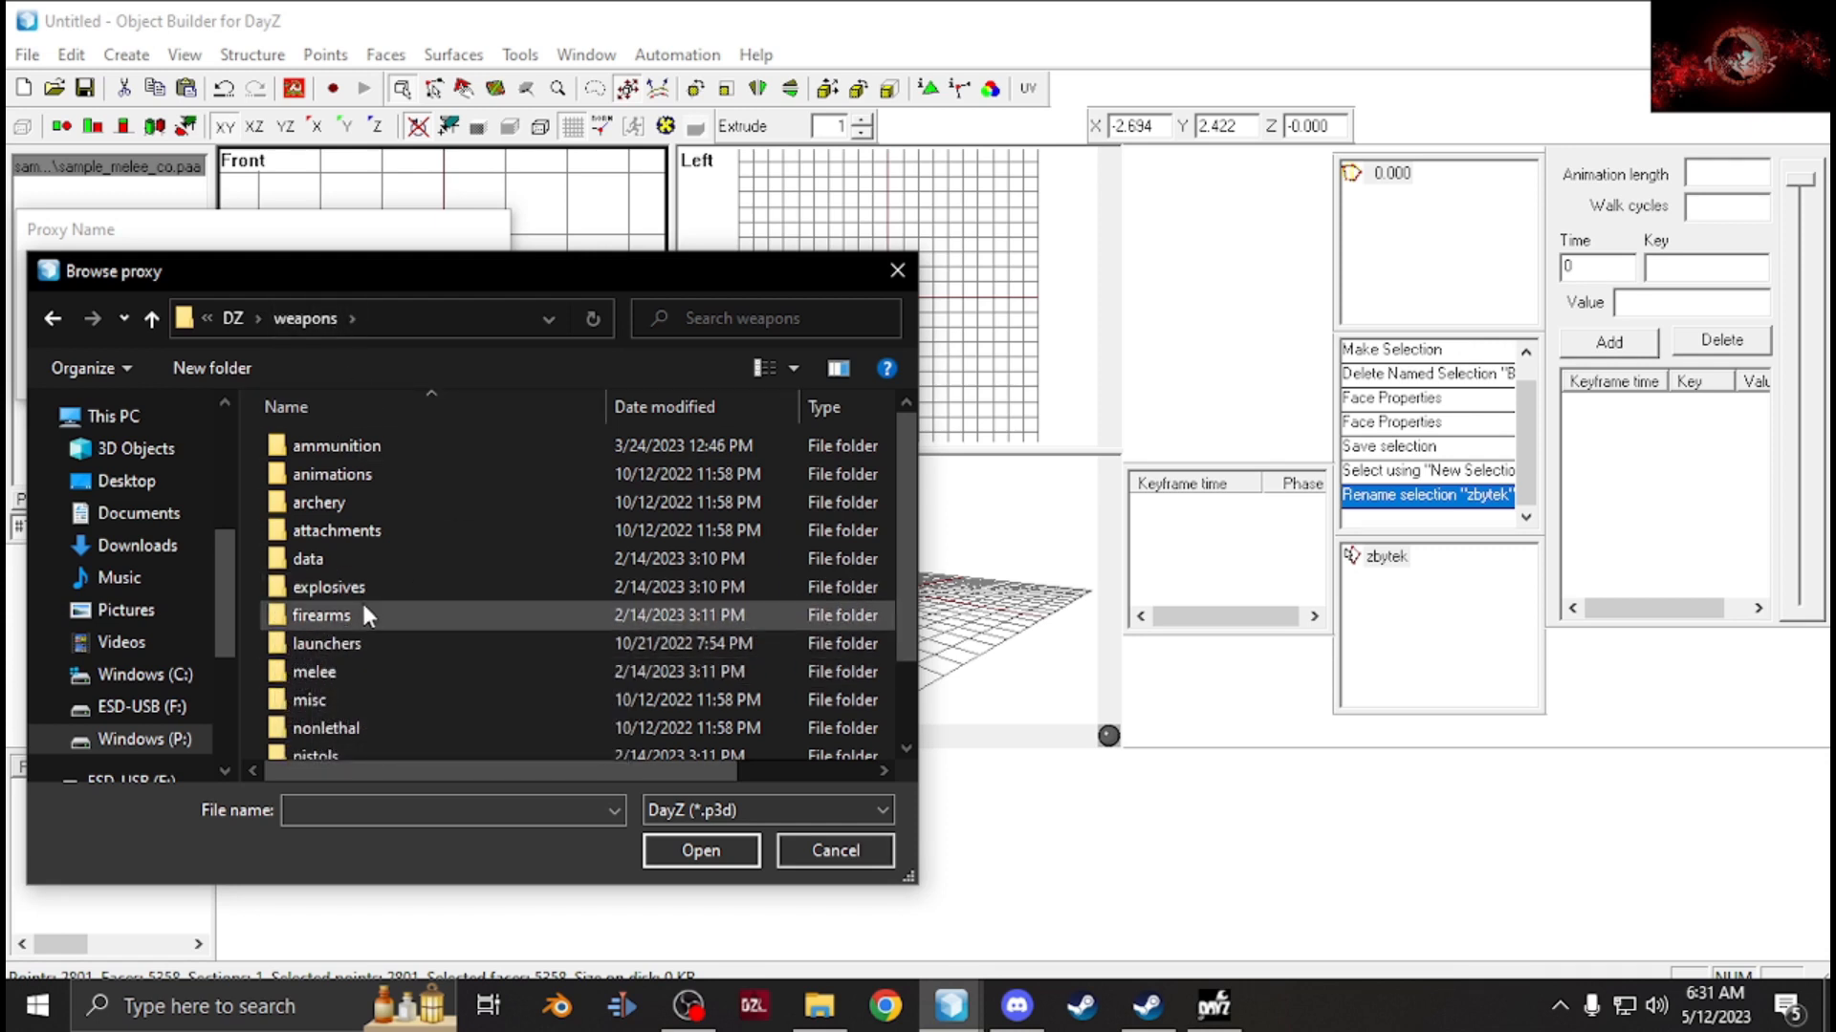
{"action": "double_click", "coordinate": [340, 671]}
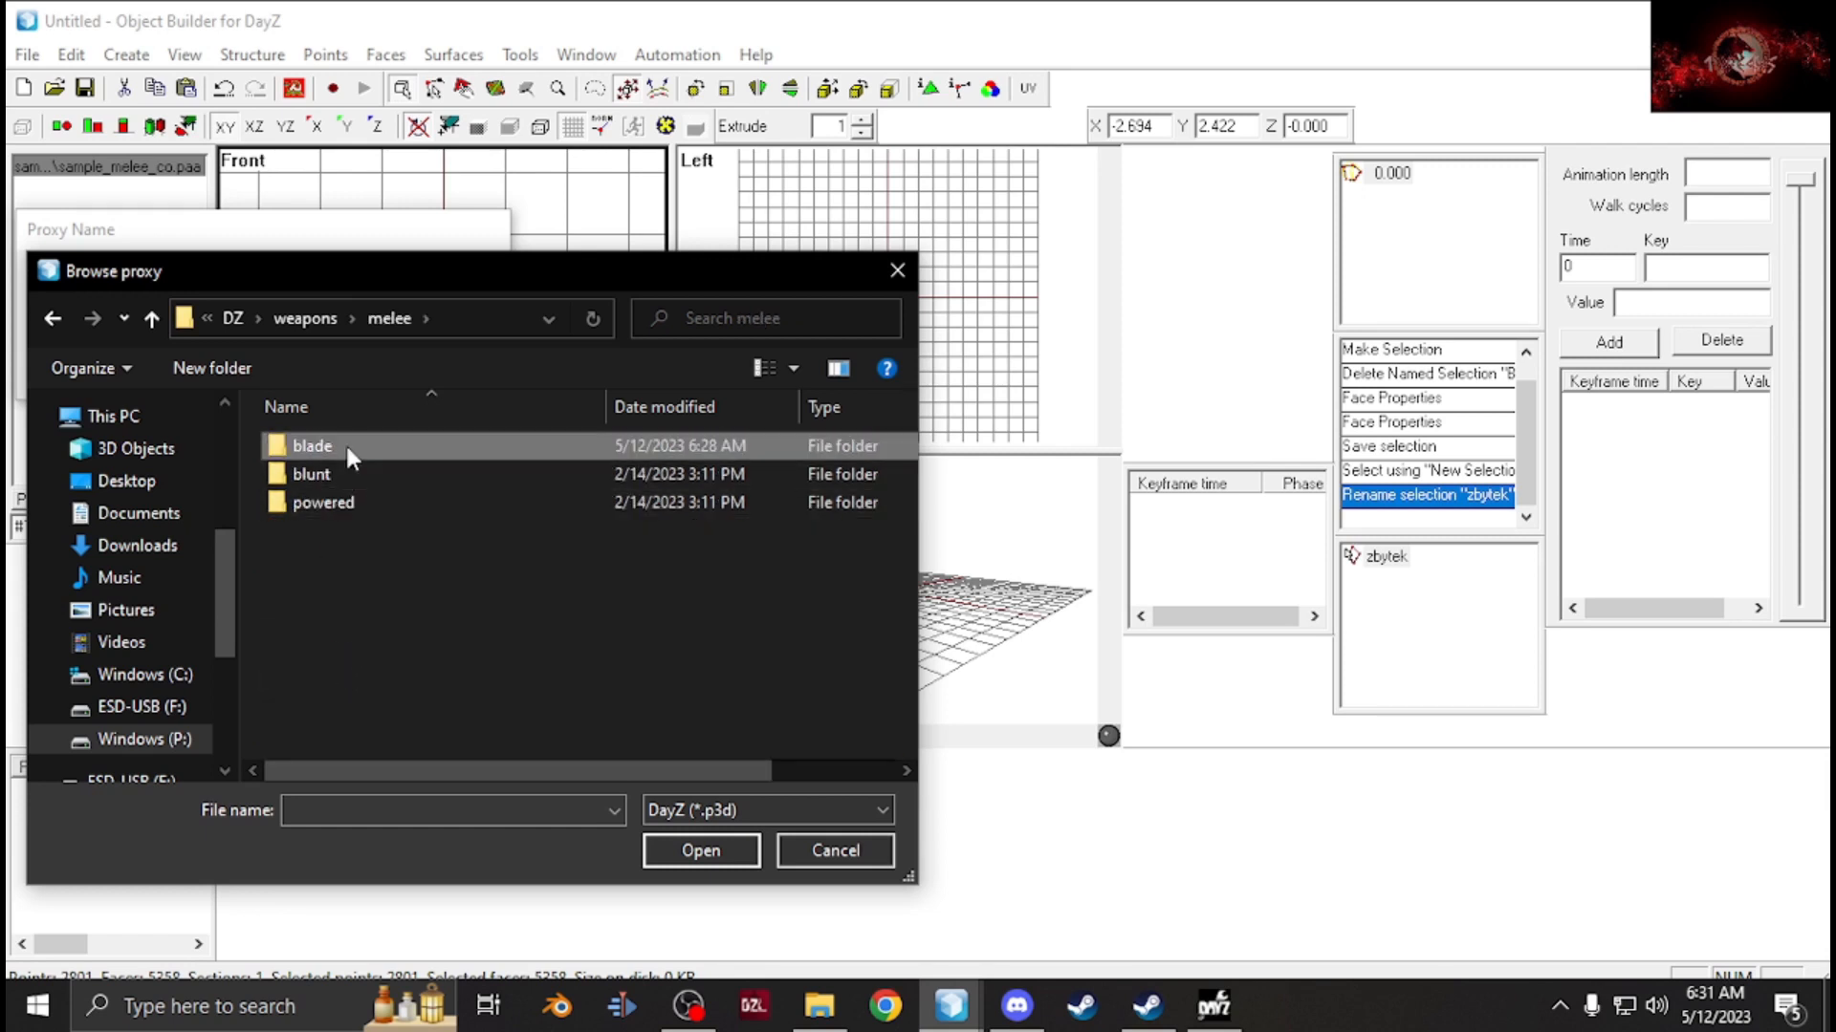
{"action": "double_click", "coordinate": [316, 446]}
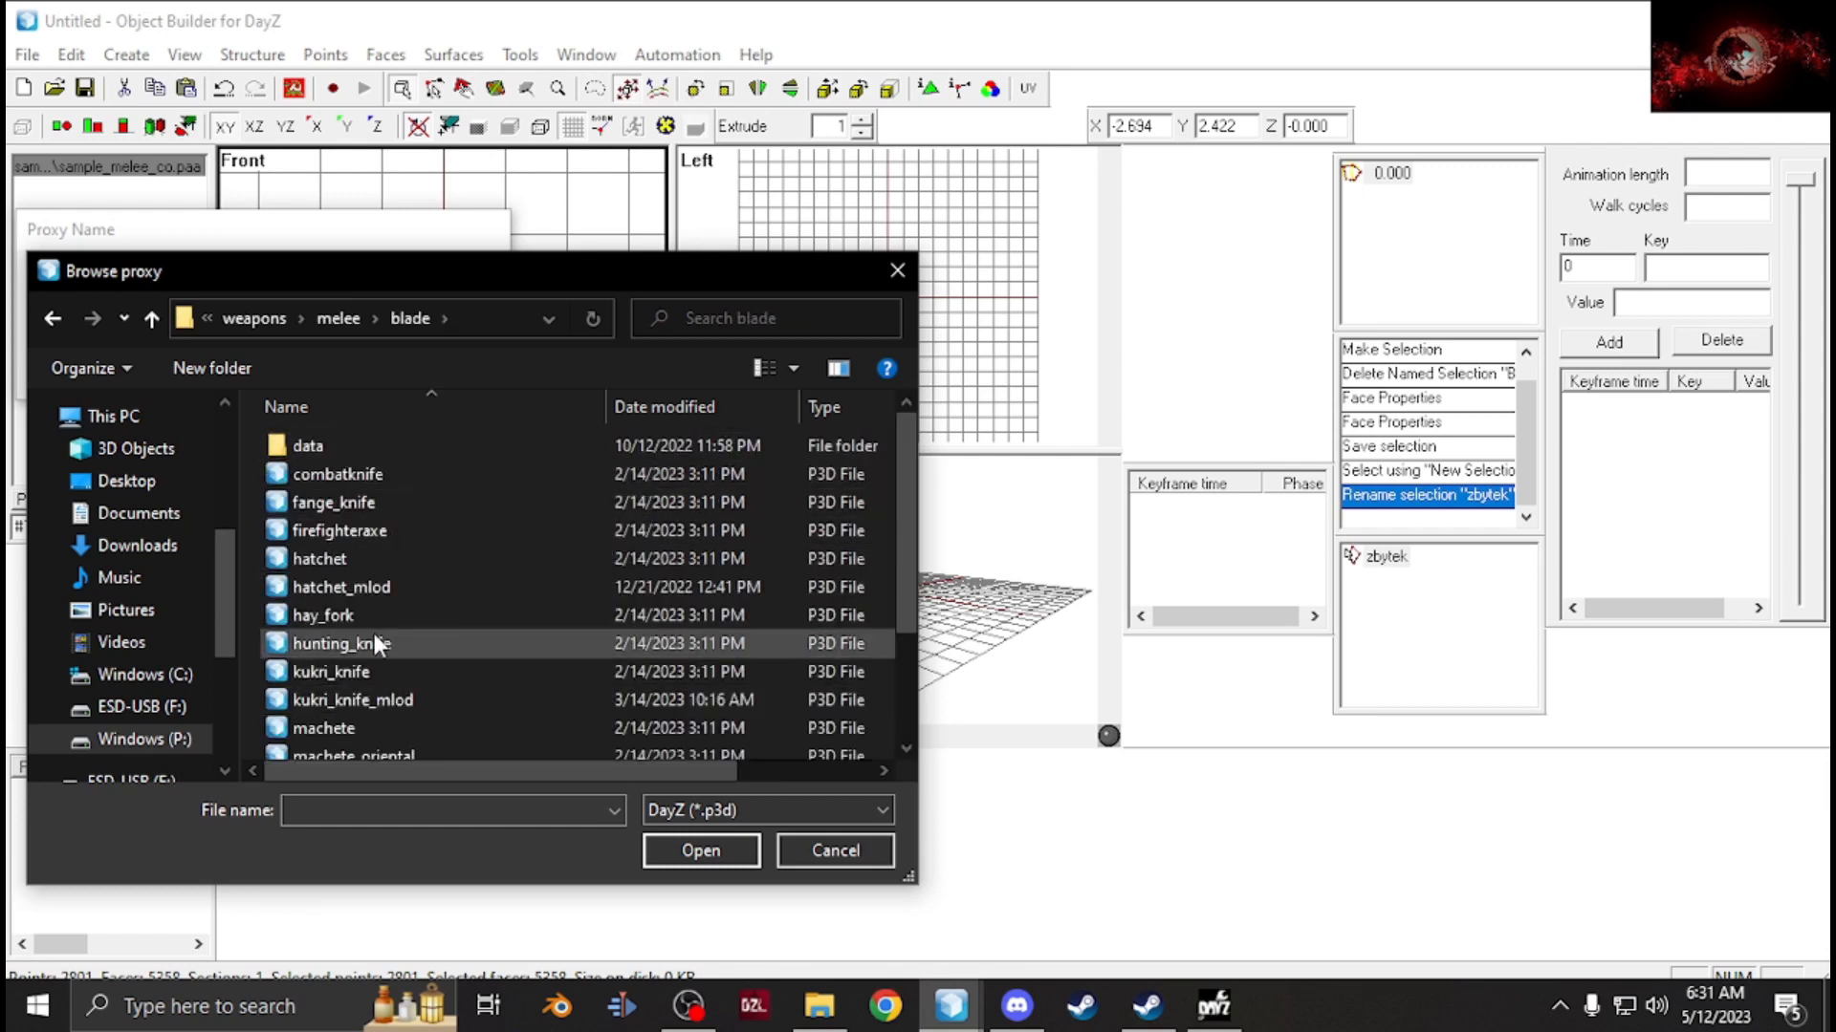
{"action": "scroll", "coordinate": [375, 634], "scroll_direction": "down", "scroll_amount": 2}
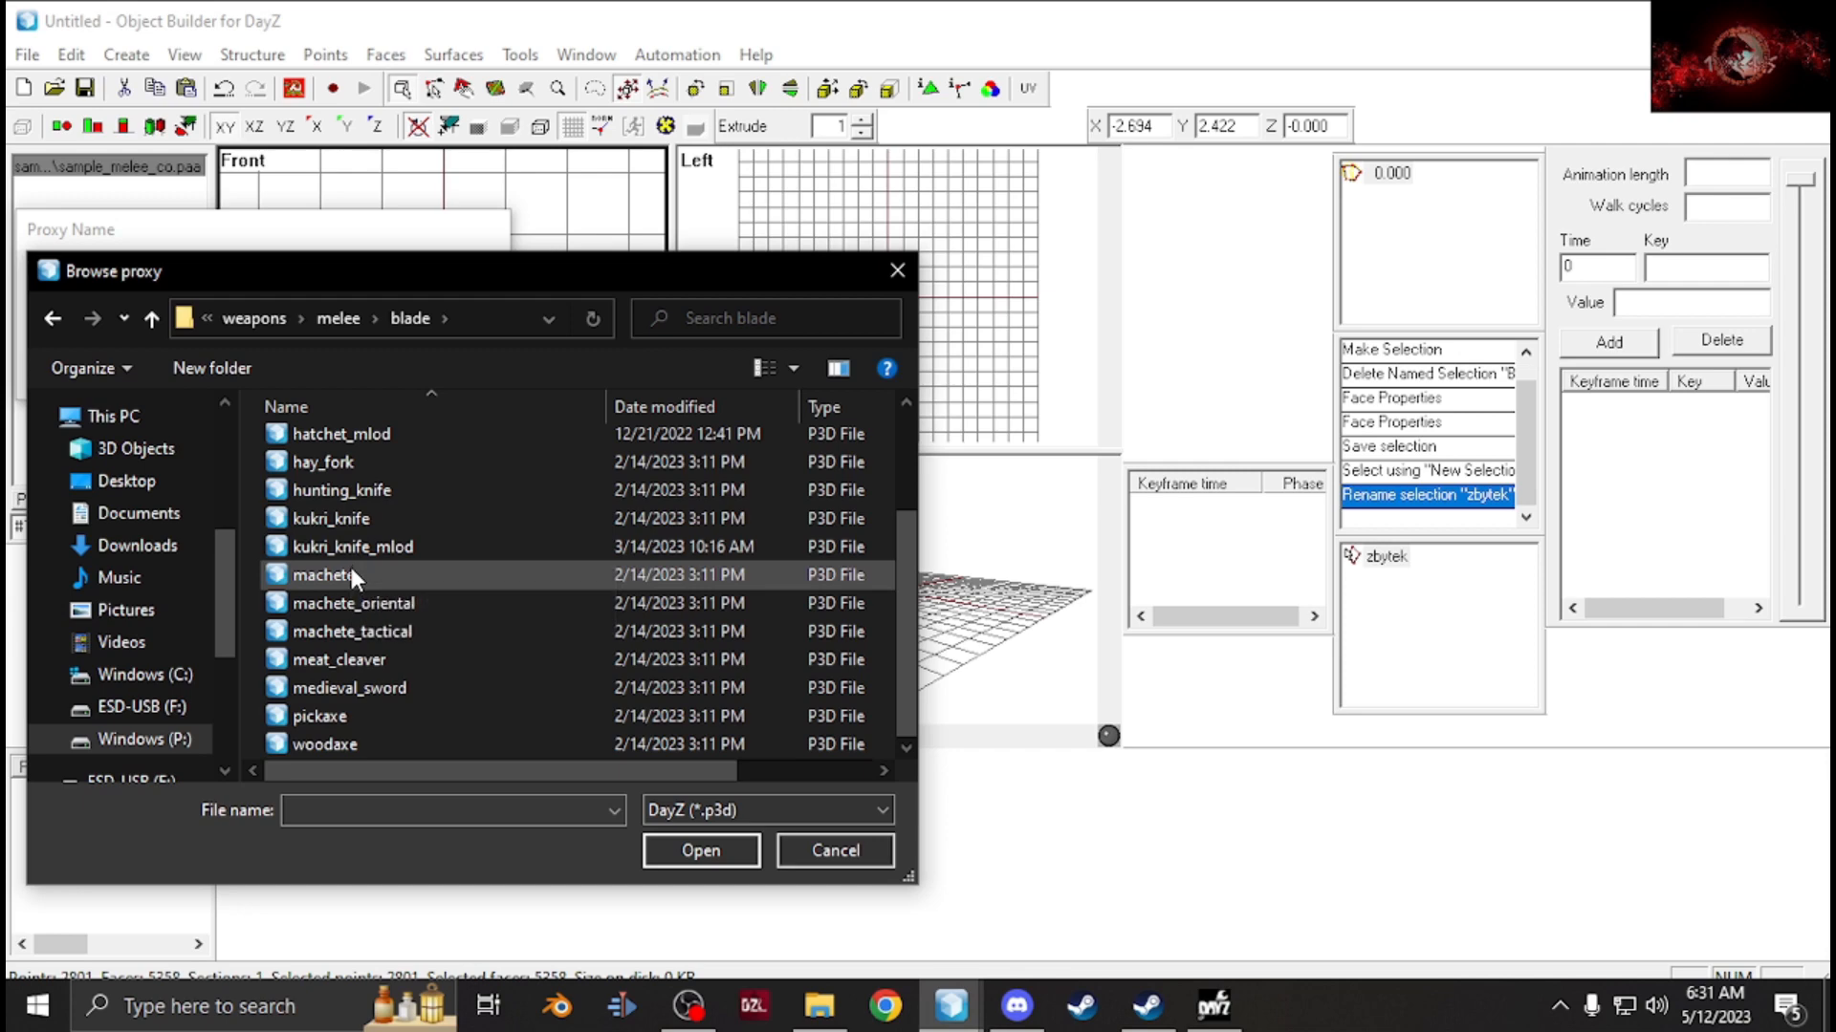
{"action": "double_click", "coordinate": [351, 570]}
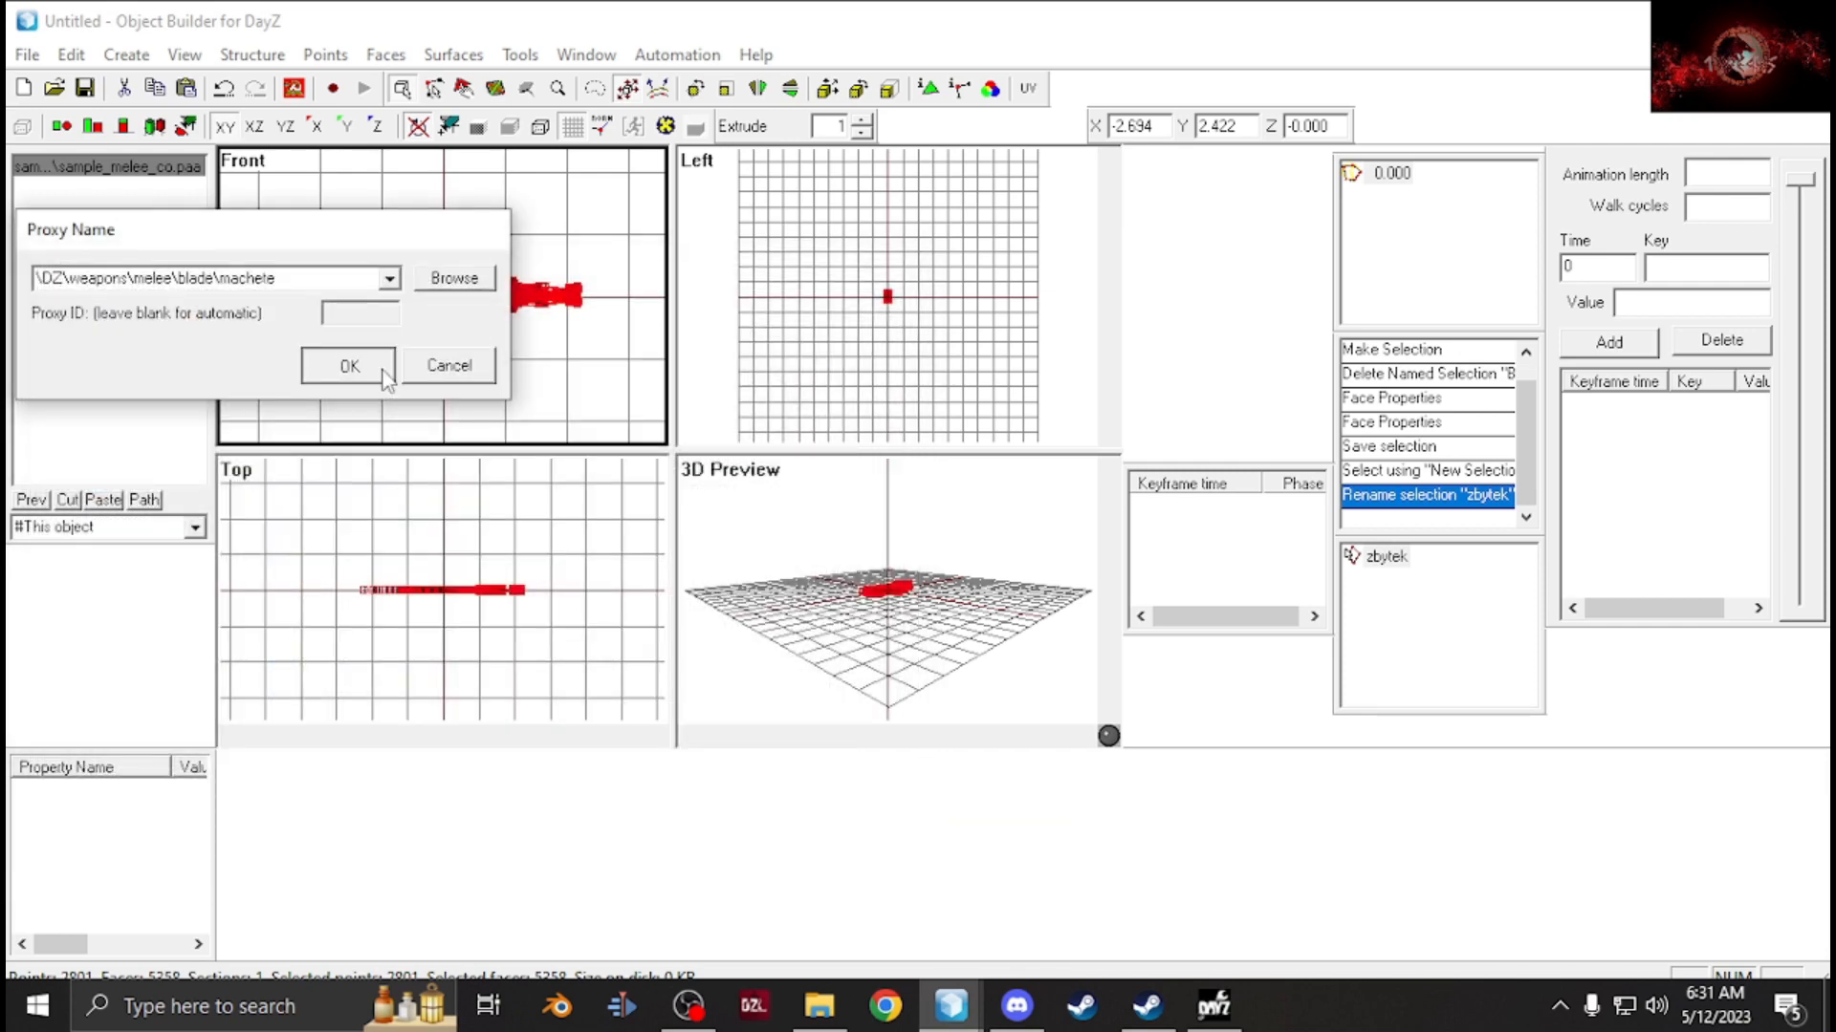
{"action": "left_click", "coordinate": [350, 361]}
Start the Buldozer preview and examine the machete proxy's size and orientation against the knife up close.
{"action": "left_click", "coordinate": [304, 91]}
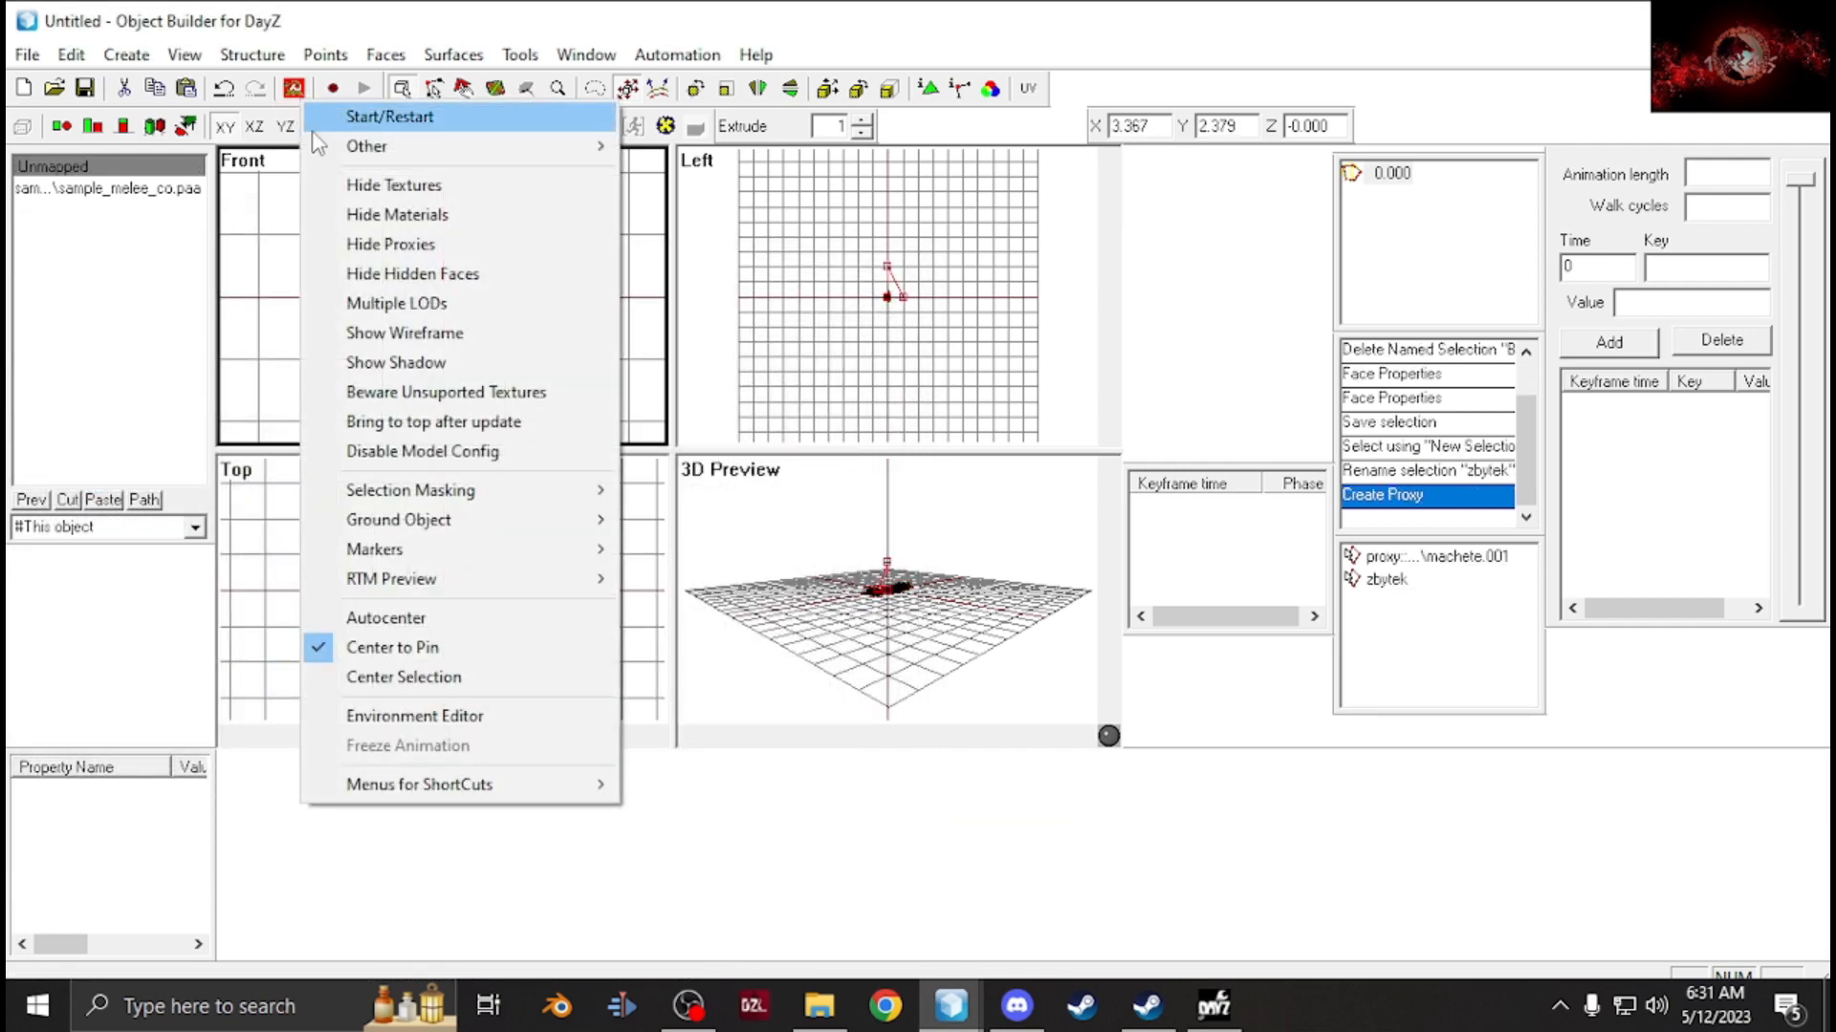
{"action": "left_click", "coordinate": [320, 119]}
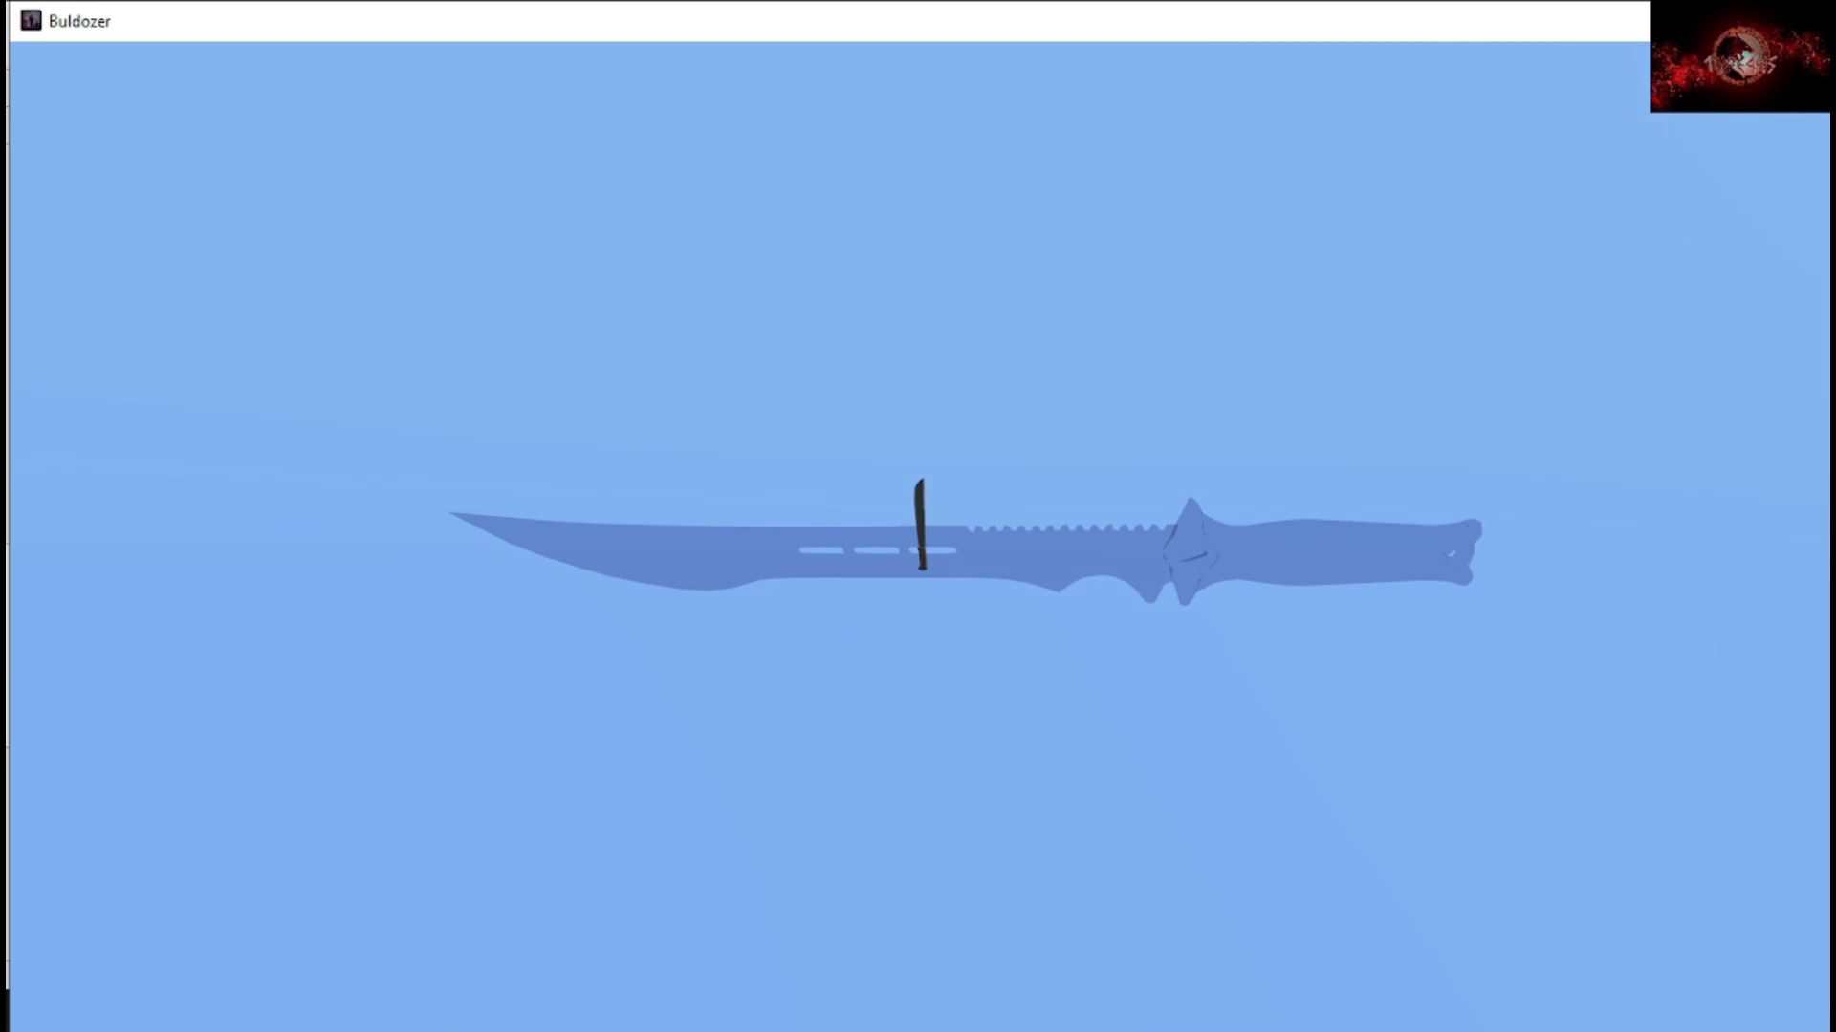
{"action": "scroll", "coordinate": [920, 537], "scroll_direction": "up", "scroll_amount": 5}
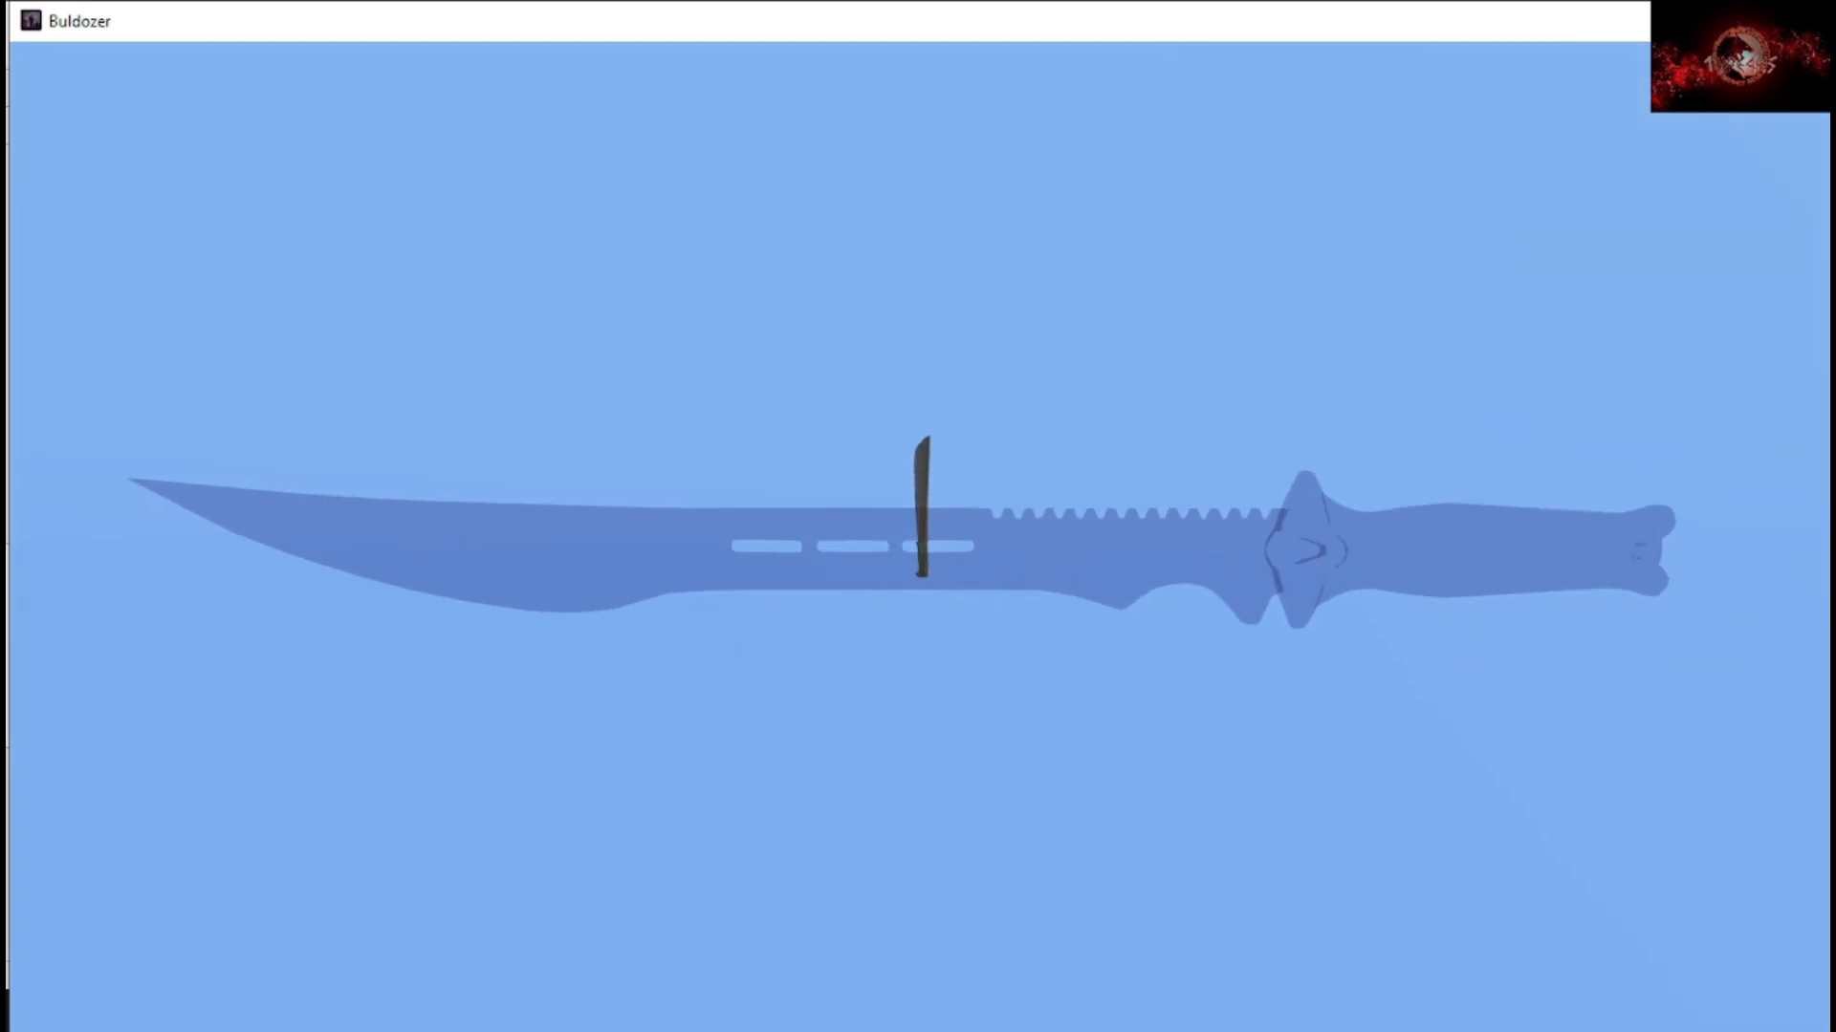
{"action": "scroll", "coordinate": [919, 537], "scroll_direction": "up", "scroll_amount": 5}
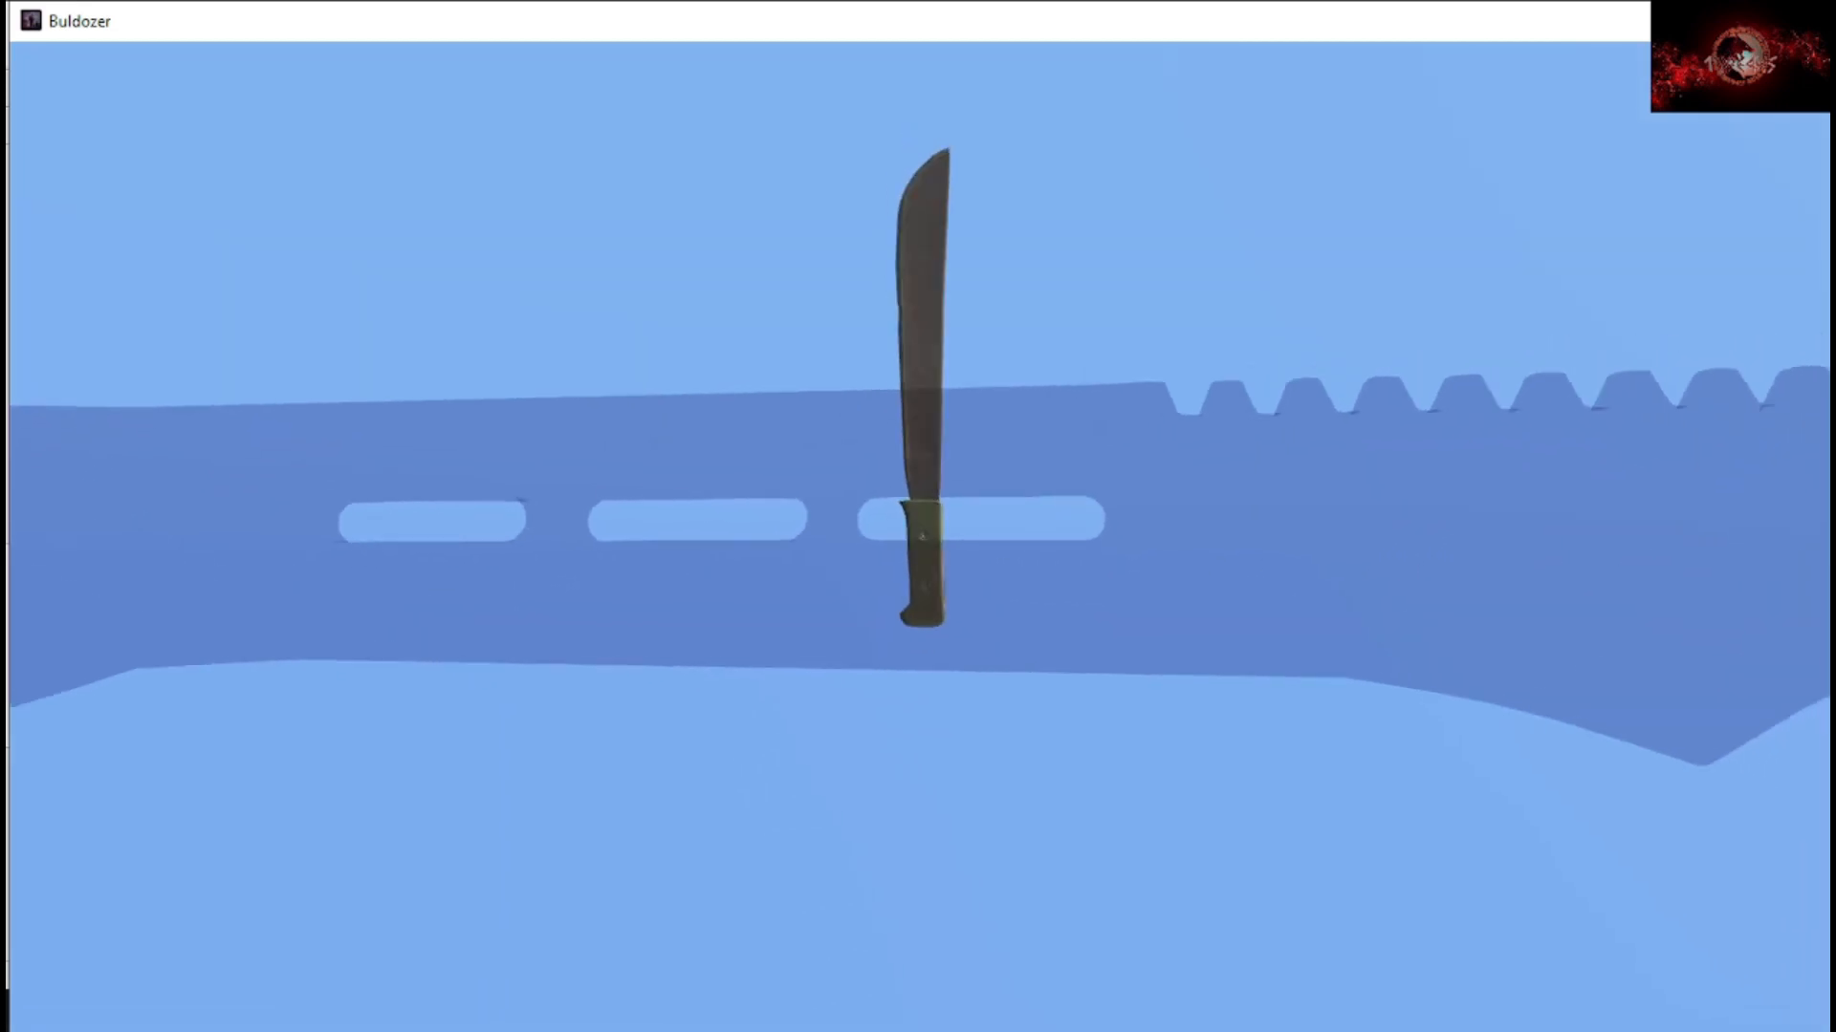
Rotate the zbytek knife selection upright in the front view, scale it down, and move it onto the origin where the machete proxy sits.
{"action": "scroll", "coordinate": [920, 538], "scroll_direction": "down", "scroll_amount": 4}
{"action": "key", "text": "alt+Tab"}
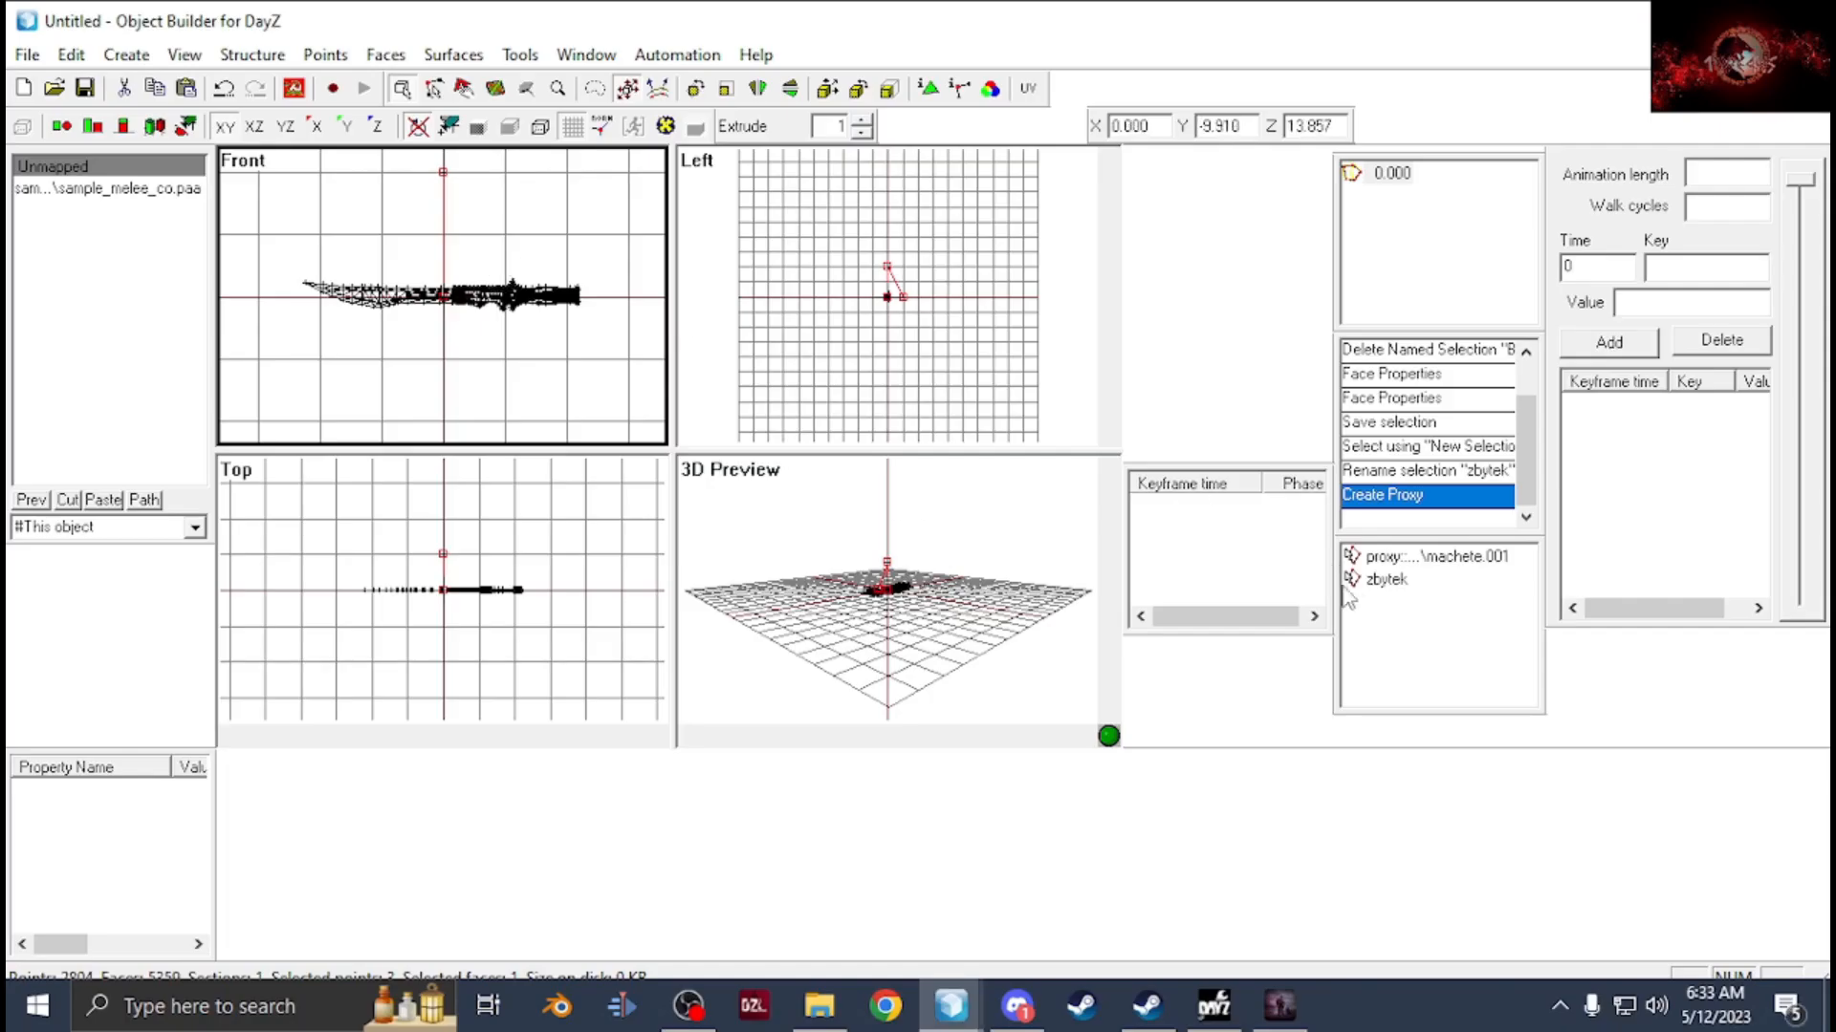
{"action": "left_click", "coordinate": [1382, 579]}
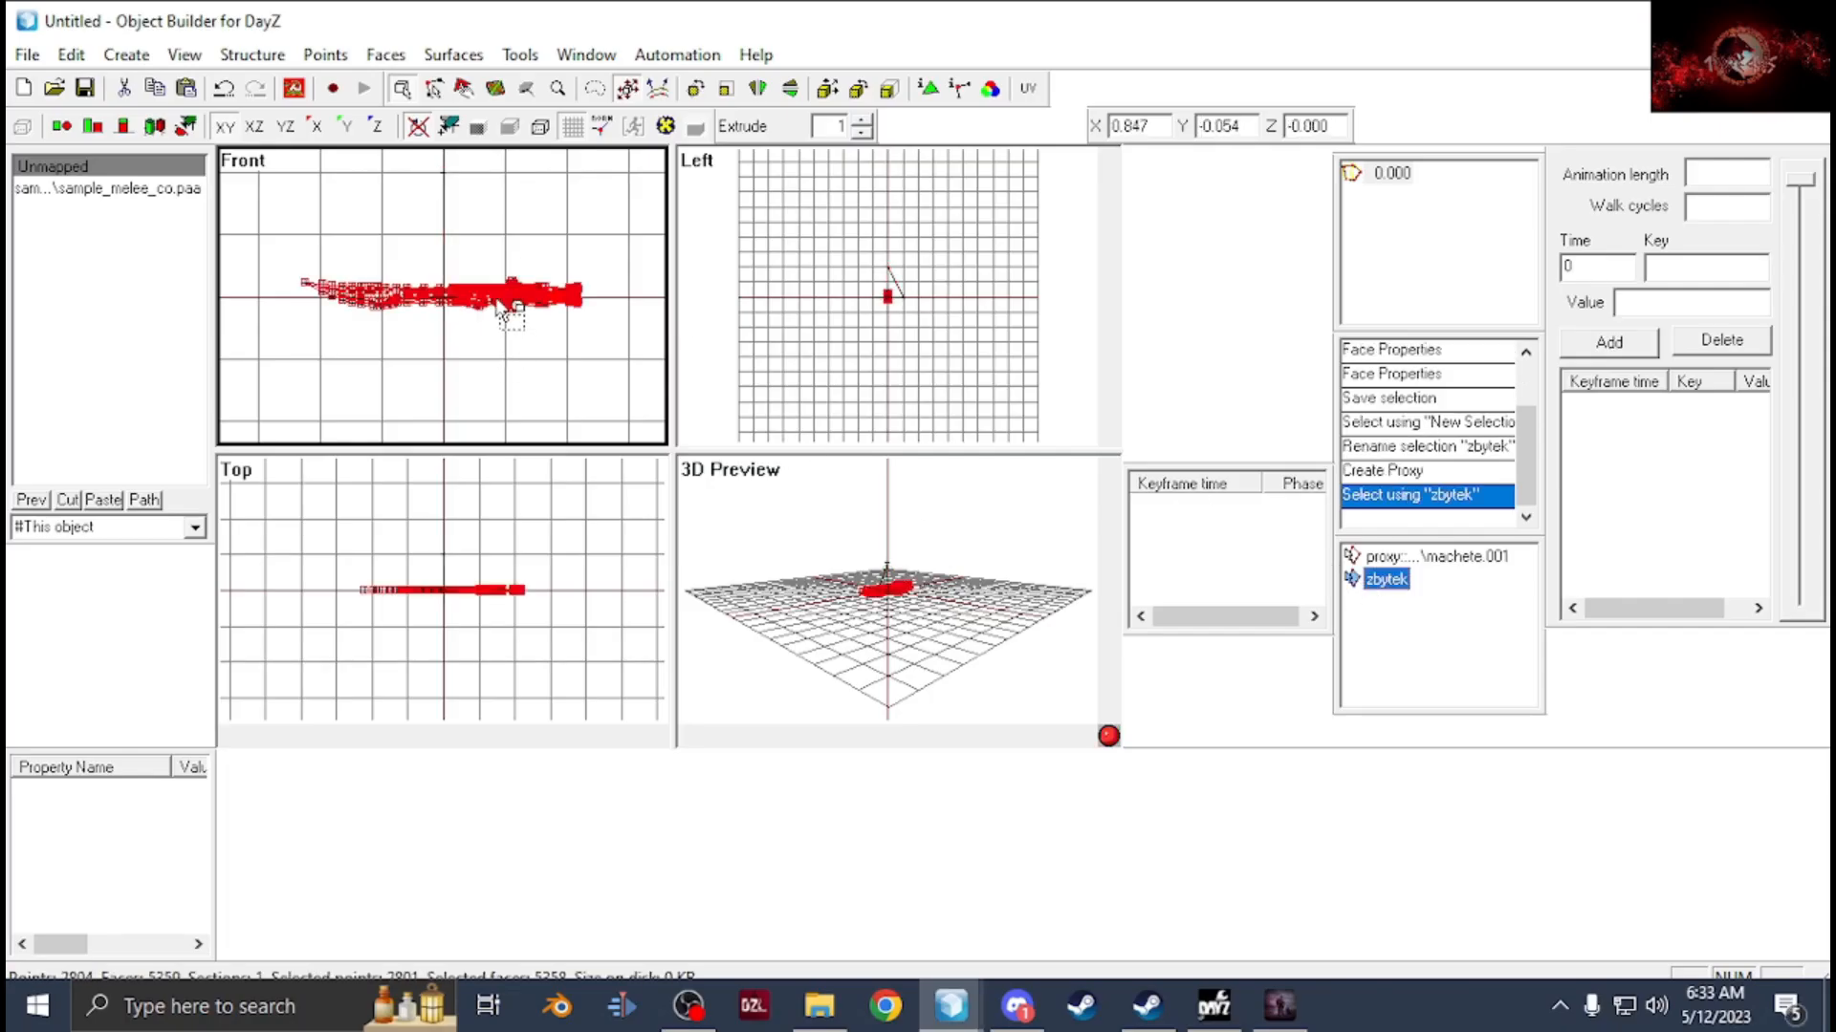
{"action": "mouse_move", "coordinate": [584, 340]}
{"action": "left_mouse_down", "text": "alt"}
{"action": "mouse_move", "coordinate": [525, 383]}
{"action": "mouse_move", "coordinate": [438, 390]}
{"action": "mouse_move", "coordinate": [463, 381]}
{"action": "mouse_move", "coordinate": [465, 403]}
{"action": "left_mouse_up", "text": "alt"}
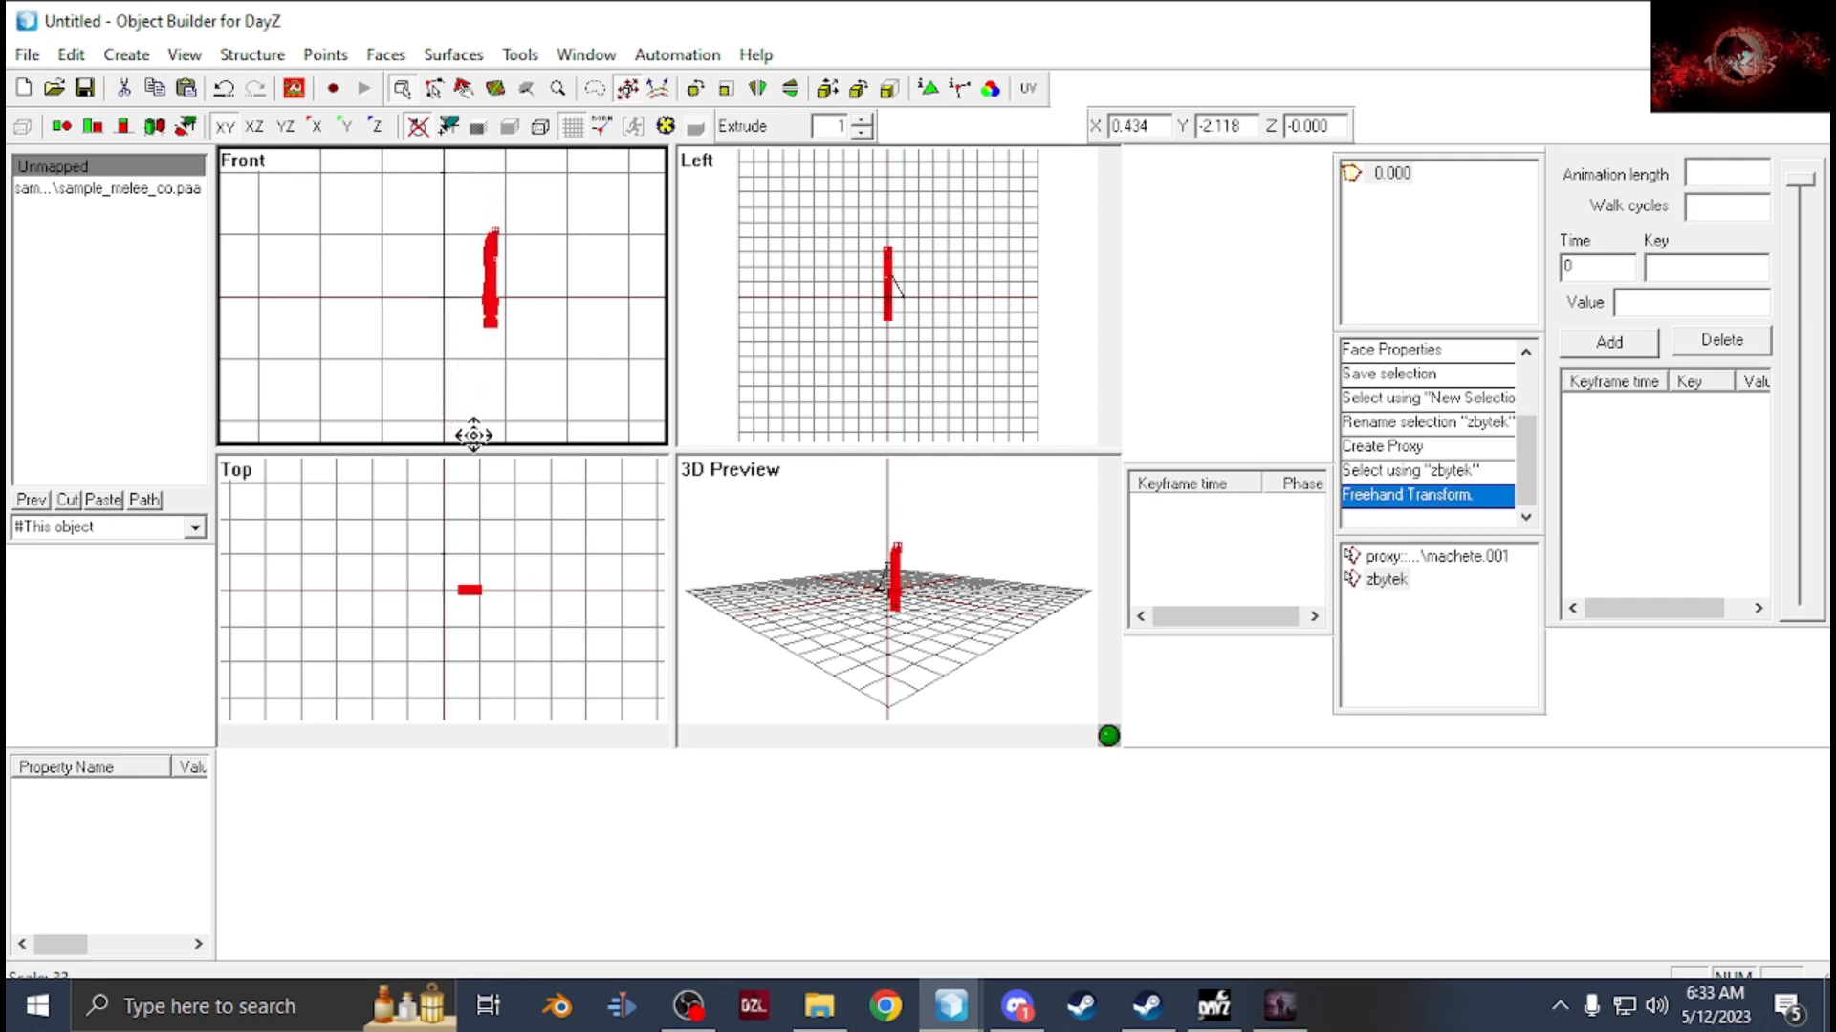
{"action": "mouse_move", "coordinate": [473, 436]}
{"action": "left_mouse_down"}
{"action": "mouse_move", "coordinate": [492, 410]}
{"action": "mouse_move", "coordinate": [441, 404]}
{"action": "mouse_move", "coordinate": [442, 287]}
{"action": "left_mouse_up"}
{"action": "key", "text": "alt+Tab"}
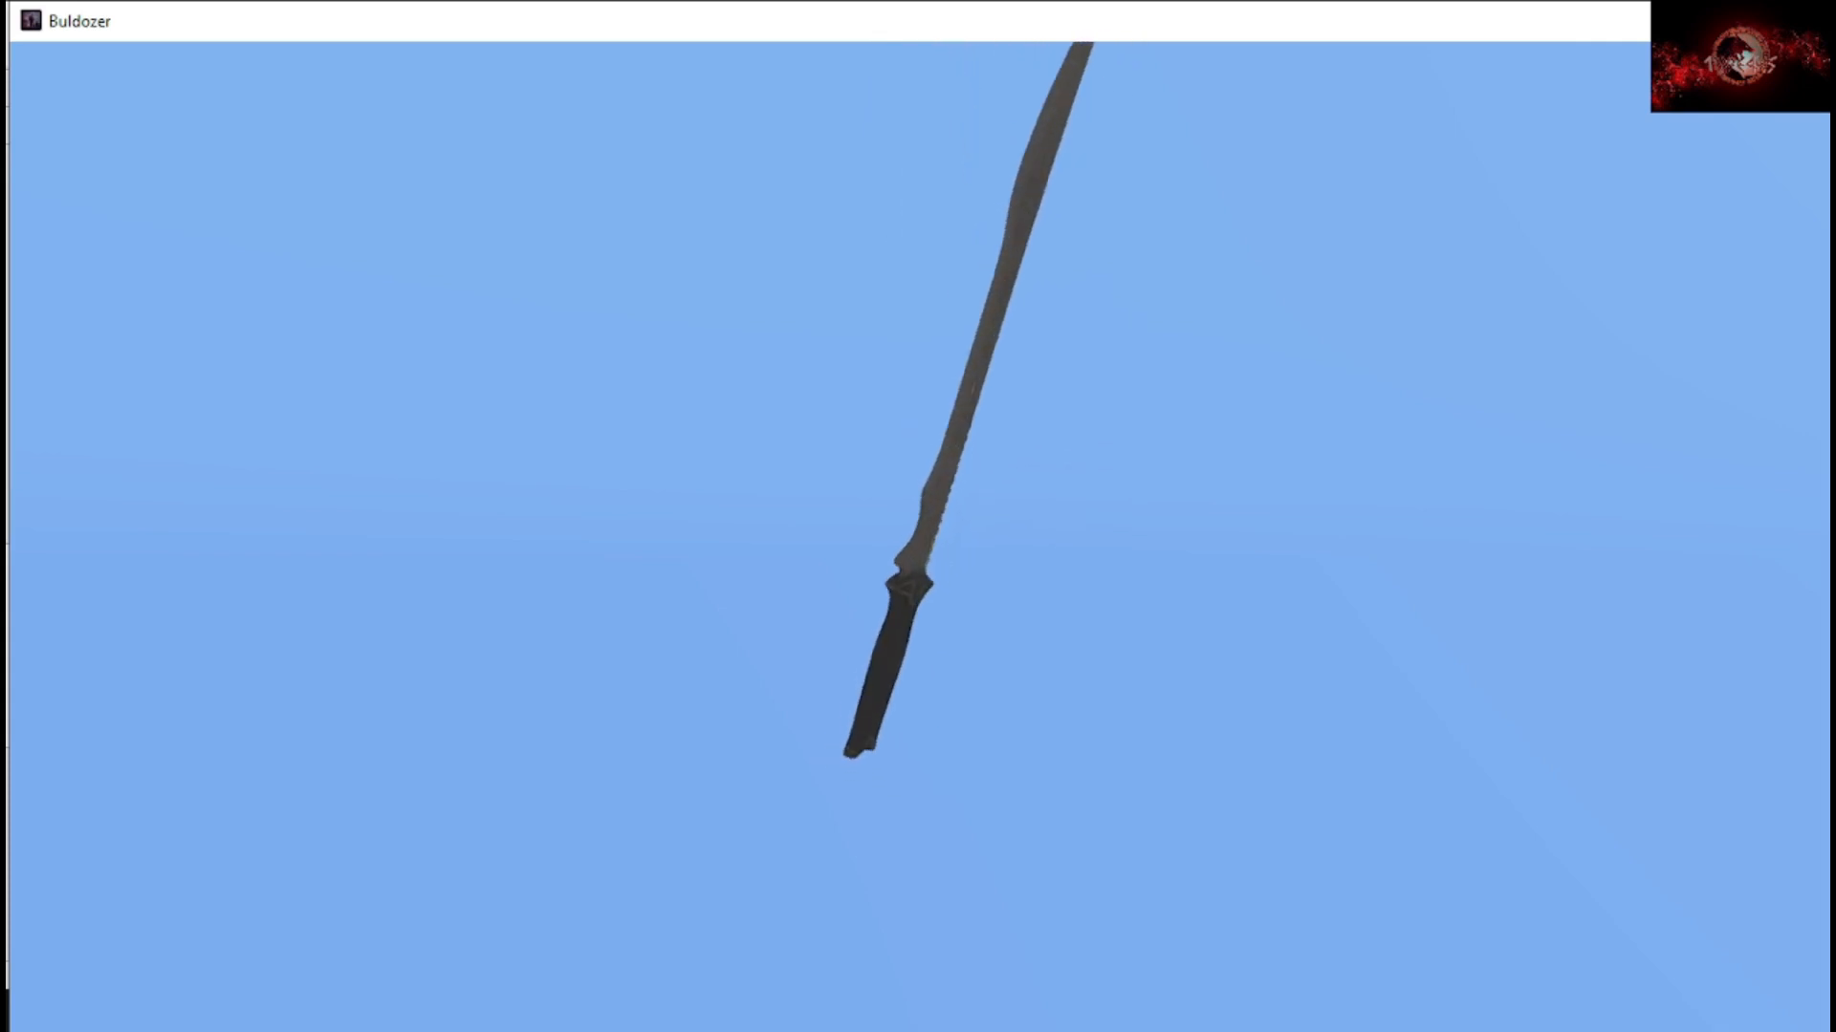
Scale the knife down further in the front view until its overall length roughly matches the machete proxy, comparing both in the Buldozer preview.
{"action": "key", "text": "alt+Tab"}
{"action": "mouse_move", "coordinate": [404, 343]}
{"action": "right_mouse_down", "text": "alt"}
{"action": "mouse_move", "coordinate": [410, 397]}
{"action": "mouse_move", "coordinate": [453, 406]}
{"action": "right_mouse_up", "text": "alt"}
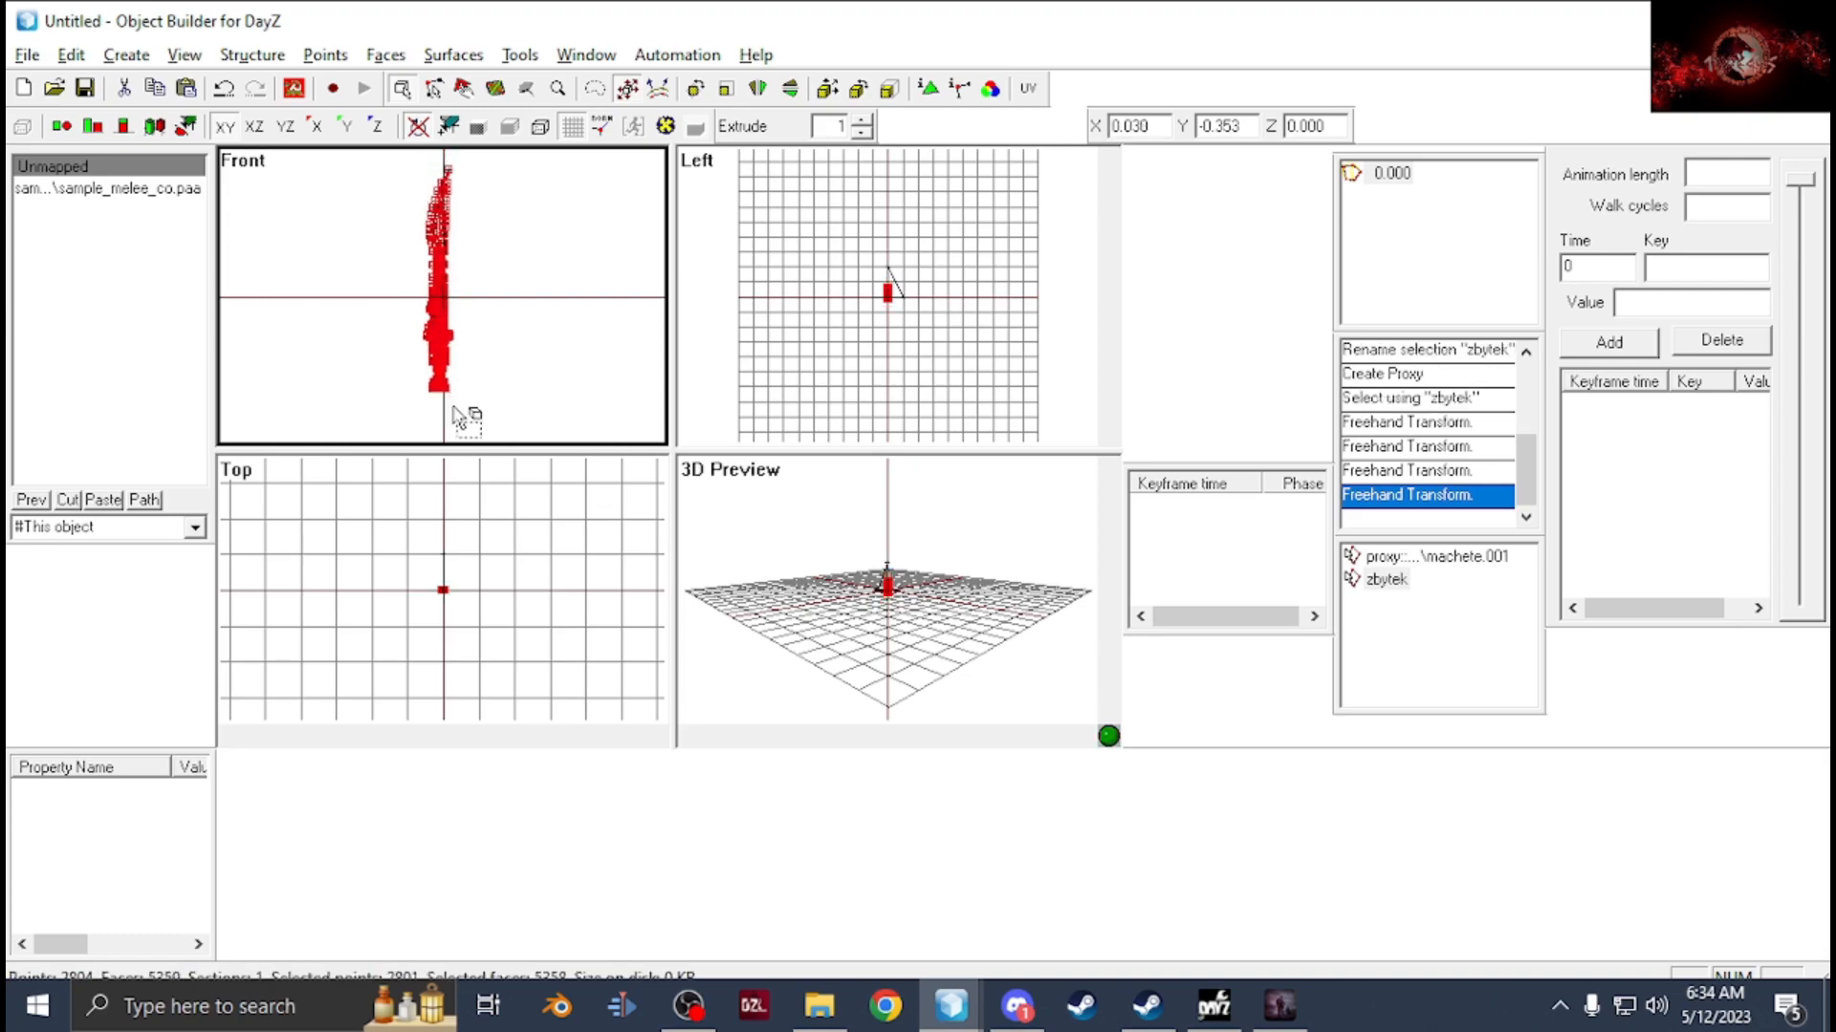
{"action": "key", "text": "alt+Tab"}
{"action": "key", "text": "alt+Tab"}
{"action": "mouse_move", "coordinate": [522, 382]}
{"action": "right_mouse_down", "text": "alt"}
{"action": "mouse_move", "coordinate": [484, 369]}
{"action": "mouse_move", "coordinate": [499, 411]}
{"action": "right_mouse_up", "text": "alt"}
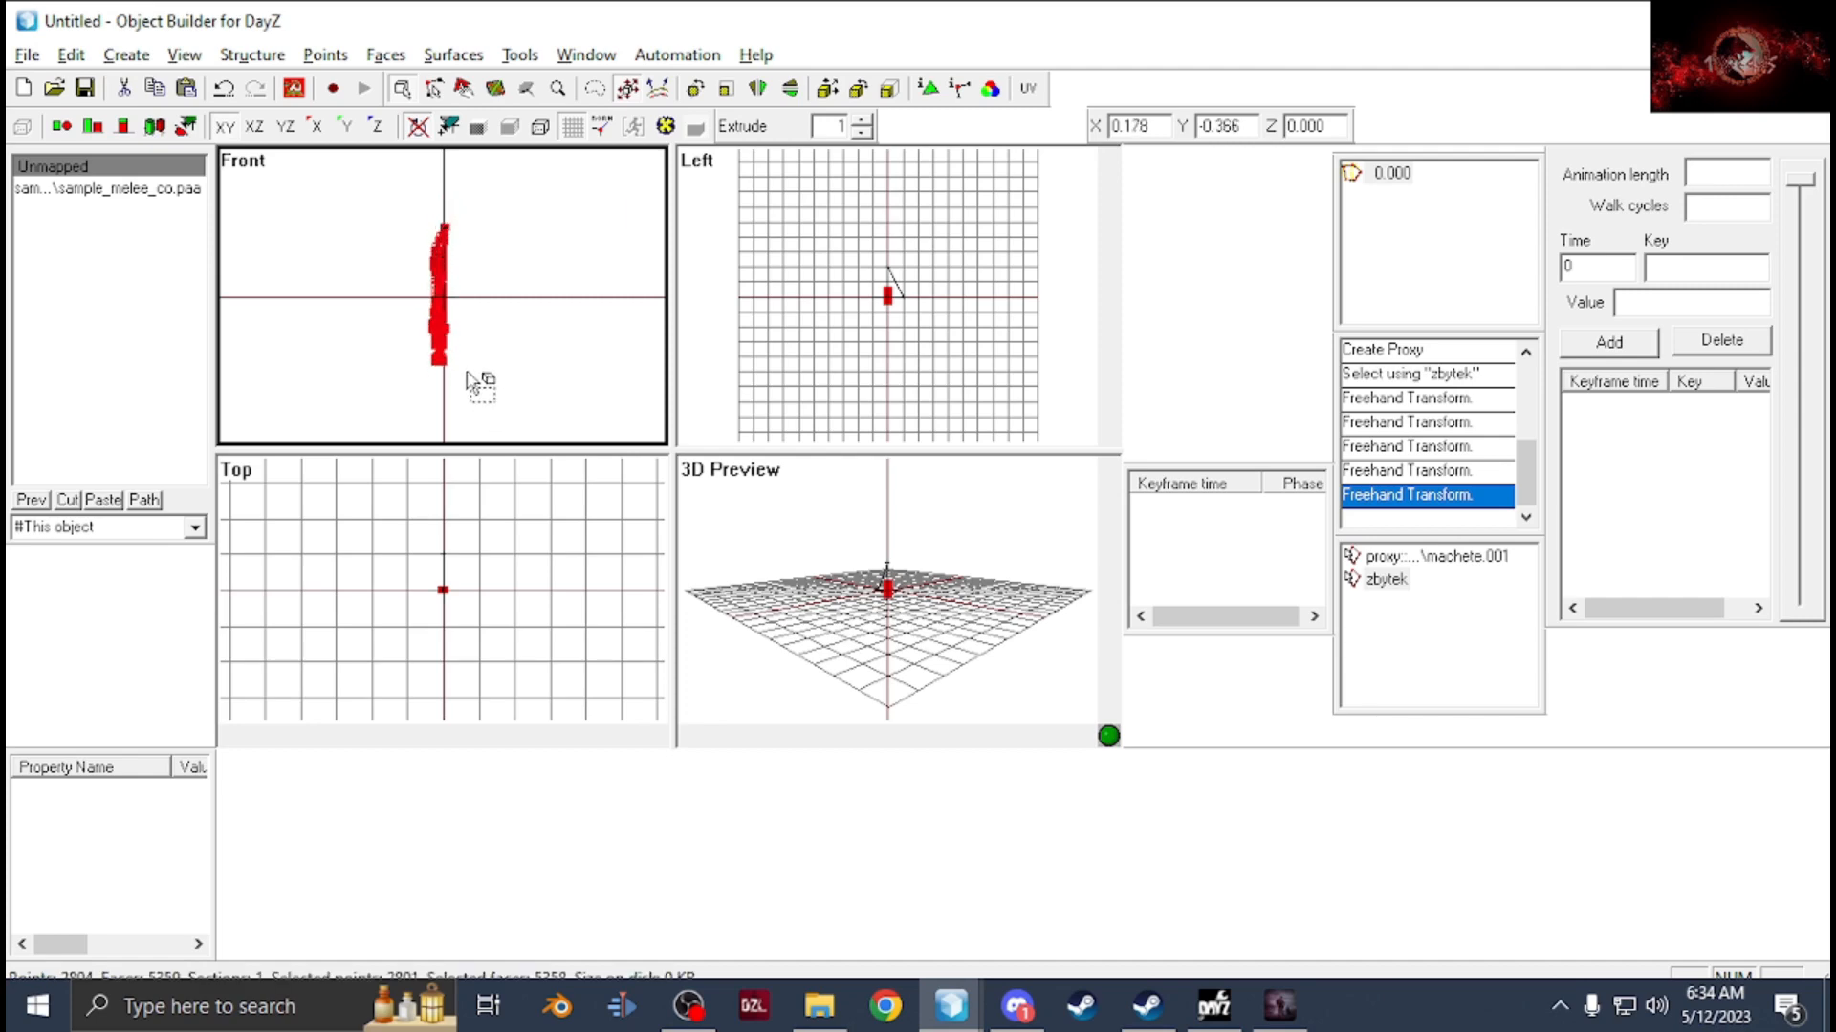
{"action": "right_click_drag", "start_coordinate": [446, 352], "coordinate": [449, 340]}
{"action": "key", "text": "alt+Tab"}
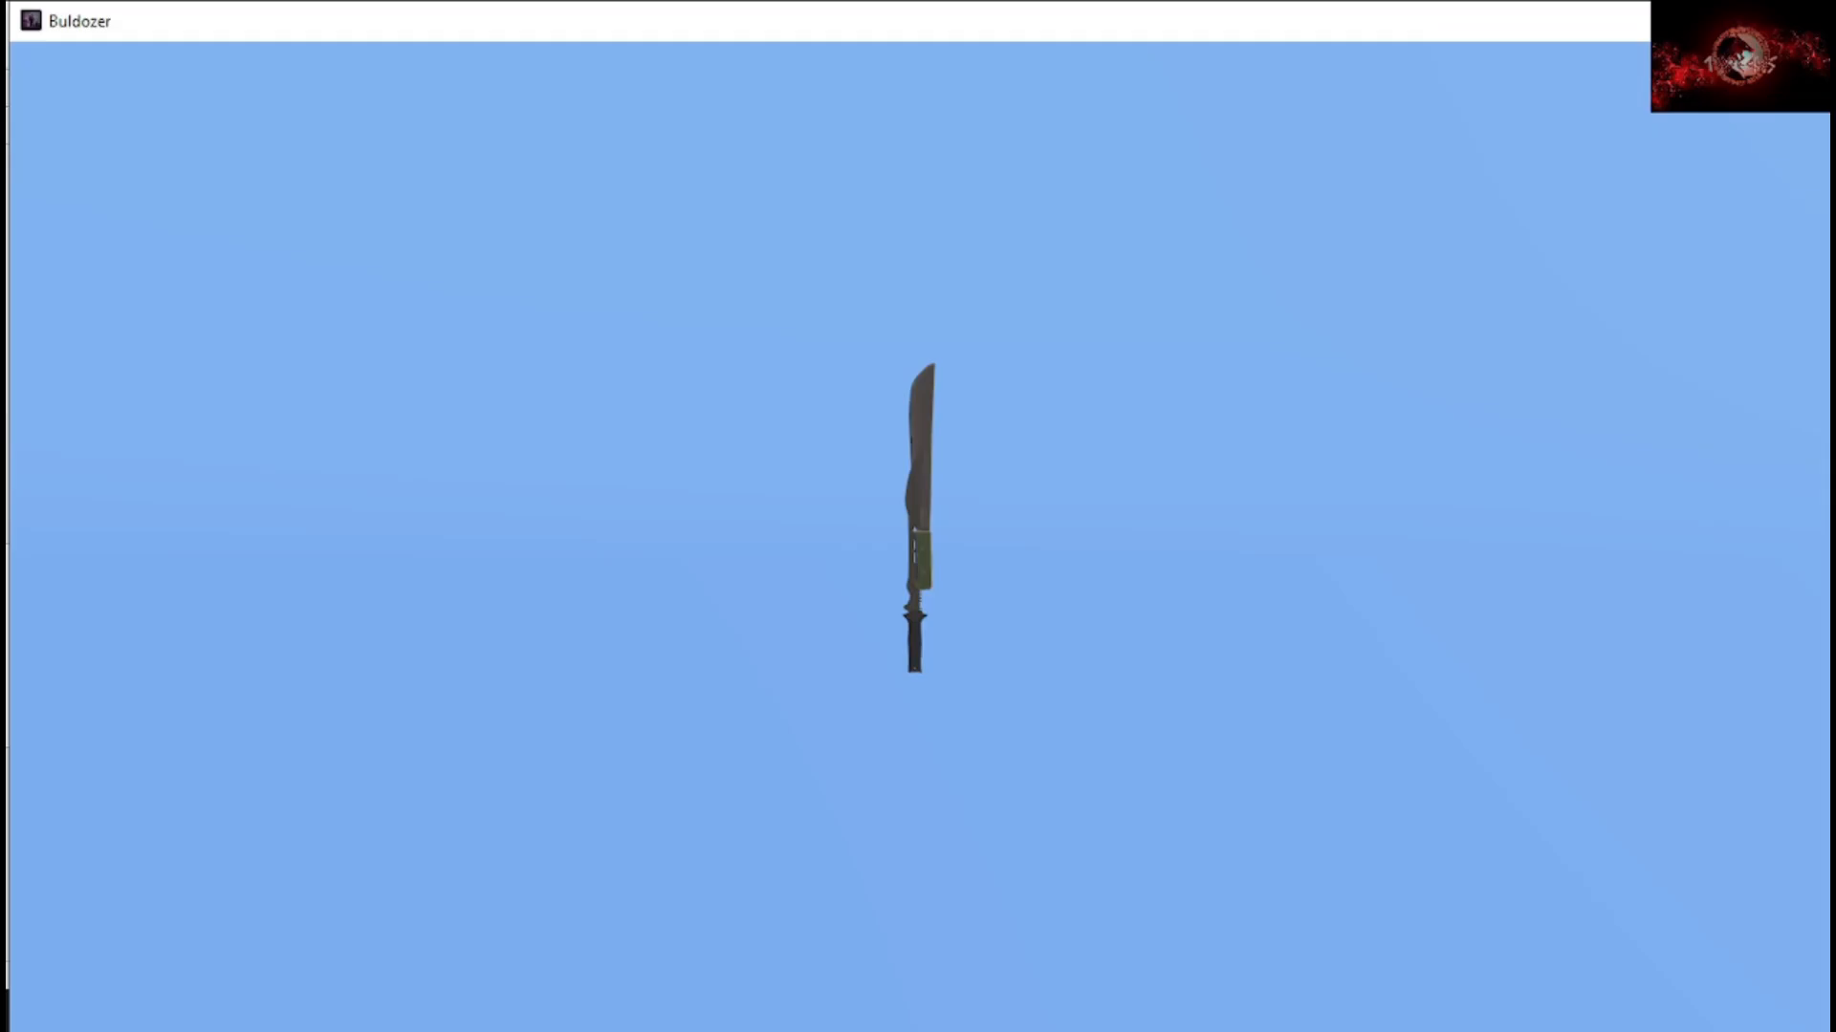
{"action": "scroll", "coordinate": [924, 435], "scroll_direction": "up", "scroll_amount": 3}
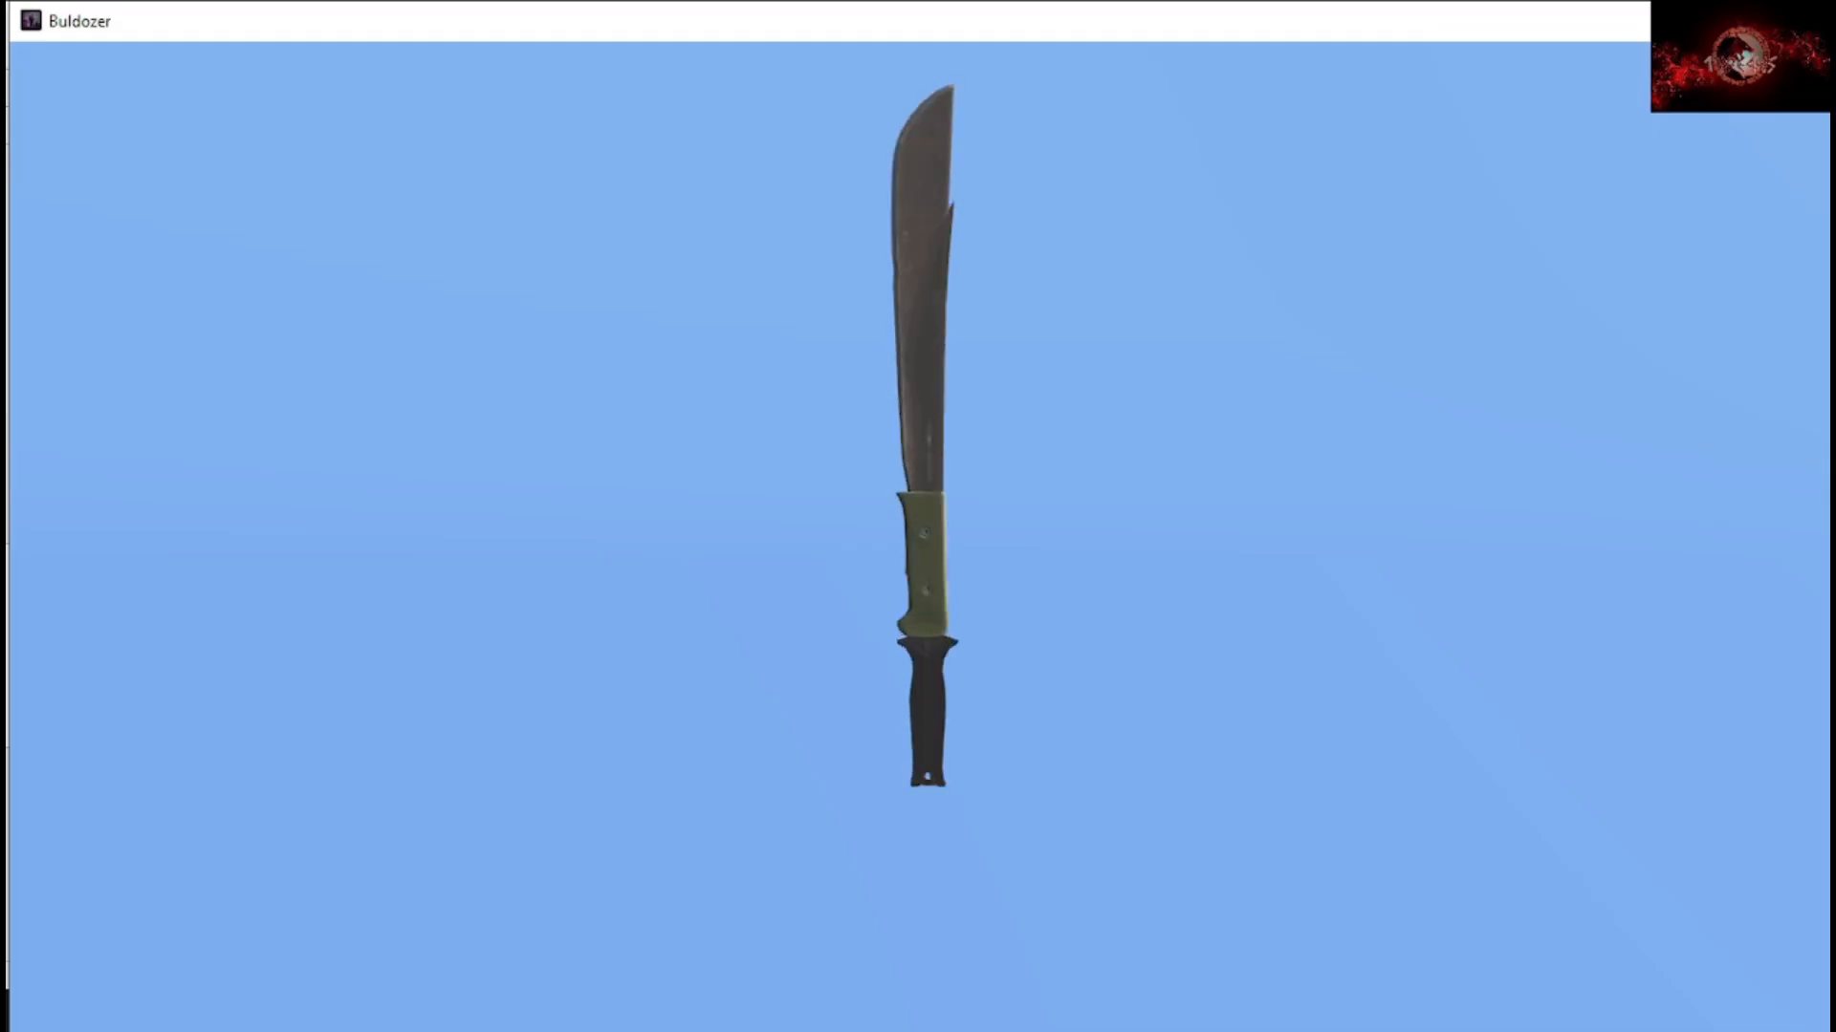
{"action": "mouse_move", "coordinate": [923, 435]}
{"action": "left_mouse_down"}
{"action": "mouse_move", "coordinate": [923, 334]}
{"action": "mouse_move", "coordinate": [924, 469]}
{"action": "mouse_move", "coordinate": [924, 435]}
{"action": "left_mouse_up"}
Move the knife up along the vertical axis until its handle overlaps the machete's grip, checking the alignment in the Buldozer preview.
{"action": "key", "text": "alt+Tab"}
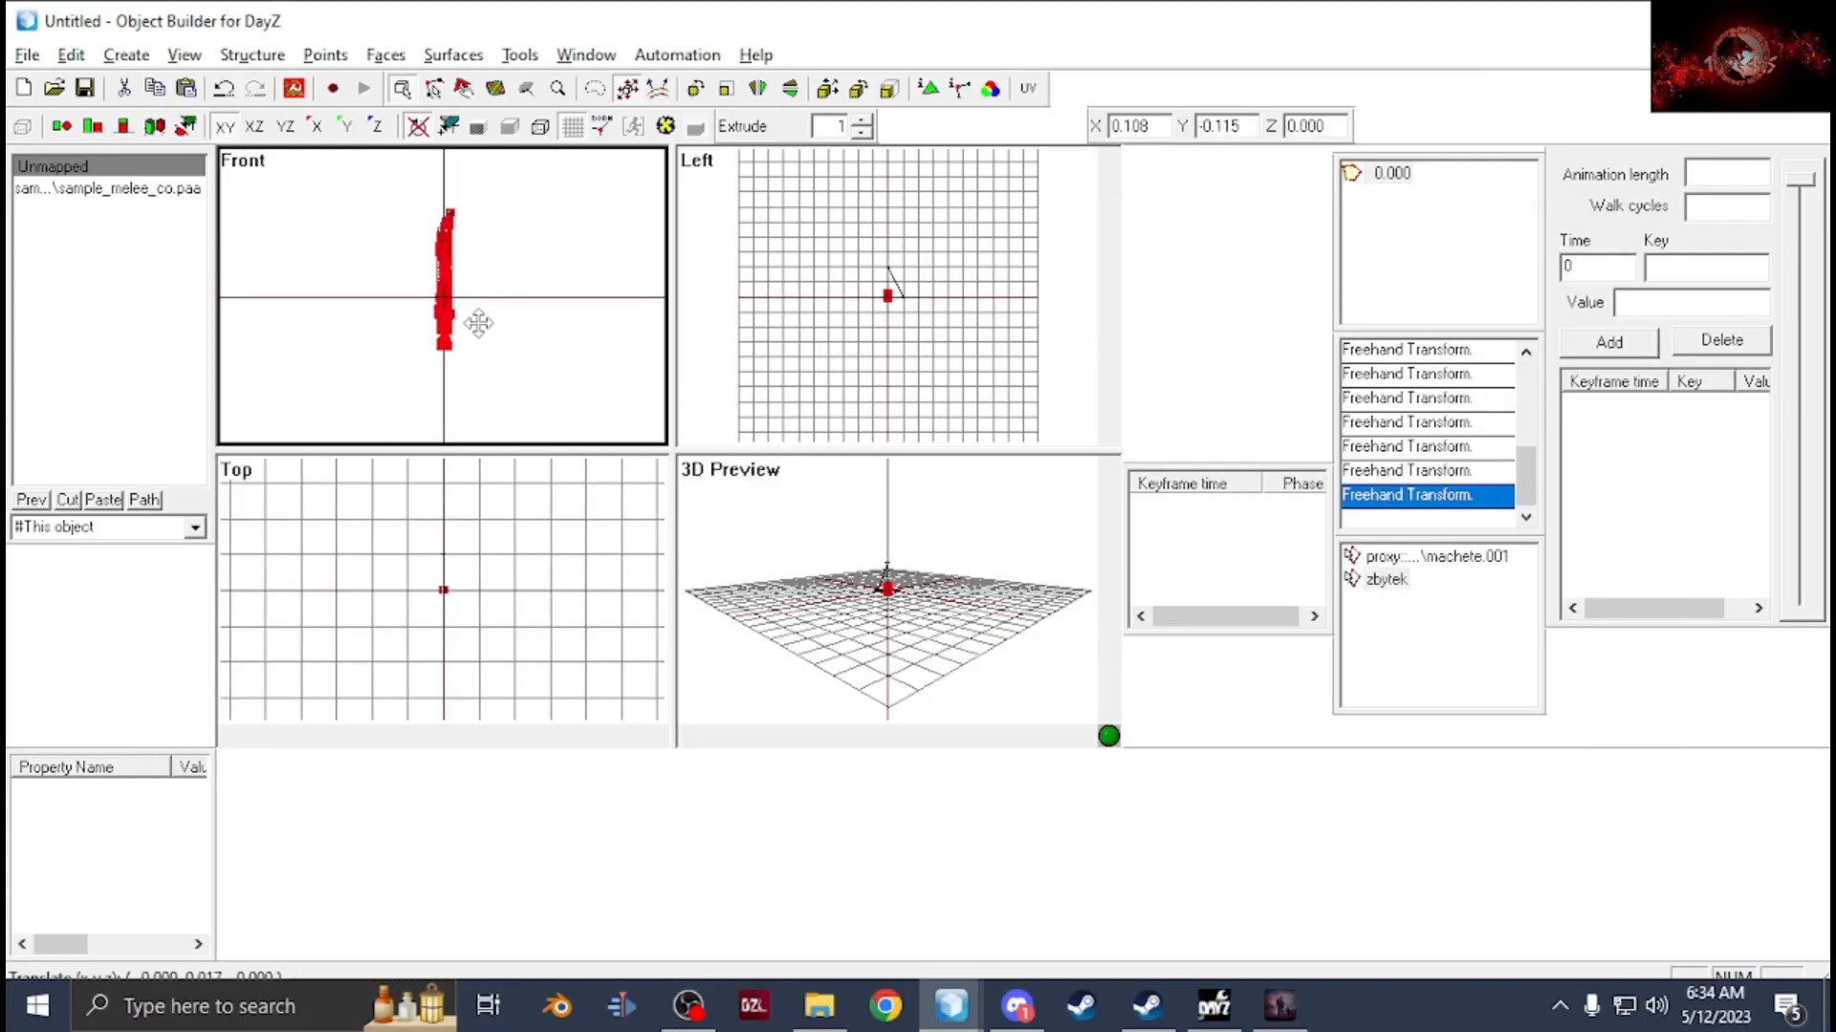
{"action": "left_click_drag", "start_coordinate": [478, 312], "coordinate": [474, 307]}
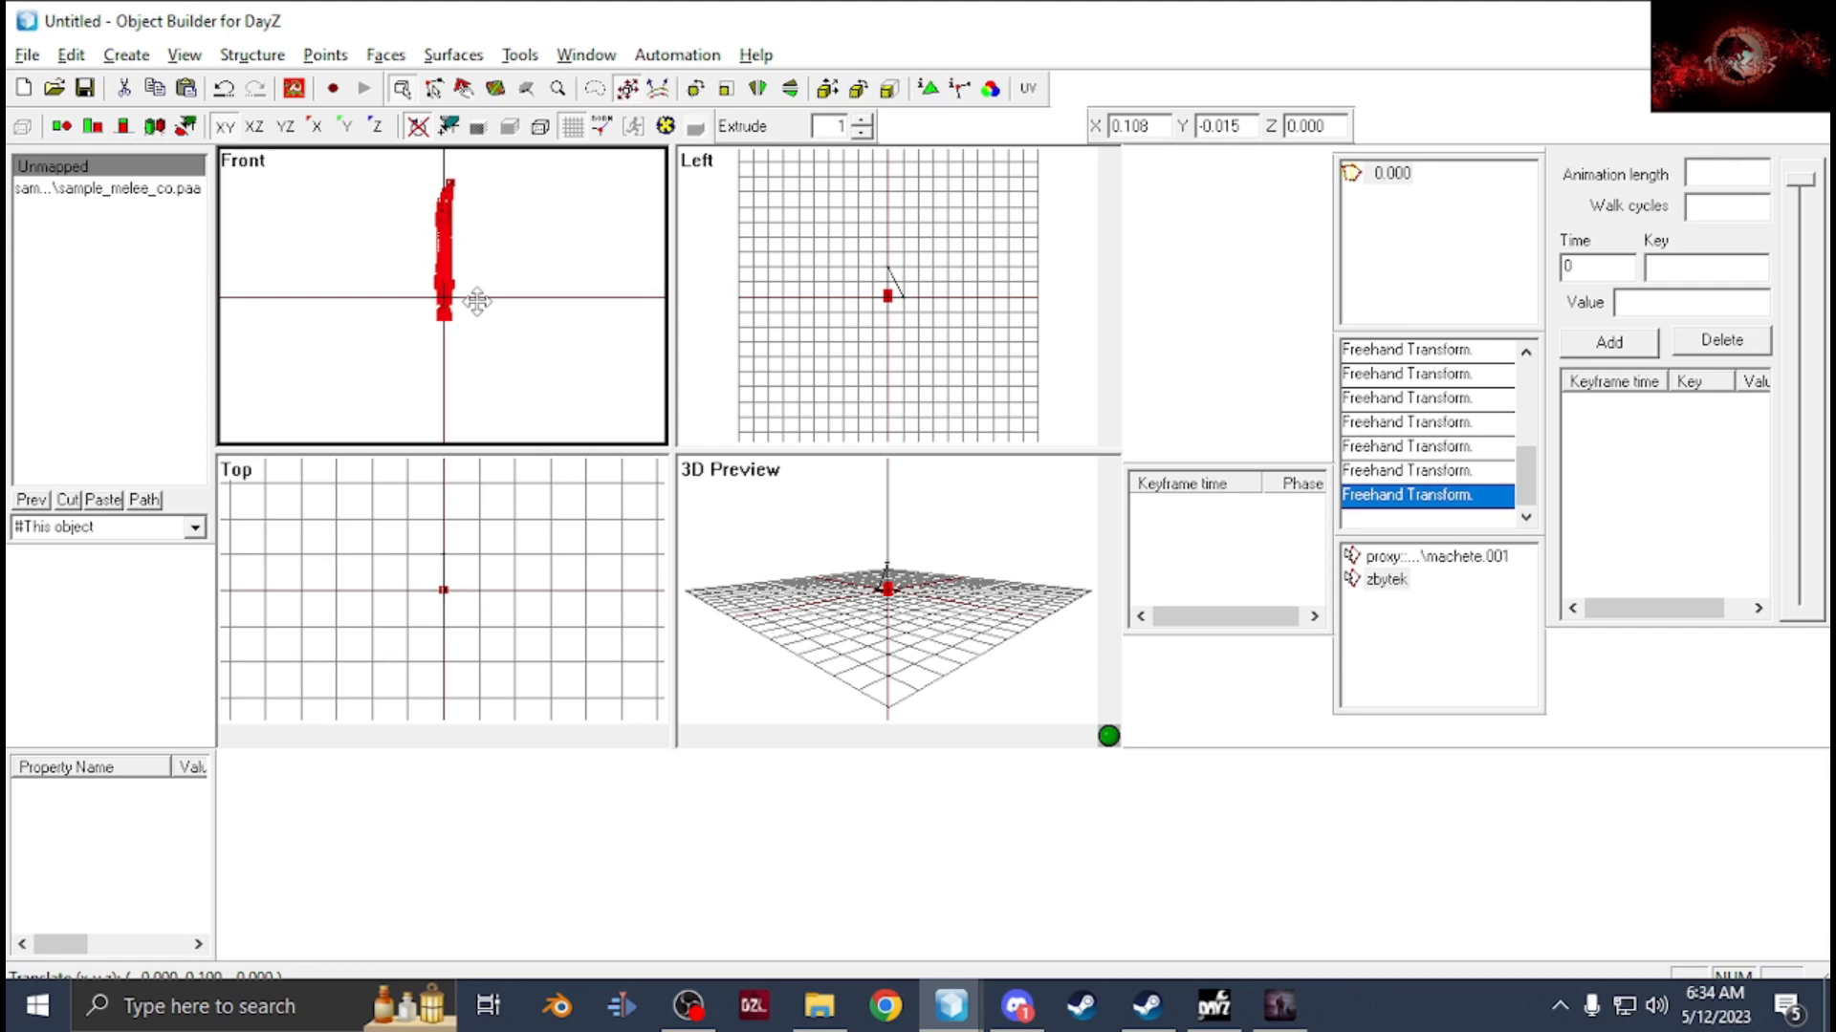
{"action": "key", "text": "alt+Tab"}
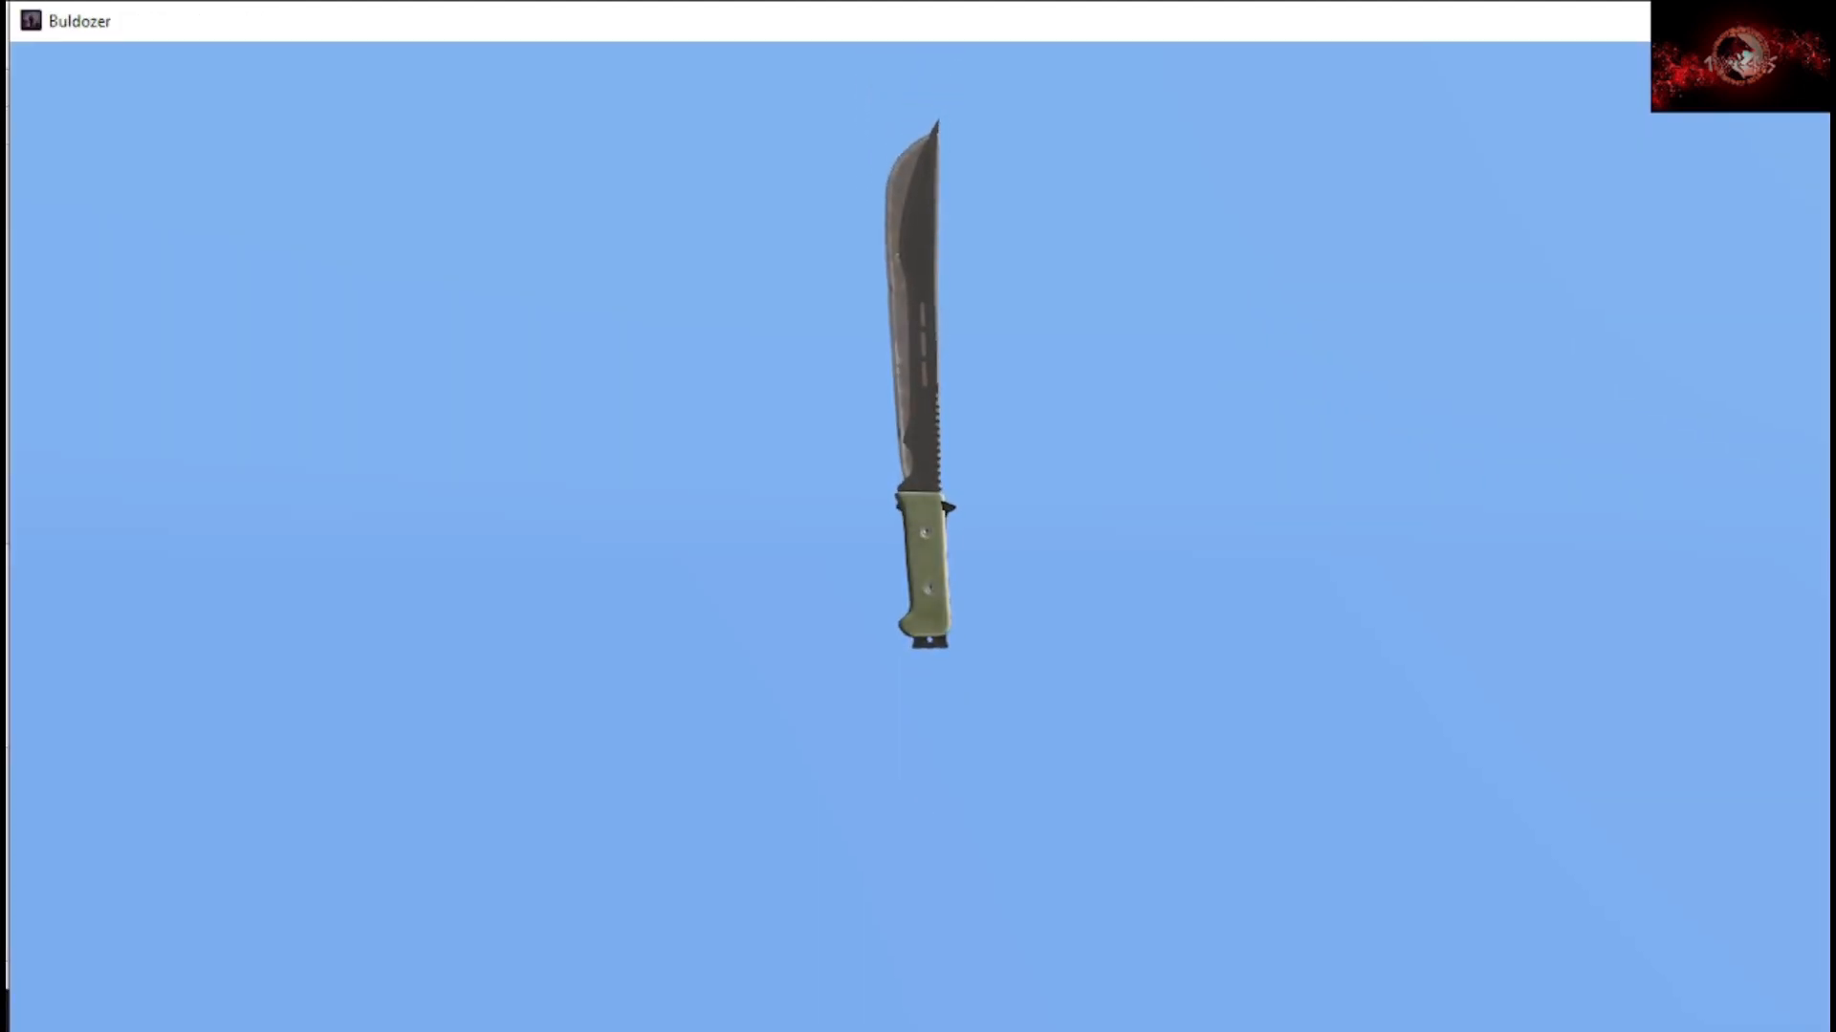
{"action": "key", "text": "alt+Tab"}
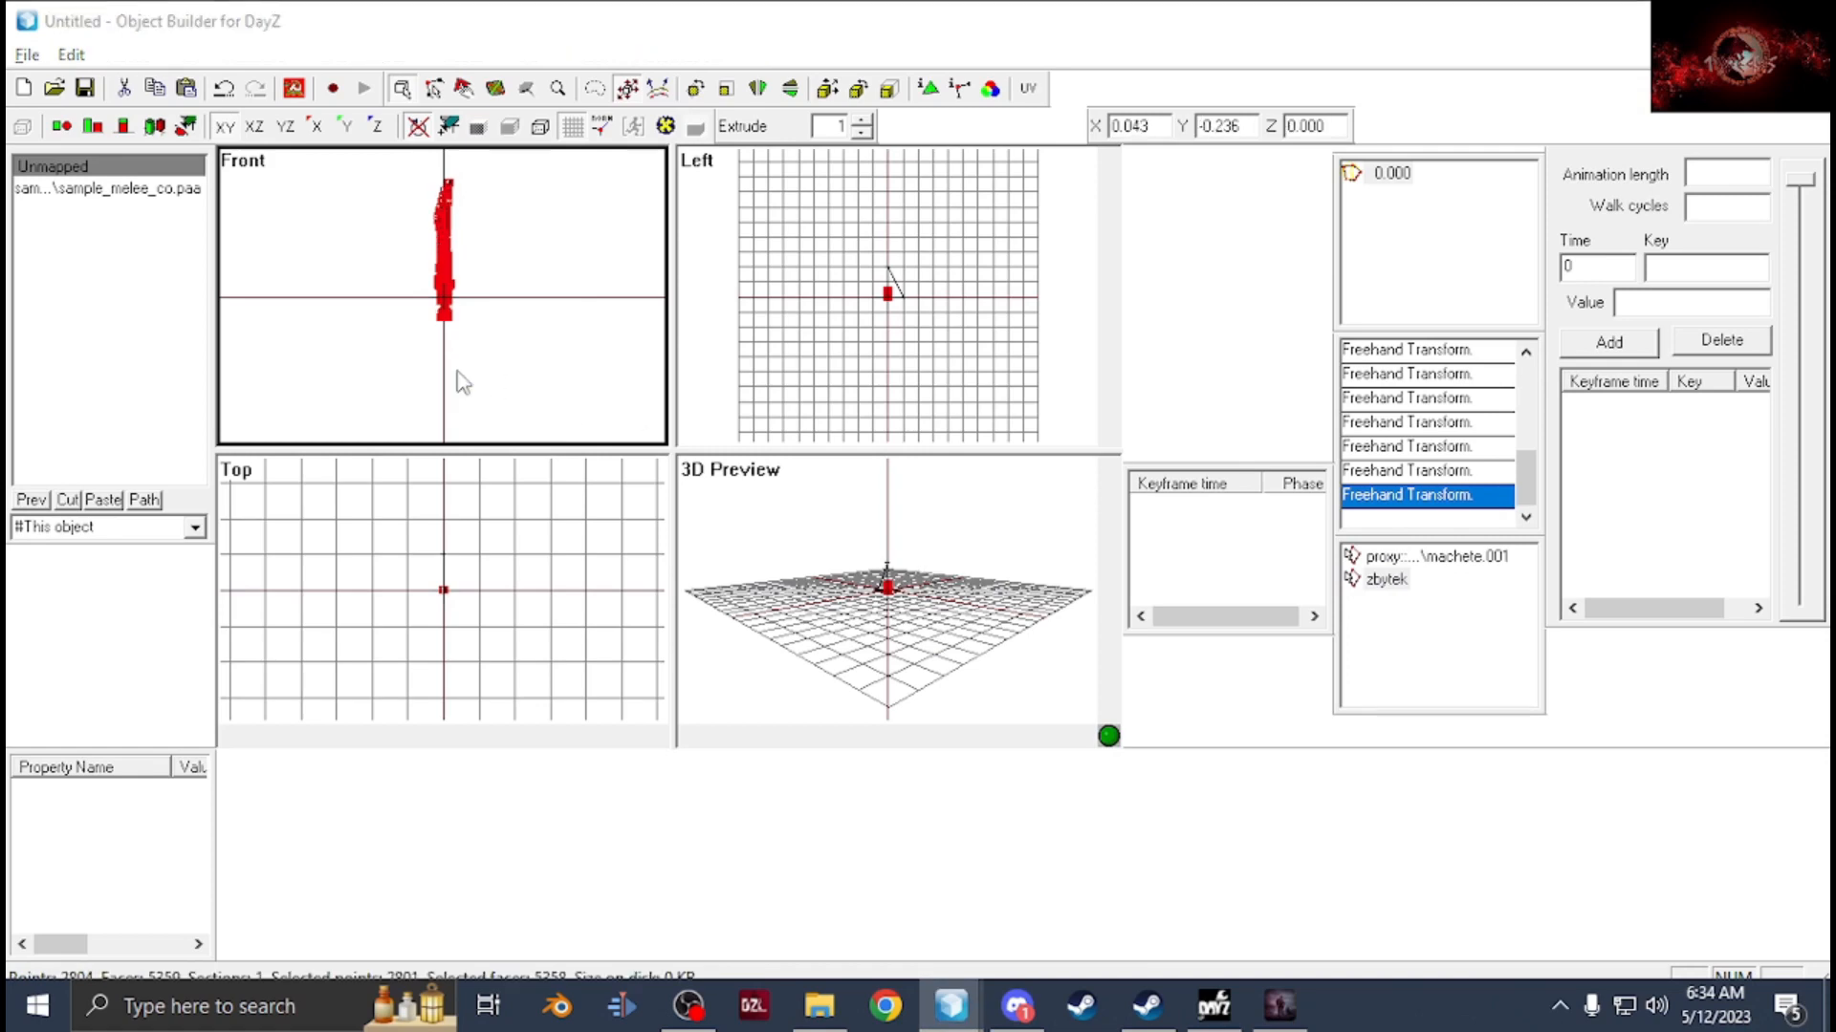
{"action": "key", "text": "alt+Tab"}
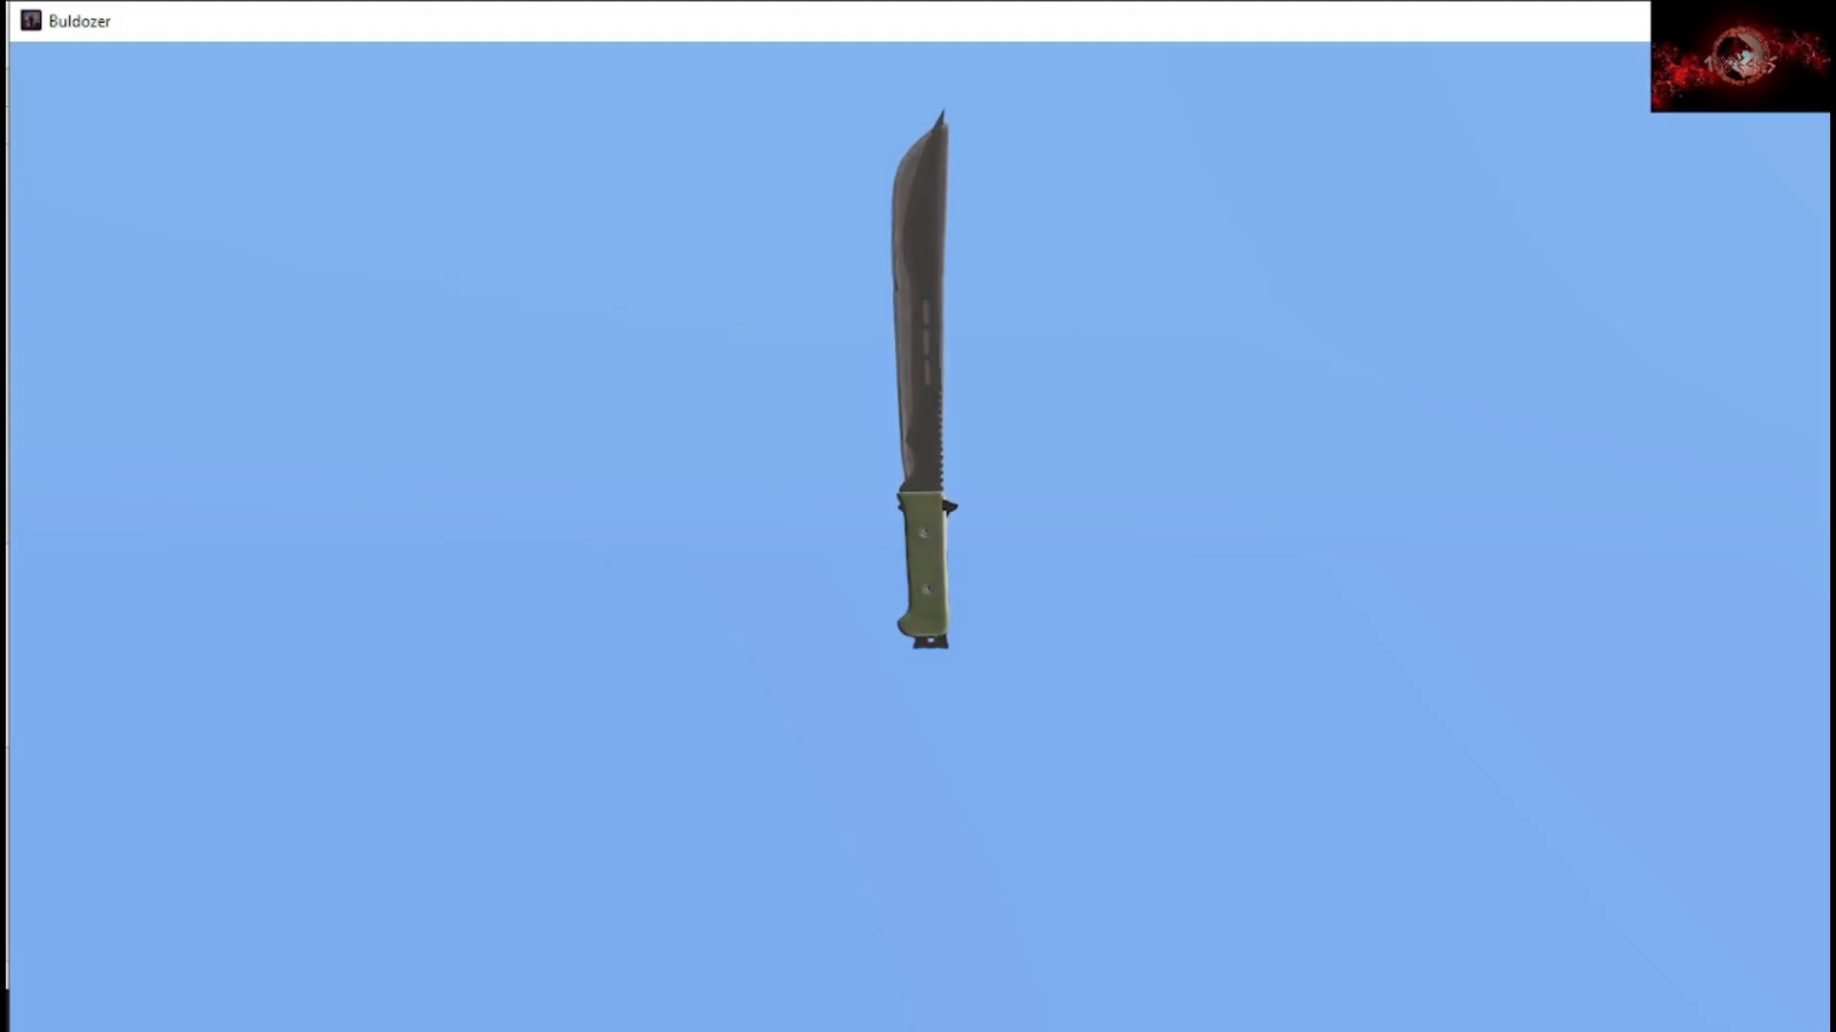
{"action": "key", "text": "alt+Tab"}
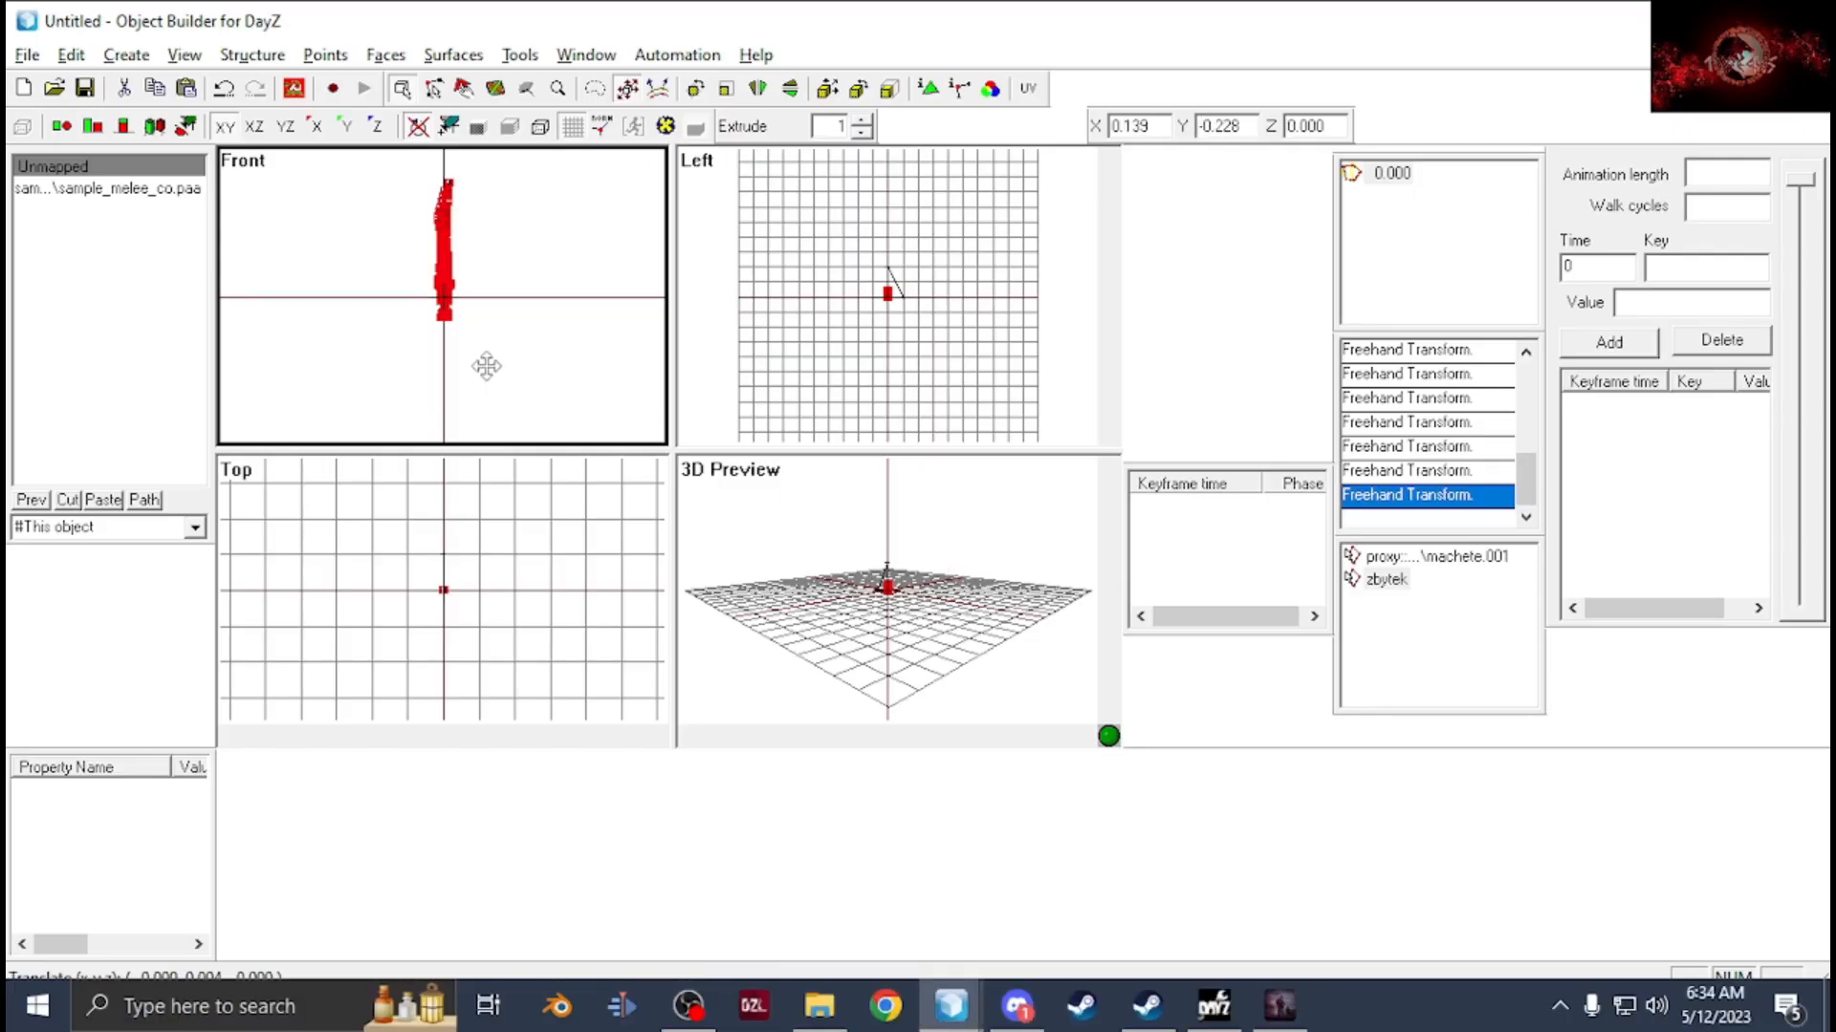
{"action": "key", "text": "alt+Tab"}
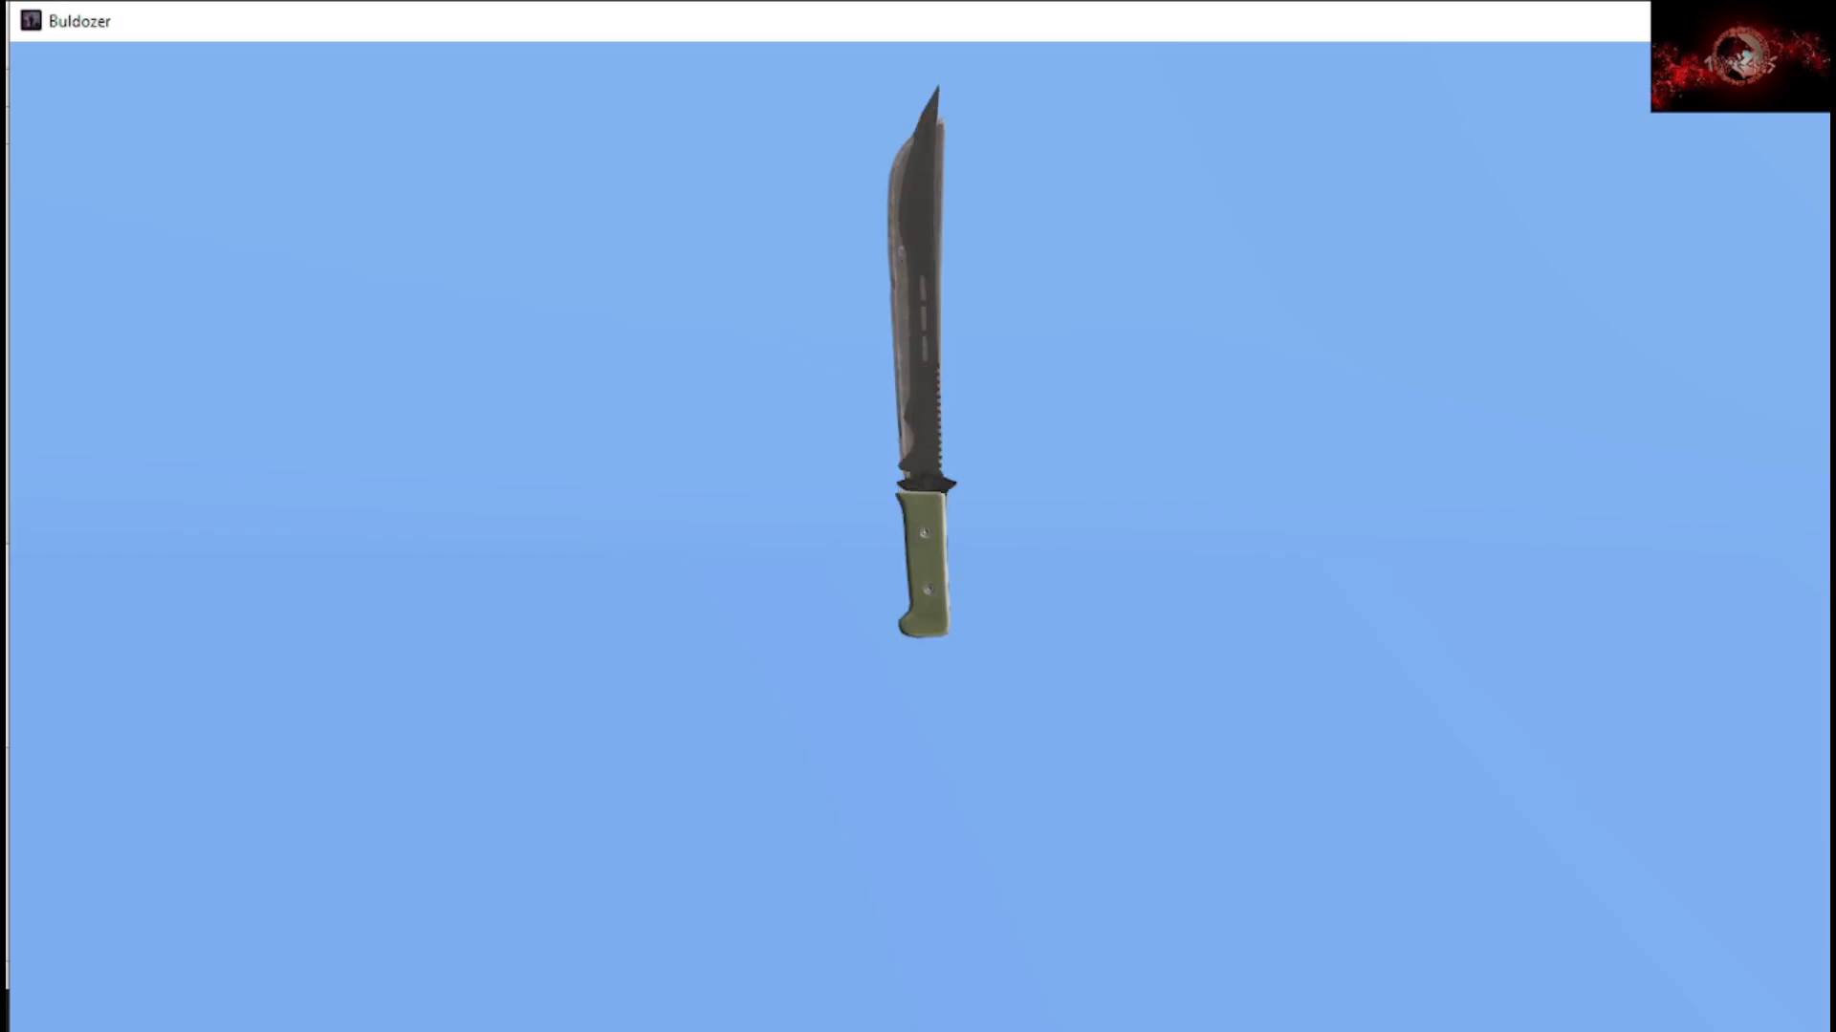
{"action": "key", "text": "alt+Tab"}
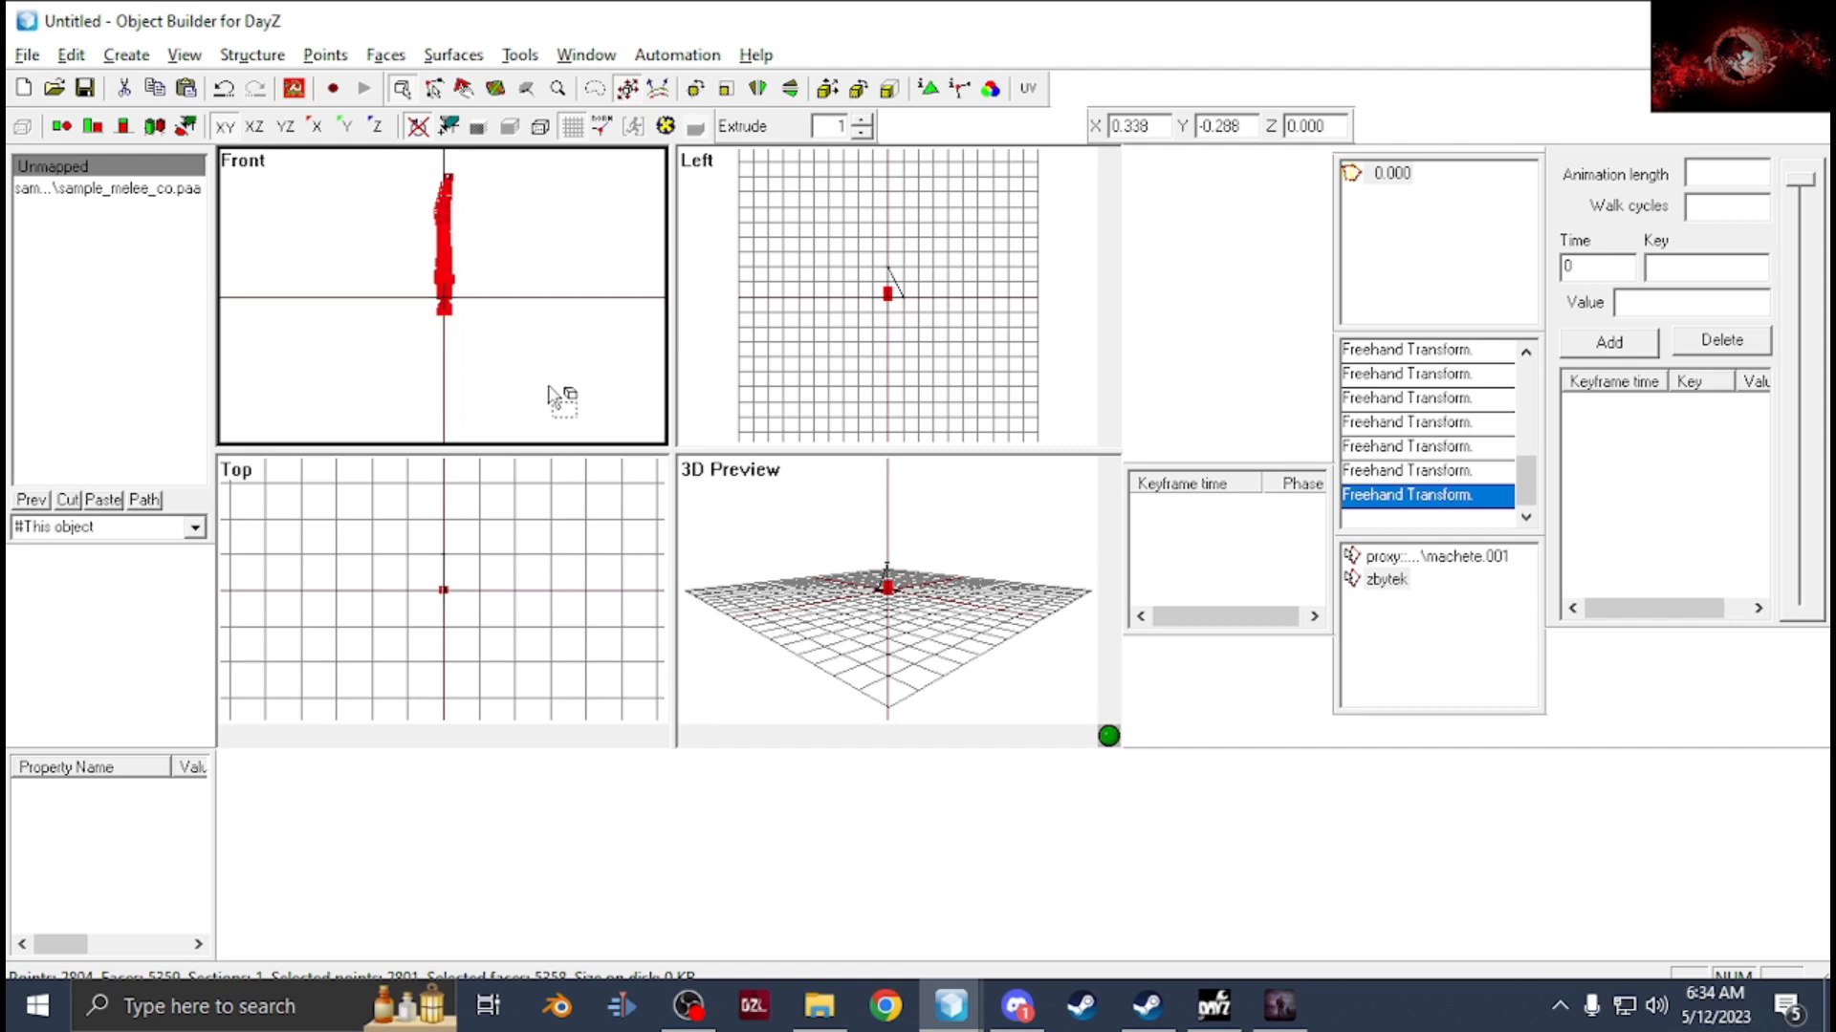
Nudge the knife sideways and scale it up slightly so its handle and guard fit the machete's grip.
{"action": "scroll", "coordinate": [386, 306], "scroll_direction": "up", "scroll_amount": 4}
{"action": "right_click_drag", "start_coordinate": [383, 309], "coordinate": [370, 313]}
{"action": "key", "text": "alt+Tab"}
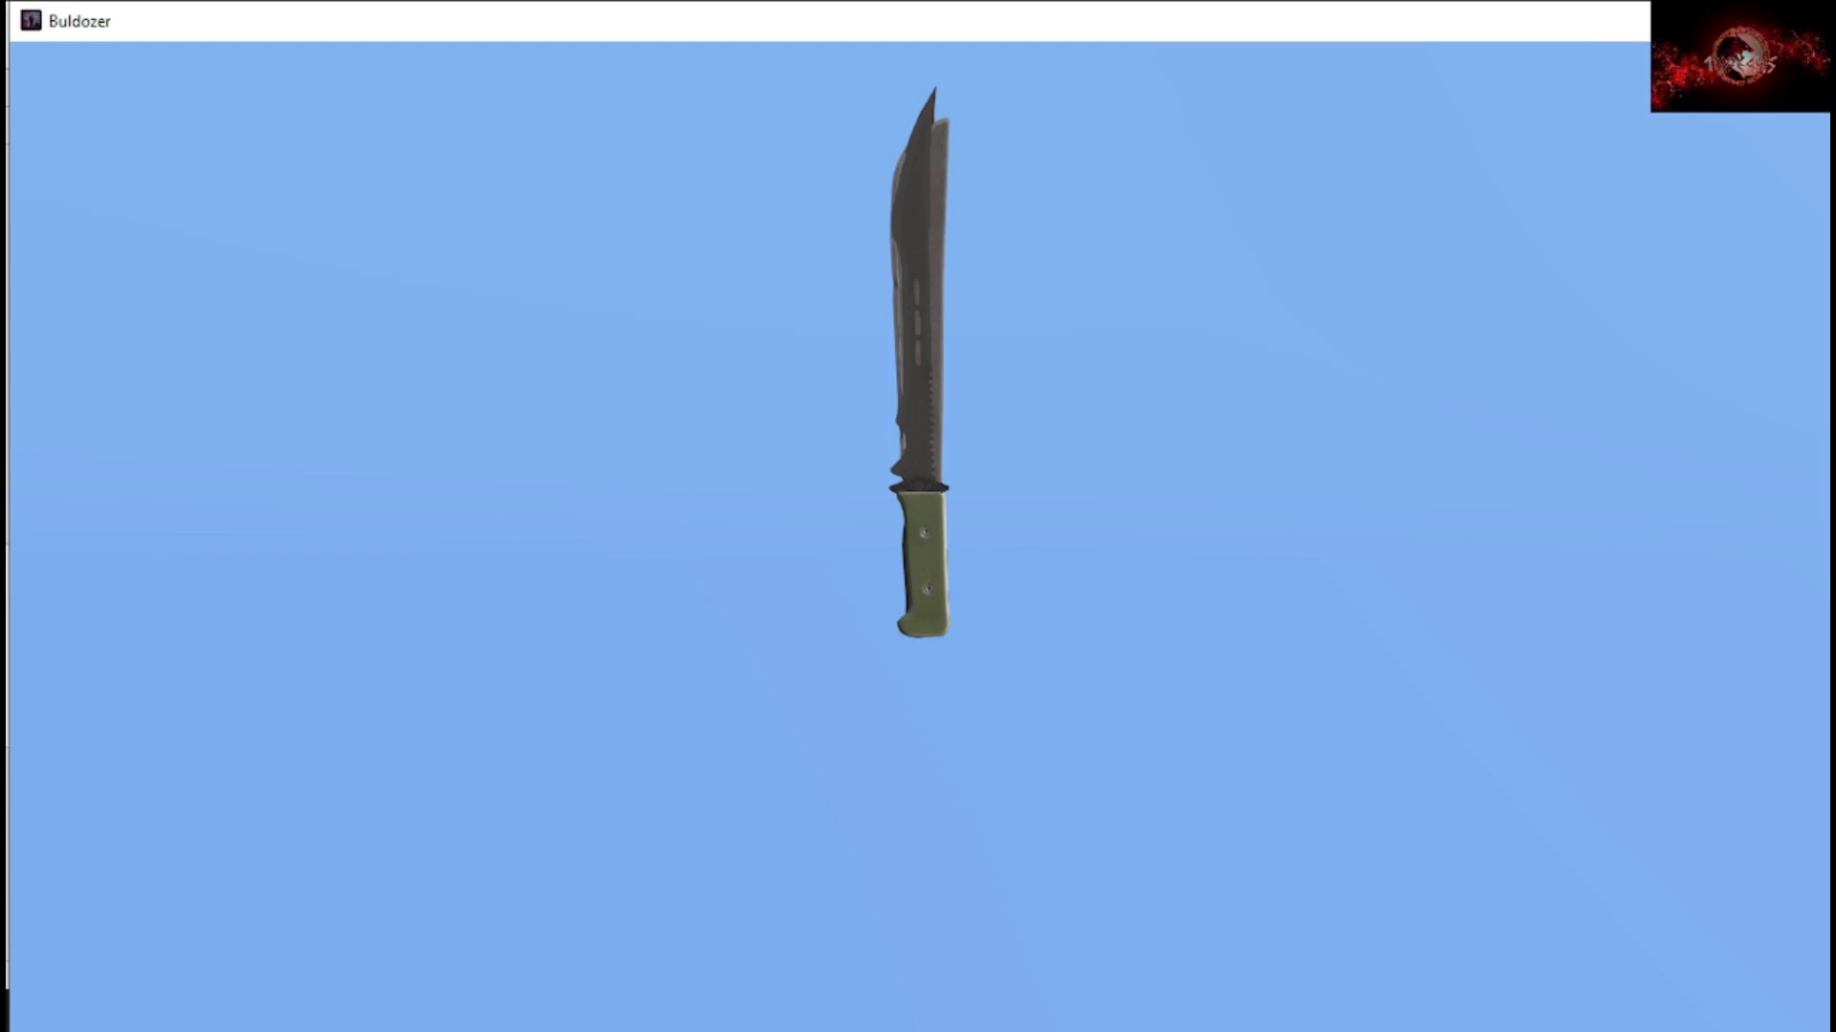
{"action": "key", "text": "alt+Tab"}
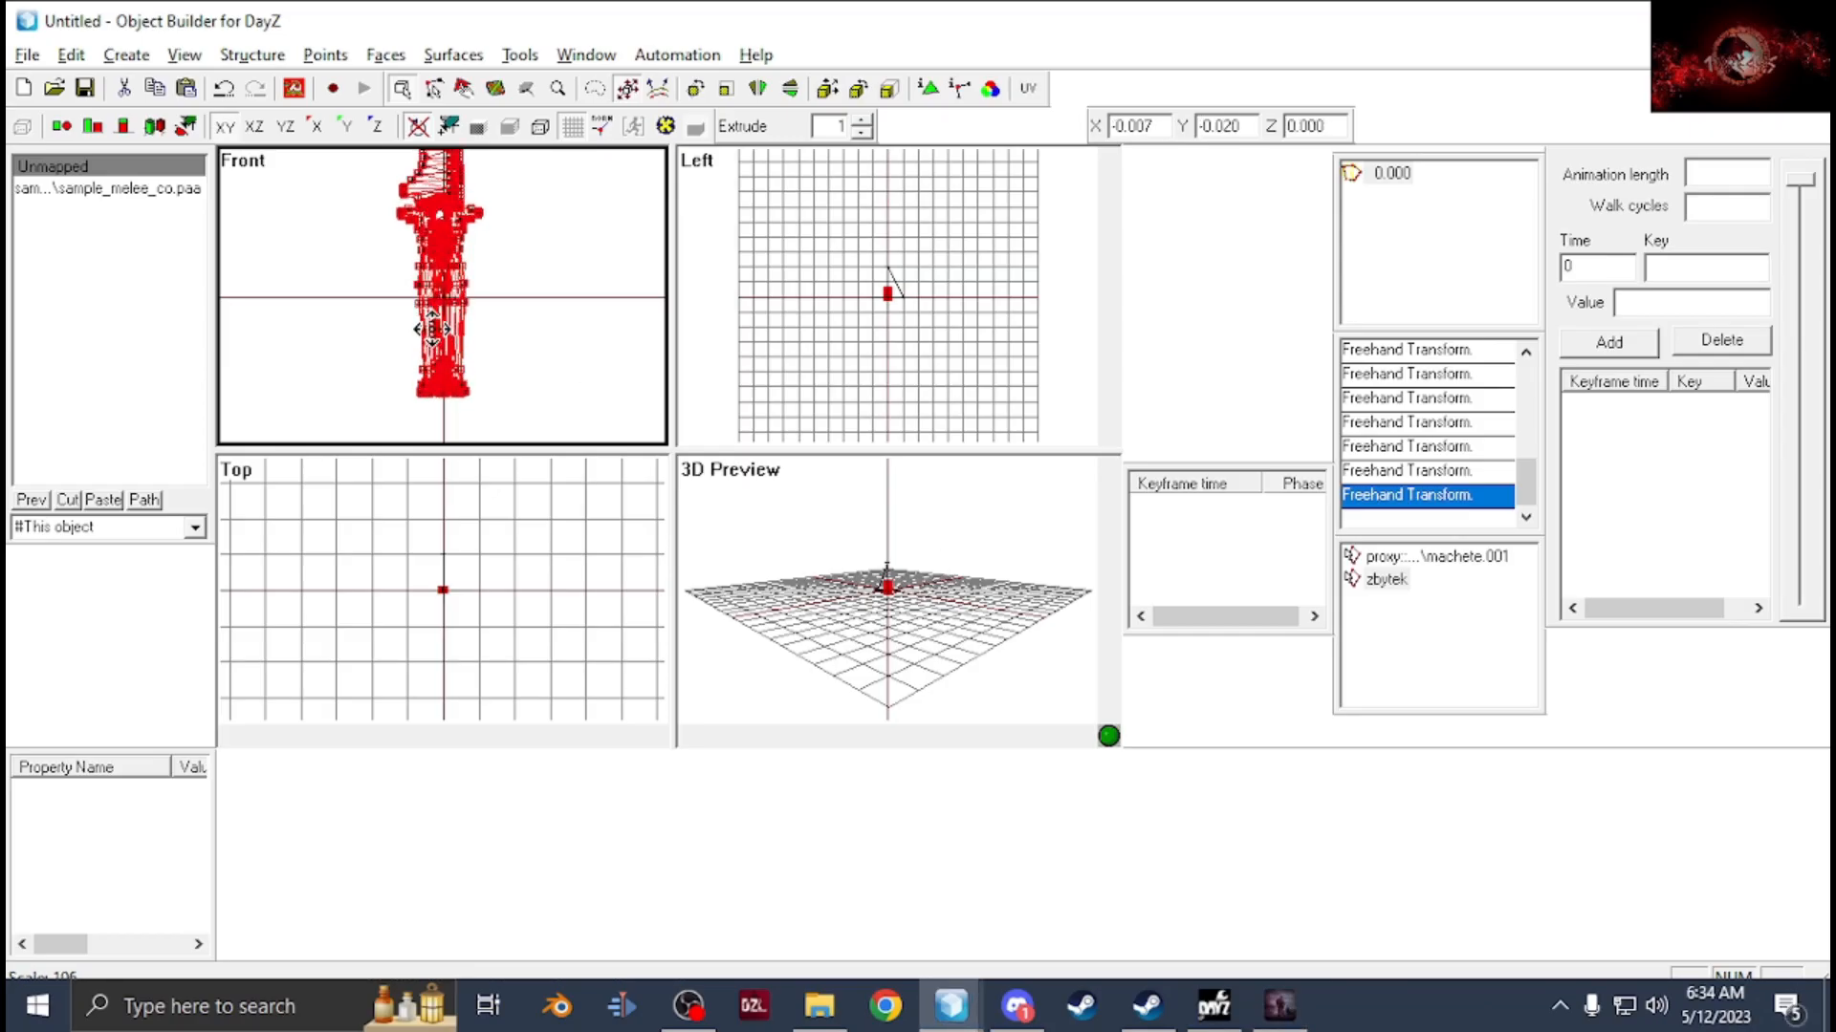
{"action": "key", "text": "alt+Tab"}
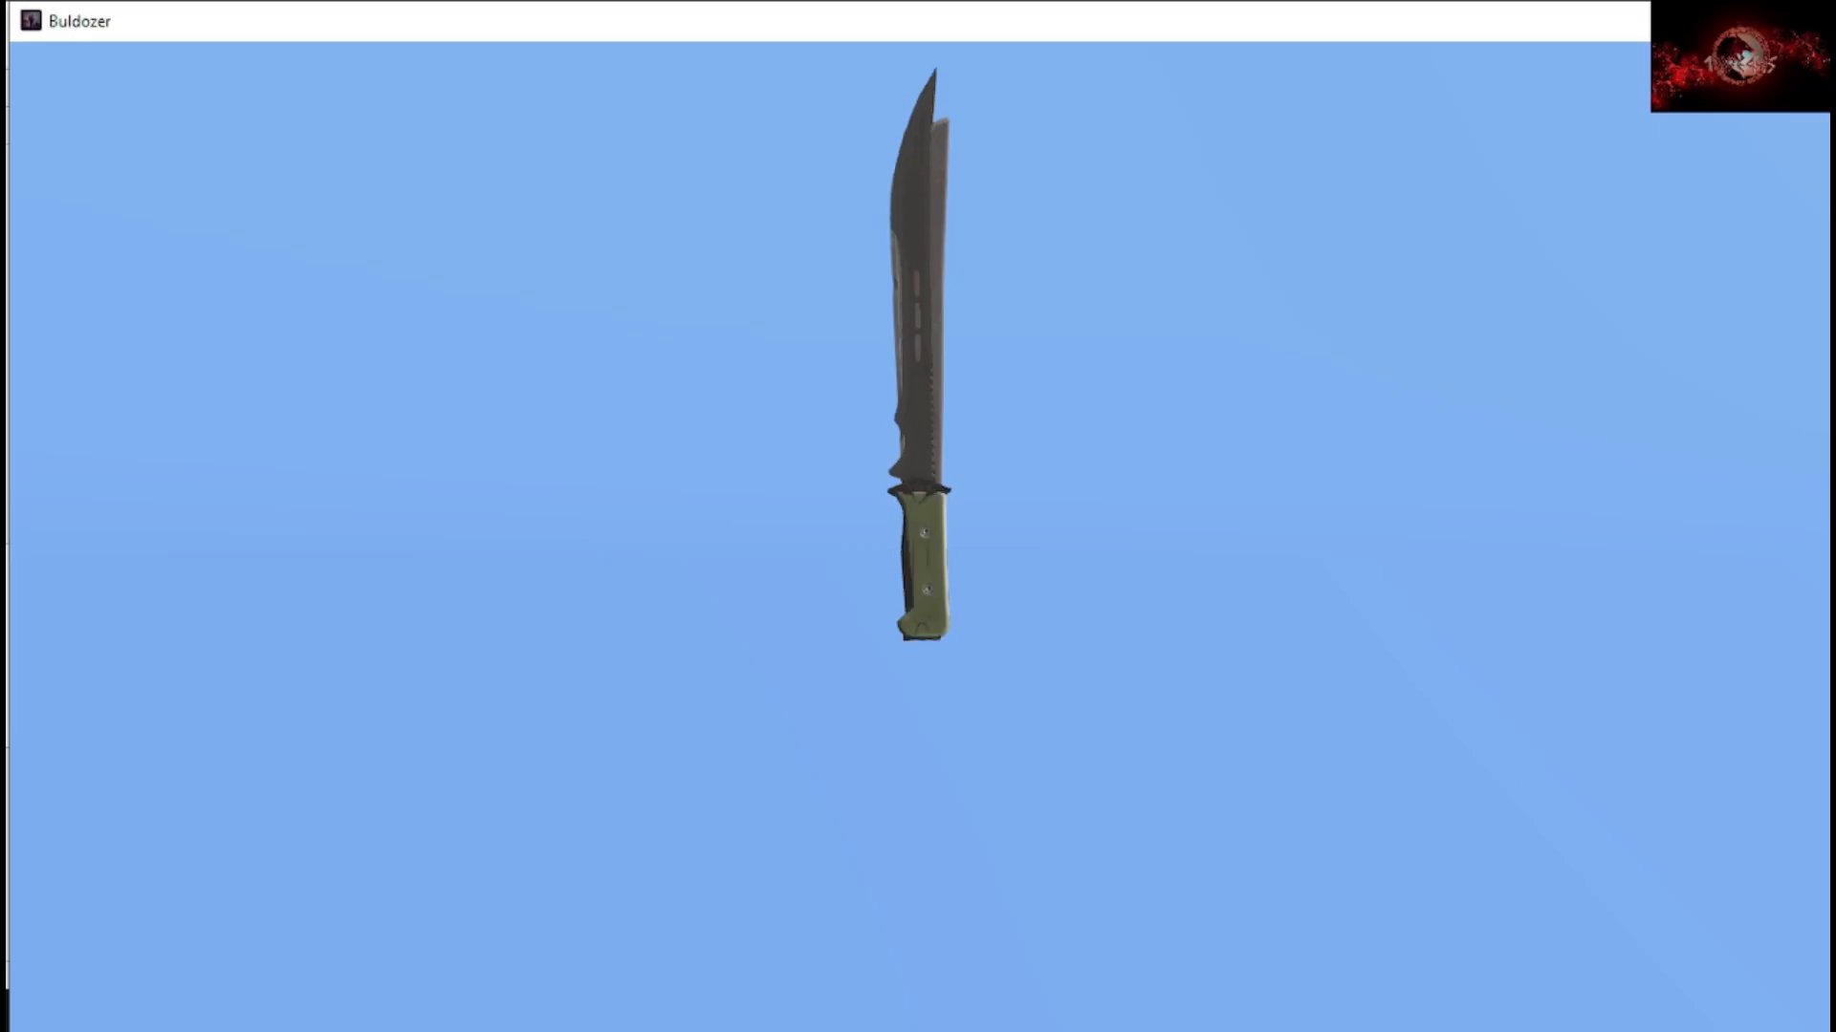
{"action": "key", "text": "alt+Tab"}
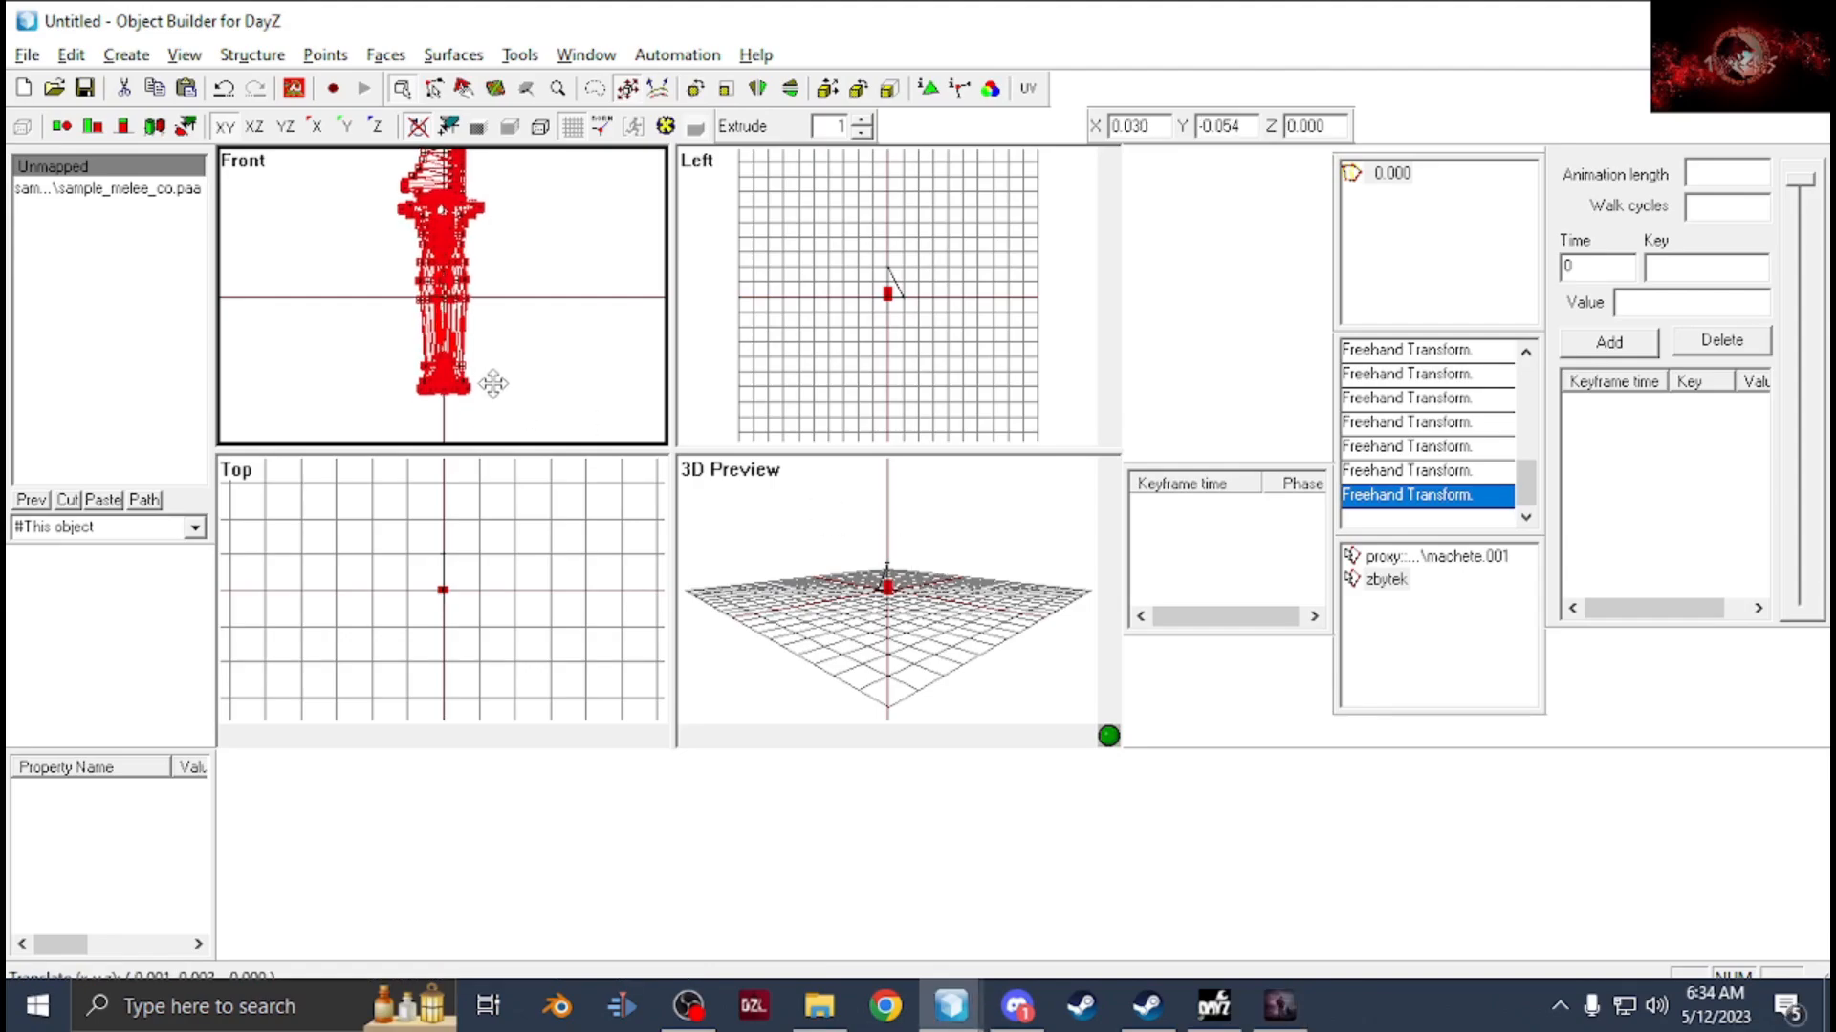
{"action": "key", "text": "alt+Tab"}
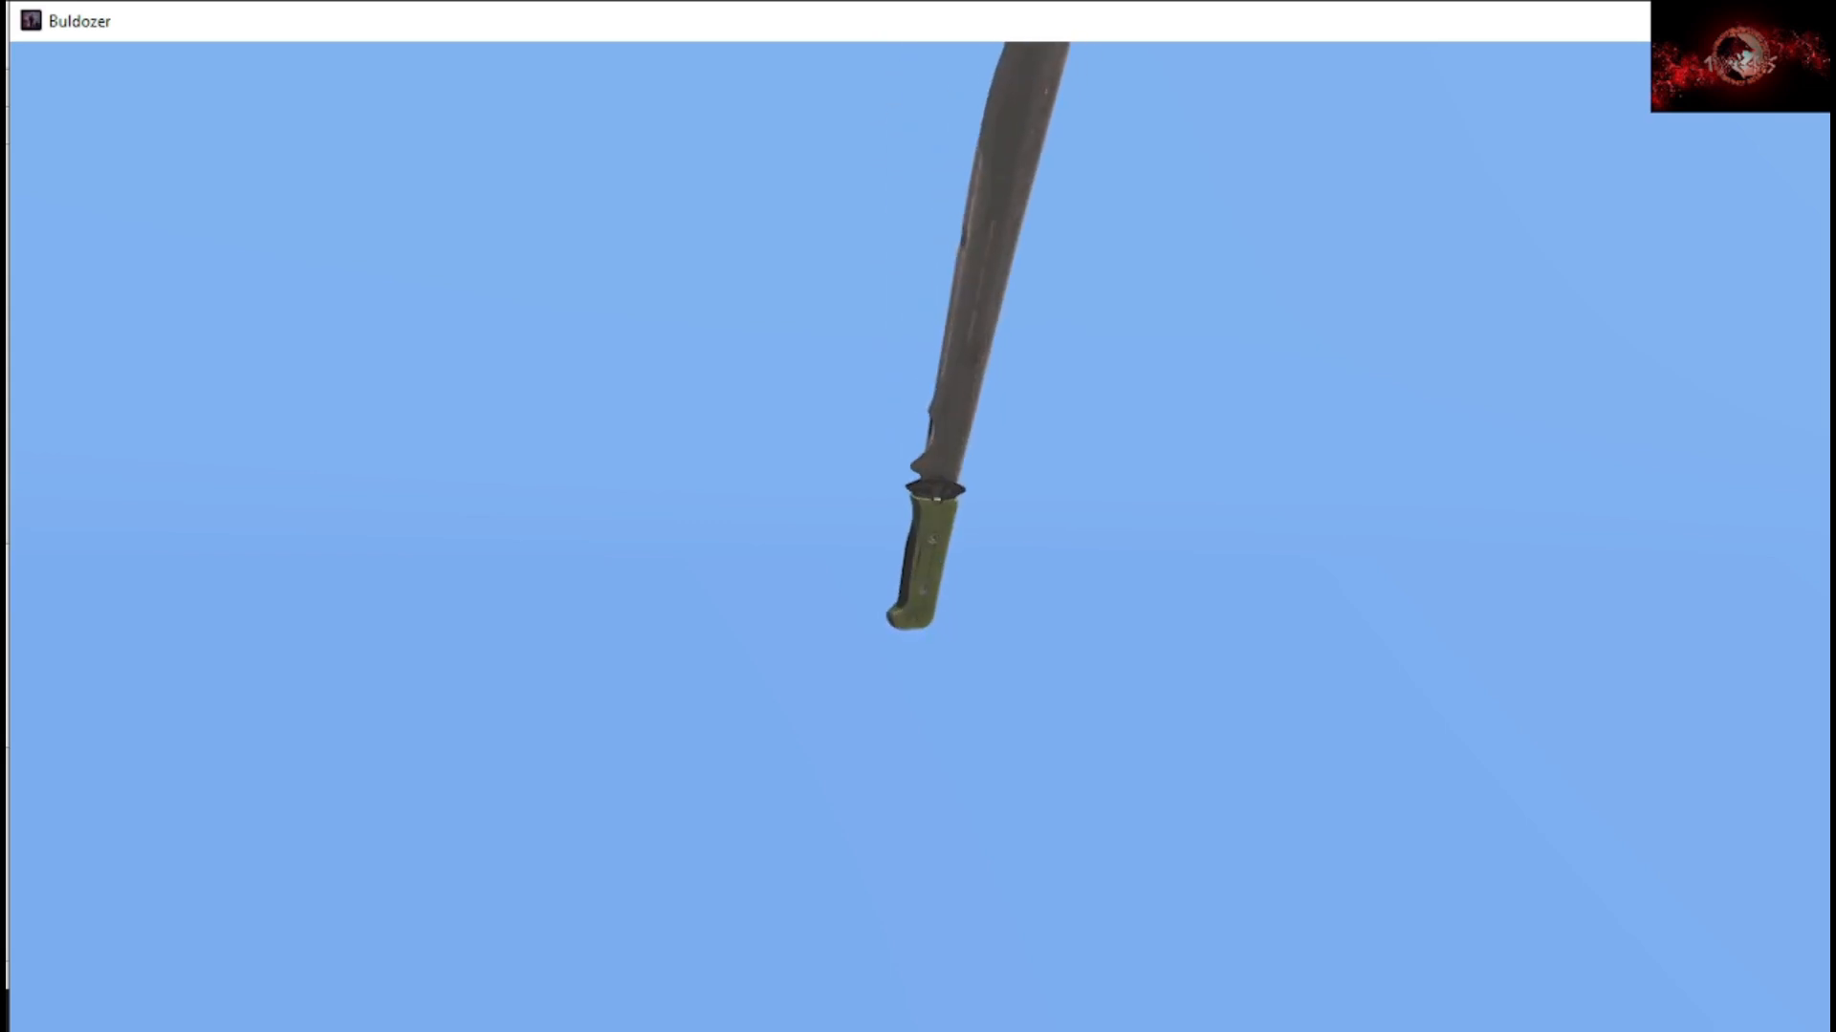
{"action": "key", "text": "alt+Tab"}
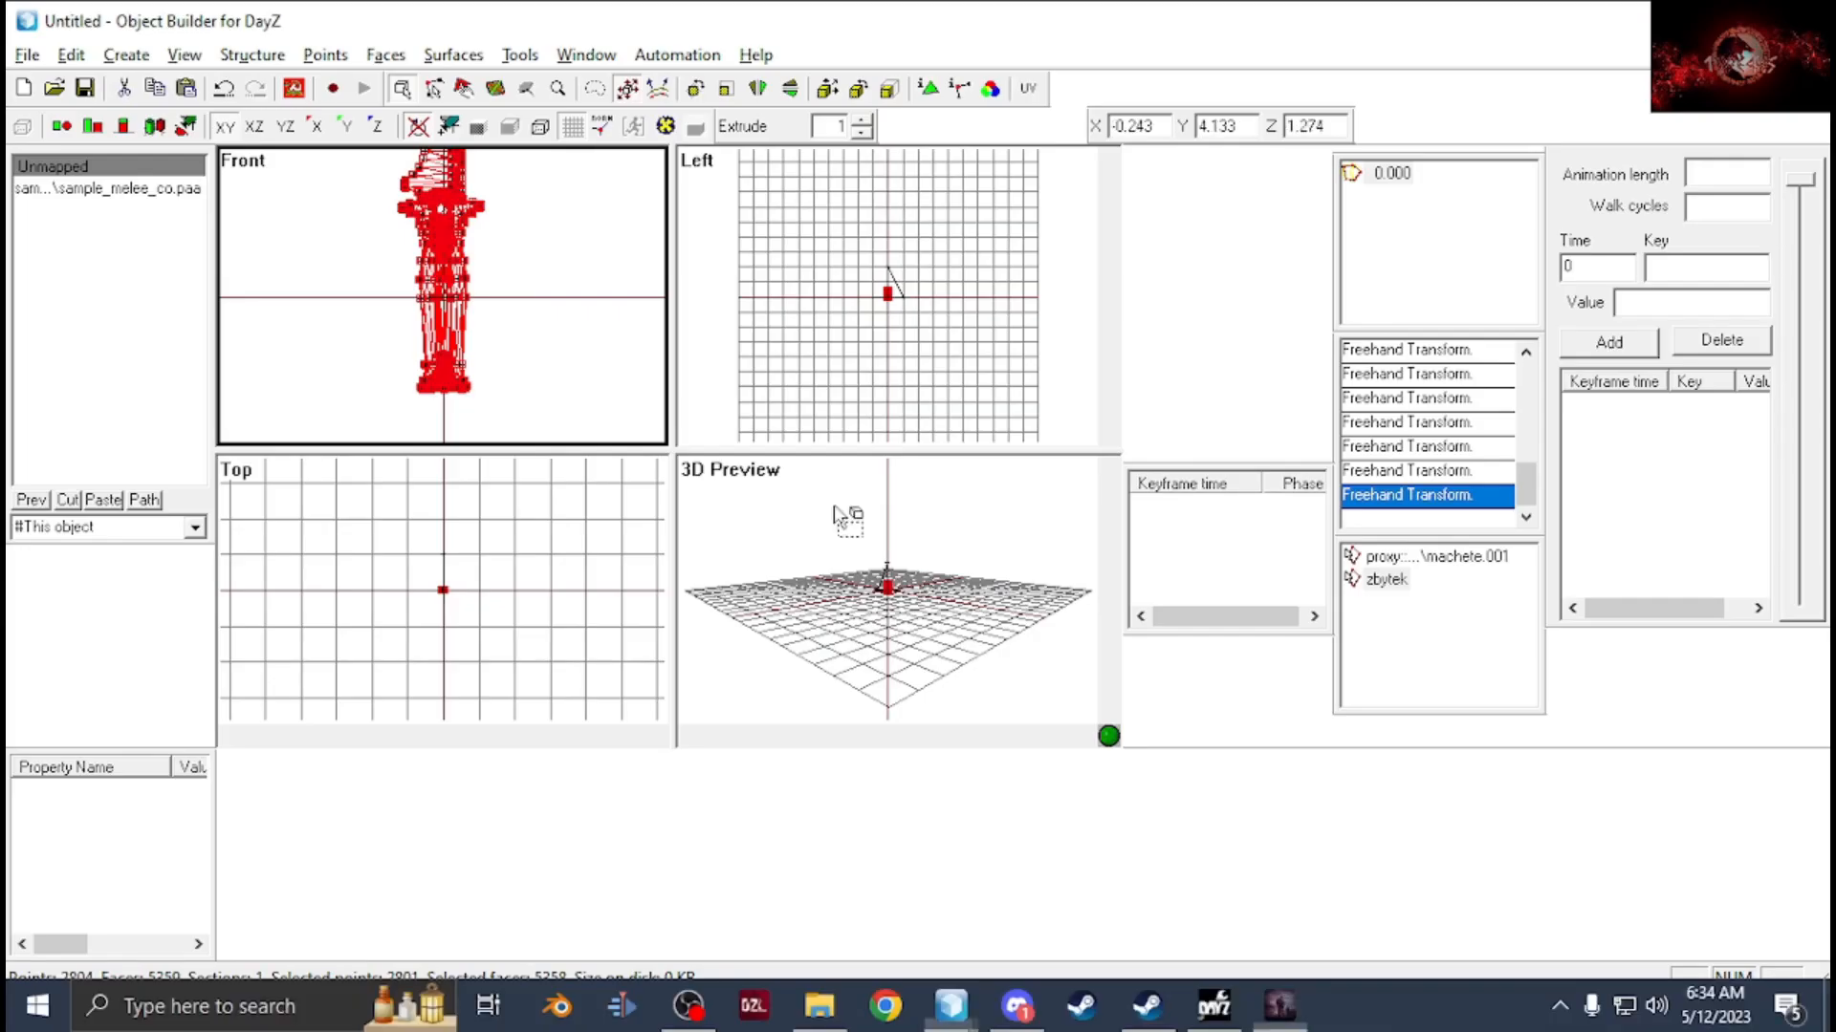
Fine-tune the knife's rotation and position in the front view so its blade and handle follow the machete's direction.
{"action": "key", "text": "alt+Tab"}
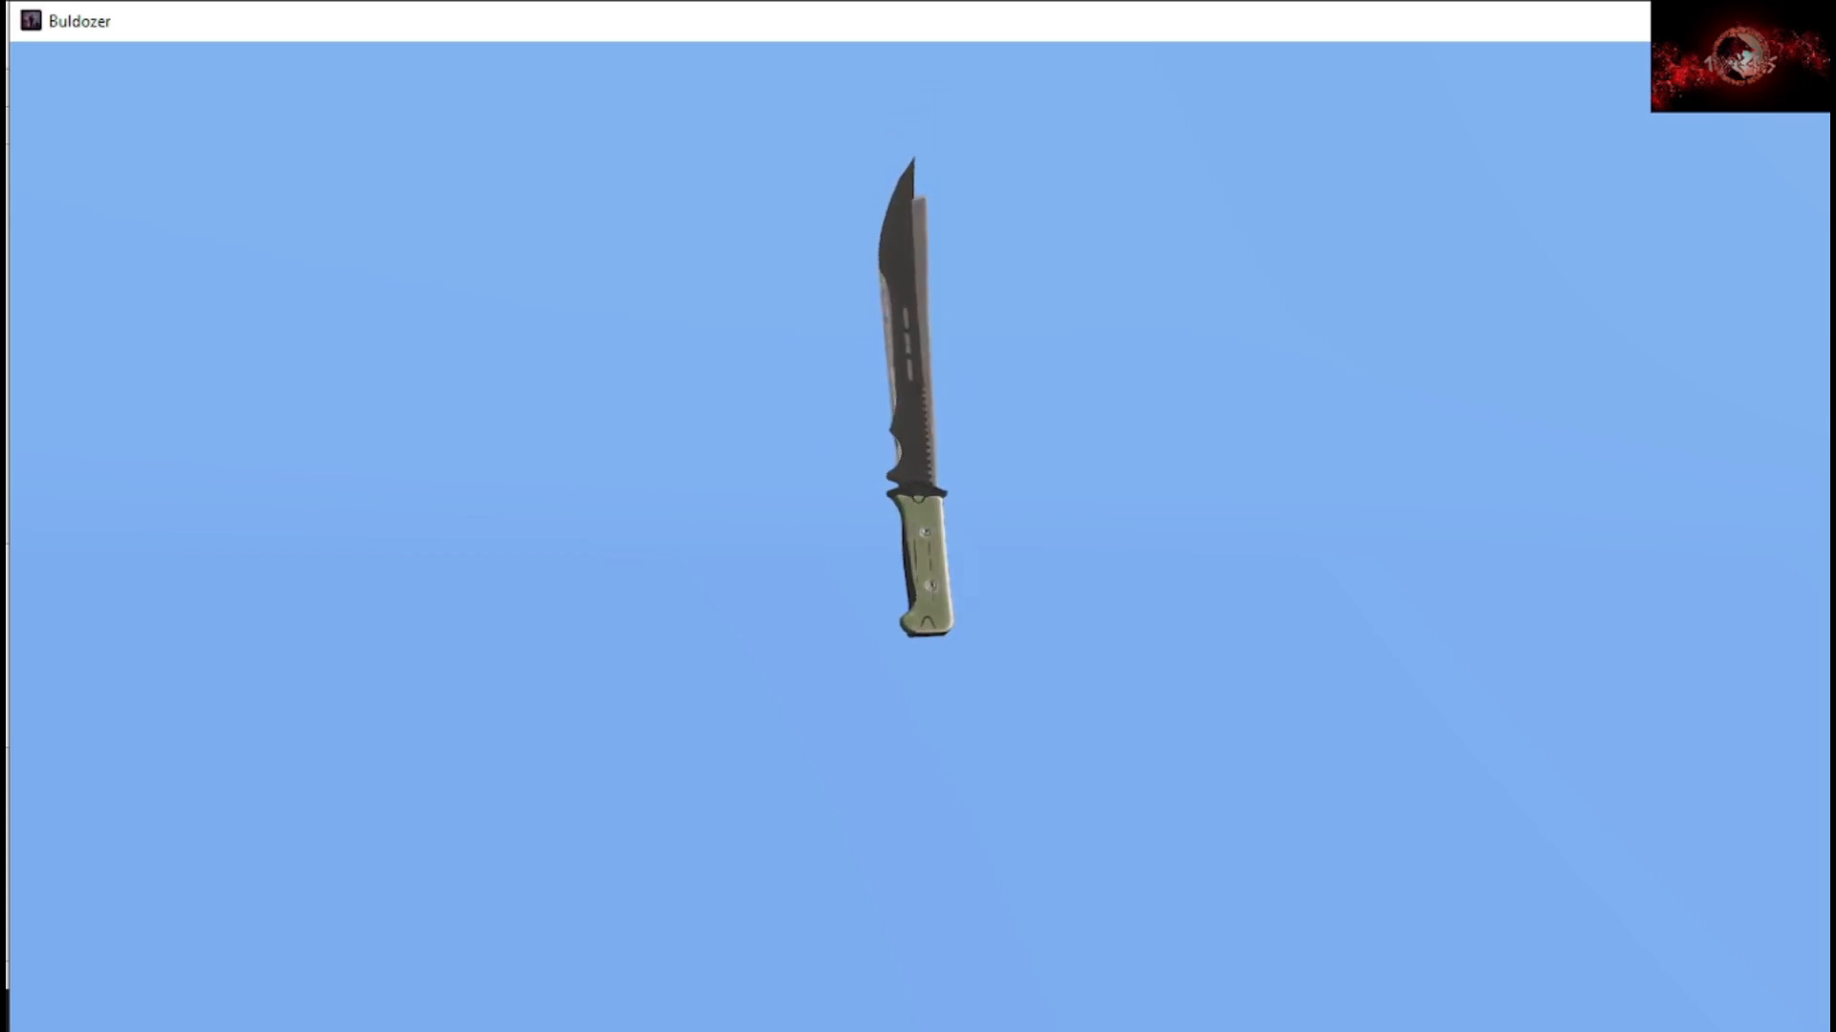
{"action": "key", "text": "alt+Tab"}
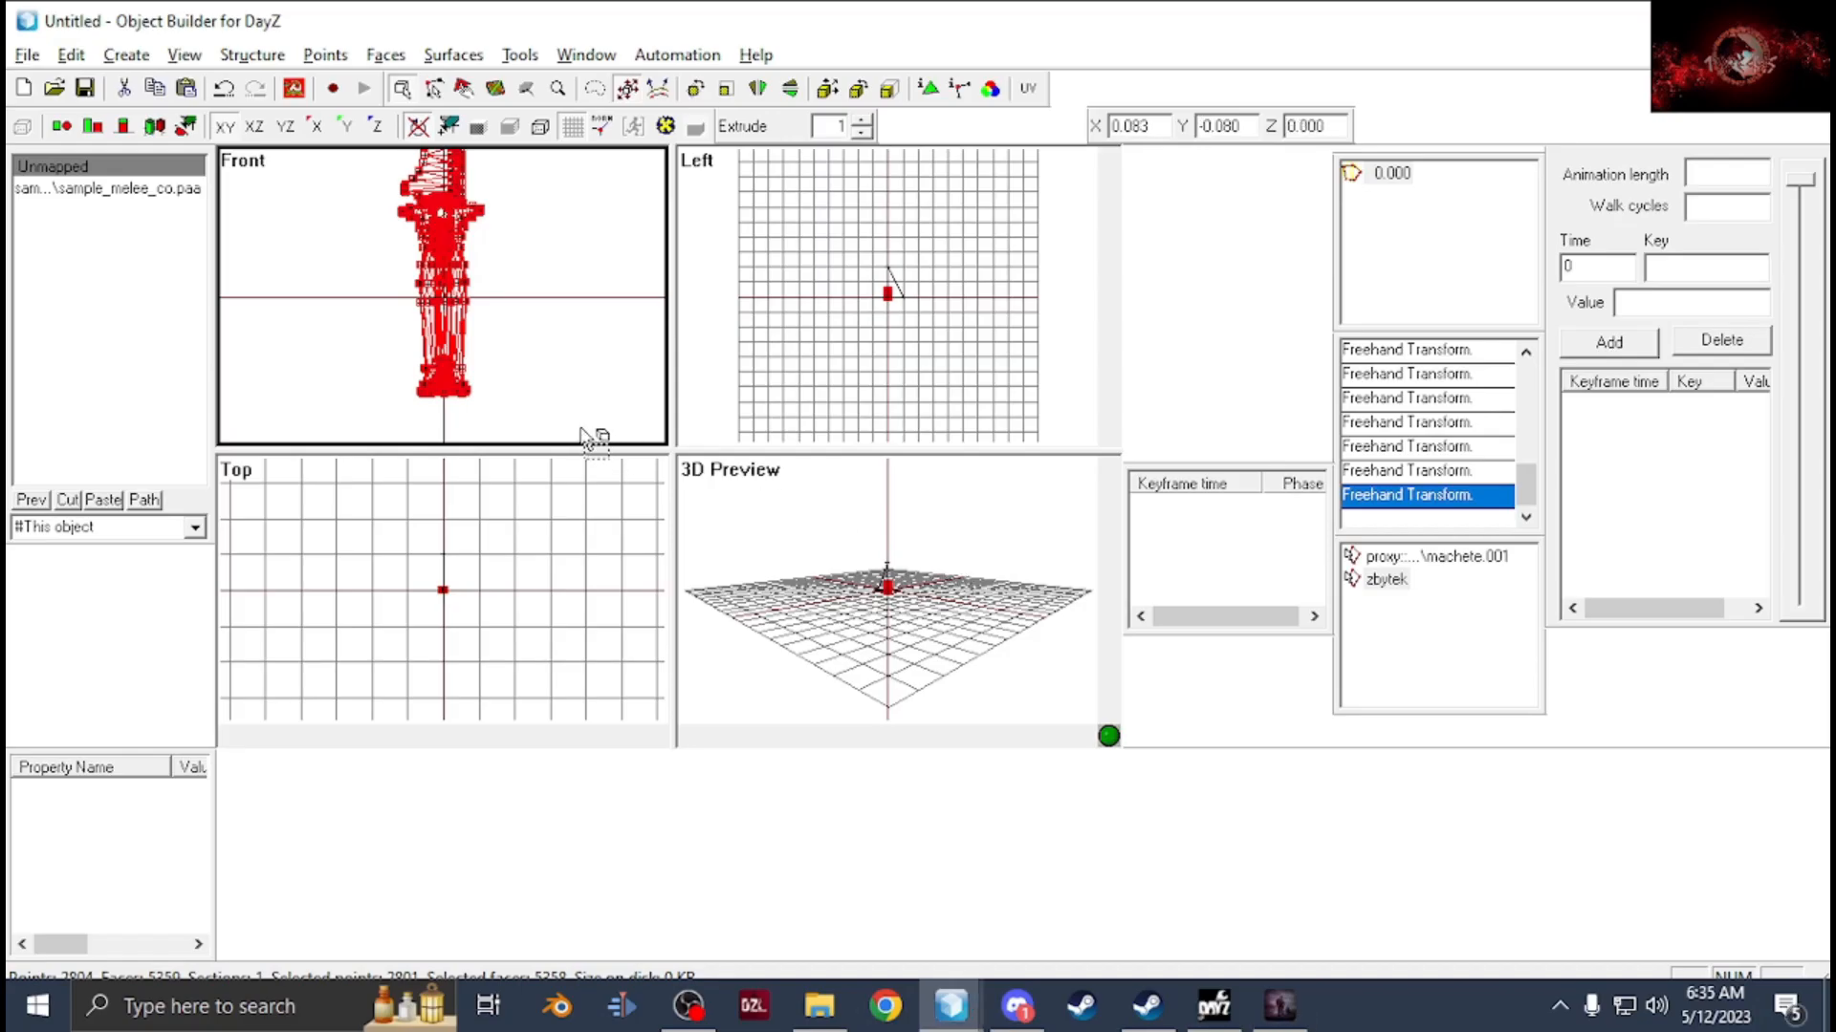
{"action": "key", "text": "alt+Tab"}
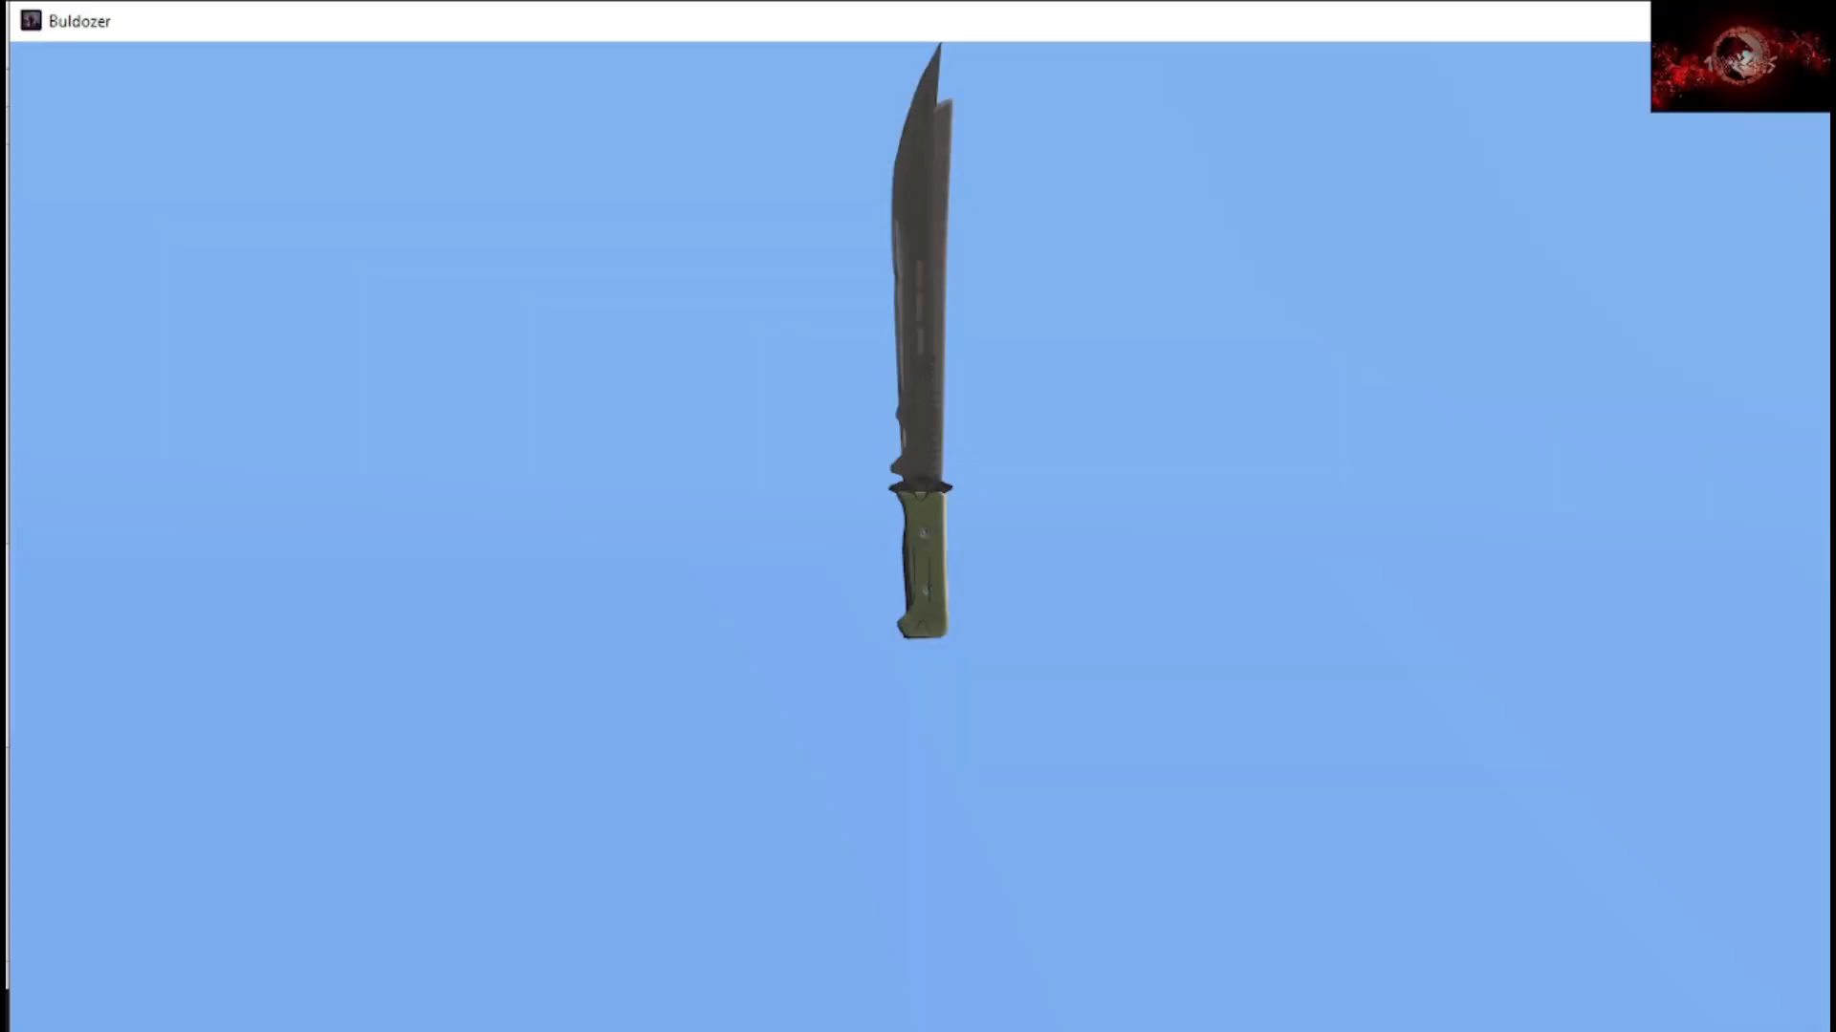
{"action": "key", "text": "alt+Tab"}
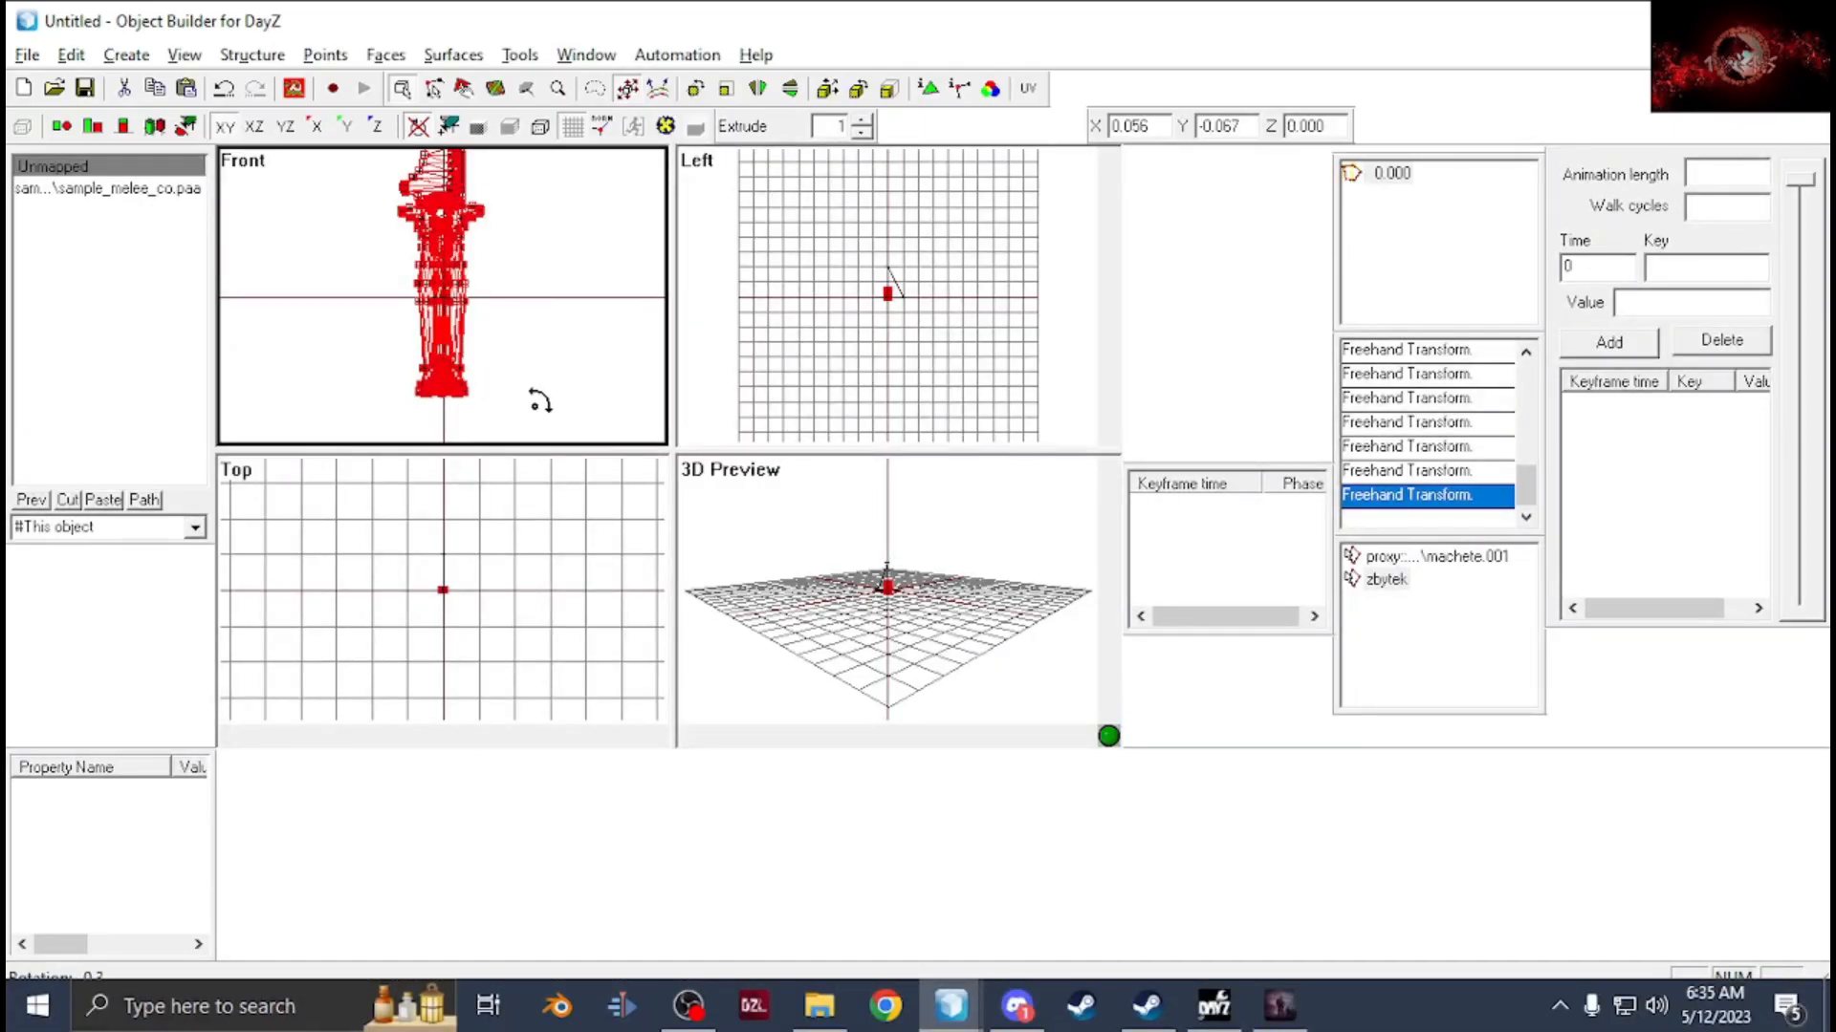
{"action": "key", "text": "alt+Tab"}
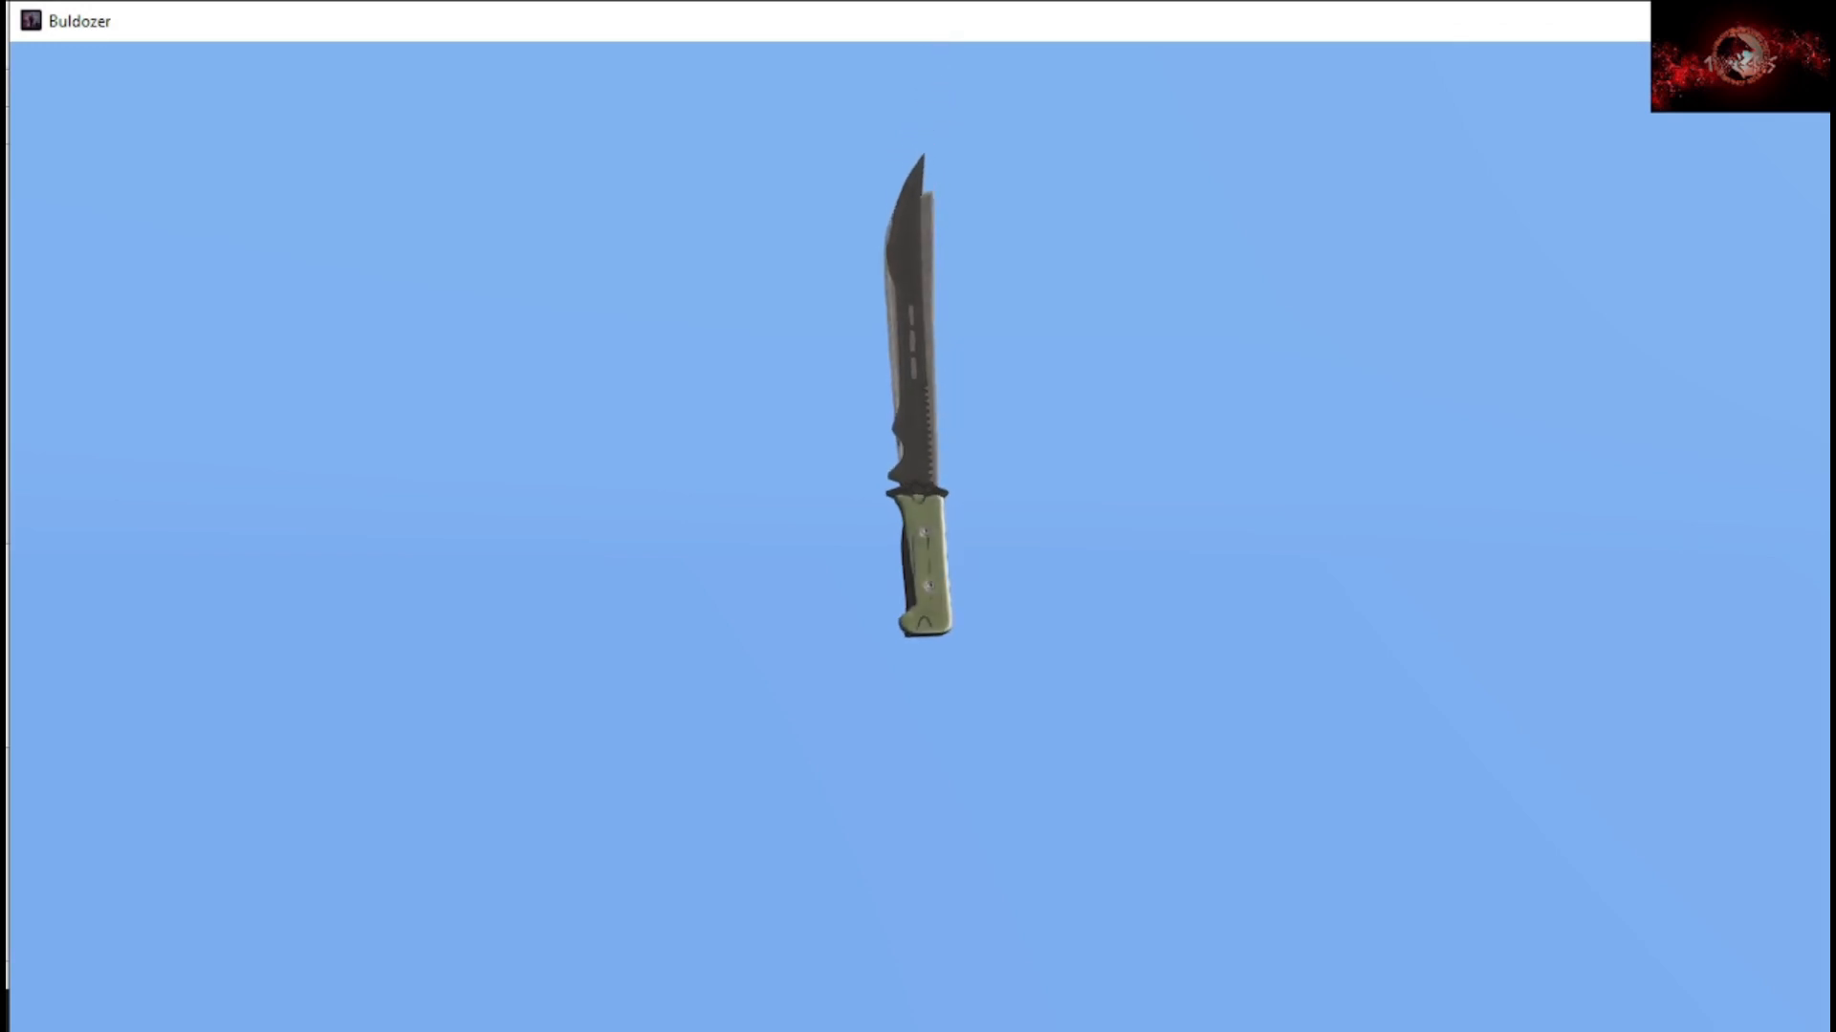
{"action": "key", "text": "alt+Tab"}
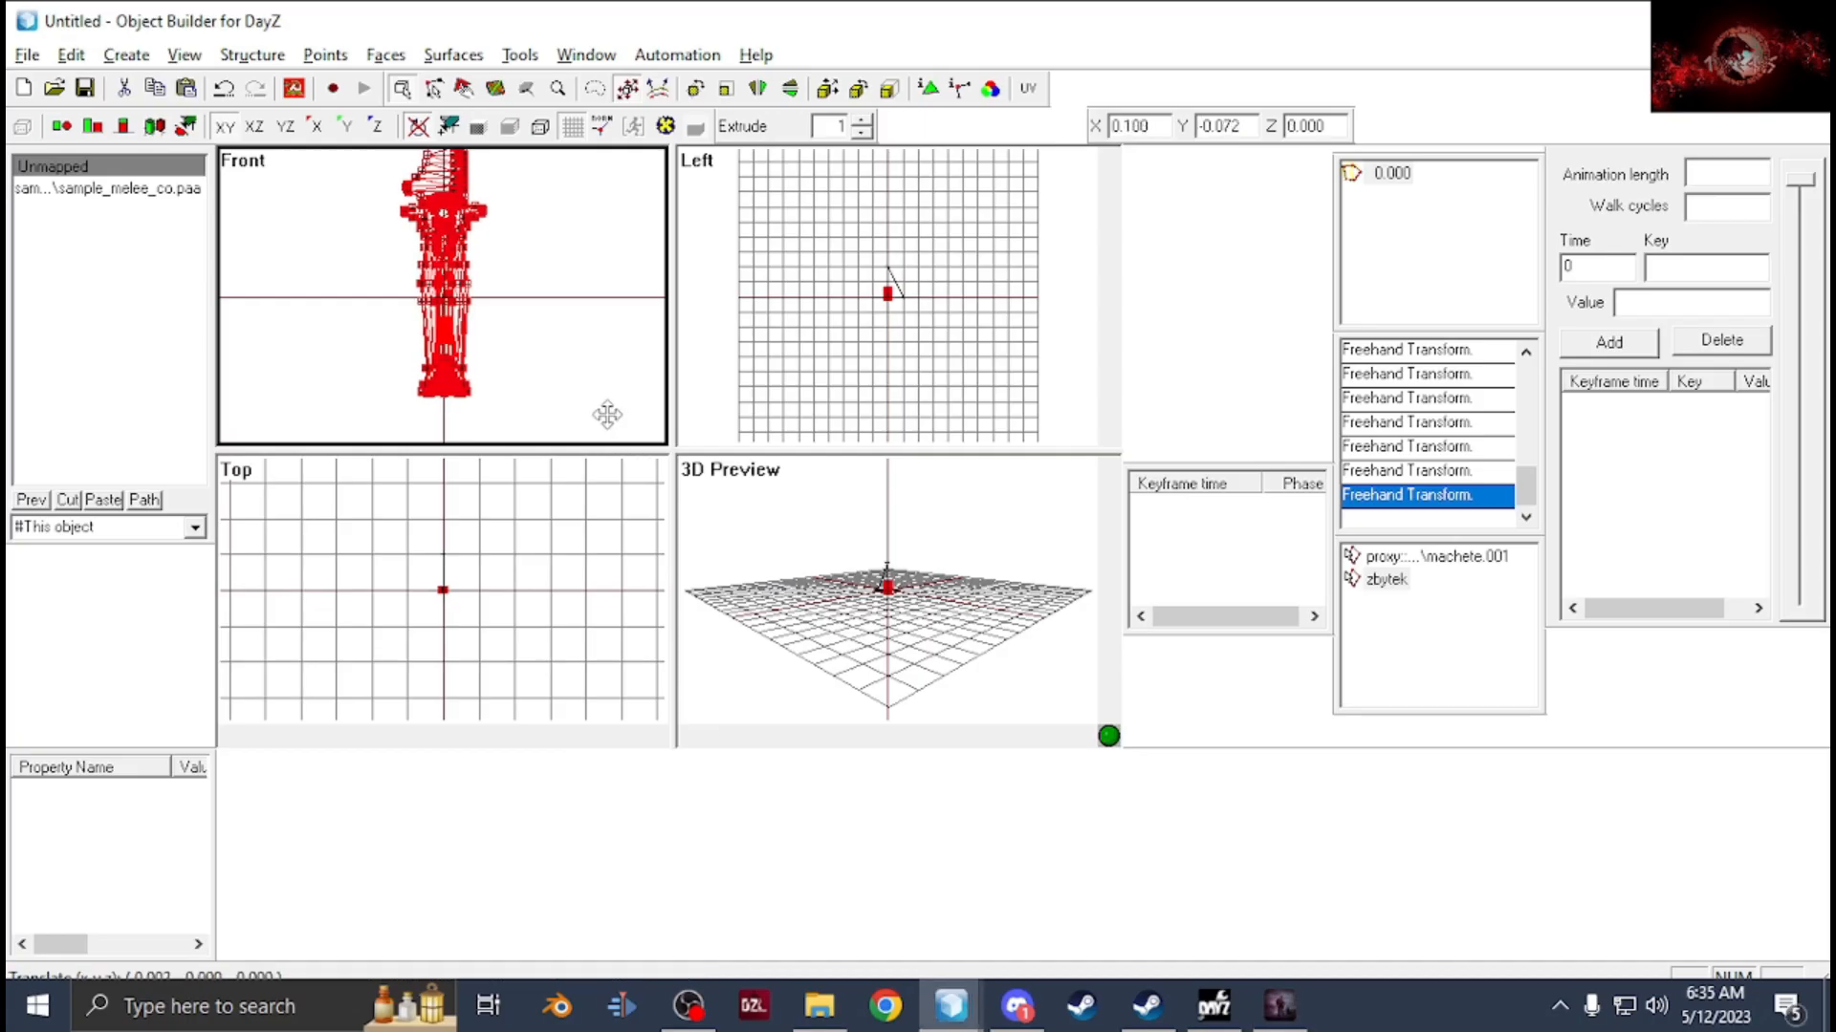
{"action": "key", "text": "alt+Tab"}
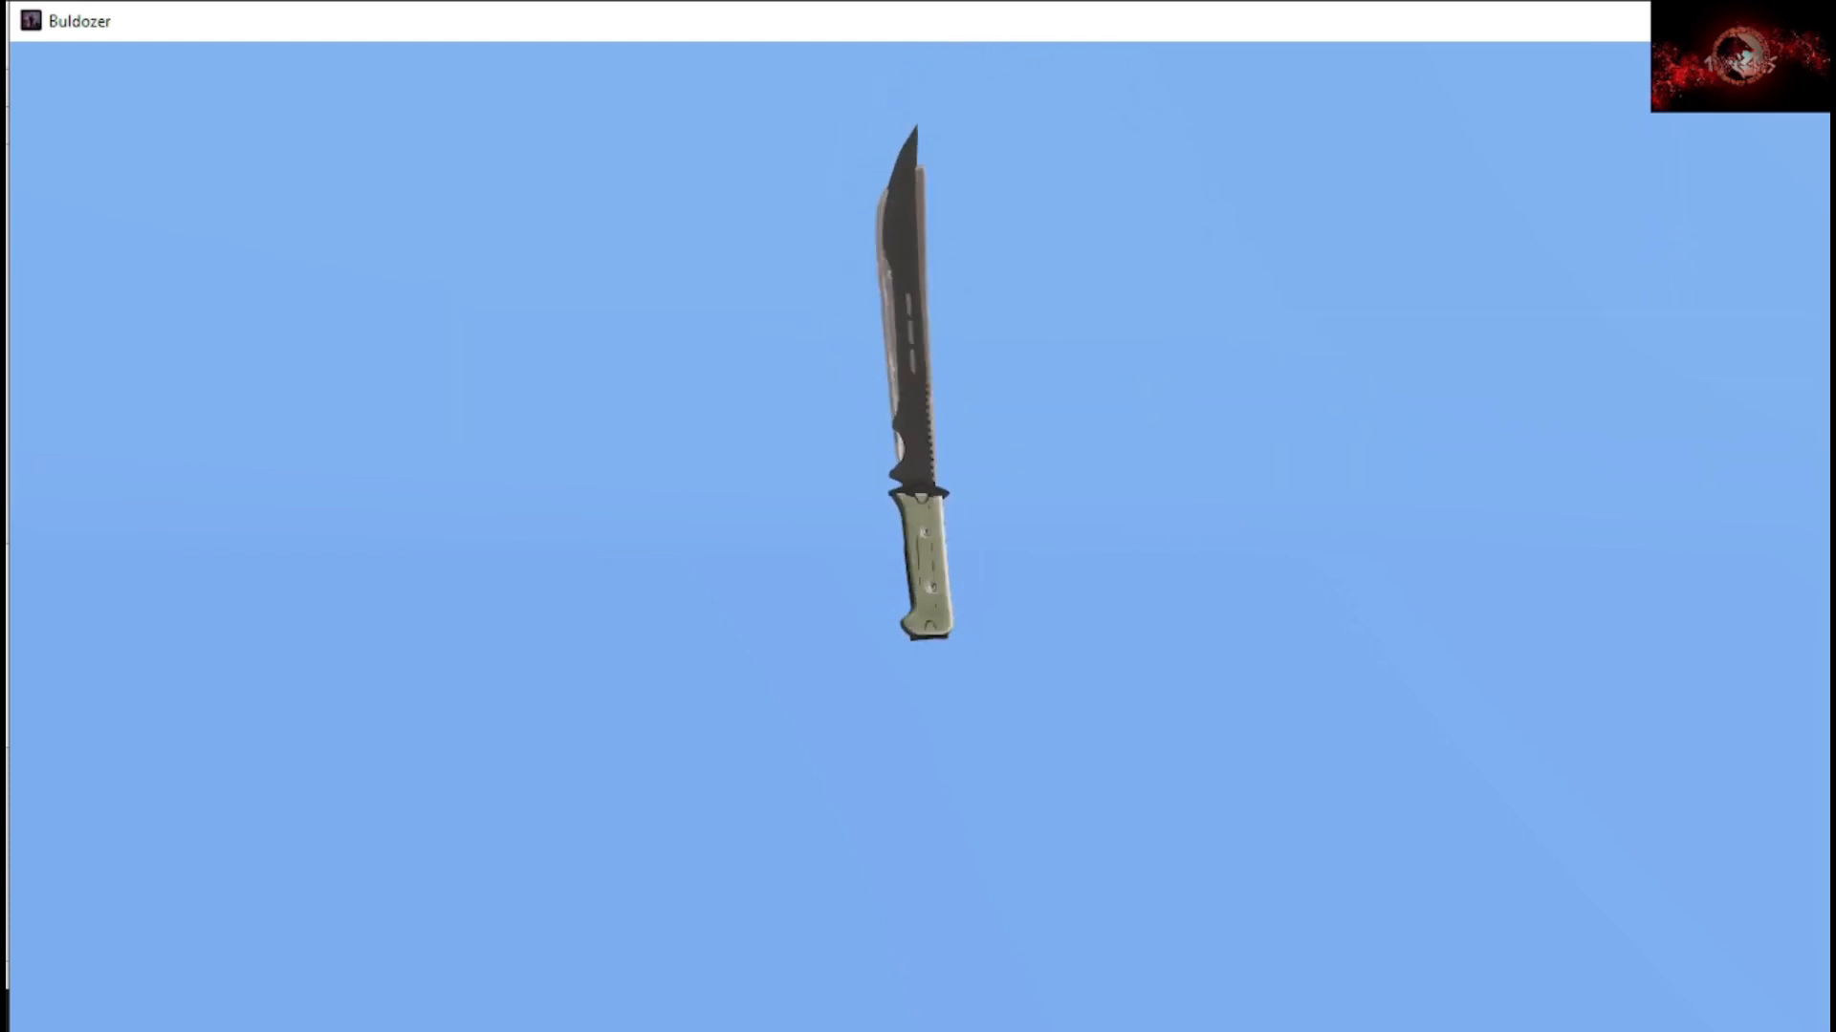
{"action": "key", "text": "alt+Tab"}
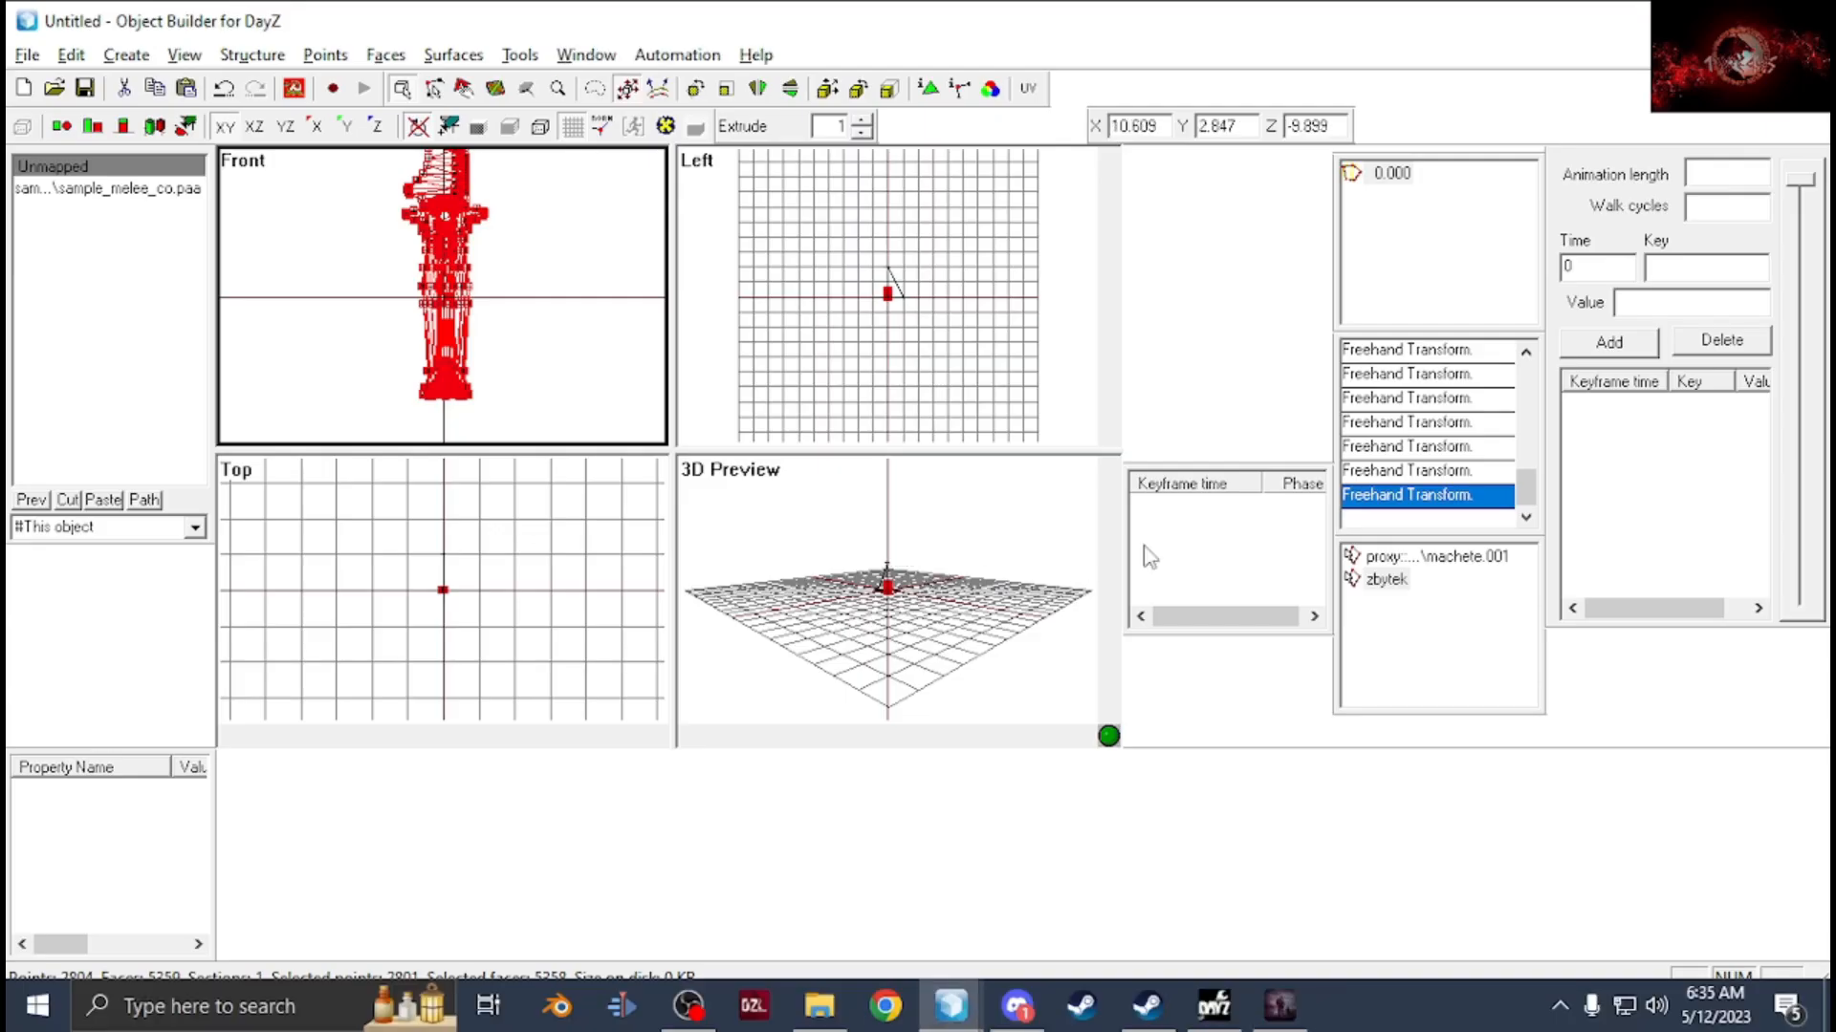
Delete the machete proxy's geometry and its named selection, and show the knife alone in the Buldozer preview.
{"action": "left_click", "coordinate": [1381, 557]}
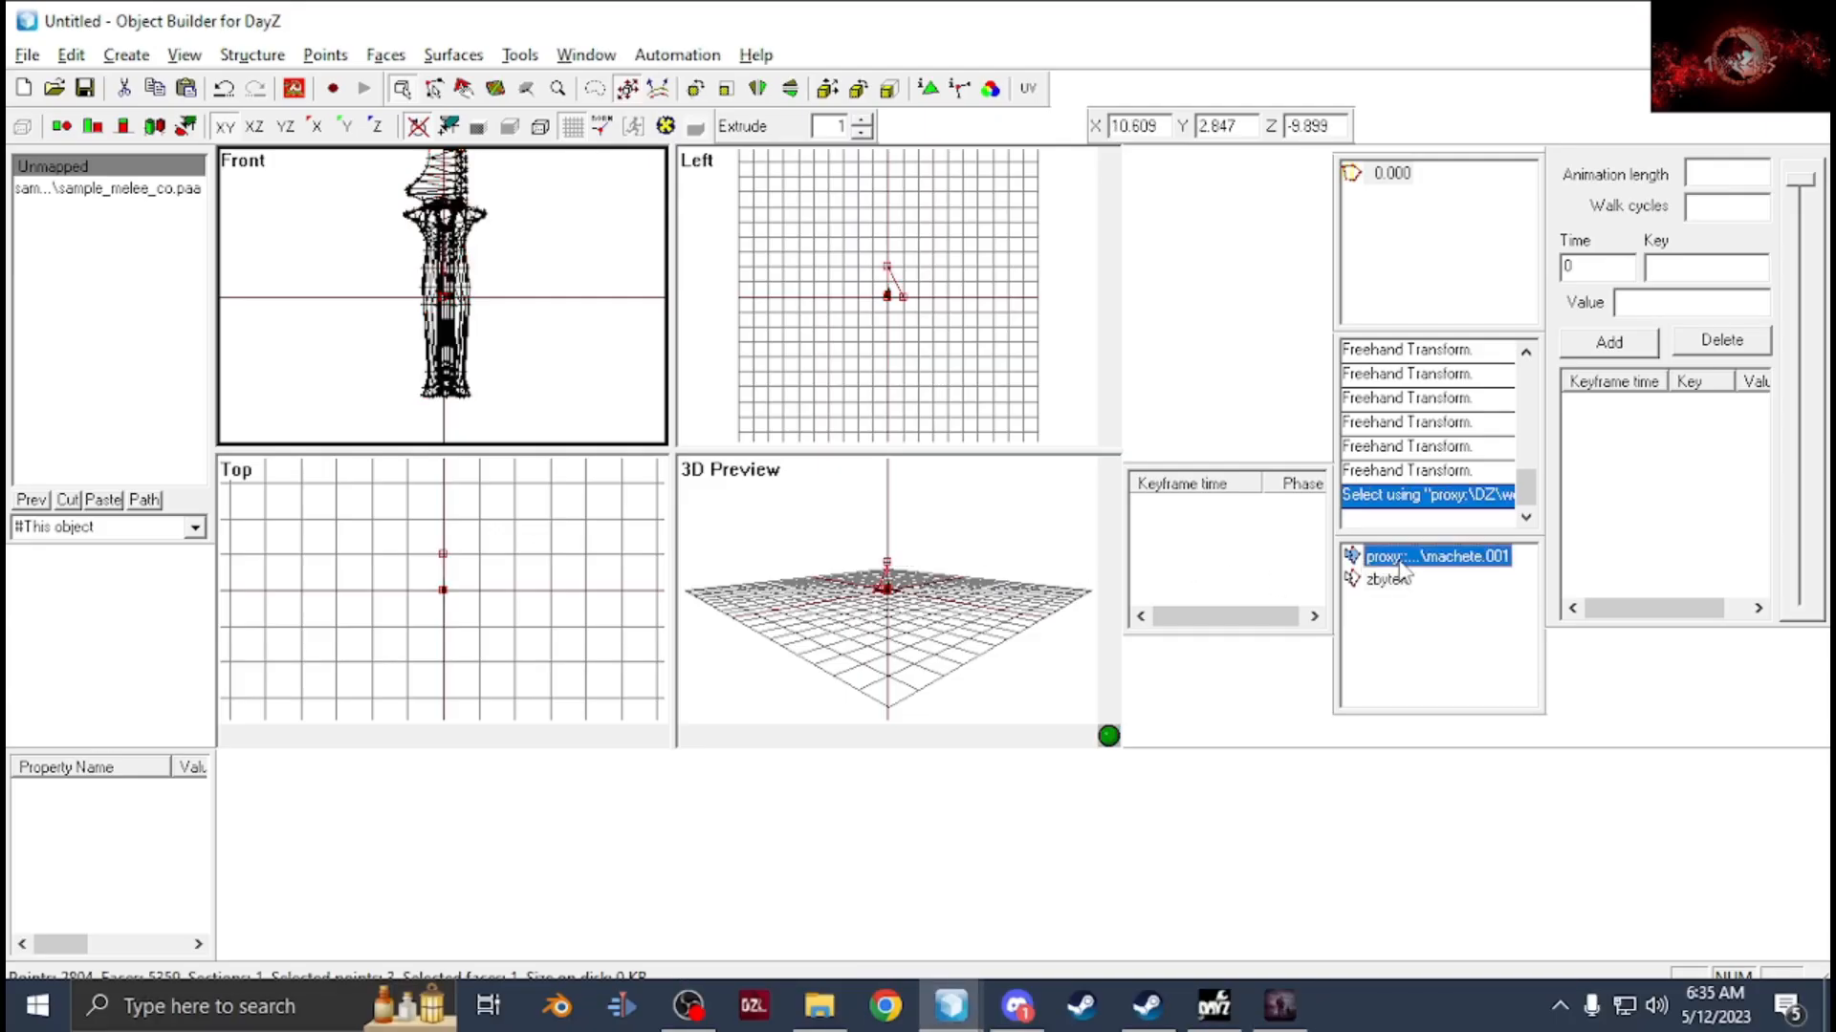
{"action": "key", "text": "Delete"}
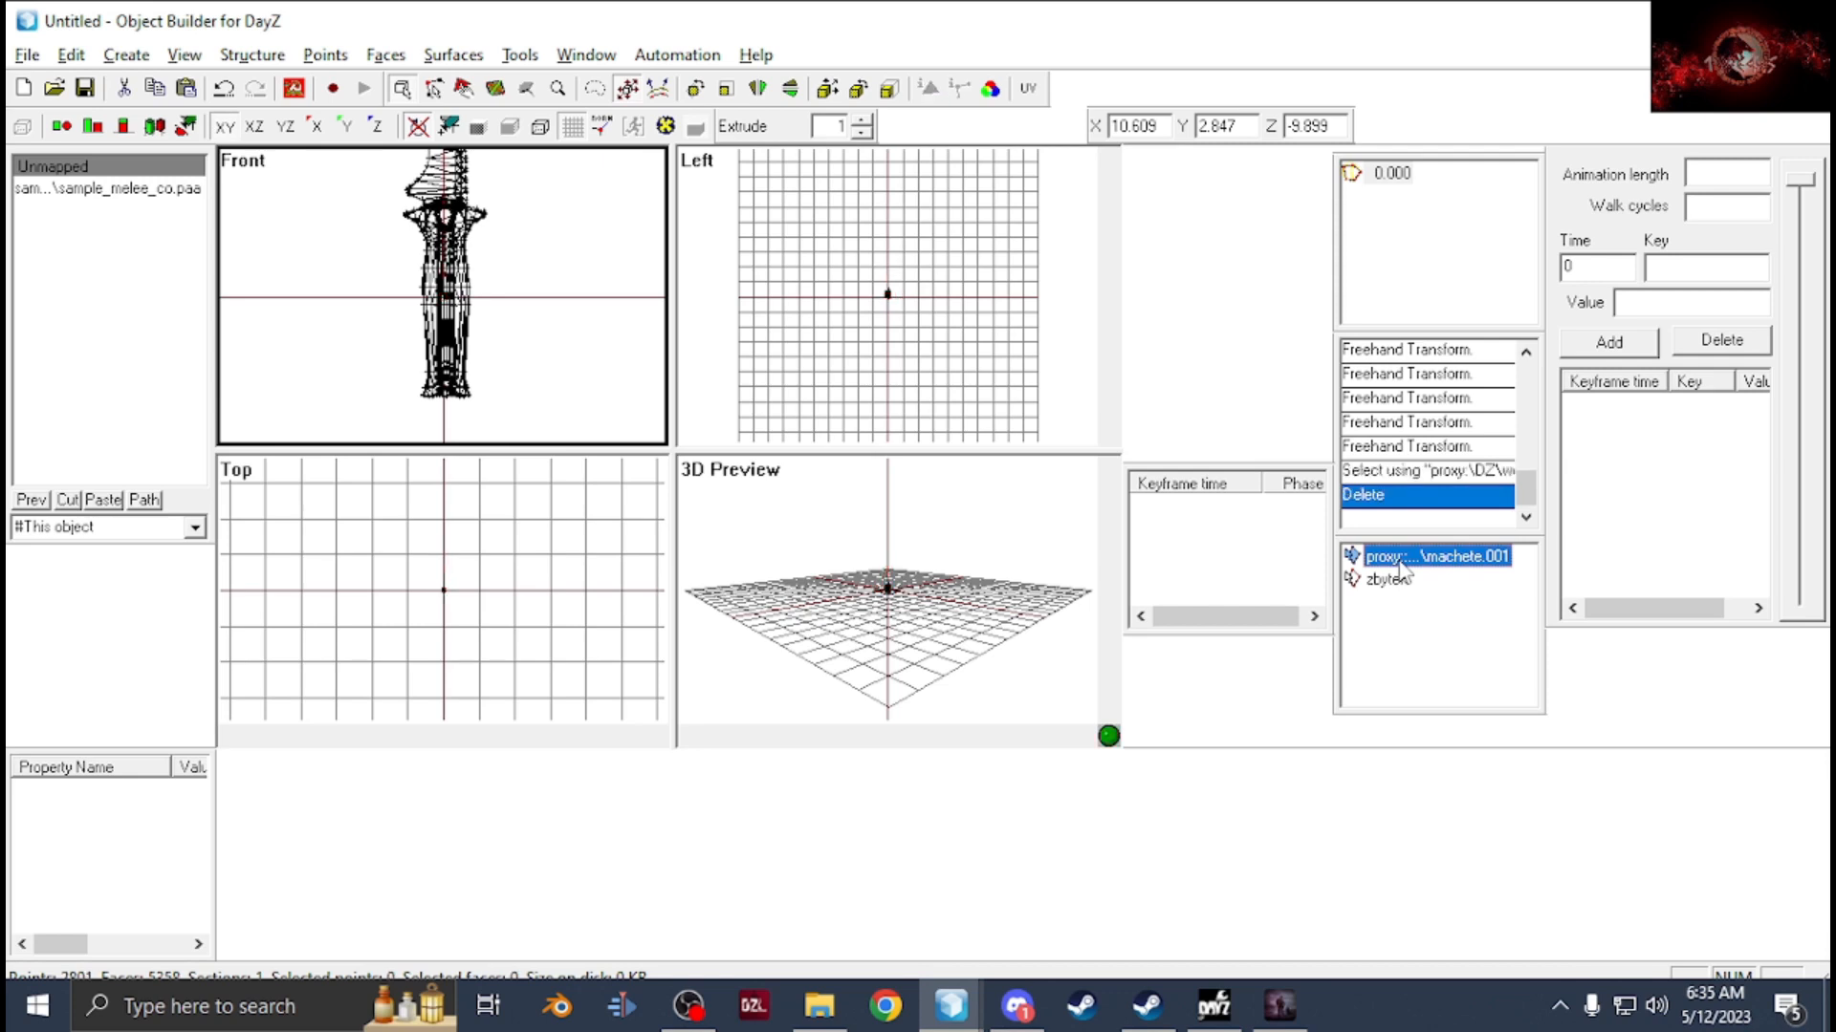
{"action": "right_click", "coordinate": [1401, 570]}
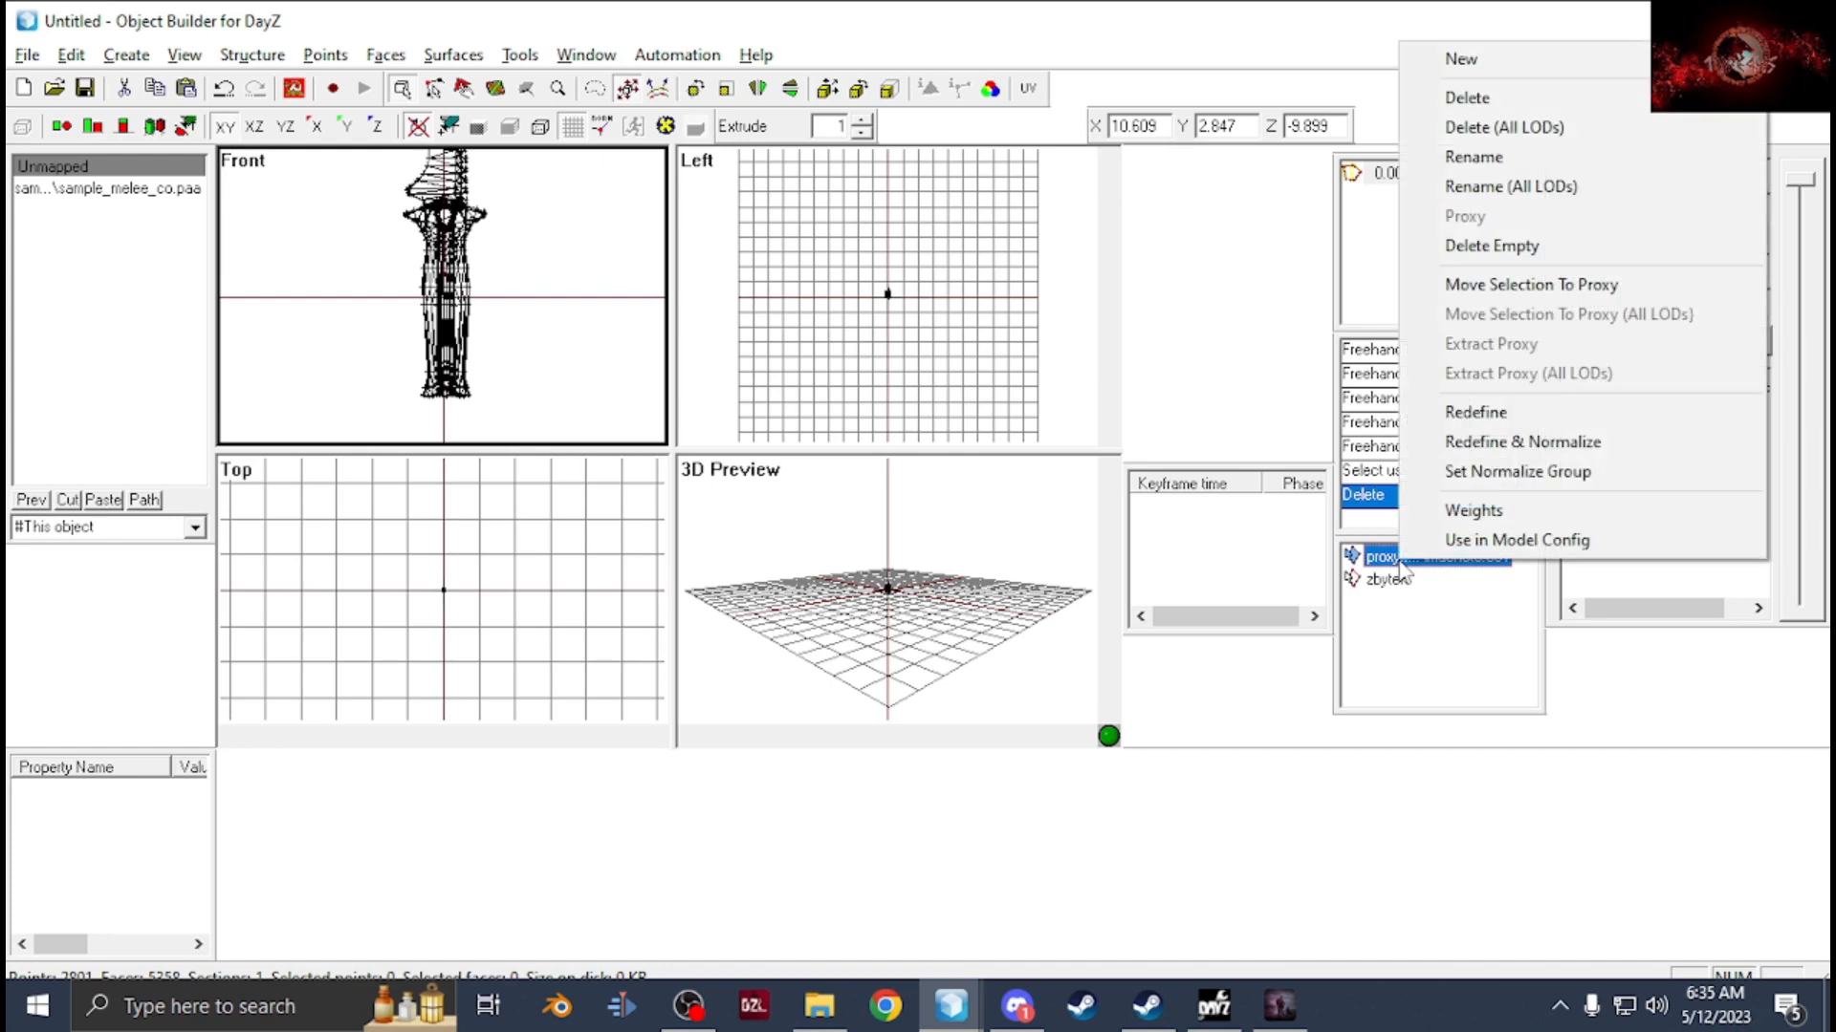
{"action": "left_click", "coordinate": [1466, 97]}
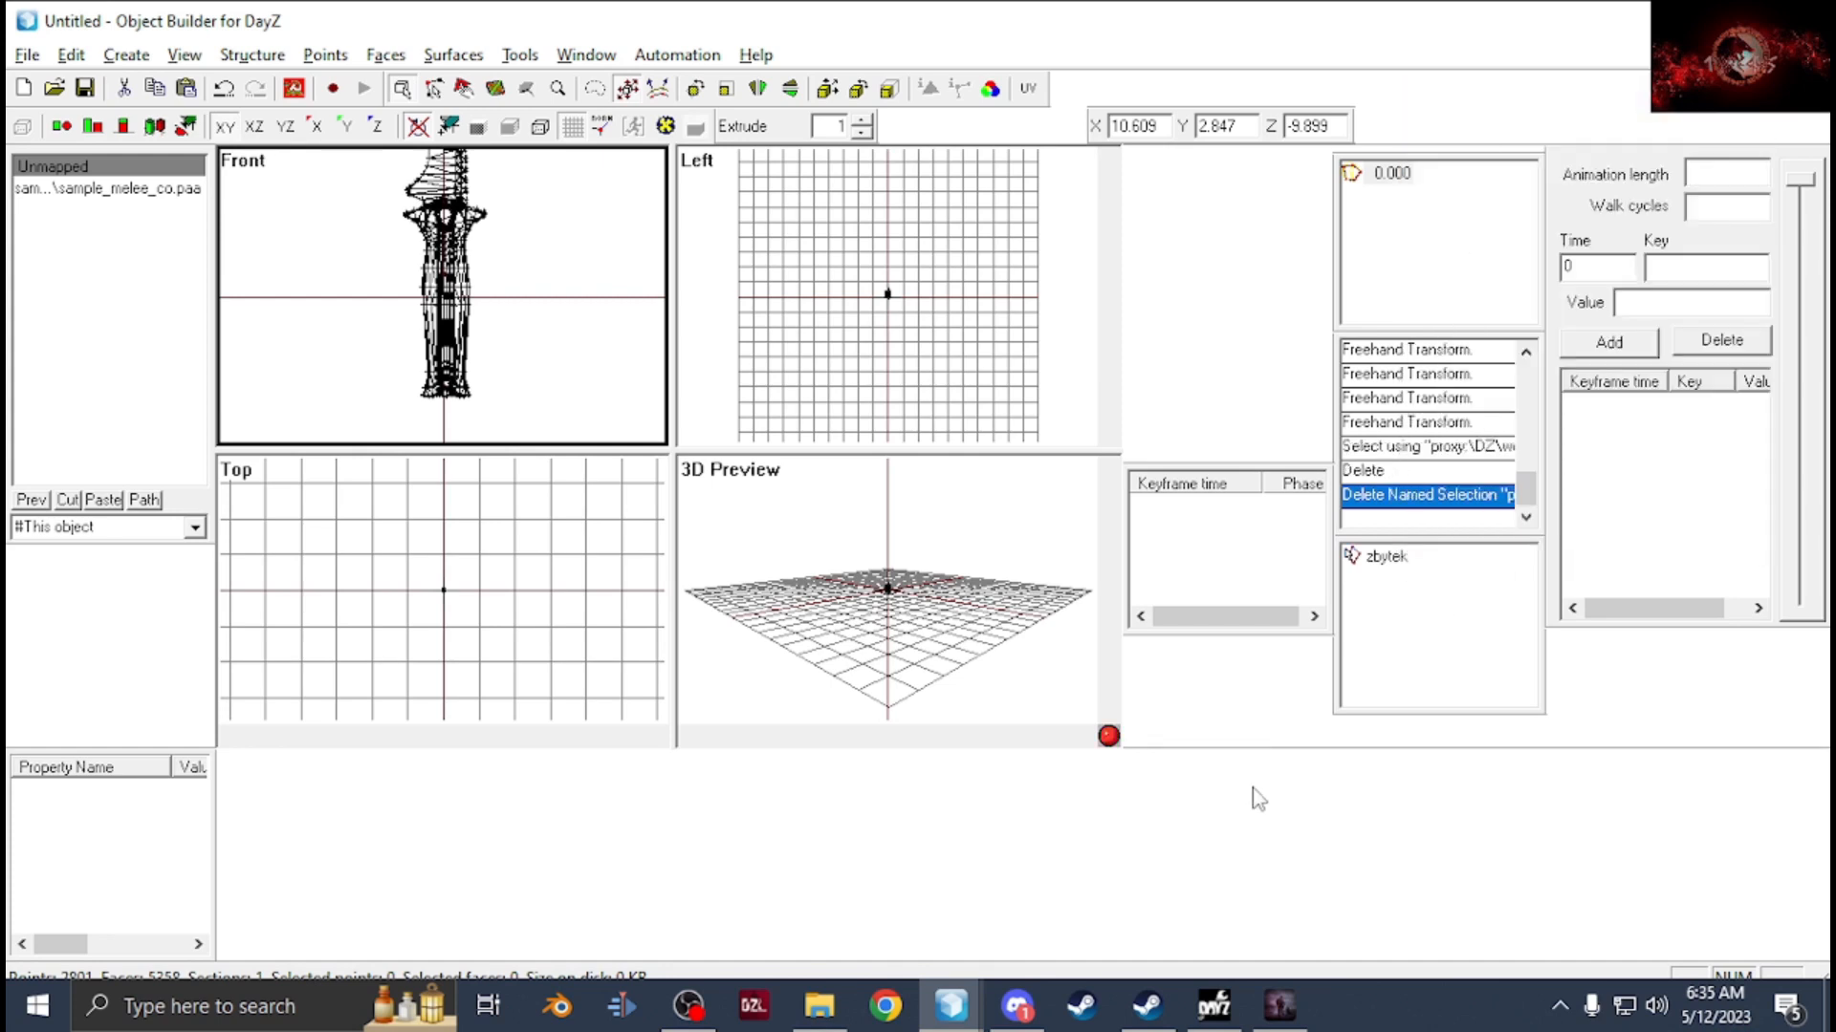
{"action": "left_click_drag", "start_coordinate": [364, 537], "coordinate": [613, 695]}
{"action": "left_click", "coordinate": [1280, 1005]}
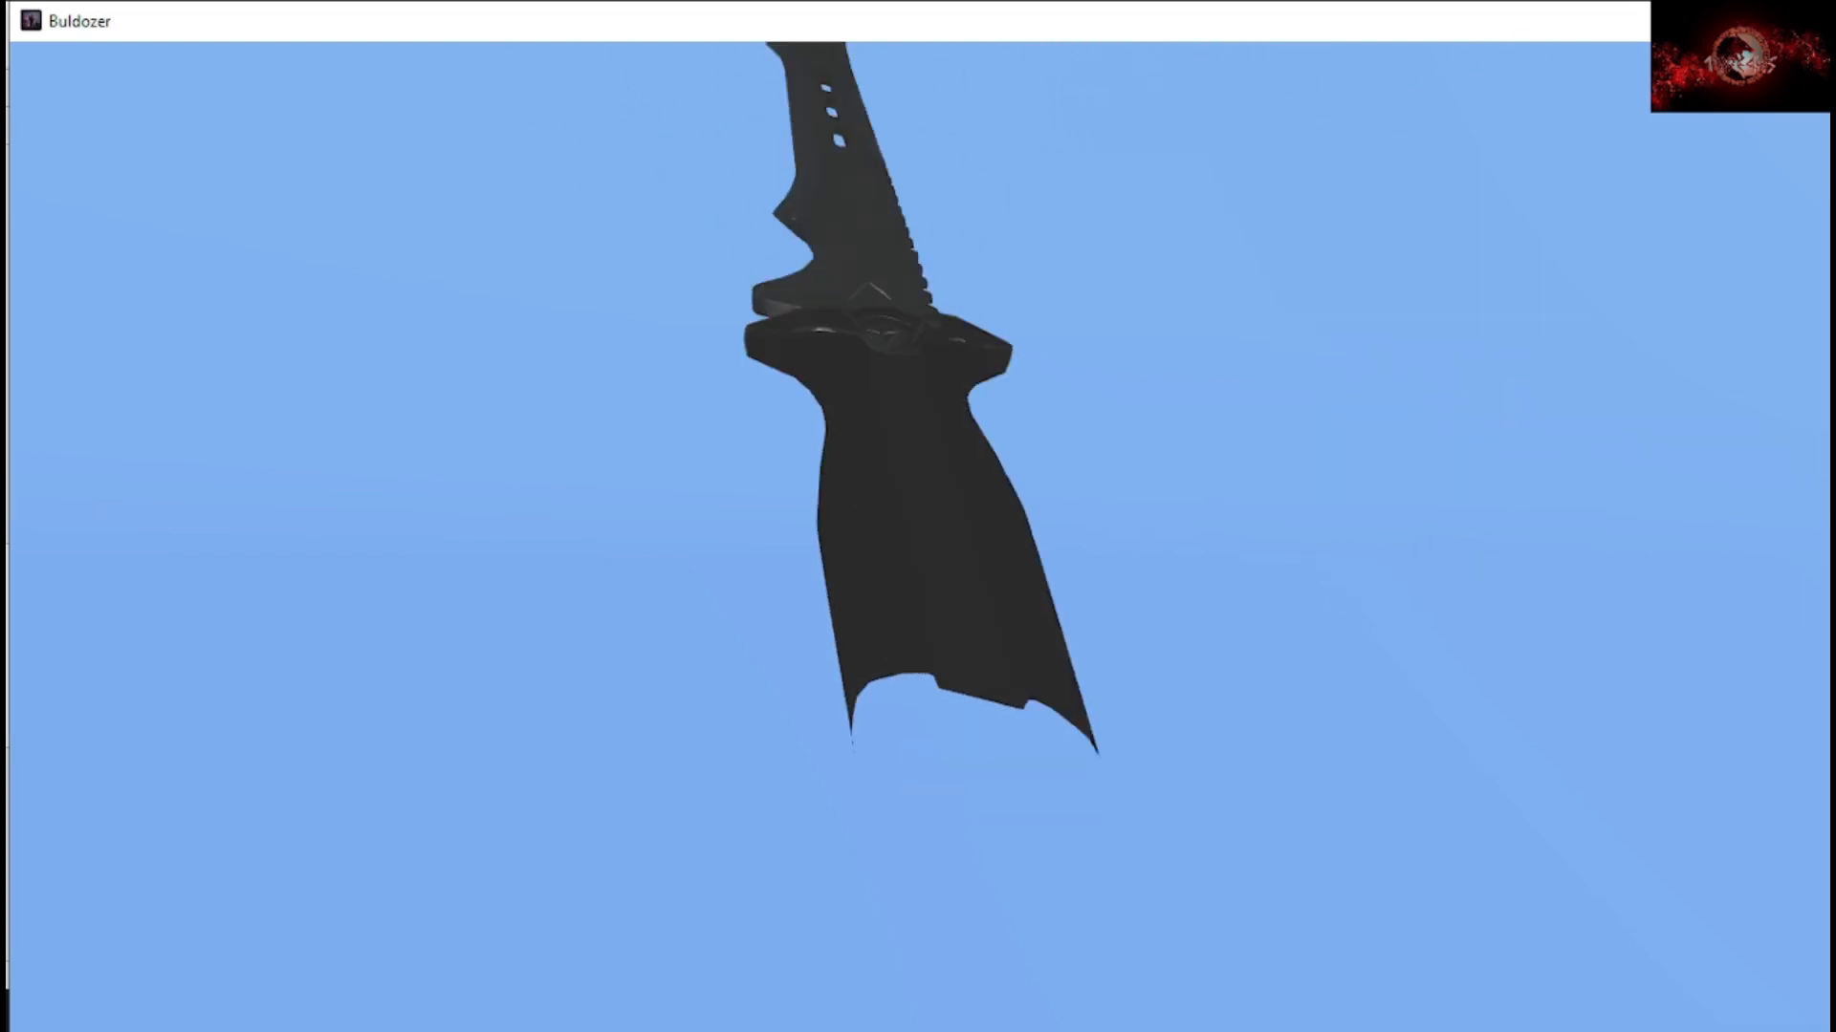
Return to Object Builder and create a box primitive around the knife in the 0.000 LOD.
{"action": "key", "text": "alt+Tab"}
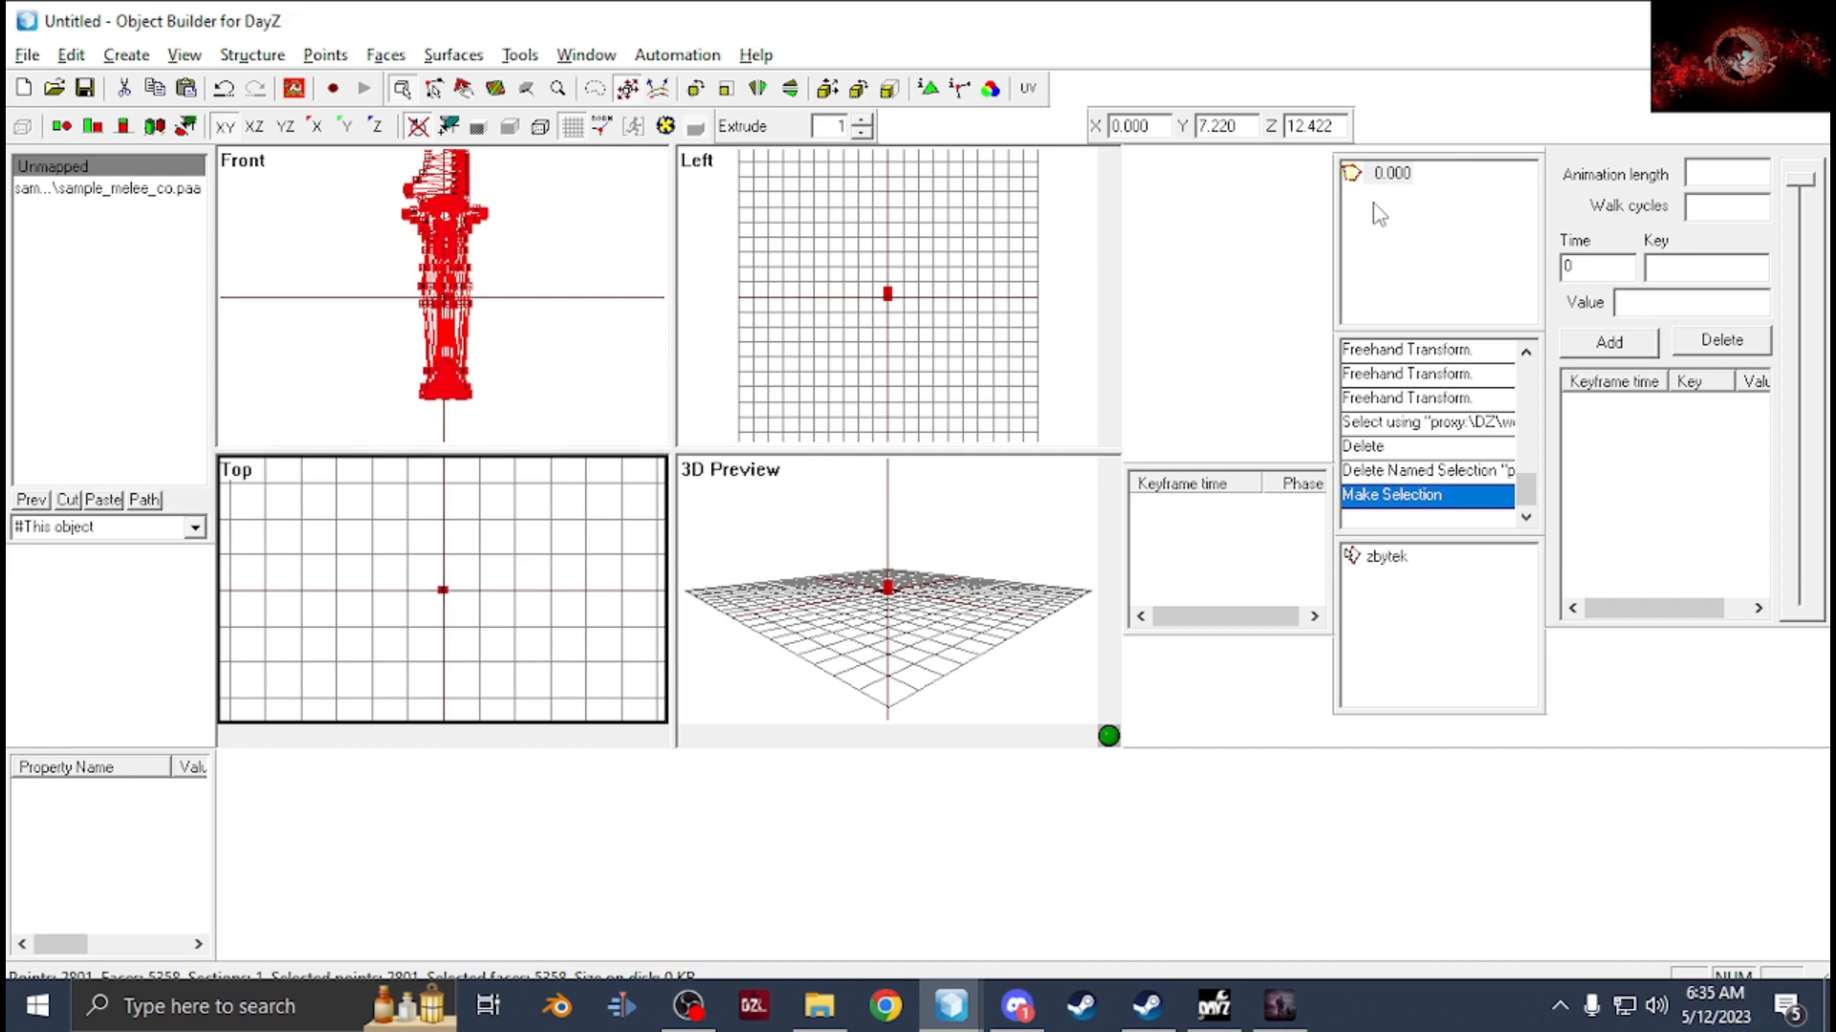
{"action": "left_click", "coordinate": [491, 267]}
{"action": "middle_click_drag", "start_coordinate": [493, 255], "coordinate": [542, 688]}
{"action": "scroll", "coordinate": [524, 304], "scroll_direction": "down", "scroll_amount": 2}
{"action": "scroll", "coordinate": [524, 304], "scroll_direction": "down", "scroll_amount": 2}
{"action": "scroll", "coordinate": [523, 307], "scroll_direction": "down", "scroll_amount": 4}
{"action": "scroll", "coordinate": [485, 349], "scroll_direction": "down", "scroll_amount": 2}
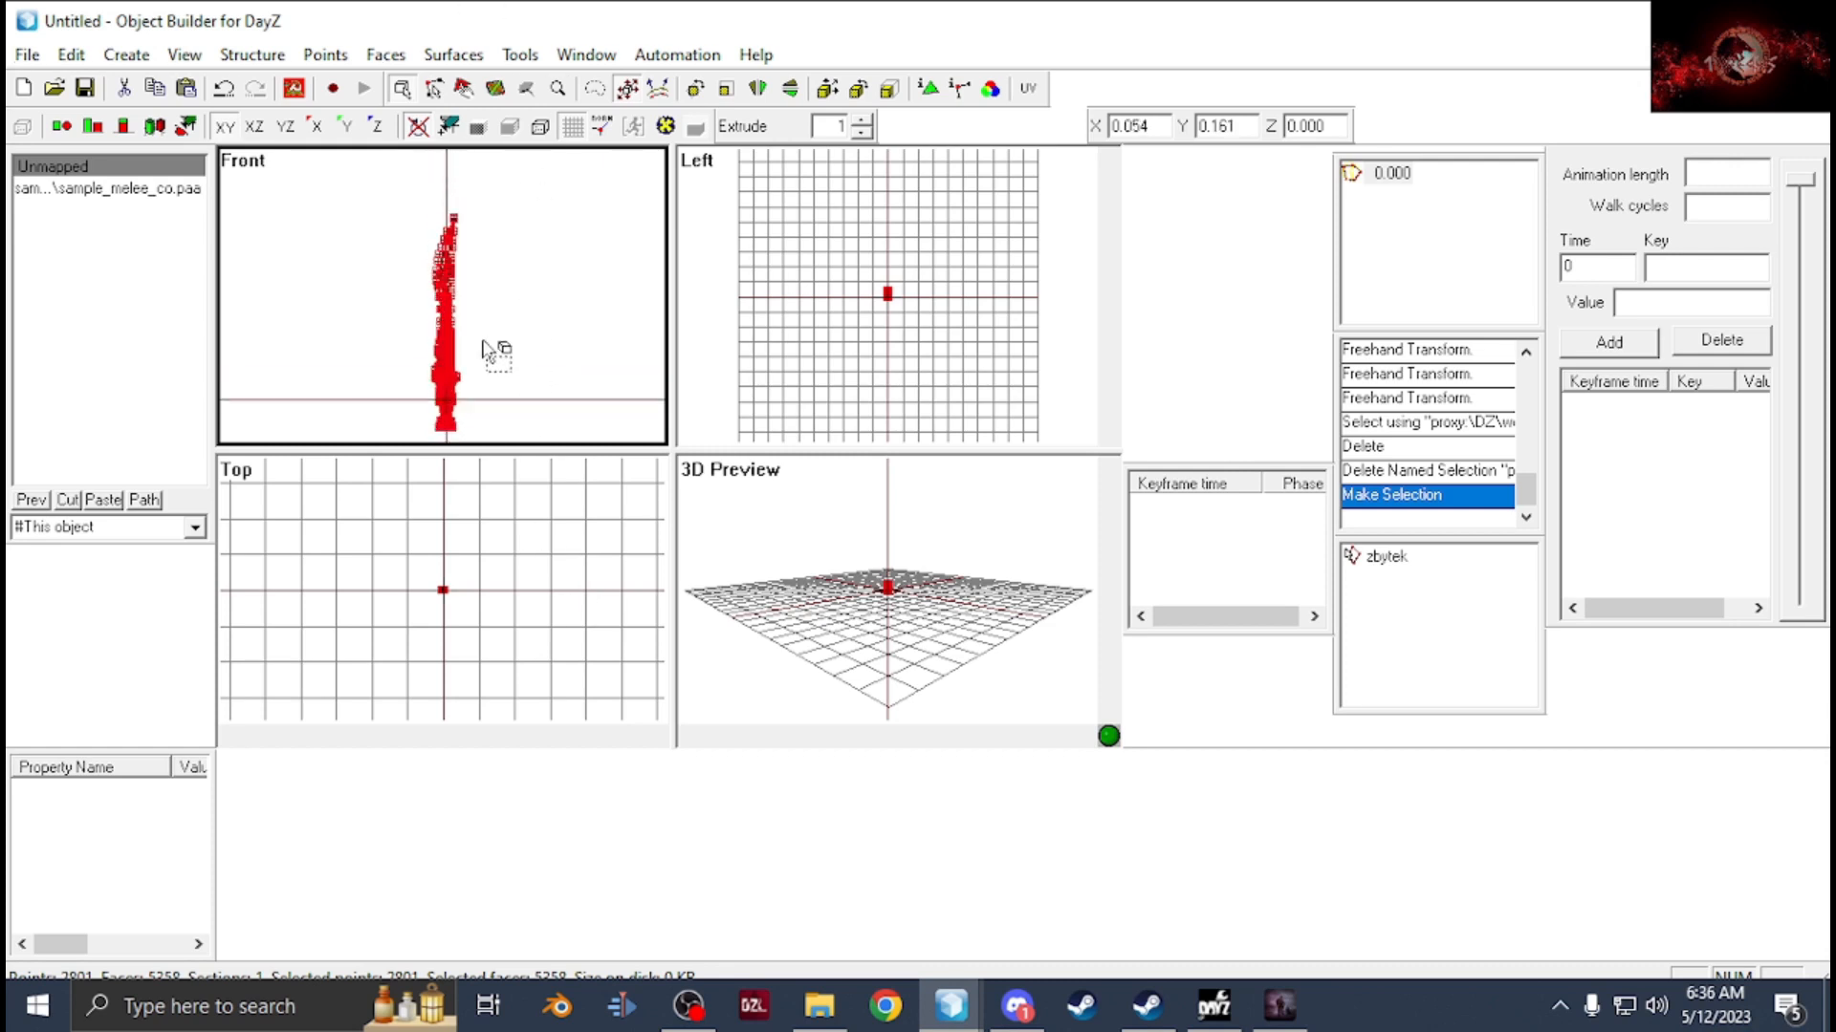
{"action": "scroll", "coordinate": [505, 655], "scroll_direction": "up", "scroll_amount": 5}
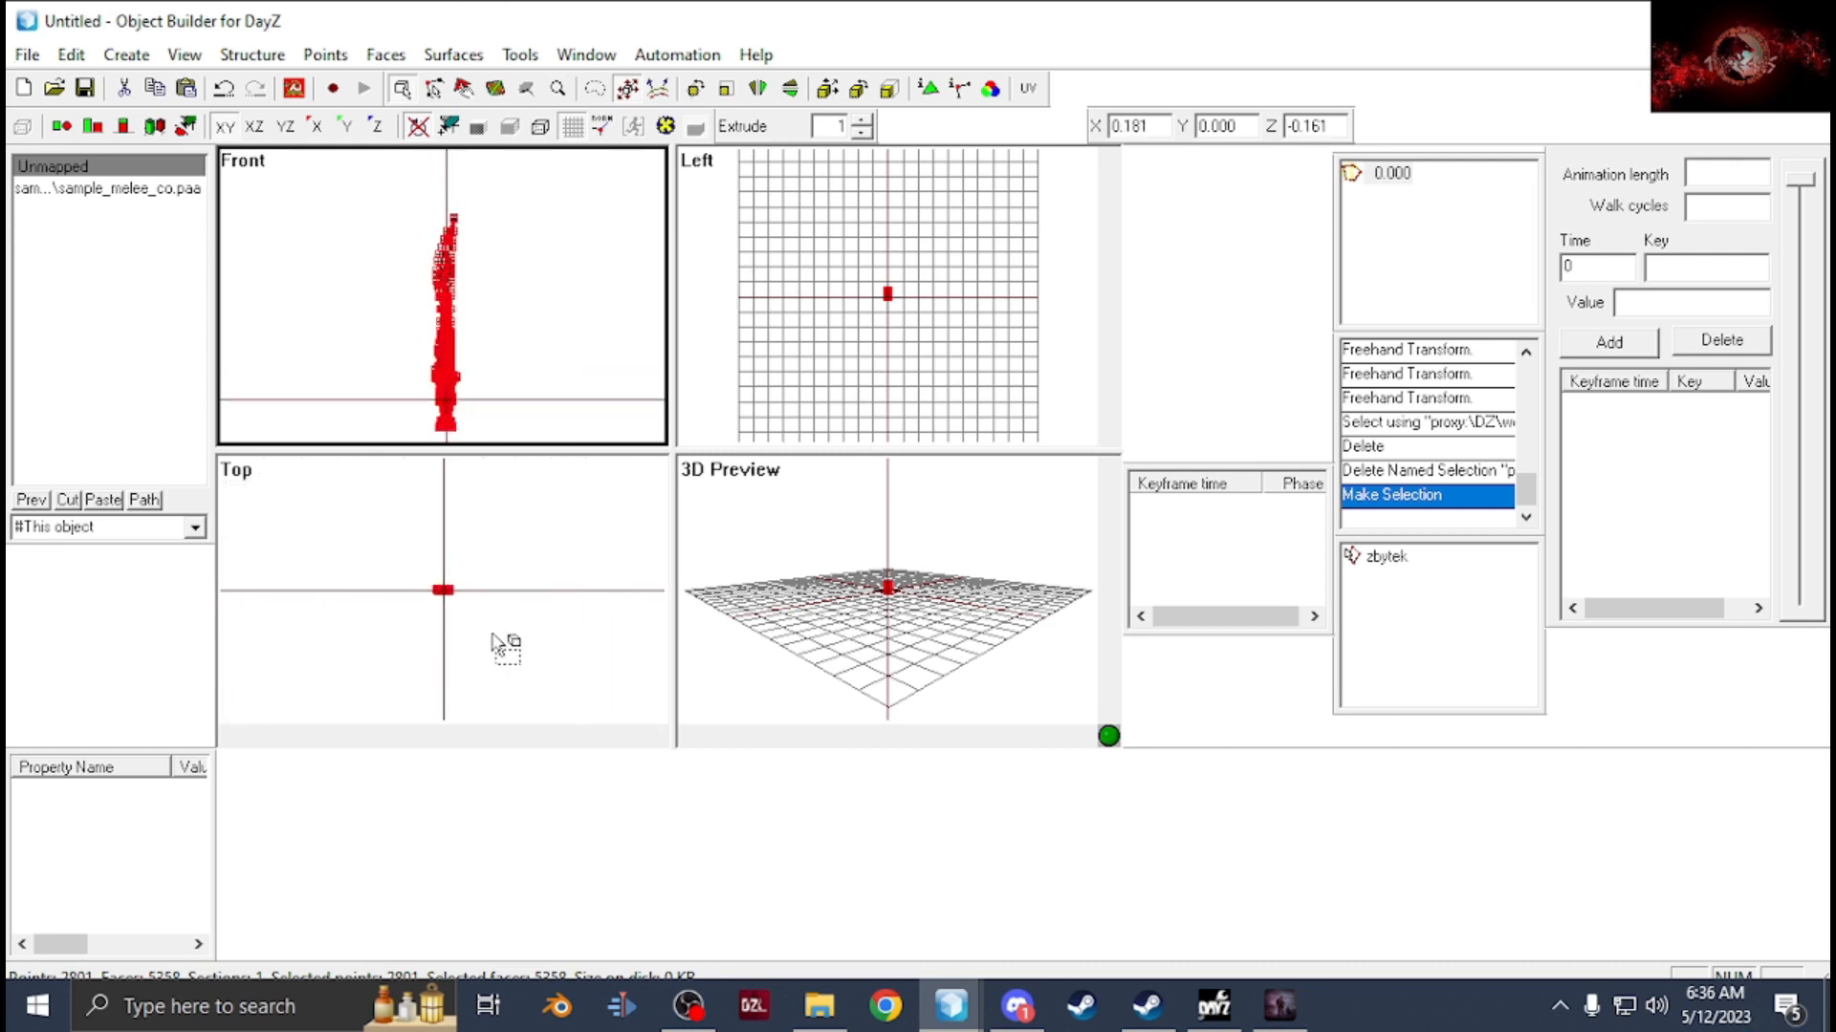
{"action": "scroll", "coordinate": [505, 648], "scroll_direction": "up", "scroll_amount": 1}
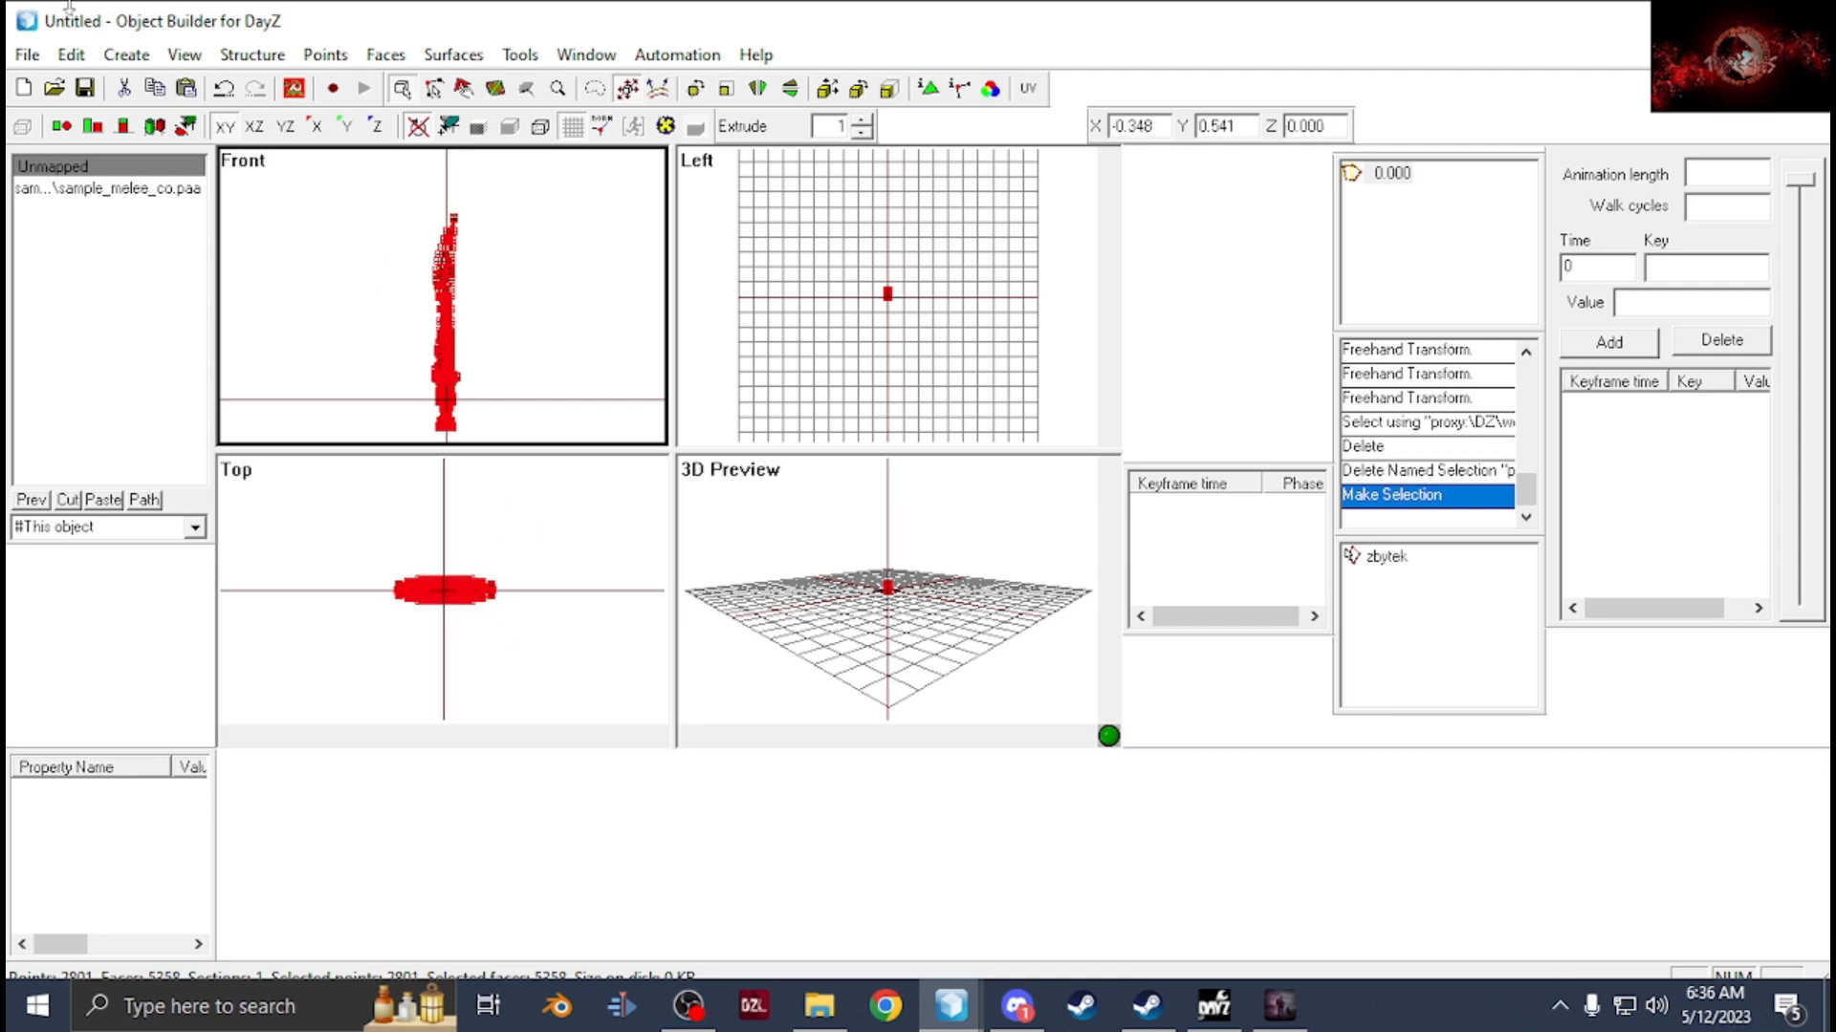
{"action": "left_click", "coordinate": [127, 54]}
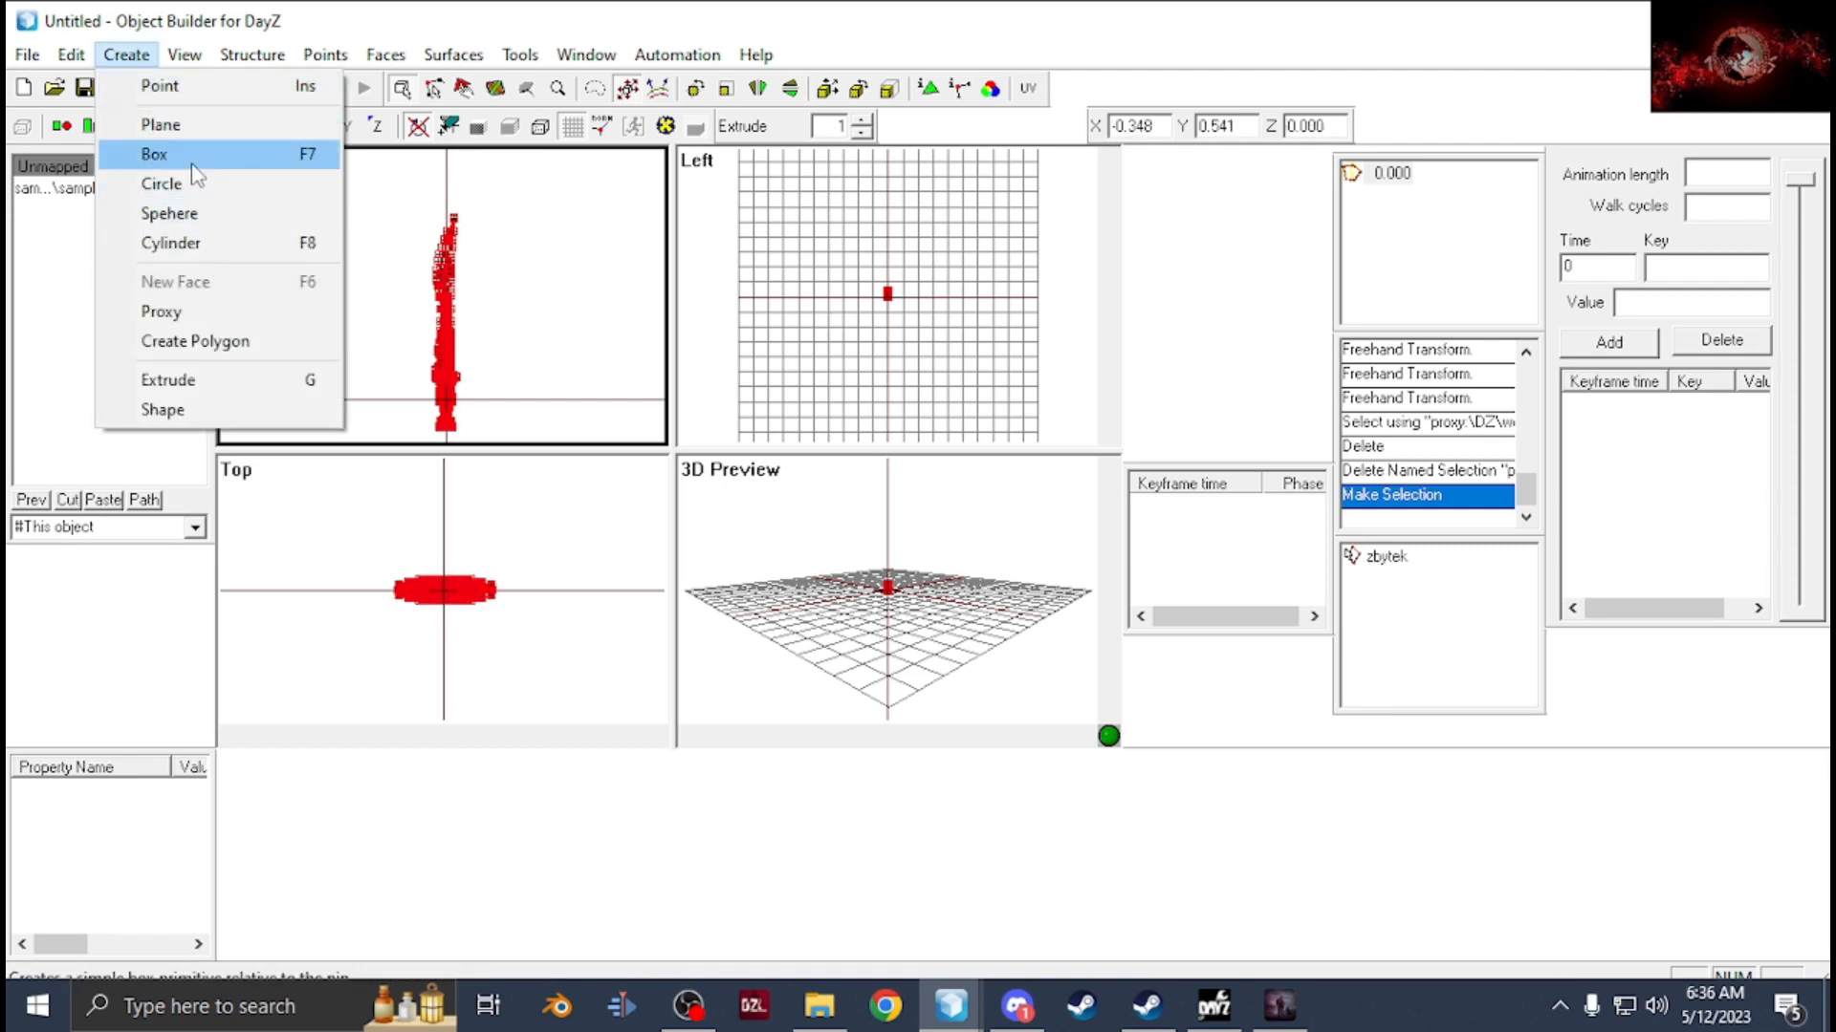
{"action": "left_click", "coordinate": [162, 154]}
{"action": "left_click", "coordinate": [872, 670]}
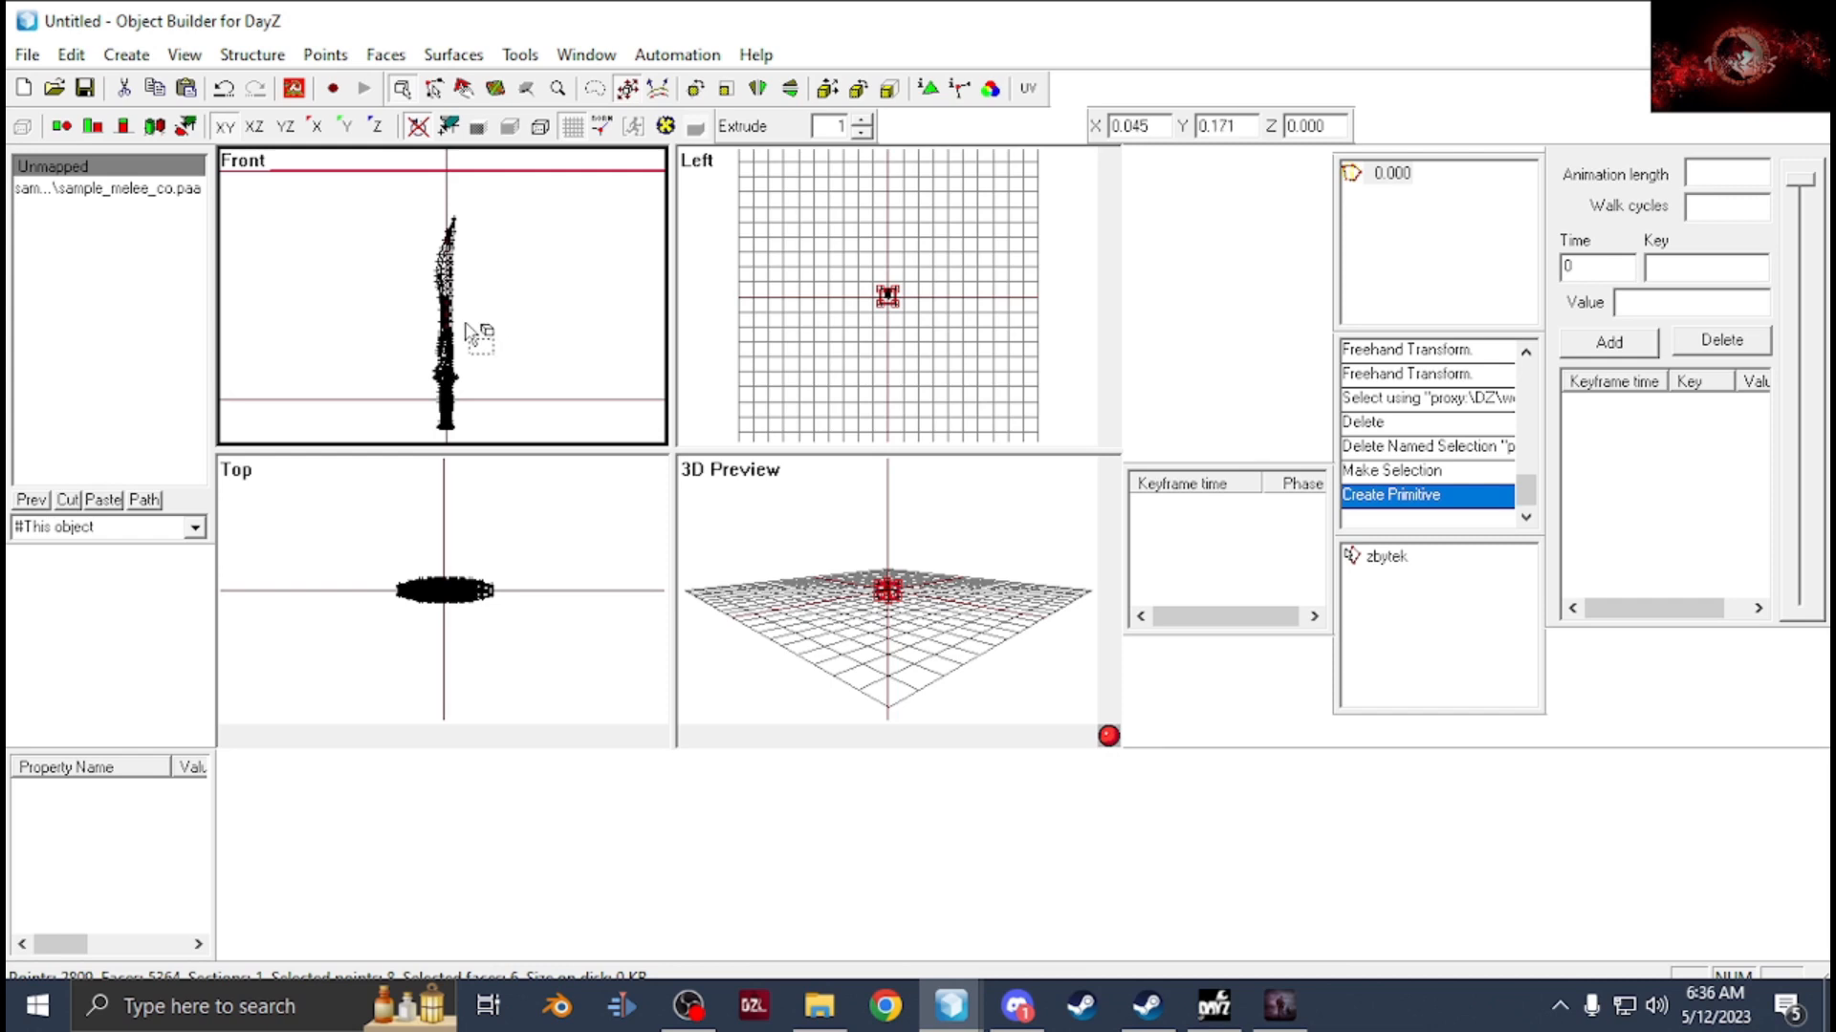
Scale the box to the knife's length in the front view and move its two side edges in to the knife's width.
{"action": "scroll", "coordinate": [473, 325], "scroll_direction": "down", "scroll_amount": 4}
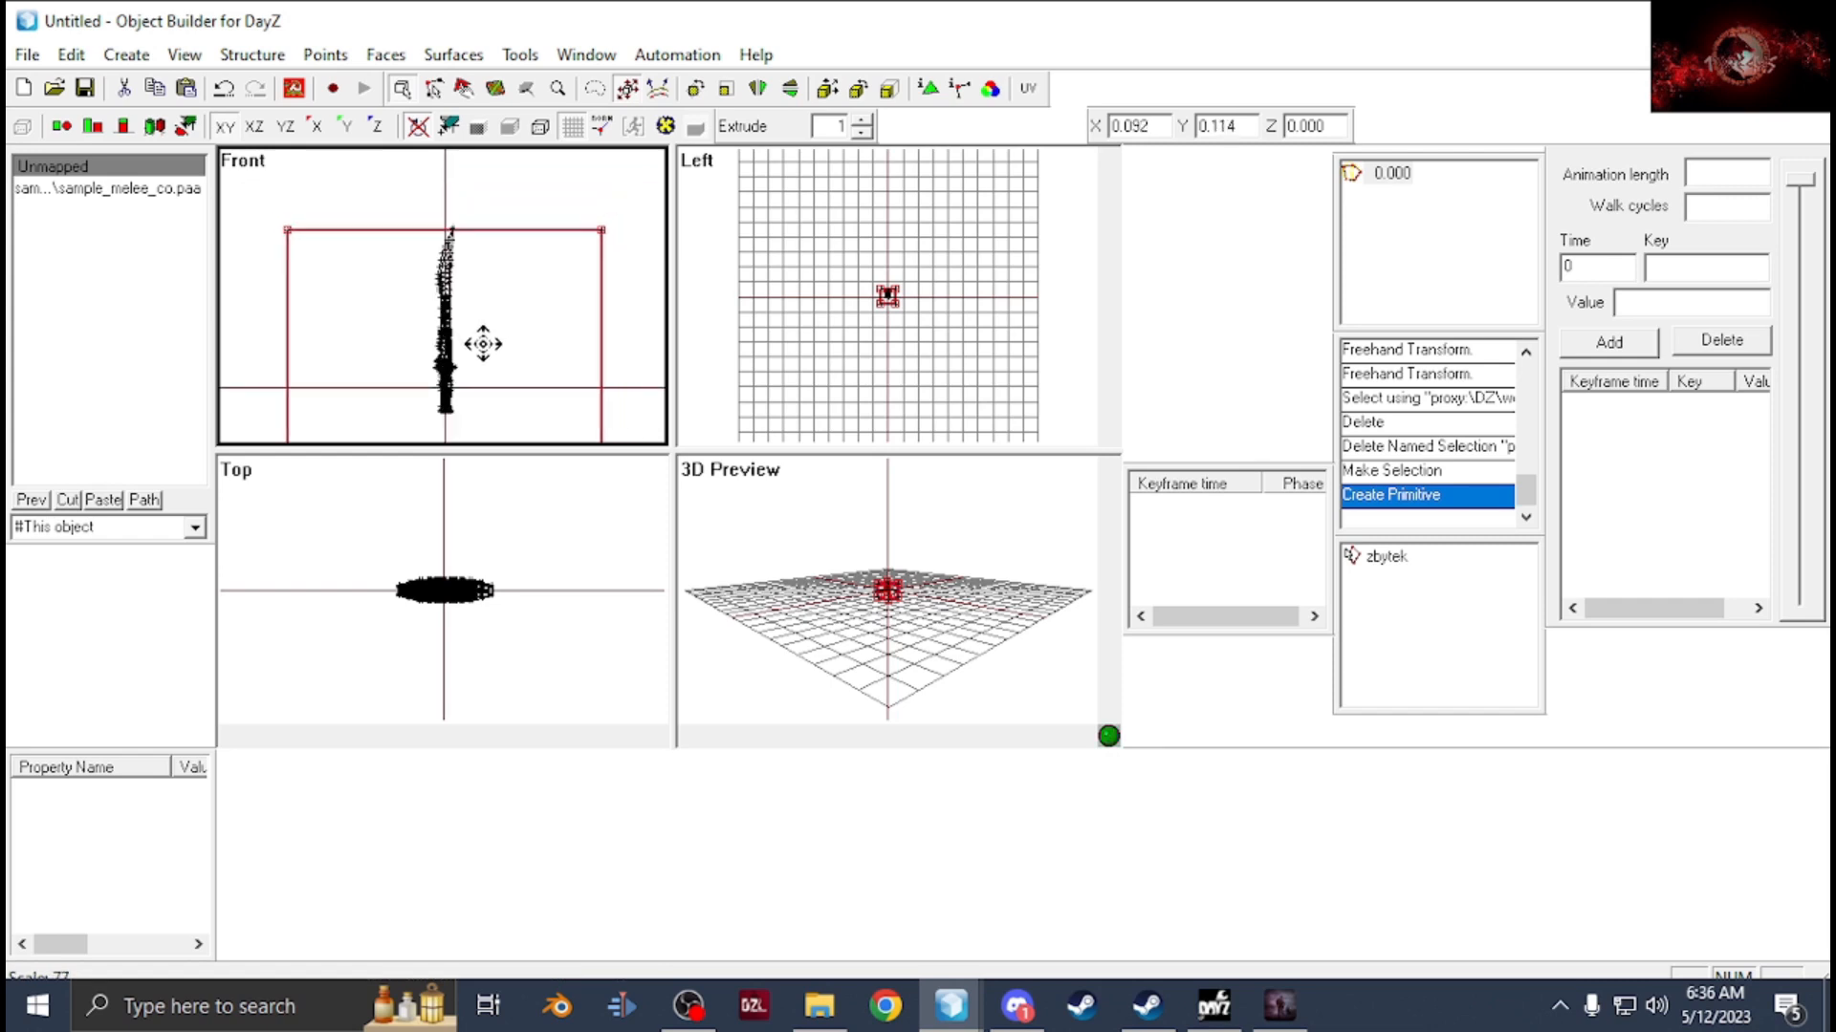
{"action": "mouse_move", "coordinate": [484, 351]}
{"action": "left_mouse_down"}
{"action": "mouse_move", "coordinate": [483, 287]}
{"action": "mouse_move", "coordinate": [488, 332]}
{"action": "left_mouse_up"}
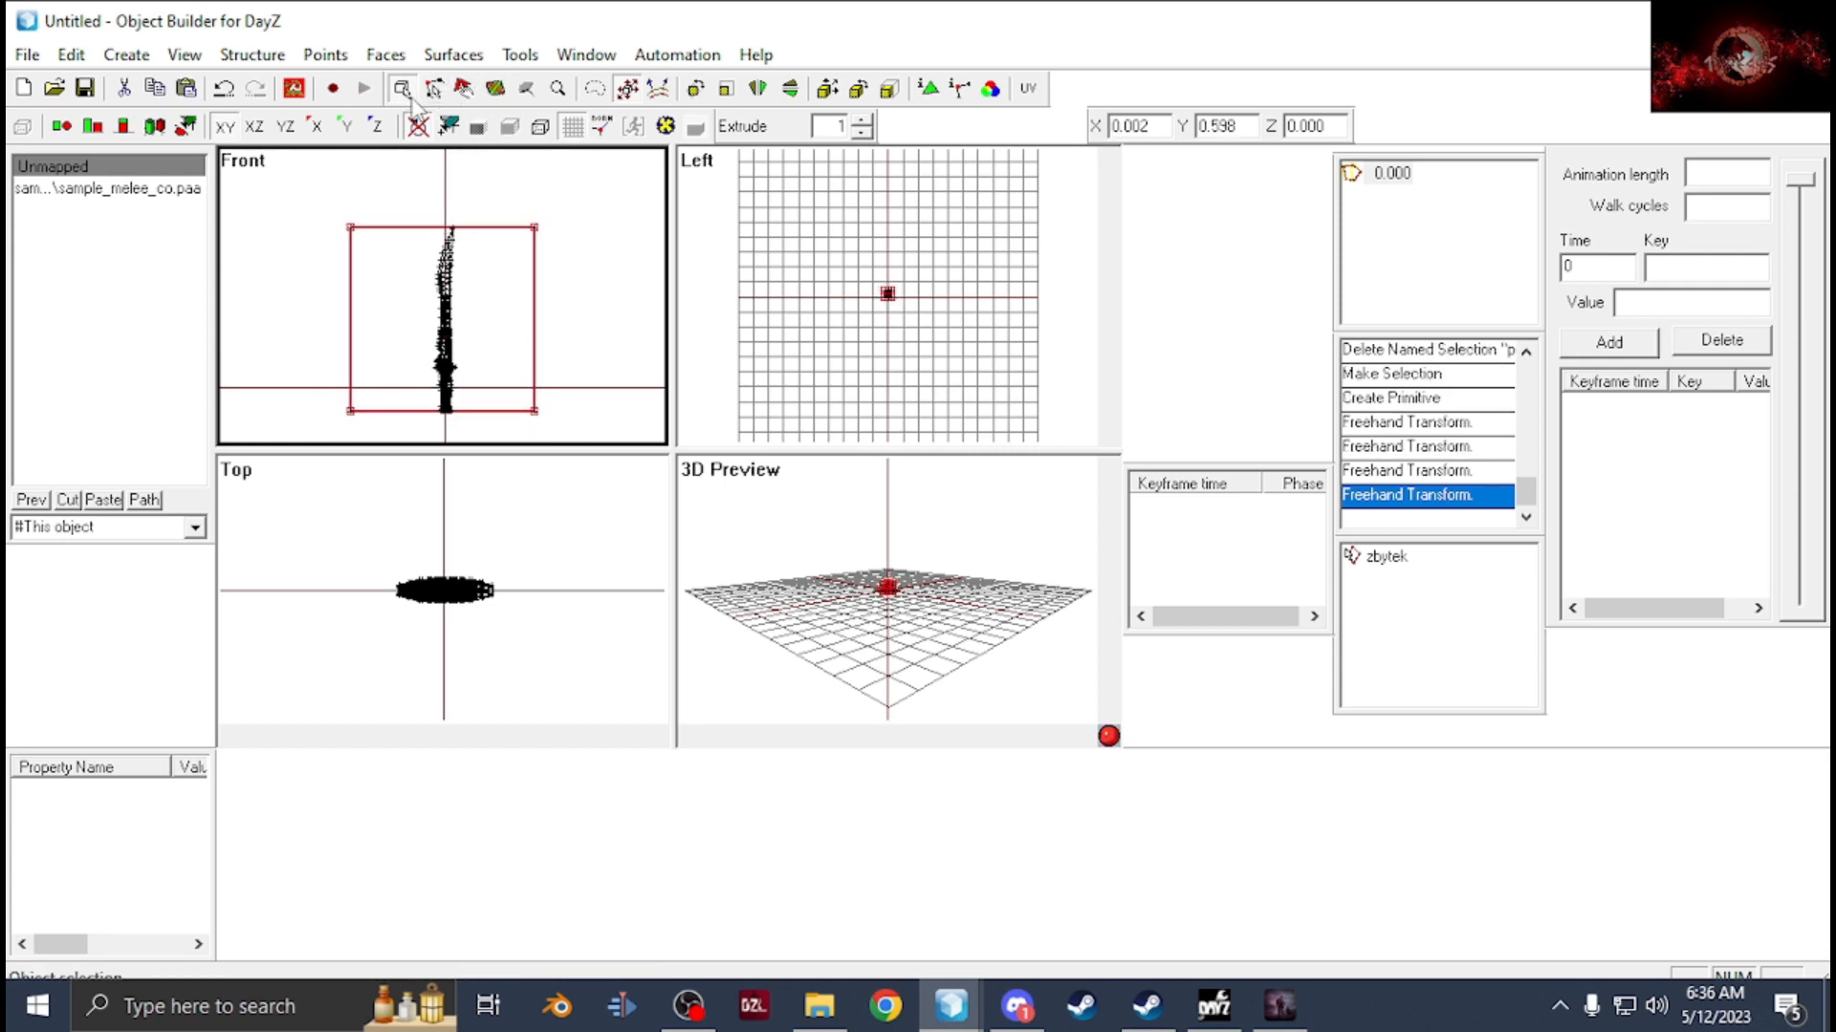
{"action": "left_click", "coordinate": [435, 88]}
{"action": "left_click_drag", "start_coordinate": [521, 203], "coordinate": [631, 430]}
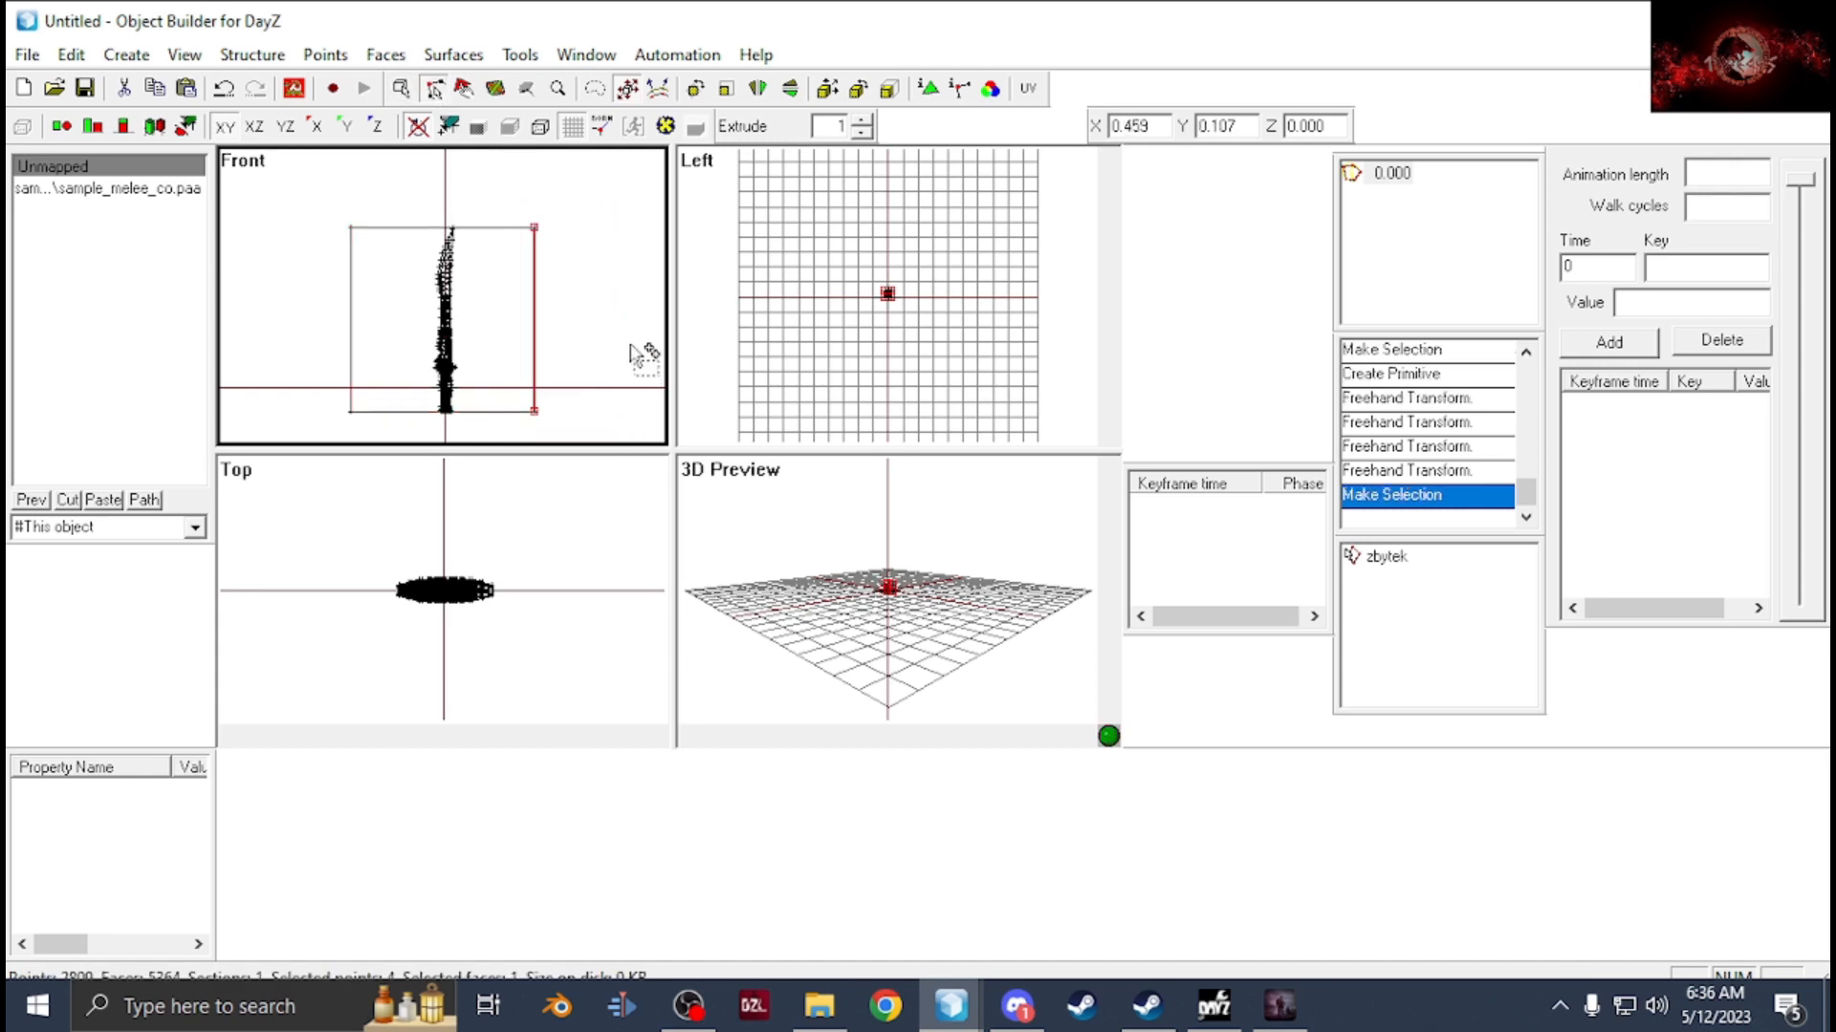
{"action": "left_click_drag", "start_coordinate": [540, 343], "coordinate": [551, 344]}
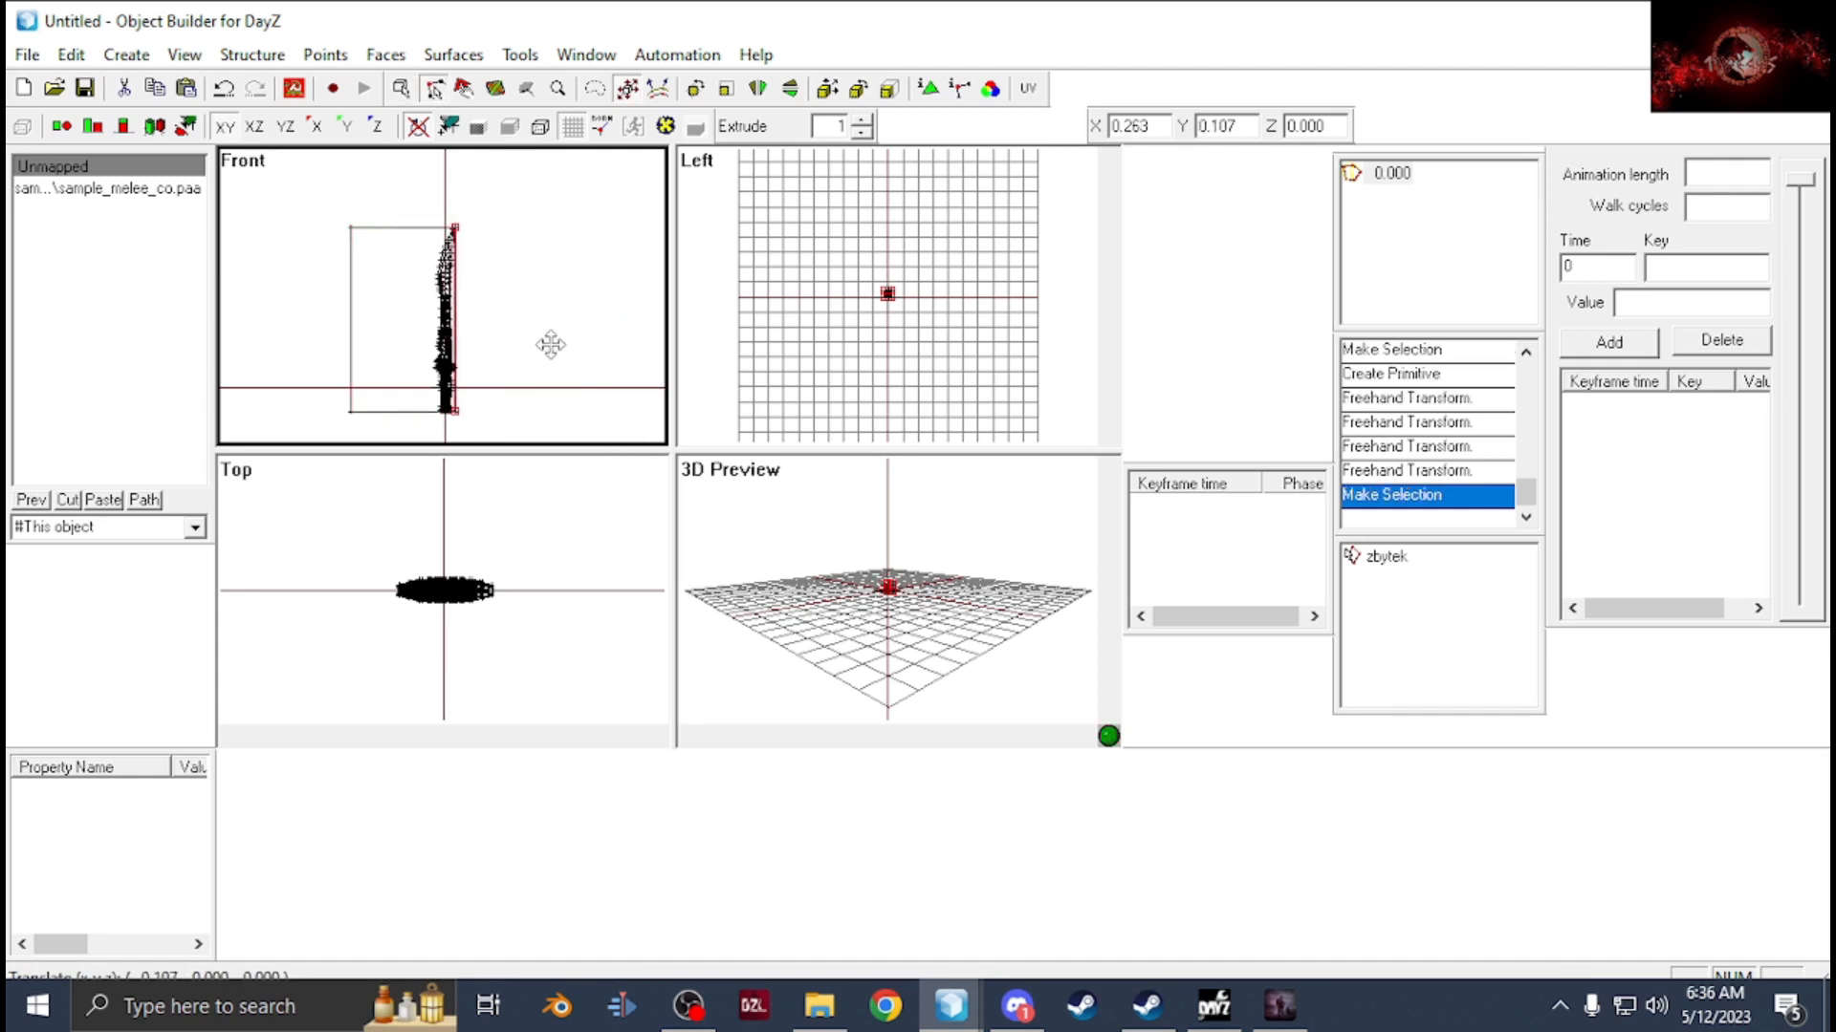
{"action": "left_click_drag", "start_coordinate": [301, 220], "coordinate": [426, 421]}
{"action": "mouse_move", "coordinate": [397, 360]}
{"action": "left_mouse_down"}
{"action": "mouse_move", "coordinate": [432, 304]}
{"action": "mouse_move", "coordinate": [482, 322]}
{"action": "left_mouse_up"}
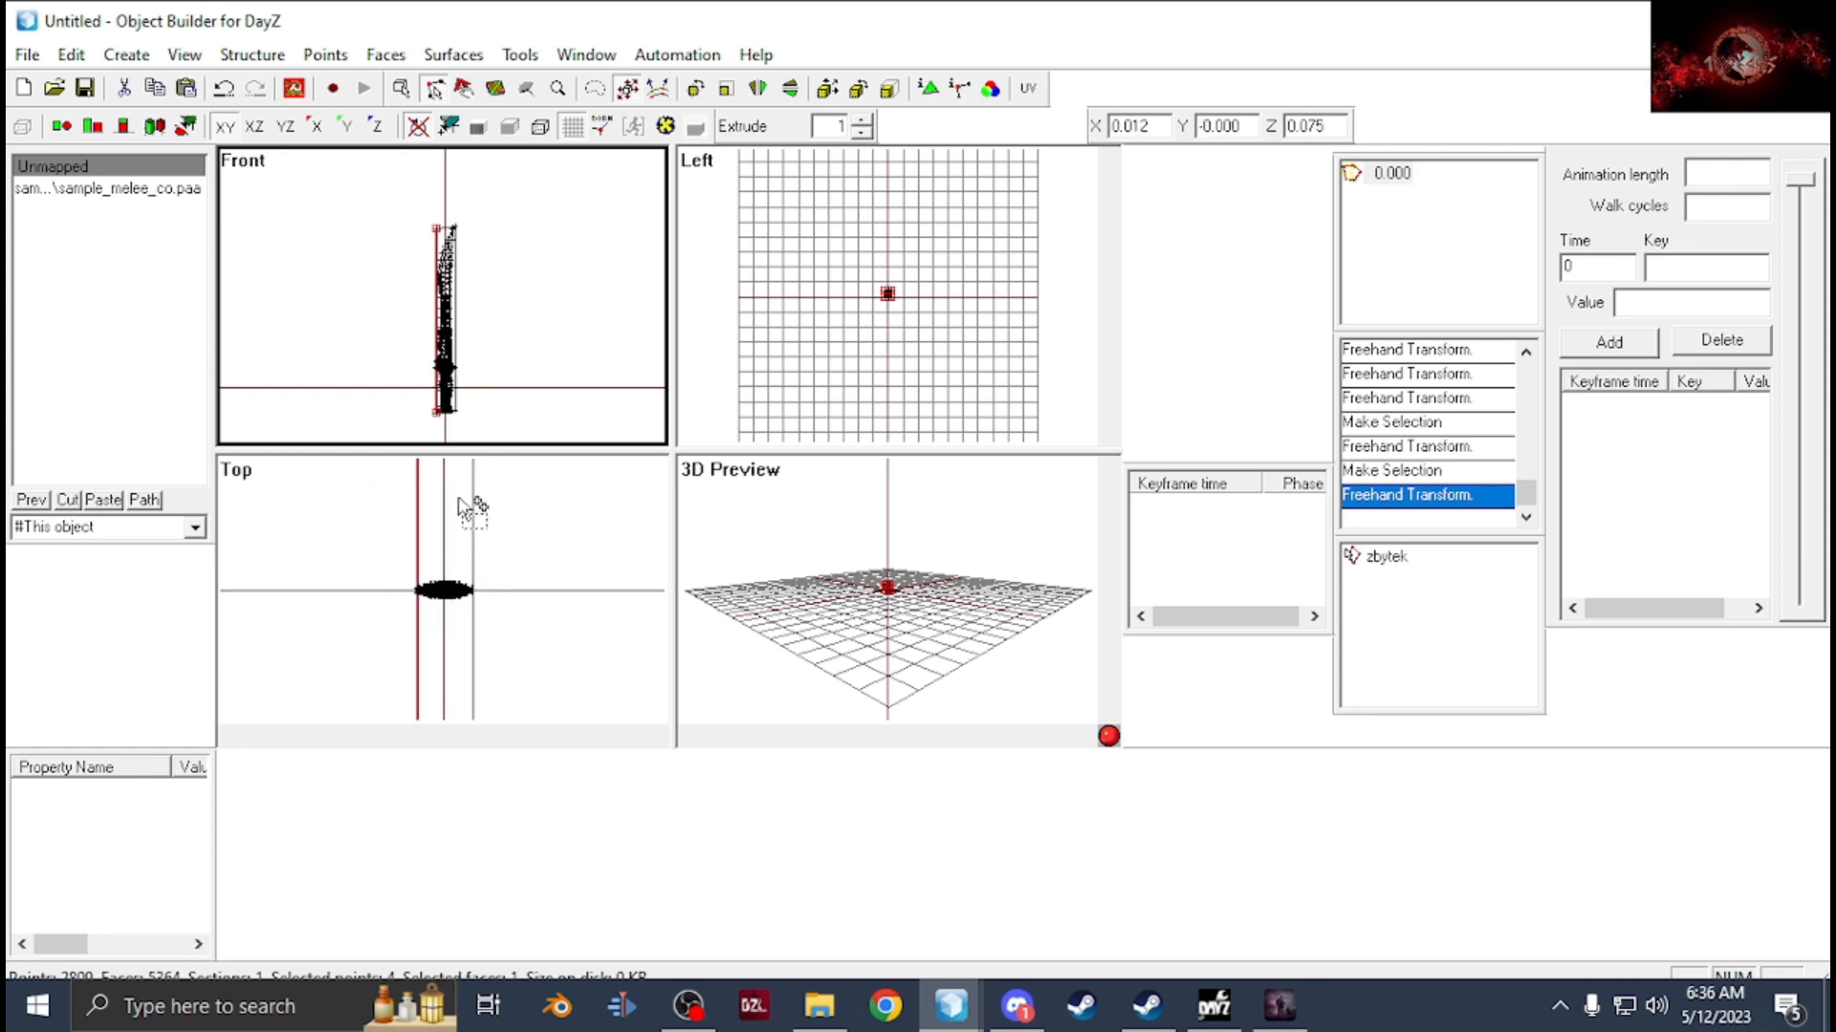
Move the box's front and back vertices in the top view so its depth closely encloses the knife.
{"action": "left_click_drag", "start_coordinate": [494, 503], "coordinate": [411, 476]}
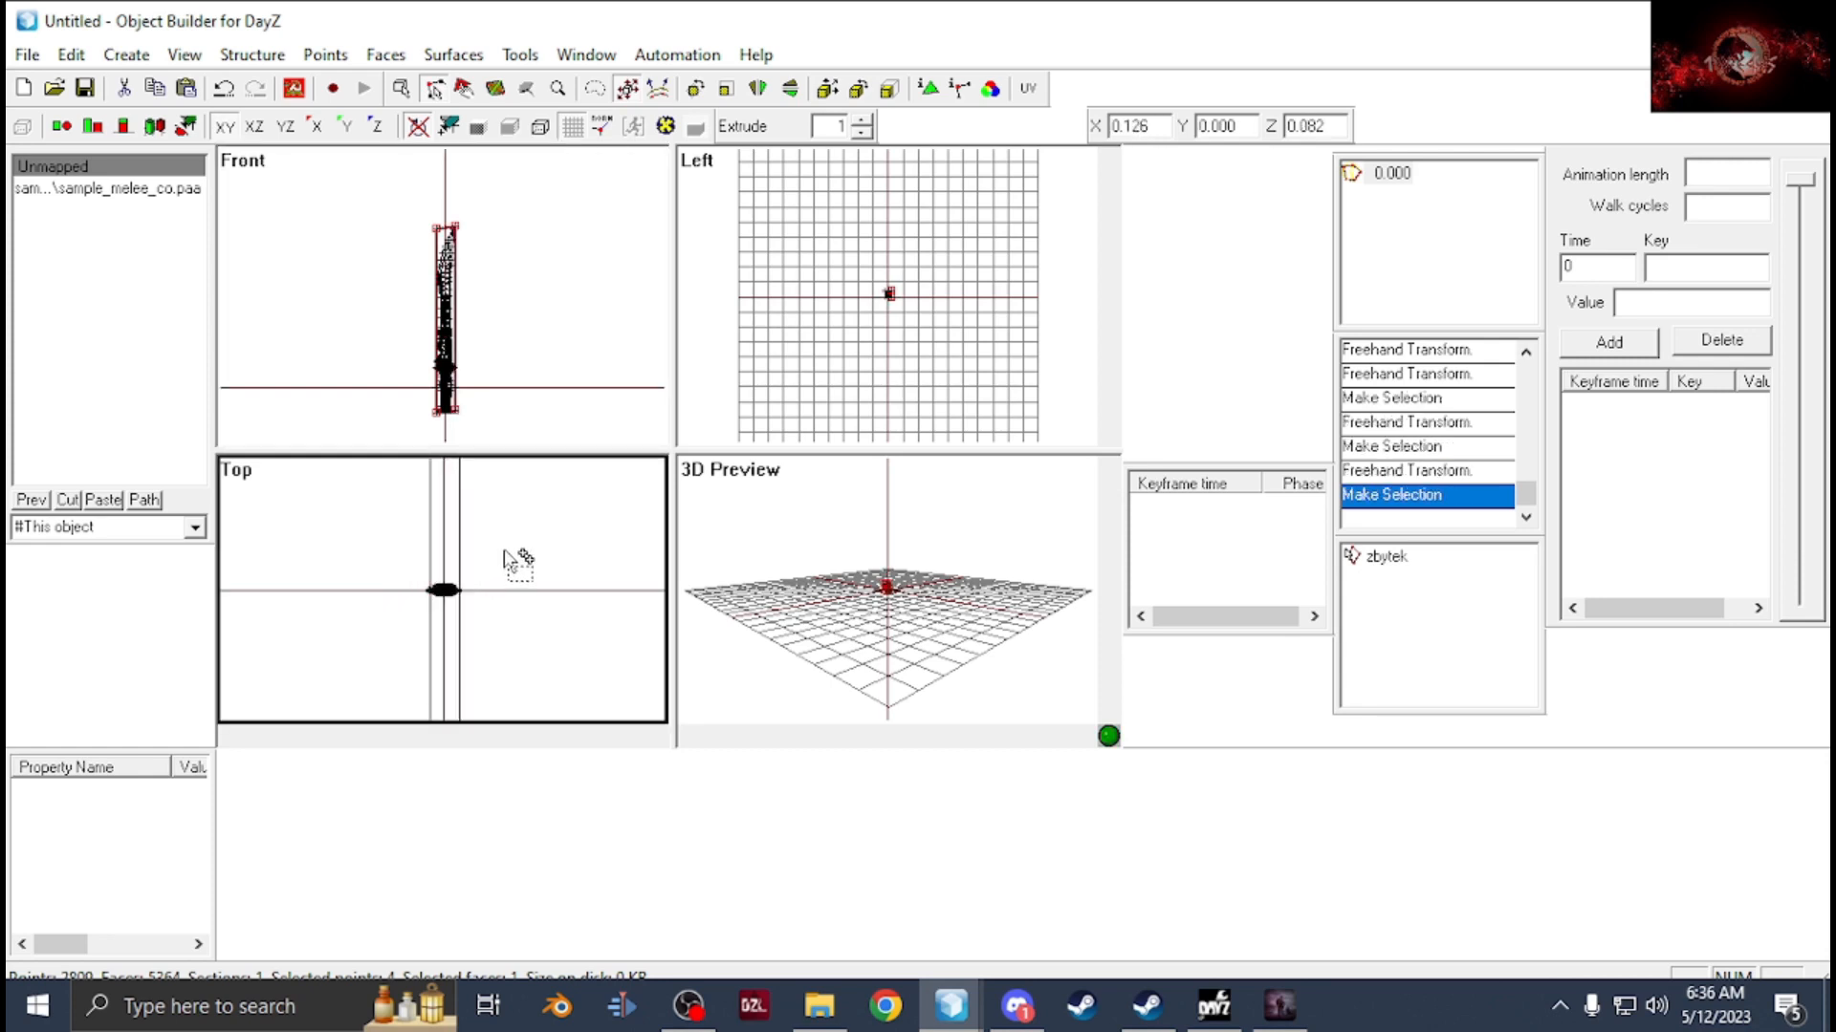
{"action": "mouse_move", "coordinate": [524, 547]}
{"action": "left_mouse_down"}
{"action": "mouse_move", "coordinate": [524, 650]}
{"action": "mouse_move", "coordinate": [371, 658]}
{"action": "mouse_move", "coordinate": [472, 597]}
{"action": "left_mouse_up"}
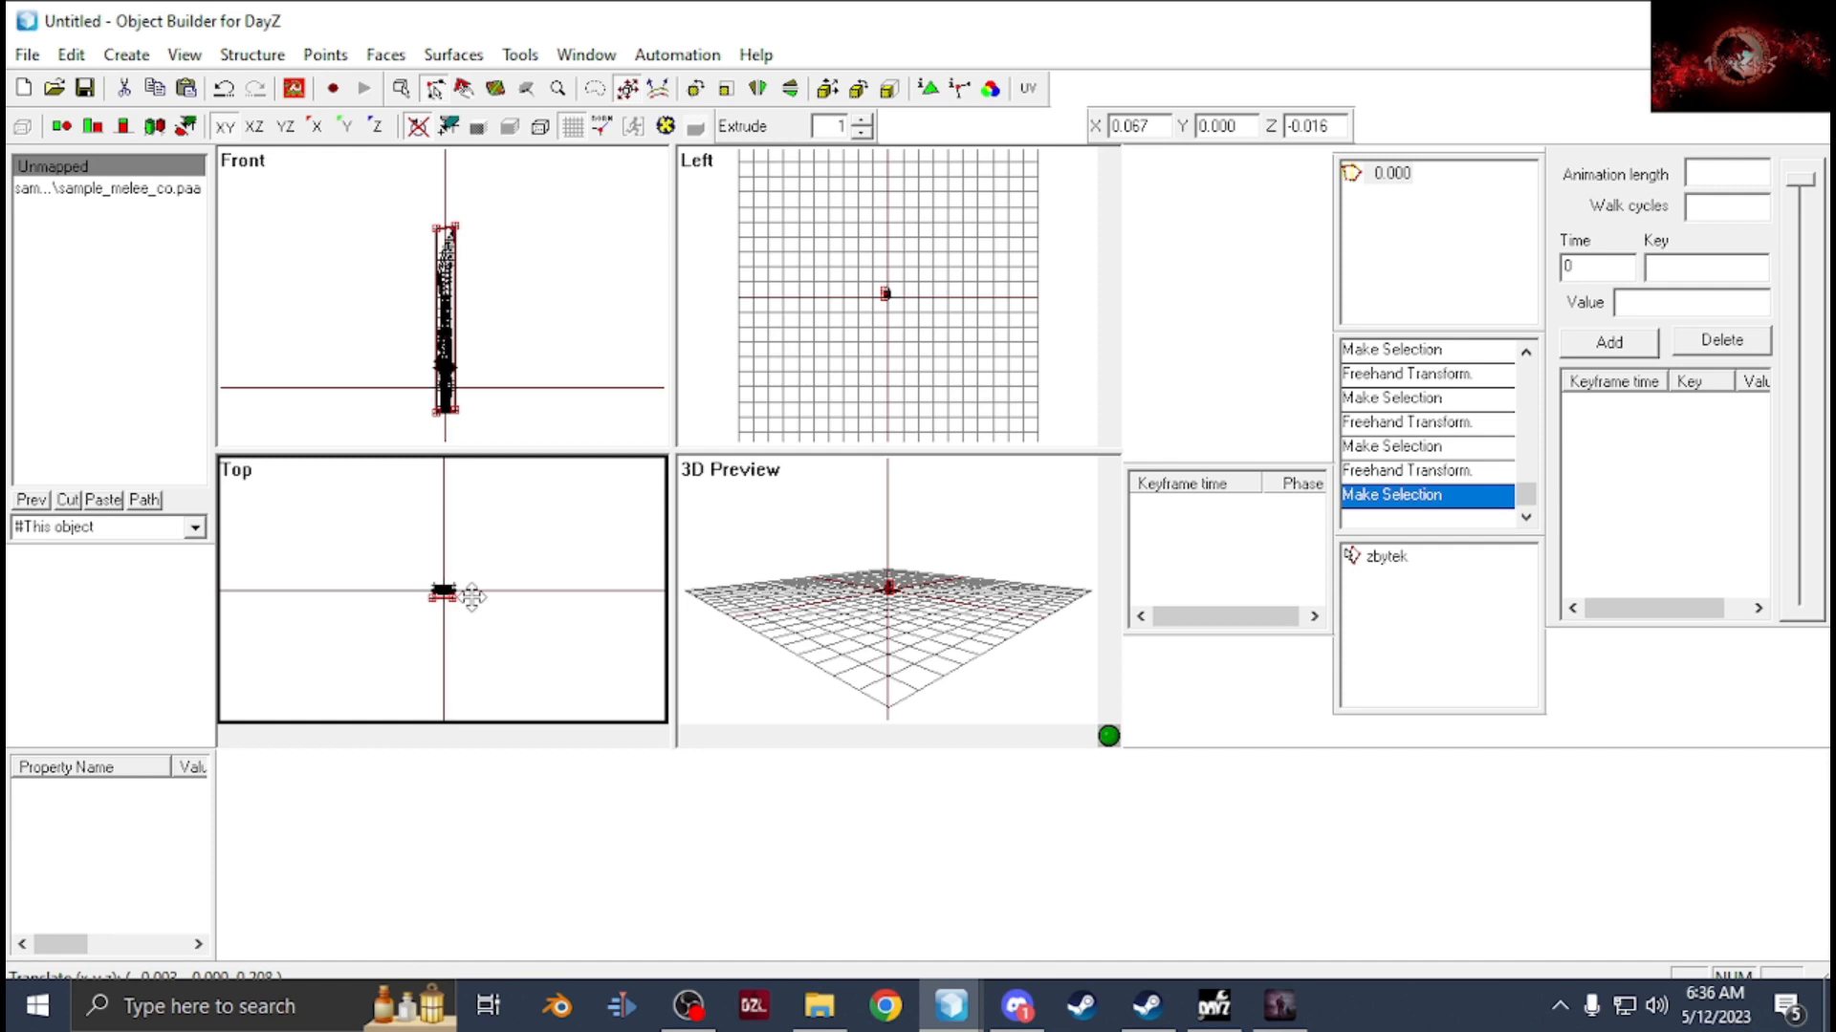
{"action": "left_click_drag", "start_coordinate": [472, 595], "coordinate": [472, 595]}
Lower the box's upper corner on the cutting-edge side in the front view so its end slopes along the blade tip.
{"action": "scroll", "coordinate": [462, 340], "scroll_direction": "up", "scroll_amount": 3}
{"action": "scroll", "coordinate": [460, 202], "scroll_direction": "down", "scroll_amount": 1}
{"action": "left_click_drag", "start_coordinate": [428, 205], "coordinate": [490, 265]}
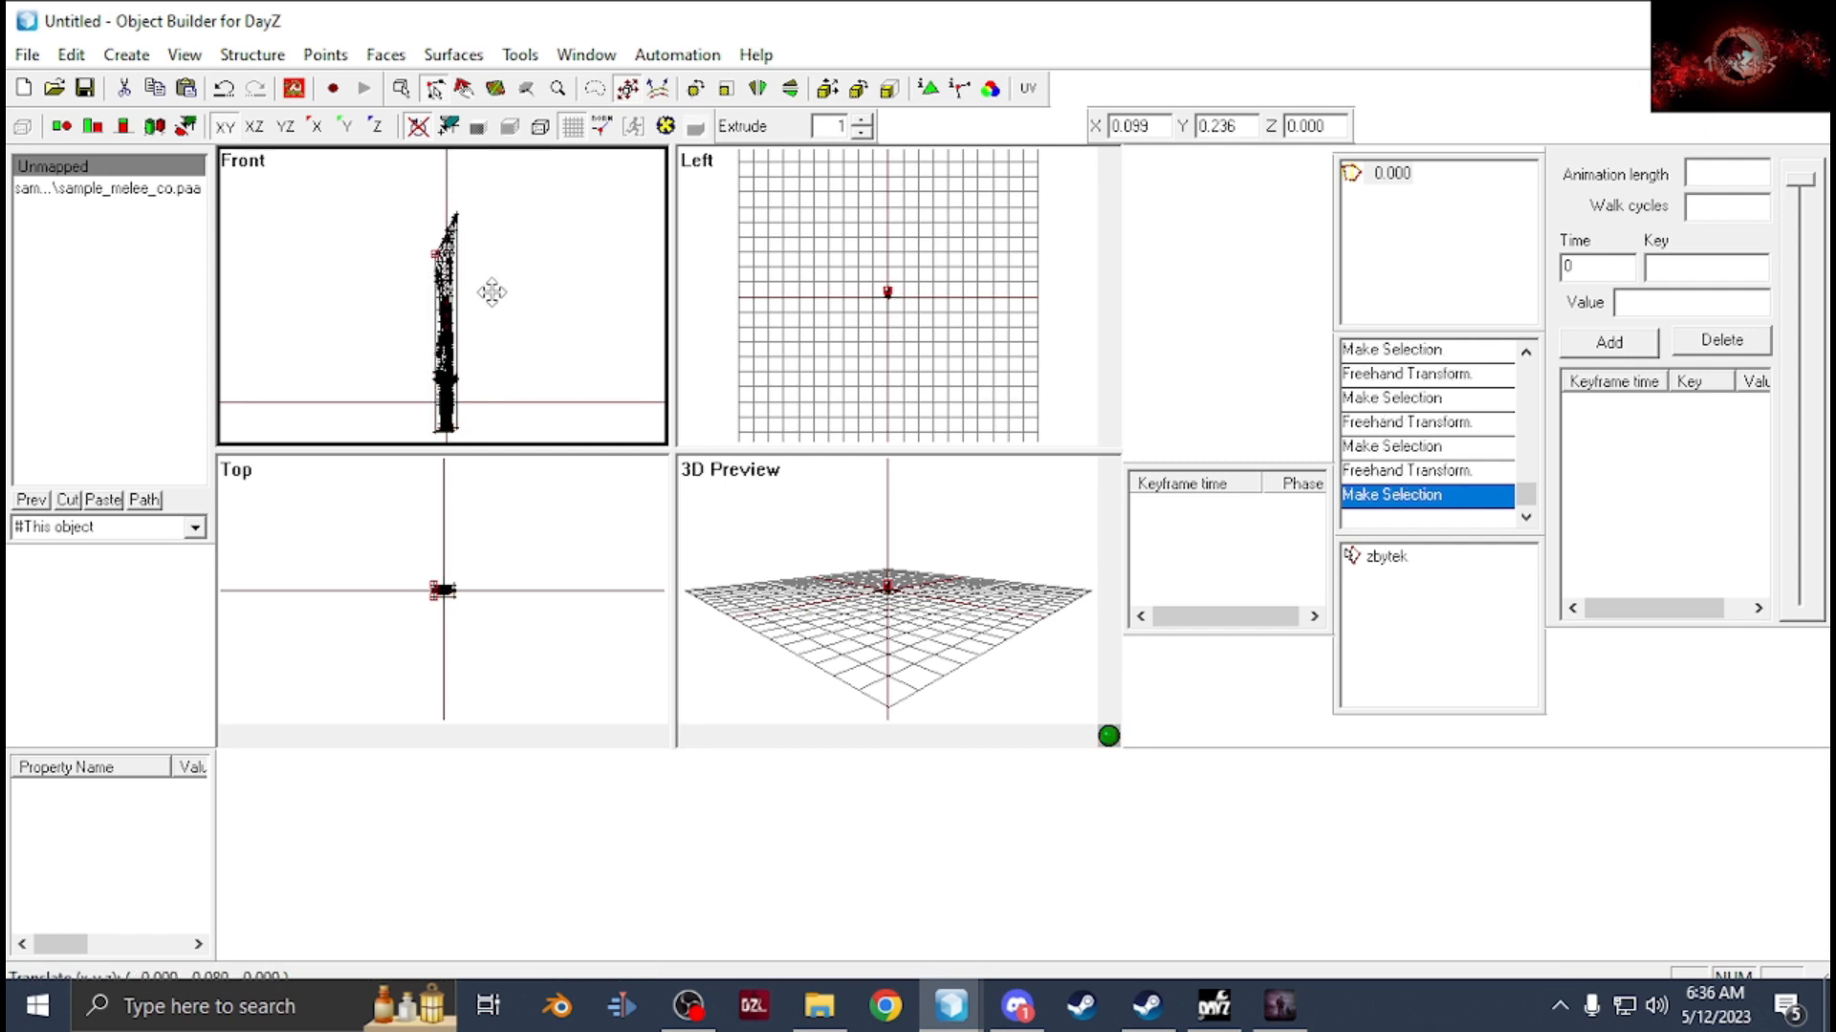
{"action": "left_click_drag", "start_coordinate": [493, 291], "coordinate": [492, 291]}
{"action": "scroll", "coordinate": [459, 203], "scroll_direction": "up", "scroll_amount": 2}
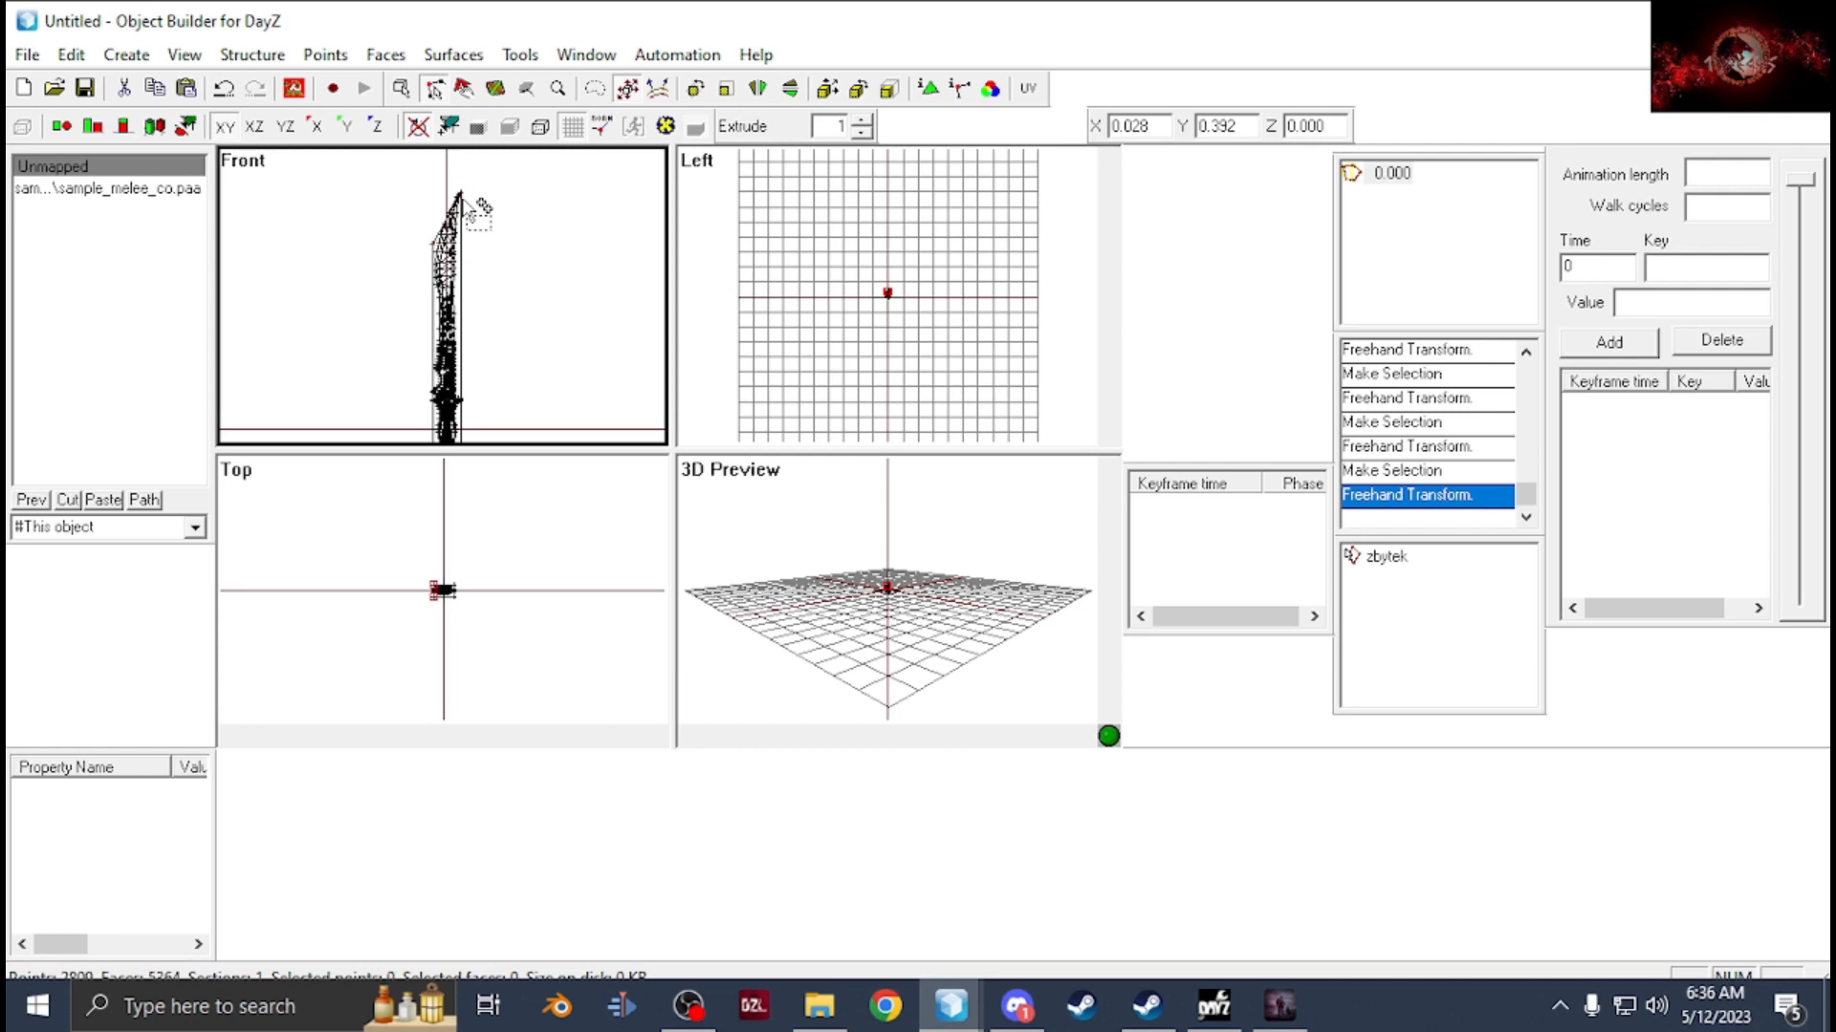
{"action": "left_click", "coordinate": [512, 278]}
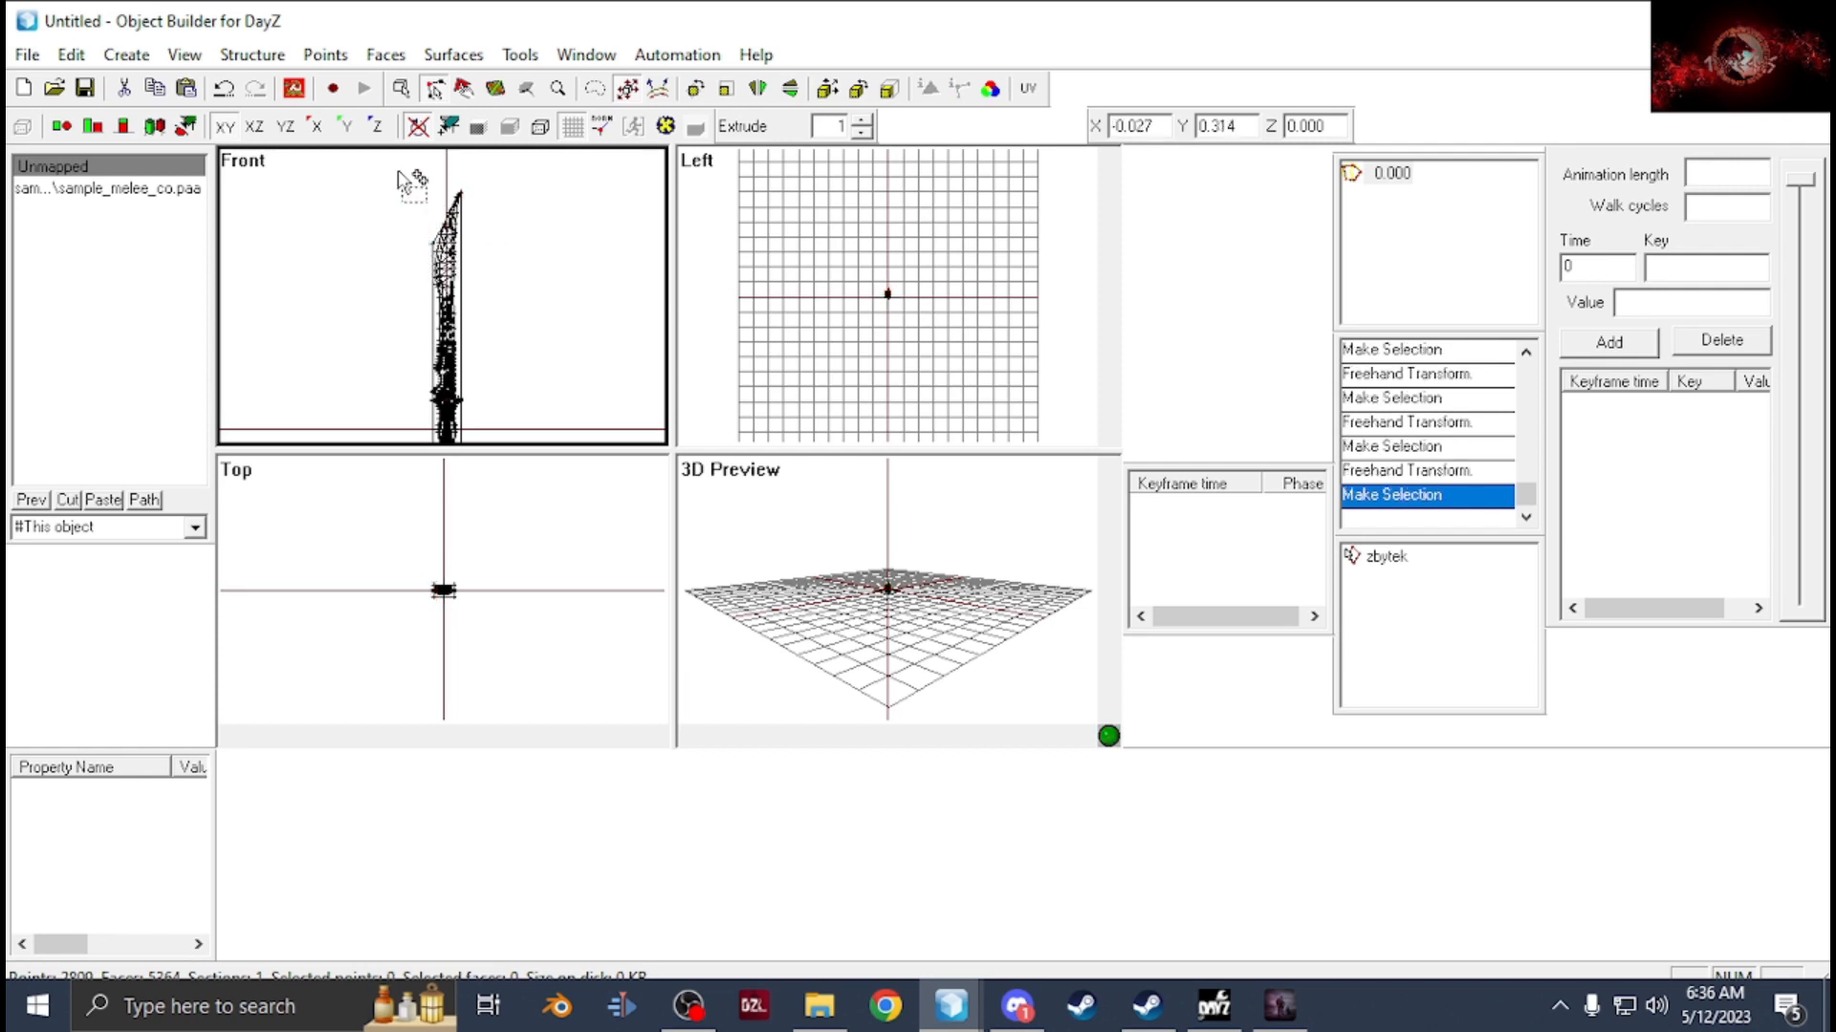
Select the whole box as an object and cut it out of the 0.000 LOD.
{"action": "left_click", "coordinate": [401, 89]}
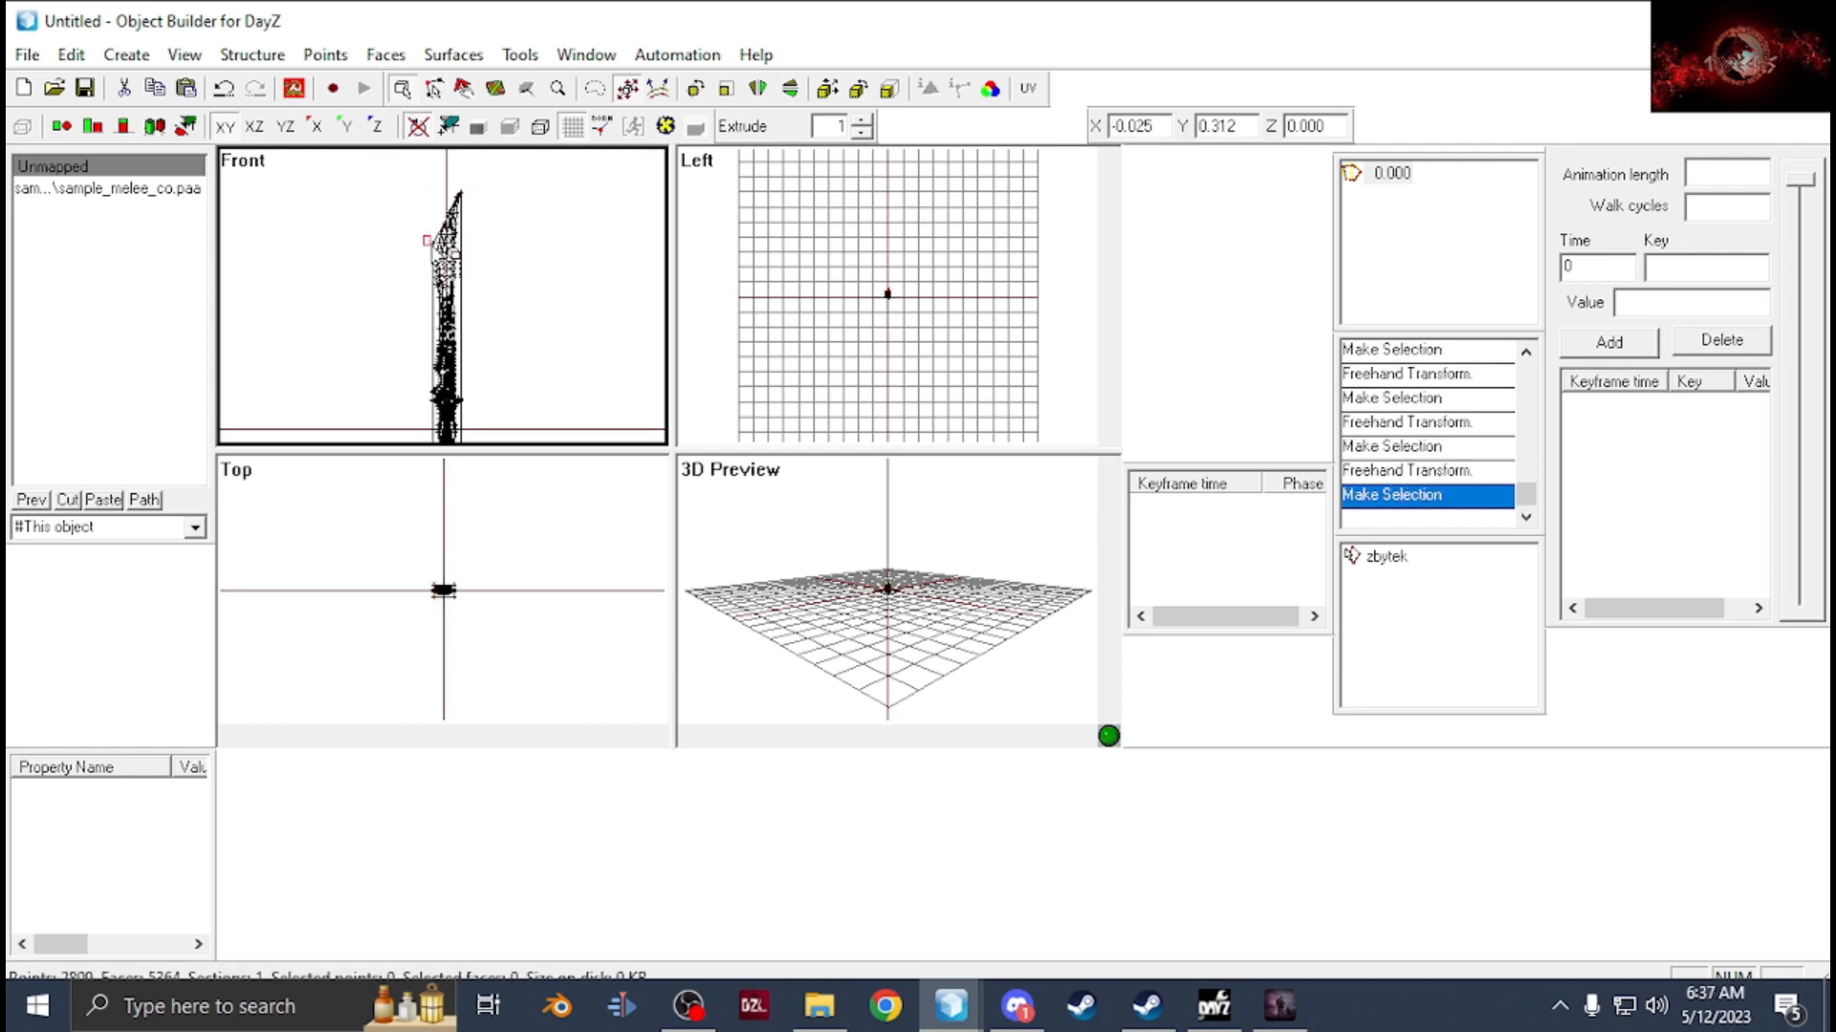
{"action": "left_click", "coordinate": [436, 248]}
{"action": "scroll", "coordinate": [485, 364], "scroll_direction": "down", "scroll_amount": 3}
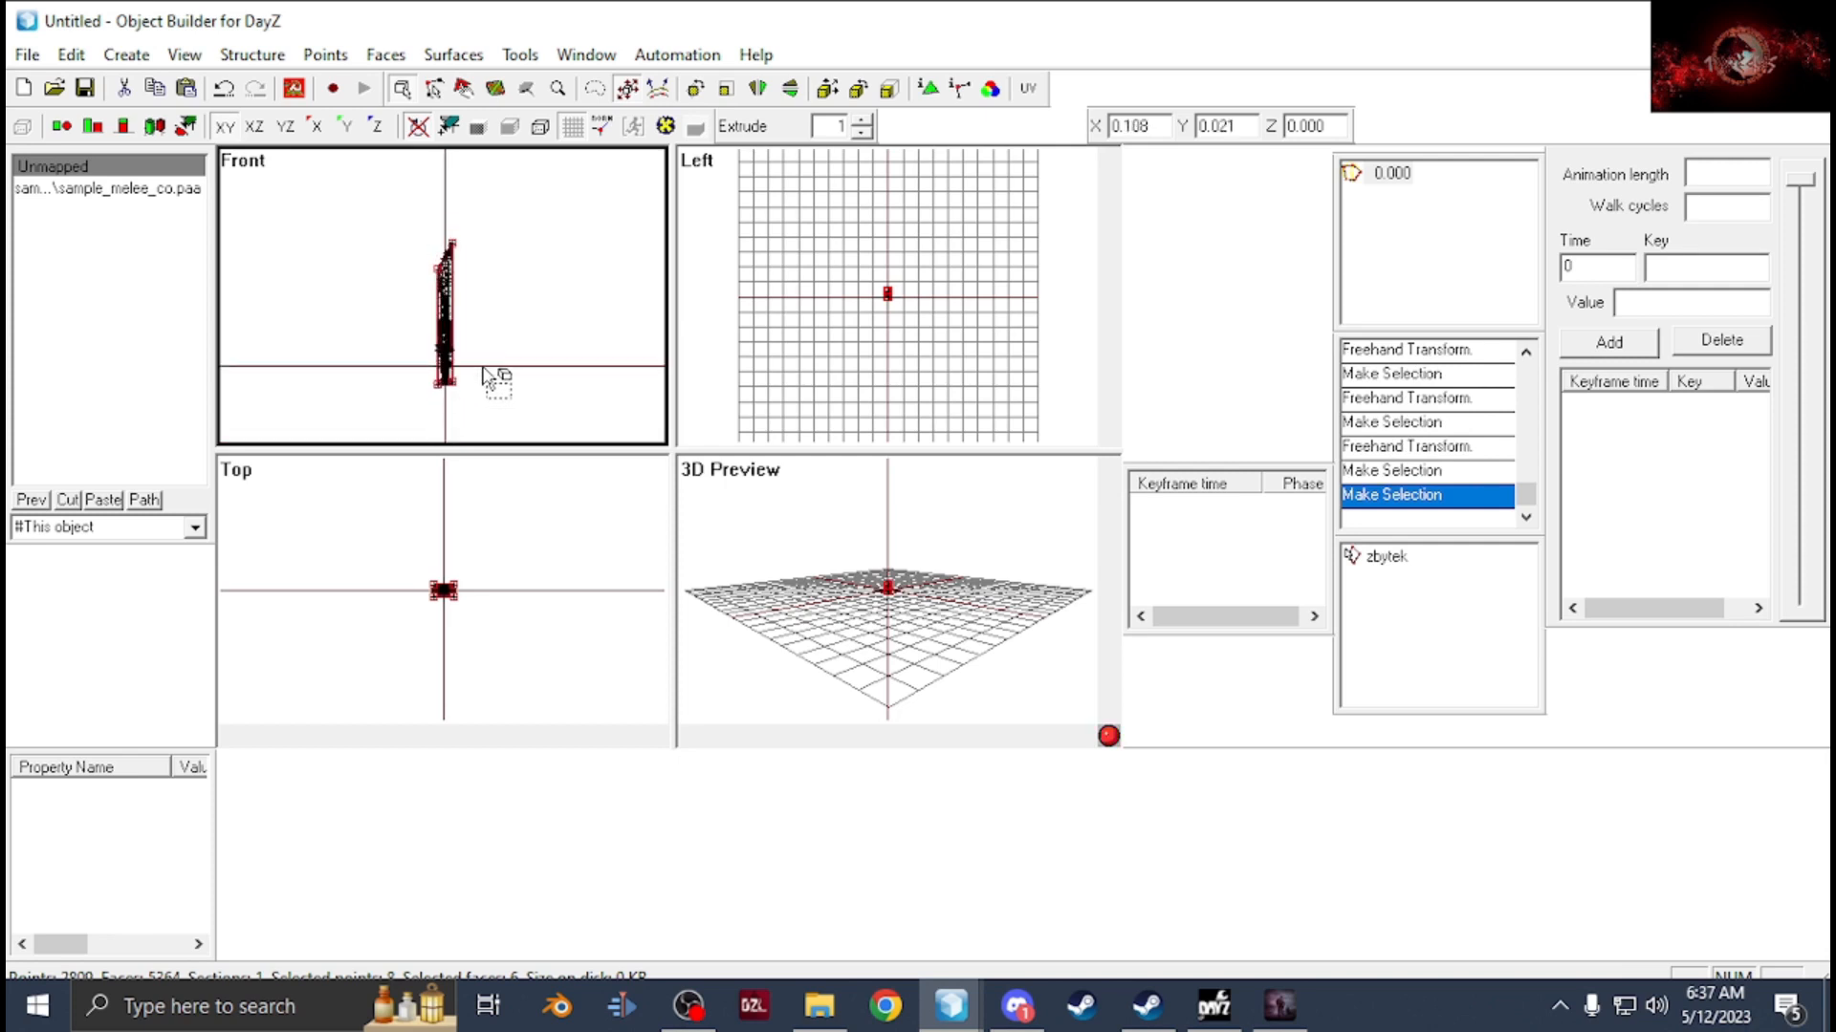
{"action": "scroll", "coordinate": [485, 364], "scroll_direction": "up", "scroll_amount": 2}
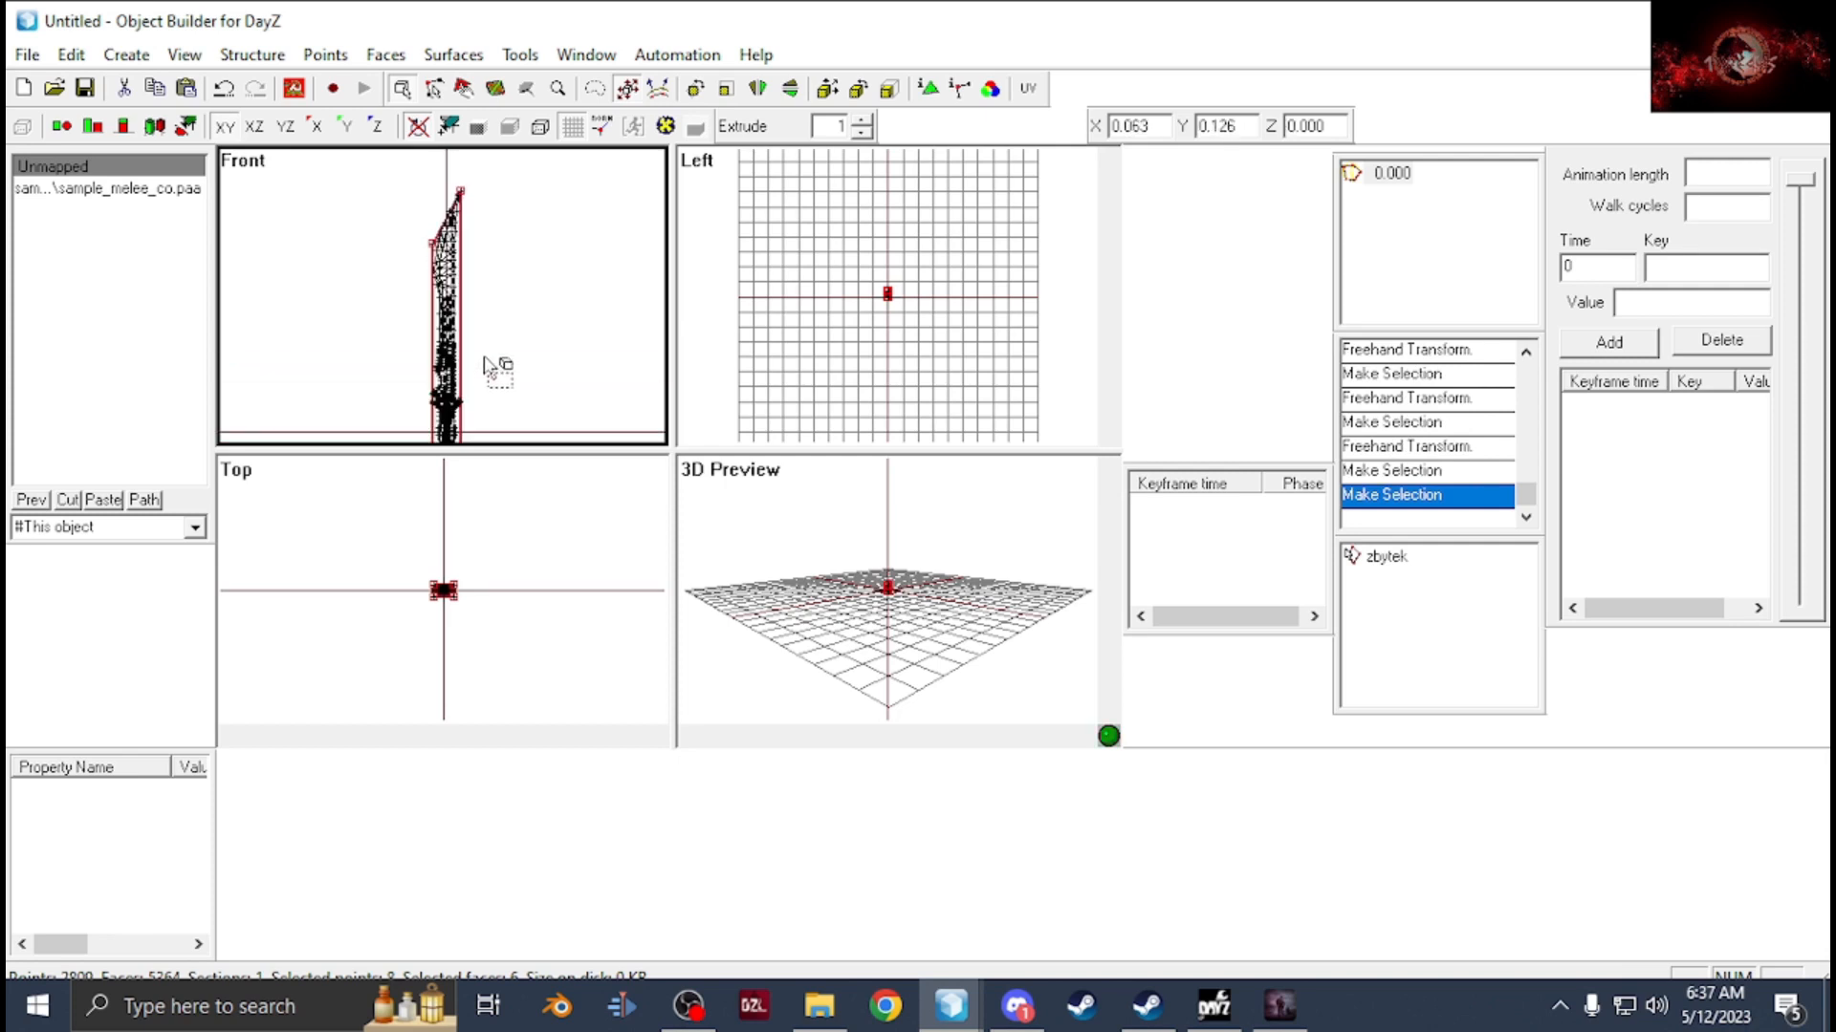
{"action": "key", "text": "Delete"}
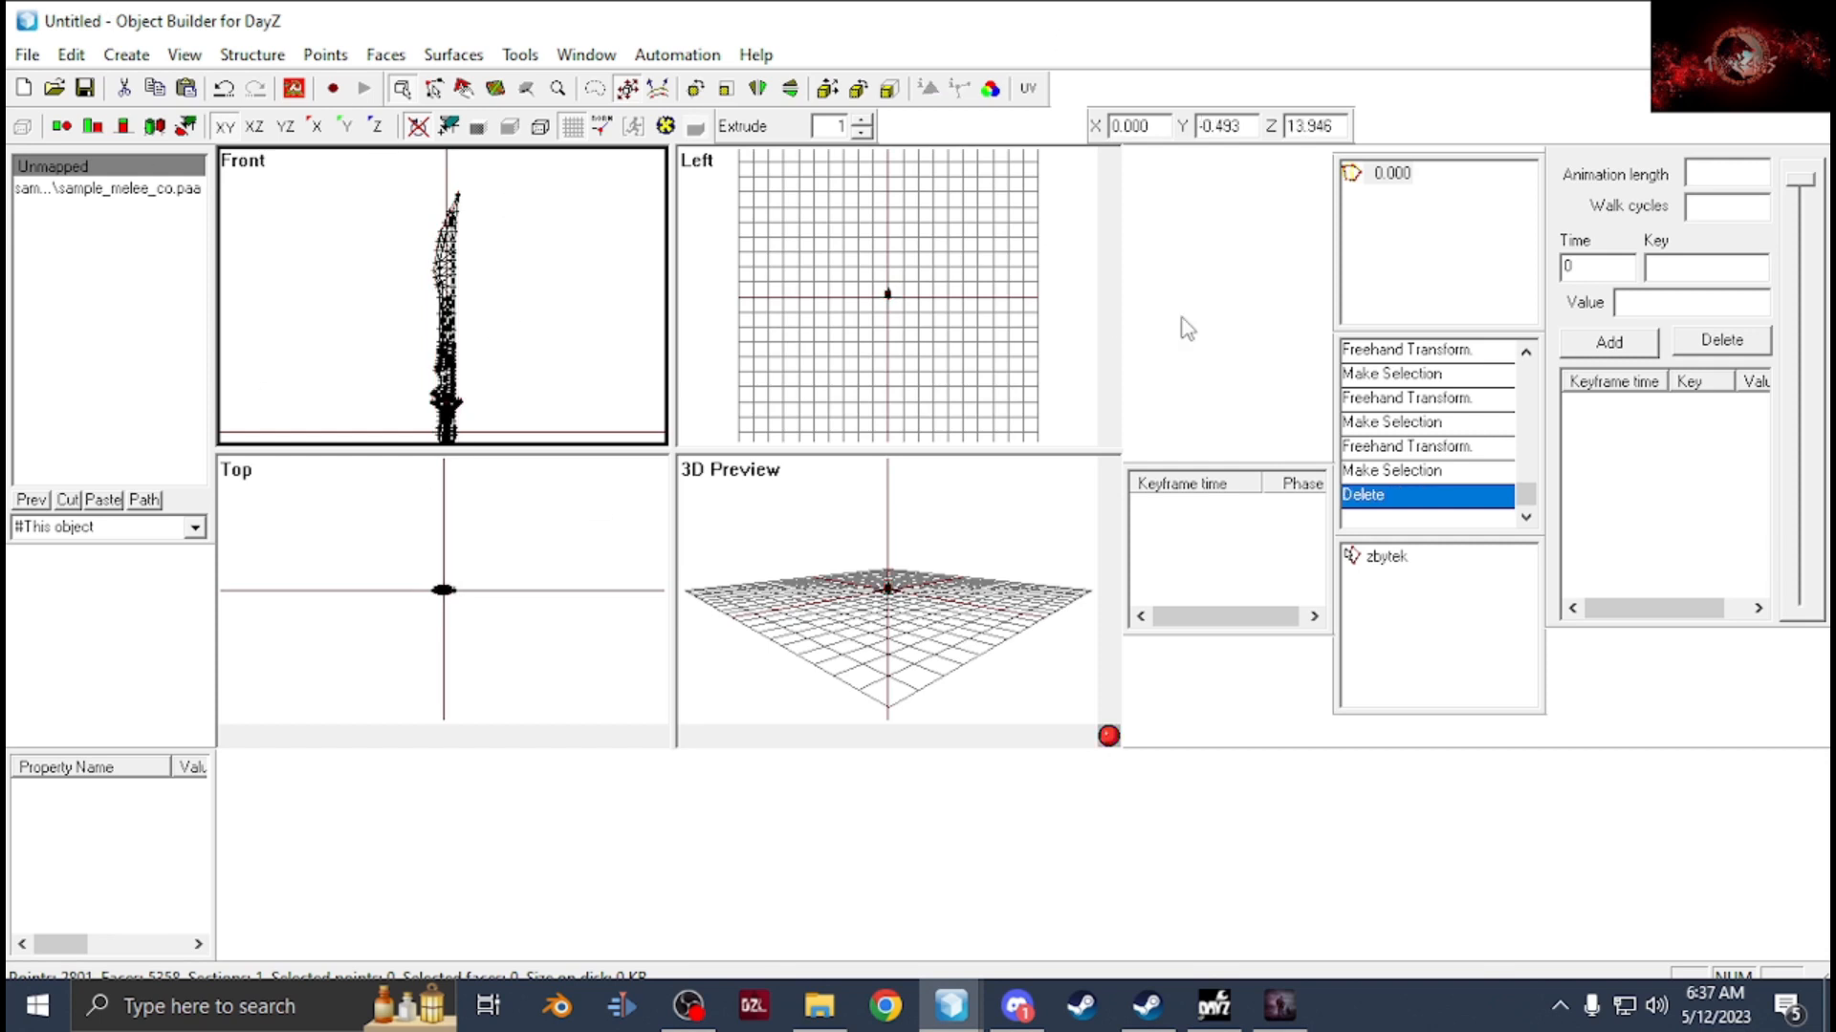
Add a new LOD, change its type to Geometry, and paste the cut box into it.
{"action": "right_click", "coordinate": [1420, 216]}
{"action": "left_click", "coordinate": [1508, 239]}
{"action": "right_click", "coordinate": [1369, 202]}
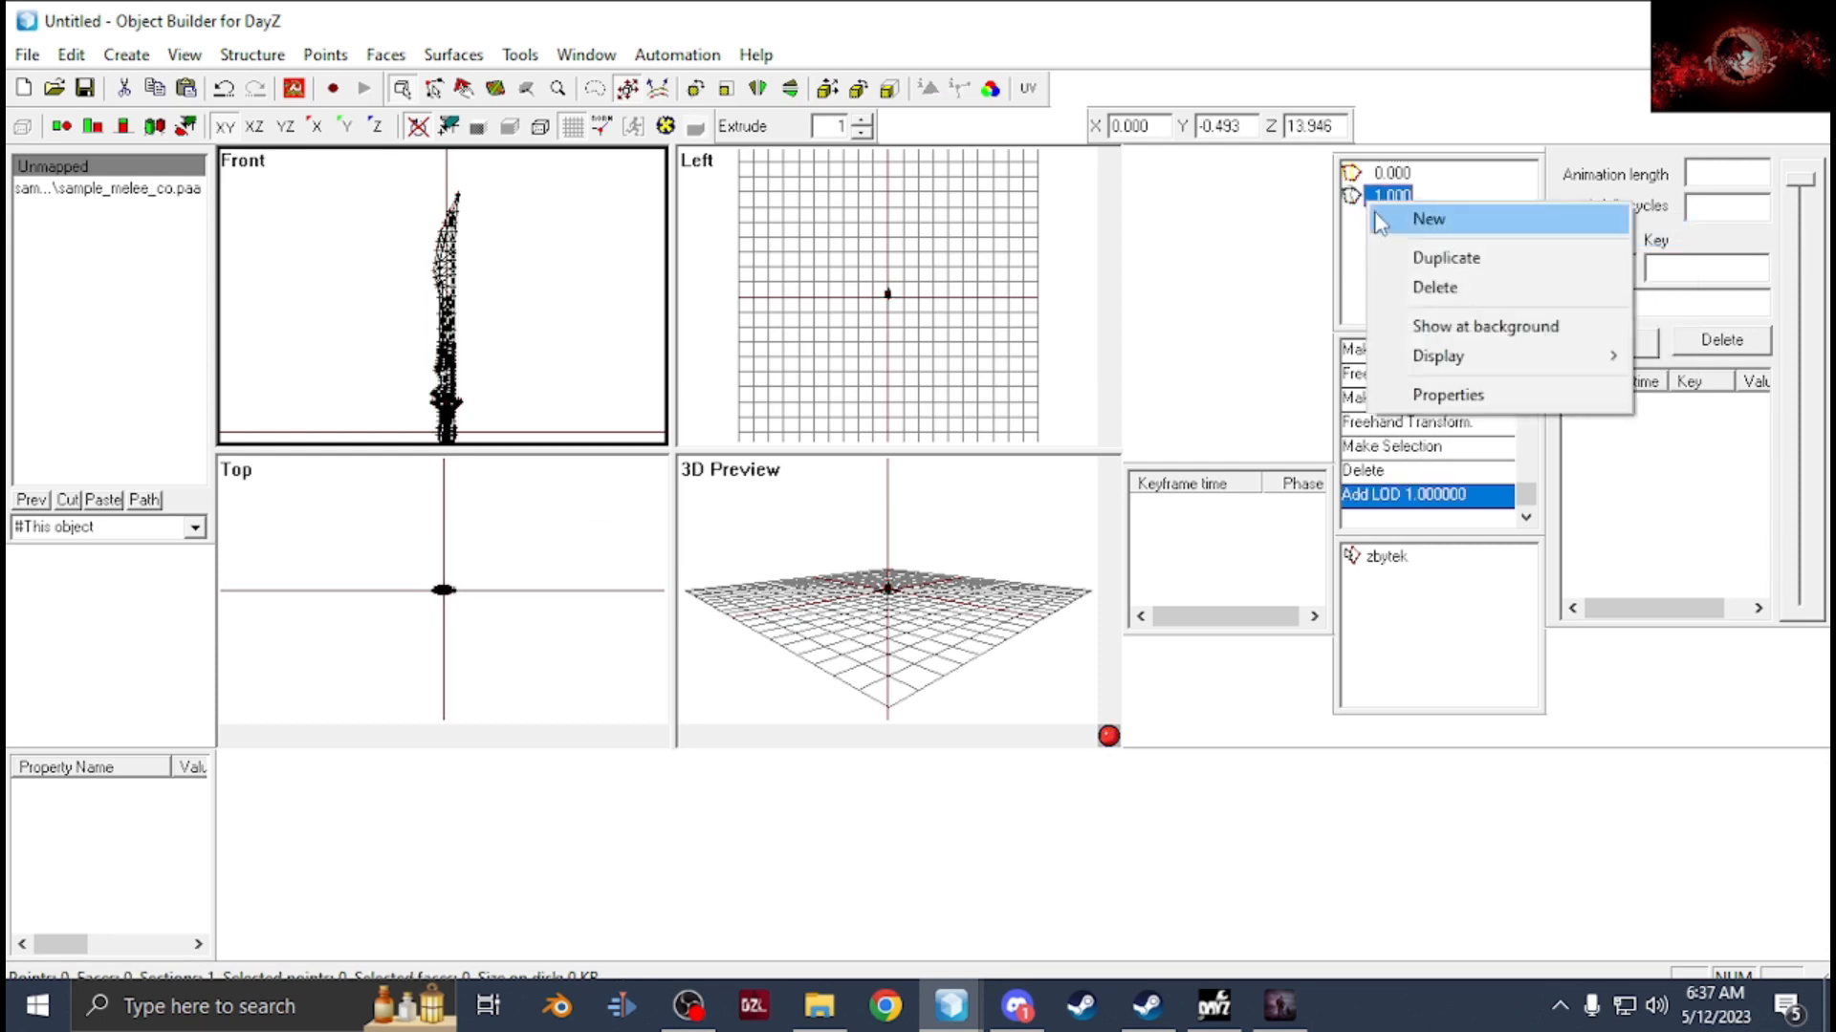
{"action": "left_click", "coordinate": [1448, 395]}
{"action": "key", "text": "Escape"}
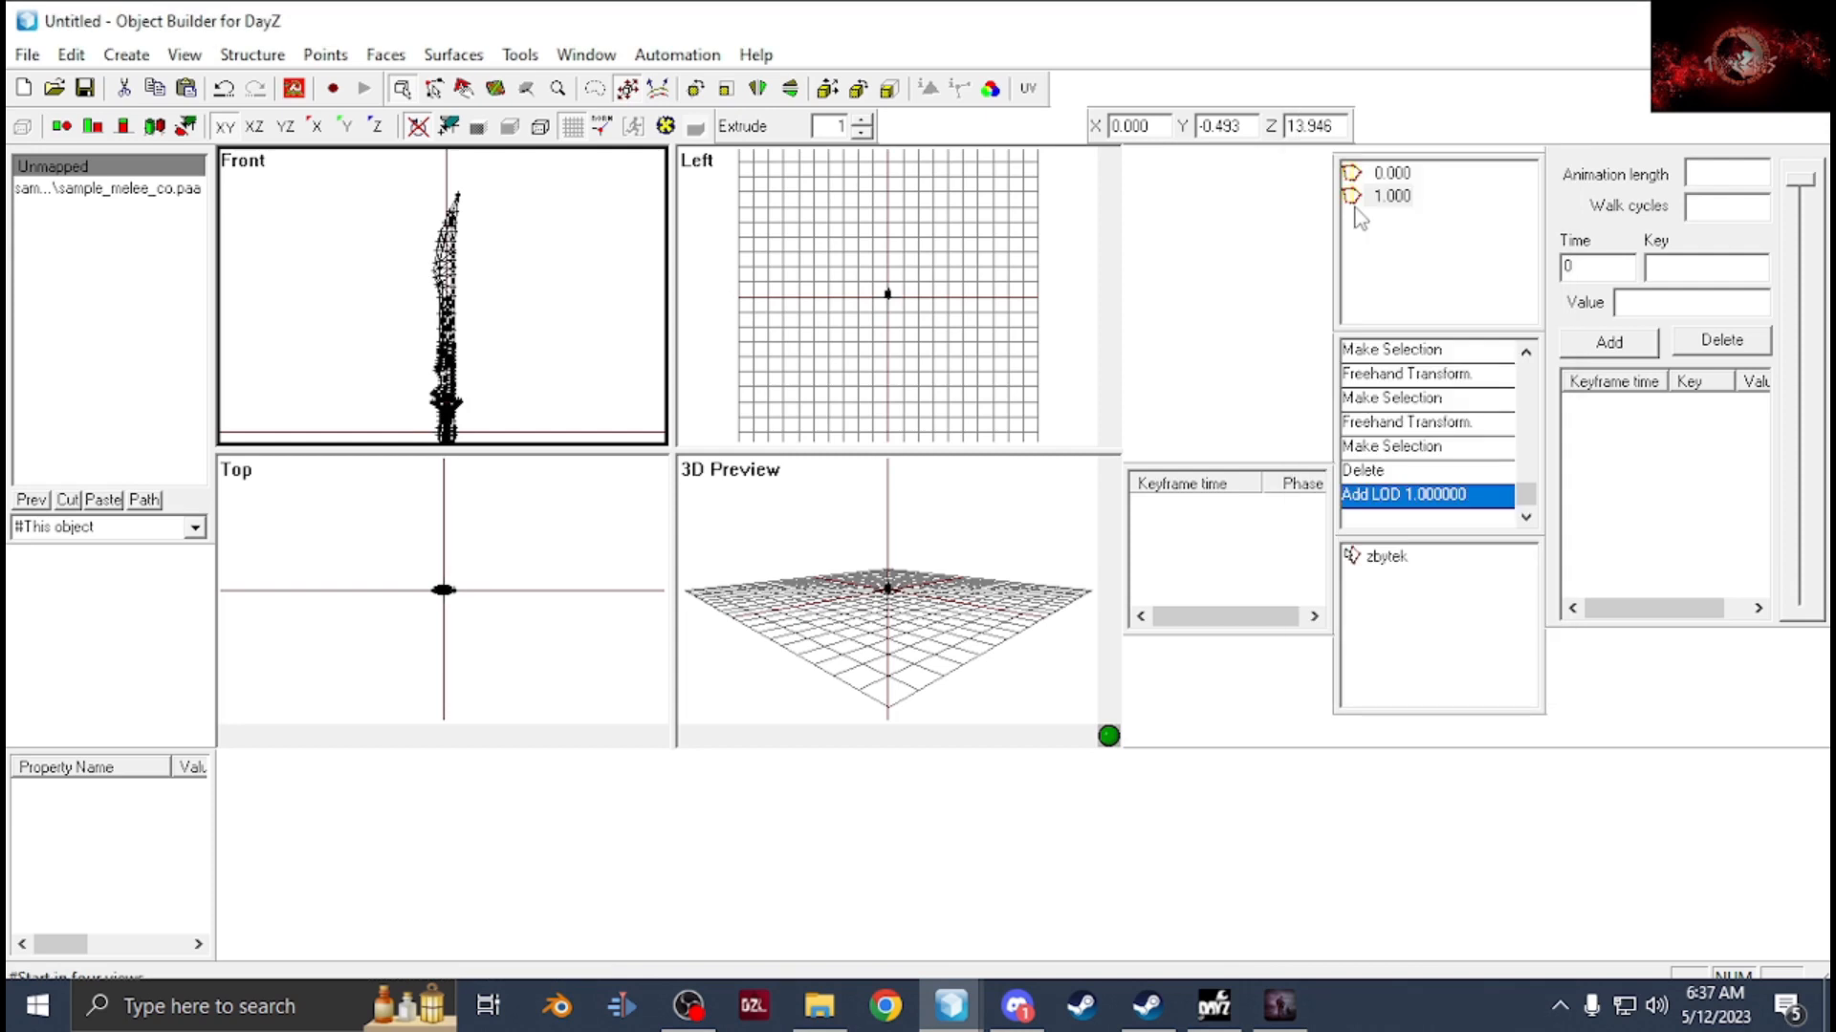
{"action": "key", "text": "ctrl+v"}
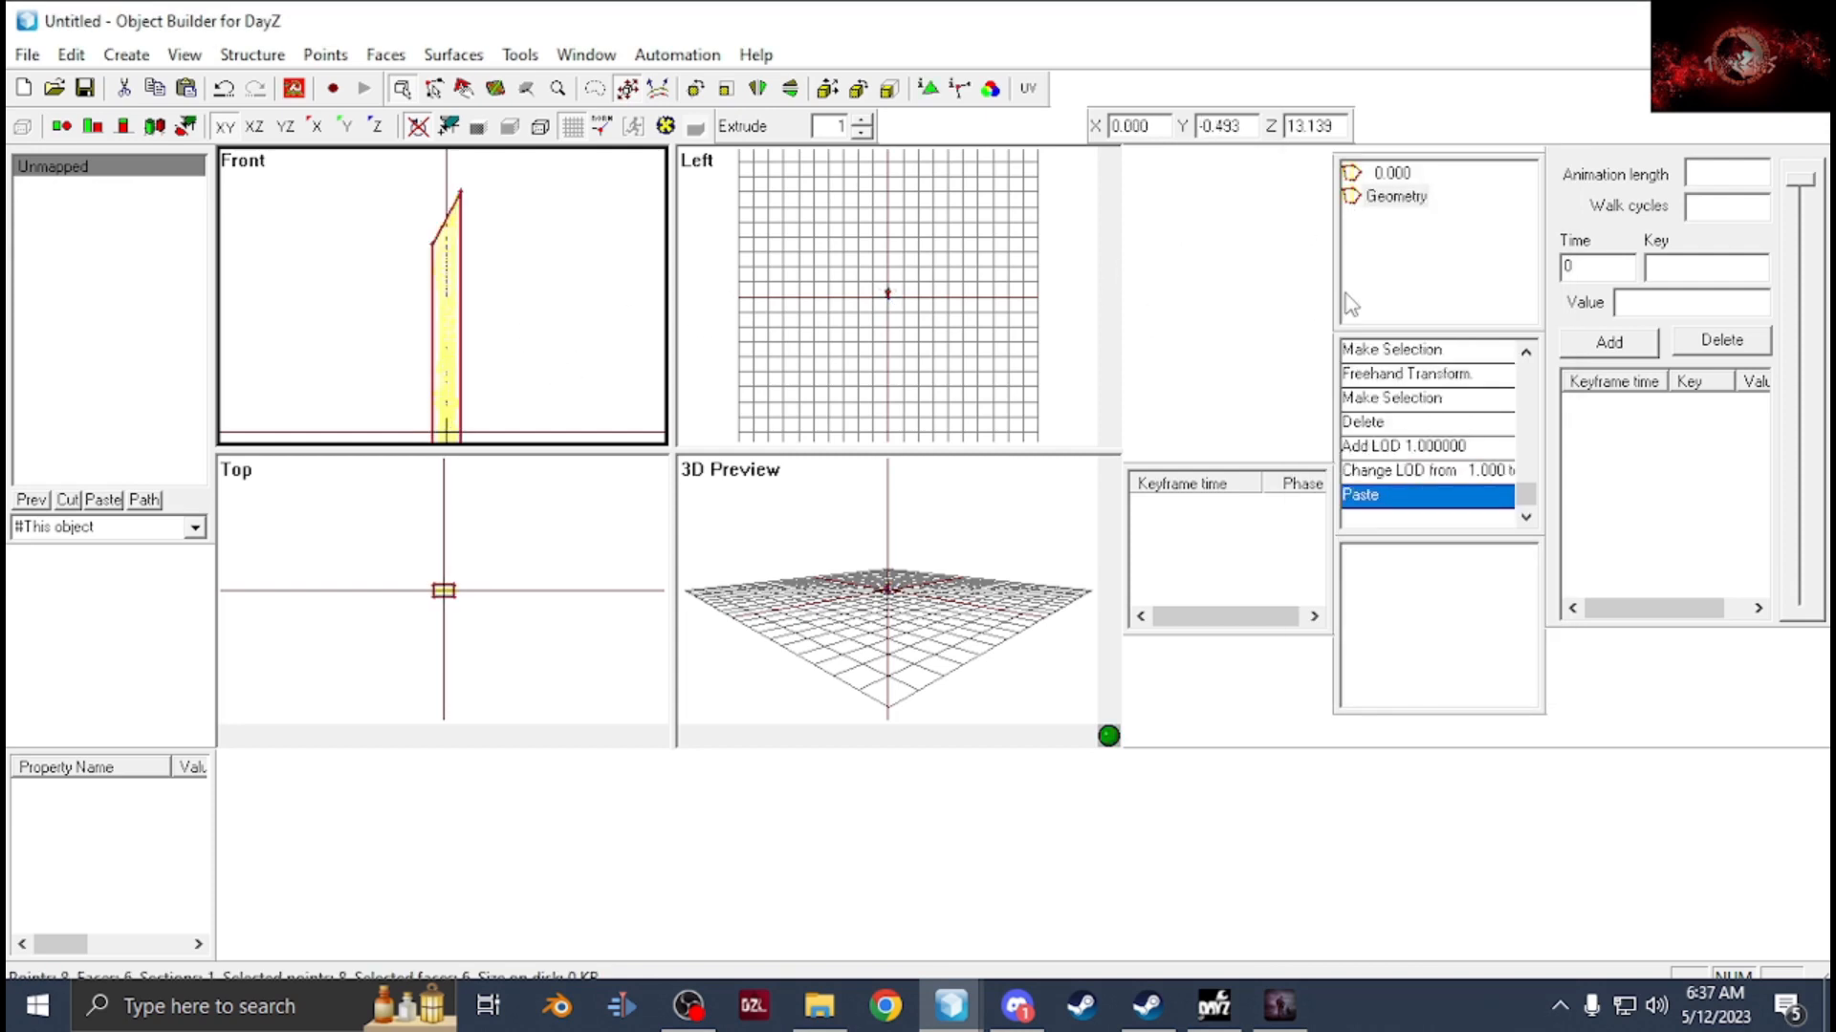
Compare the 0.000 and Geometry LODs and examine in the front view how the box encloses the knife shown in the background.
{"action": "left_click", "coordinate": [1392, 174]}
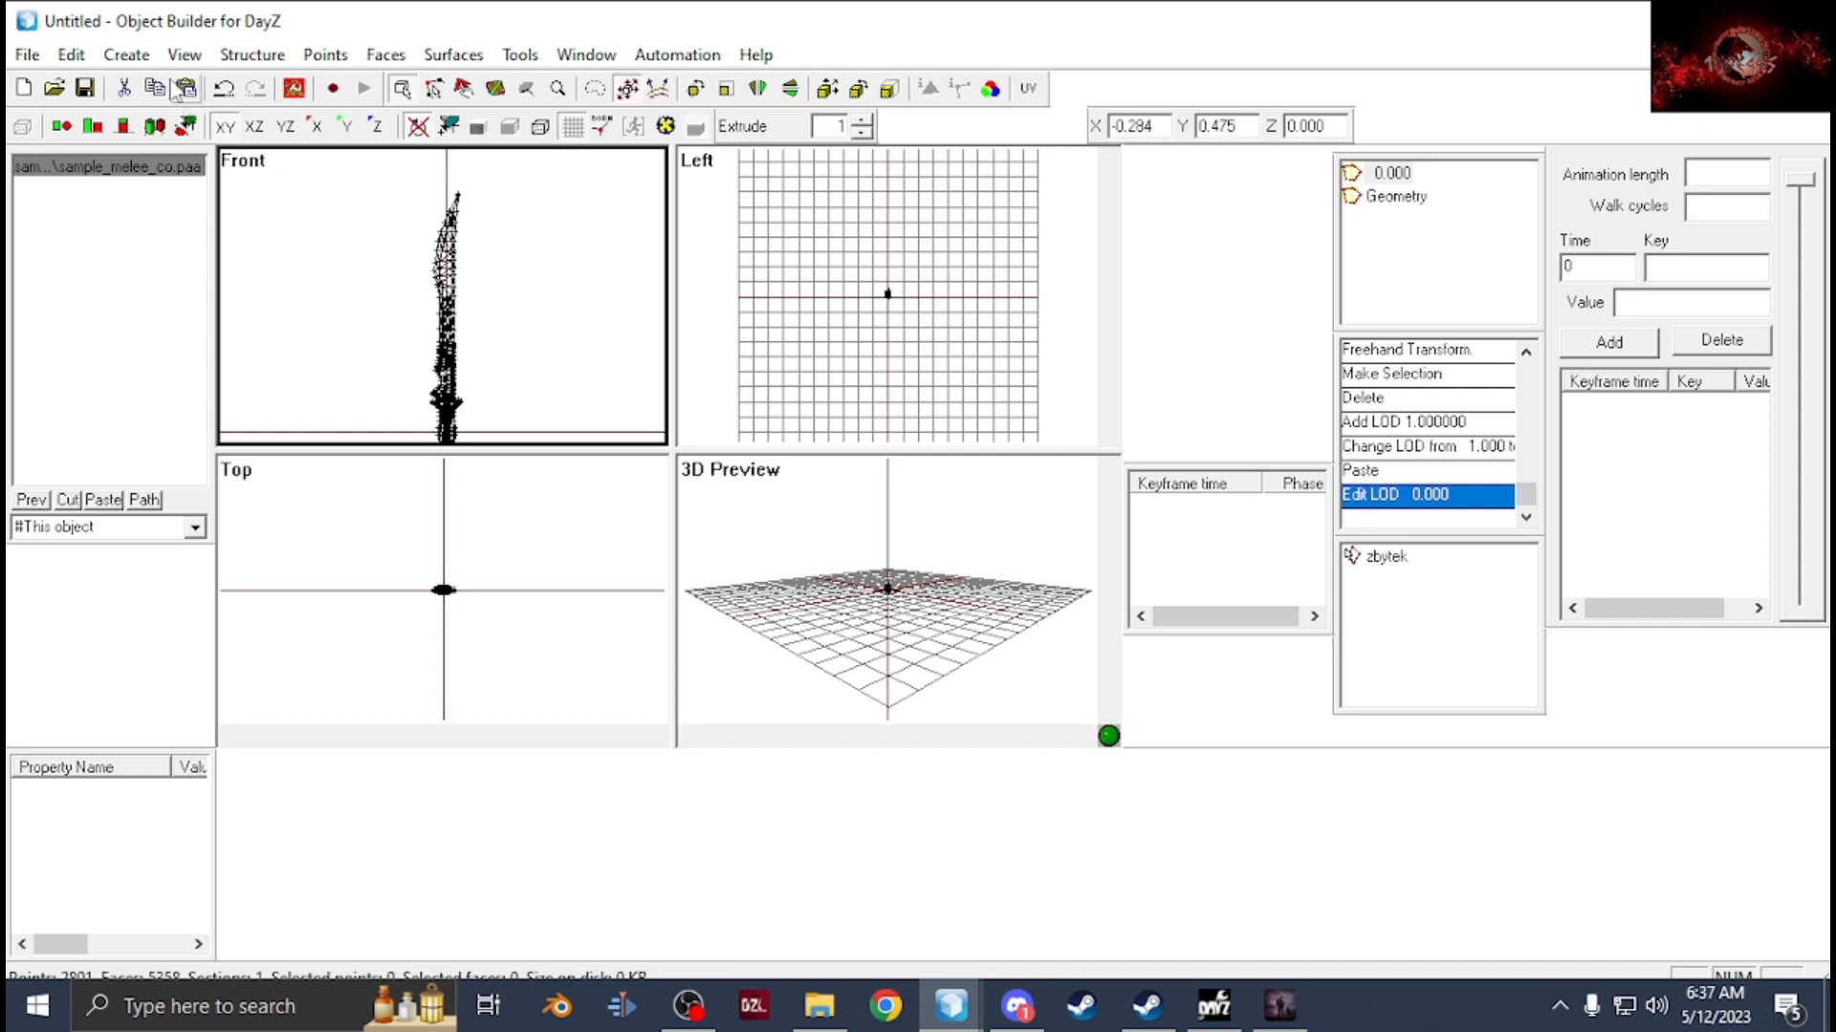
{"action": "left_click", "coordinate": [124, 54]}
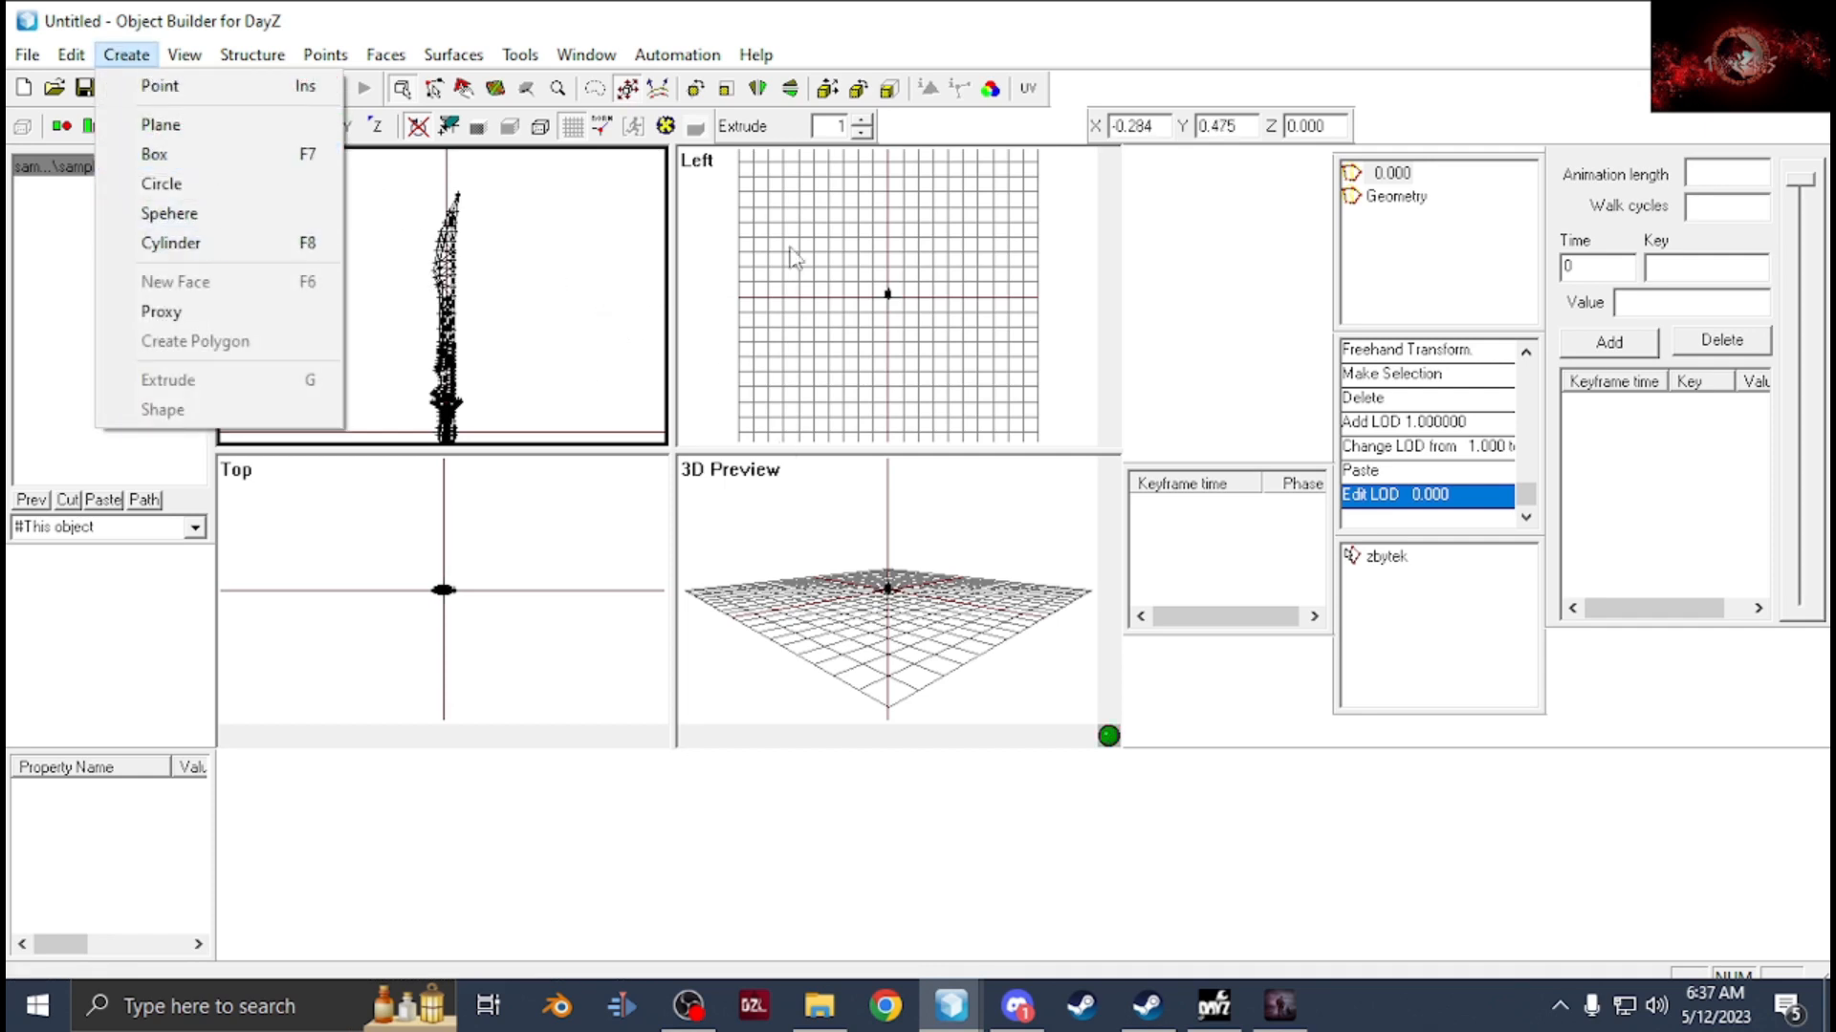
{"action": "left_click", "coordinate": [1380, 231]}
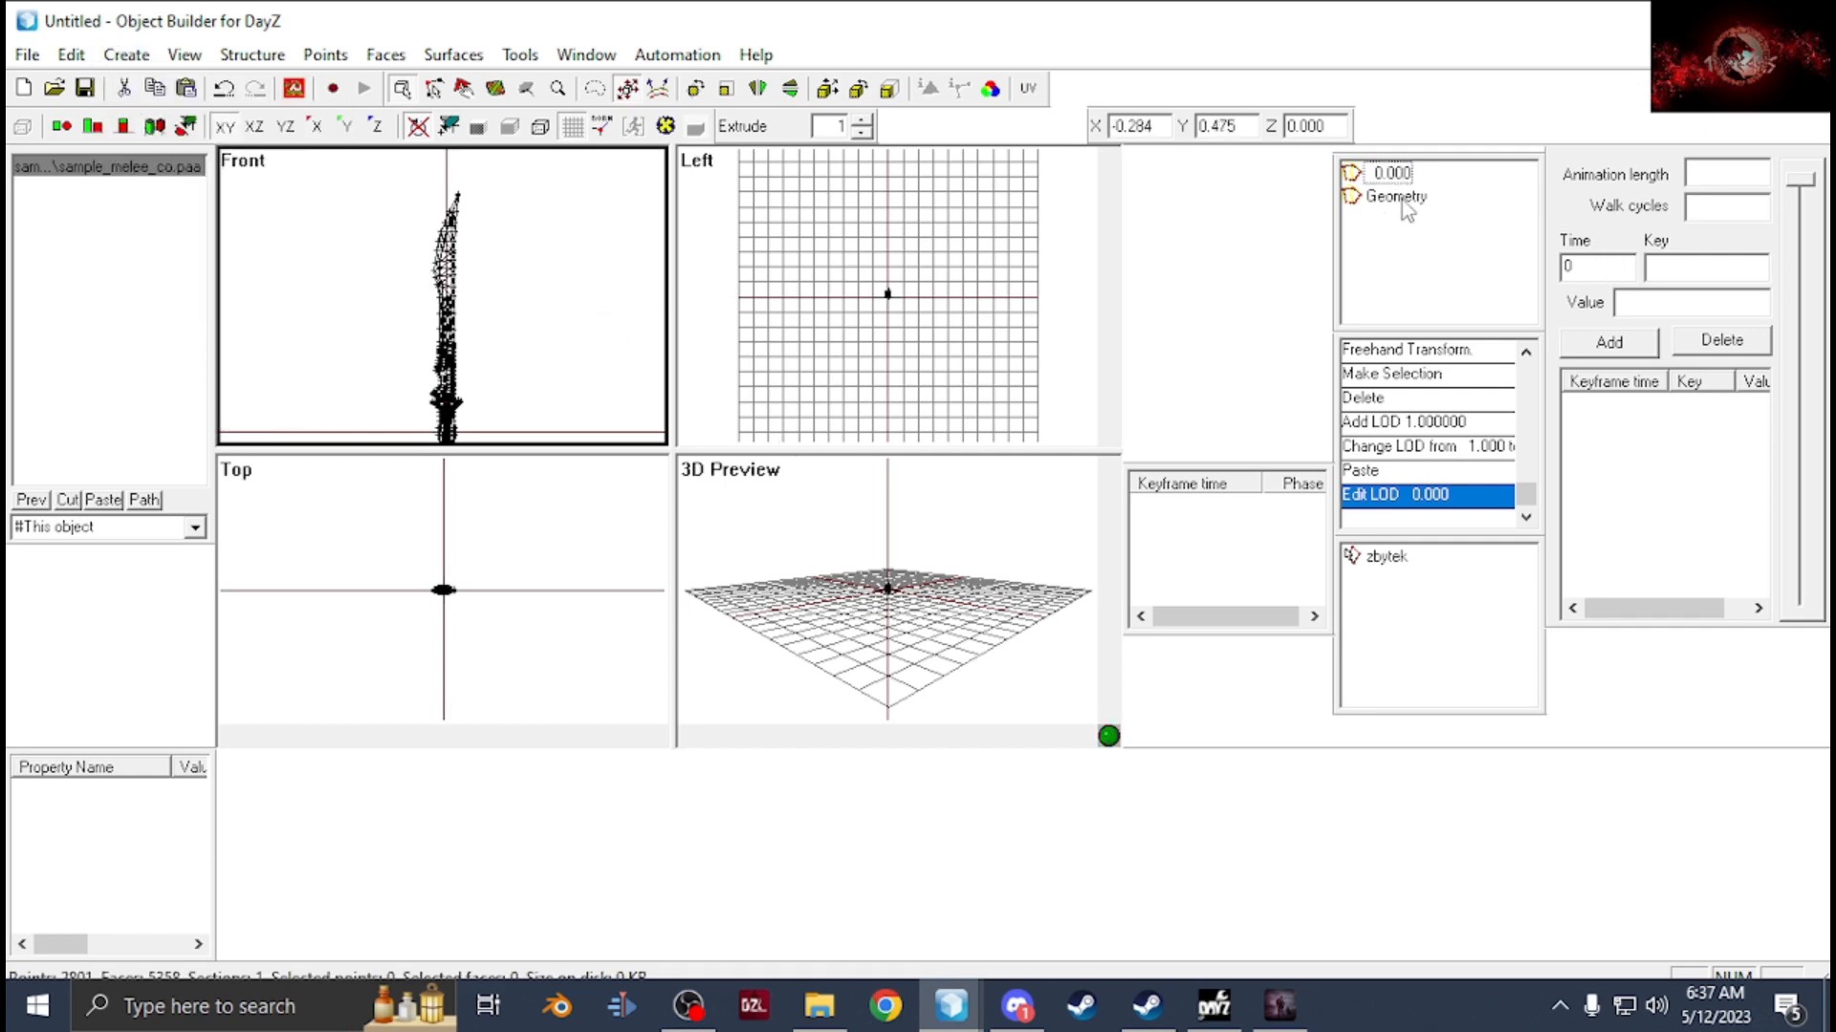
{"action": "left_click", "coordinate": [1401, 199]}
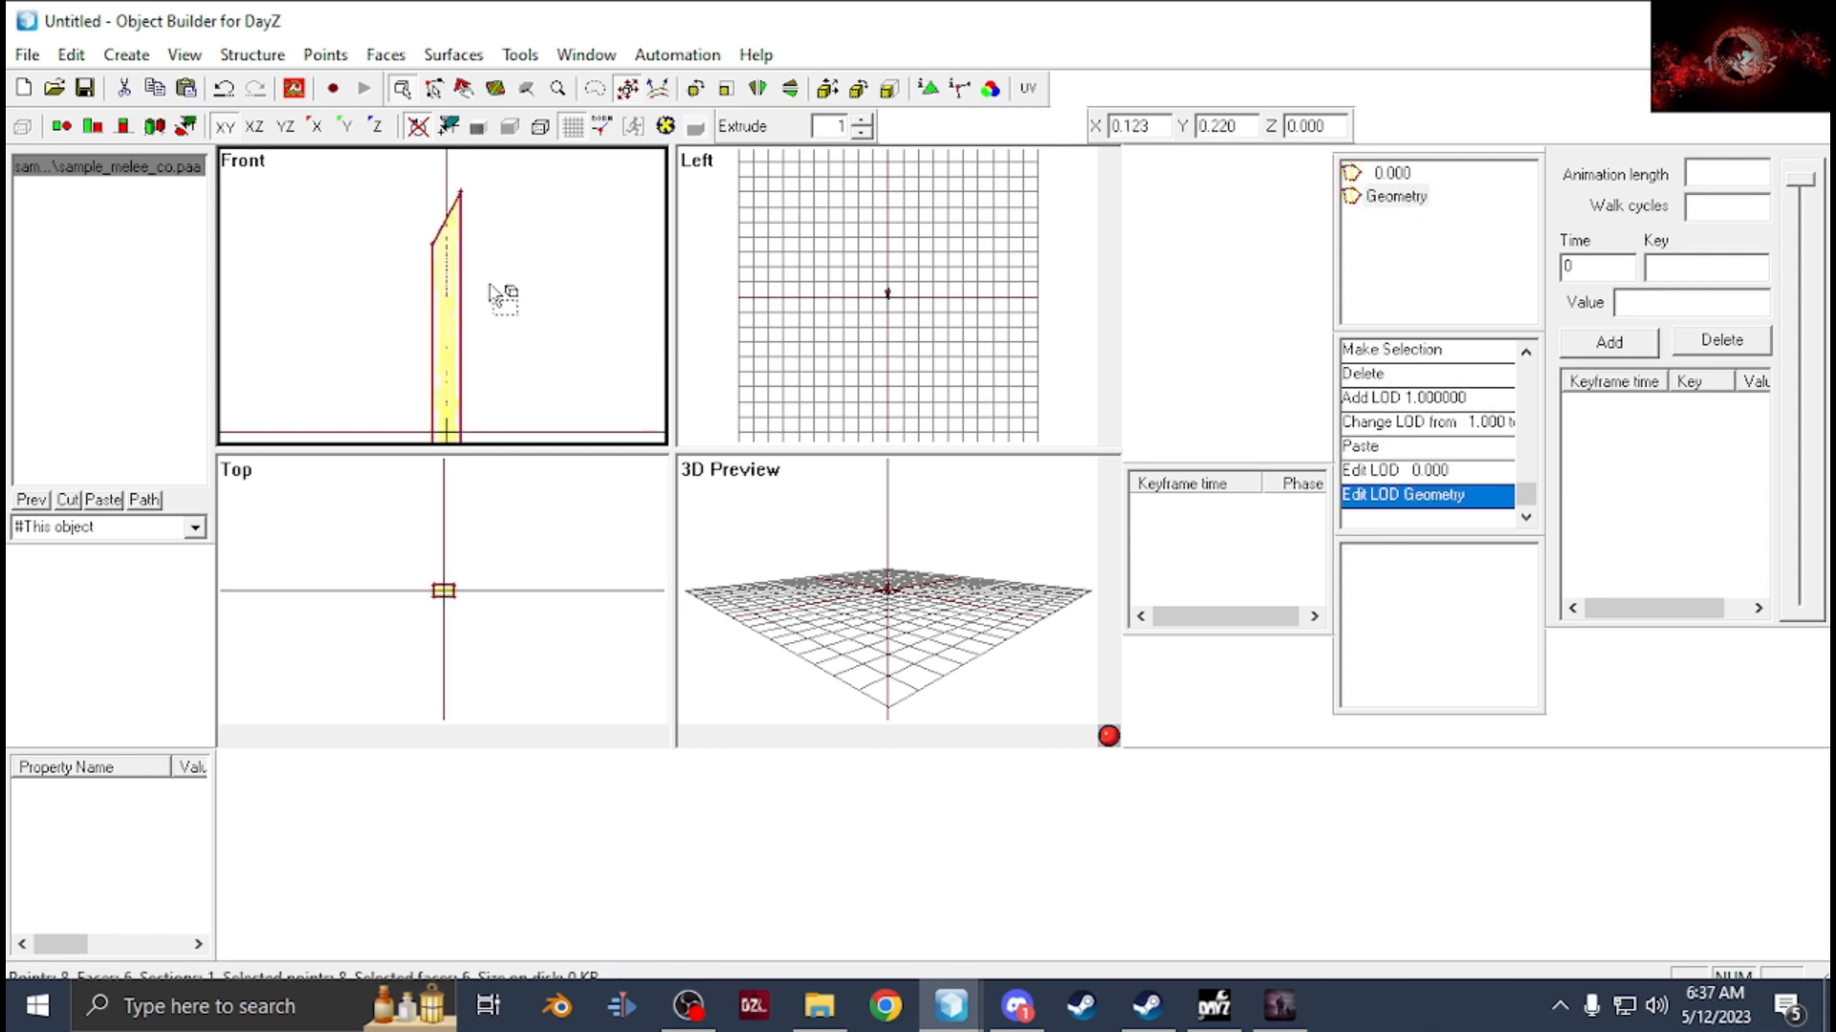
{"action": "scroll", "coordinate": [443, 286], "scroll_direction": "down", "scroll_amount": 3}
{"action": "scroll", "coordinate": [439, 287], "scroll_direction": "up", "scroll_amount": 4}
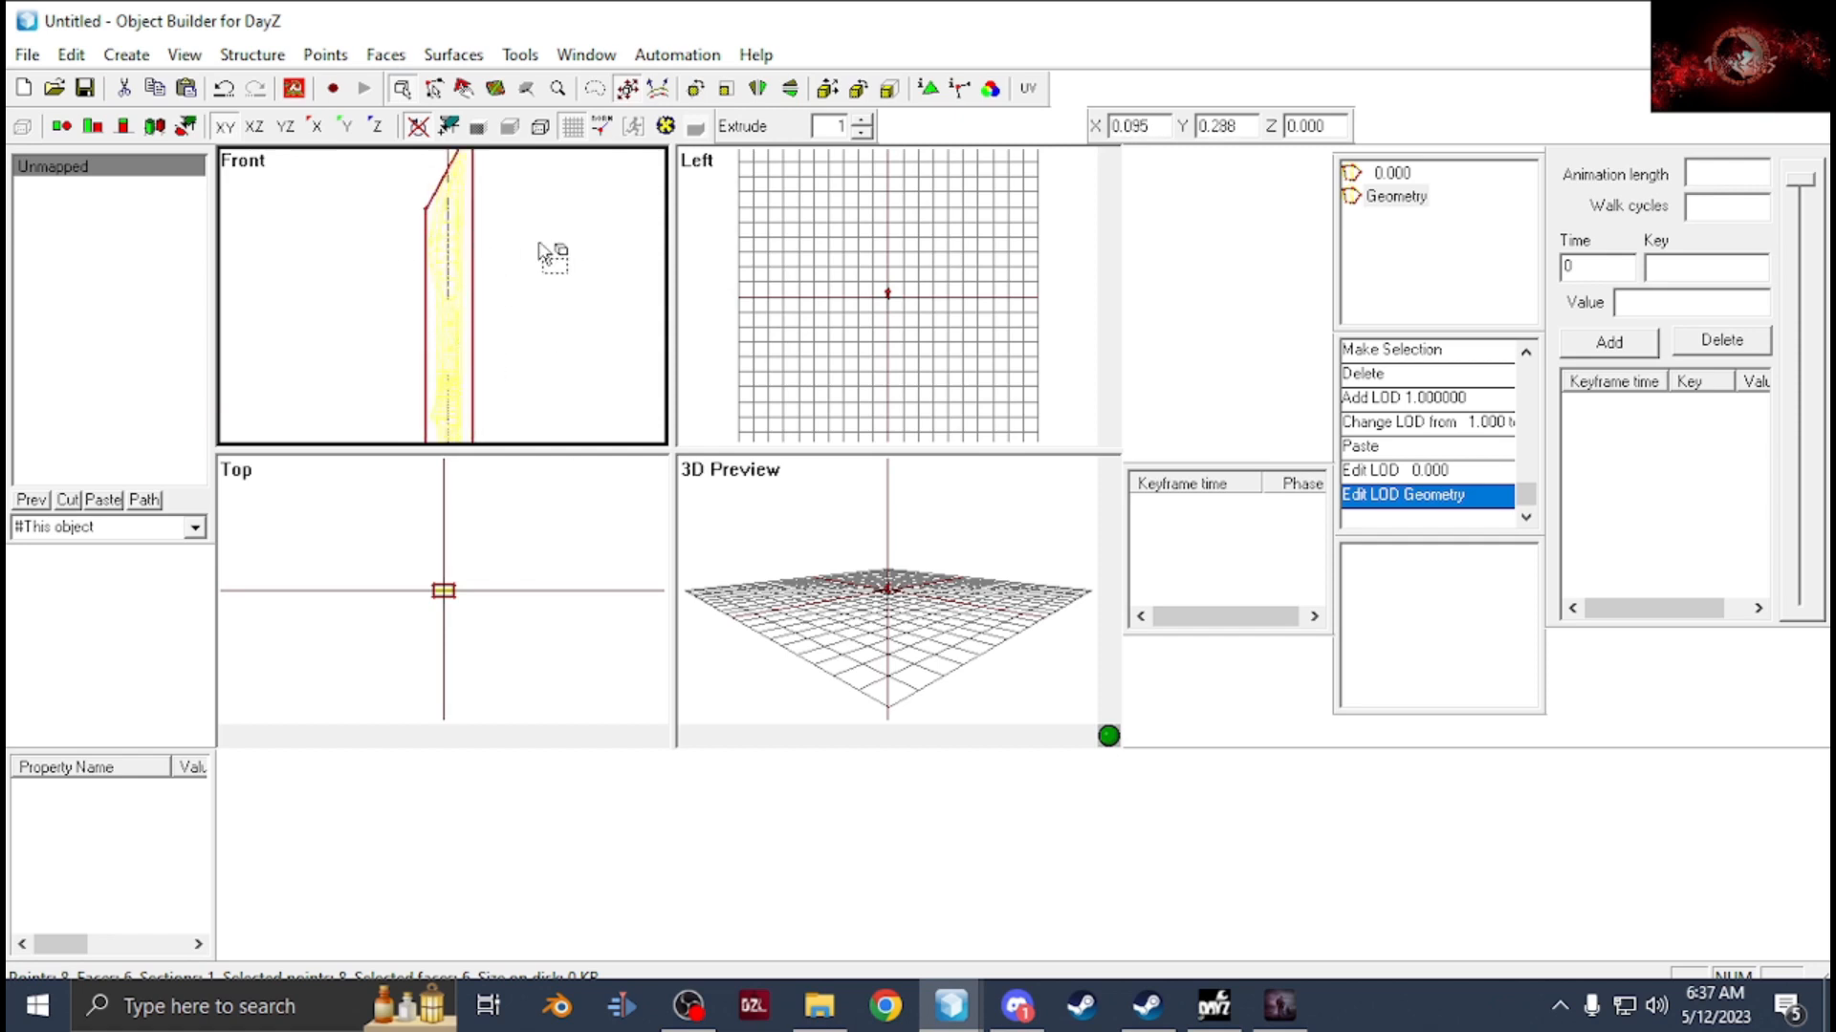
{"action": "scroll", "coordinate": [529, 304], "scroll_direction": "down", "scroll_amount": 1}
{"action": "scroll", "coordinate": [521, 296], "scroll_direction": "up", "scroll_amount": 1}
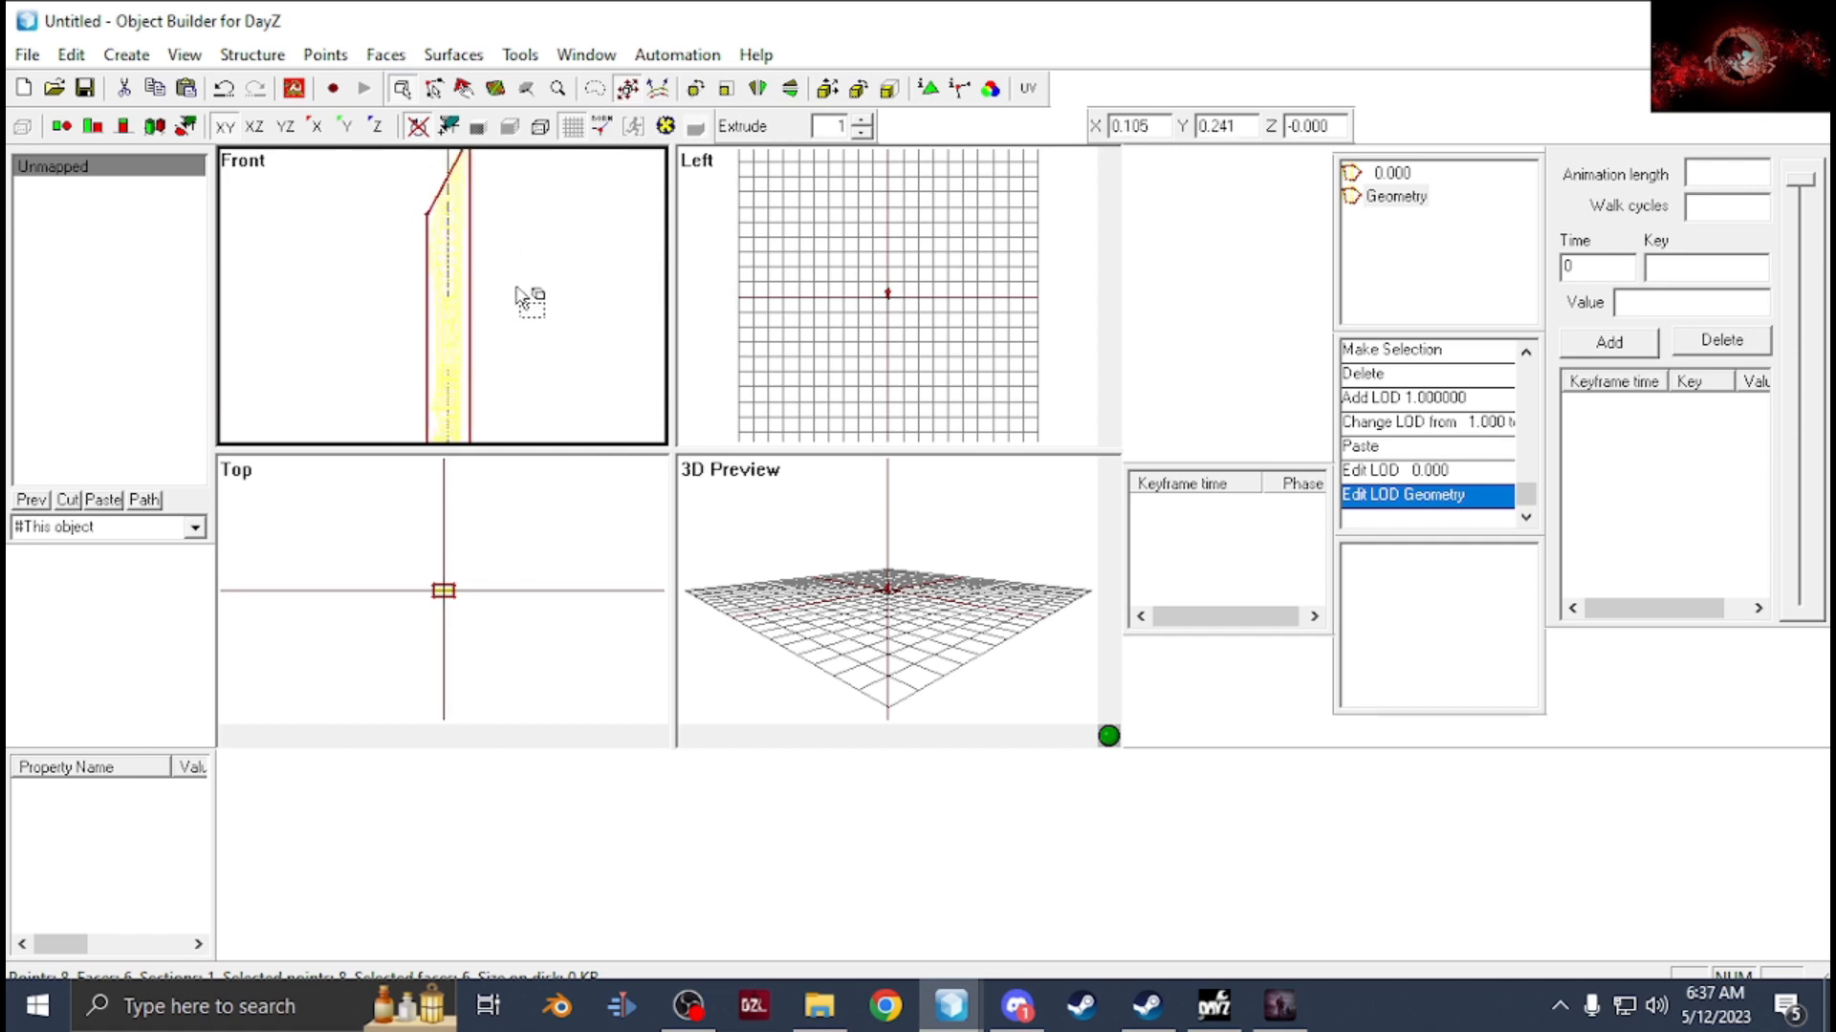
{"action": "scroll", "coordinate": [475, 319], "scroll_direction": "up", "scroll_amount": 2}
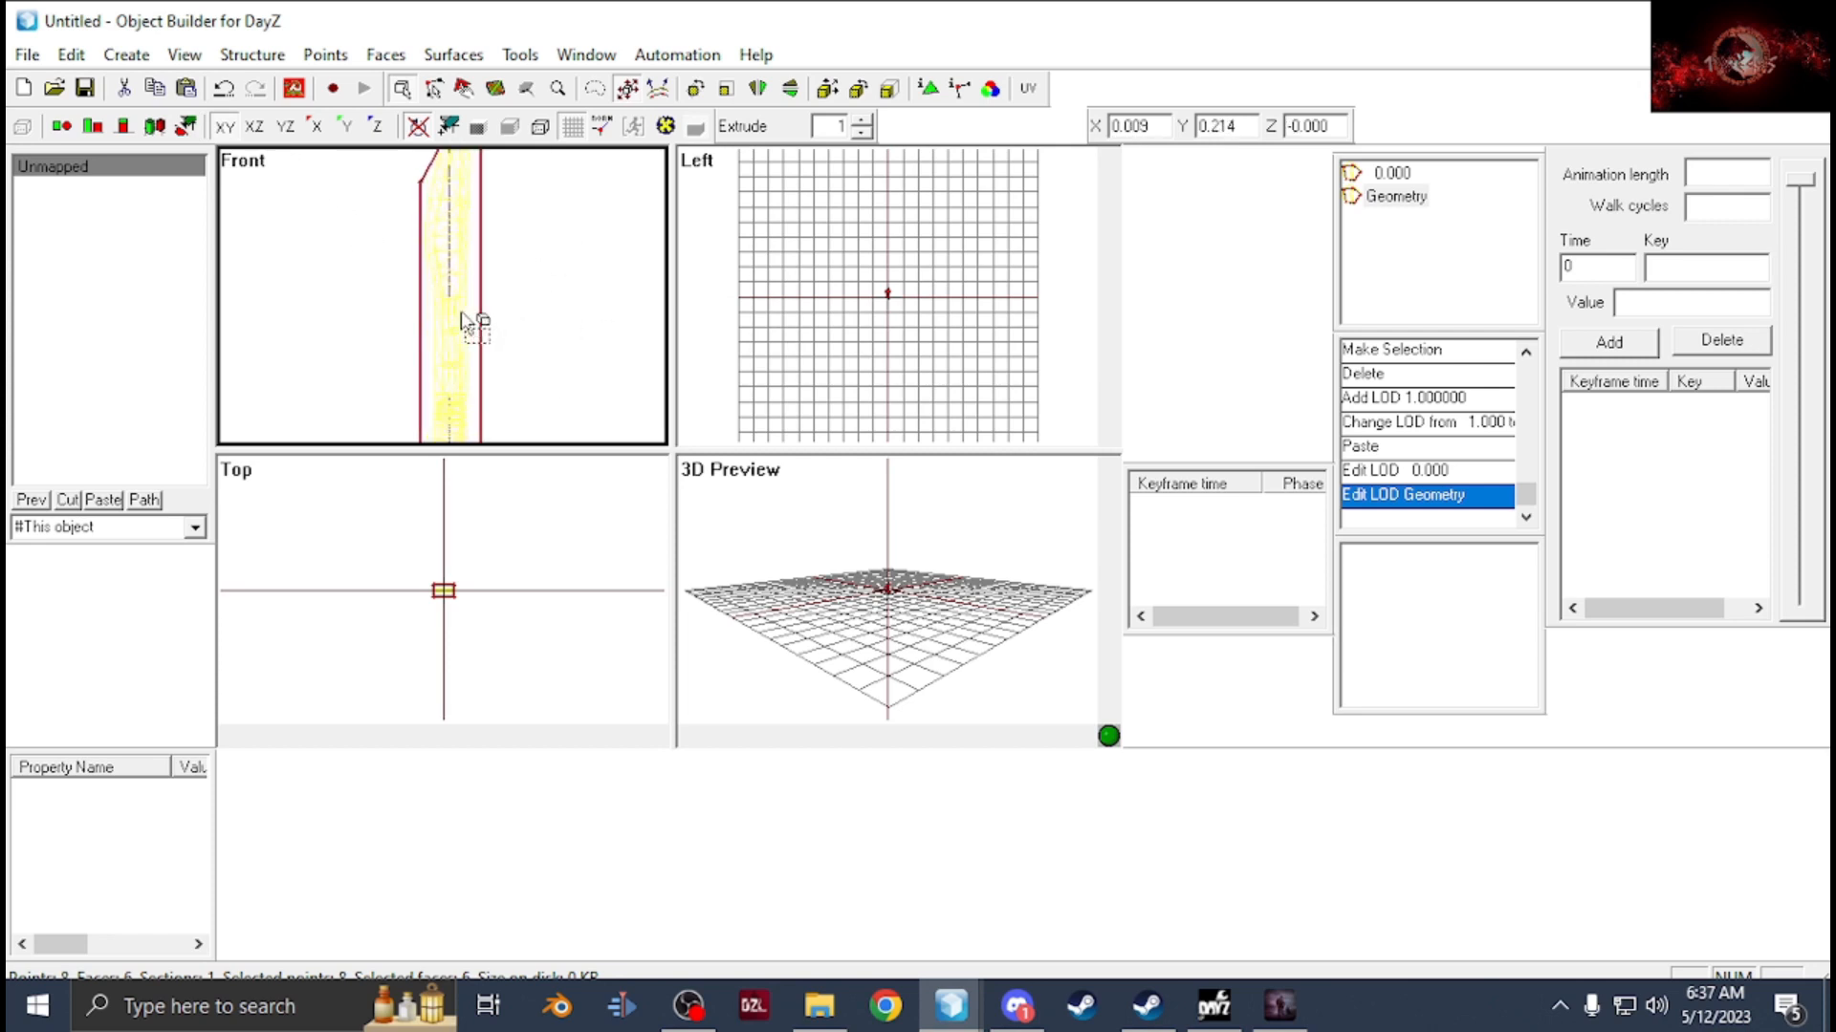
{"action": "scroll", "coordinate": [476, 319], "scroll_direction": "up", "scroll_amount": 4}
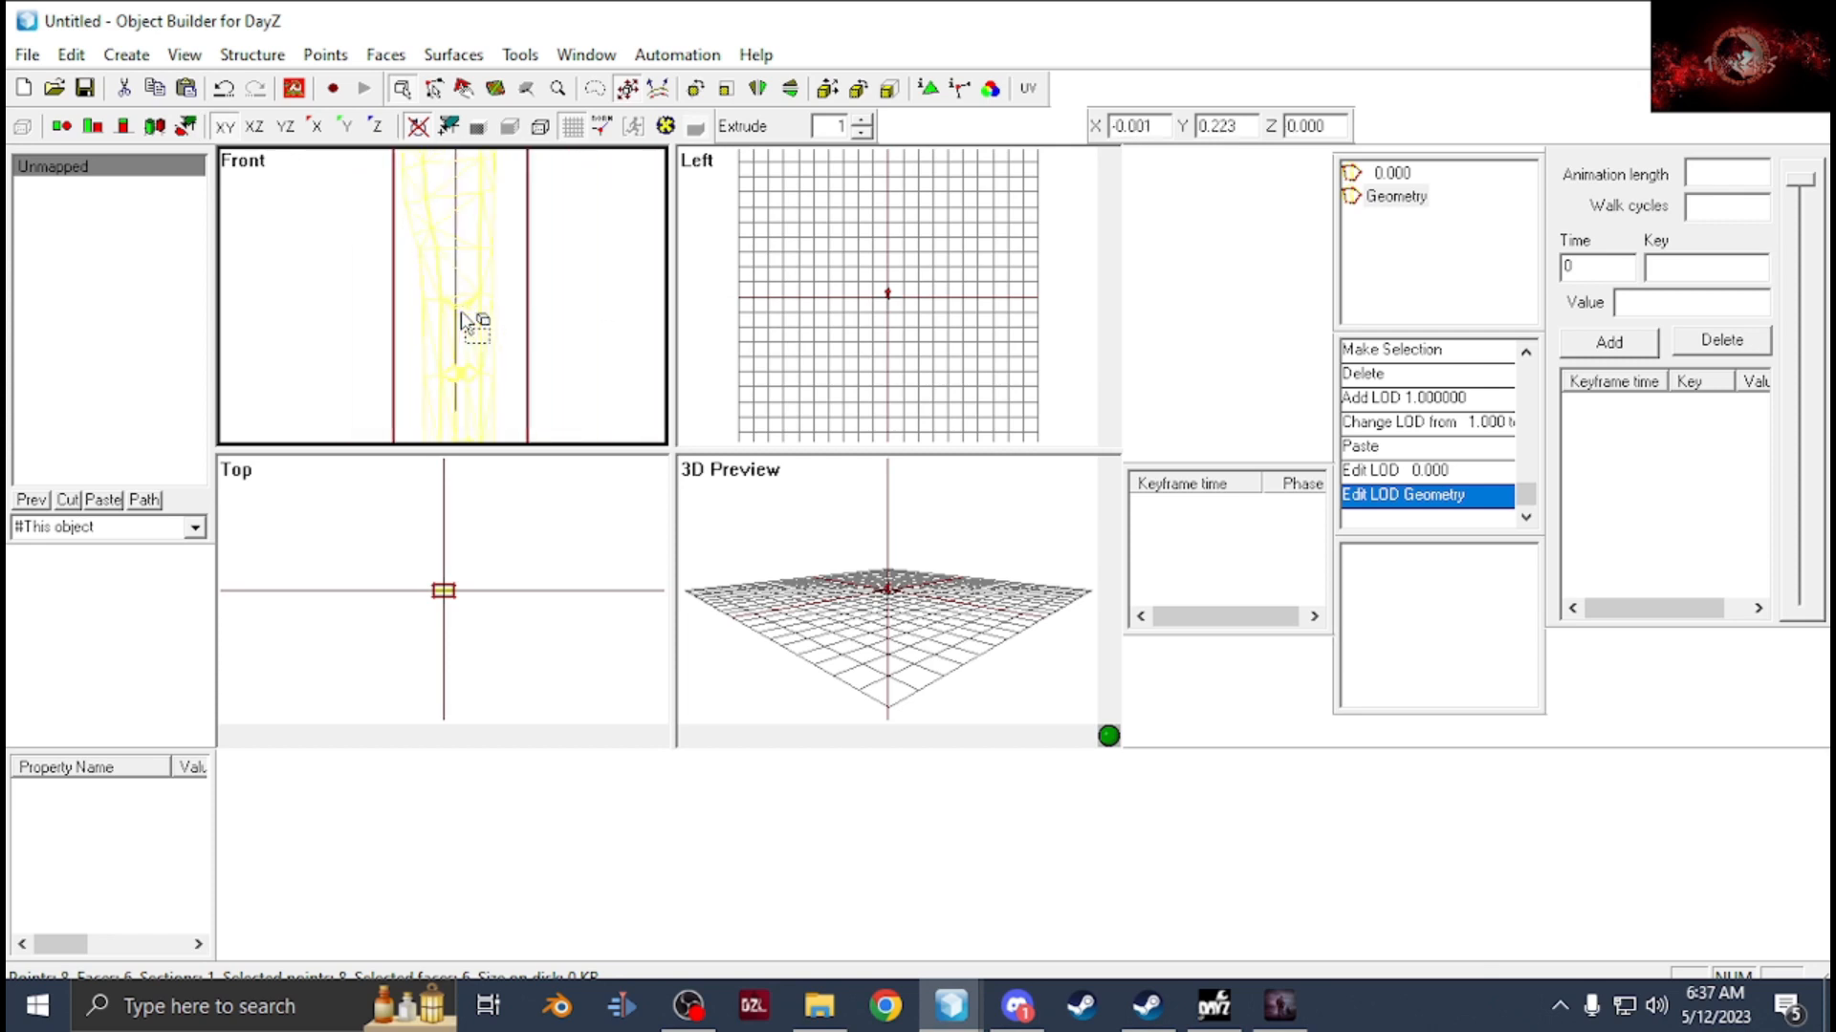
{"action": "scroll", "coordinate": [475, 320], "scroll_direction": "up", "scroll_amount": 1}
{"action": "scroll", "coordinate": [475, 320], "scroll_direction": "down", "scroll_amount": 3}
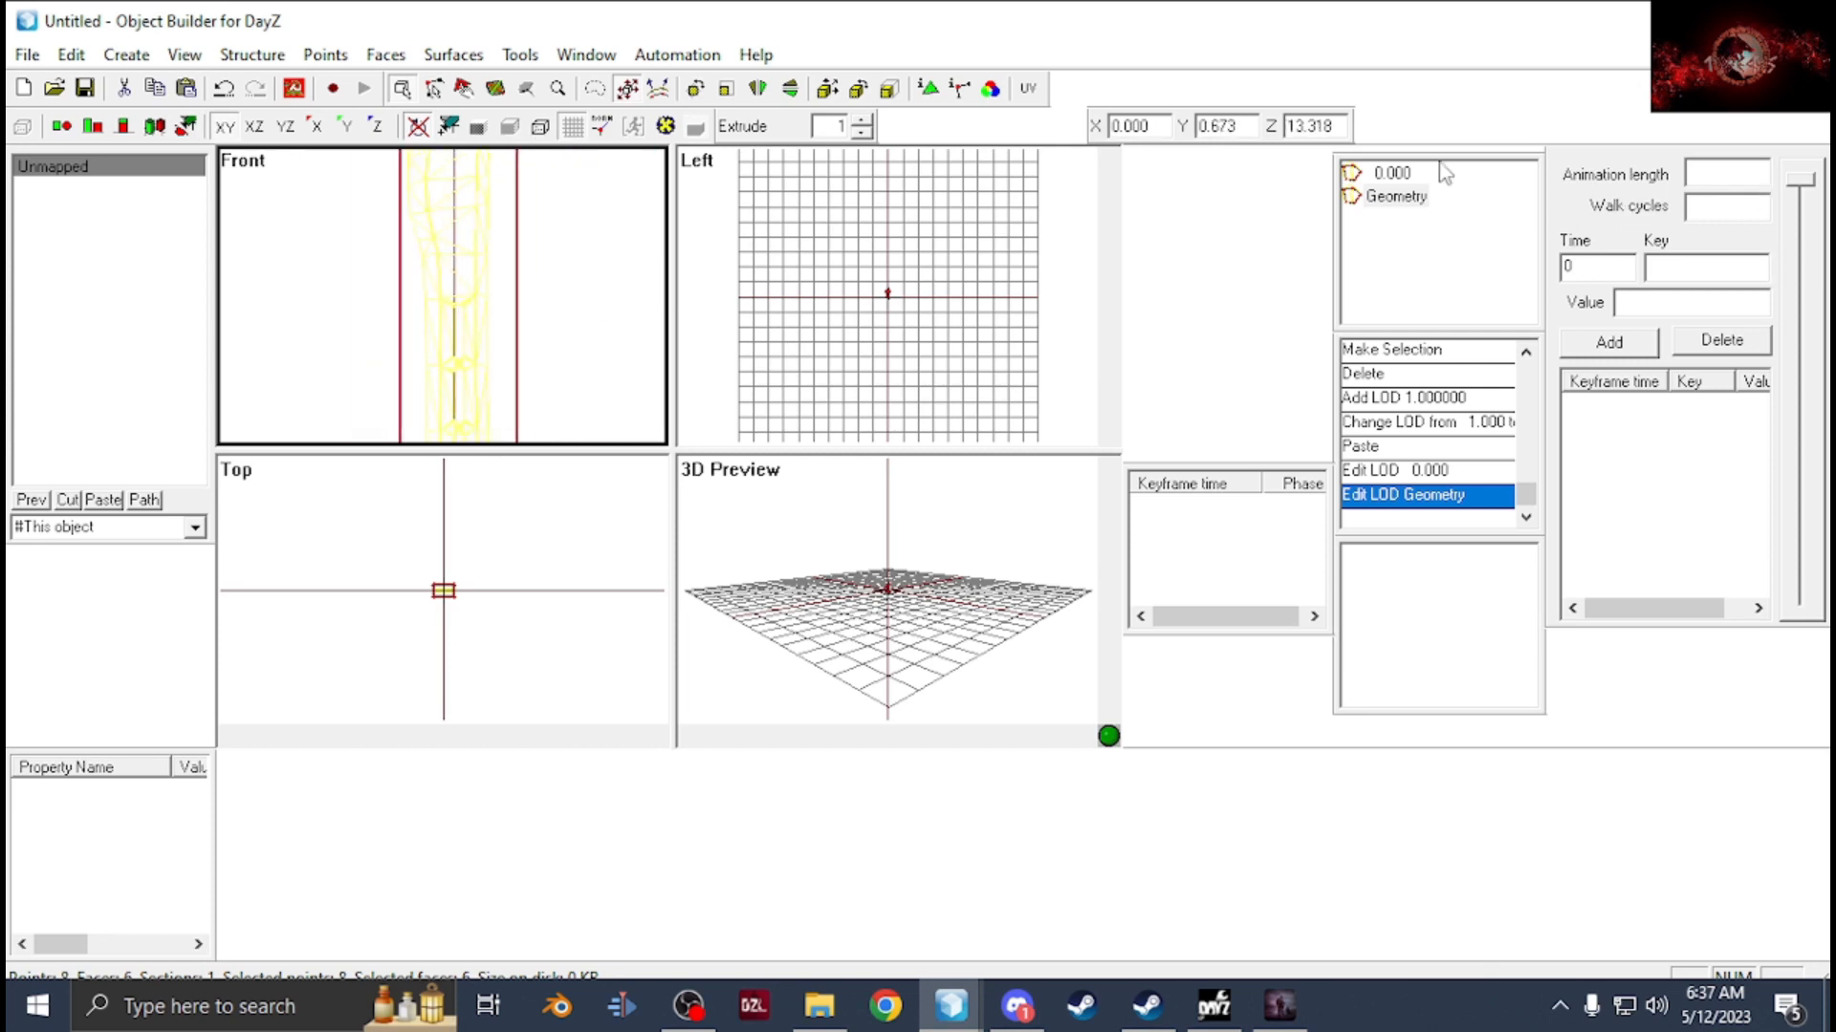
{"action": "scroll", "coordinate": [426, 330], "scroll_direction": "down", "scroll_amount": 4}
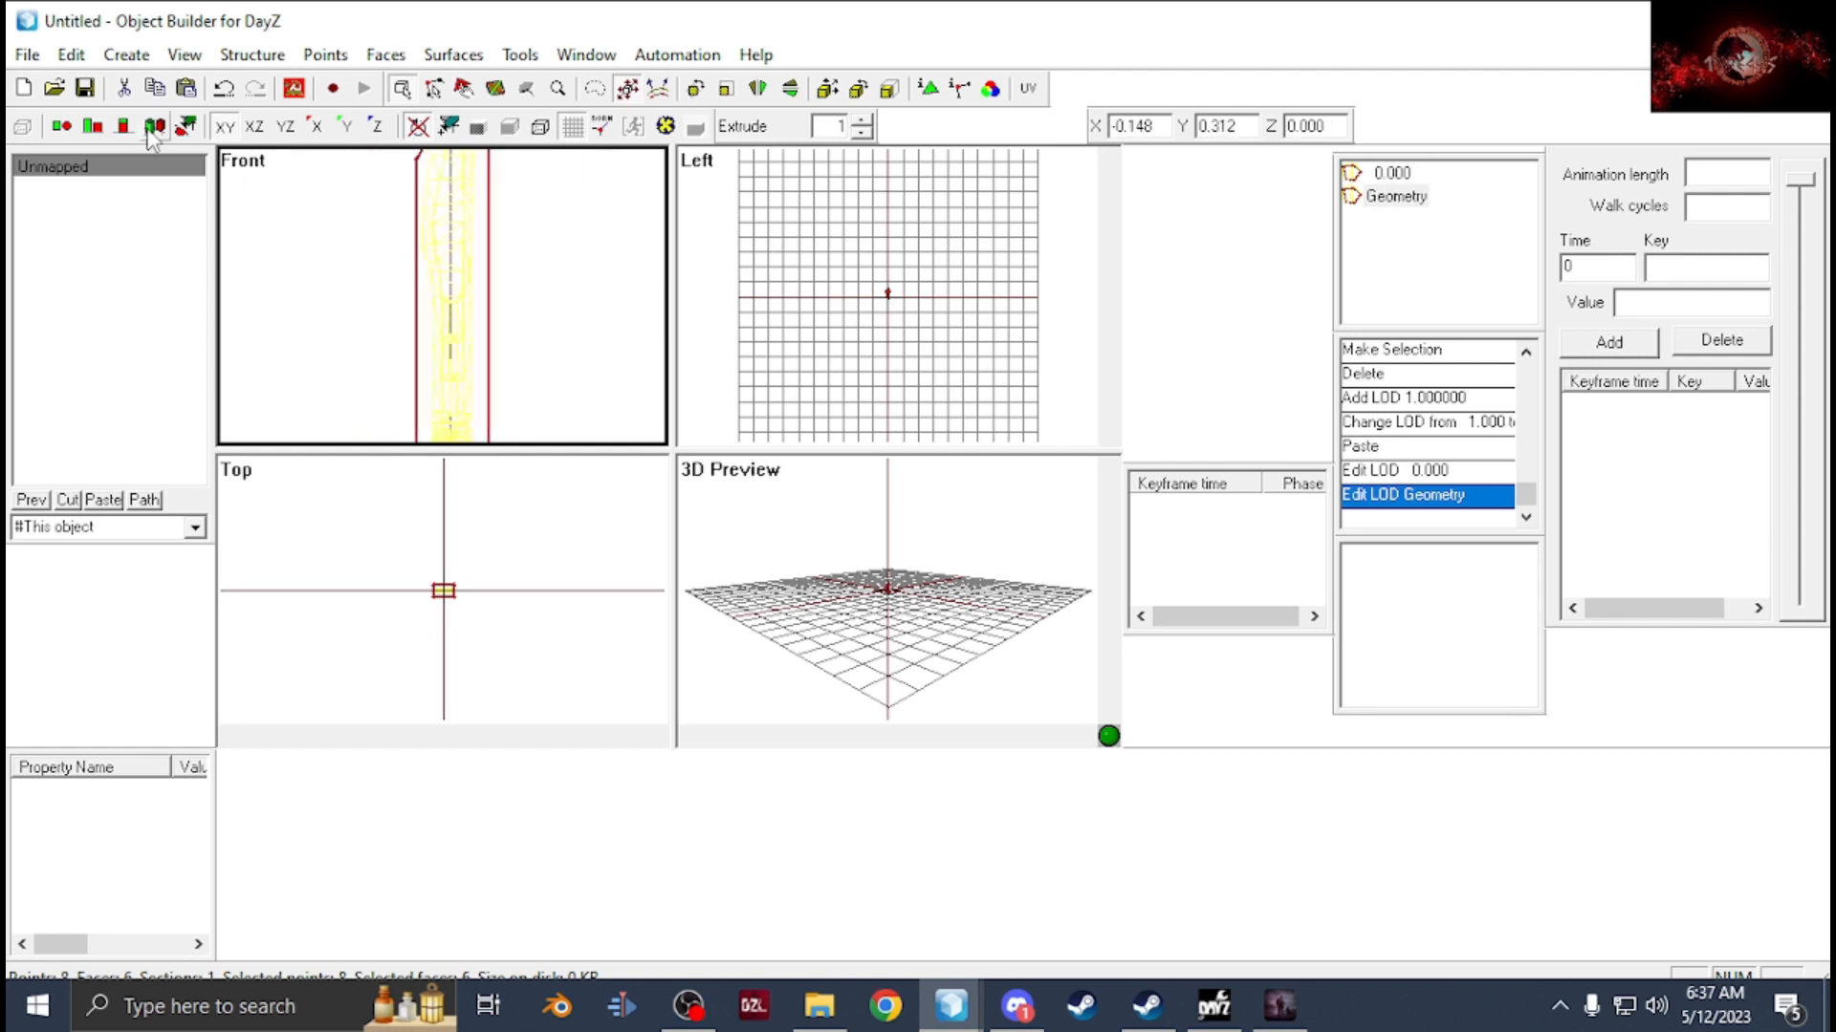
{"action": "scroll", "coordinate": [335, 287], "scroll_direction": "up", "scroll_amount": 3}
{"action": "scroll", "coordinate": [513, 303], "scroll_direction": "down", "scroll_amount": 2}
{"action": "scroll", "coordinate": [512, 303], "scroll_direction": "up", "scroll_amount": 3}
{"action": "scroll", "coordinate": [501, 303], "scroll_direction": "down", "scroll_amount": 2}
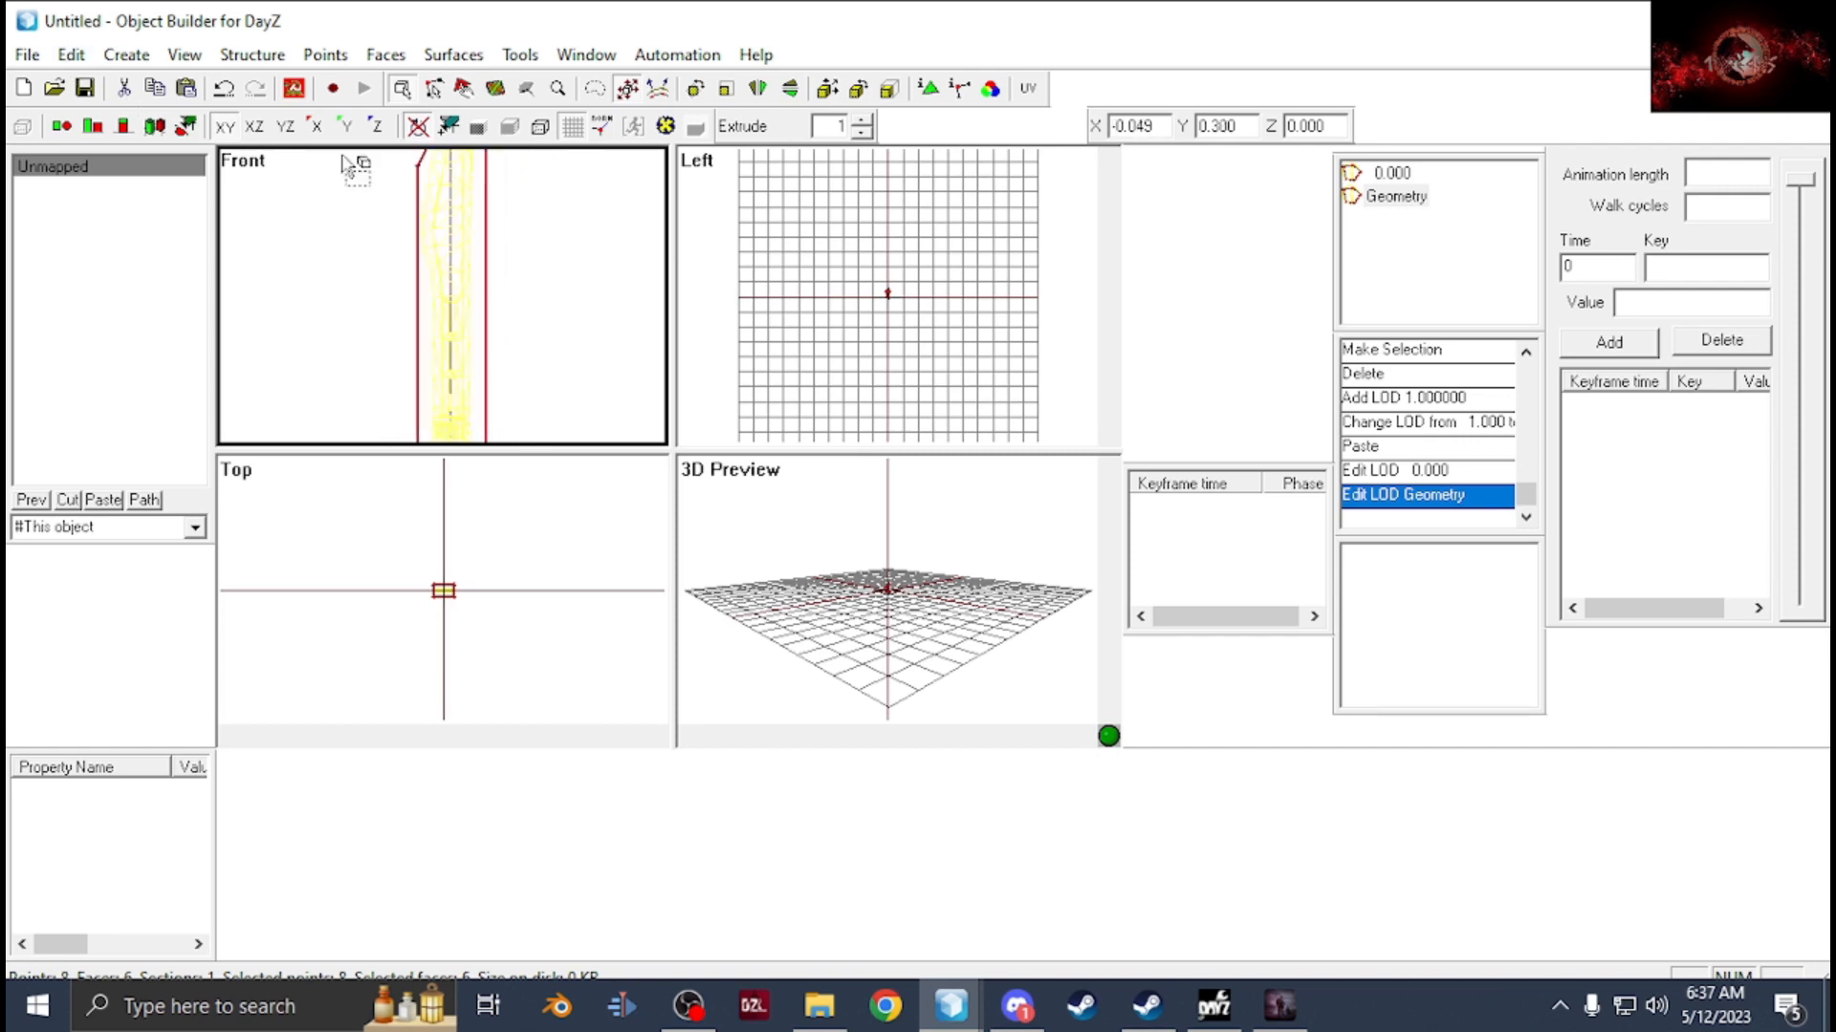
Check the View background LOD setting in the program configuration and examine the knife inside the box in the front view.
{"action": "left_click", "coordinate": [28, 56]}
{"action": "left_click", "coordinate": [86, 360]}
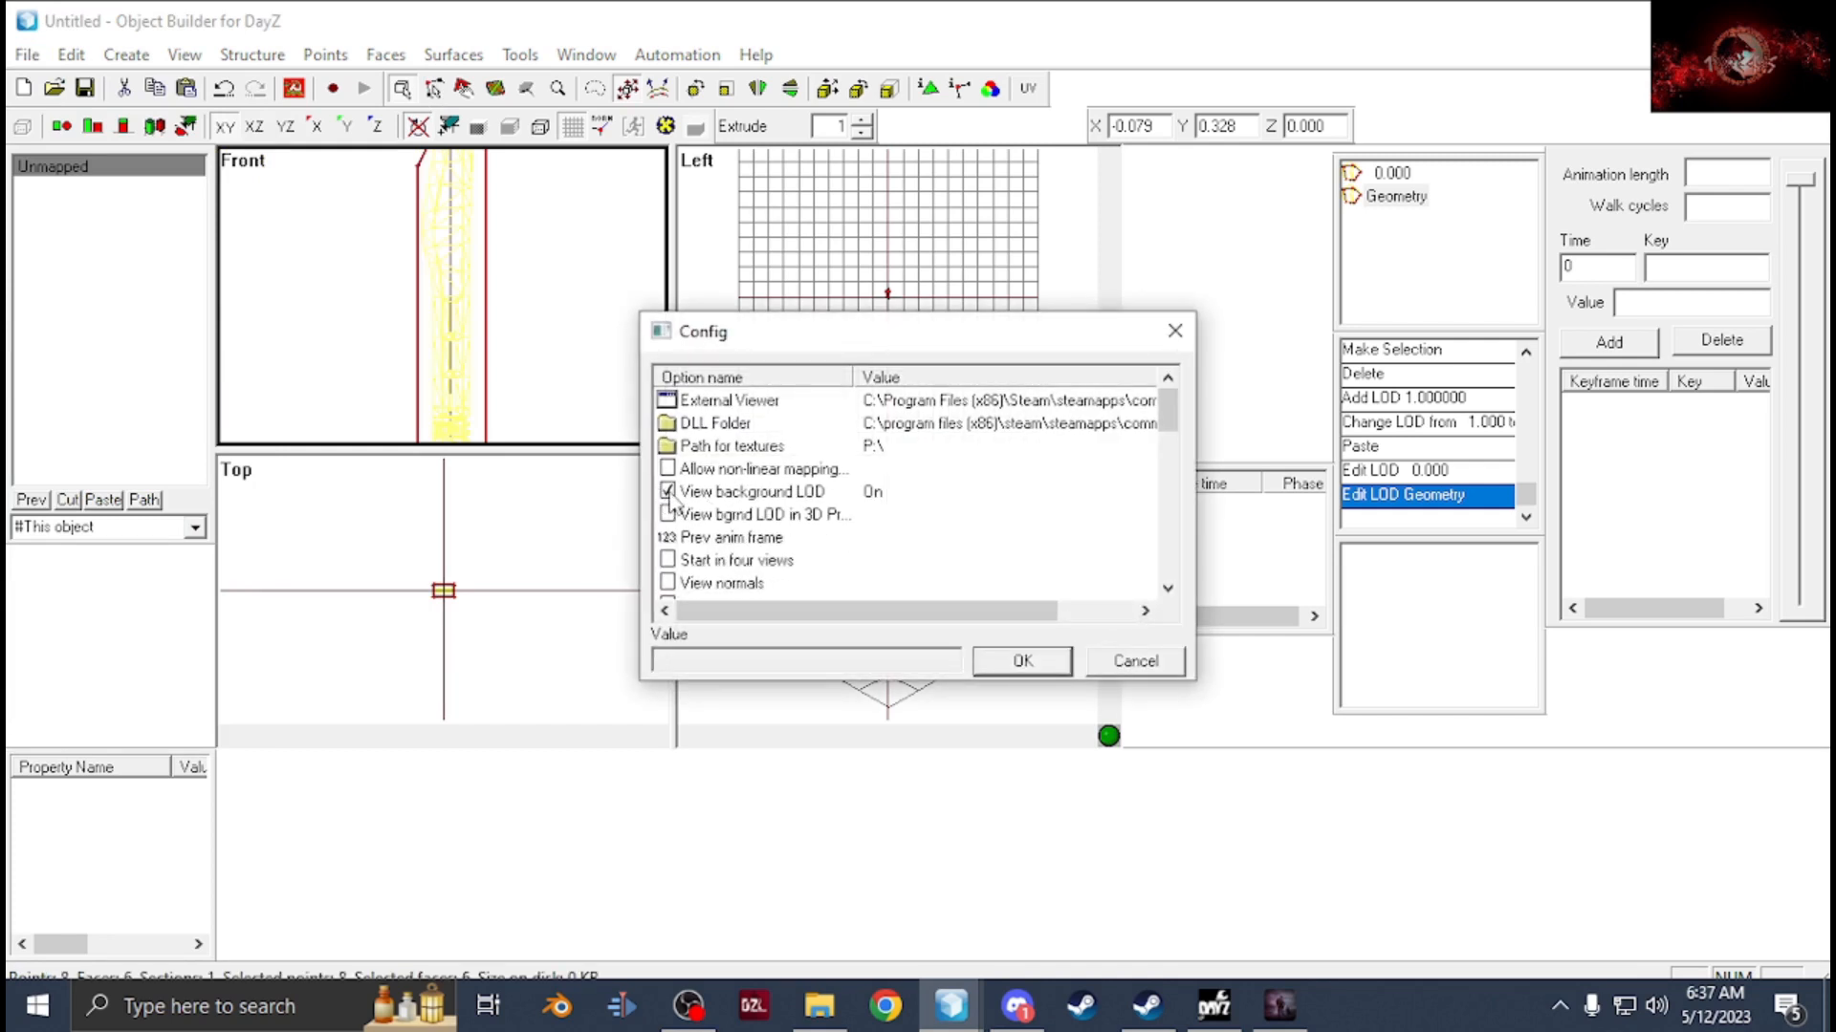
{"action": "left_click", "coordinate": [1031, 661]}
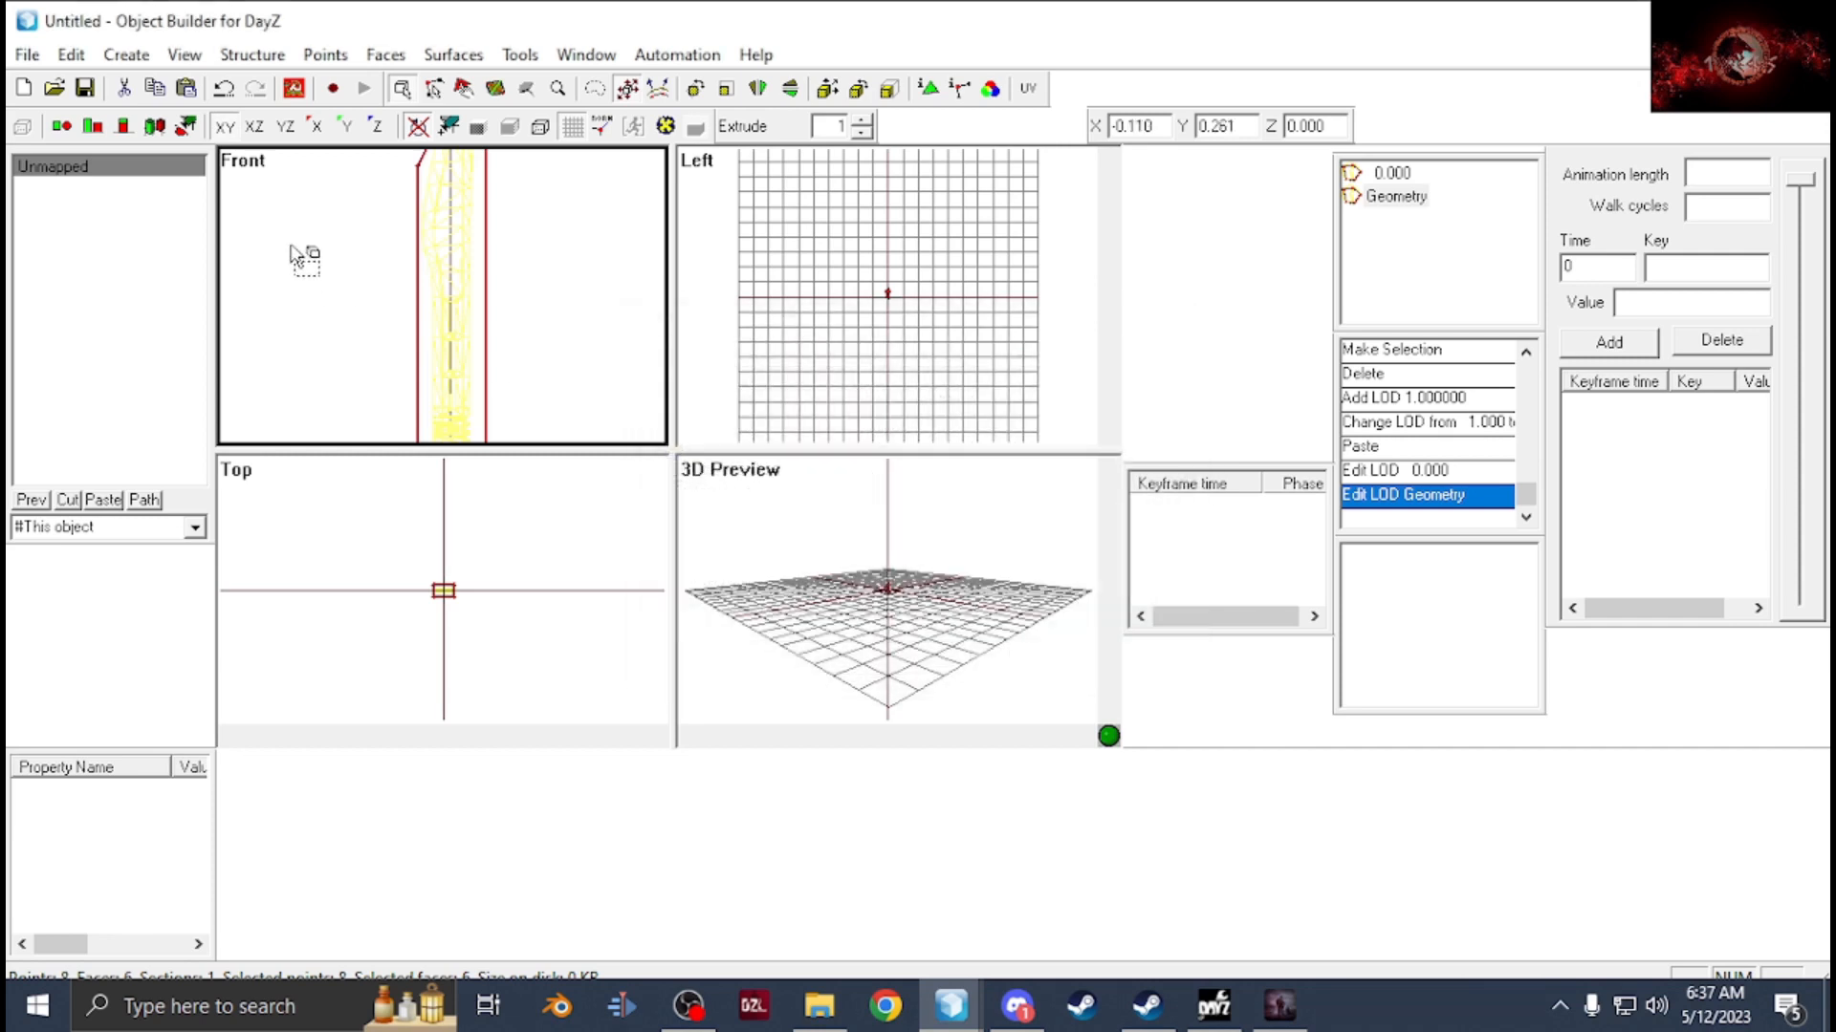
{"action": "scroll", "coordinate": [545, 300], "scroll_direction": "down", "scroll_amount": 2}
{"action": "scroll", "coordinate": [559, 306], "scroll_direction": "up", "scroll_amount": 2}
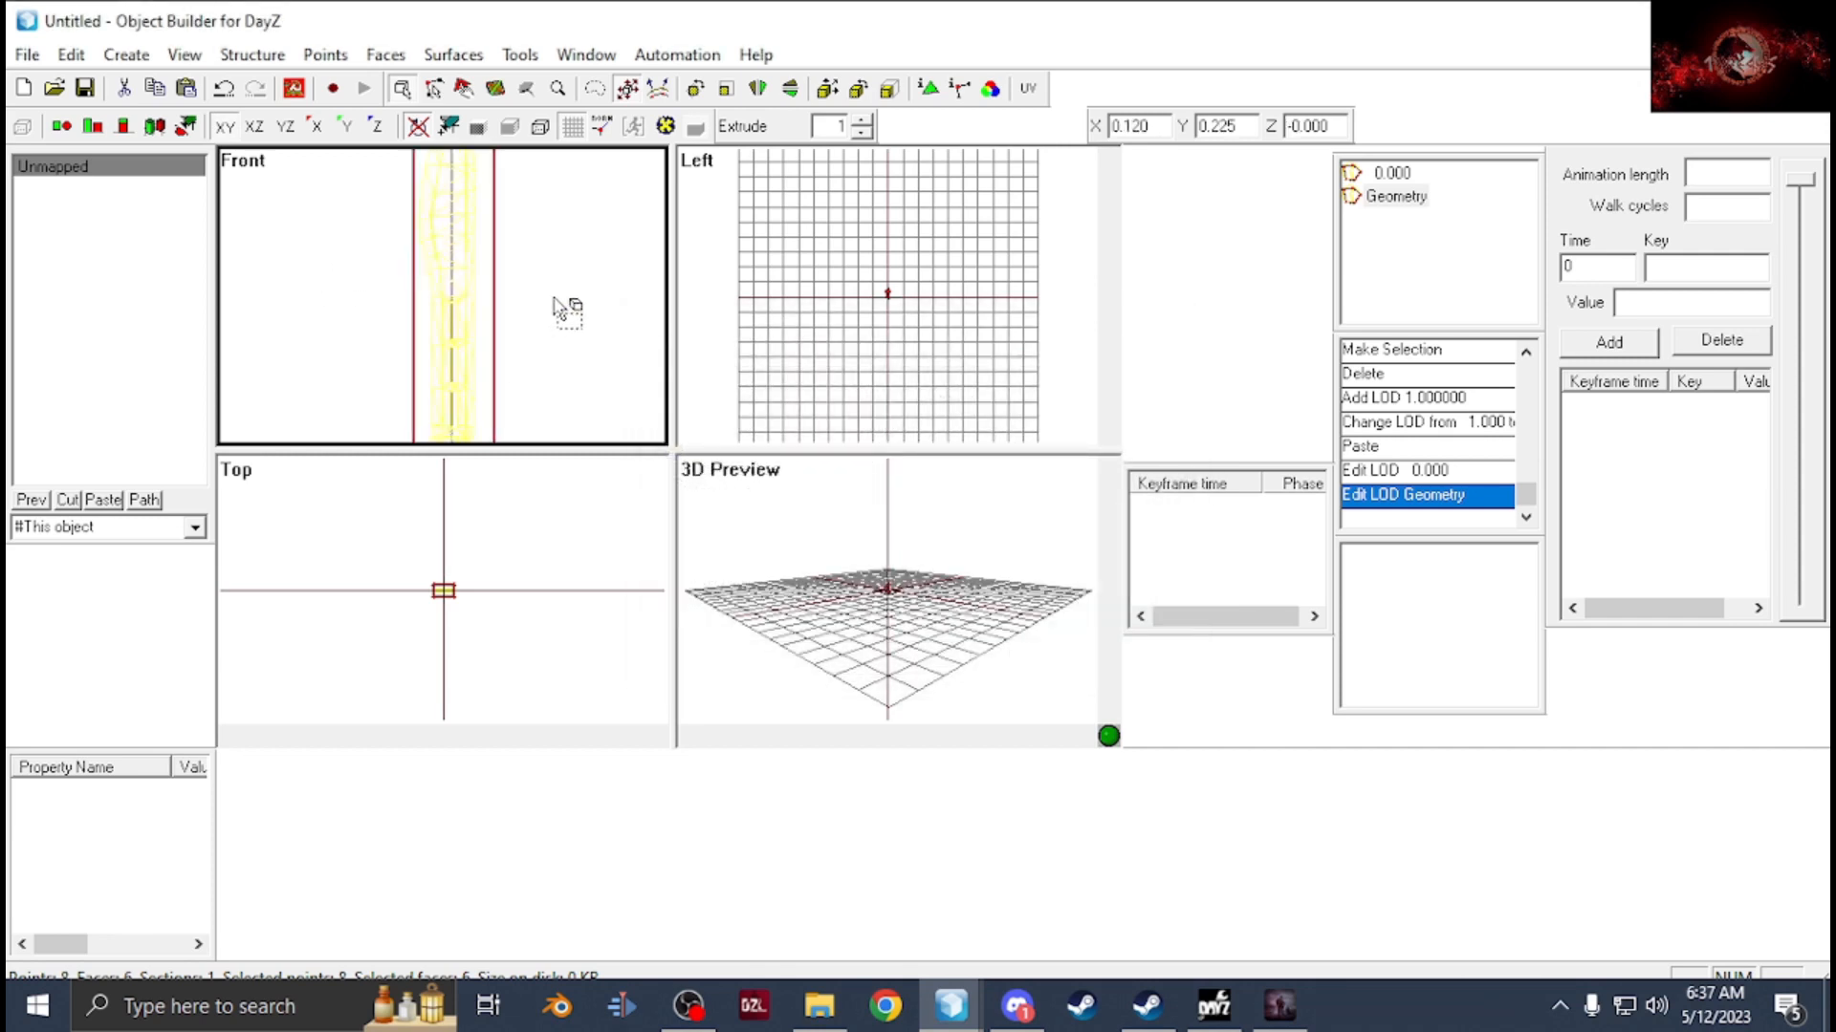
{"action": "scroll", "coordinate": [479, 622], "scroll_direction": "up", "scroll_amount": 2}
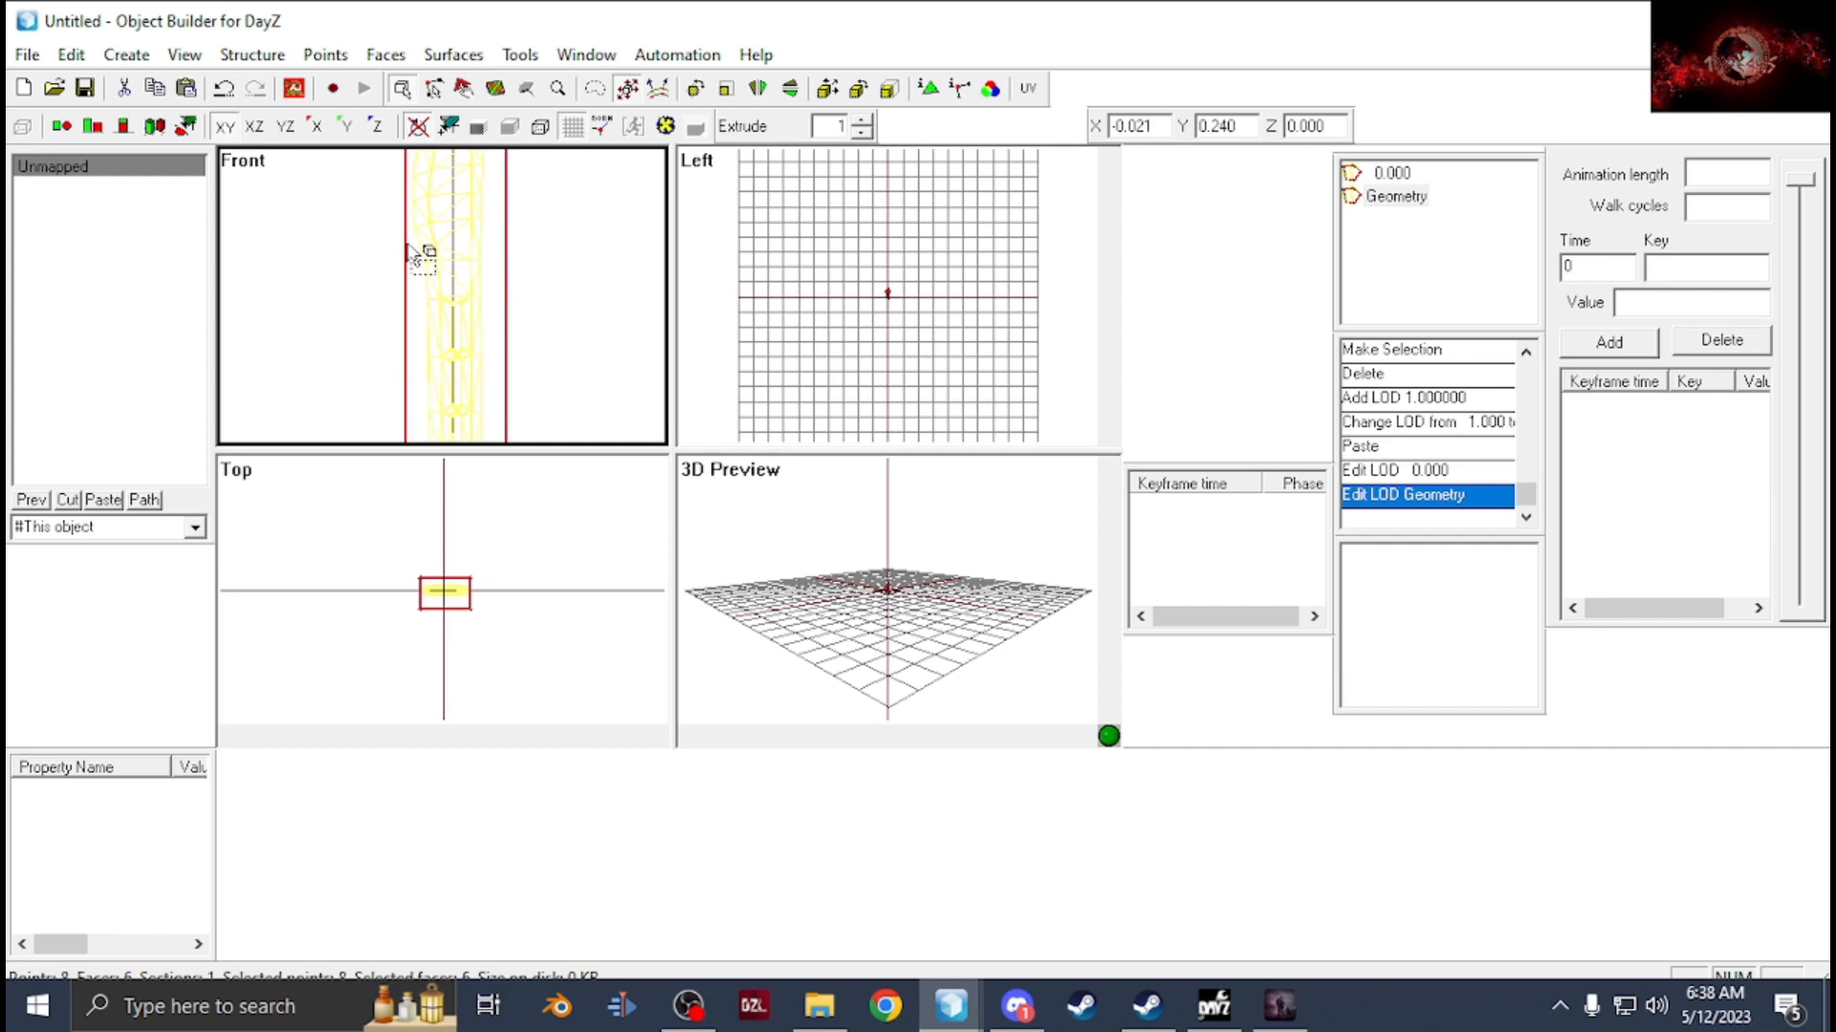
Run Find Components on the Geometry LOD and add the named property autocenter with value 0.
{"action": "left_click", "coordinate": [252, 54]}
{"action": "mouse_move", "coordinate": [332, 226]}
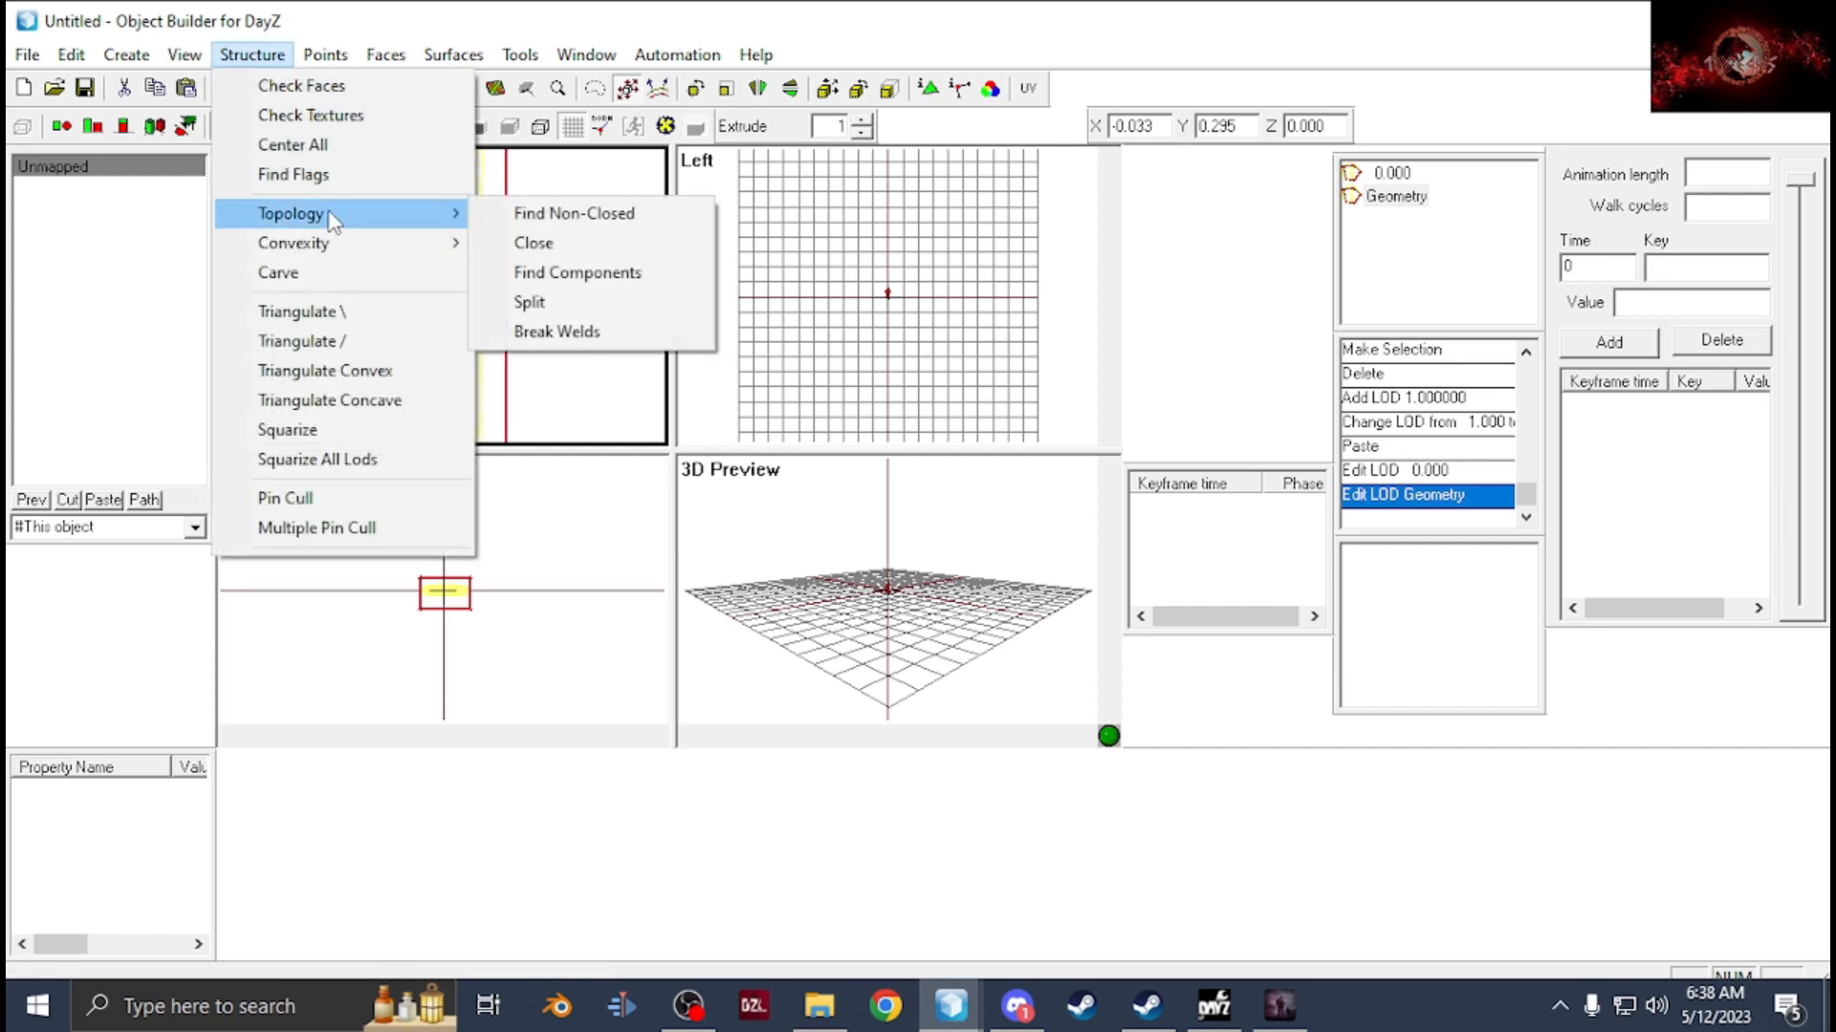
{"action": "left_click", "coordinate": [635, 280]}
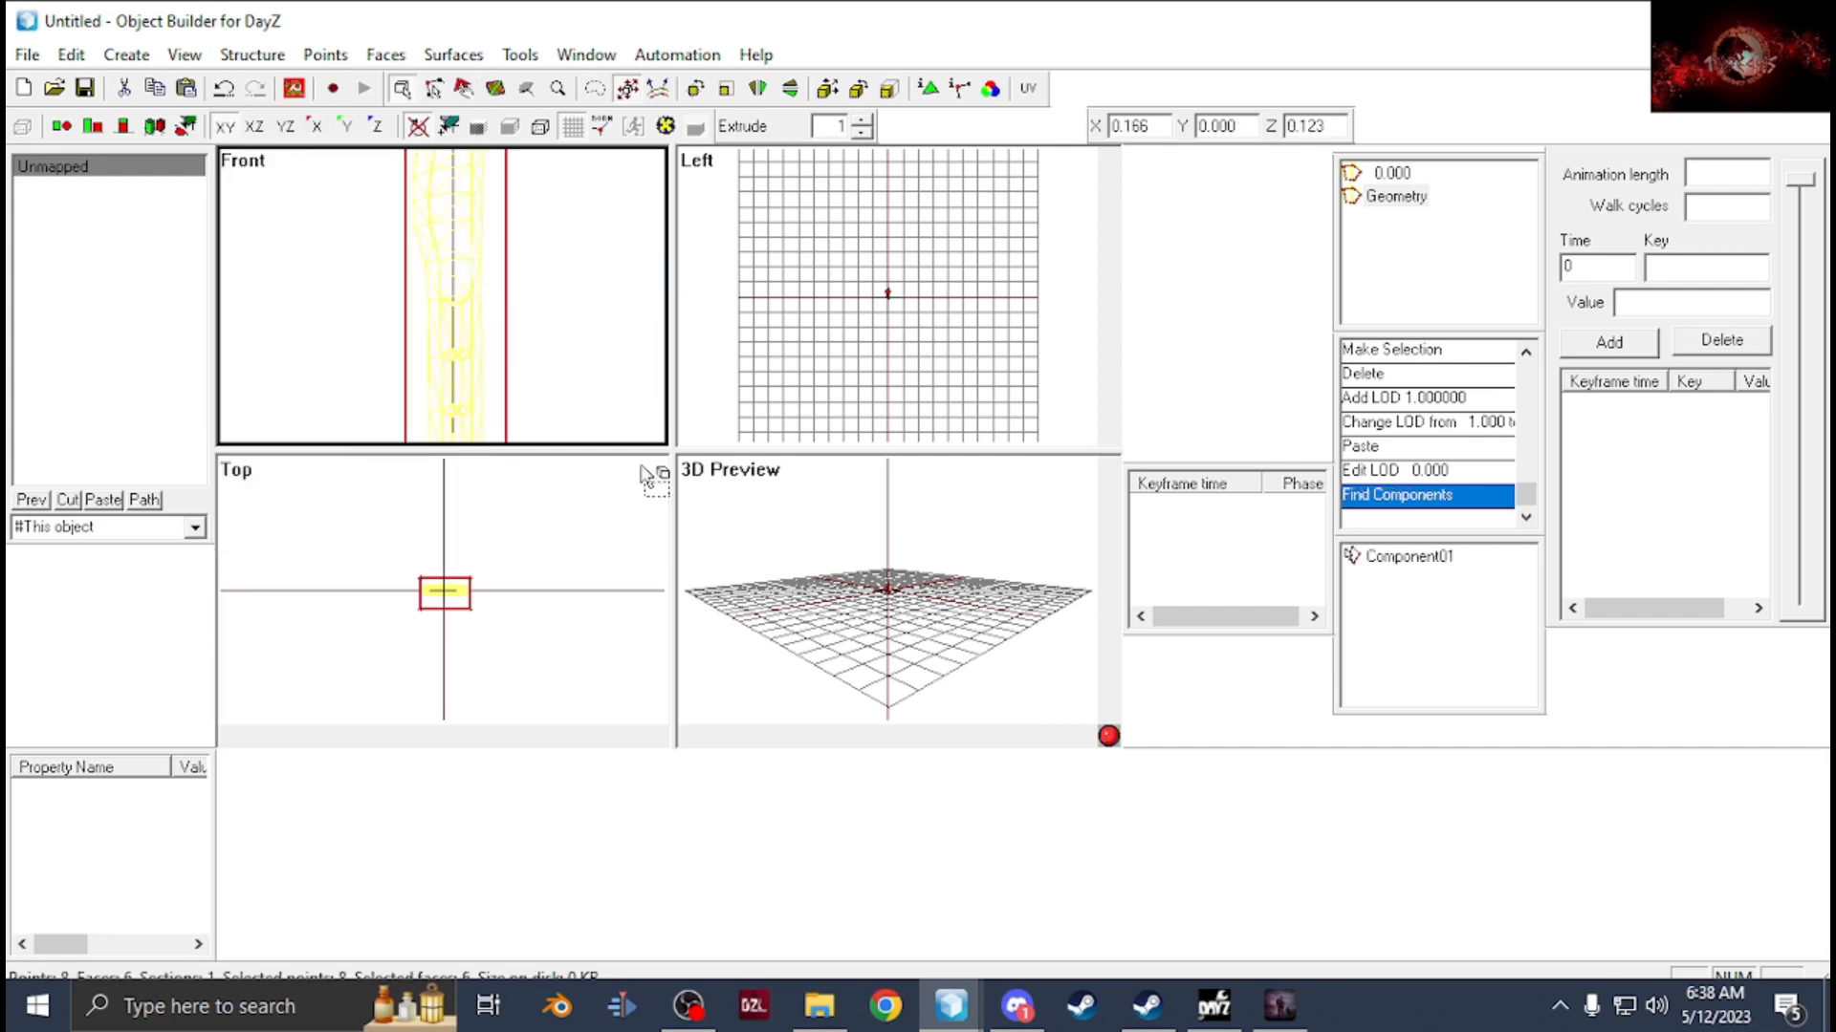
{"action": "right_click", "coordinate": [137, 848]}
{"action": "left_click", "coordinate": [182, 852]}
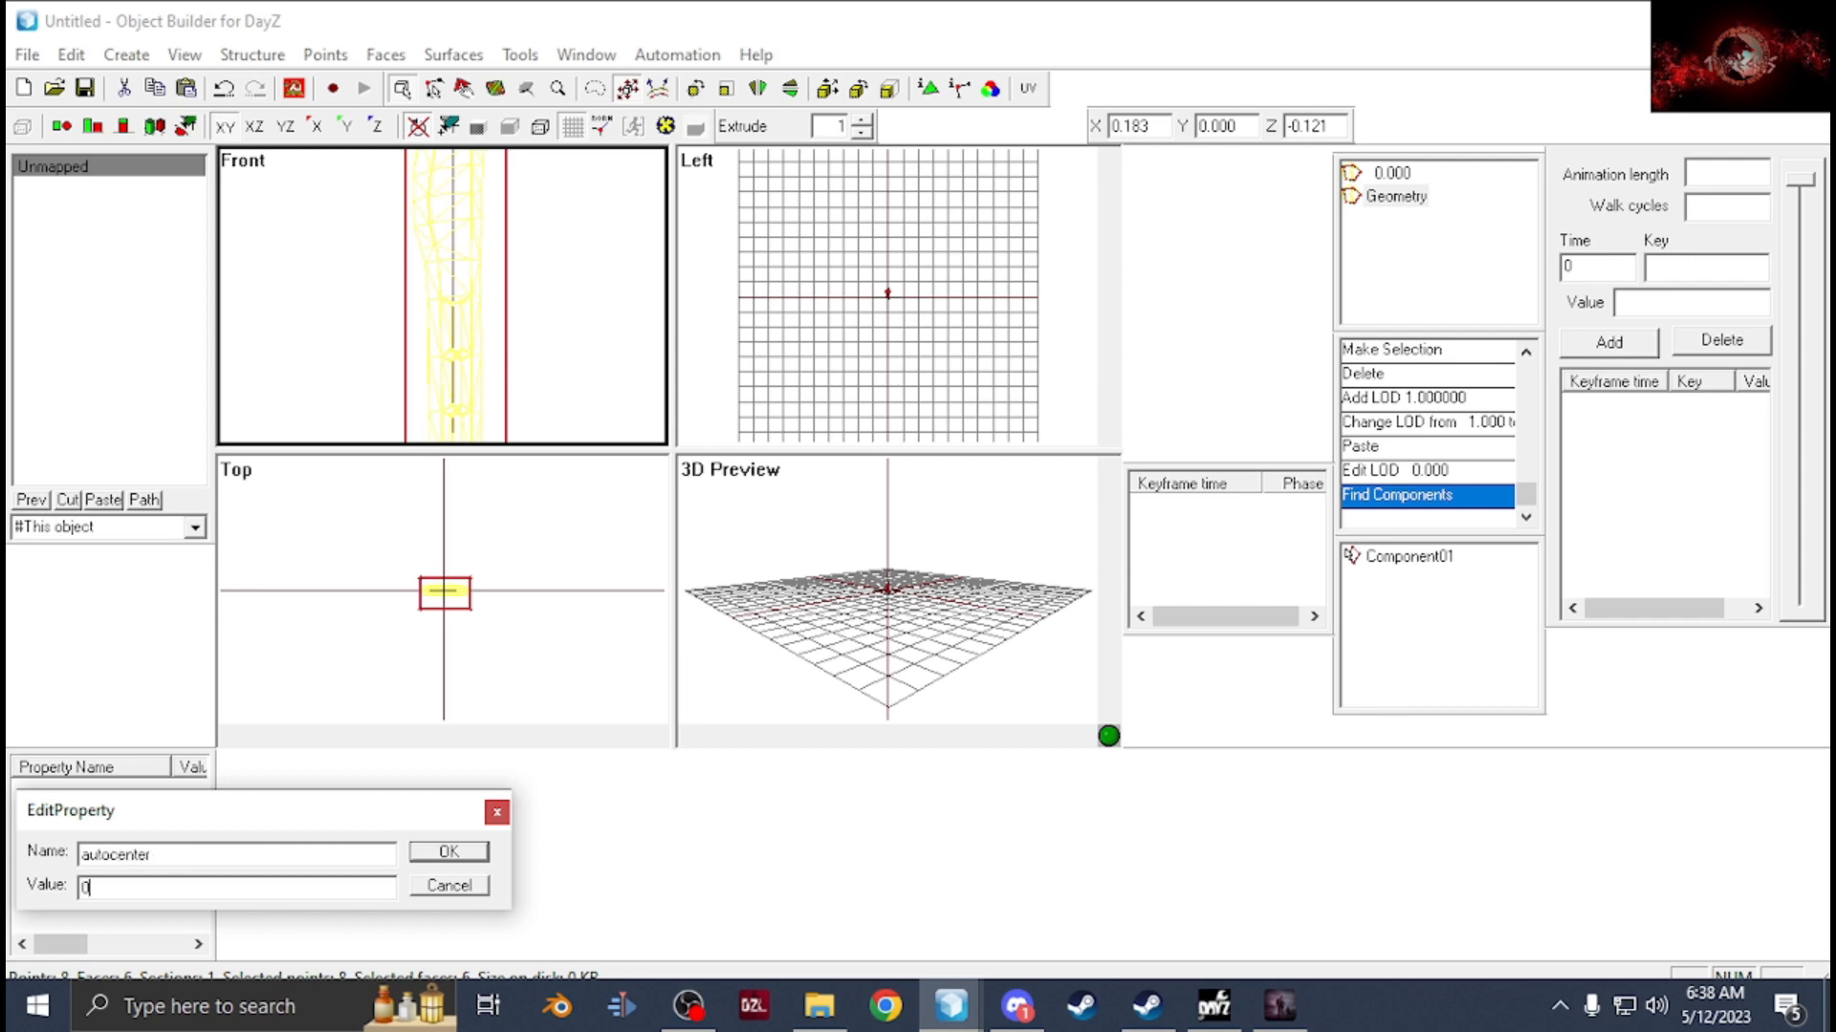
{"action": "key", "text": "Return"}
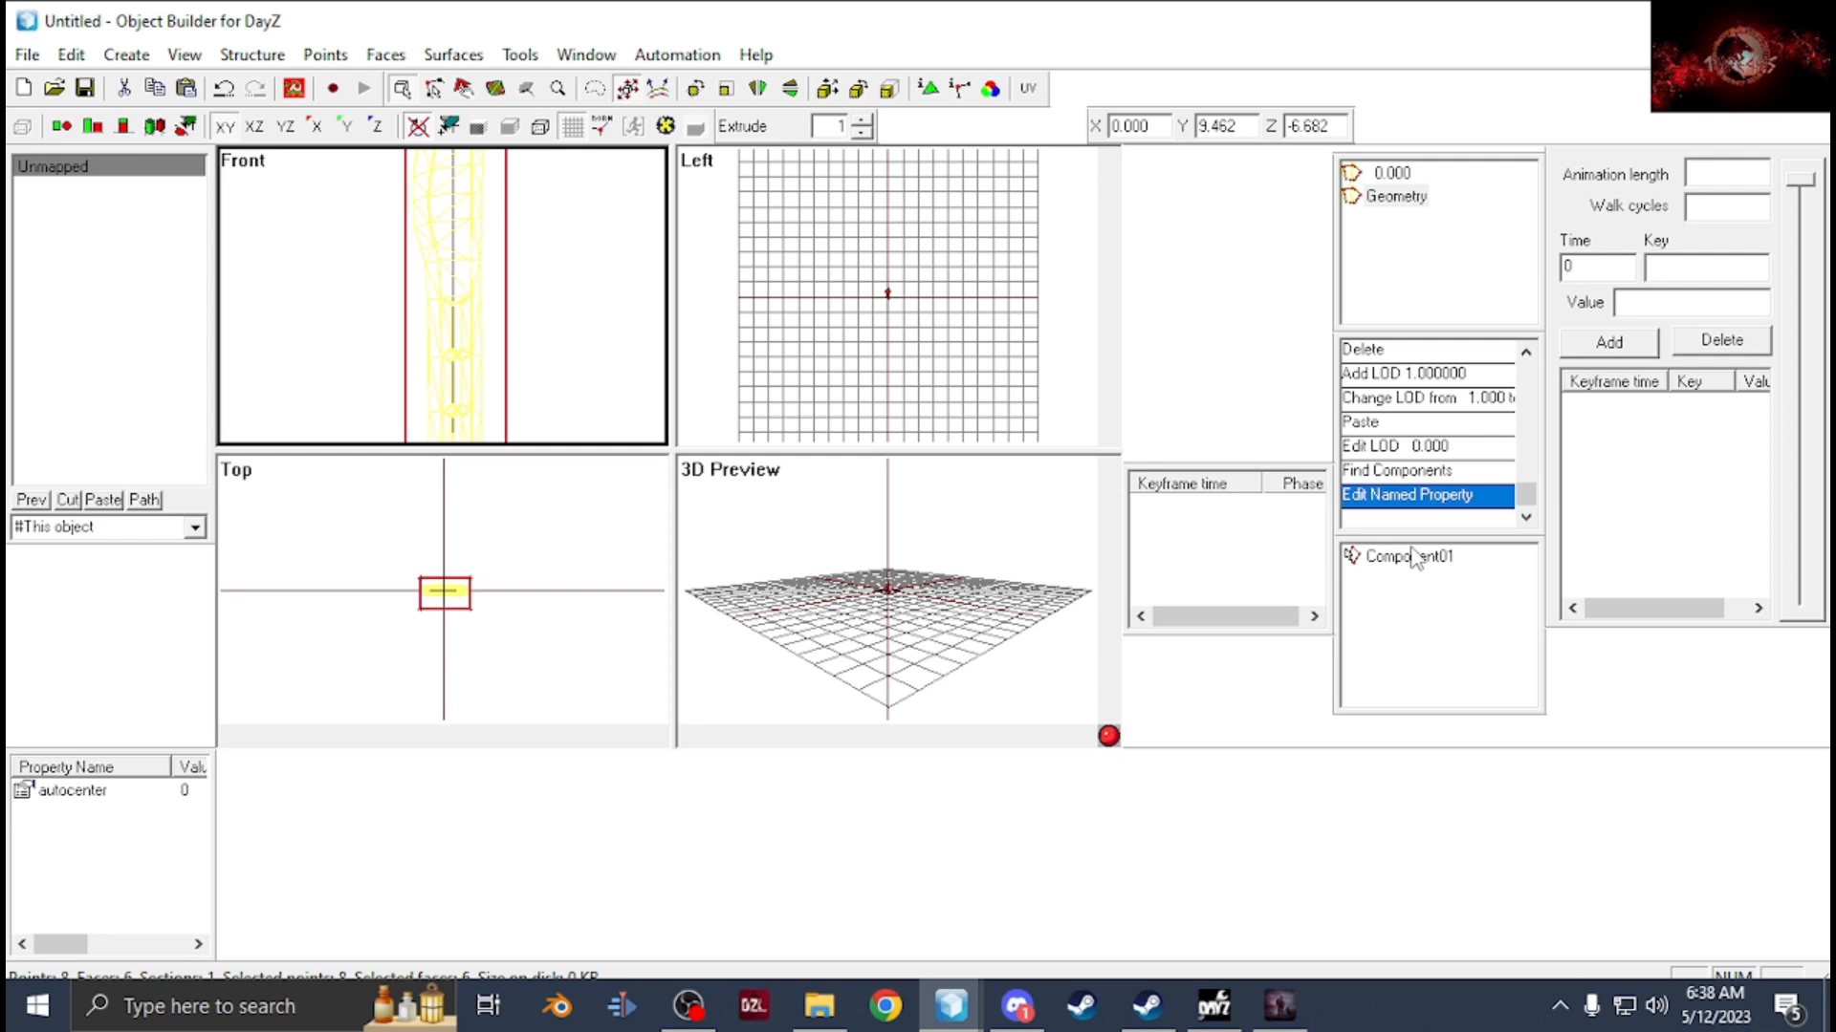
Select Component01 and copy it into a new LOD of type Fire Geometry.
{"action": "left_click", "coordinate": [1414, 559]}
{"action": "right_click", "coordinate": [1388, 293]}
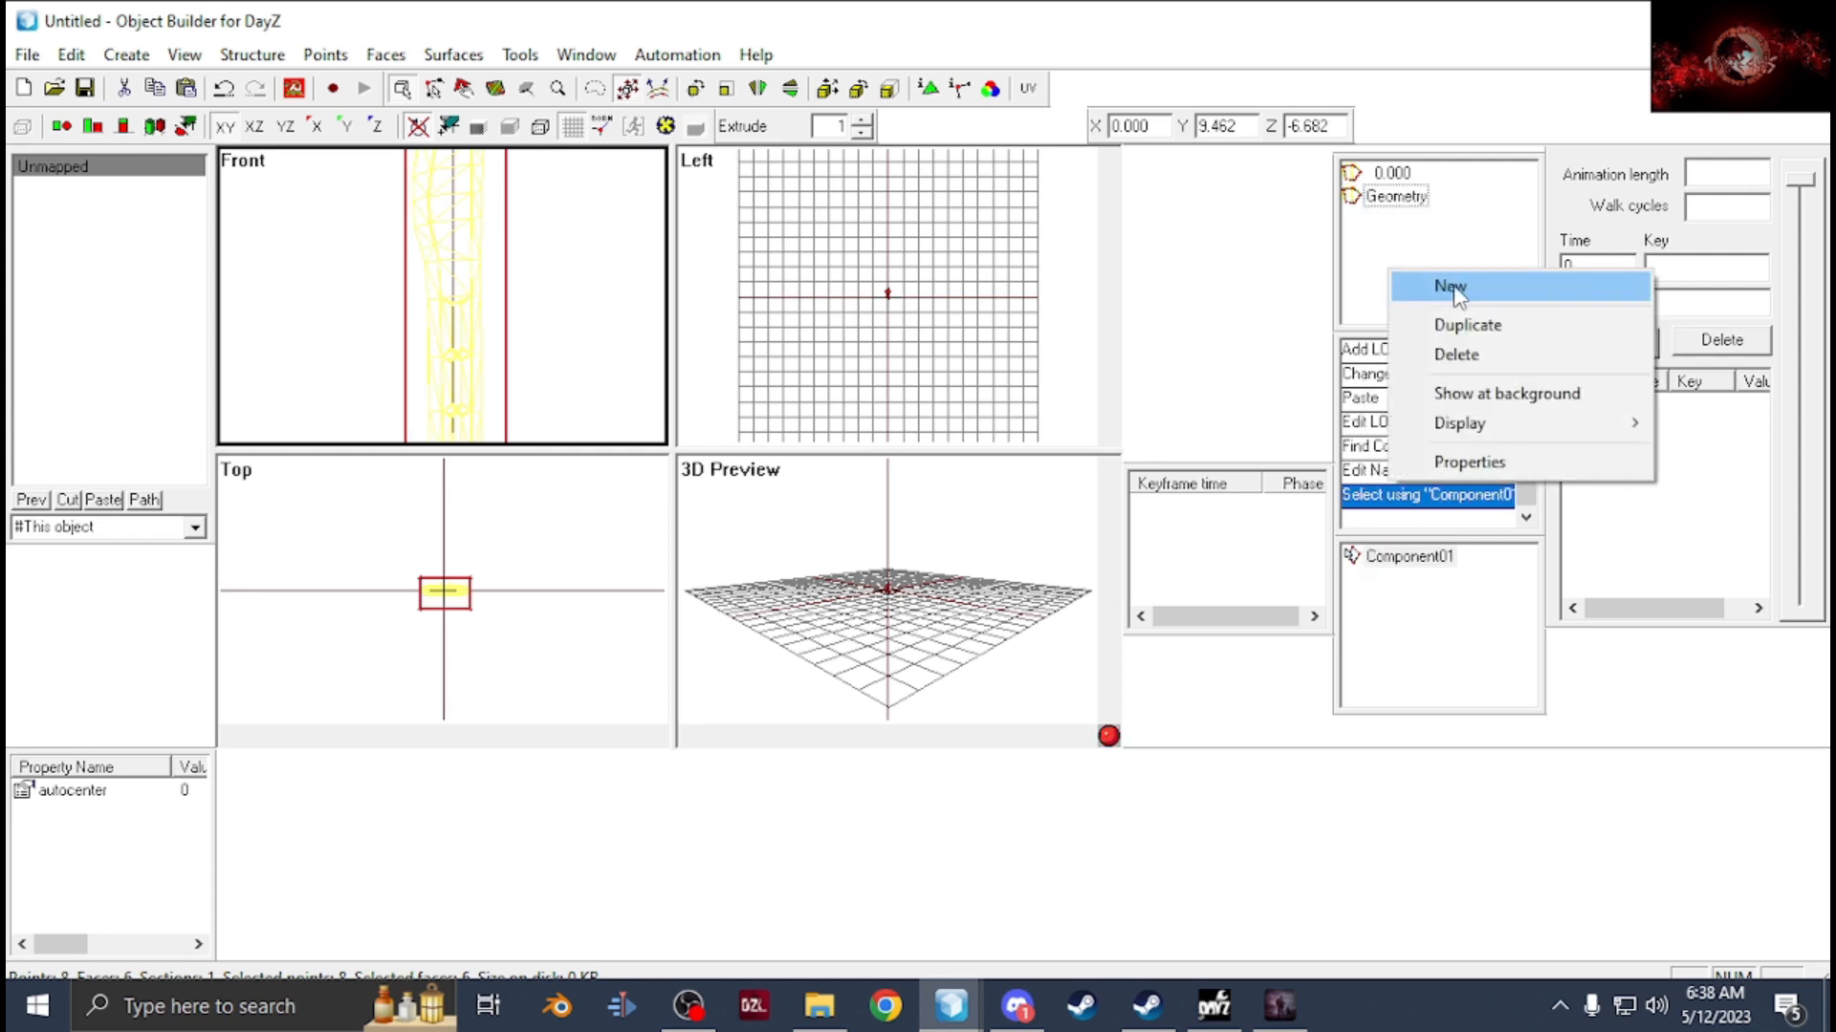
{"action": "left_click", "coordinate": [1451, 288]}
{"action": "right_click", "coordinate": [1388, 196]}
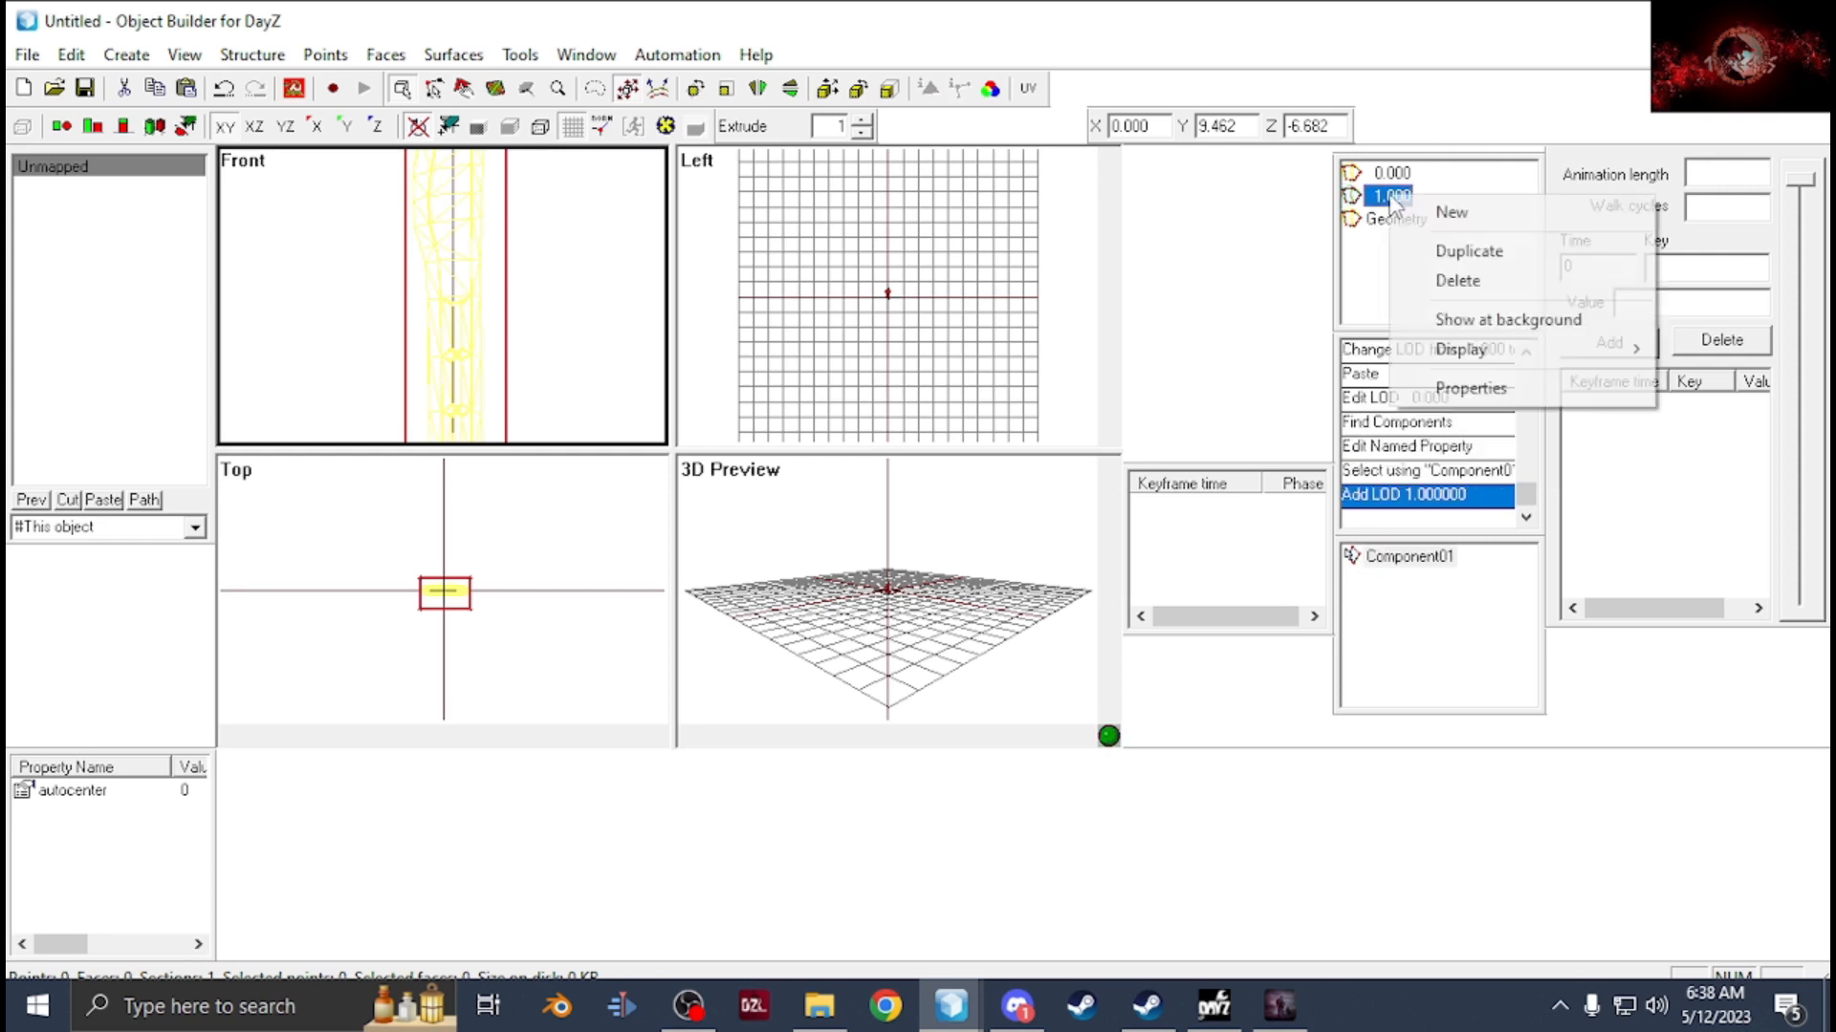
{"action": "left_click", "coordinate": [1511, 396]}
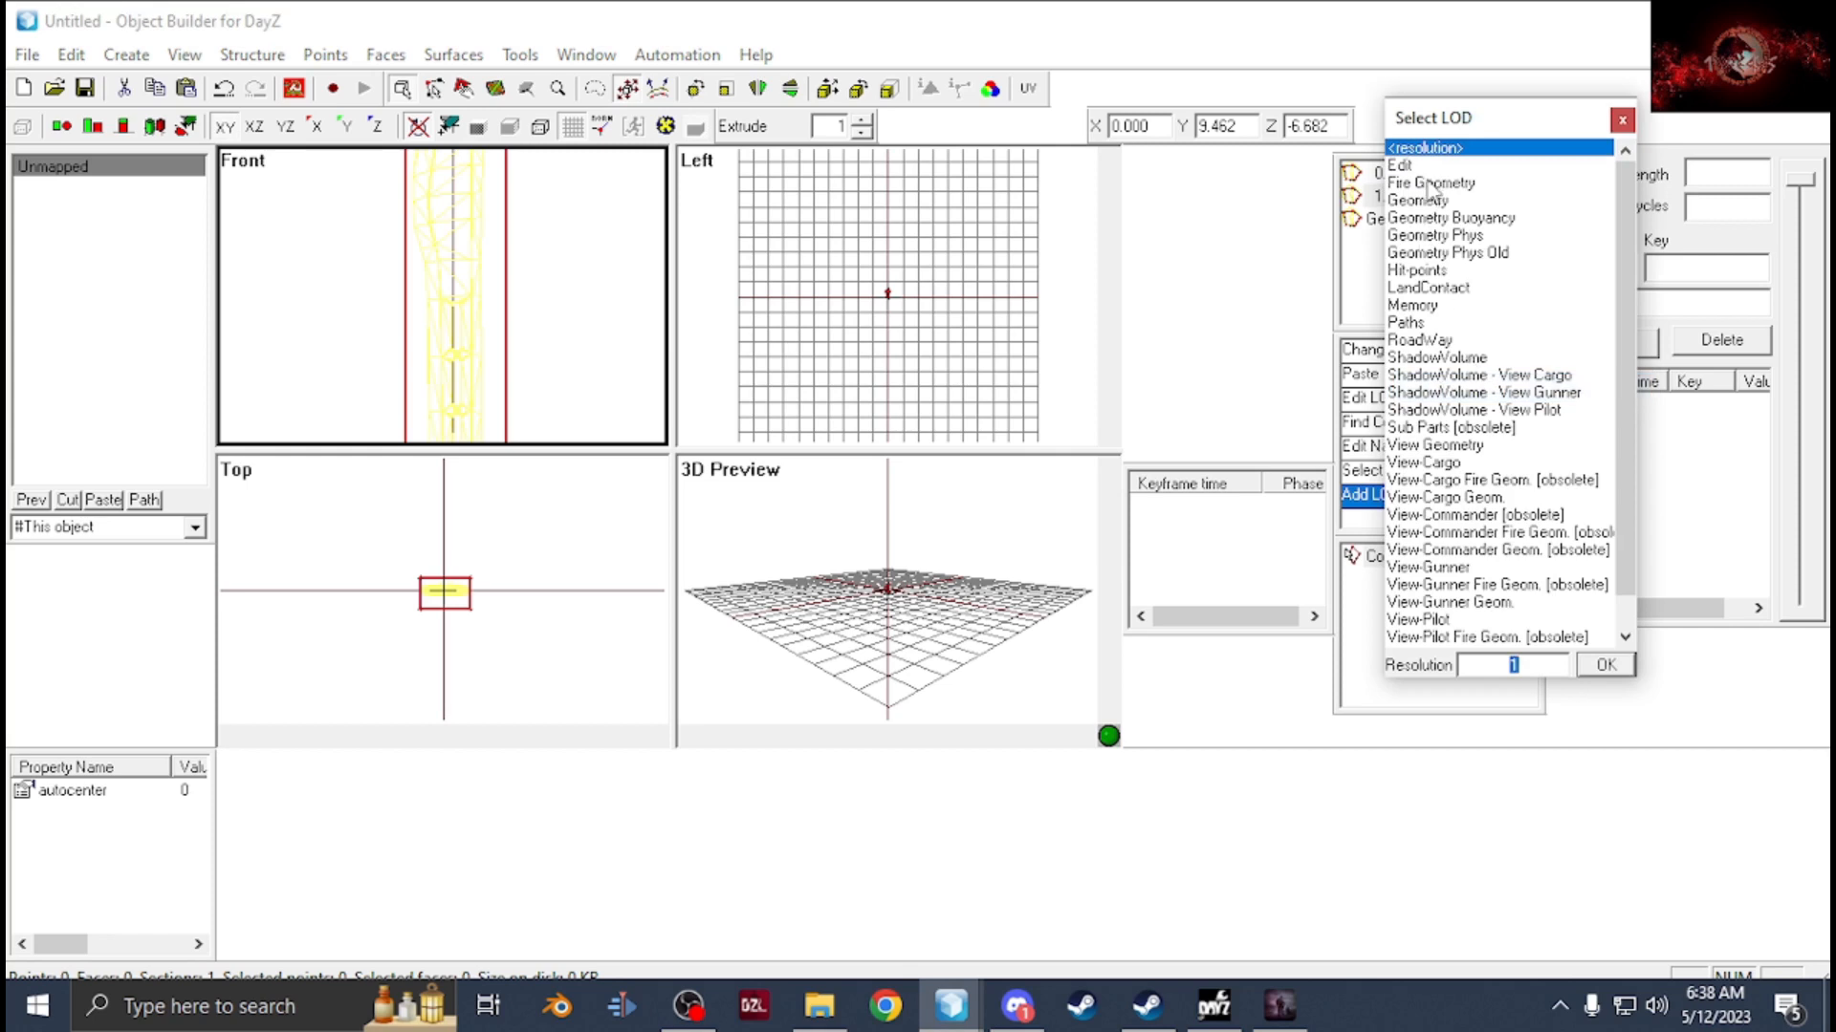
{"action": "double_click", "coordinate": [1428, 182]}
{"action": "key", "text": "ctrl+v"}
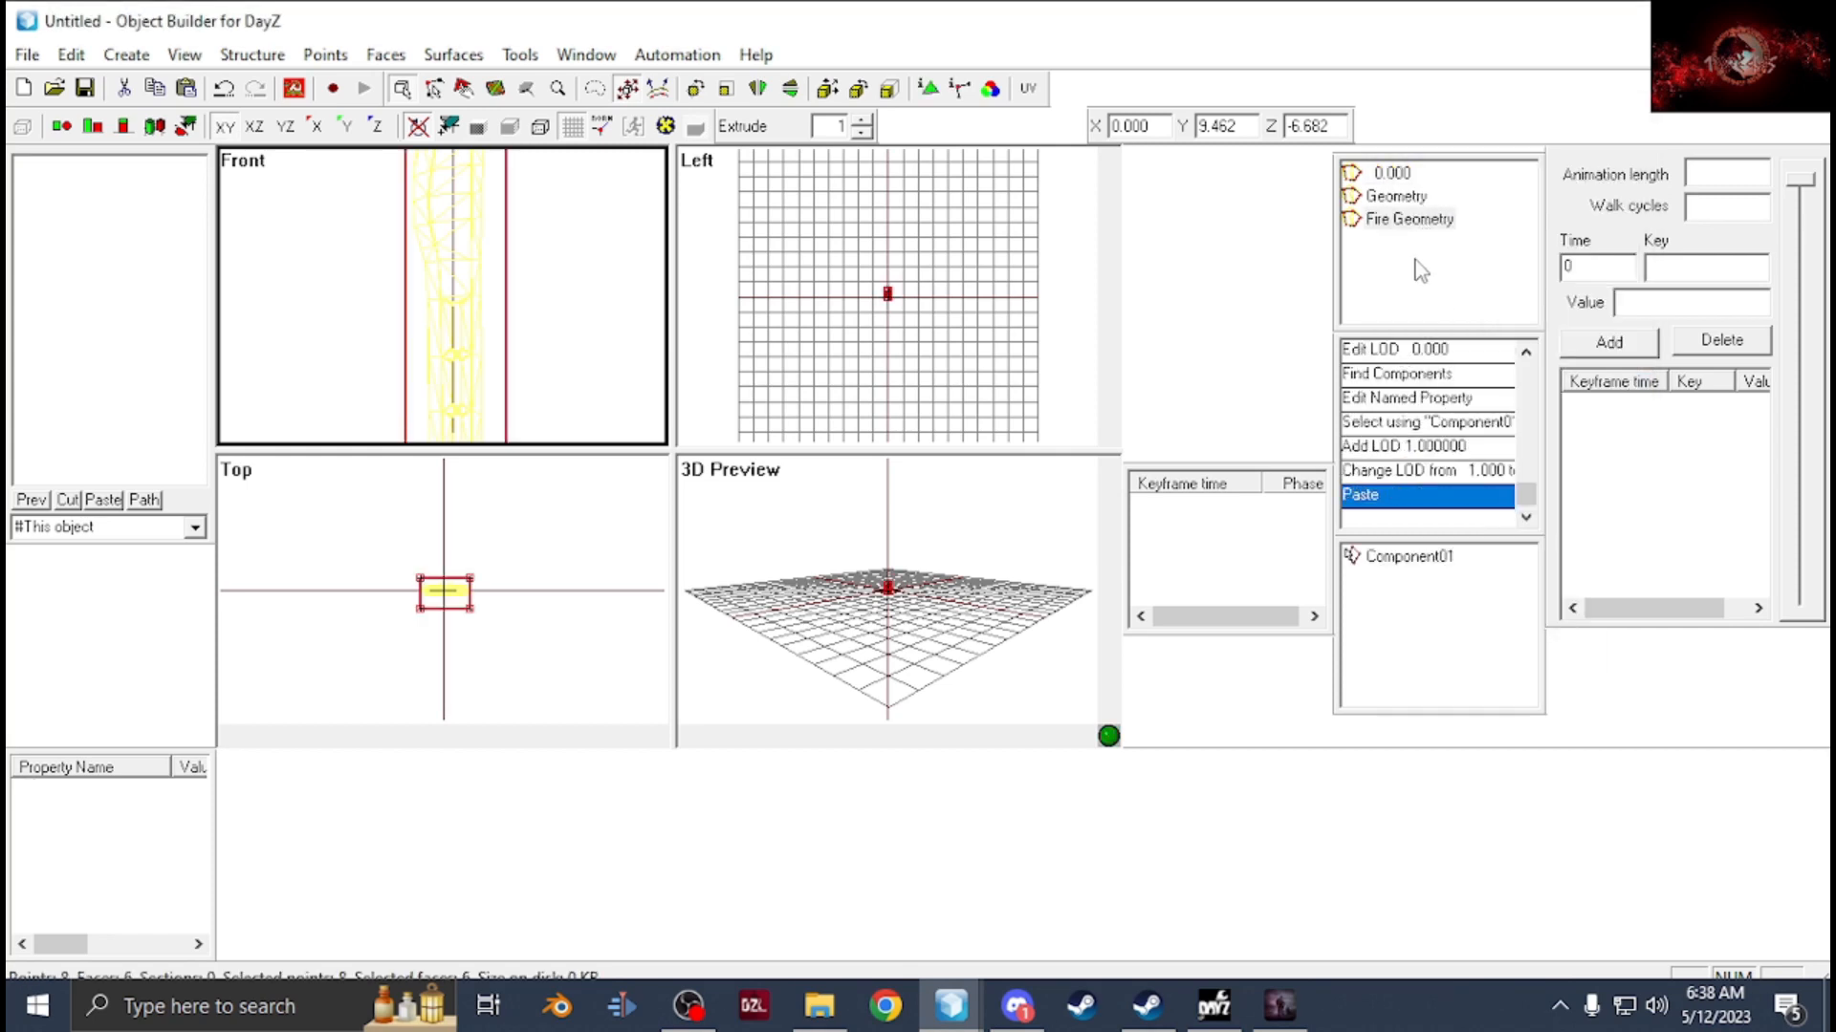
Move both long sides of the Fire Geometry box inward in the top view to match the knife's thickness.
{"action": "left_click_drag", "start_coordinate": [455, 627], "coordinate": [281, 646]}
{"action": "left_click", "coordinate": [433, 87]}
{"action": "left_click_drag", "start_coordinate": [504, 647], "coordinate": [490, 608]}
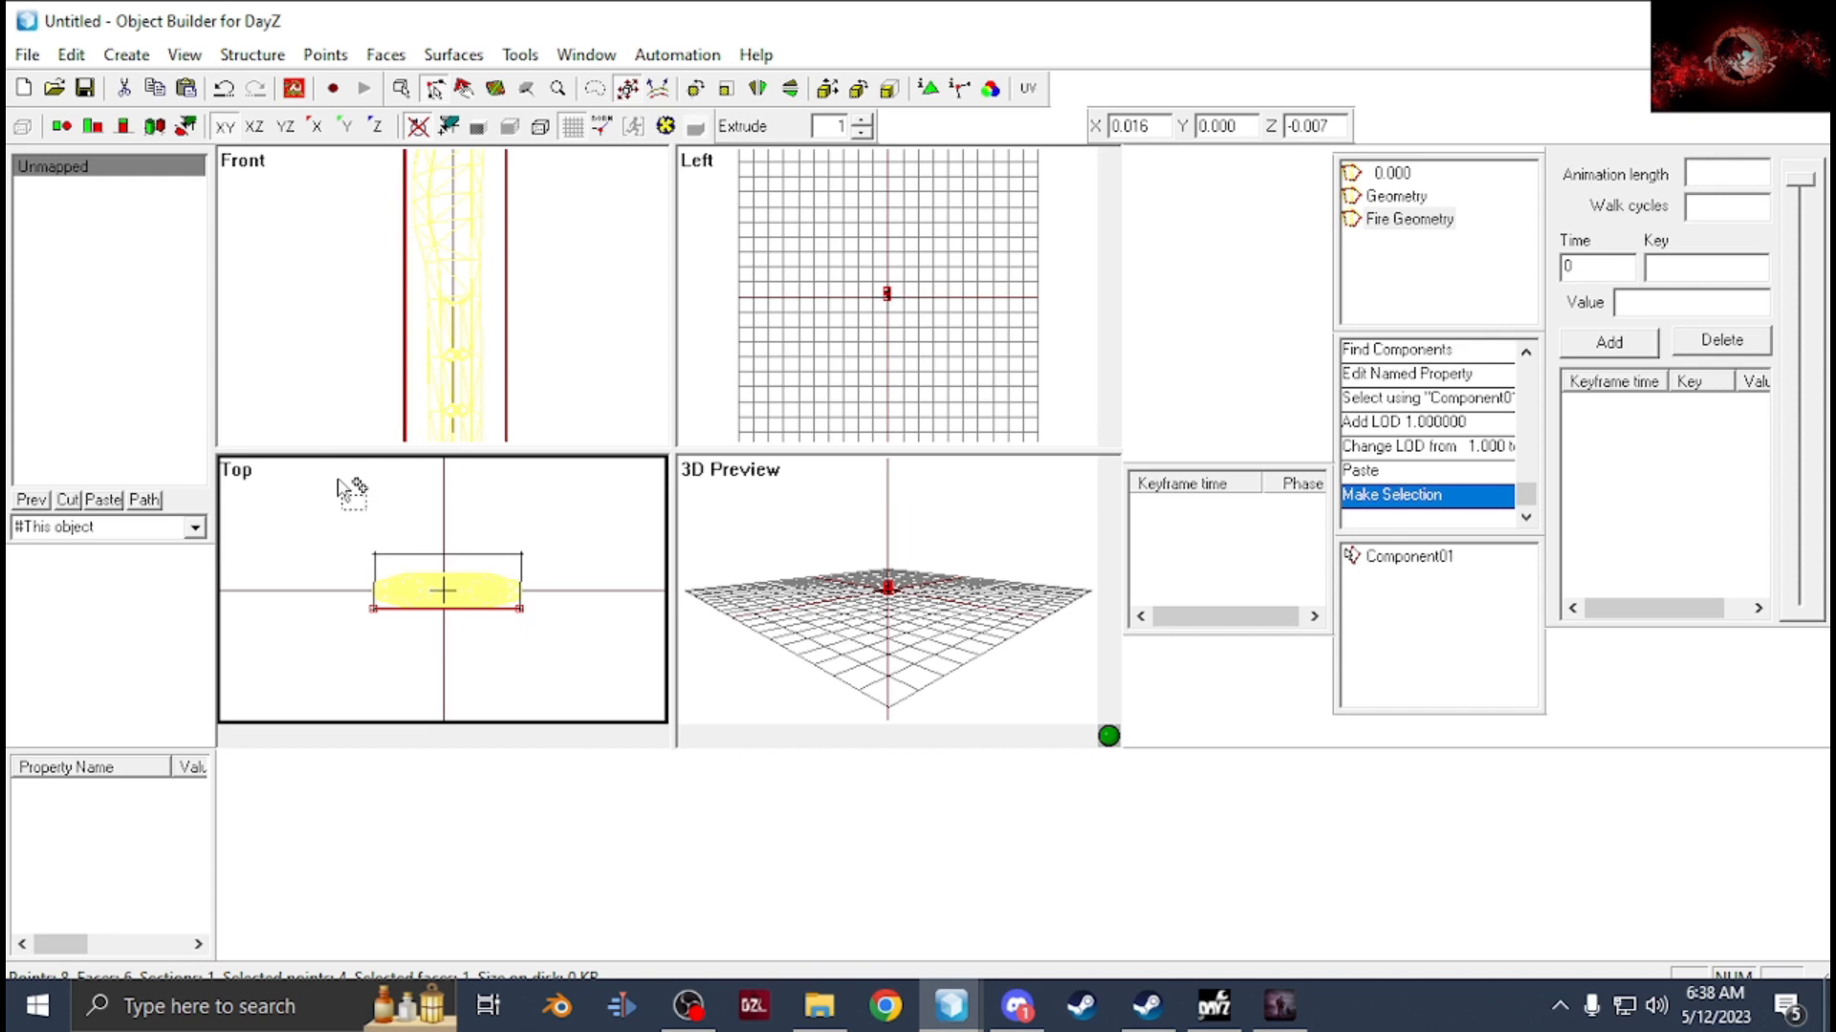
{"action": "left_click_drag", "start_coordinate": [328, 486], "coordinate": [580, 592]}
{"action": "left_click_drag", "start_coordinate": [529, 529], "coordinate": [517, 549]}
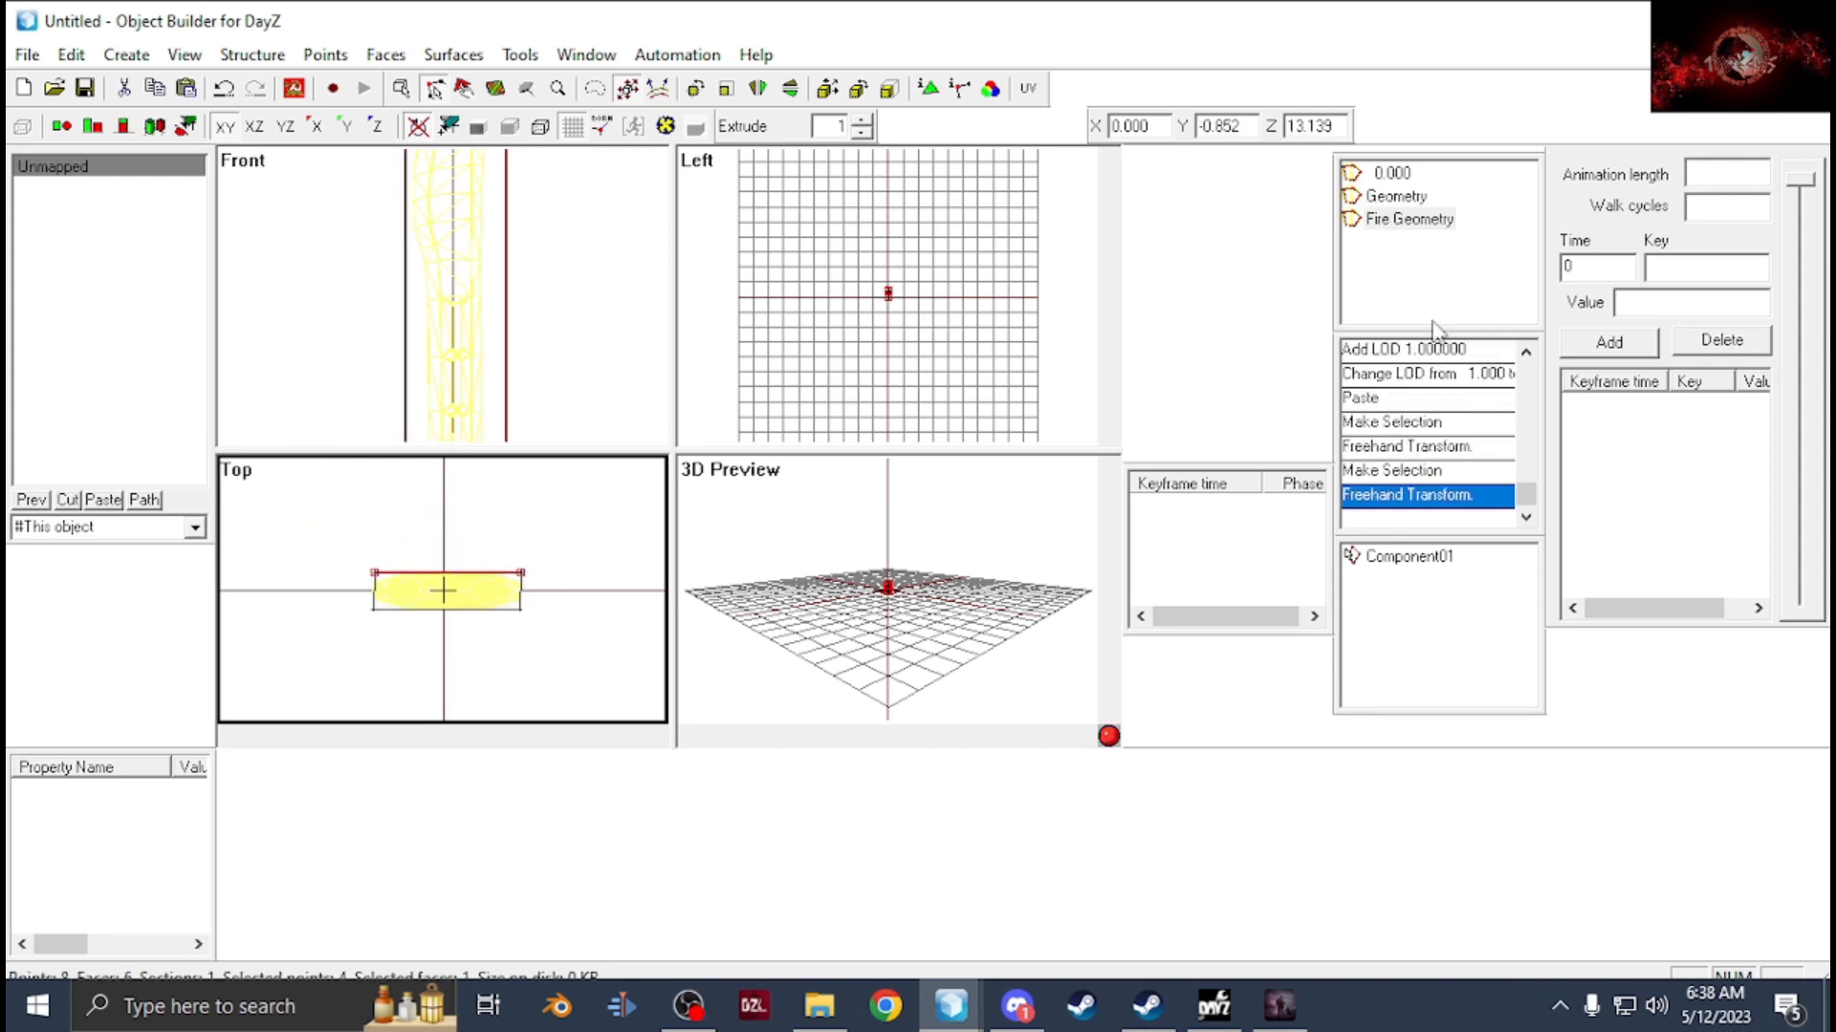
Narrow the Geometry LOD's box in the top view by moving both long sides inward to the knife's thickness.
{"action": "left_click", "coordinate": [1396, 196]}
{"action": "left_click_drag", "start_coordinate": [590, 669], "coordinate": [358, 627]}
{"action": "left_click_drag", "start_coordinate": [462, 668], "coordinate": [455, 617]}
{"action": "left_click_drag", "start_coordinate": [354, 523], "coordinate": [550, 562]}
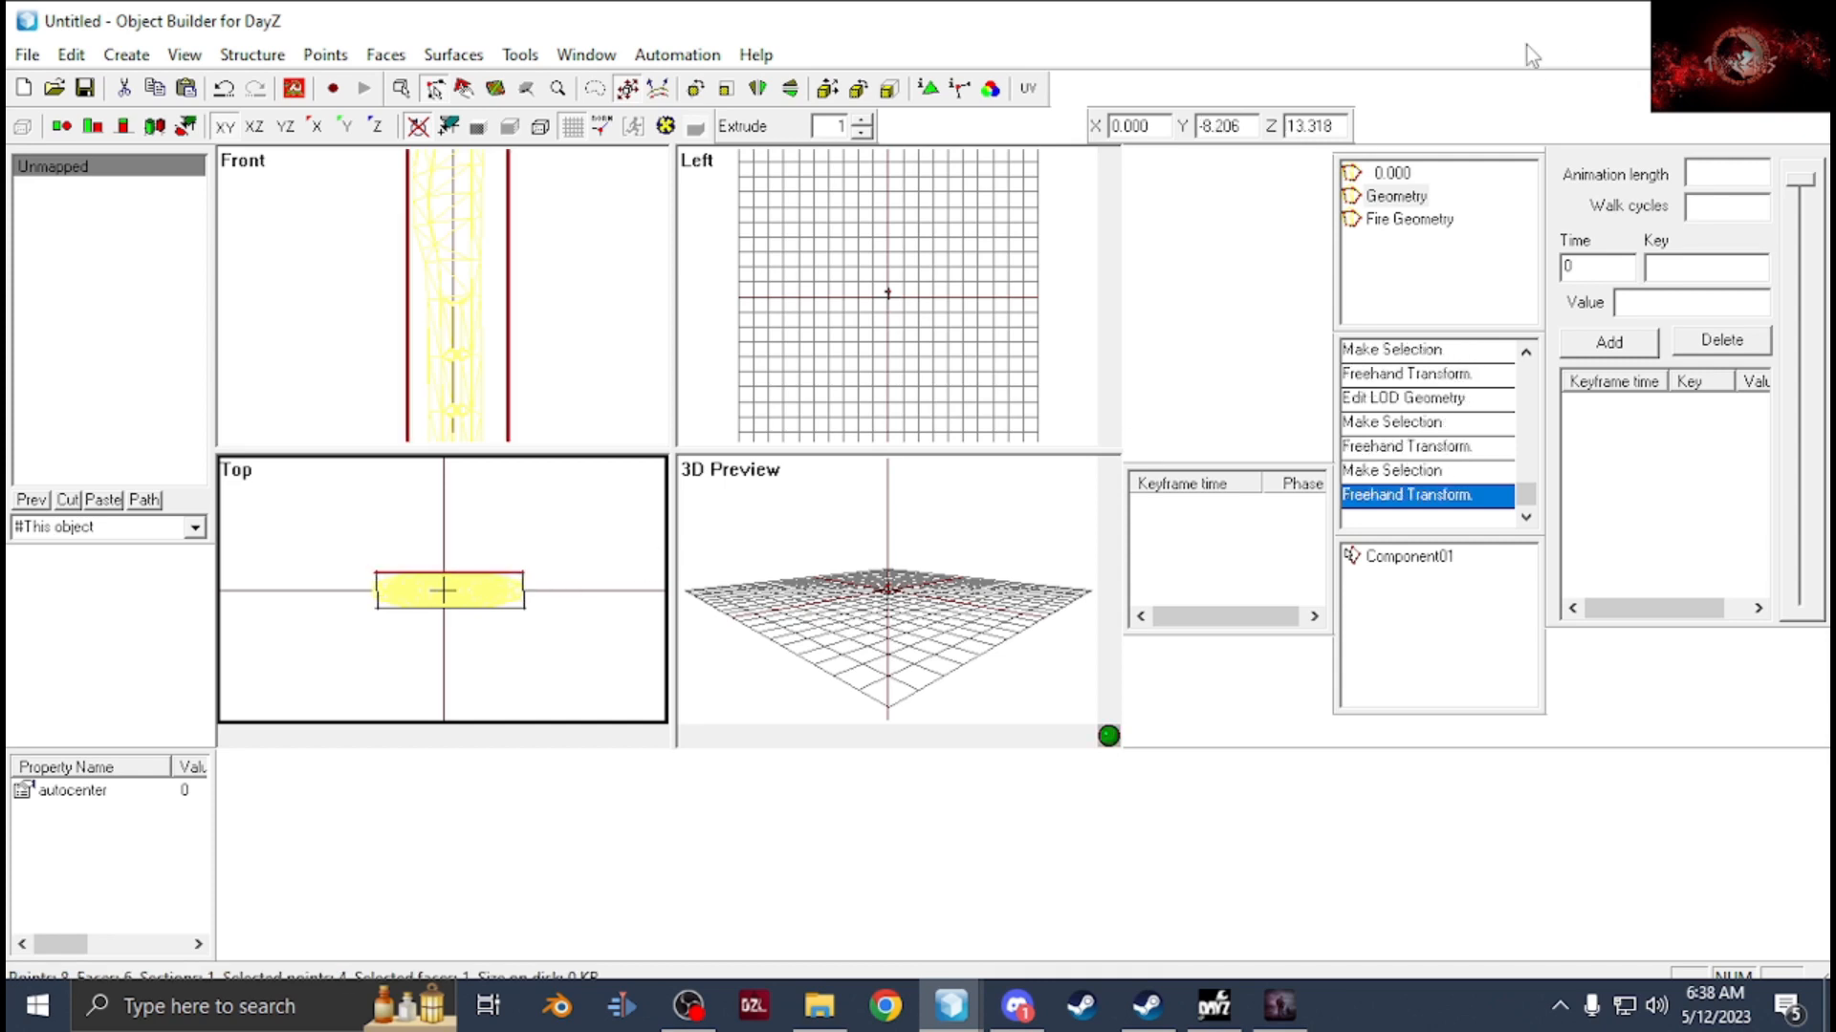
Copy the narrowed Component01 box from the Geometry LOD into a new View Geometry LOD.
{"action": "left_click", "coordinate": [1419, 564]}
{"action": "right_click", "coordinate": [1418, 277]}
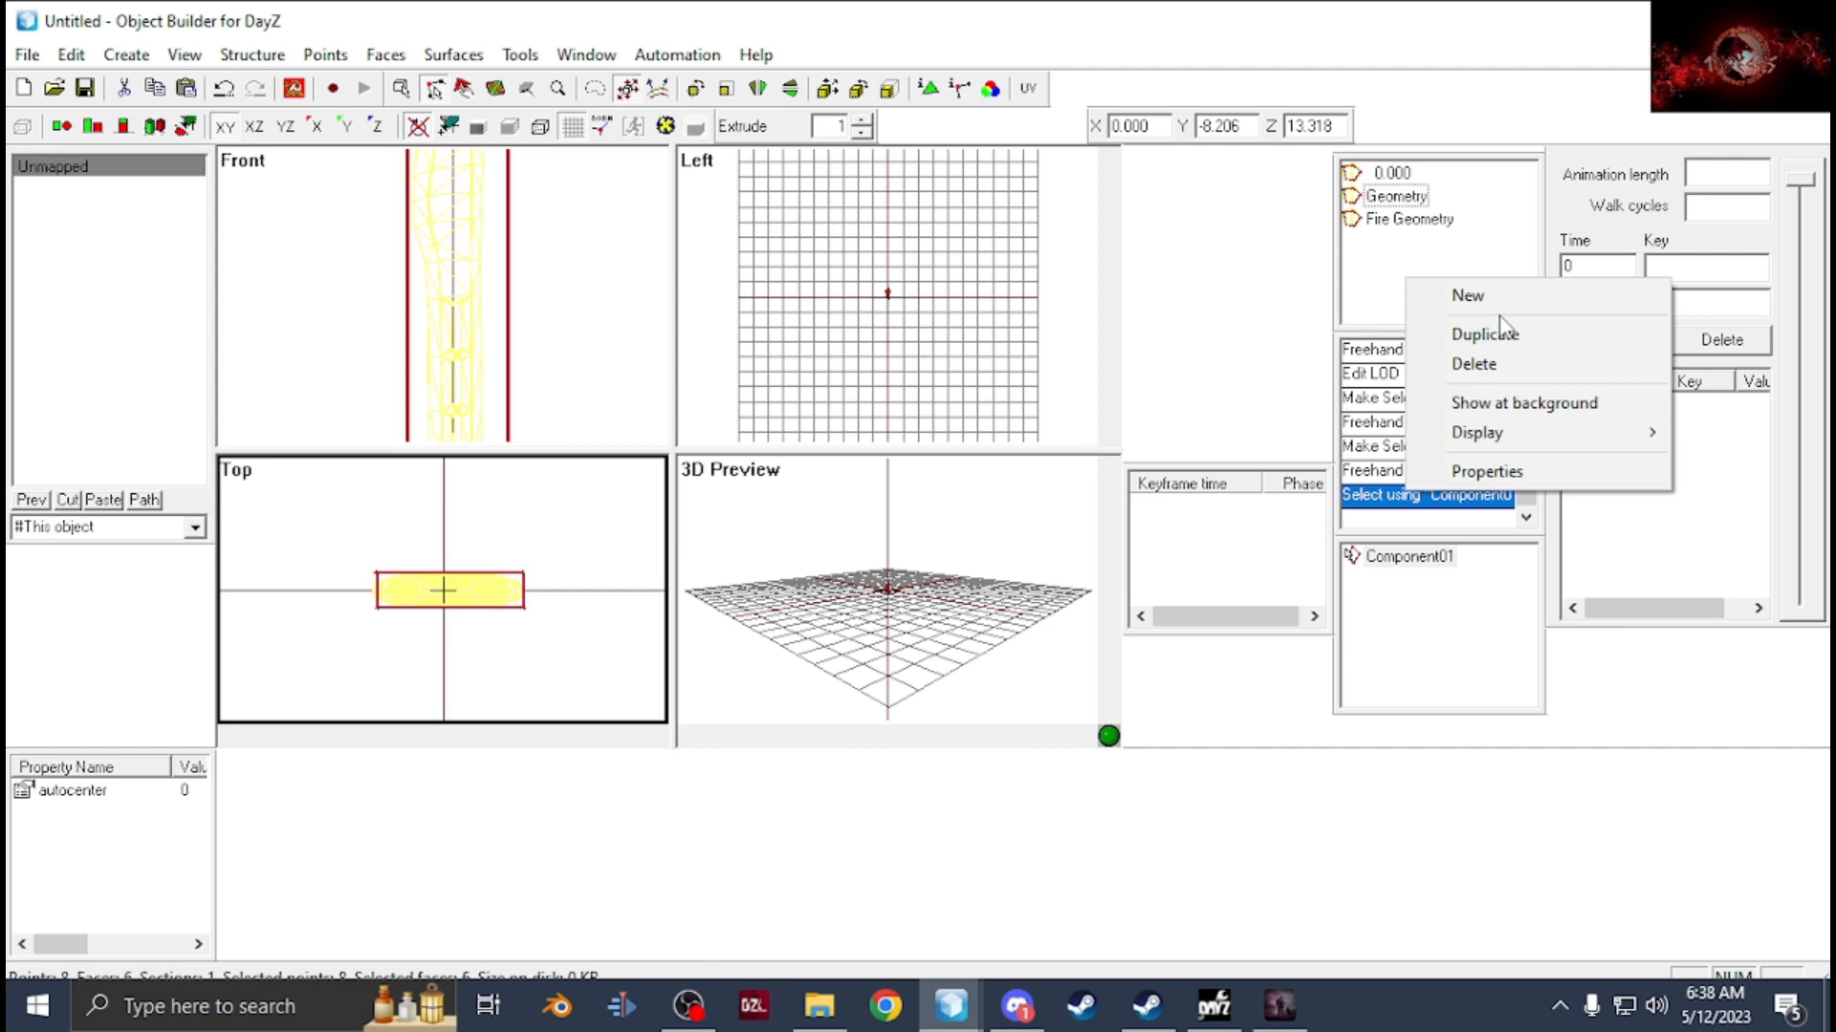
{"action": "left_click", "coordinate": [1467, 296]}
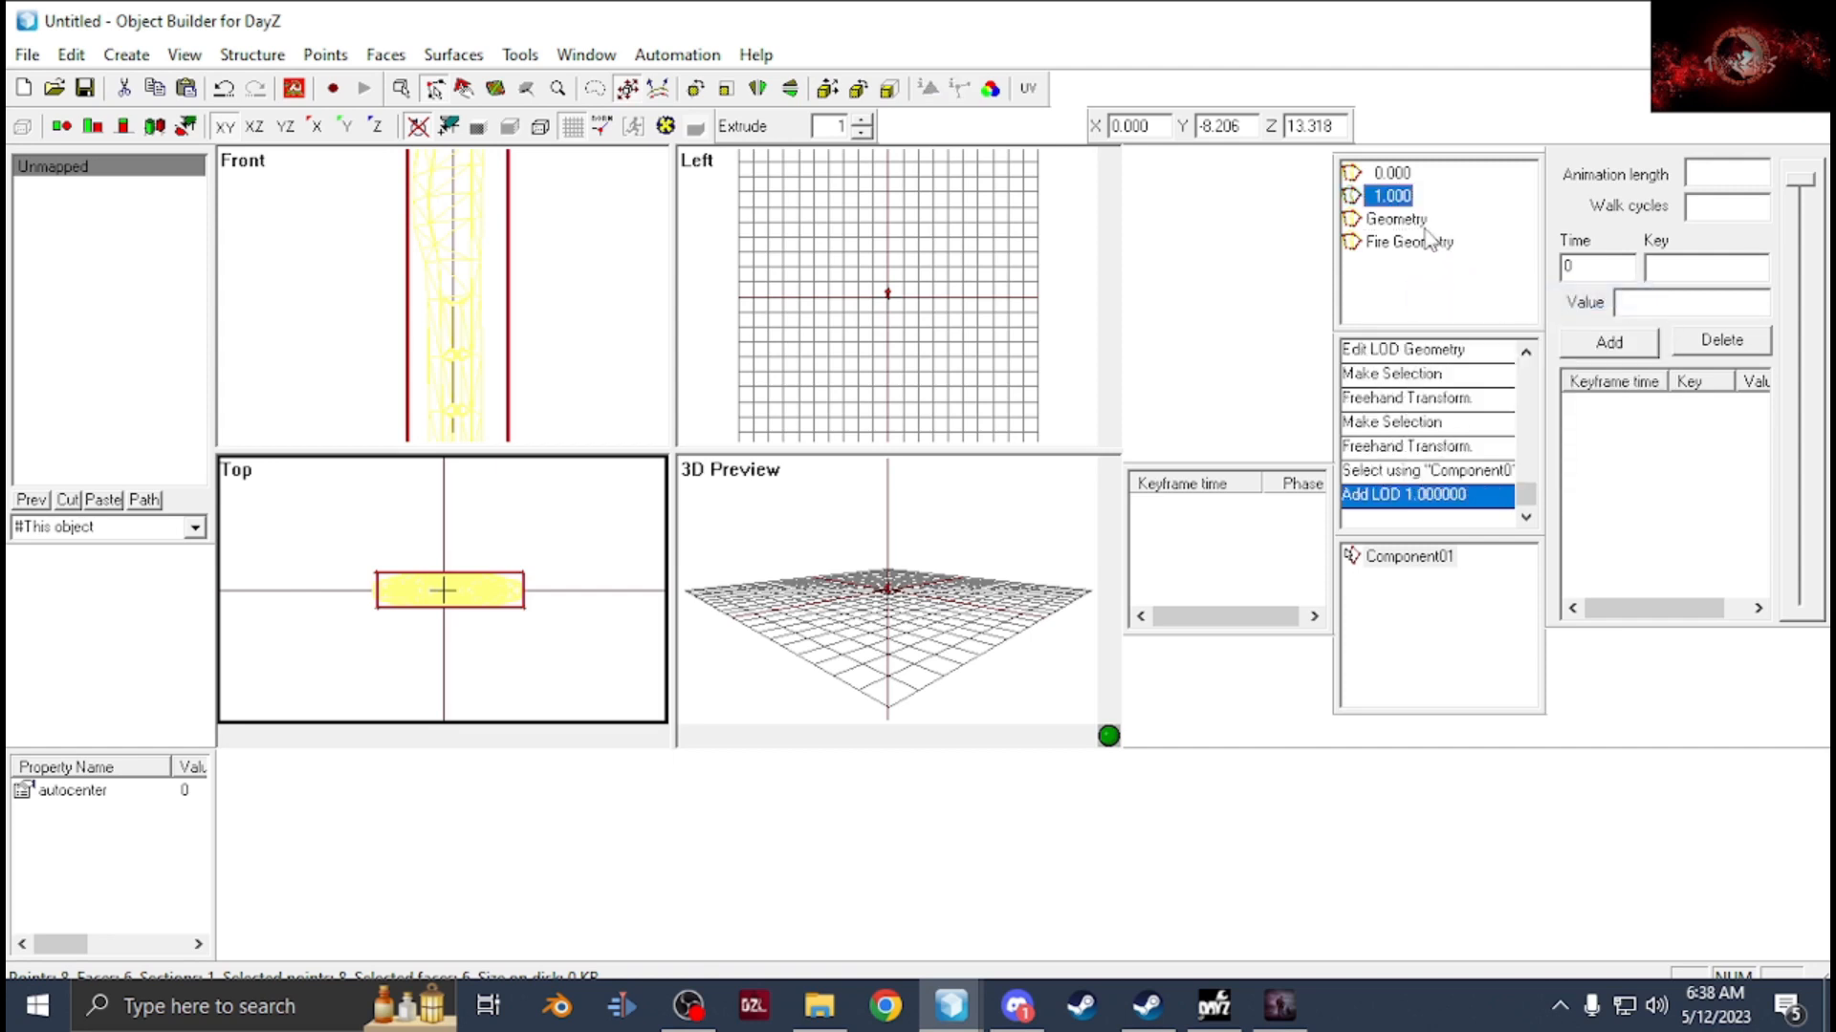
{"action": "right_click", "coordinate": [1407, 195]}
{"action": "left_click", "coordinate": [1486, 392]}
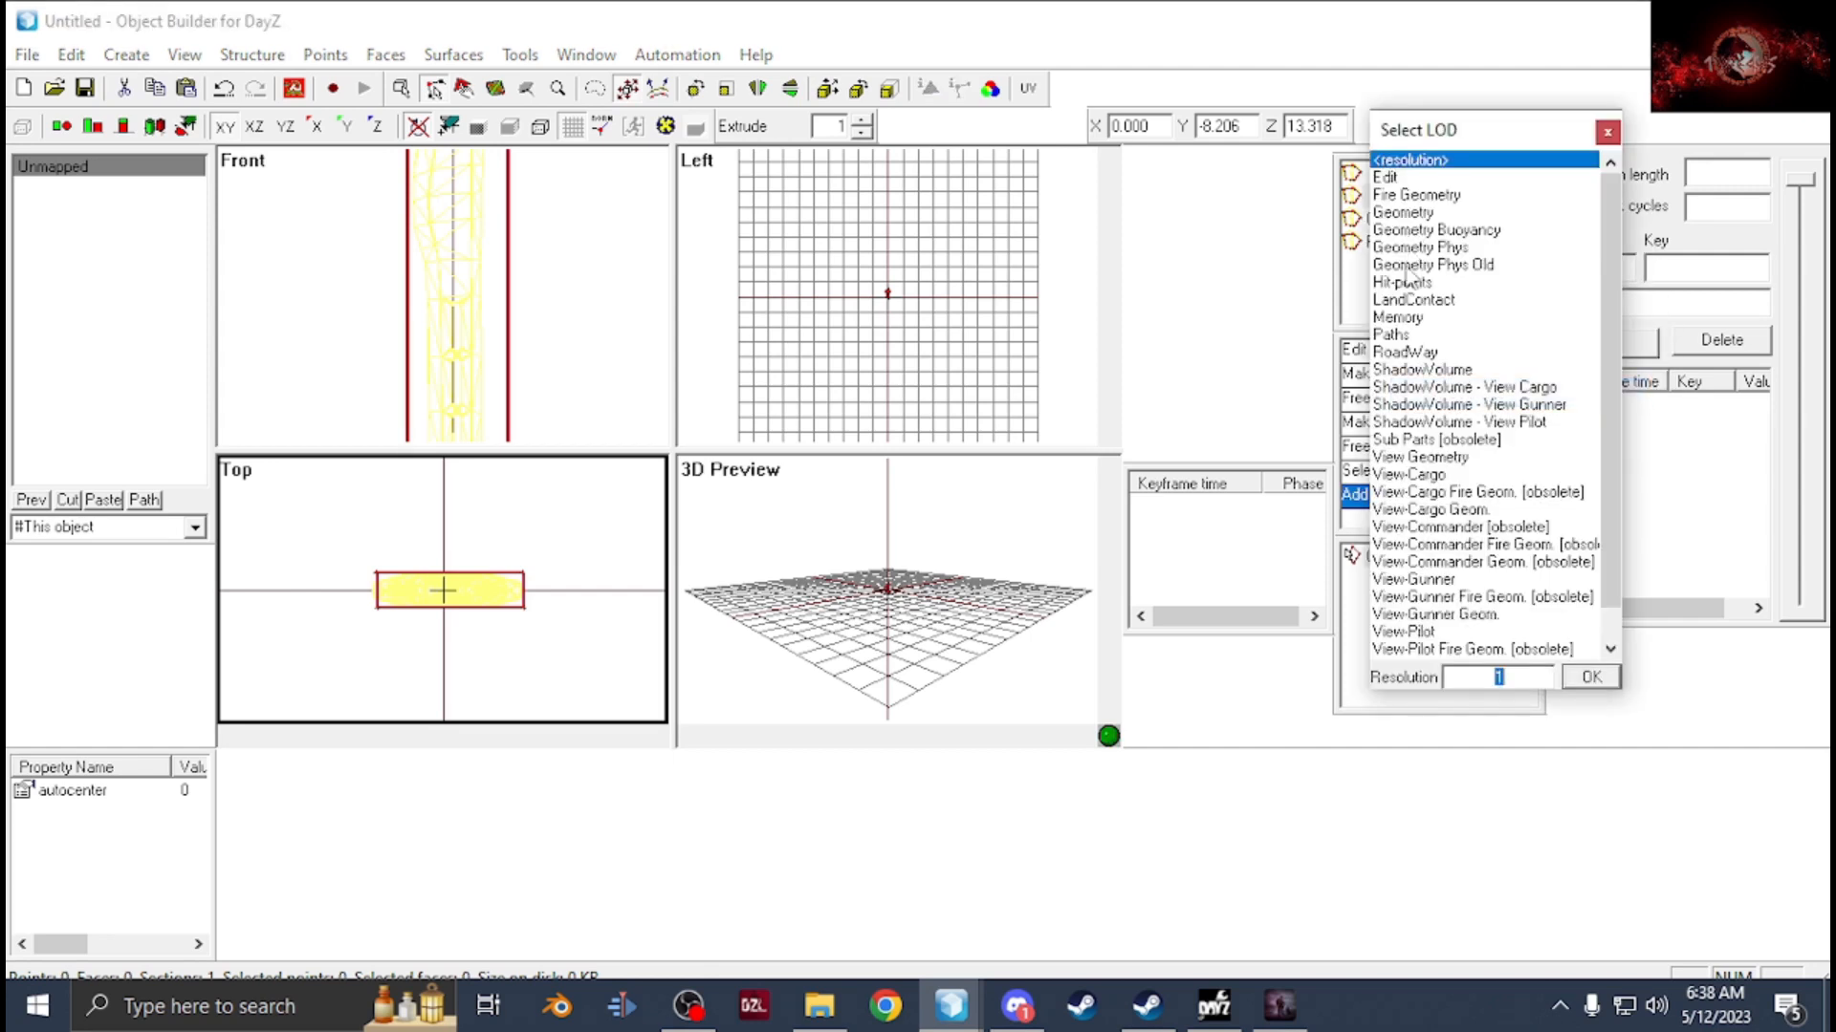
{"action": "double_click", "coordinate": [1425, 458]}
{"action": "key", "text": "ctrl+v"}
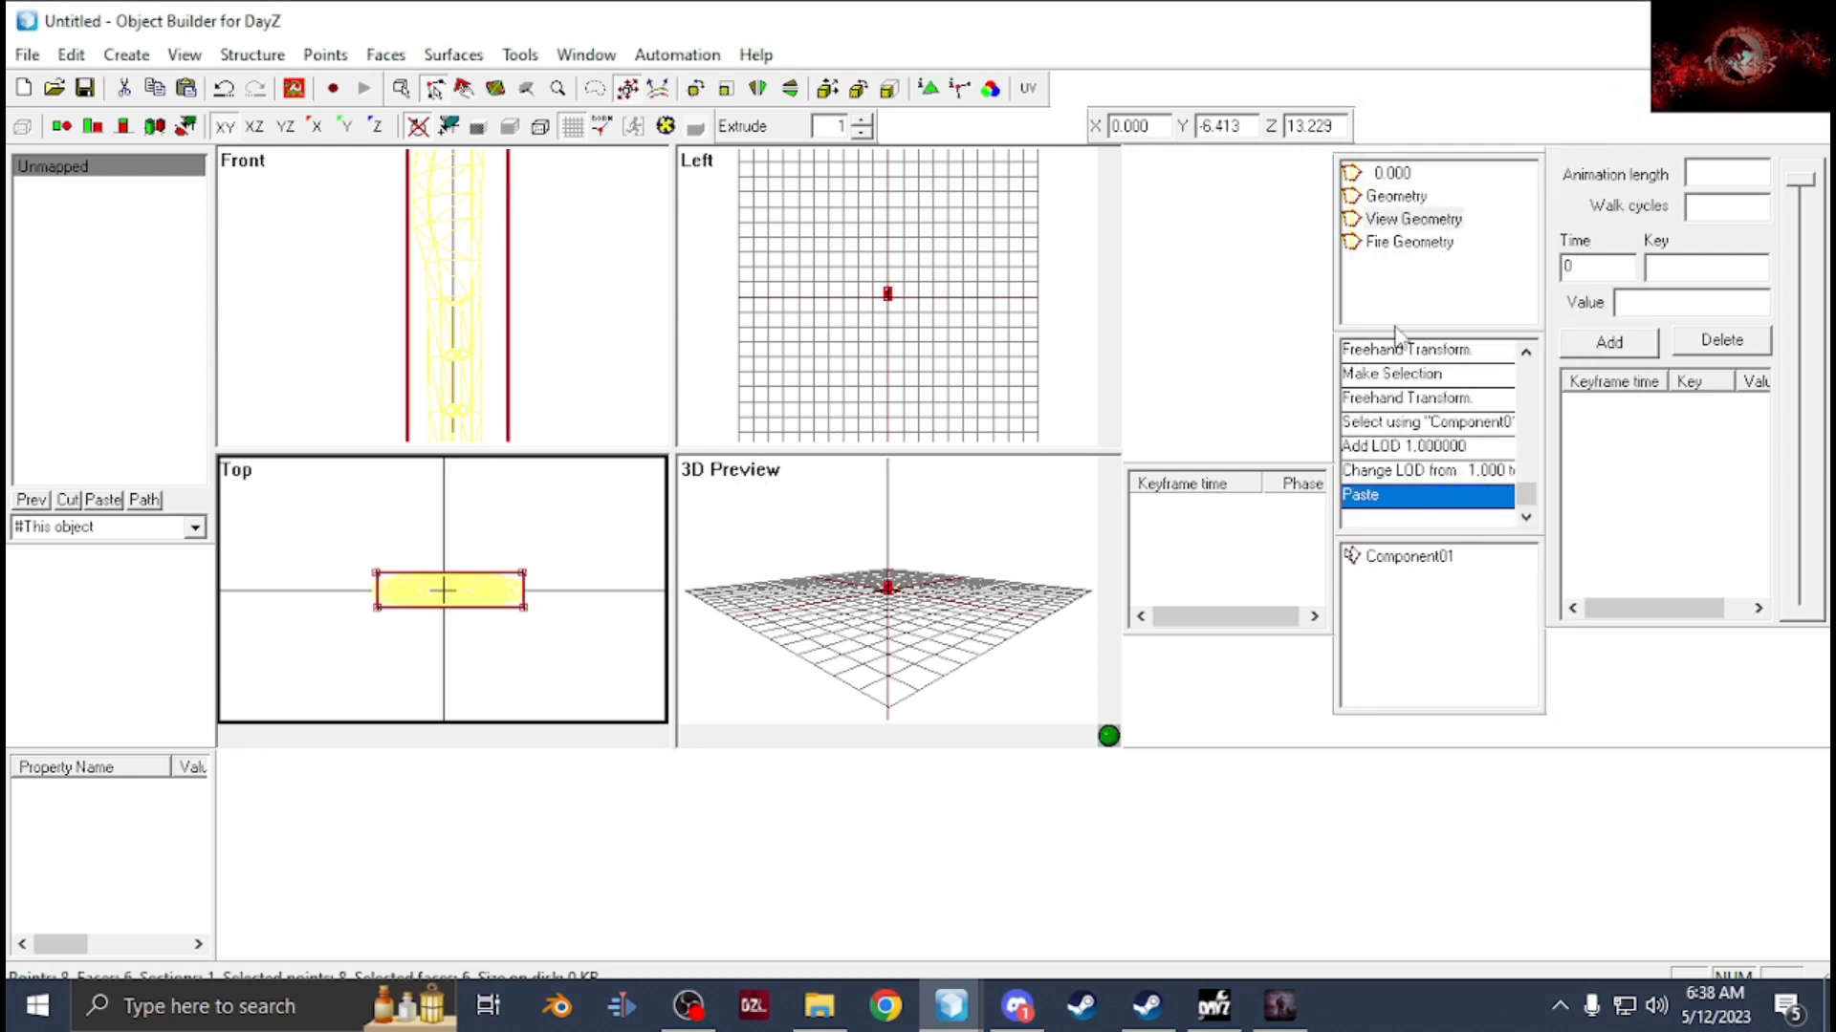
Add a new LOD, change its type to Memory, and paste the copied box into it.
{"action": "right_click", "coordinate": [1407, 285]}
{"action": "left_click", "coordinate": [1453, 298]}
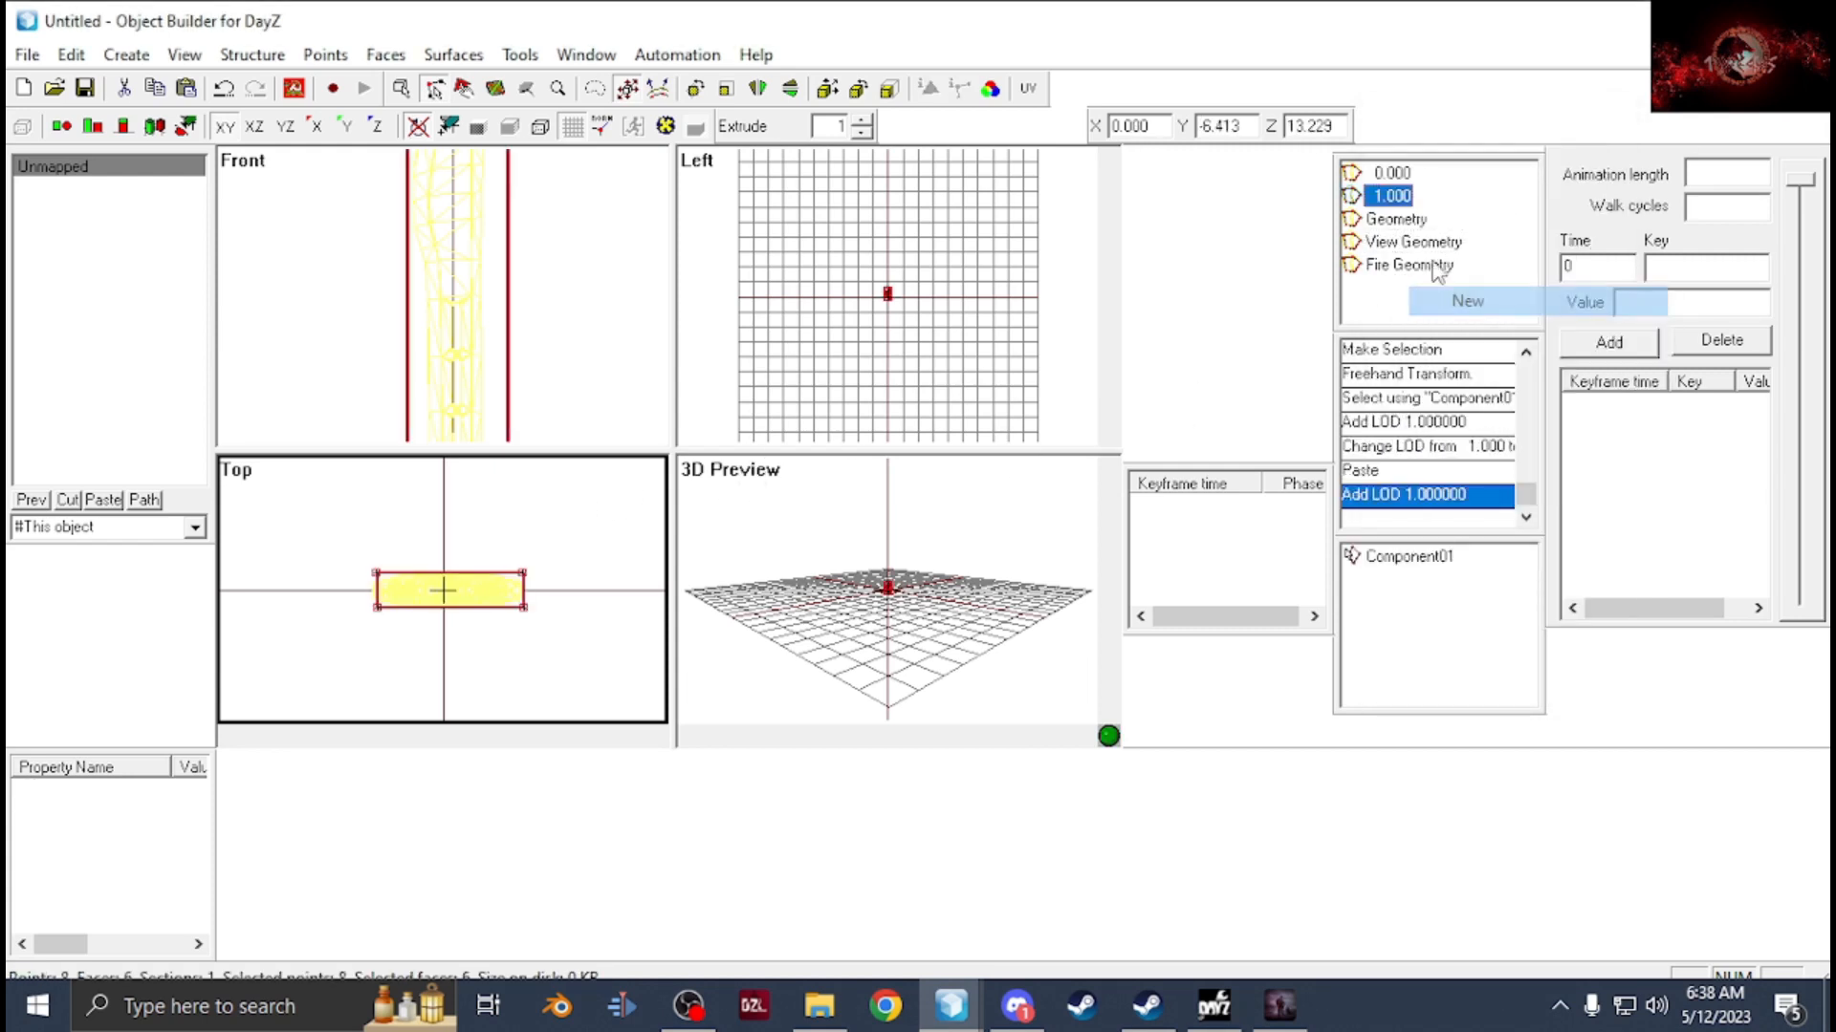
{"action": "right_click", "coordinate": [1398, 196]}
{"action": "left_click", "coordinate": [1482, 387]}
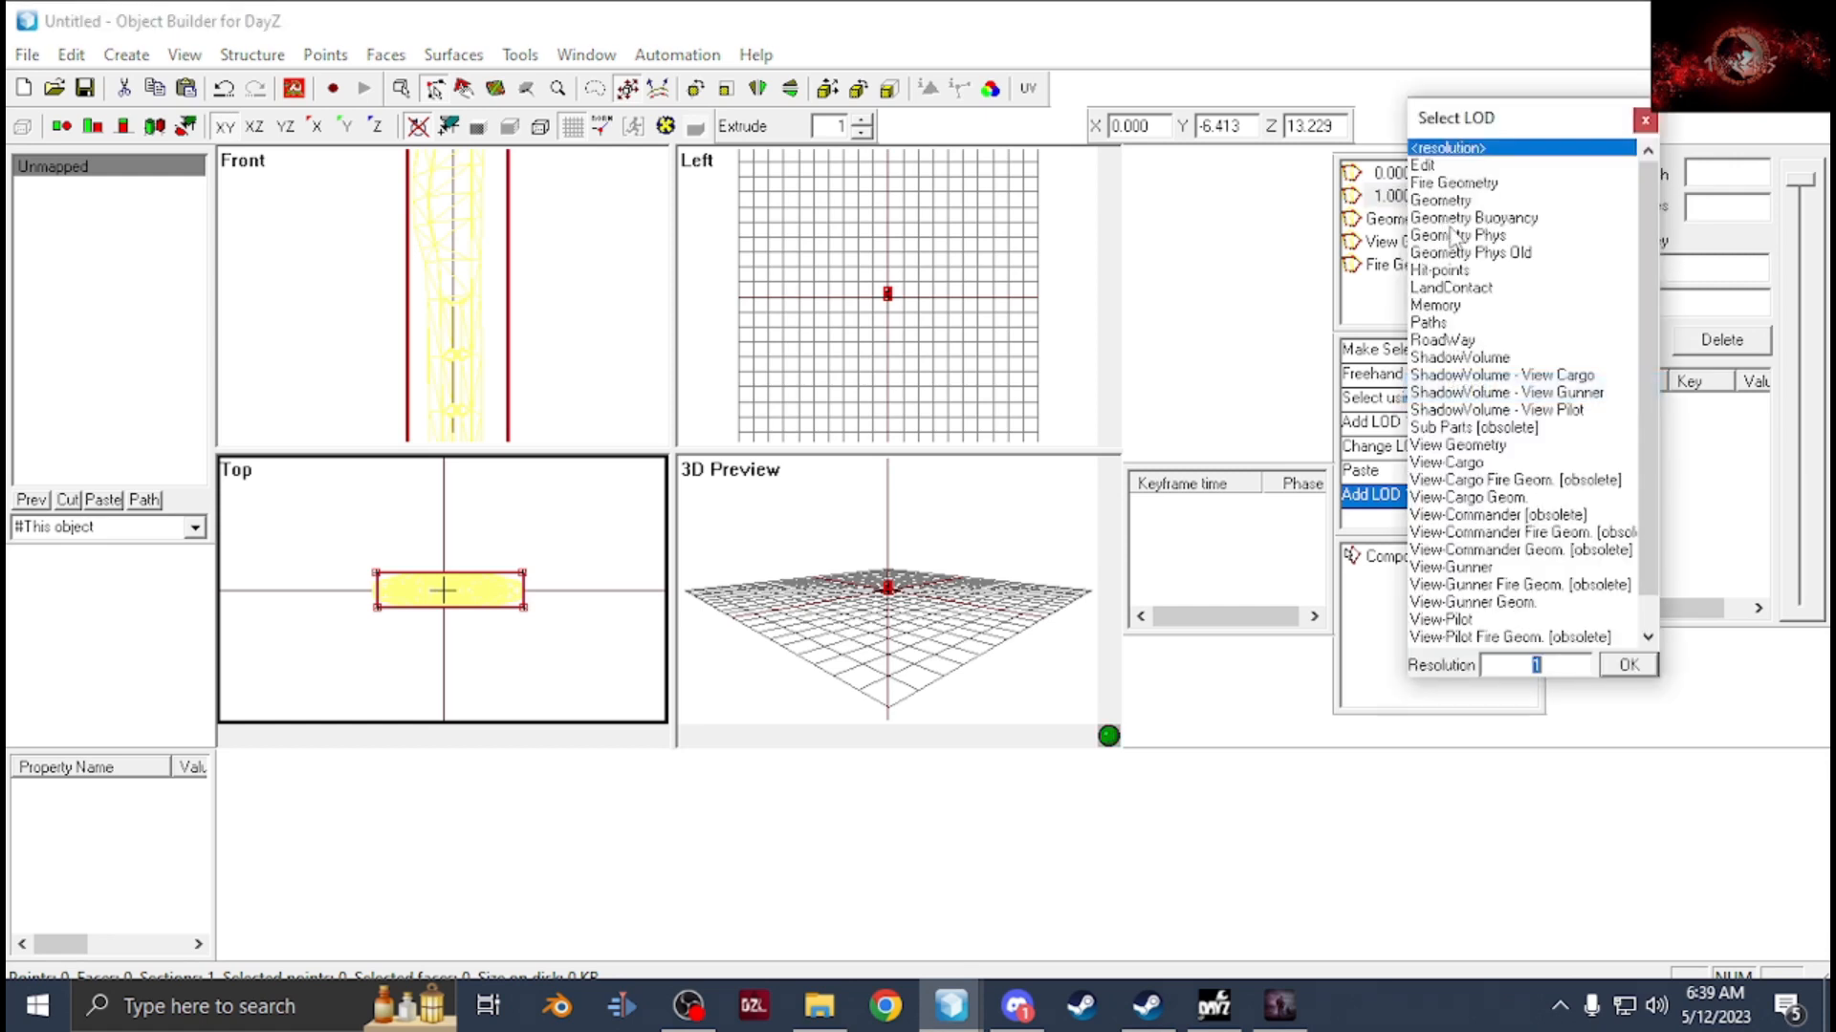
{"action": "double_click", "coordinate": [1436, 305]}
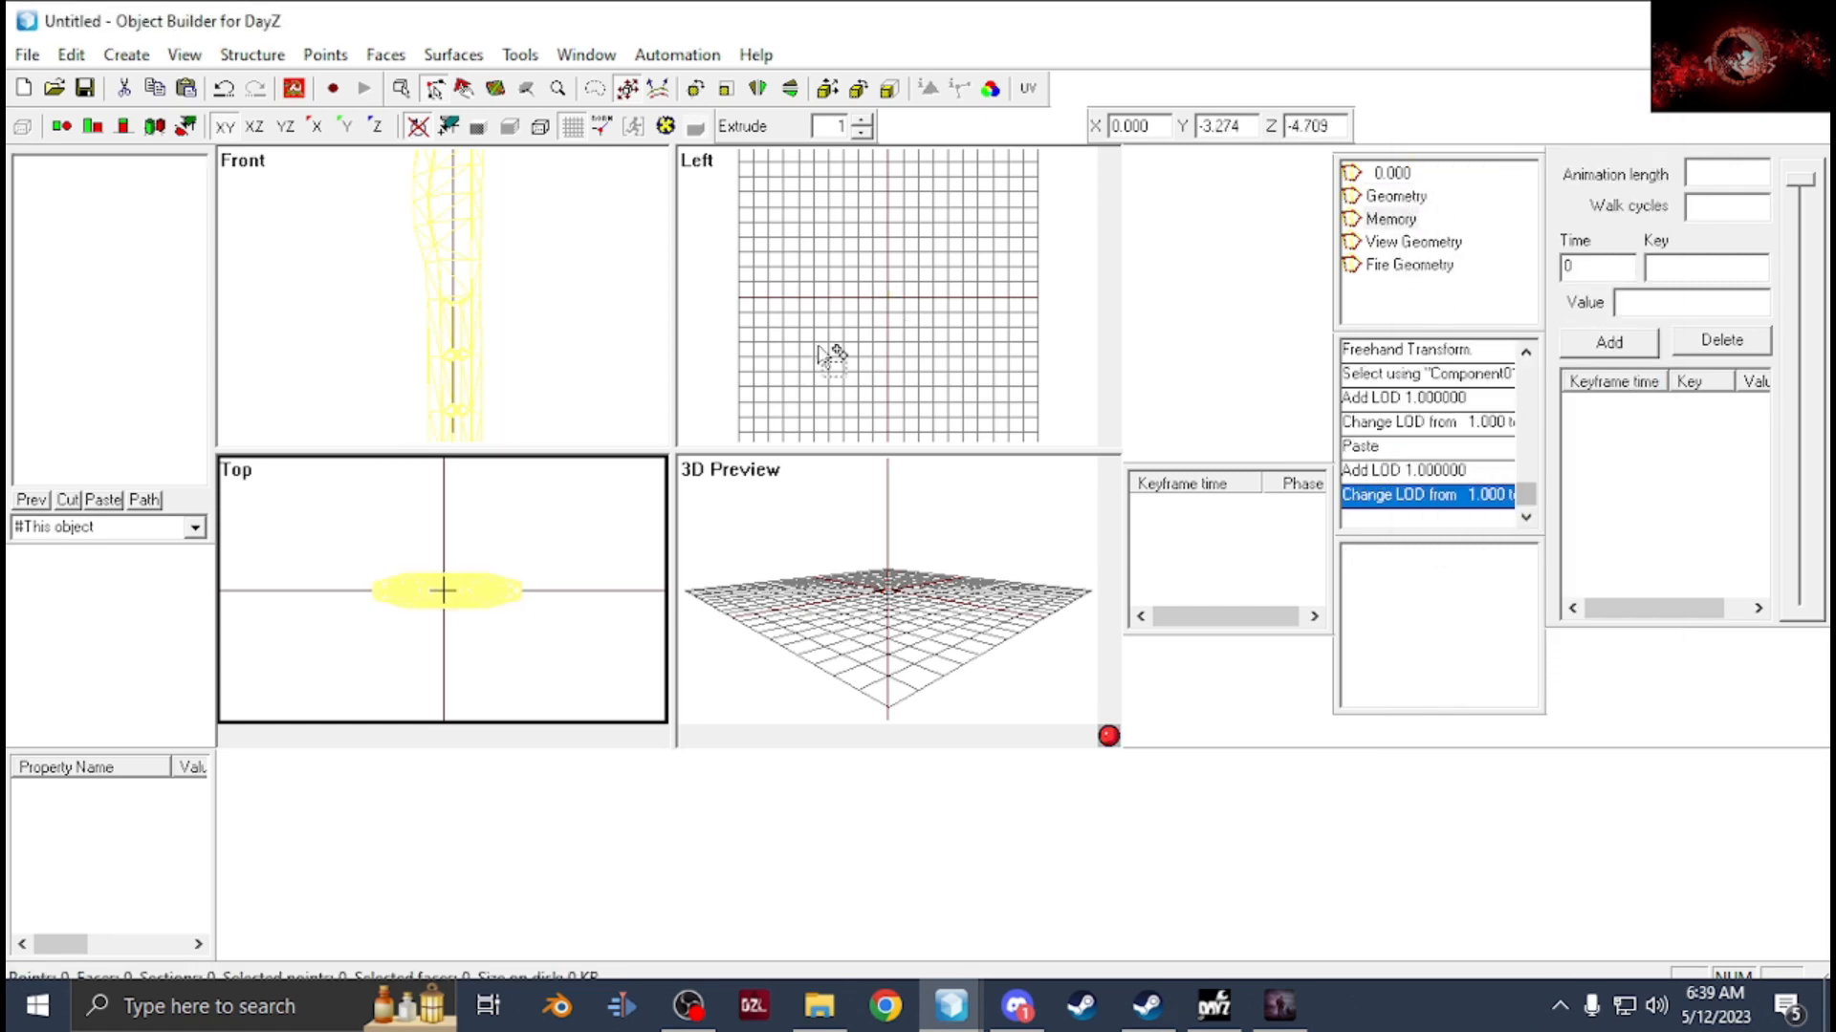
{"action": "key", "text": "ctrl+v"}
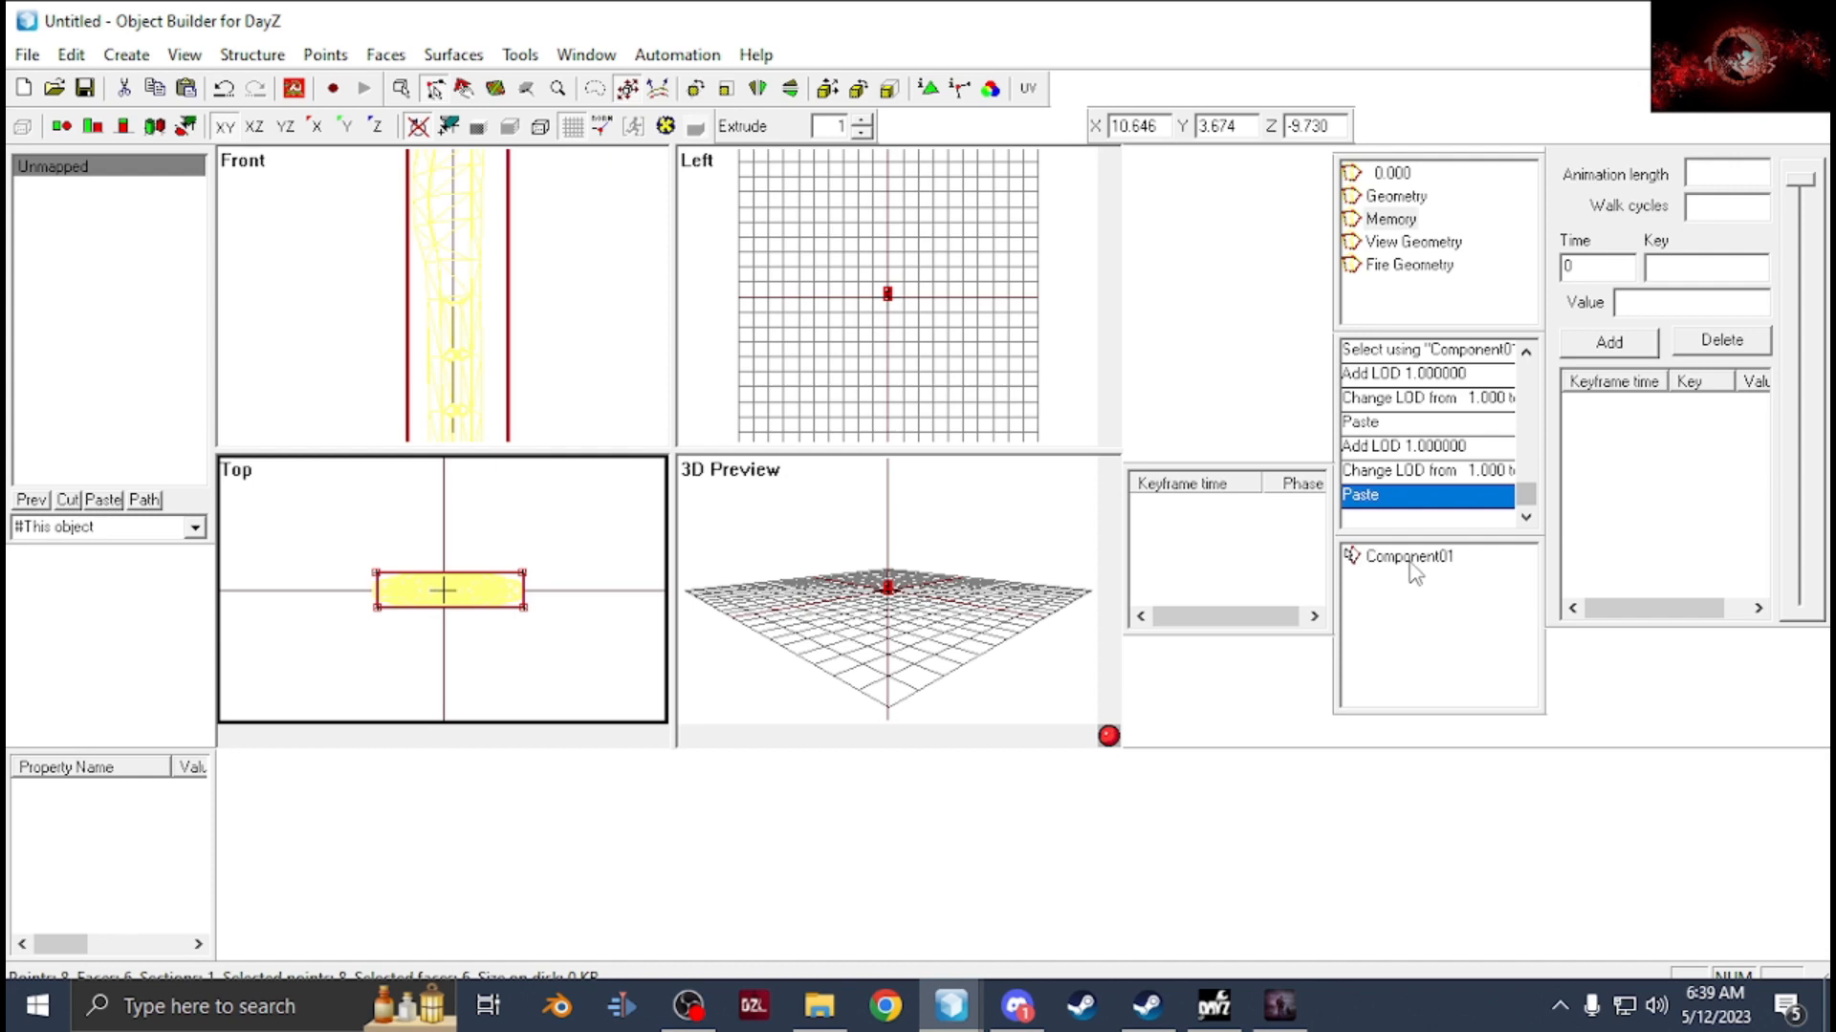
Delete the Component01 named selection from the Memory LOD while keeping the box itself.
{"action": "right_click", "coordinate": [1413, 569]}
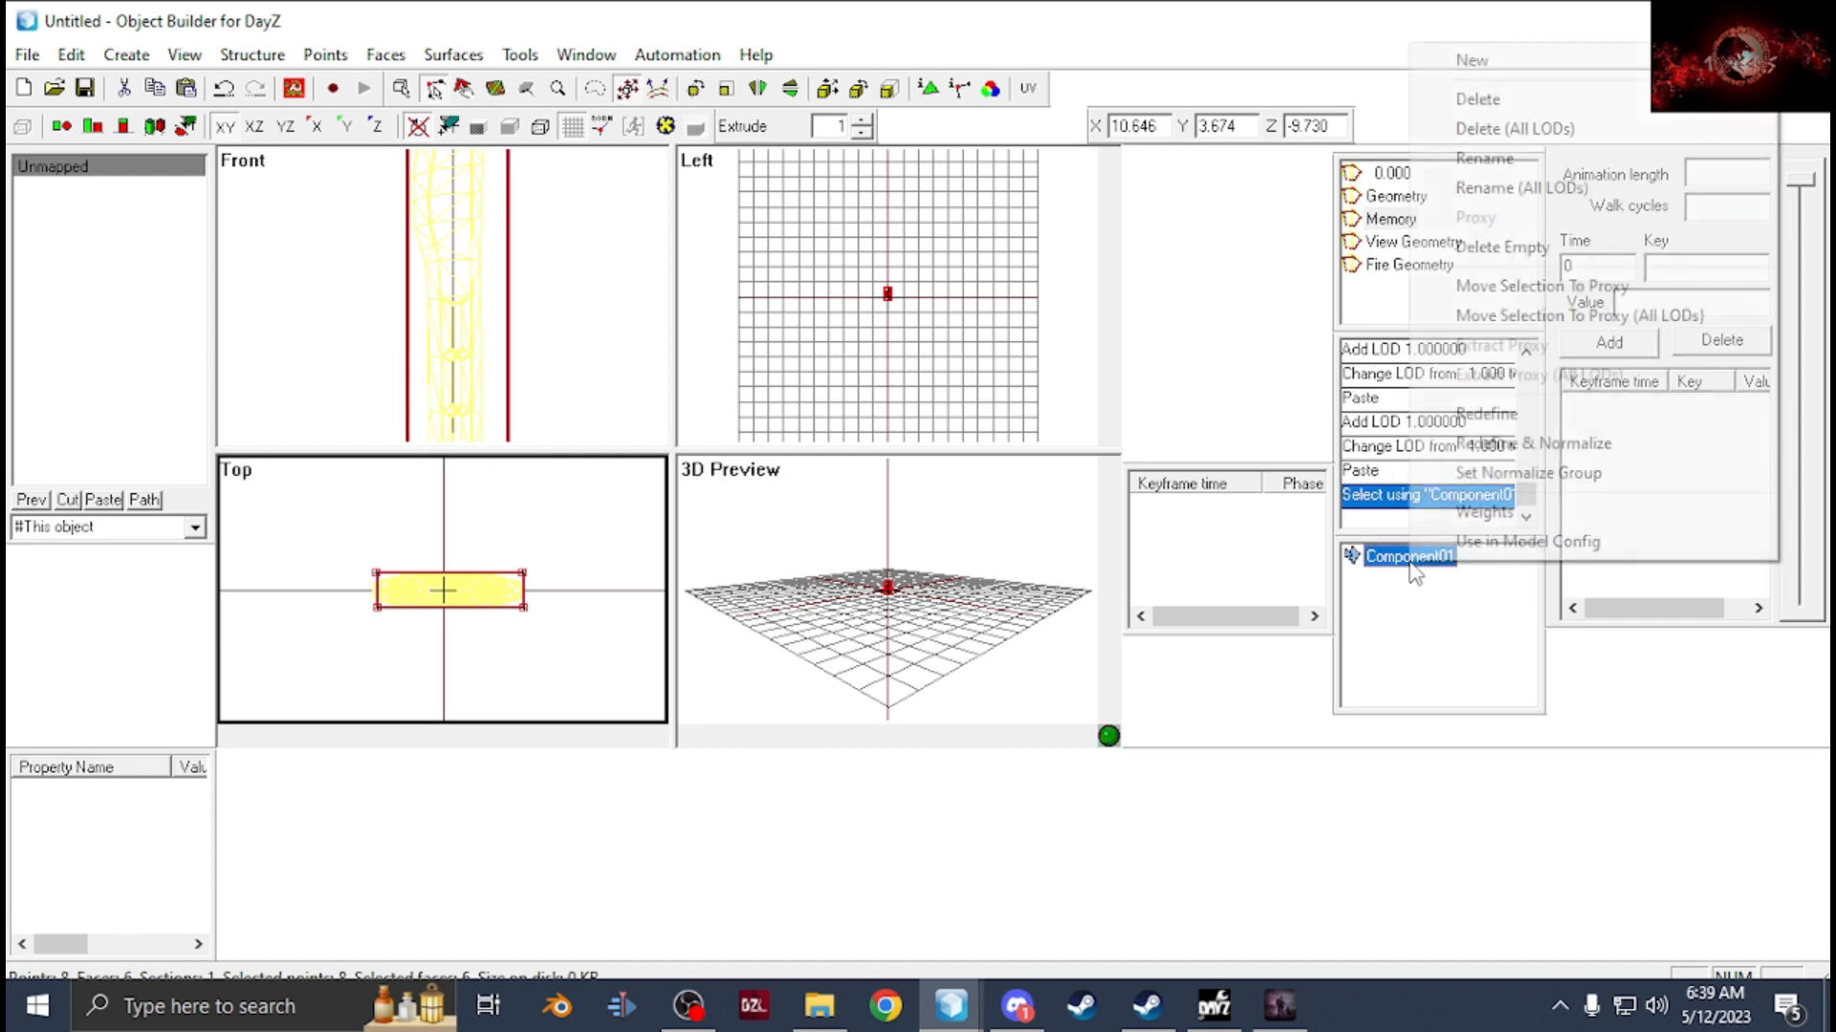
{"action": "left_click", "coordinate": [1526, 100]}
{"action": "scroll", "coordinate": [500, 308], "scroll_direction": "down", "scroll_amount": 2}
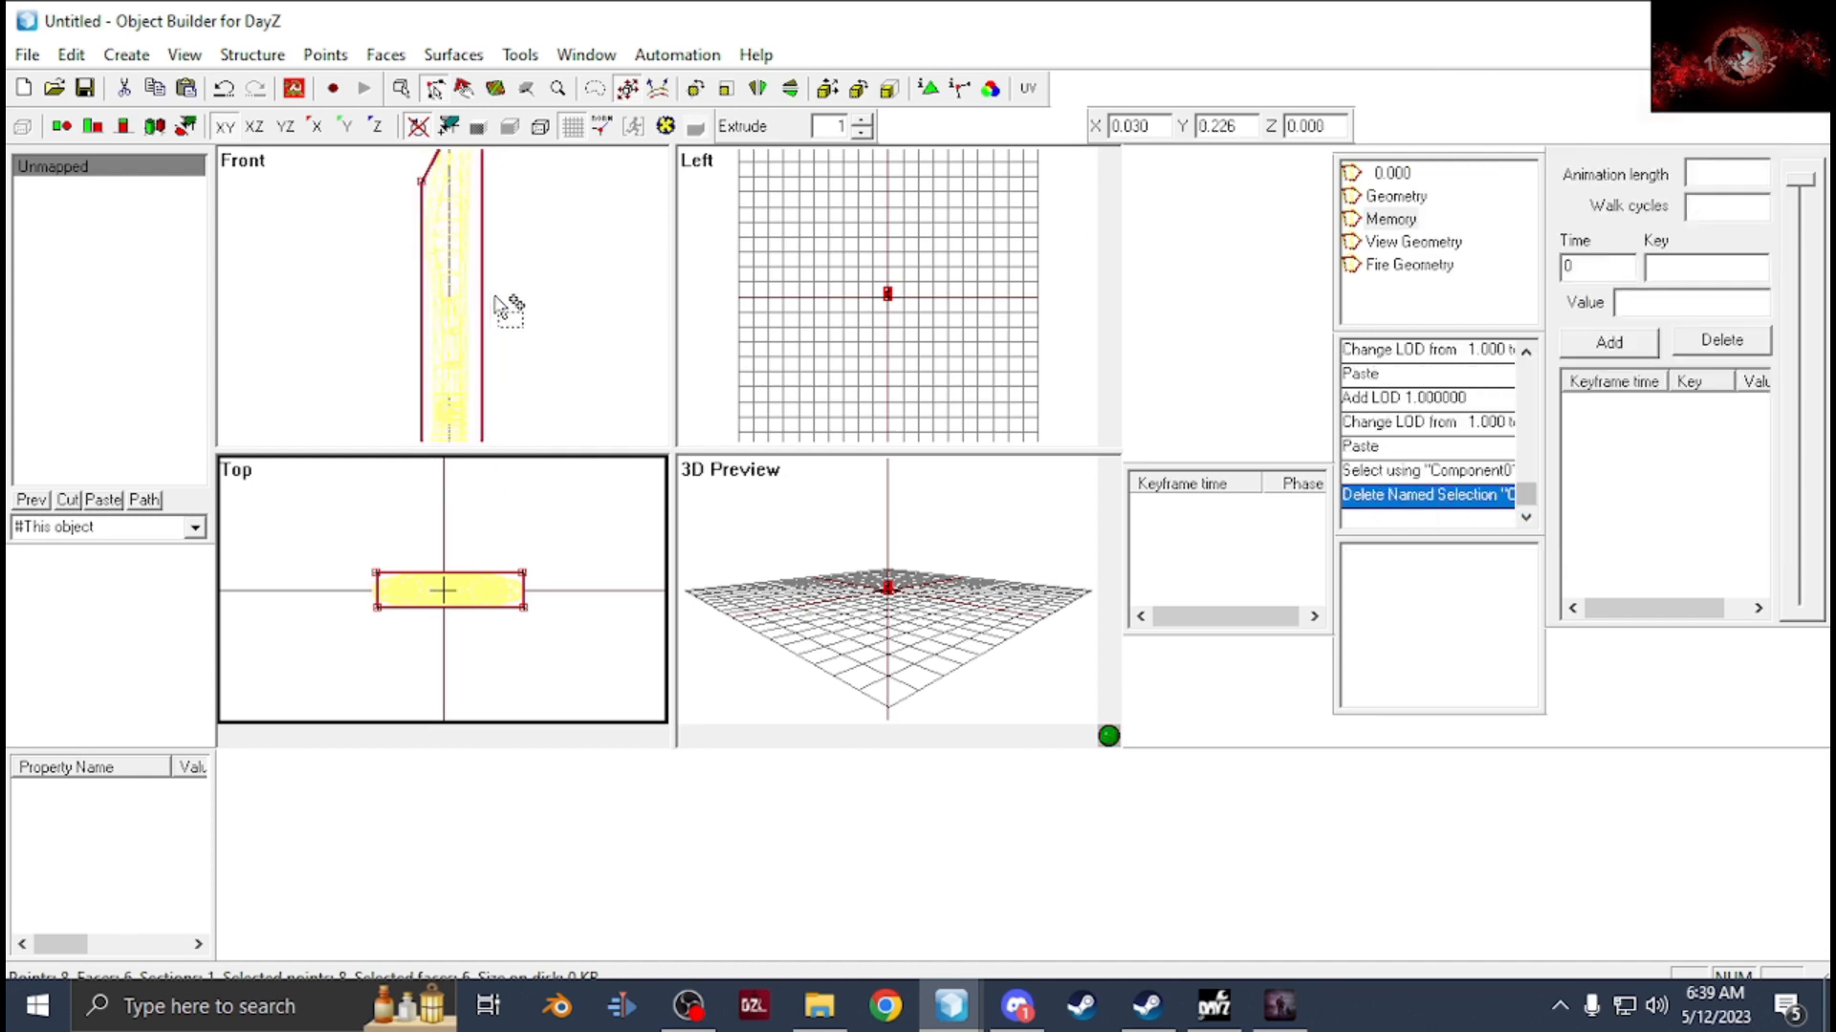
Switch to the melee model and copy all its memory points, from boundingbox_max through throwingimpulseposition.
{"action": "mouse_move", "coordinate": [952, 1005]}
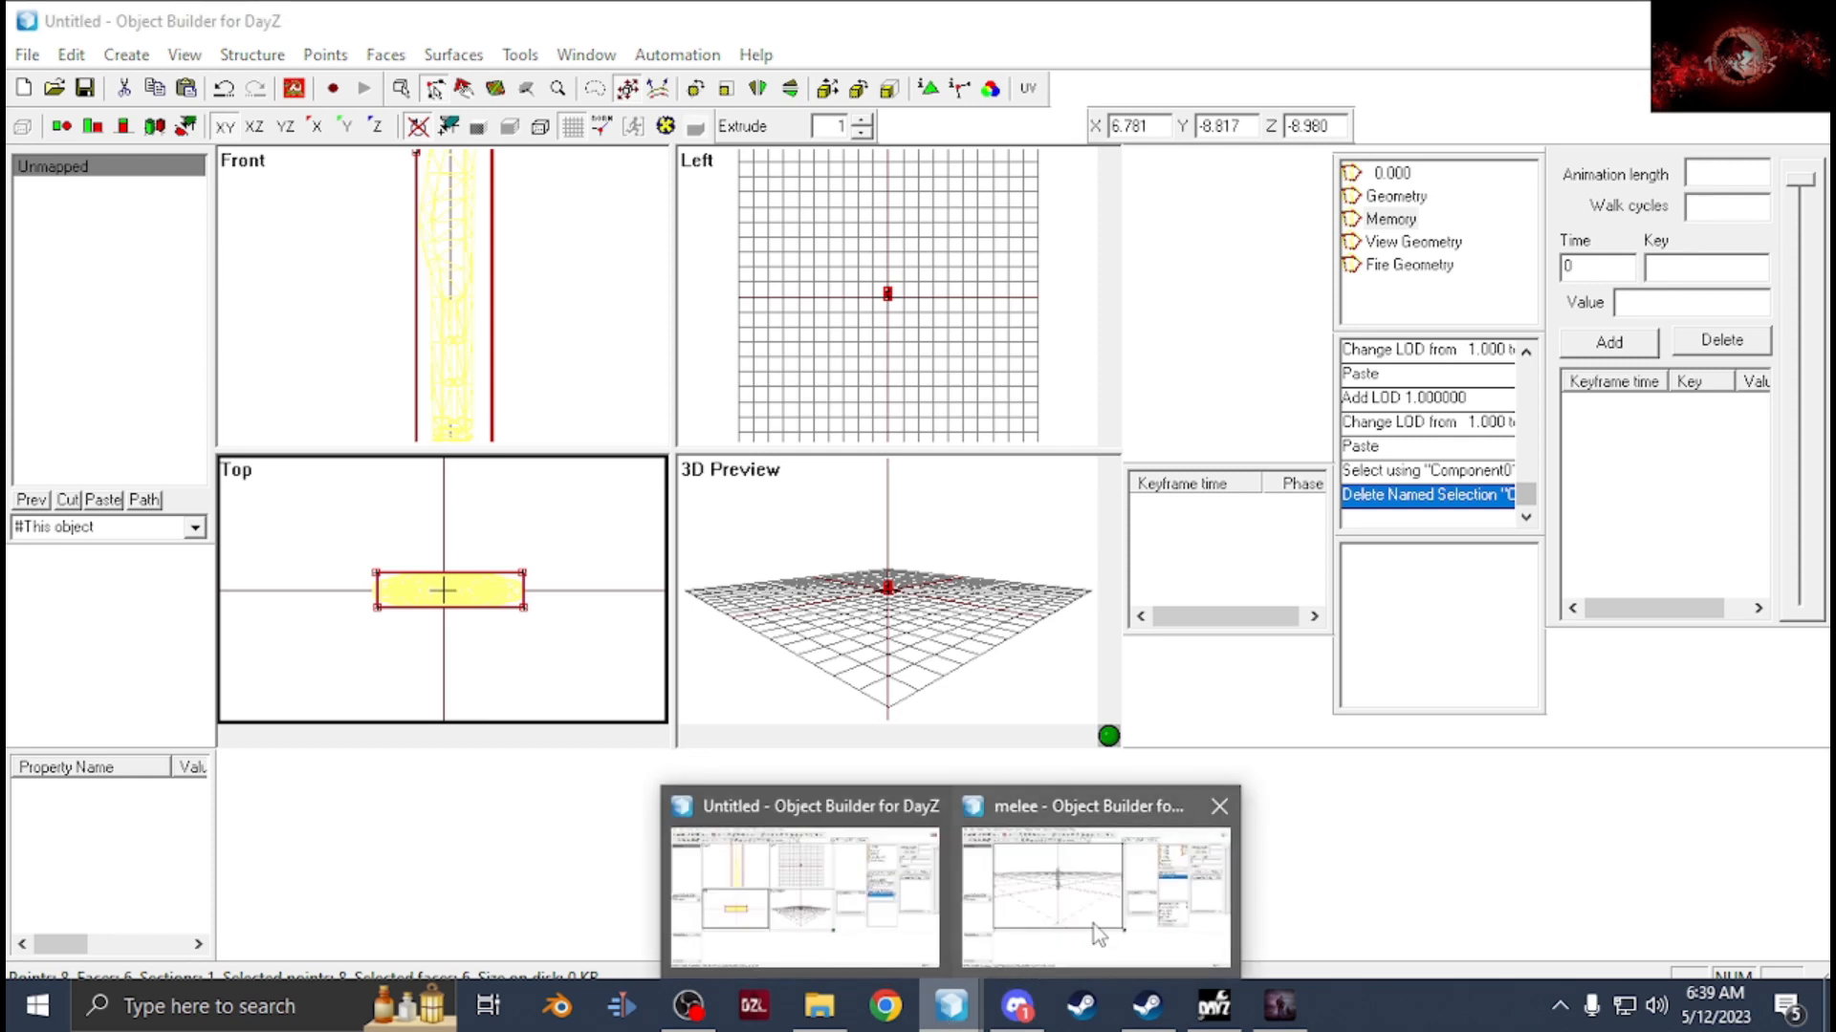
{"action": "left_click", "coordinate": [1098, 934]}
{"action": "left_click", "coordinate": [1493, 558]}
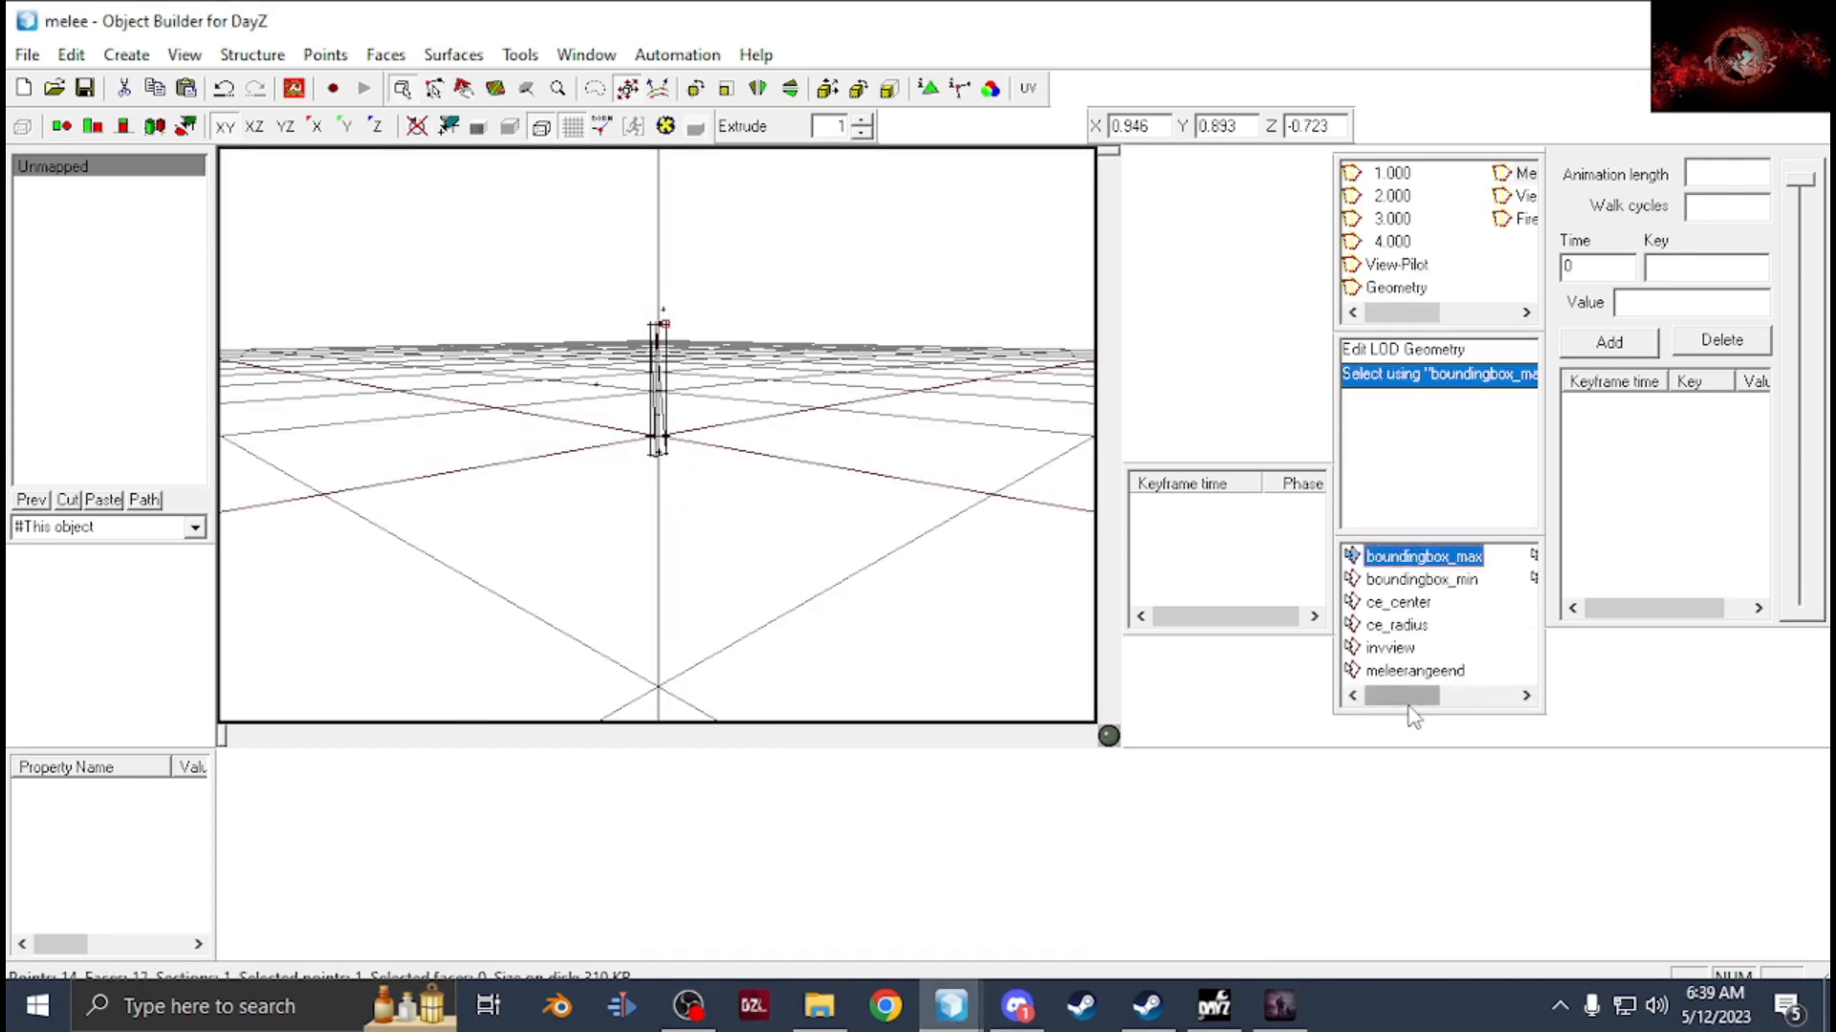
{"action": "left_click_drag", "start_coordinate": [1408, 702], "coordinate": [1479, 703]}
{"action": "left_click", "coordinate": [1449, 580], "text": "shift"}
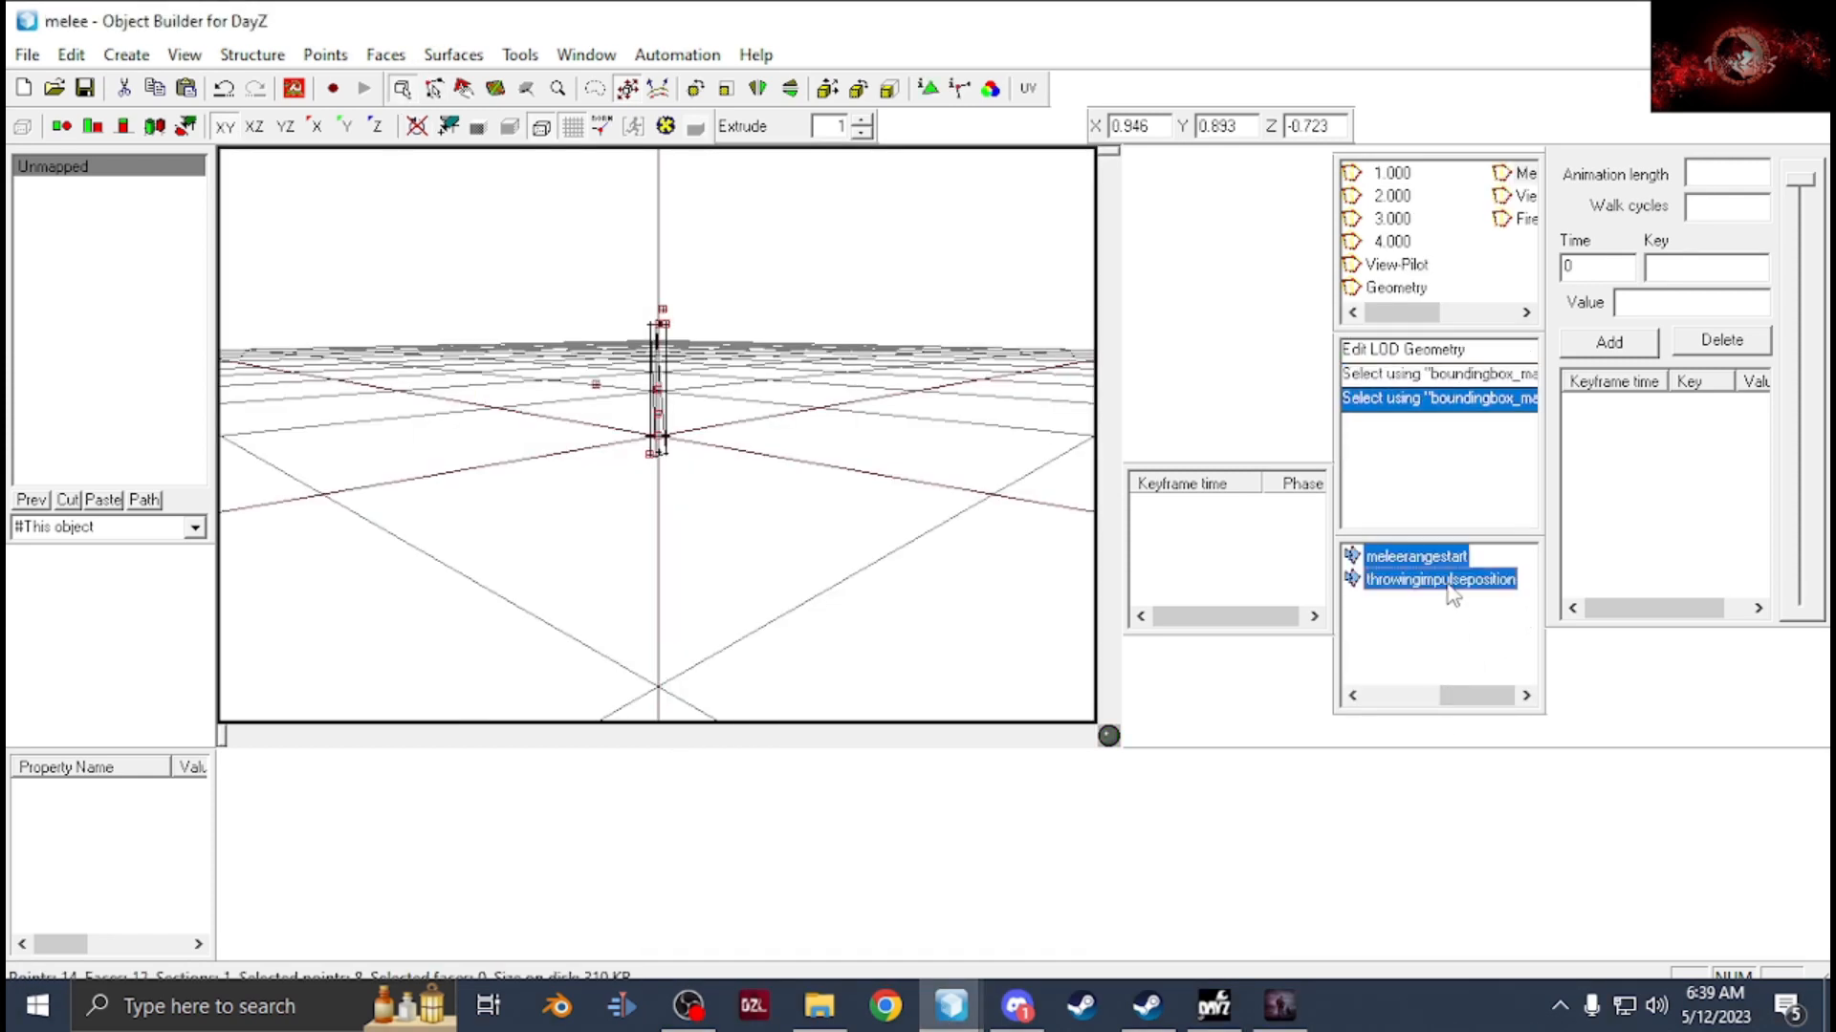
Return to the untitled knife model and paste the copied memory points into its Memory LOD.
{"action": "mouse_move", "coordinate": [970, 996]}
{"action": "left_click", "coordinate": [803, 918]}
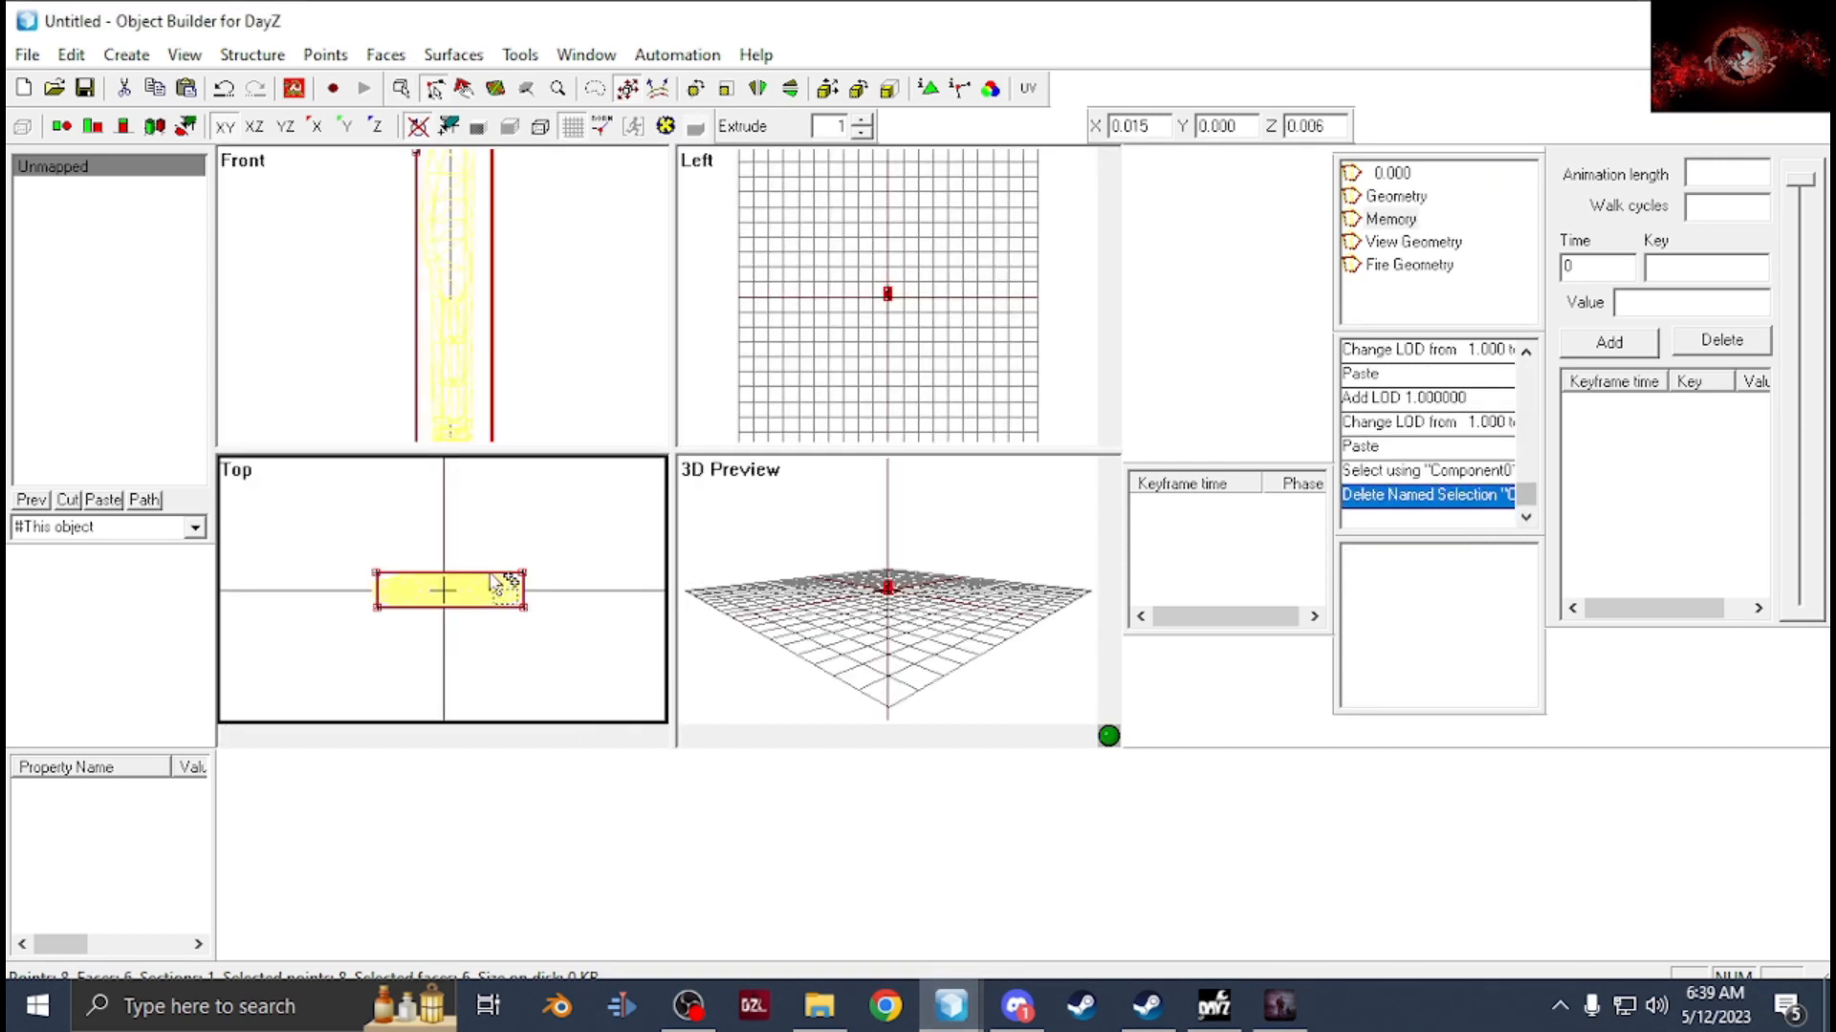
{"action": "left_click", "coordinate": [1398, 223]}
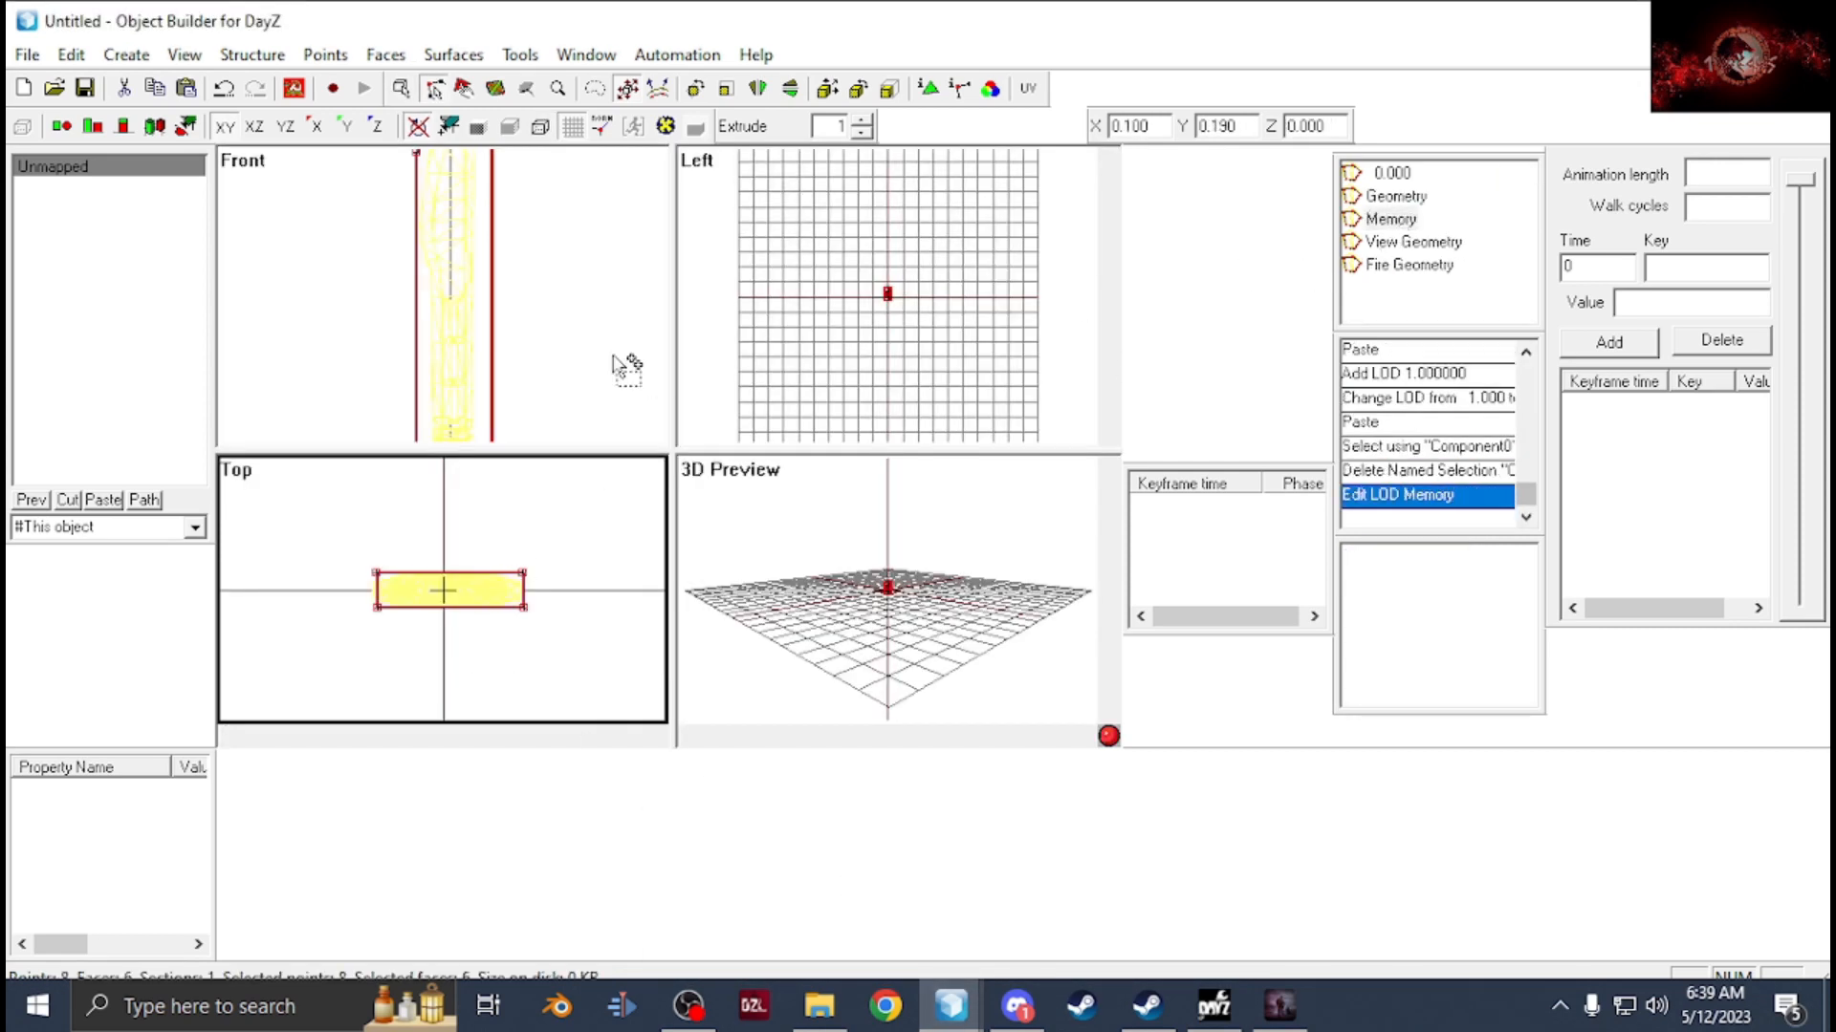
{"action": "key", "text": "ctrl+v"}
Scale the pasted memory points up to about 110% in the front view so they span the knife box.
{"action": "scroll", "coordinate": [528, 355], "scroll_direction": "down", "scroll_amount": 3}
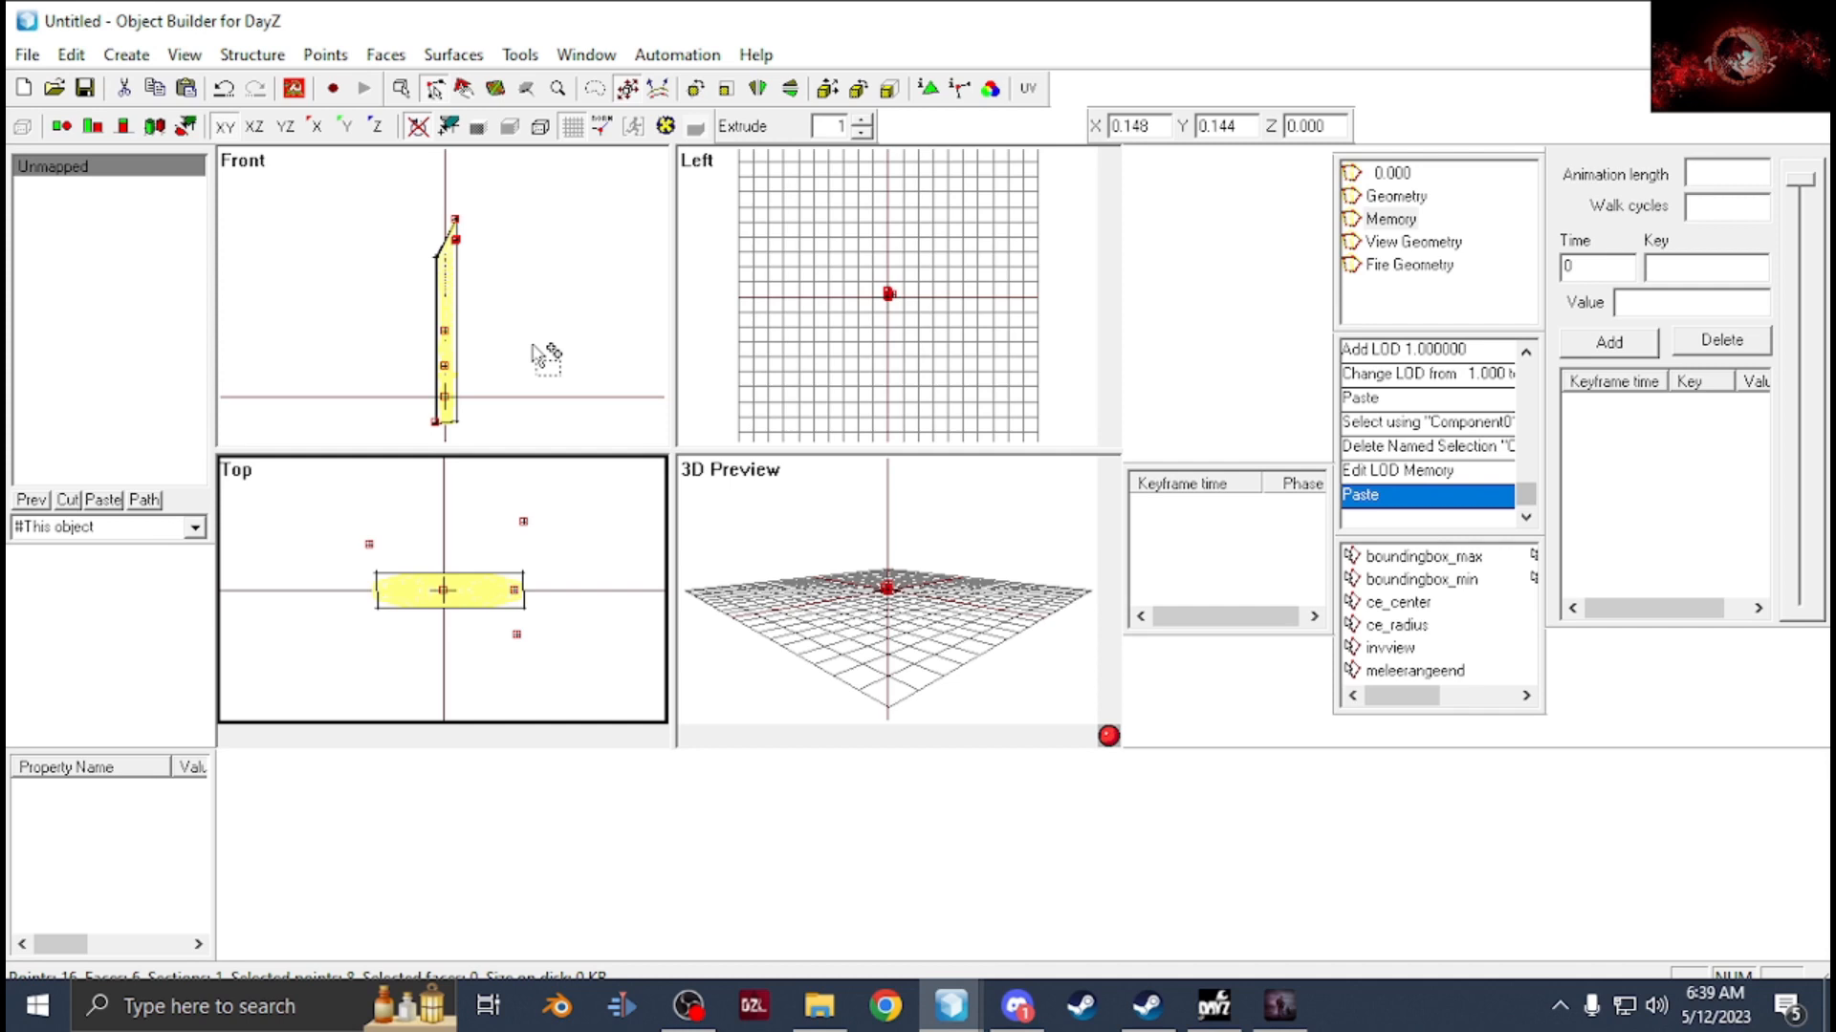
{"action": "scroll", "coordinate": [533, 356], "scroll_direction": "down", "scroll_amount": 1}
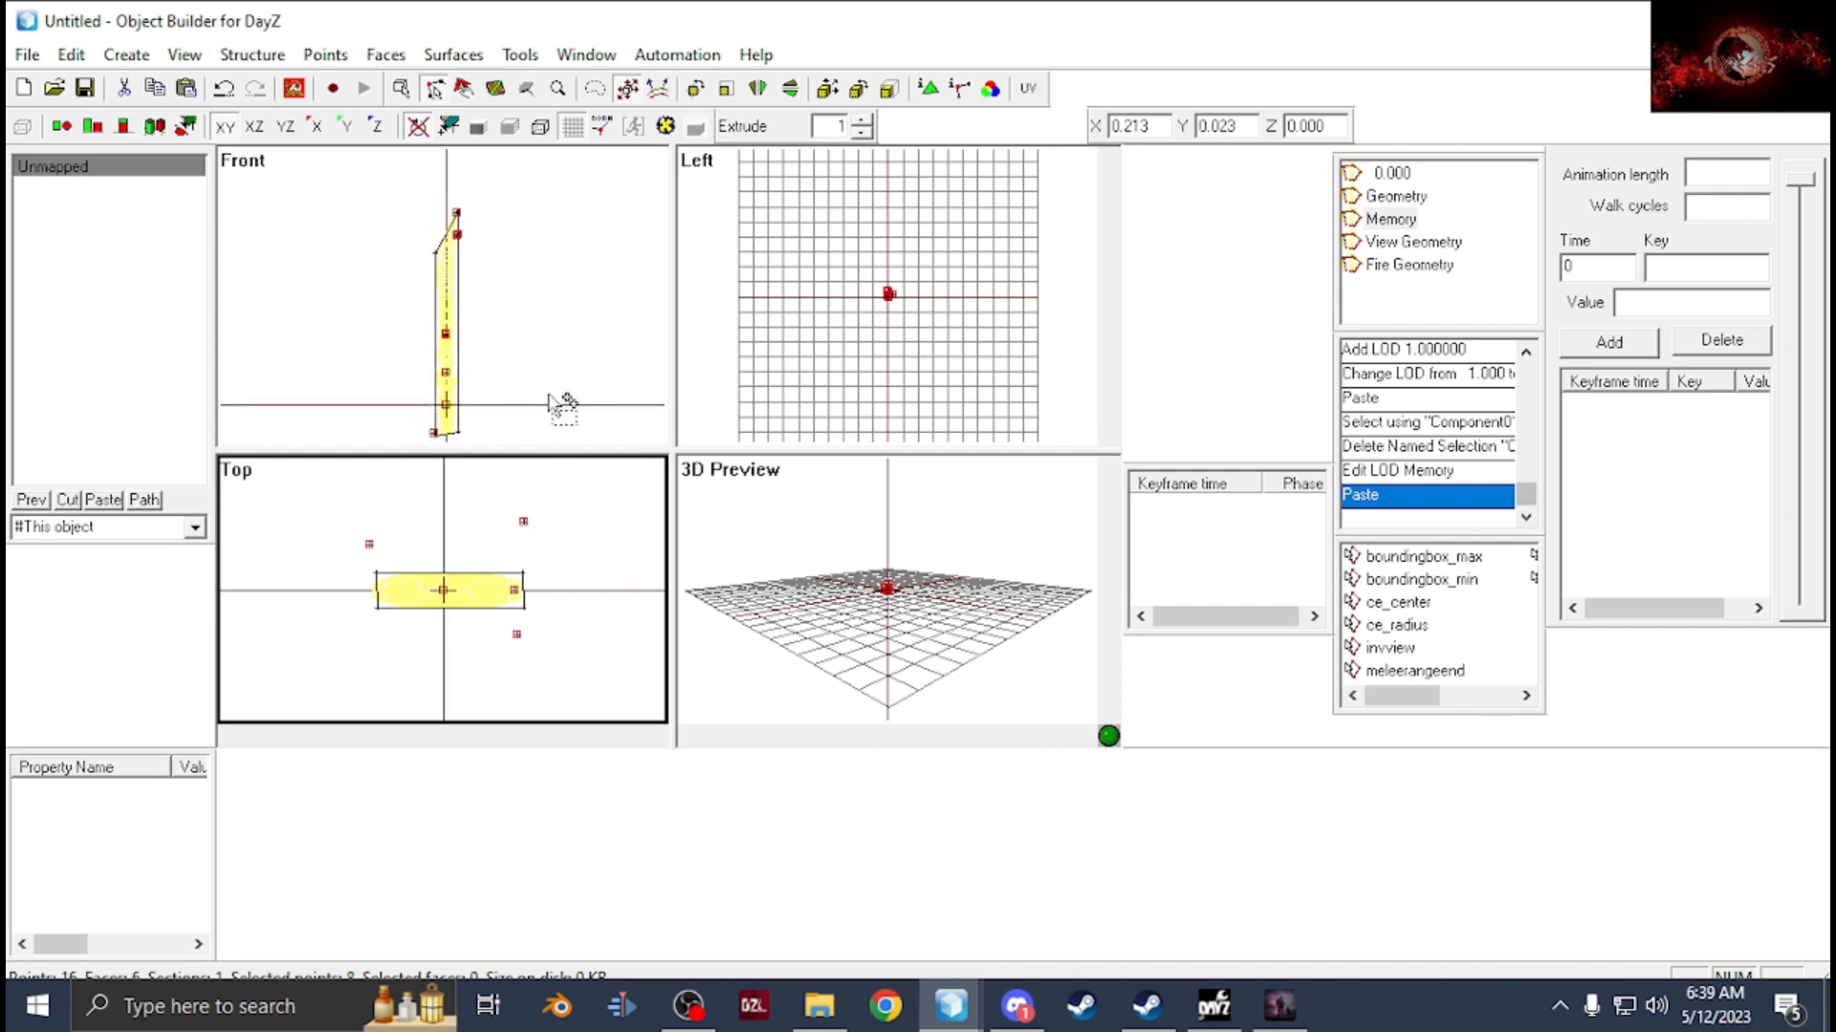
{"action": "left_click_drag", "start_coordinate": [564, 406], "coordinate": [549, 388]}
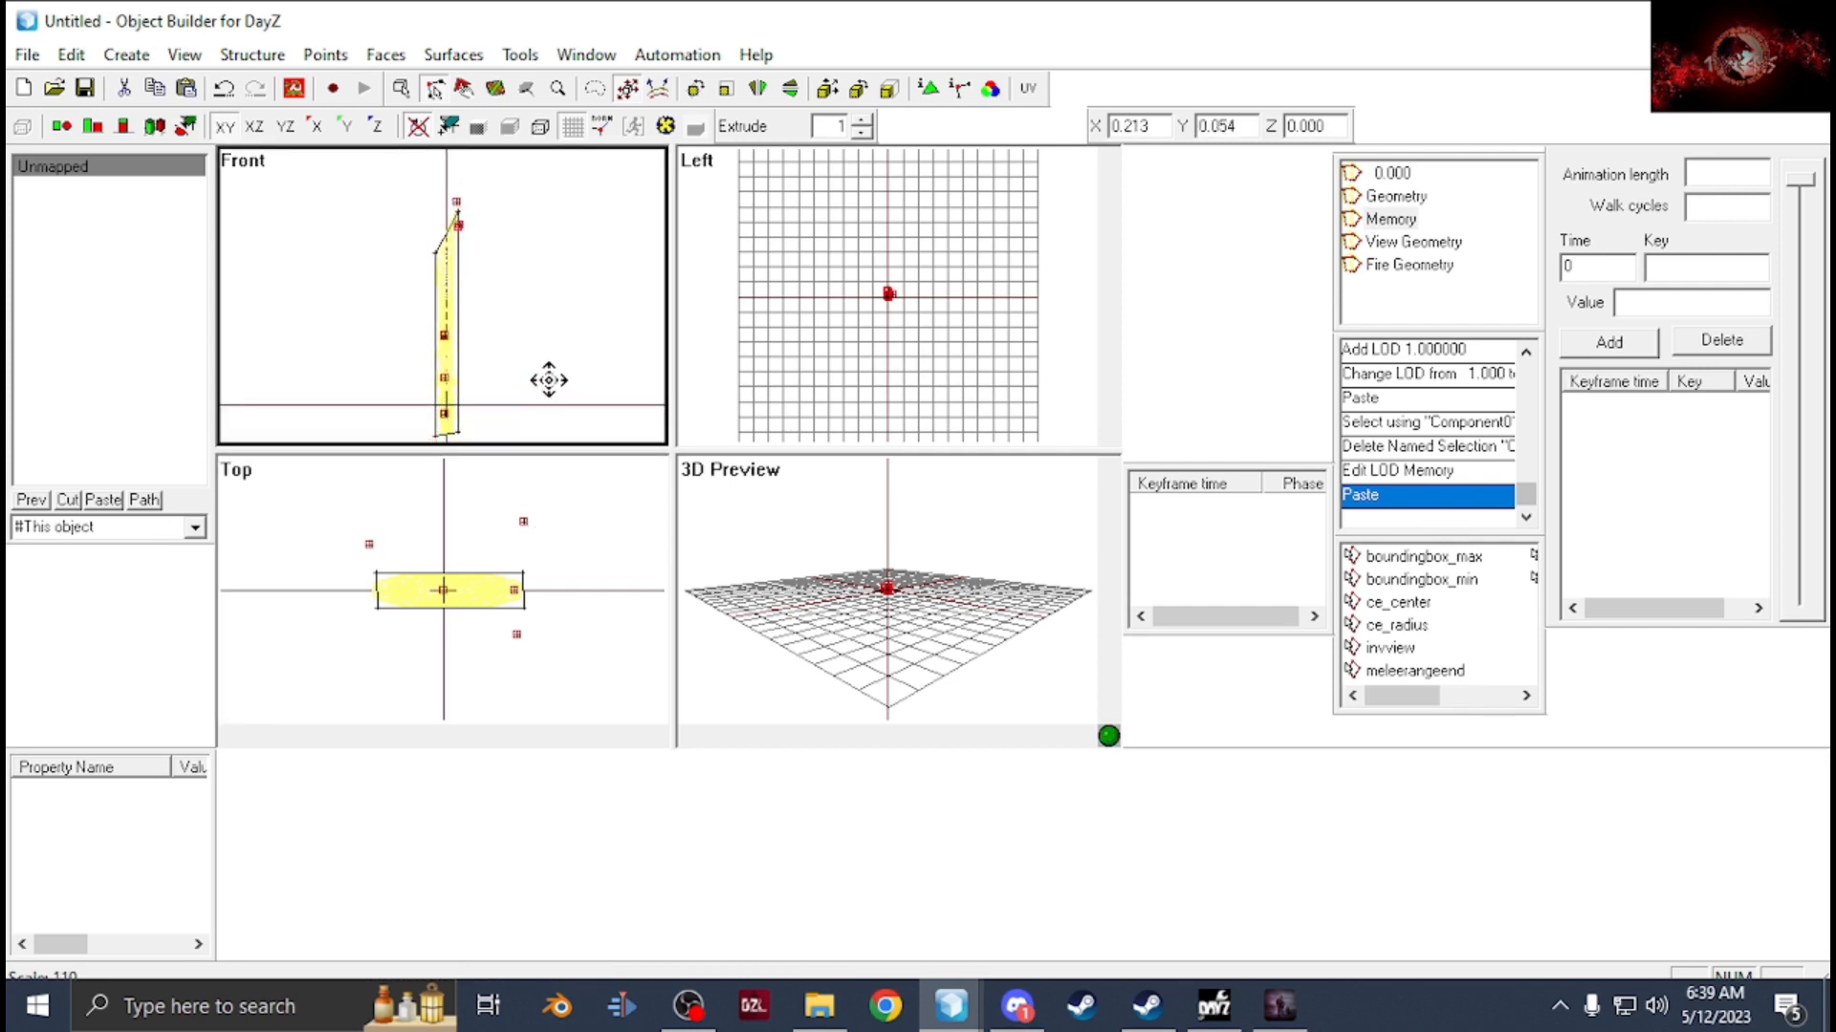
{"action": "left_click_drag", "start_coordinate": [549, 381], "coordinate": [563, 390]}
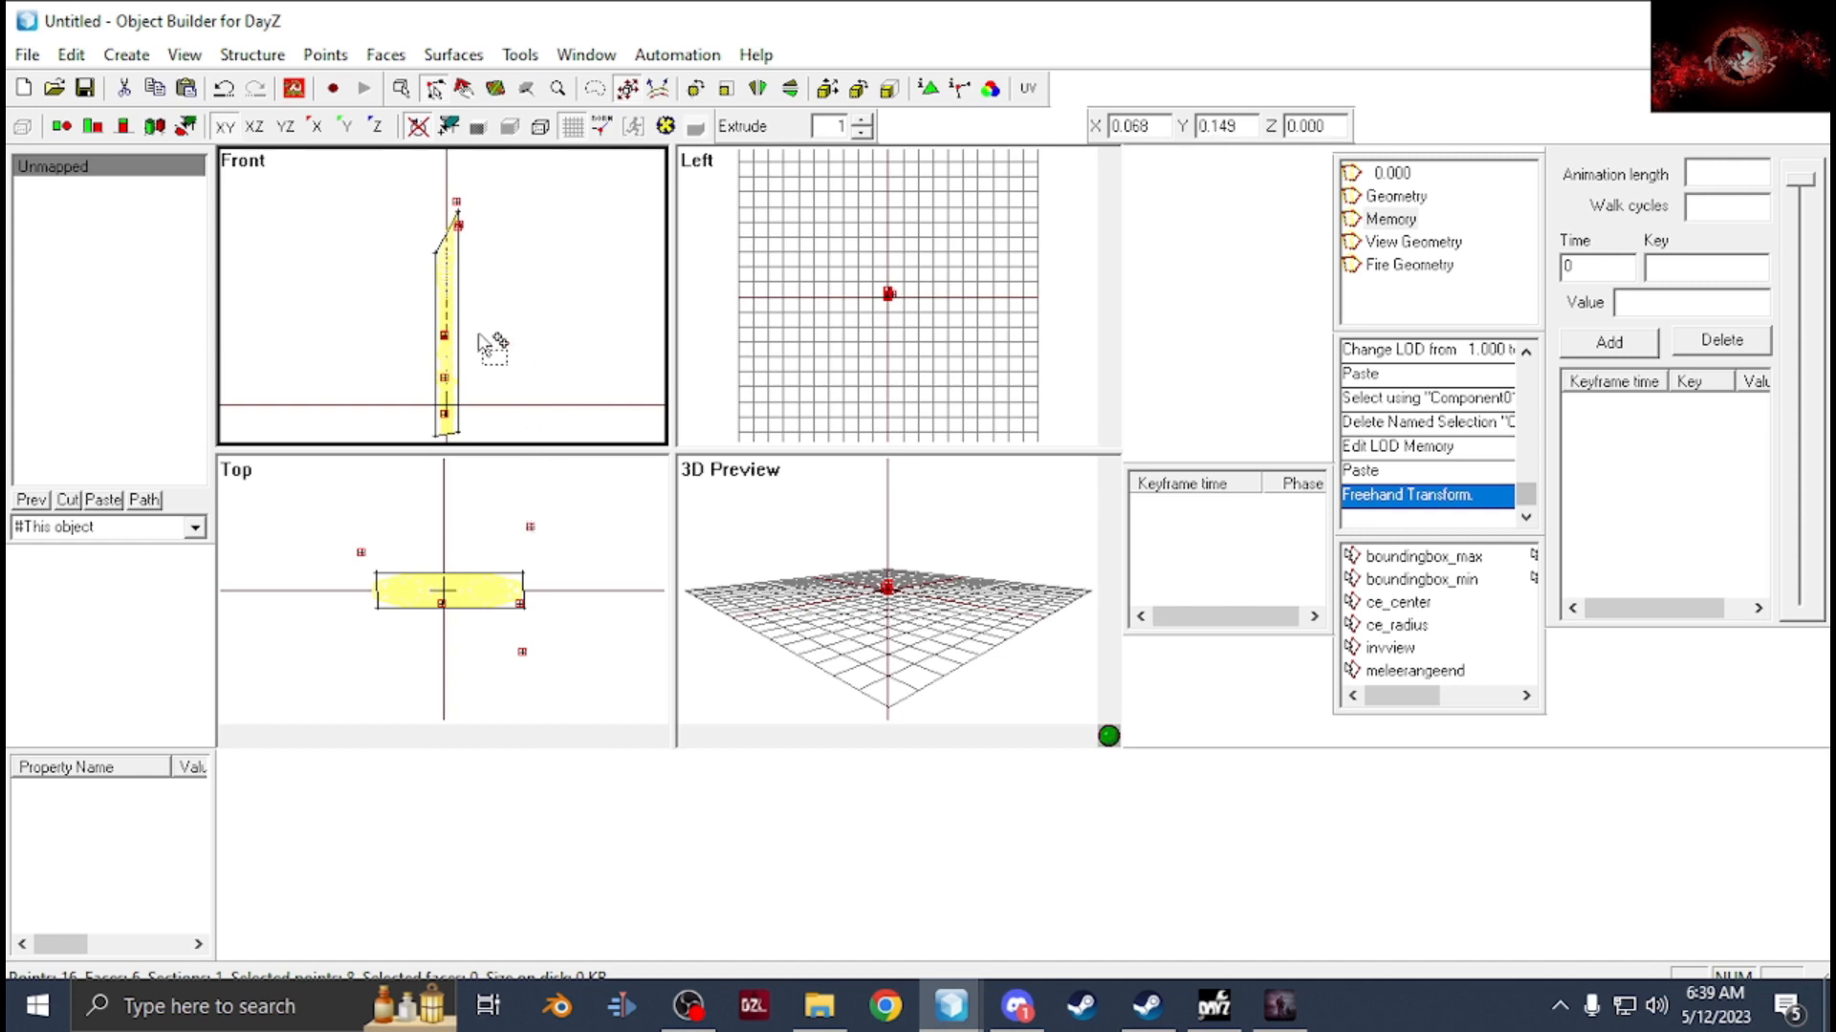
{"action": "scroll", "coordinate": [516, 344], "scroll_direction": "up", "scroll_amount": 1}
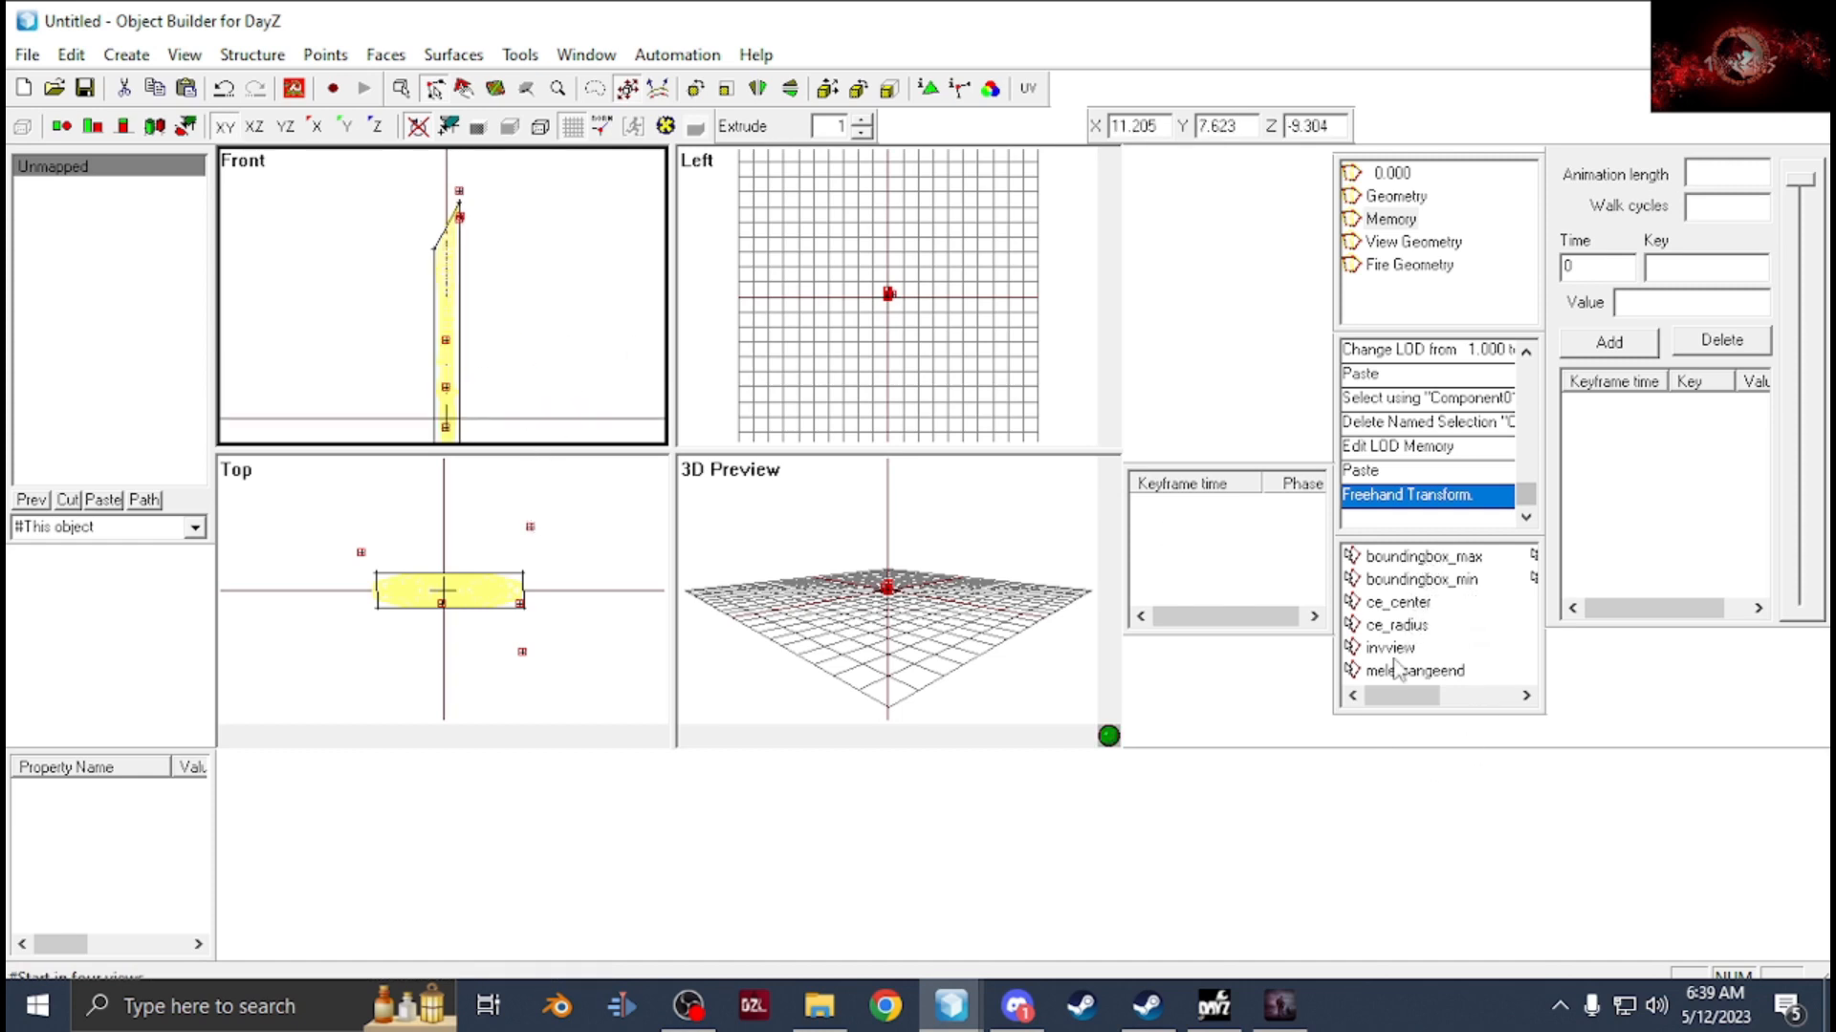
Examine the pasted bounding-box, ce_center, ce_radius and invview points of the Memory LOD in the front and top views.
{"action": "left_click_drag", "start_coordinate": [1395, 696], "coordinate": [1409, 604]}
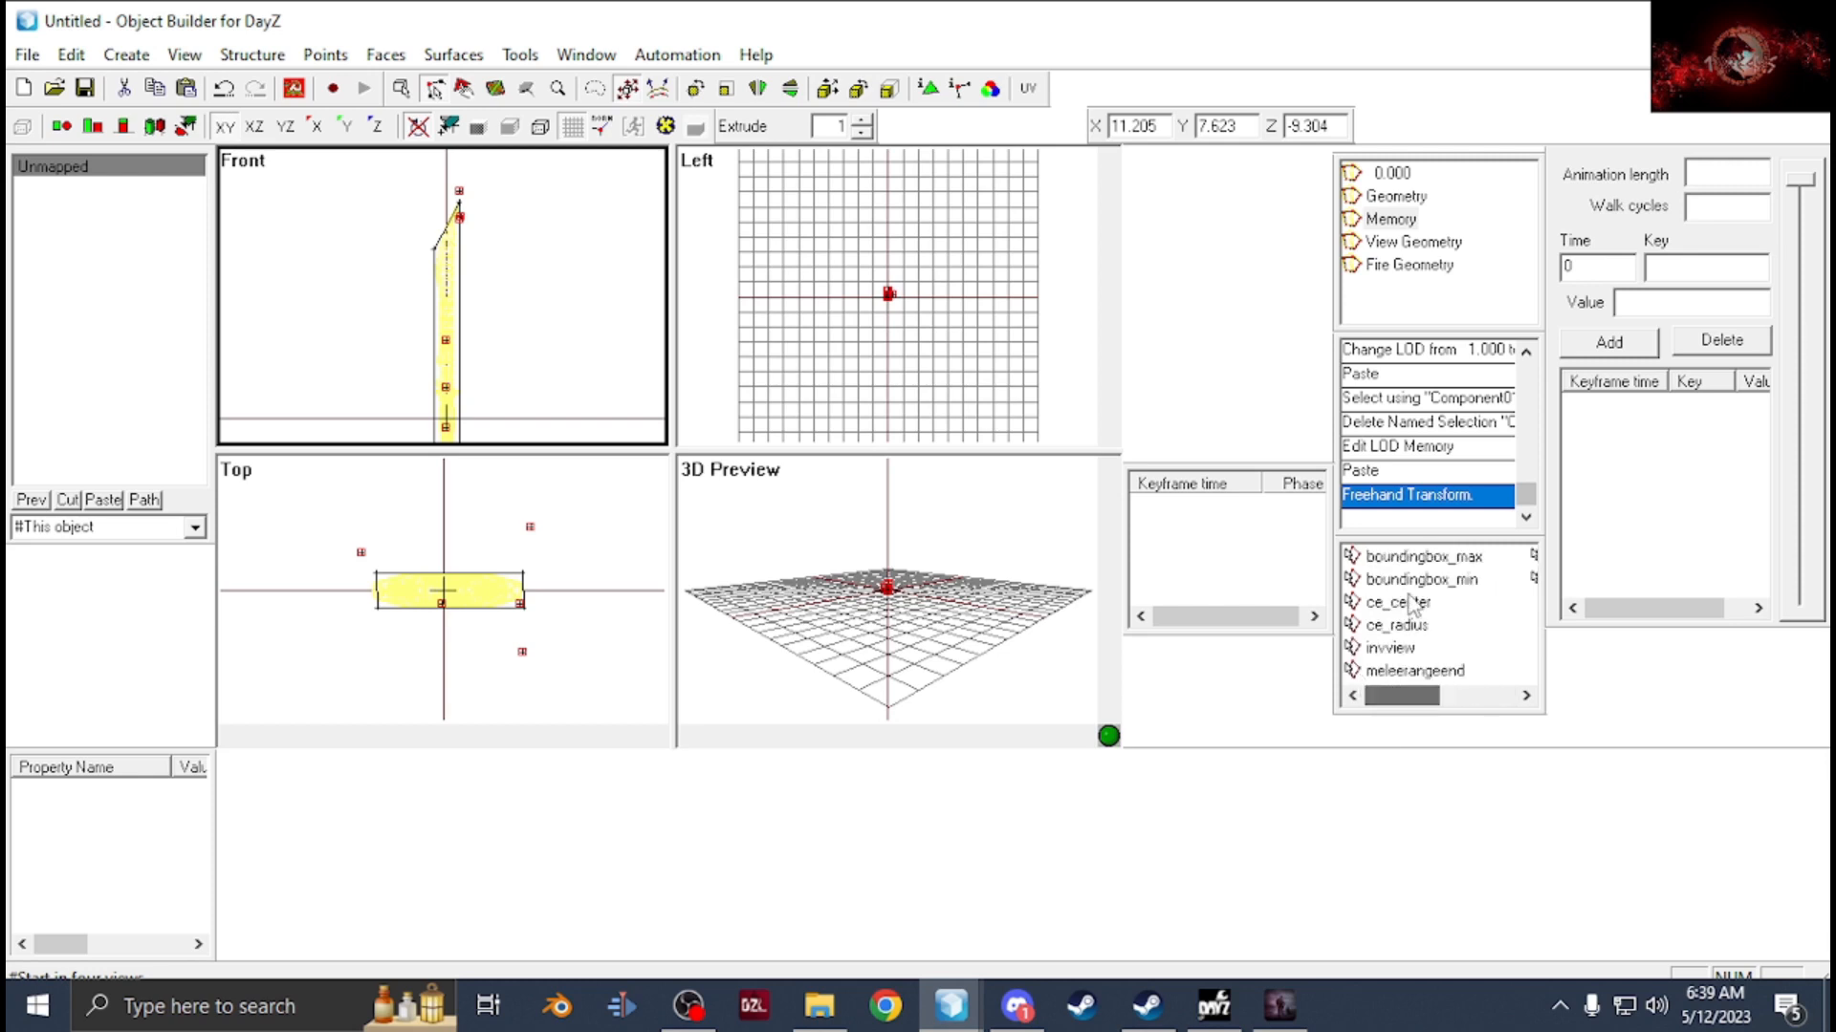
{"action": "left_click", "coordinate": [1393, 648]}
{"action": "left_click", "coordinate": [1409, 558], "text": "shift"}
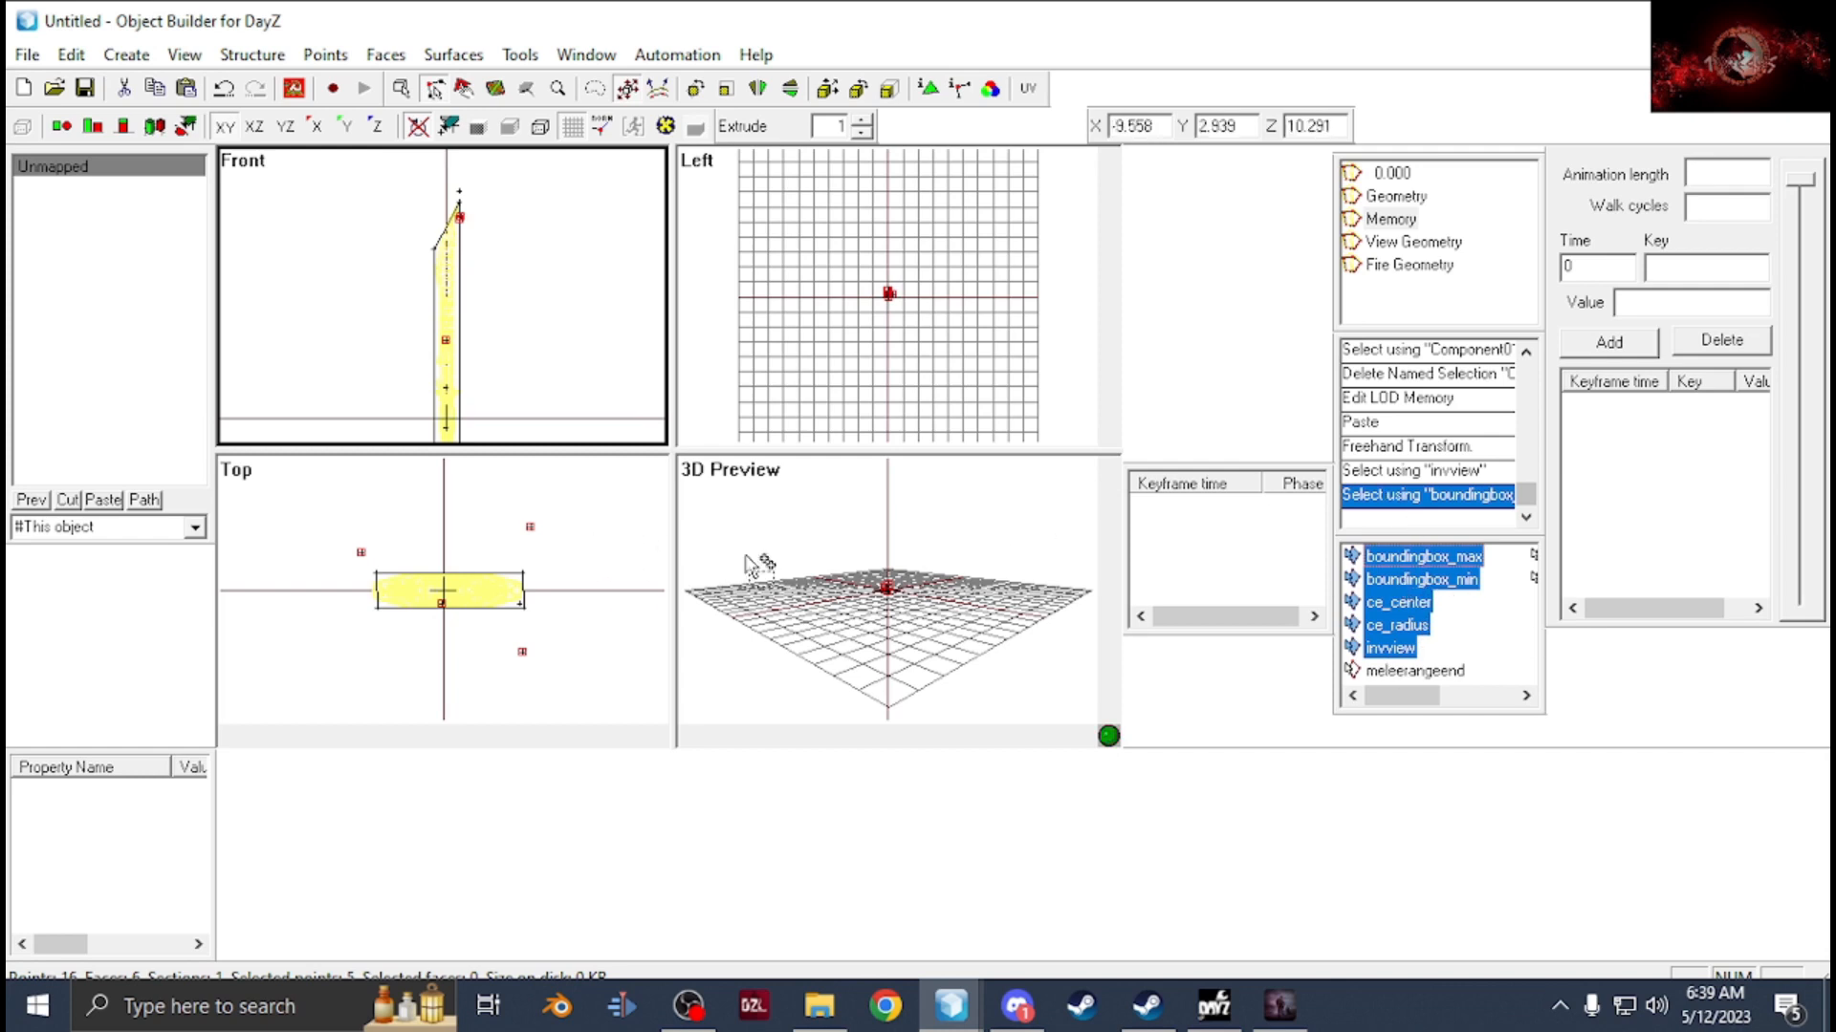
{"action": "left_click", "coordinate": [1423, 604]}
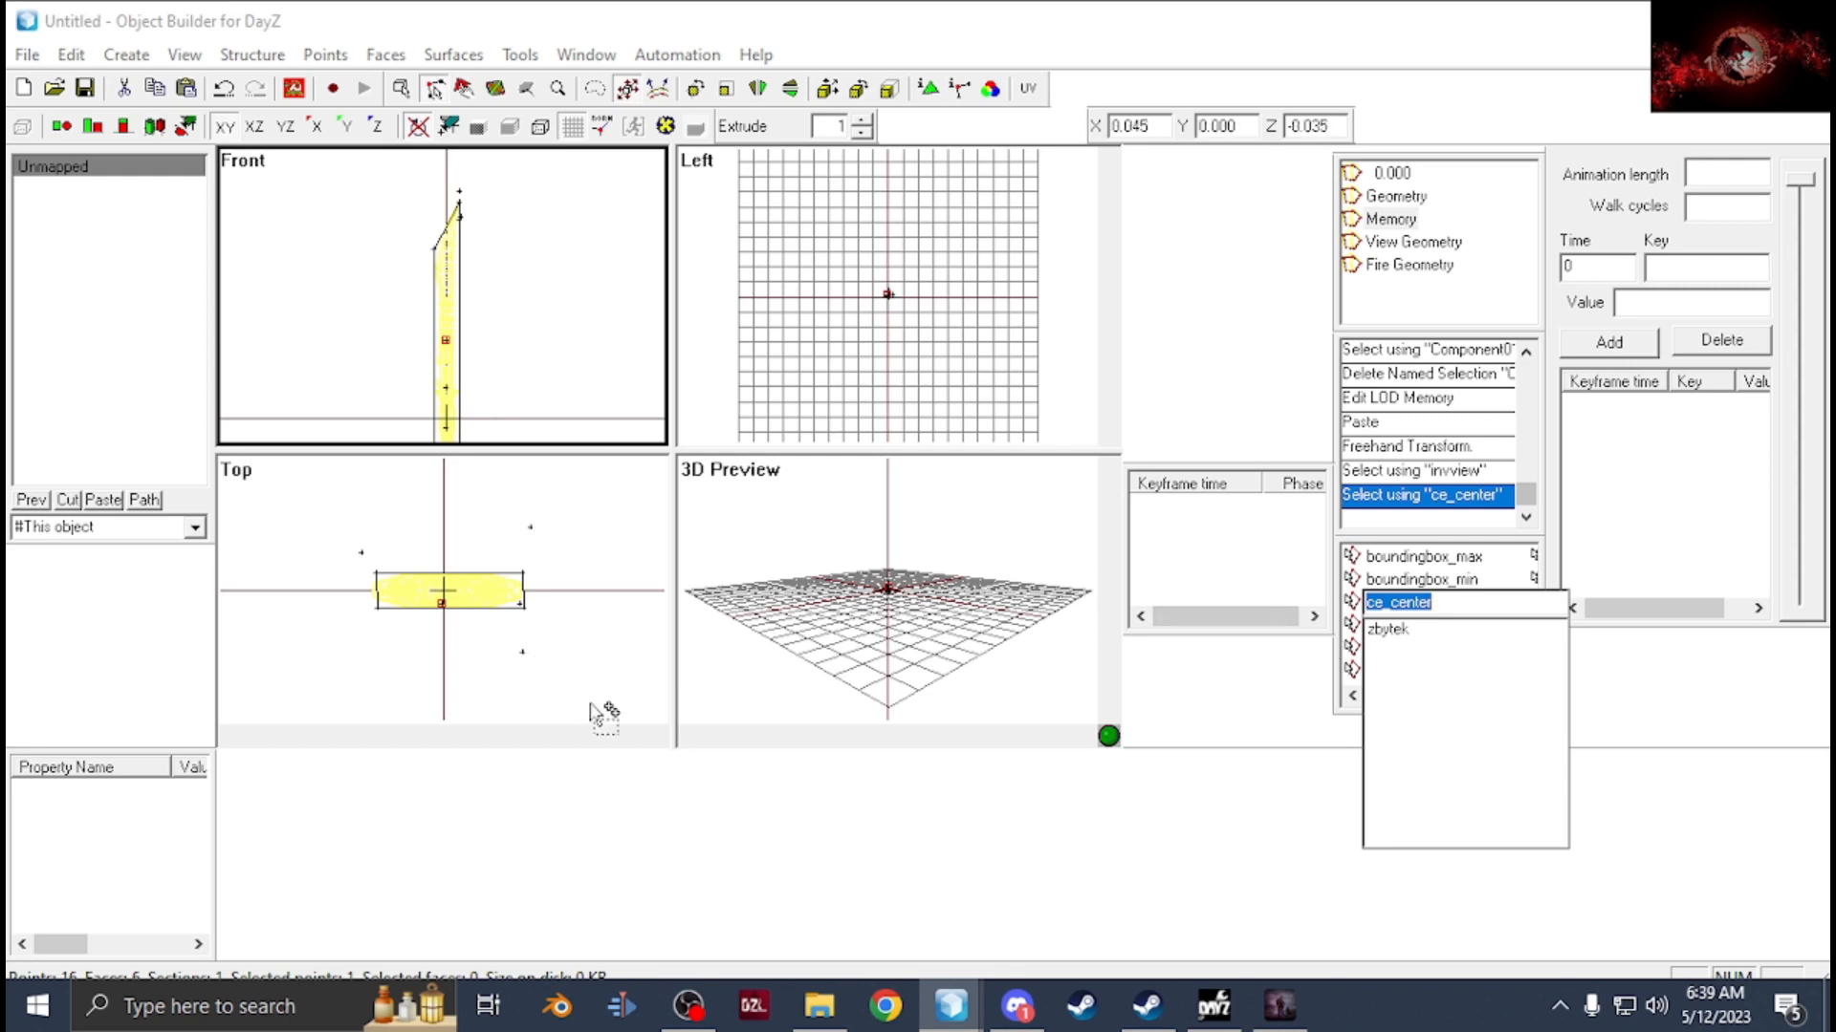
{"action": "left_click", "coordinate": [687, 839]}
{"action": "left_click_drag", "start_coordinate": [524, 633], "coordinate": [510, 656]}
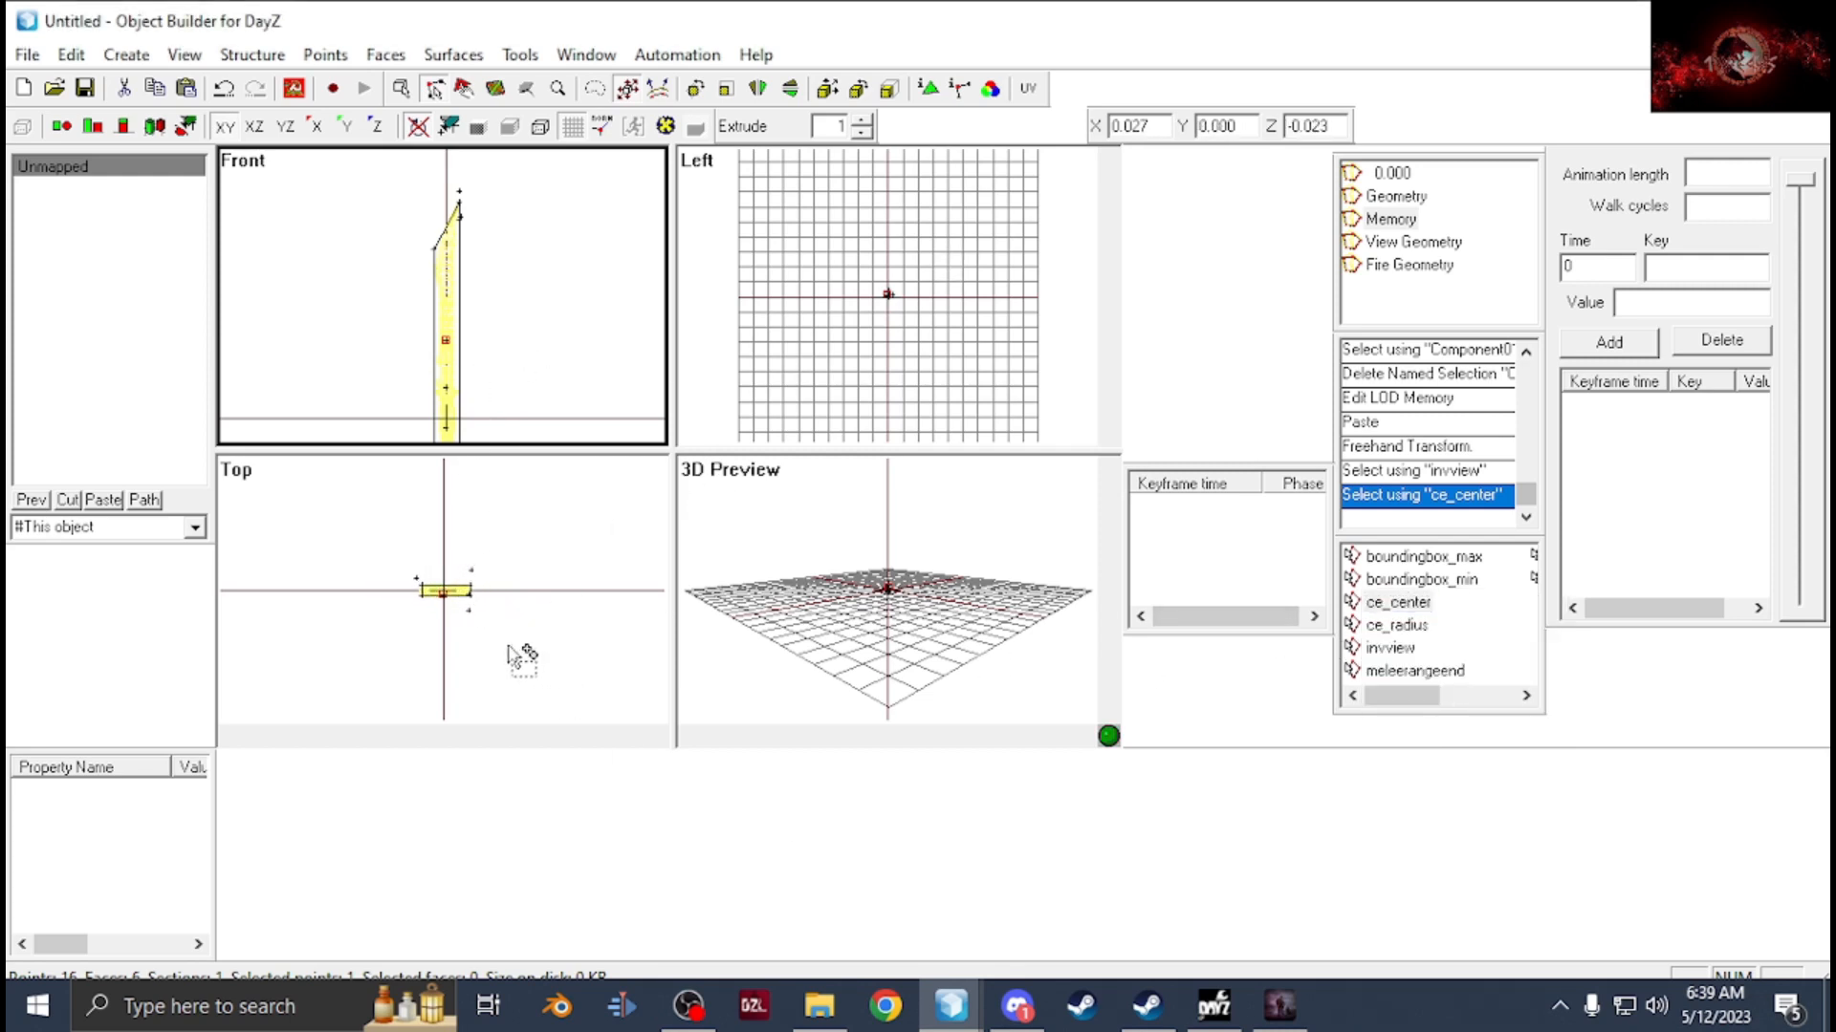
{"action": "left_click", "coordinate": [1390, 647]}
{"action": "left_click_drag", "start_coordinate": [585, 665], "coordinate": [551, 650]}
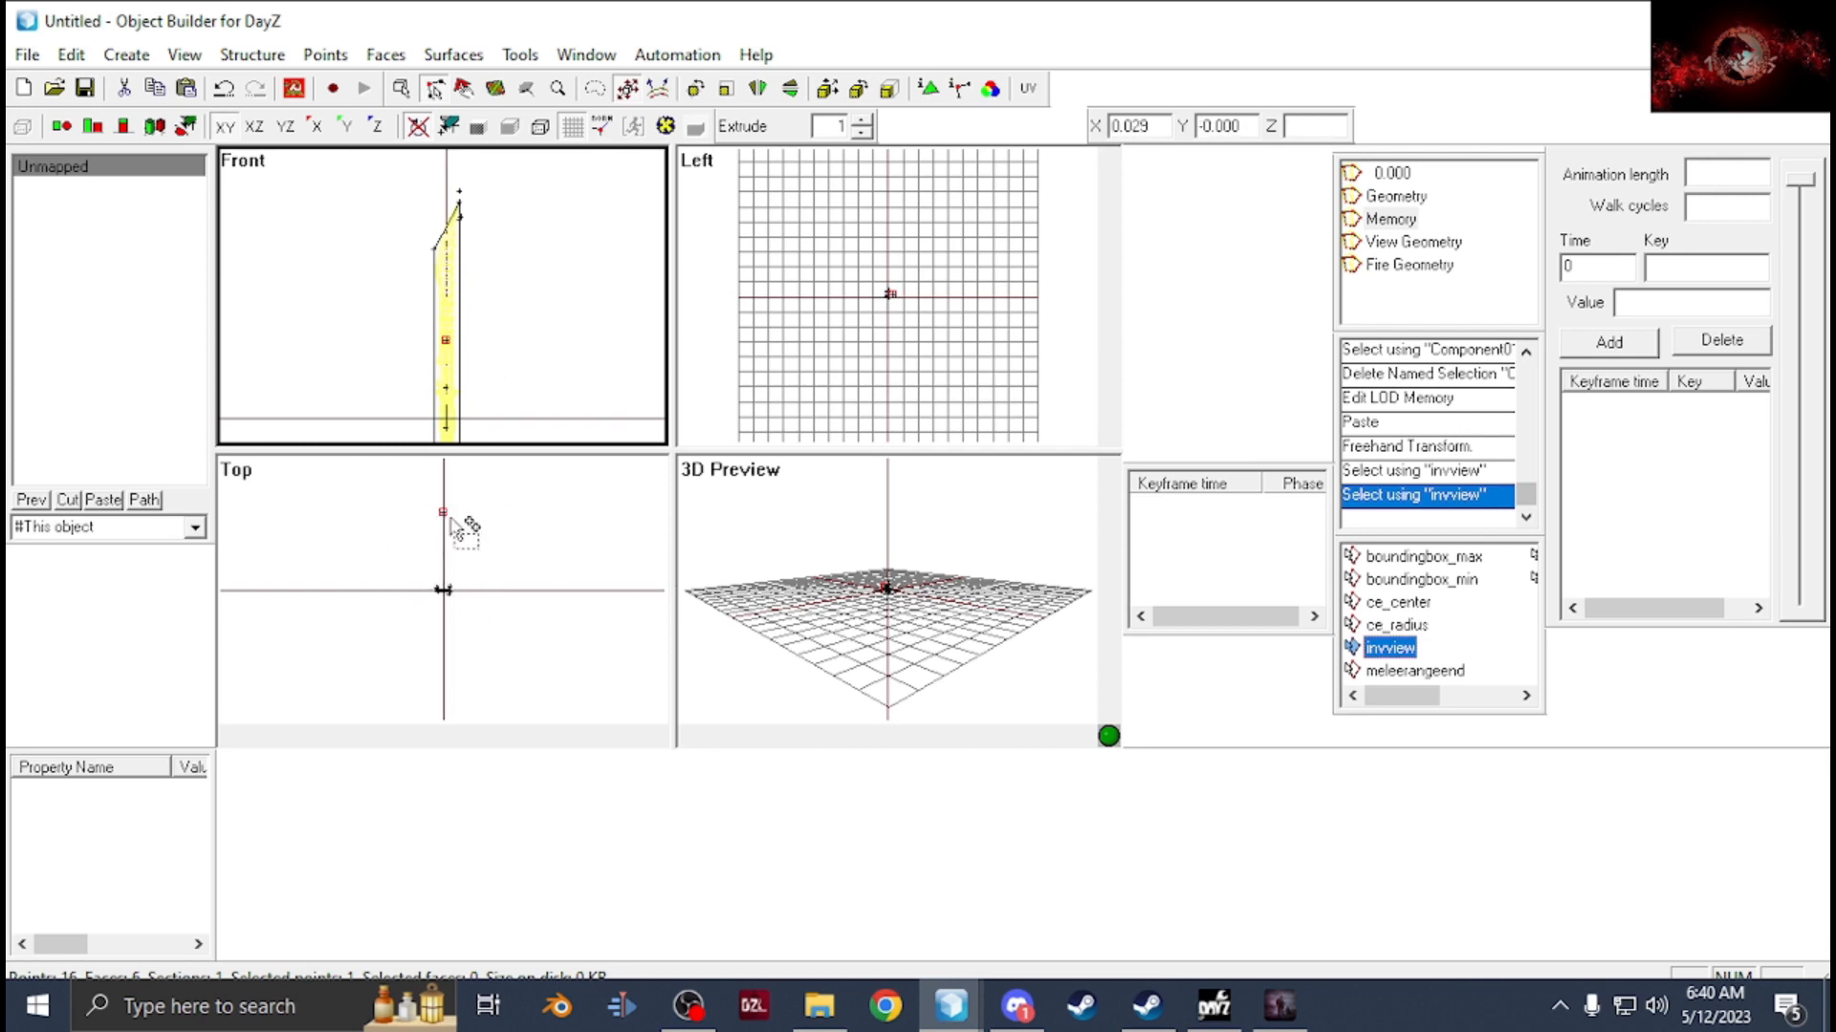
Inspect the ce_radius point against the knife box, then all points around the box and the remaining named selections.
{"action": "left_click", "coordinate": [1407, 626]}
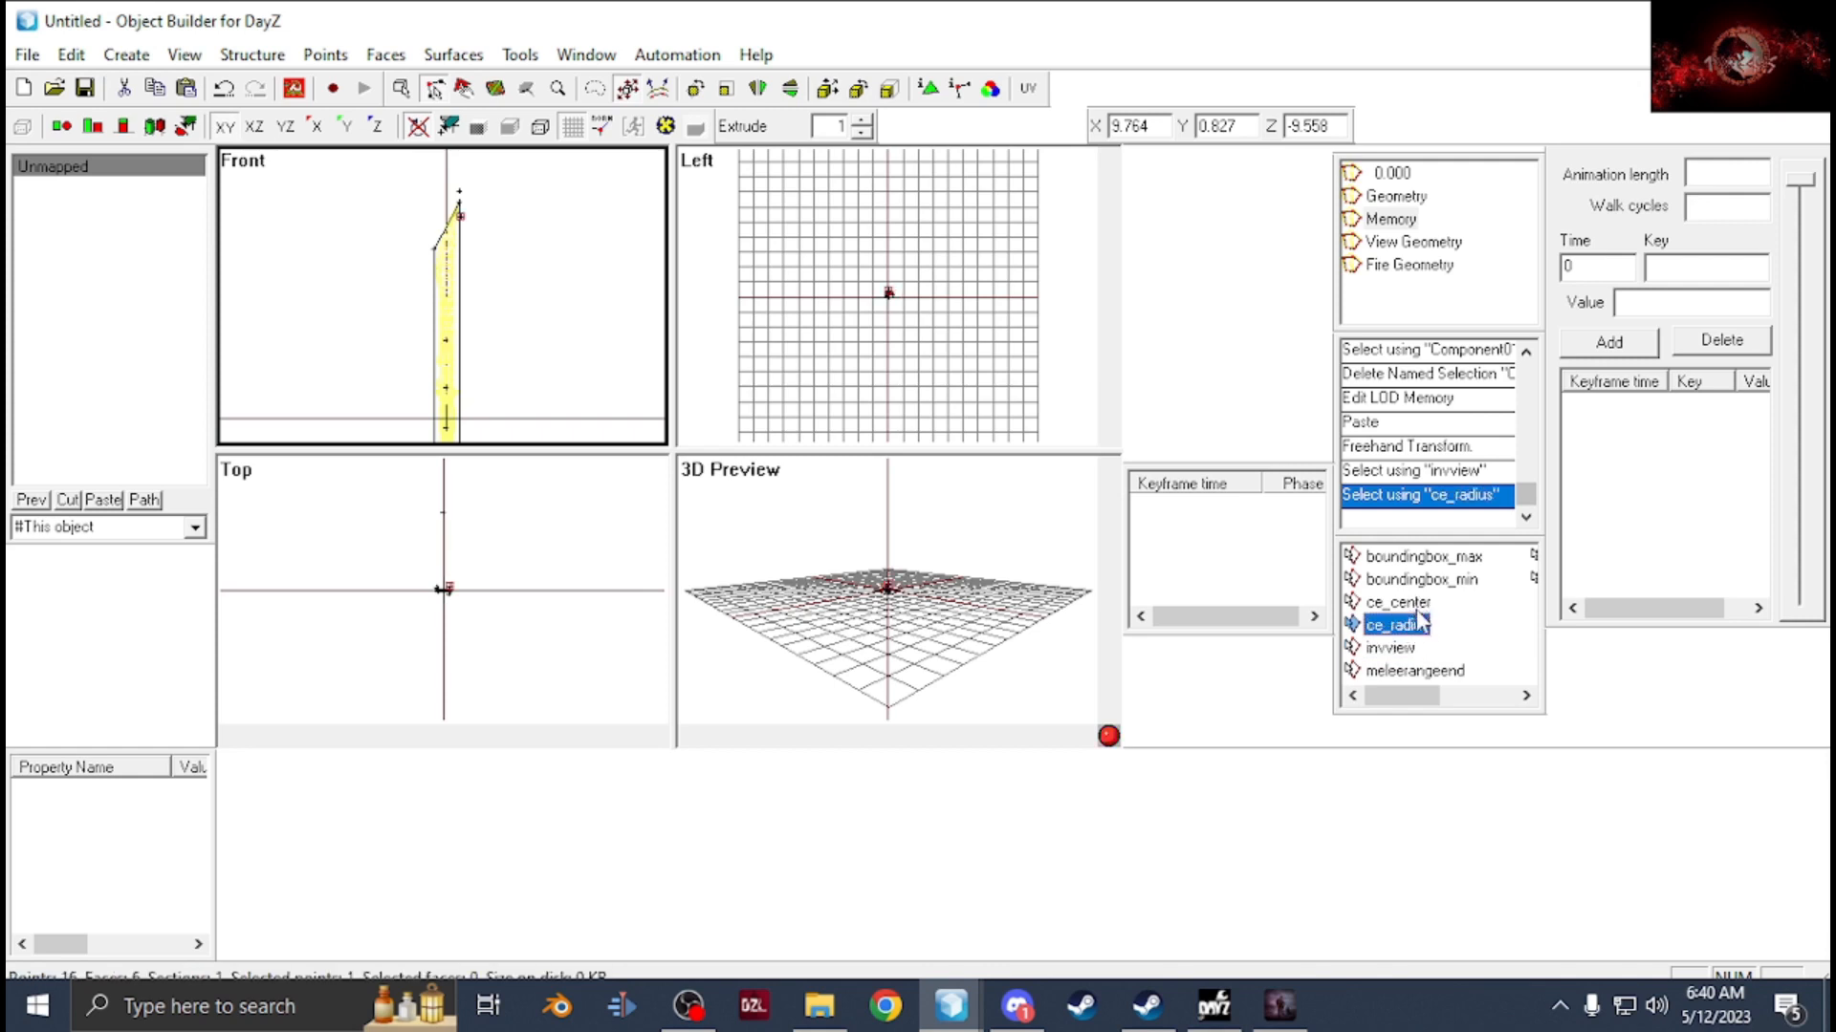
{"action": "scroll", "coordinate": [594, 380], "scroll_direction": "down", "scroll_amount": 1}
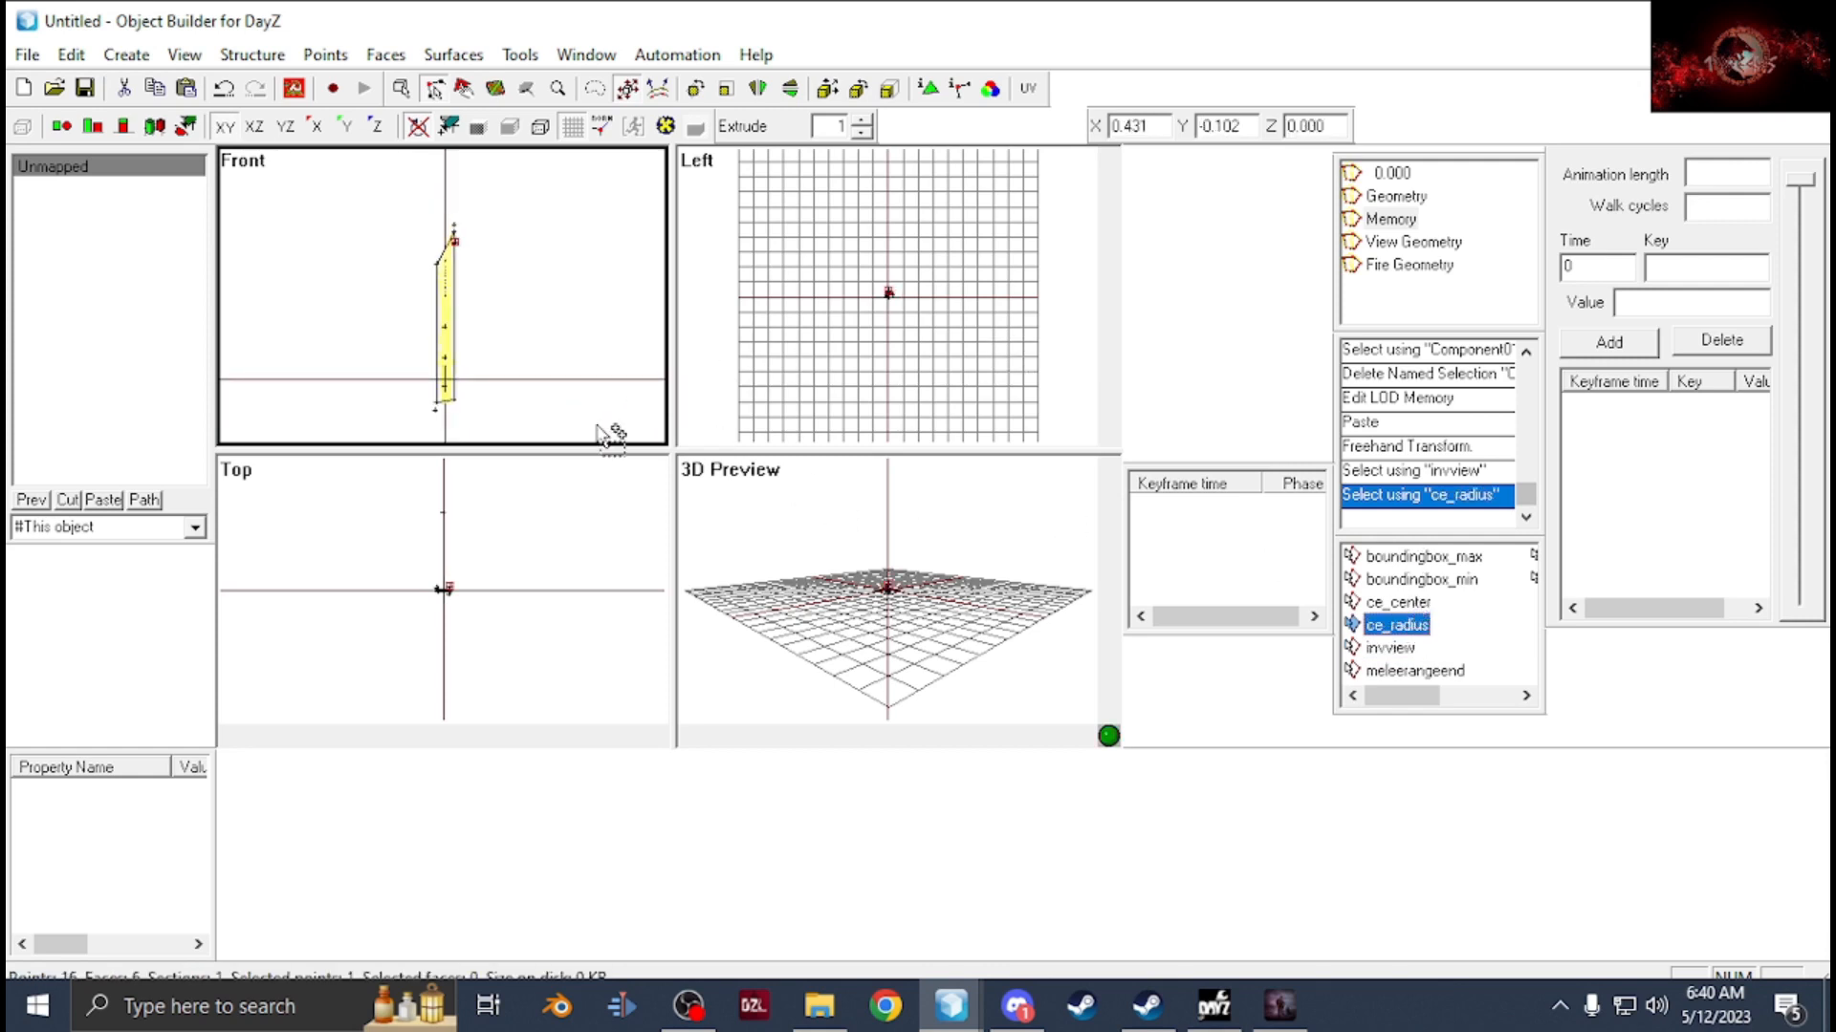
{"action": "scroll", "coordinate": [449, 588], "scroll_direction": "up", "scroll_amount": 2}
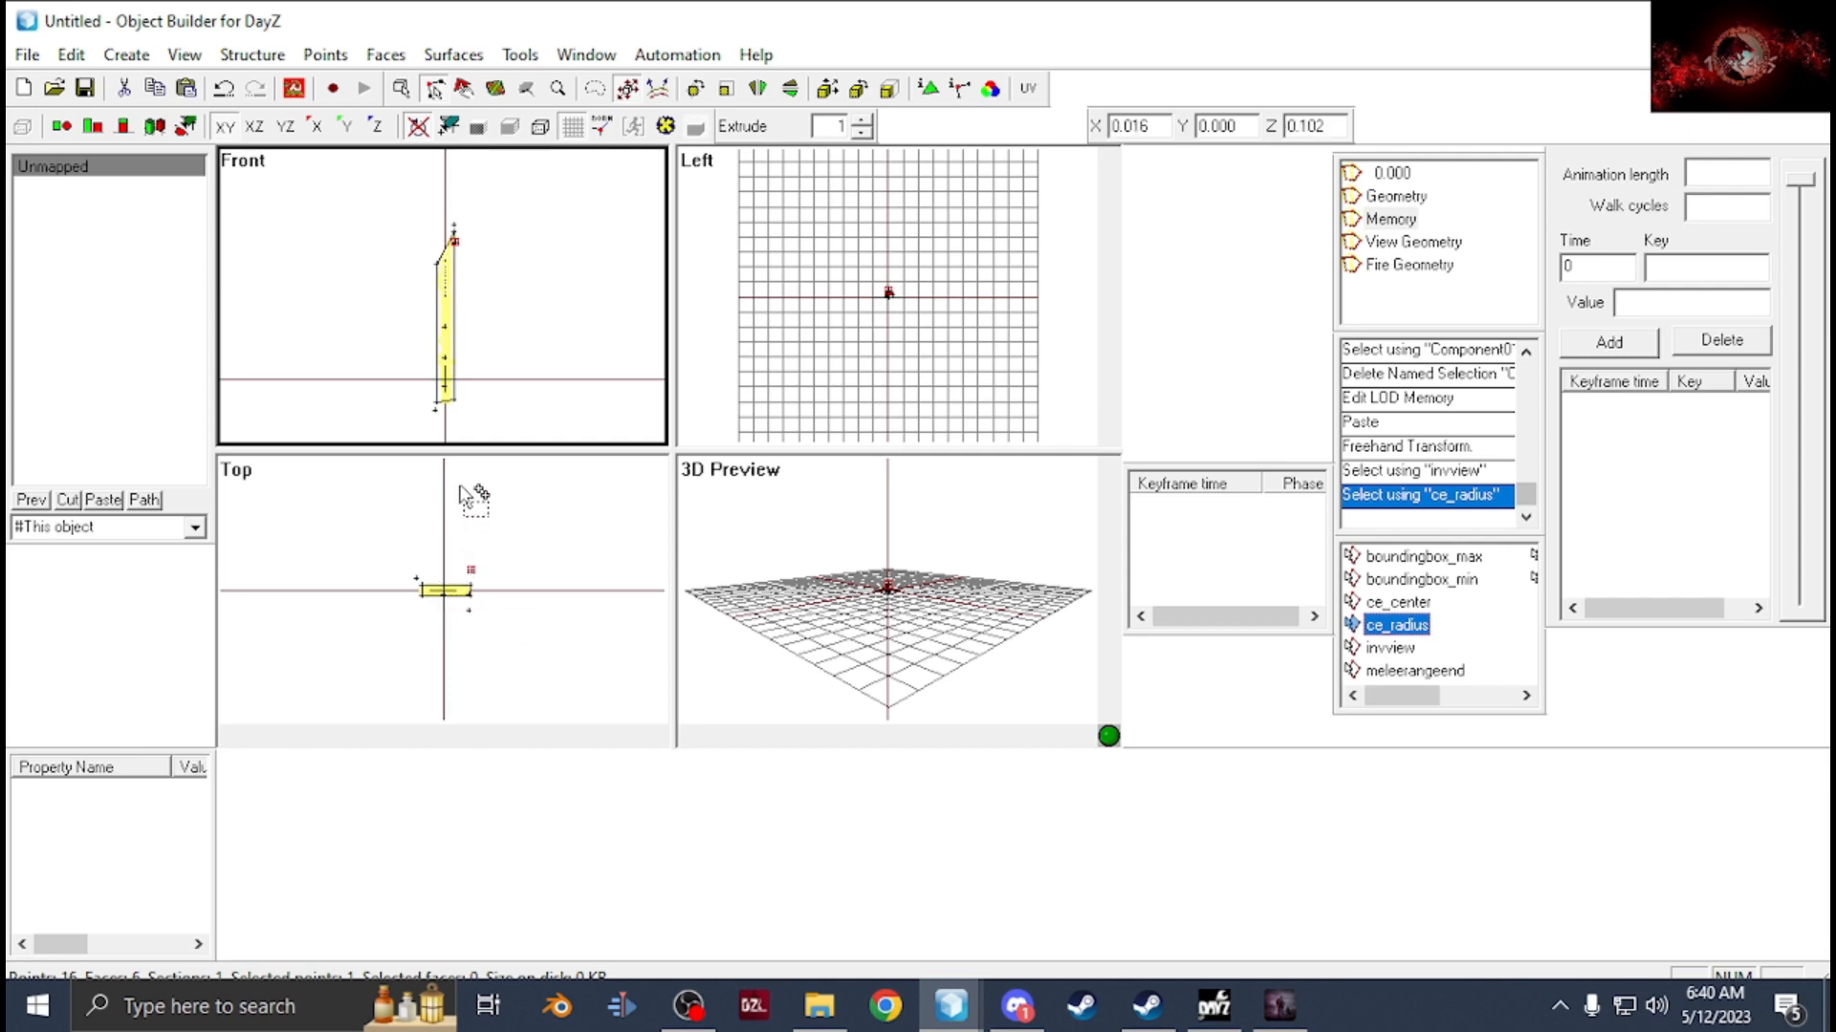
{"action": "mouse_move", "coordinate": [1427, 703]}
{"action": "left_mouse_down"}
{"action": "mouse_move", "coordinate": [1503, 707]}
{"action": "mouse_move", "coordinate": [1429, 700]}
{"action": "left_mouse_up"}
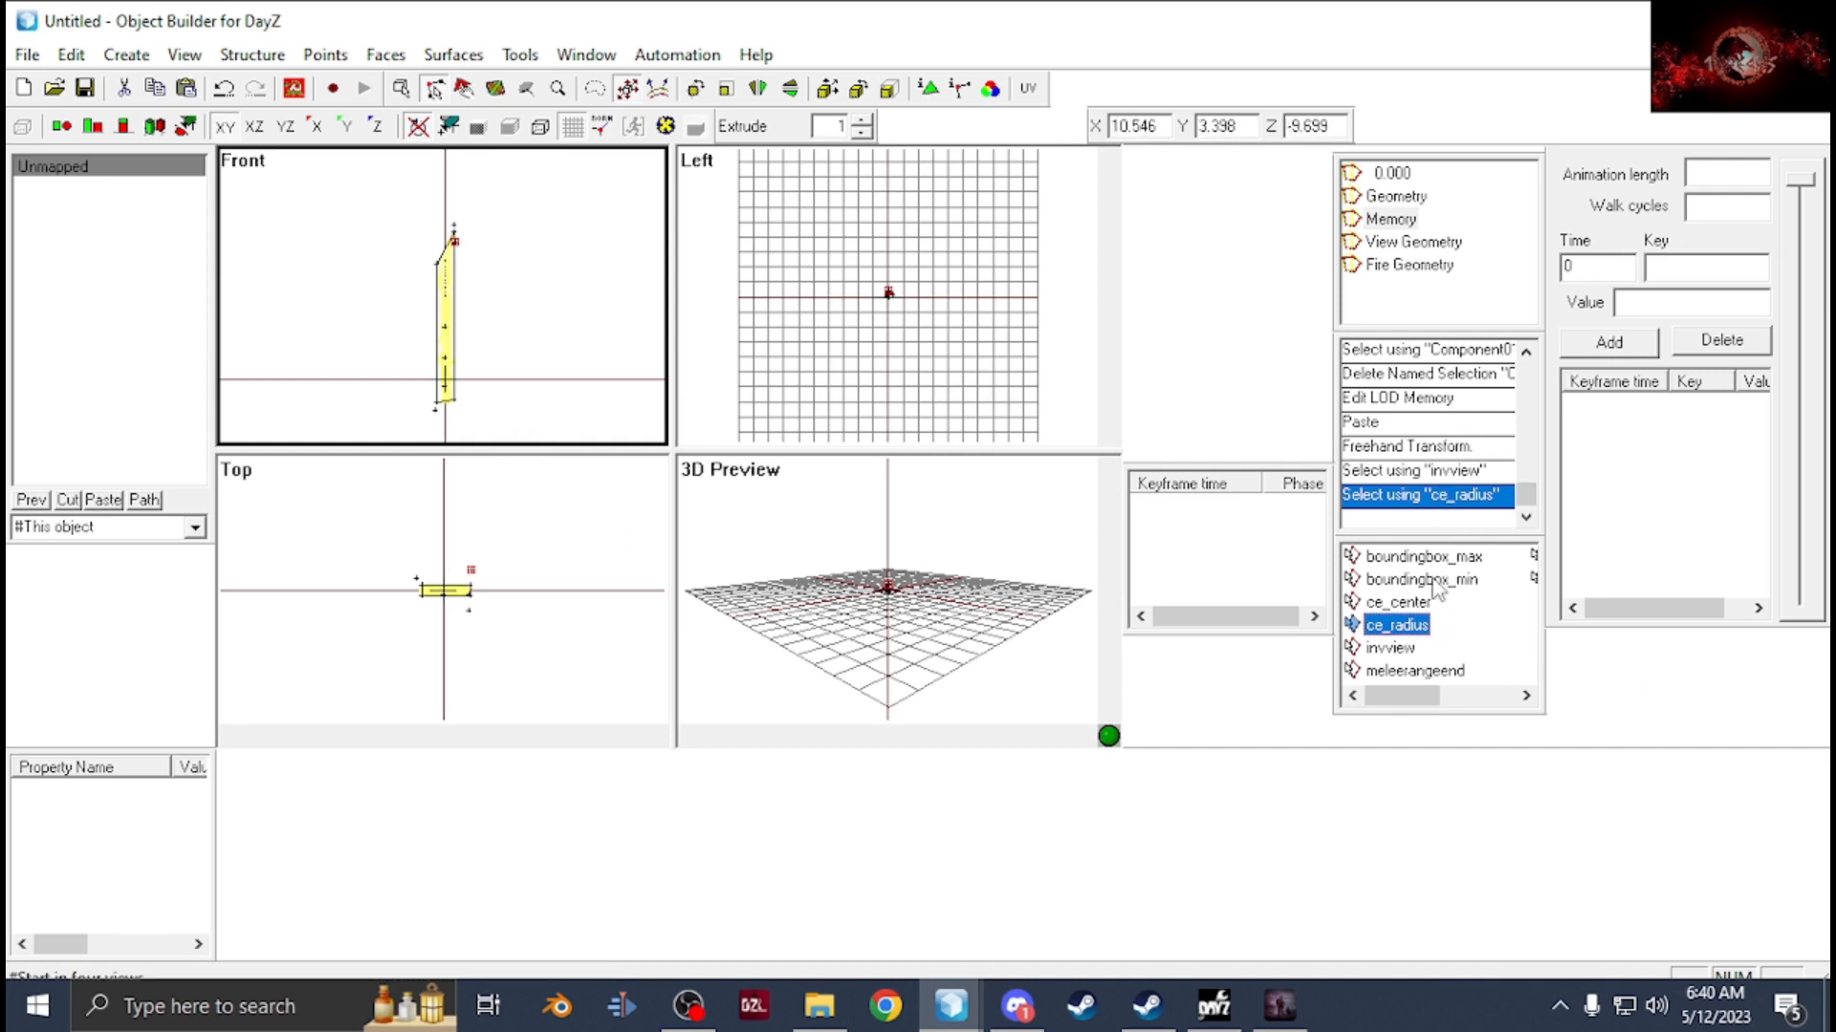
{"action": "scroll", "coordinate": [476, 220], "scroll_direction": "up", "scroll_amount": 1}
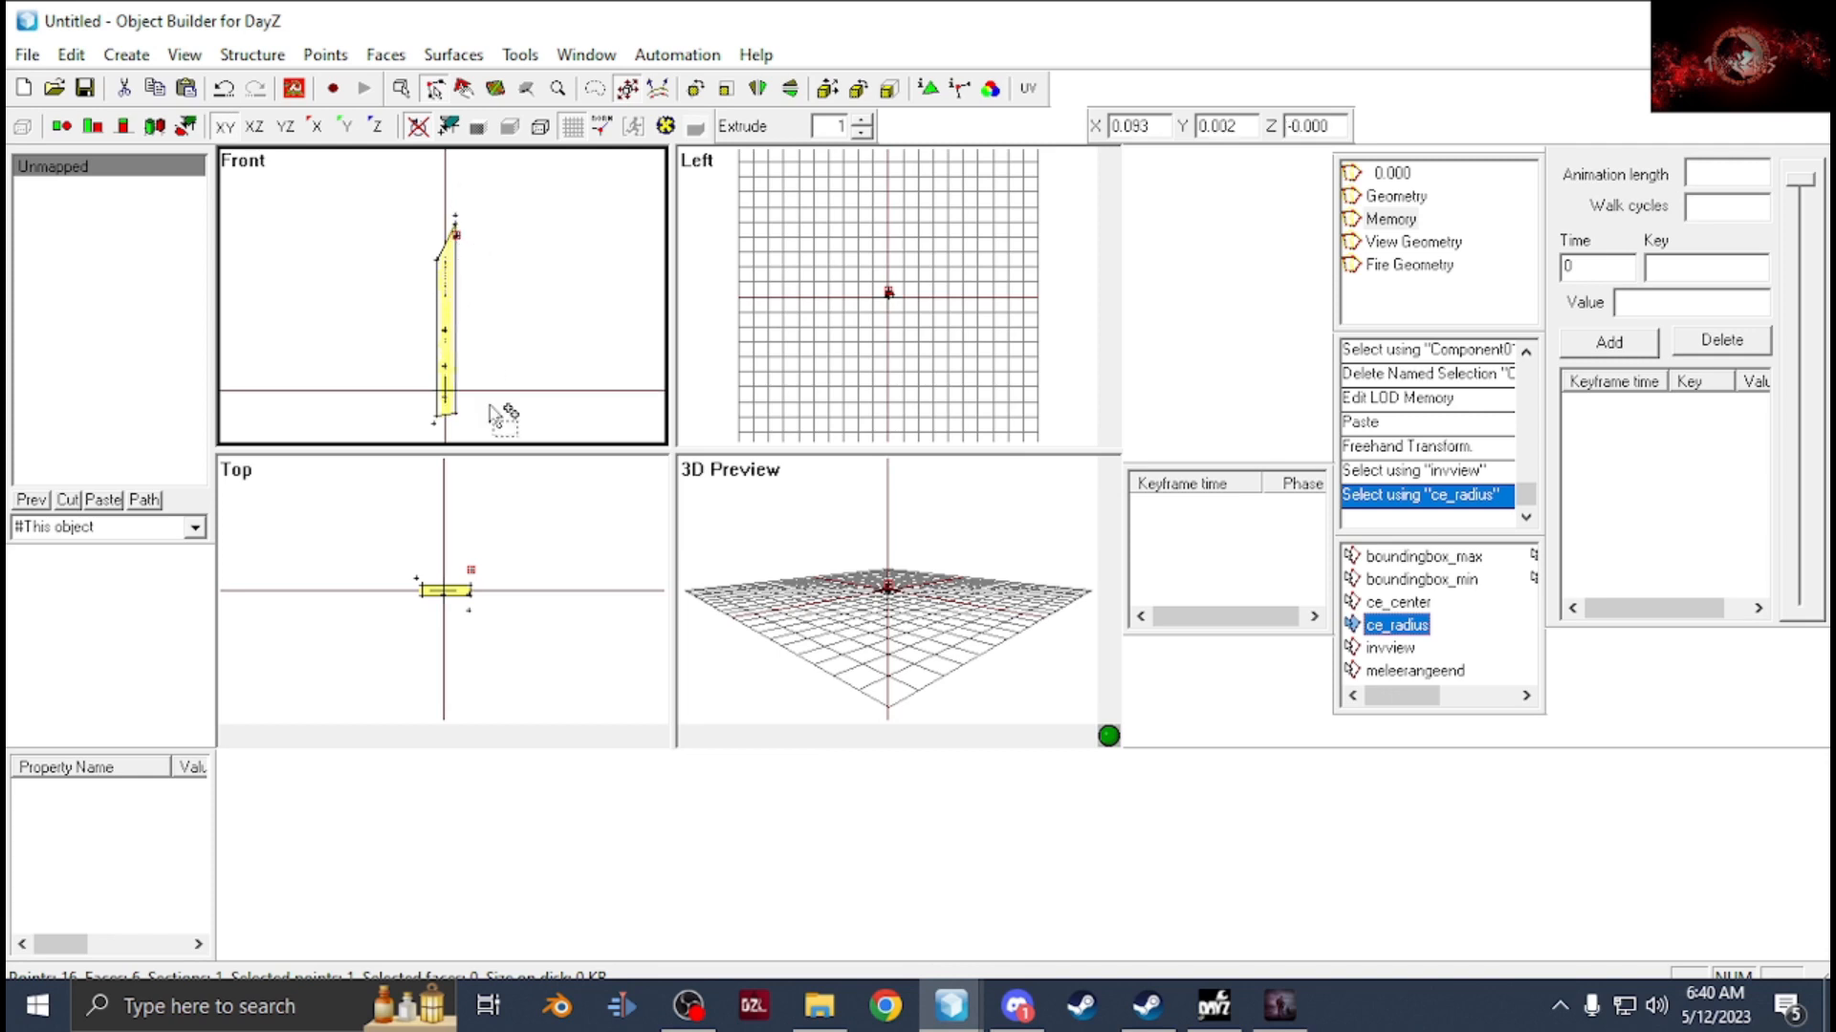
{"action": "left_click_drag", "start_coordinate": [377, 532], "coordinate": [579, 631]}
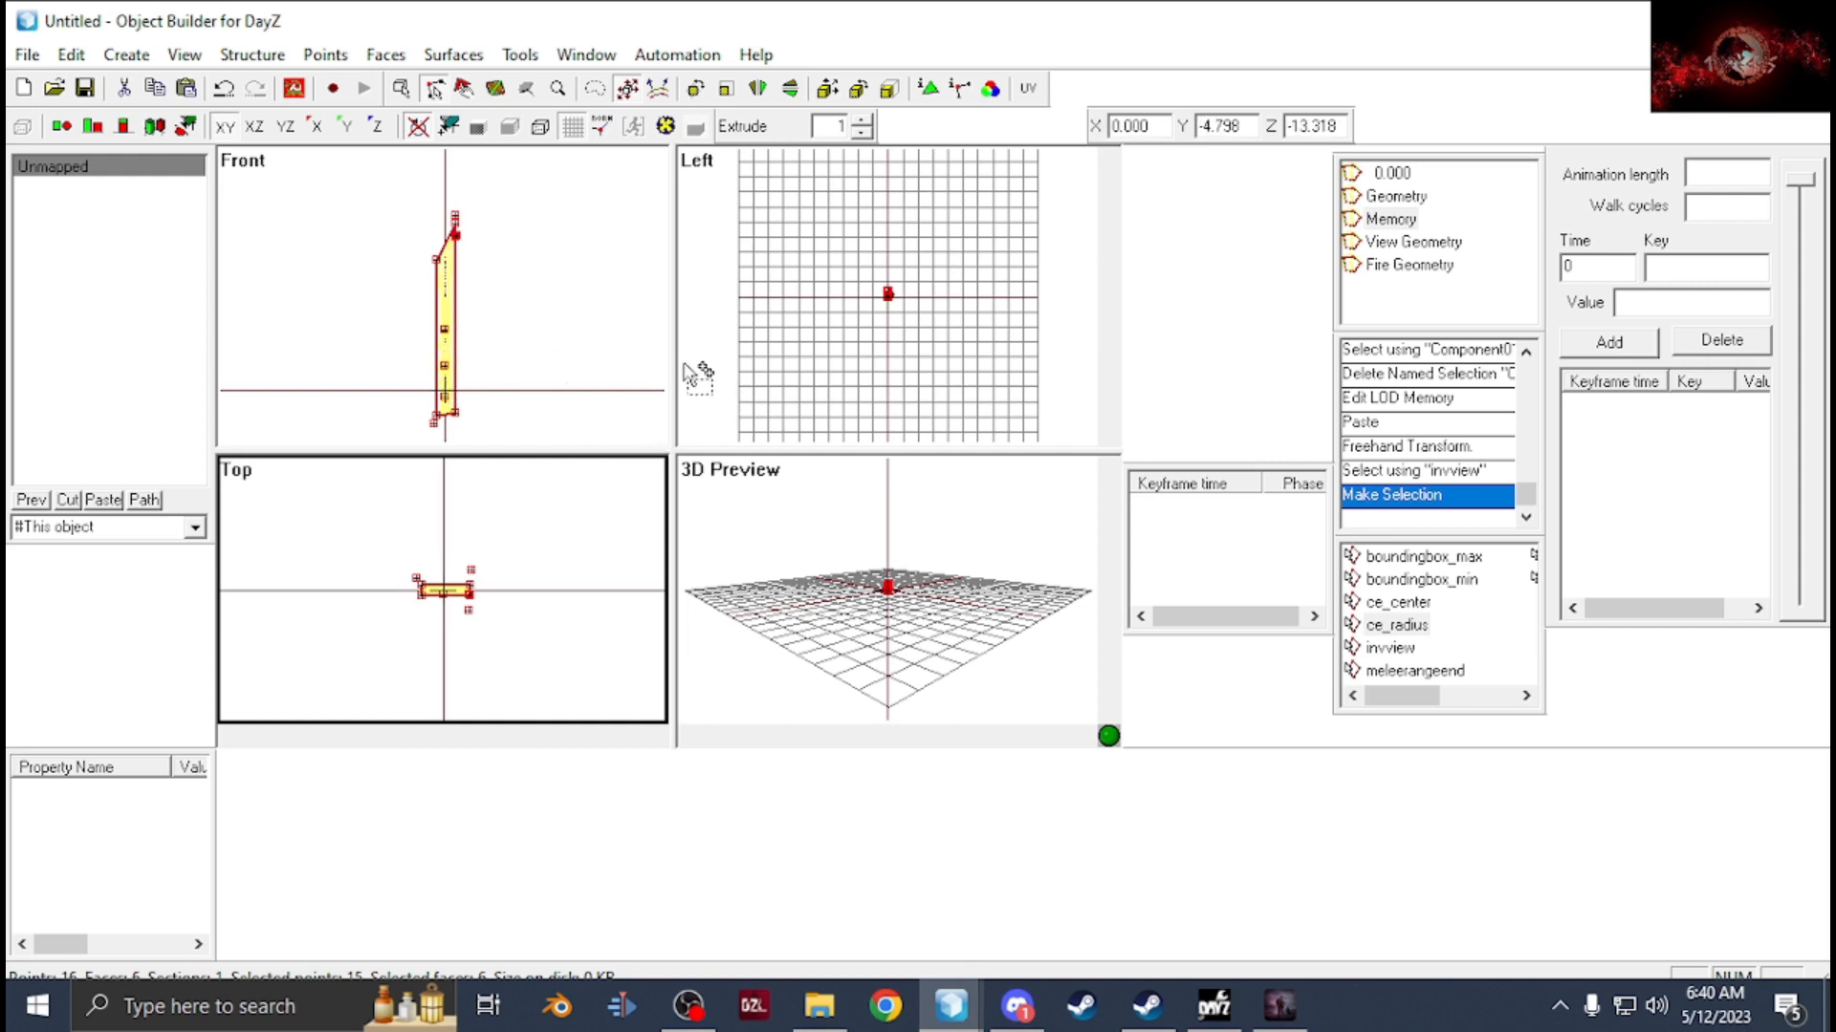
{"action": "left_click_drag", "start_coordinate": [1384, 708], "coordinate": [1399, 652]}
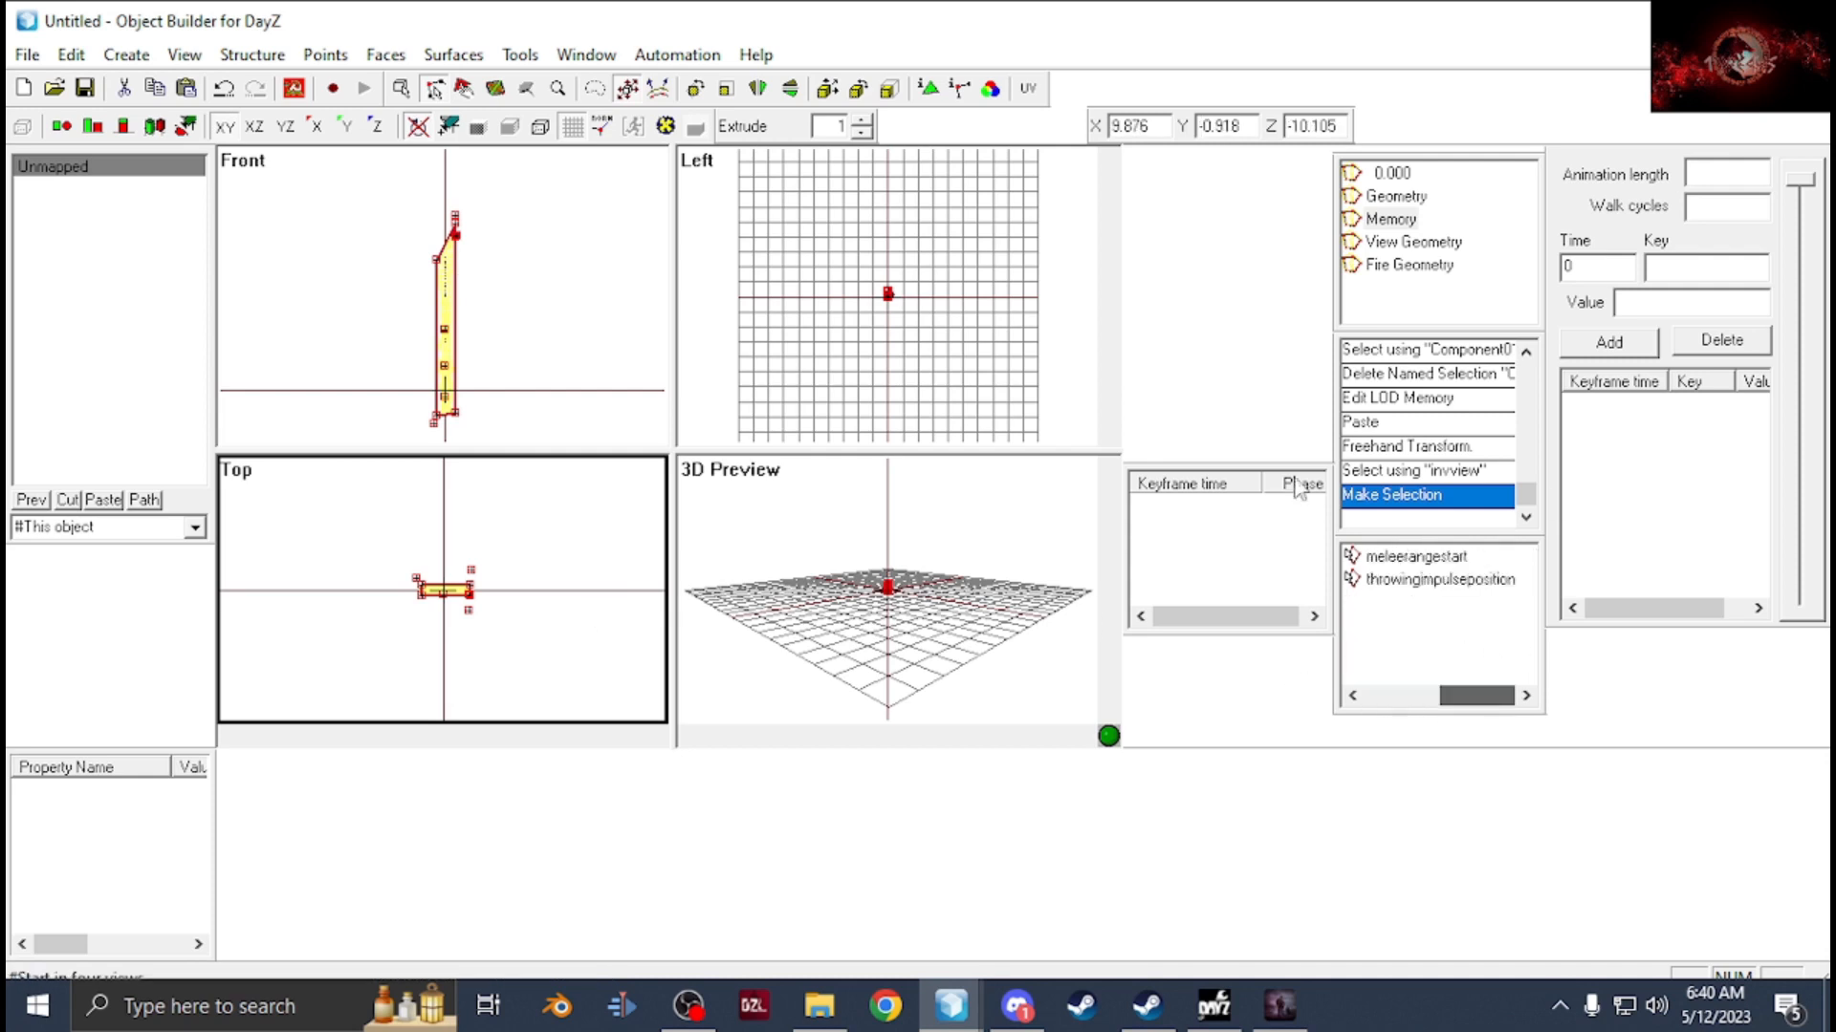
Duplicate the 0.000 resolution LOD successively to create LODs 1.000, 2.000, 3.000 and 4.000.
{"action": "left_click", "coordinate": [1396, 176]}
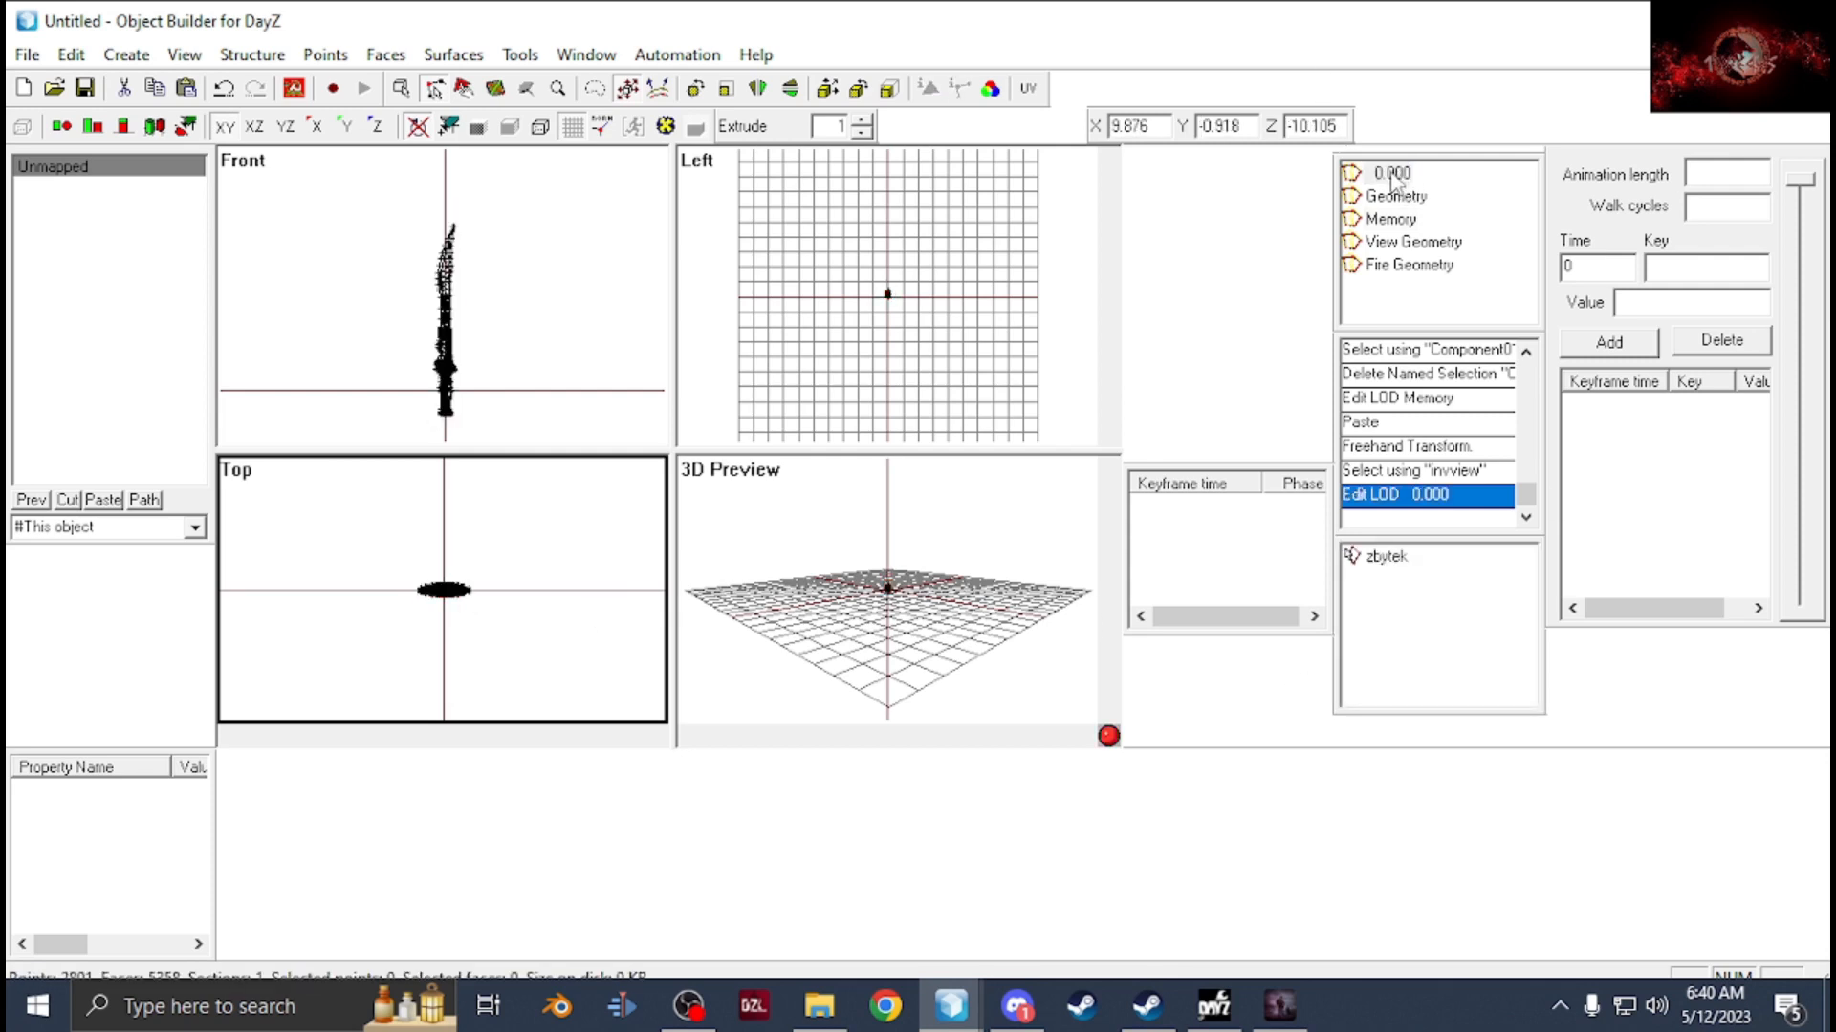
{"action": "right_click", "coordinate": [1389, 184]}
{"action": "left_click", "coordinate": [1449, 198]}
{"action": "right_click", "coordinate": [1393, 197]}
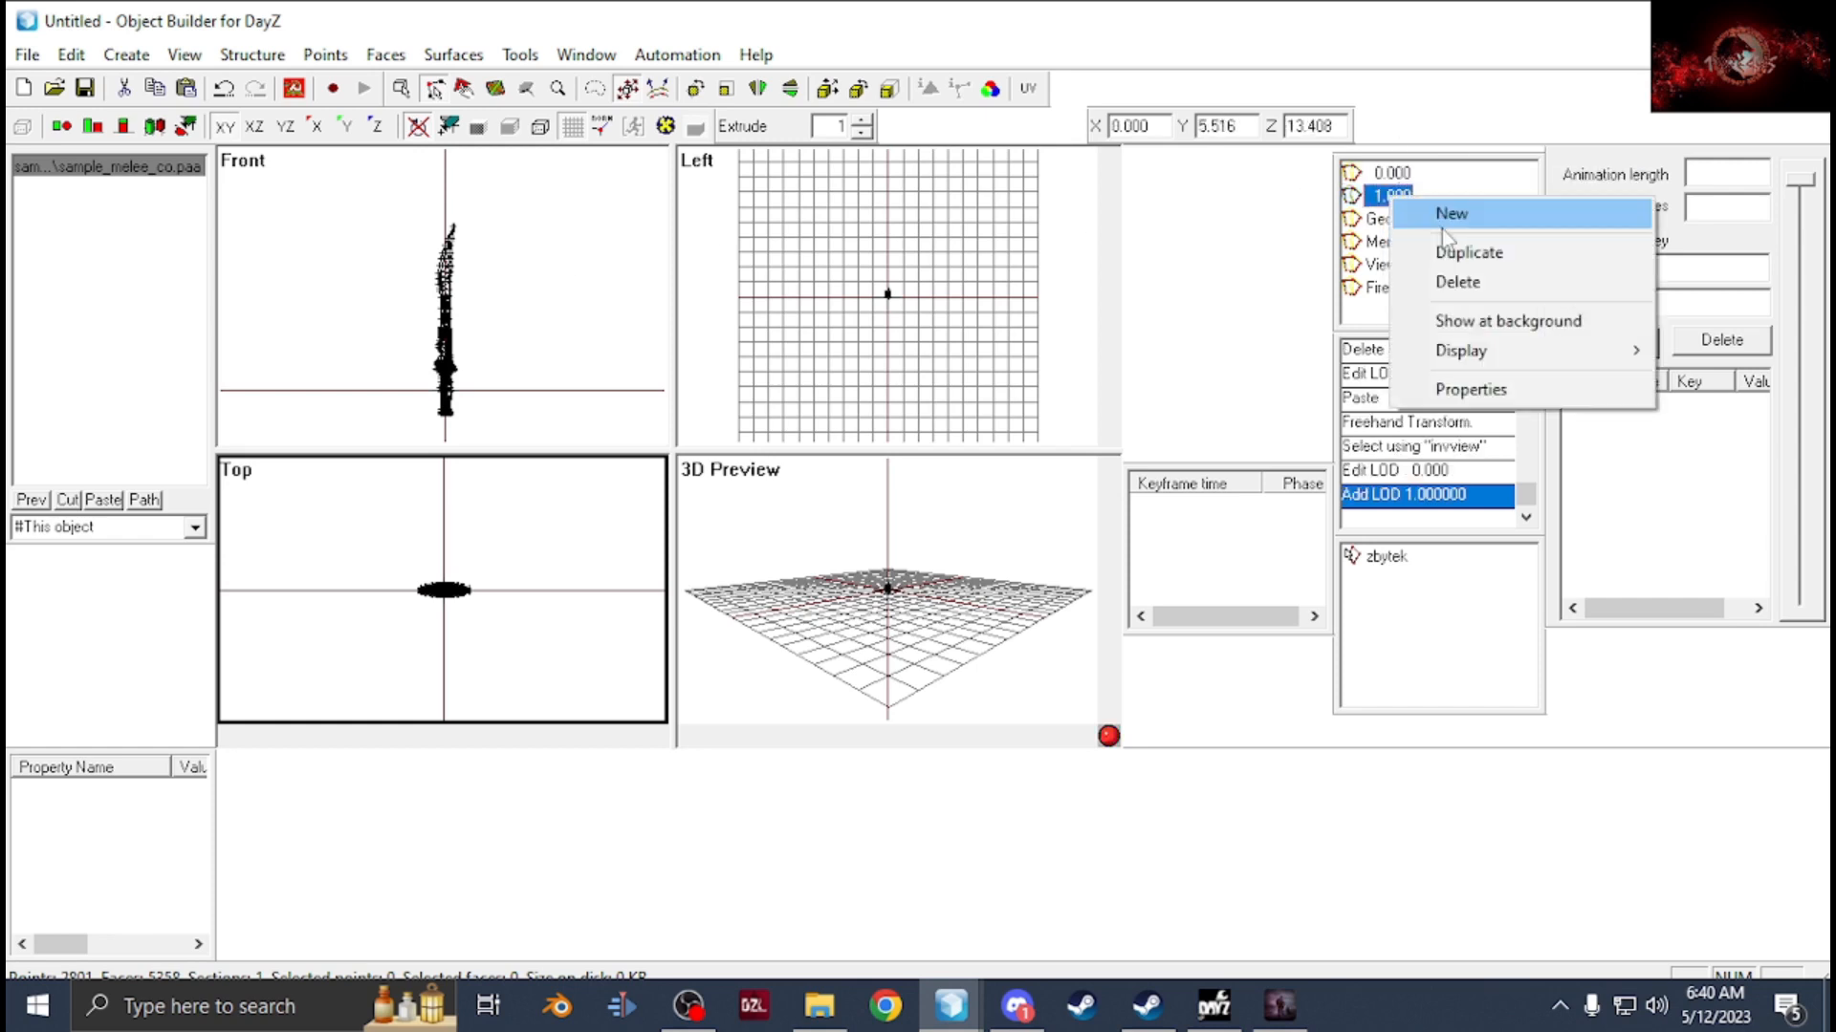
{"action": "left_click", "coordinate": [1458, 252]}
{"action": "right_click", "coordinate": [1394, 218]}
{"action": "left_click", "coordinate": [1434, 266]}
{"action": "right_click", "coordinate": [1390, 244]}
{"action": "left_click", "coordinate": [1448, 261]}
Change the 4.000 LOD's type to View-Pilot.
{"action": "right_click", "coordinate": [1386, 273]}
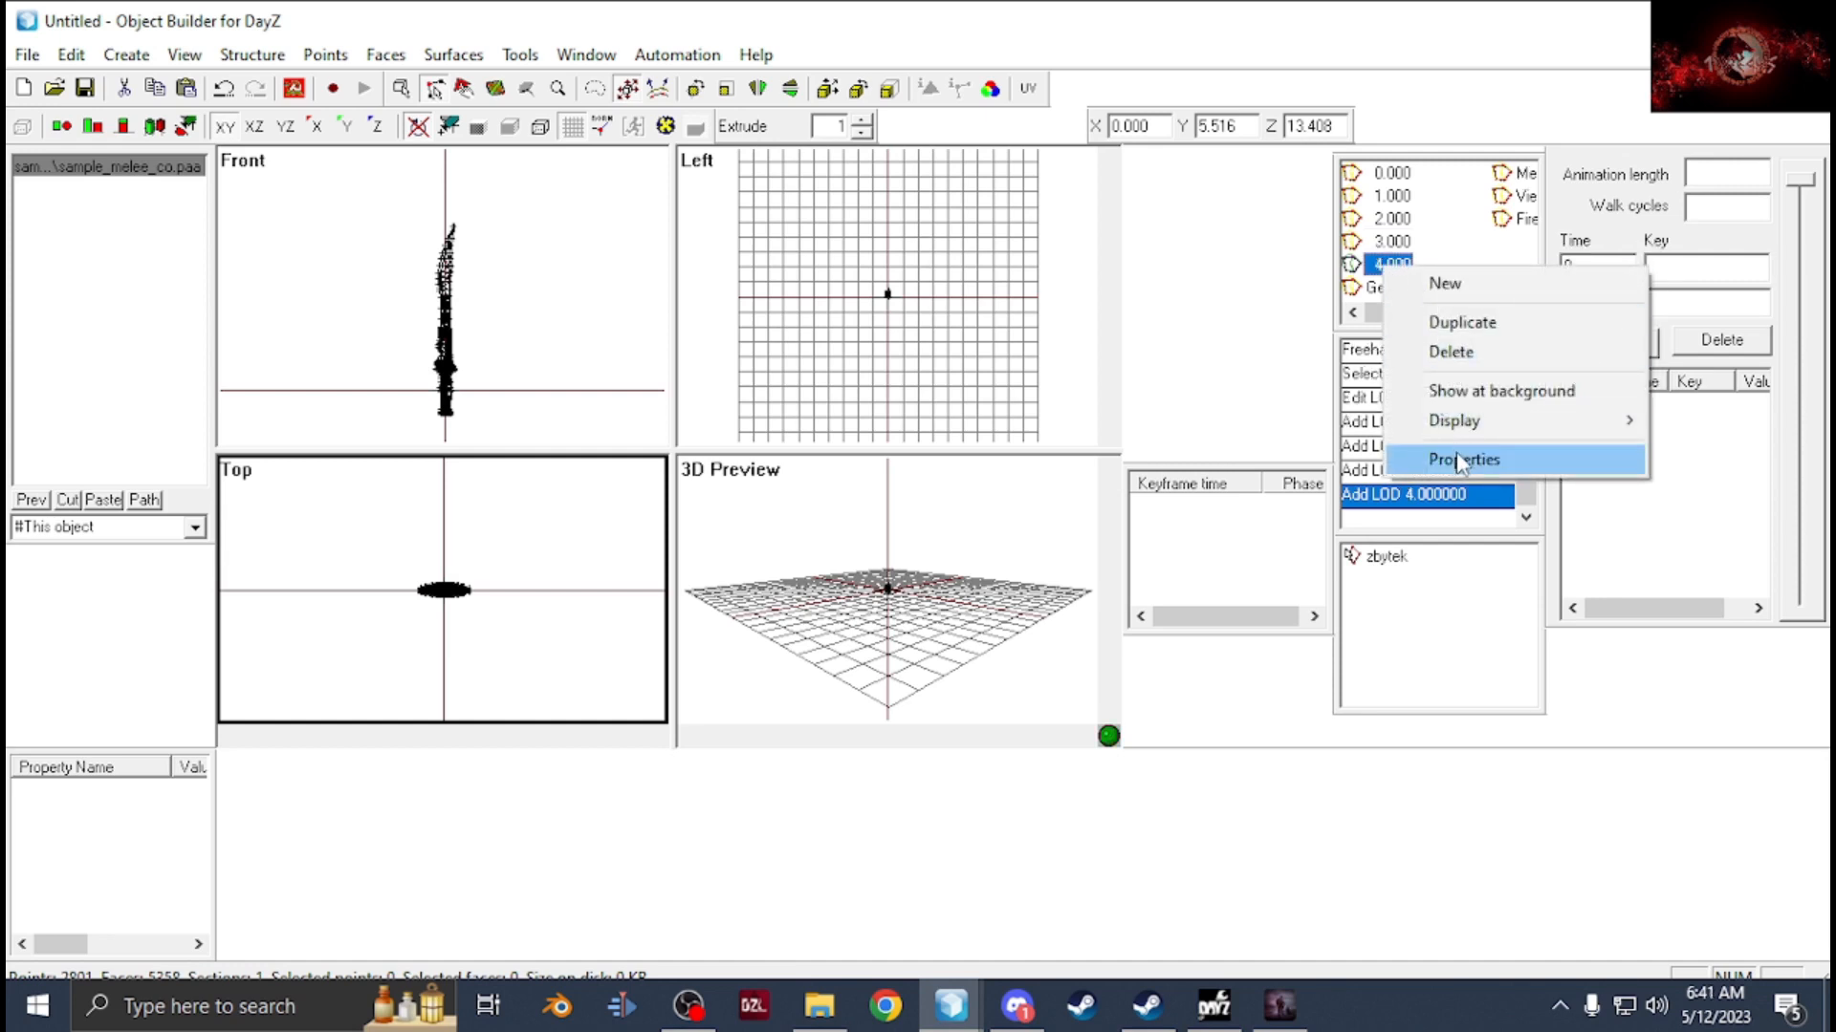
{"action": "left_click", "coordinate": [1460, 460]}
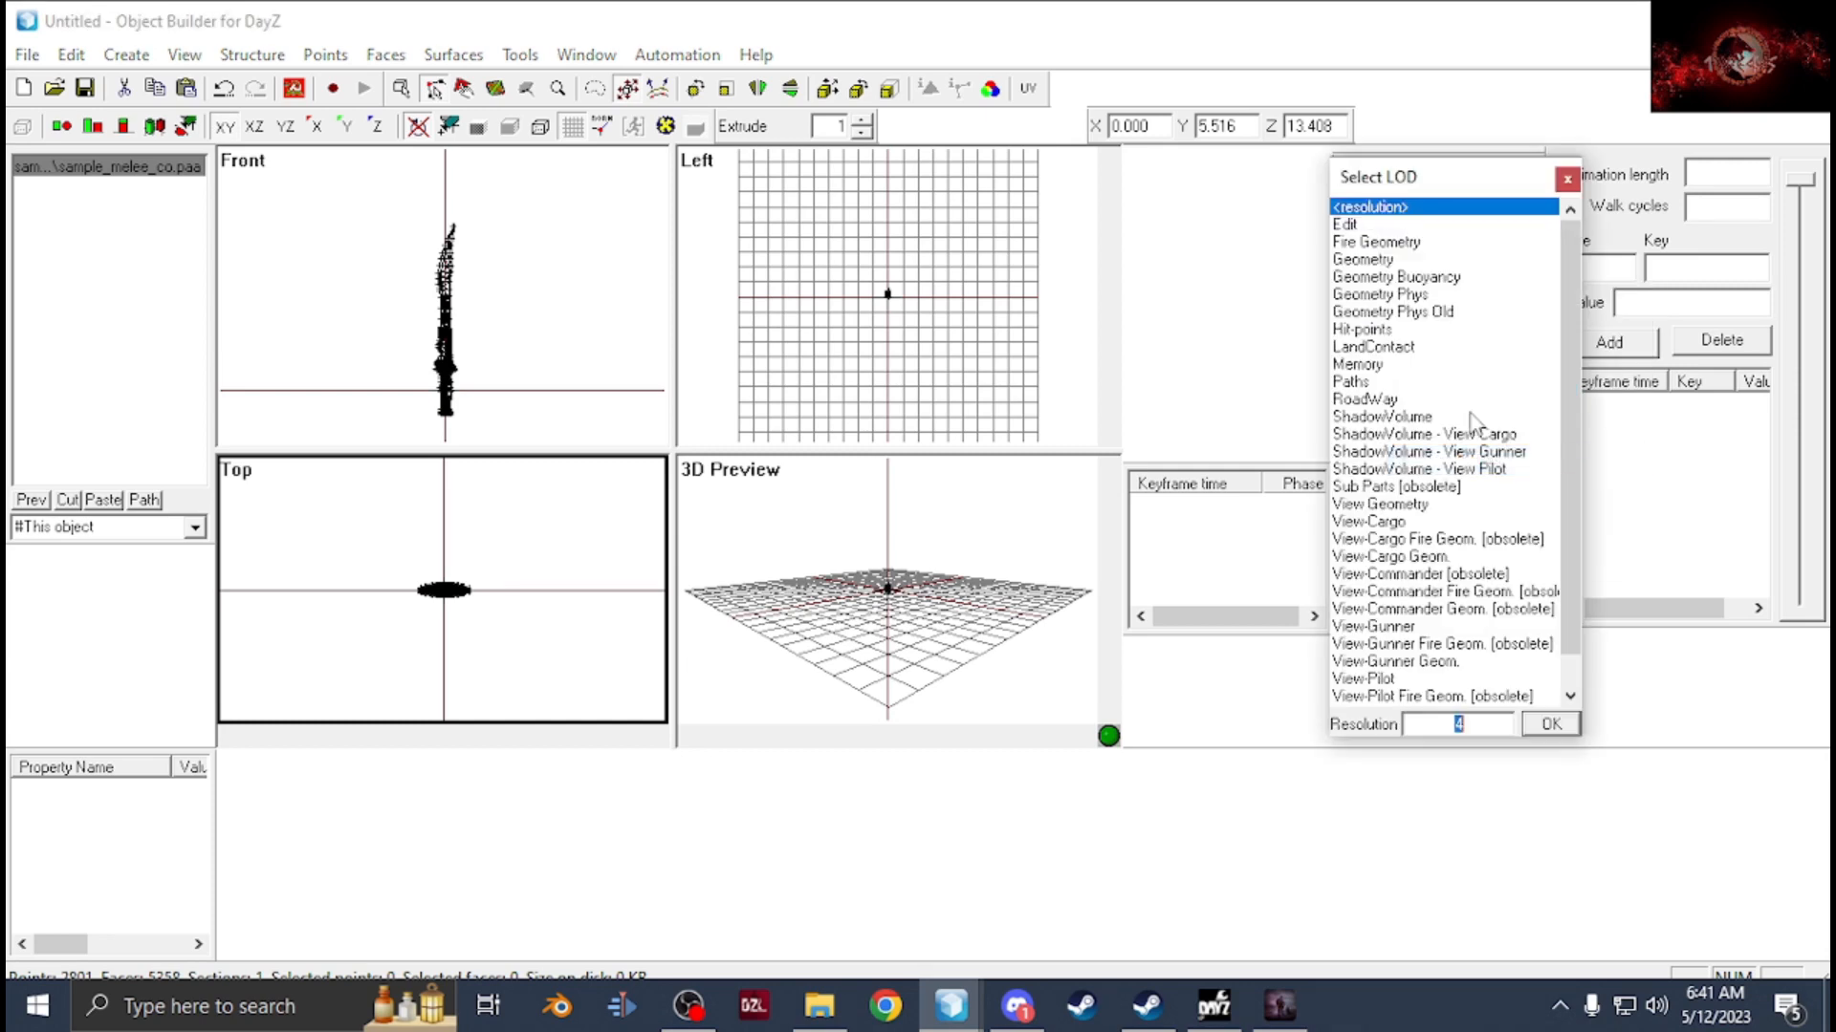
{"action": "double_click", "coordinate": [1387, 682]}
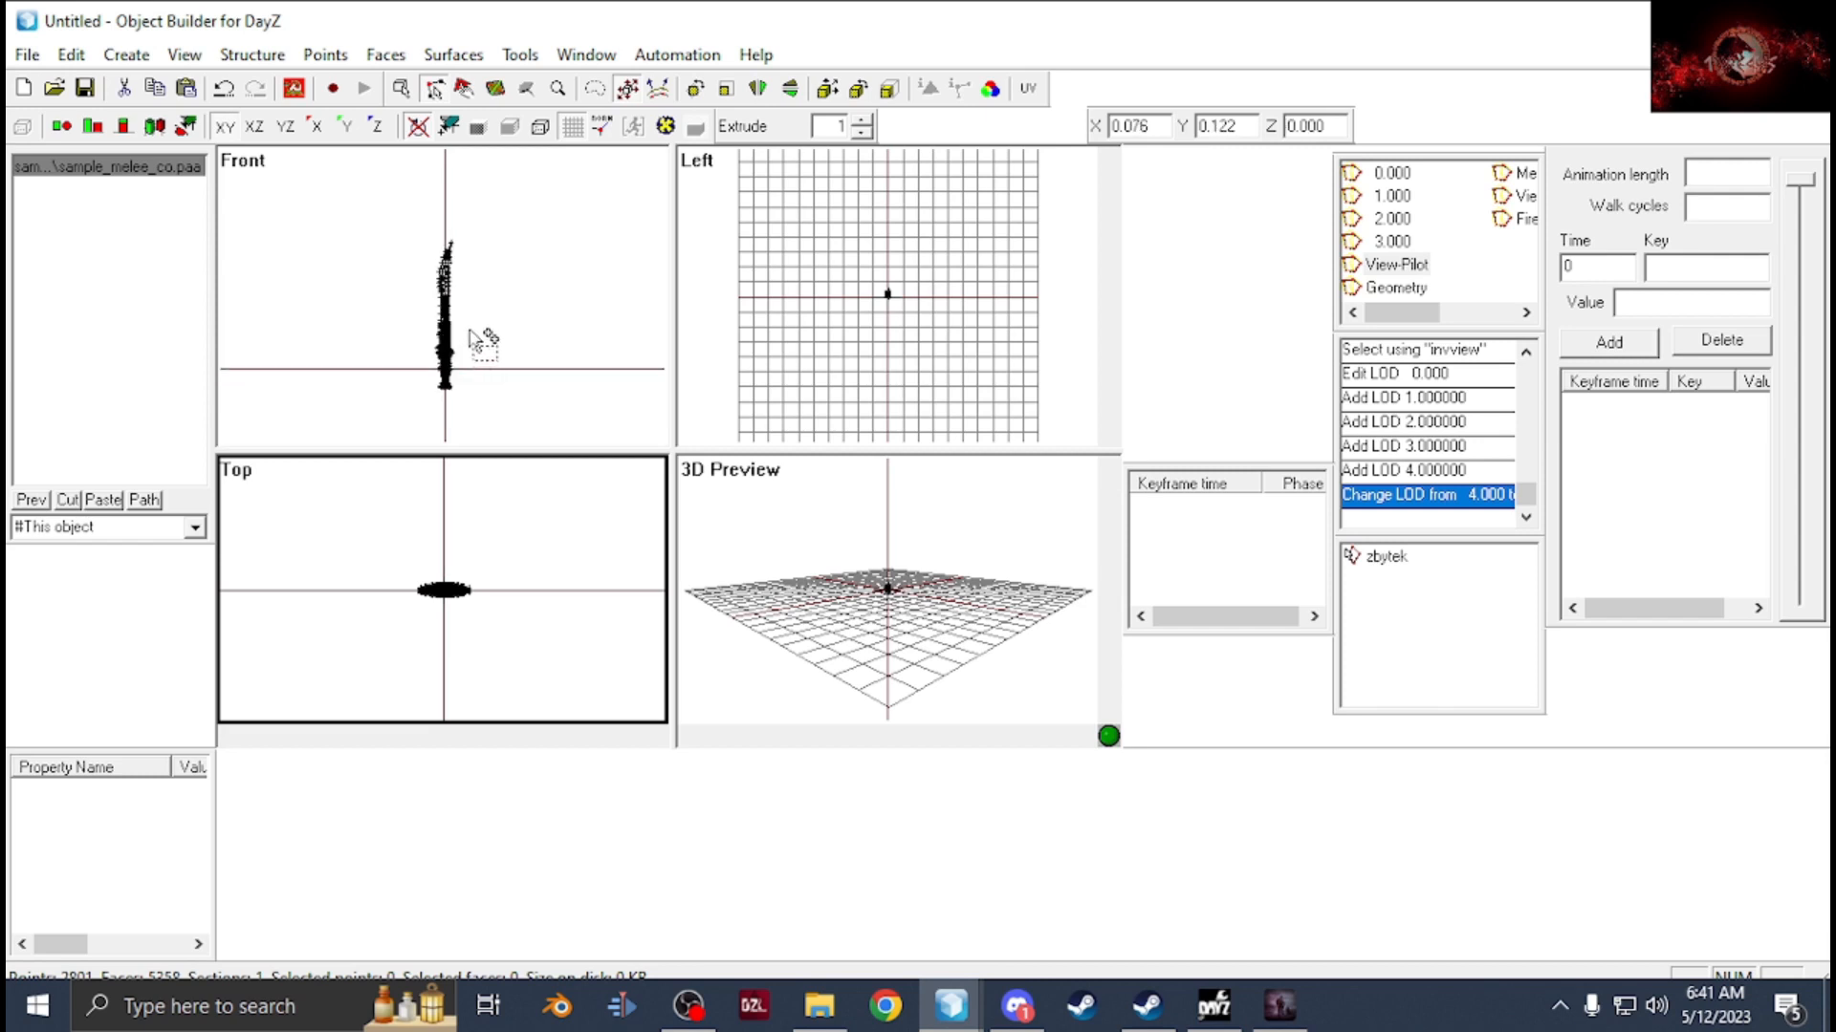
Save the knife model as sample_melee in P:\sample_melee\data.
{"action": "left_click", "coordinate": [27, 55]}
{"action": "left_click", "coordinate": [110, 253]}
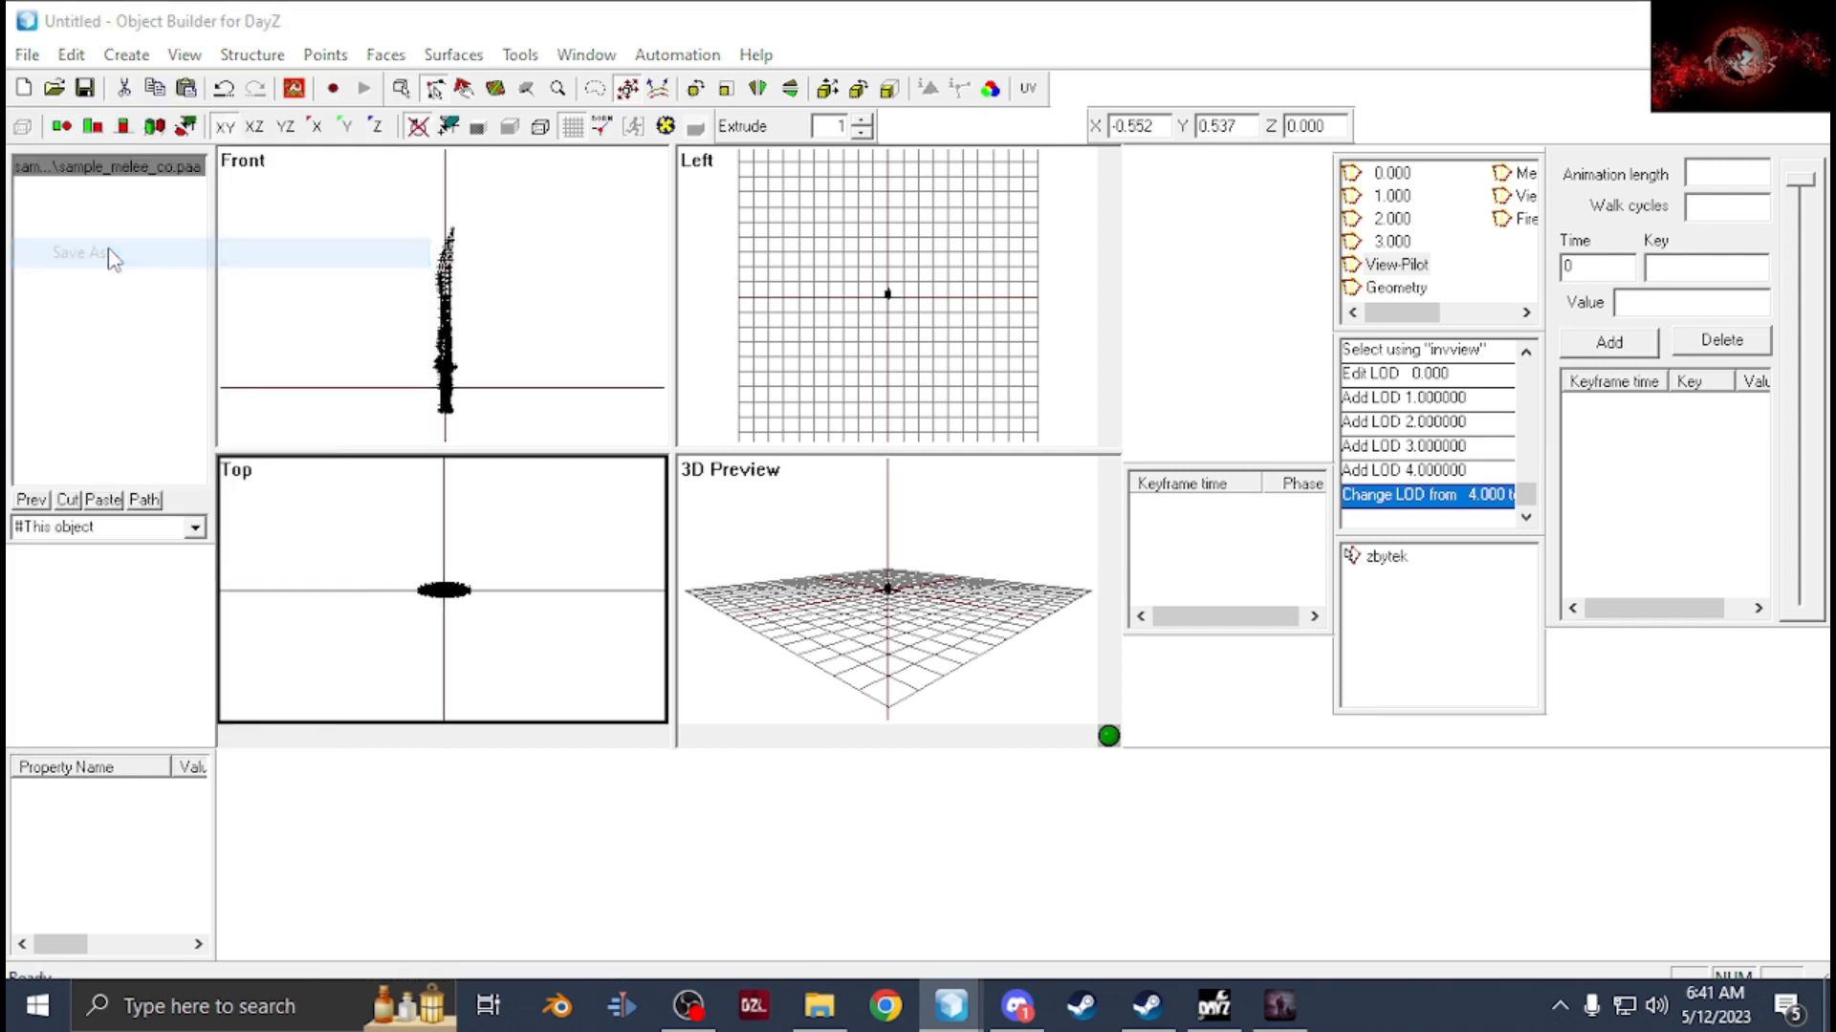
{"action": "left_click", "coordinate": [181, 516]}
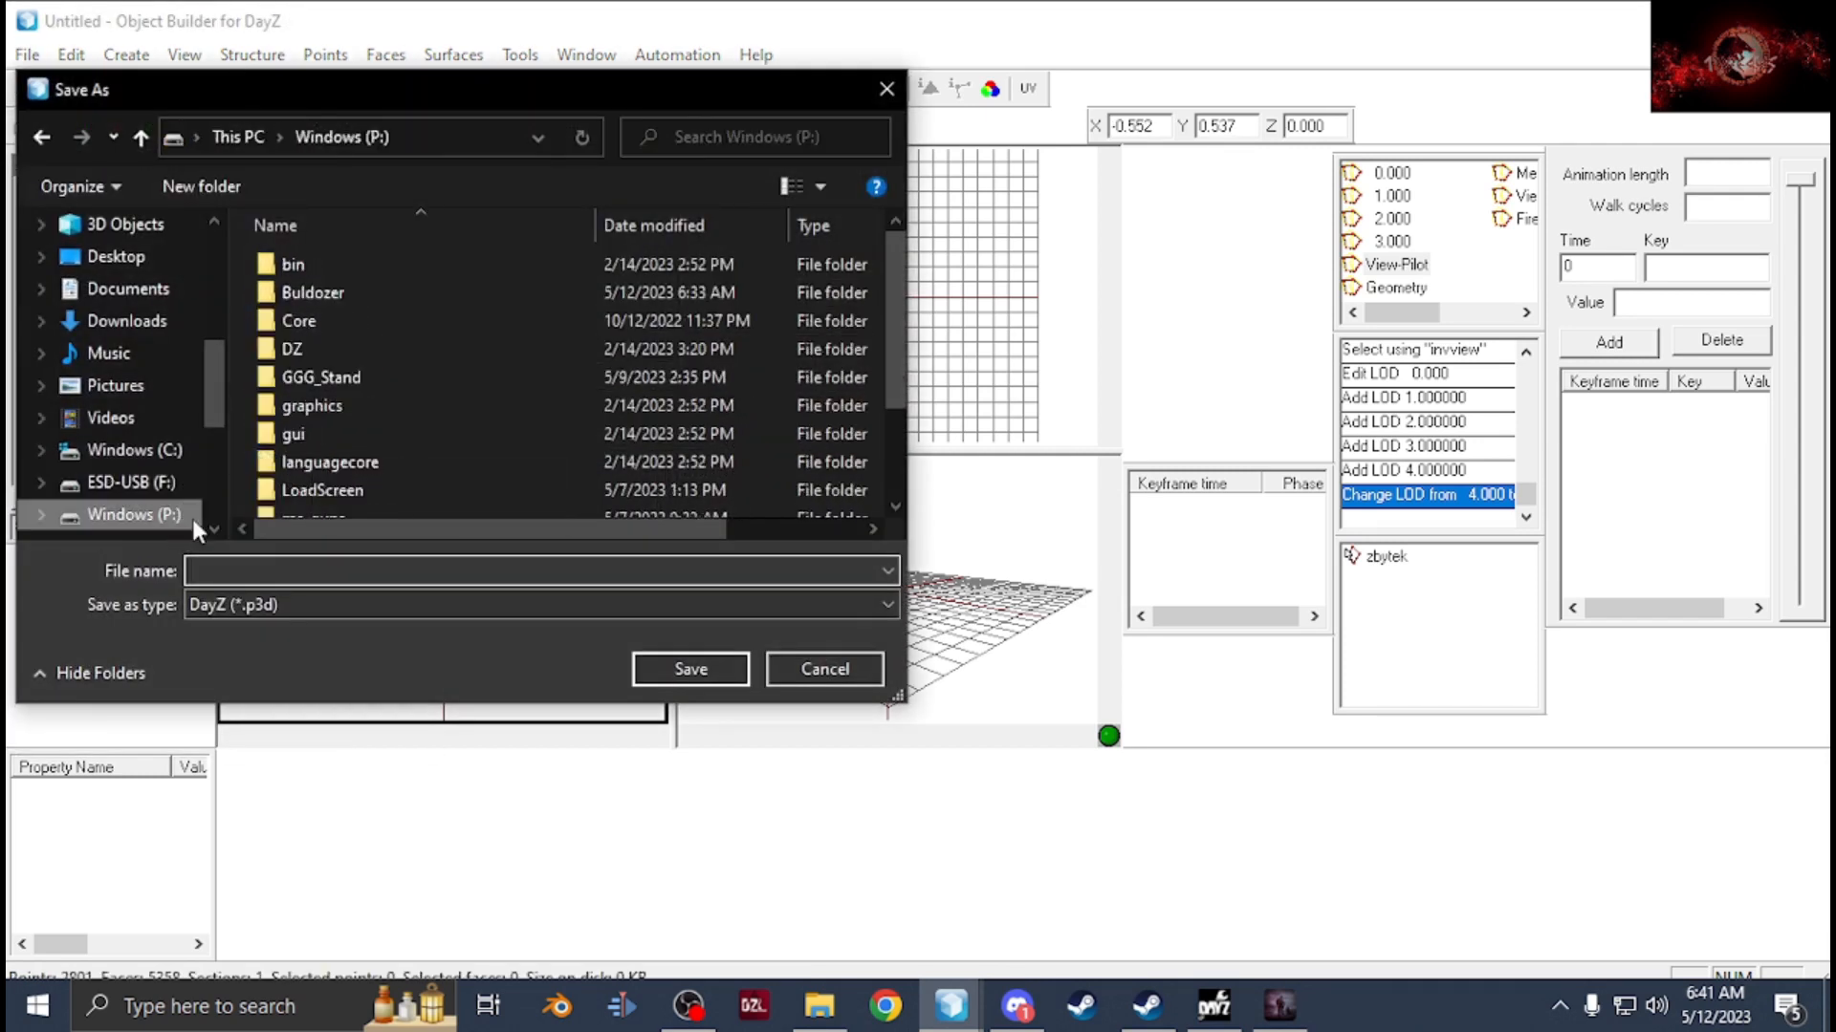
{"action": "scroll", "coordinate": [360, 427], "scroll_direction": "down", "scroll_amount": 2}
{"action": "left_click", "coordinate": [361, 421]}
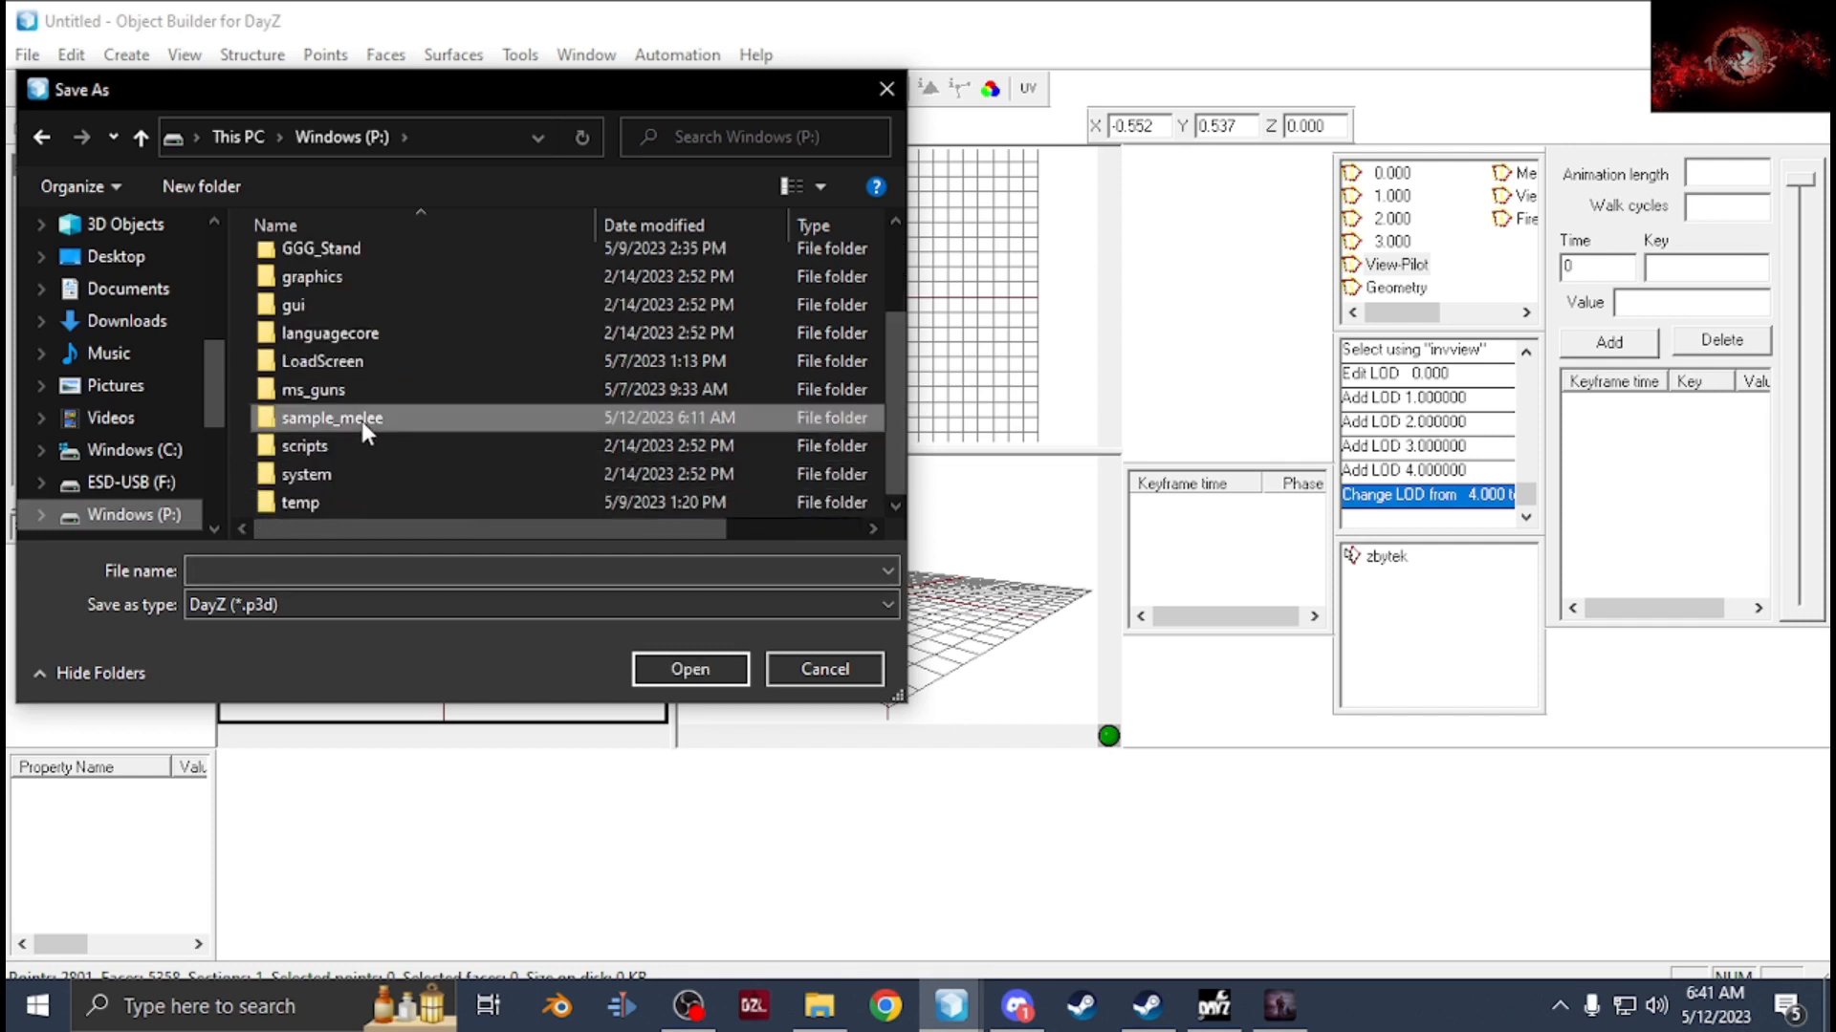
{"action": "double_click", "coordinate": [361, 421]}
{"action": "double_click", "coordinate": [314, 265]}
{"action": "left_click", "coordinate": [291, 571]}
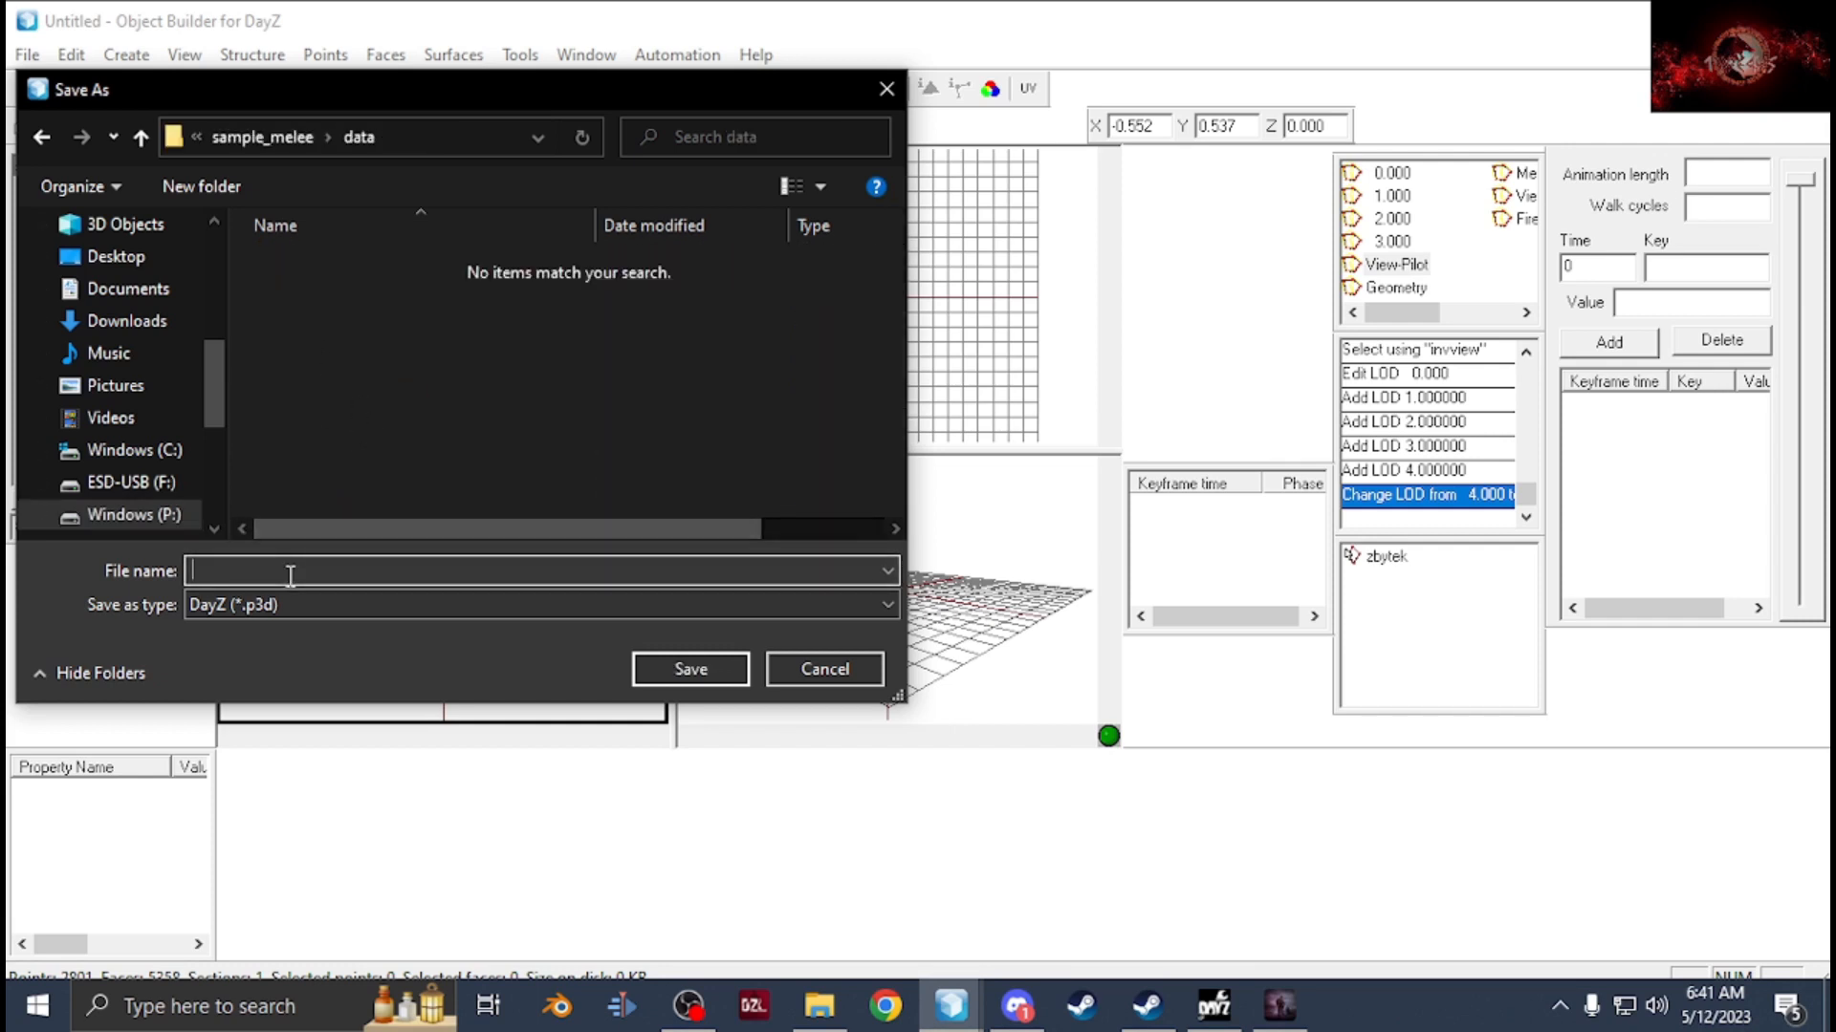
{"action": "type", "text": "sample_melee"}
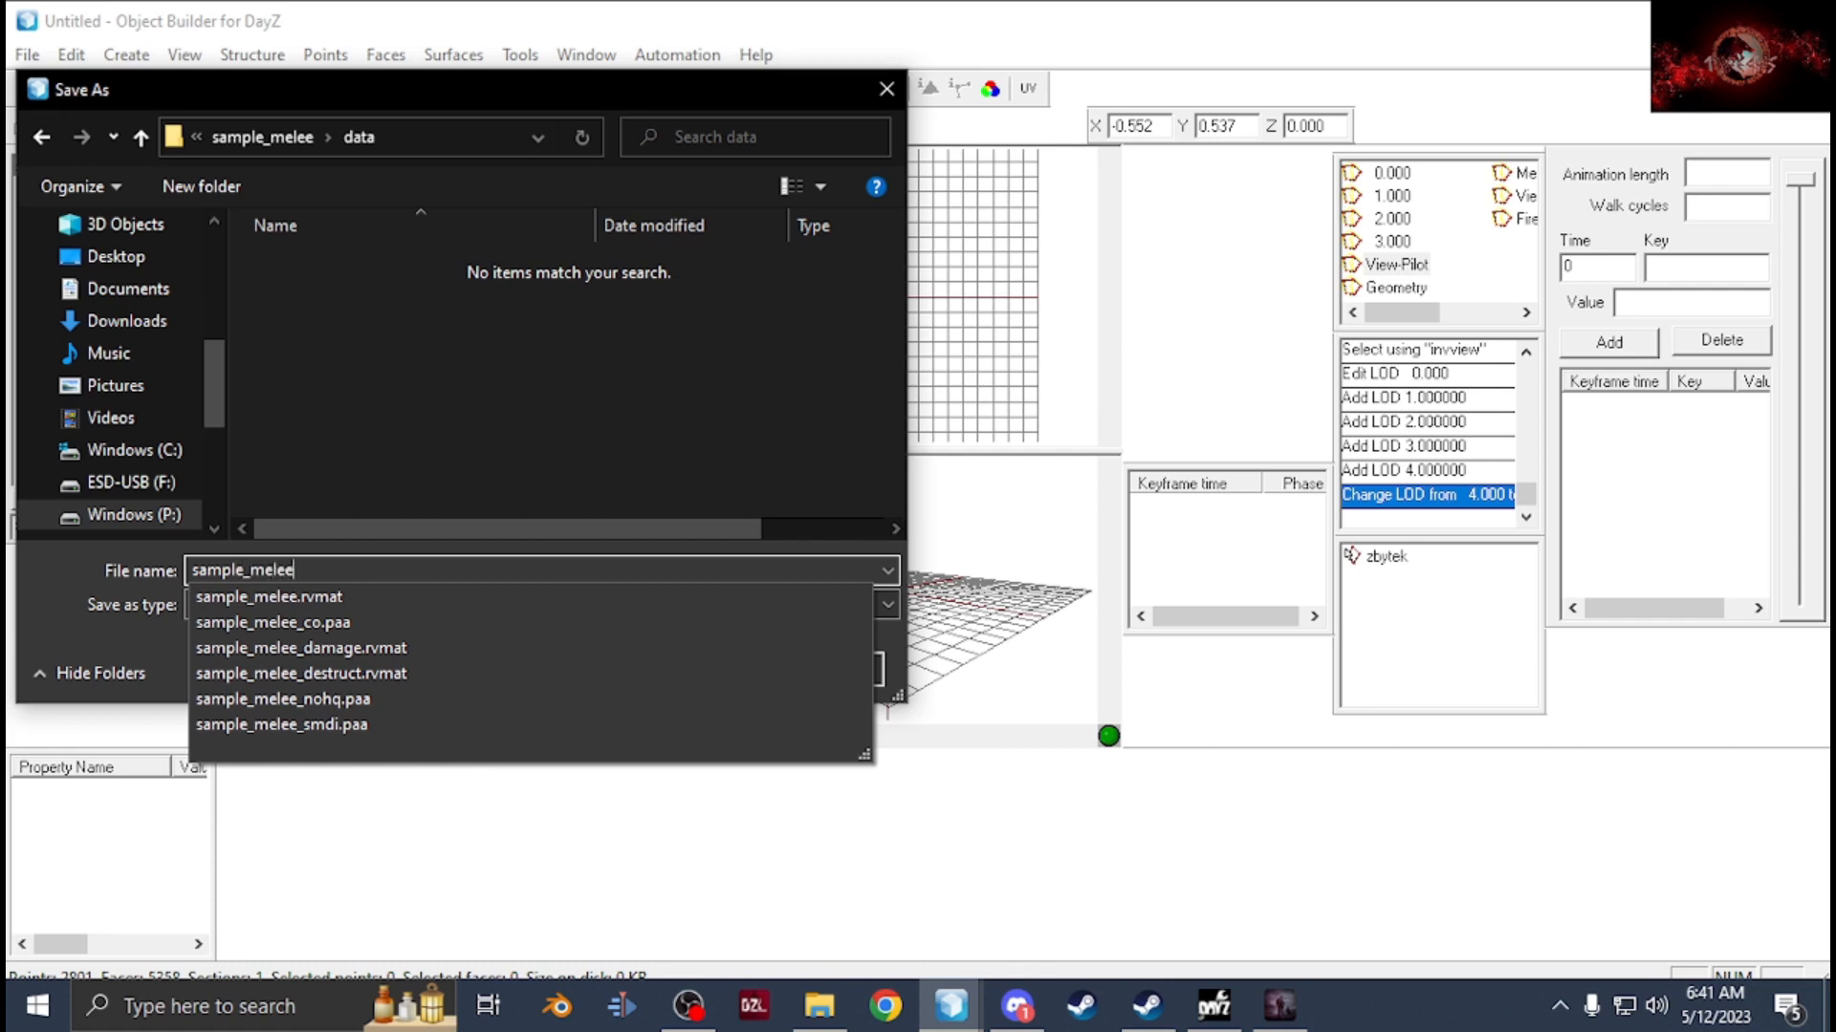
{"action": "key", "text": "Return"}
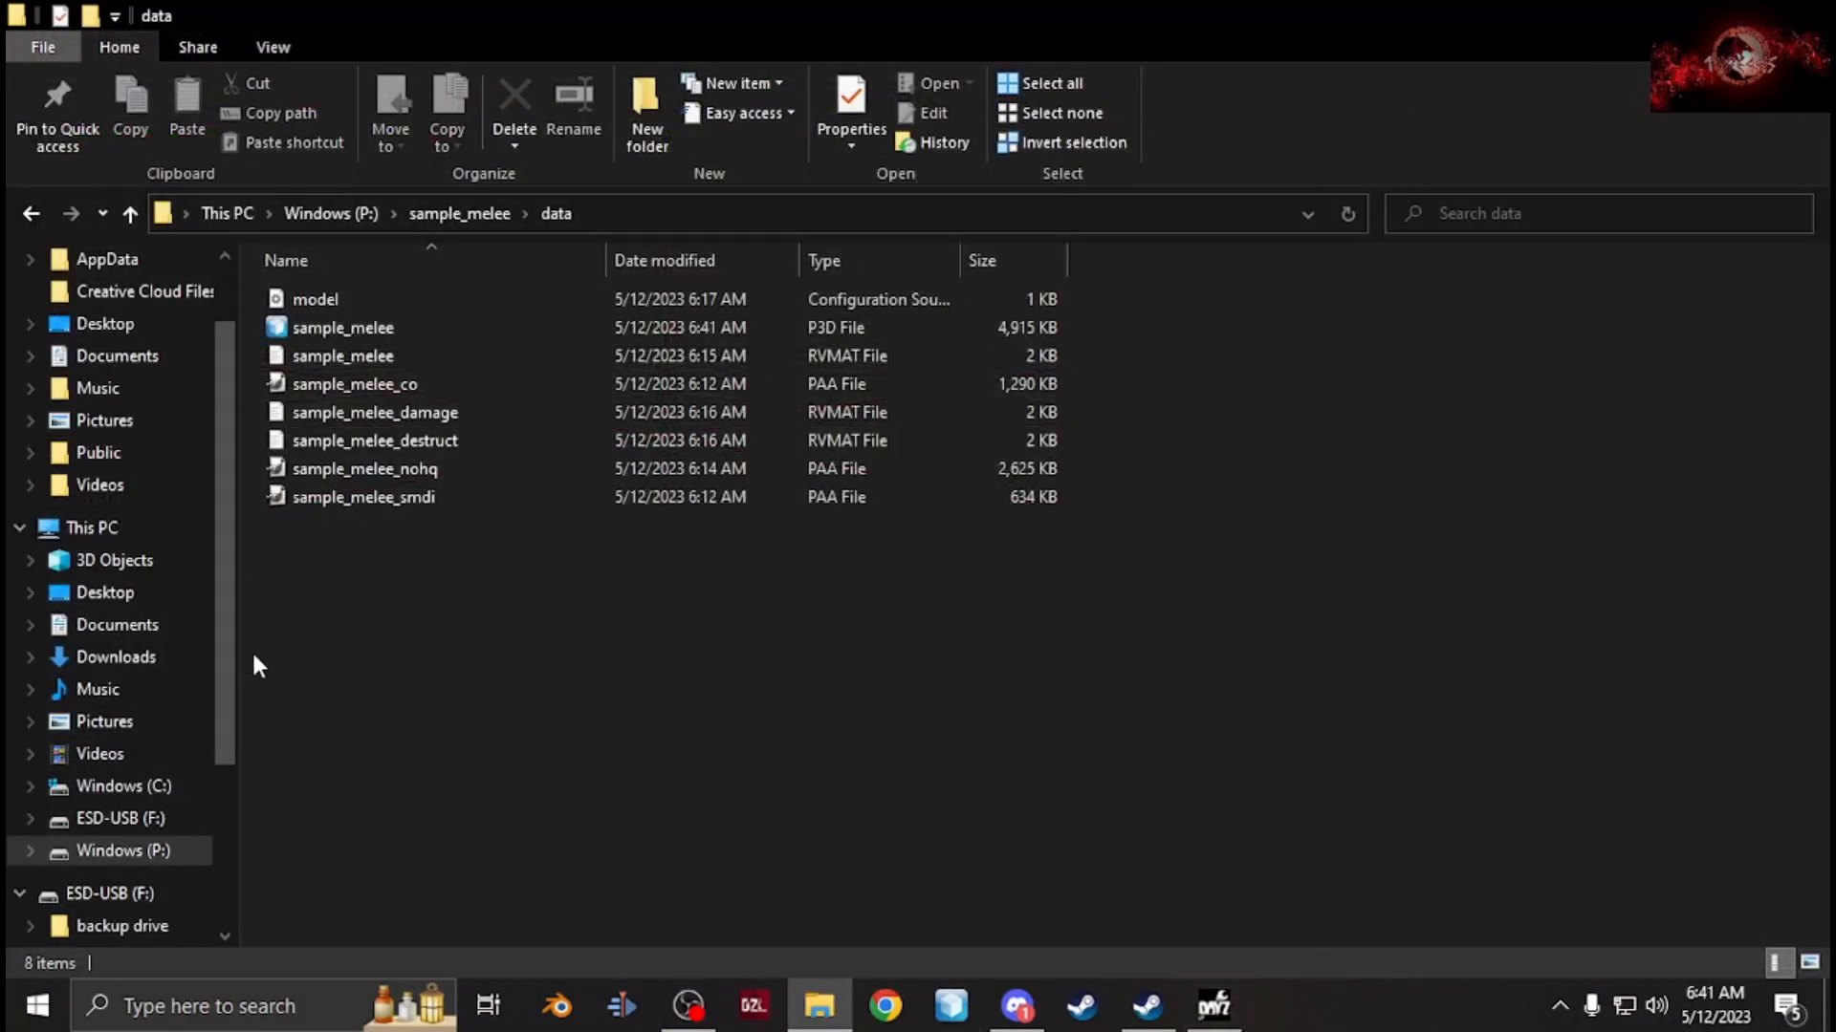
Switch to File Explorer and open the config file in P:\DZ\weapons\melee\blade.
{"action": "left_click", "coordinate": [125, 850]}
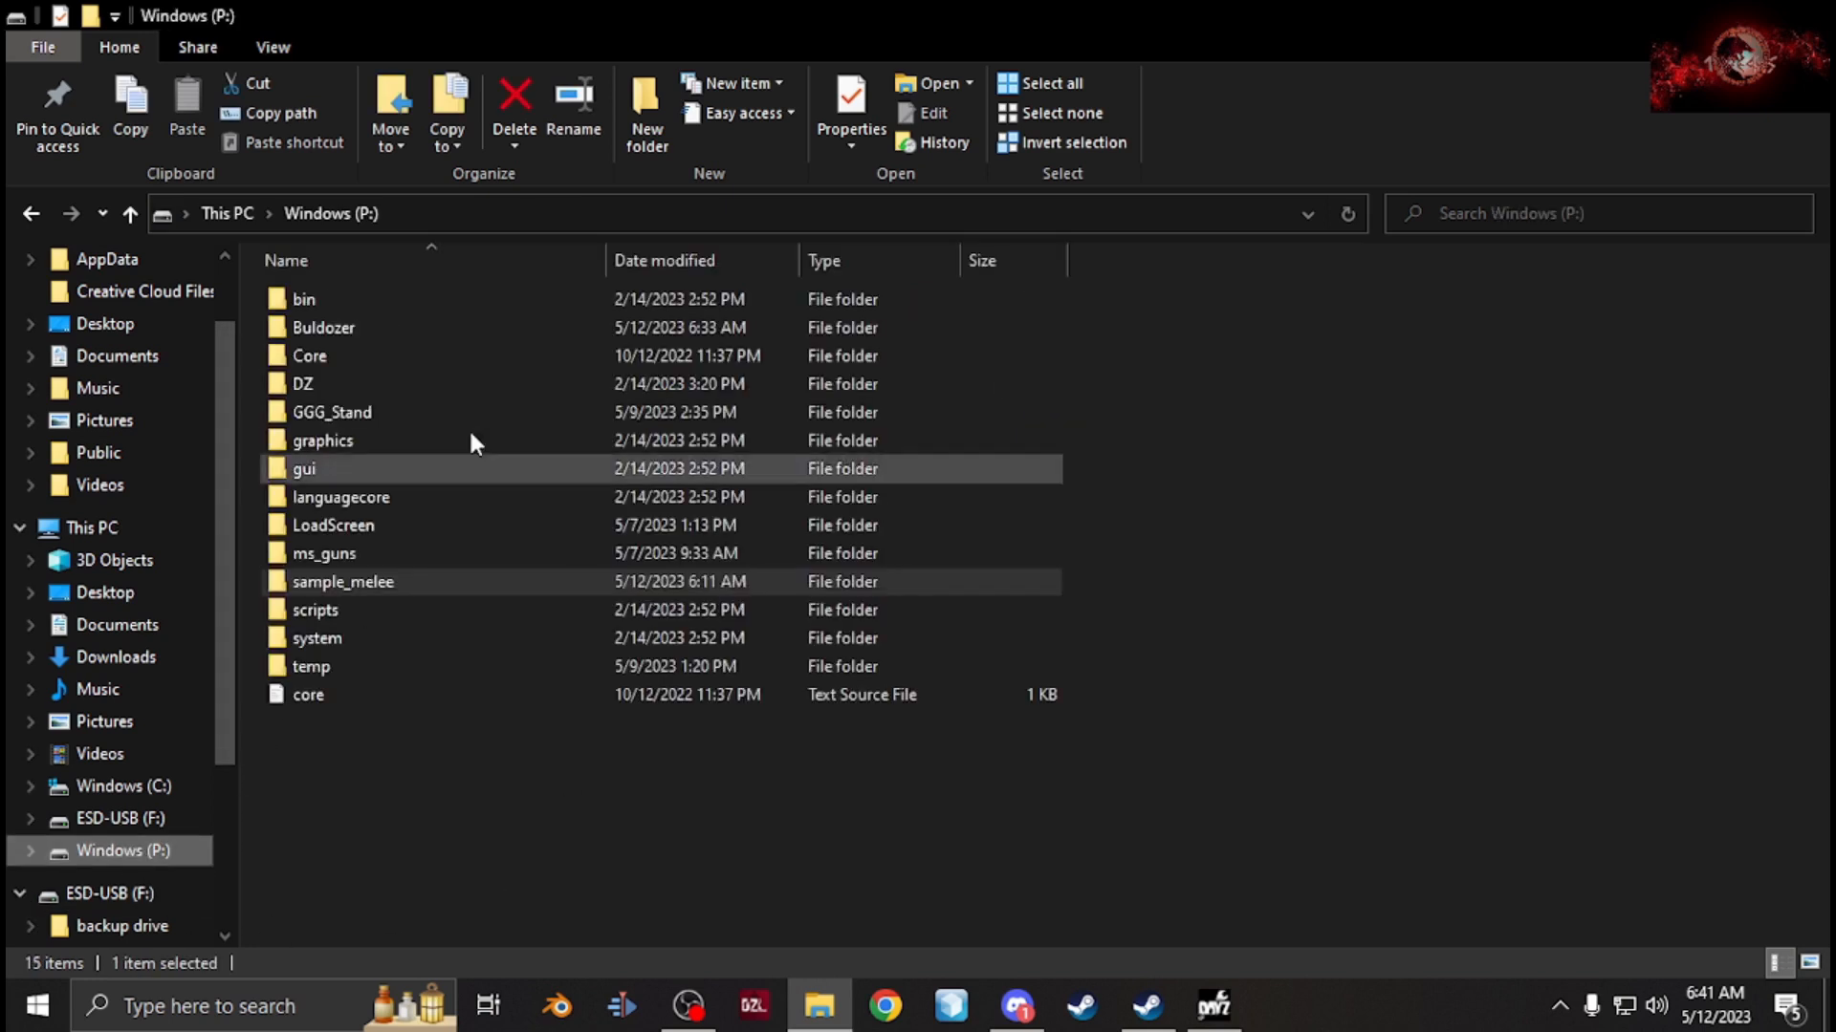
{"action": "double_click", "coordinate": [365, 382]}
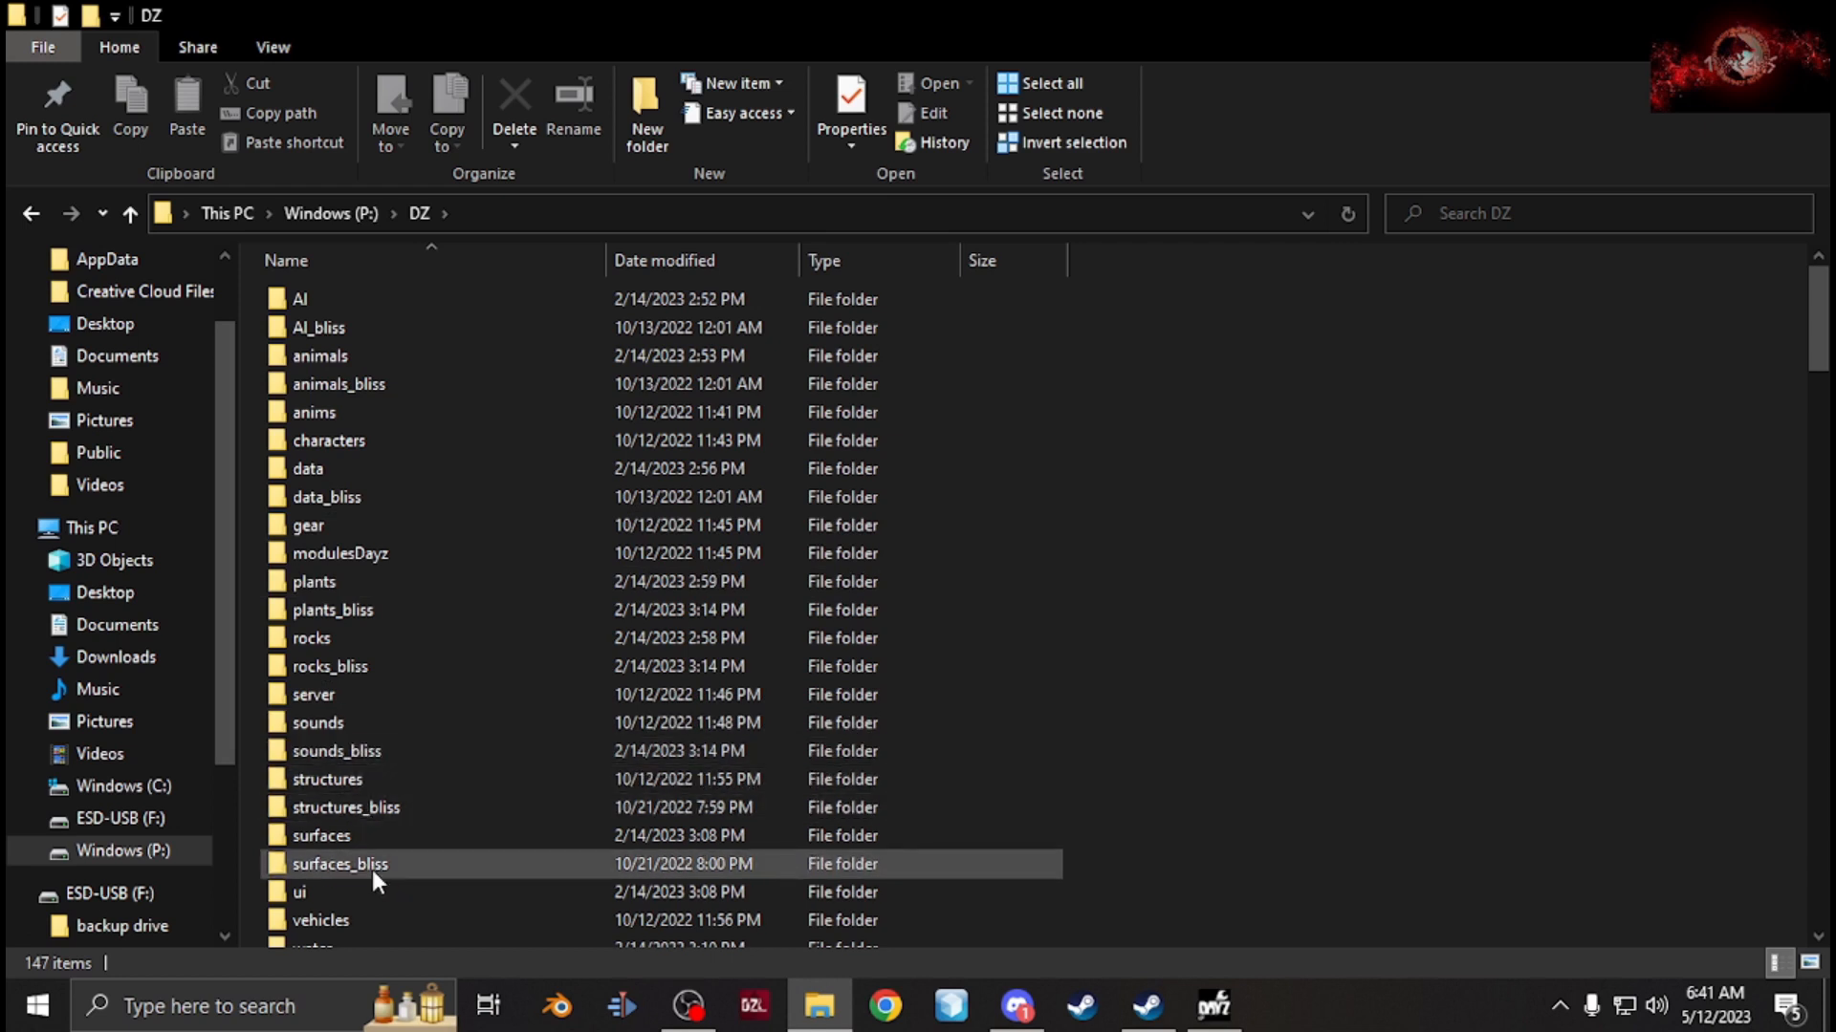
{"action": "scroll", "coordinate": [371, 870], "scroll_direction": "down", "scroll_amount": 3}
{"action": "double_click", "coordinate": [381, 793]}
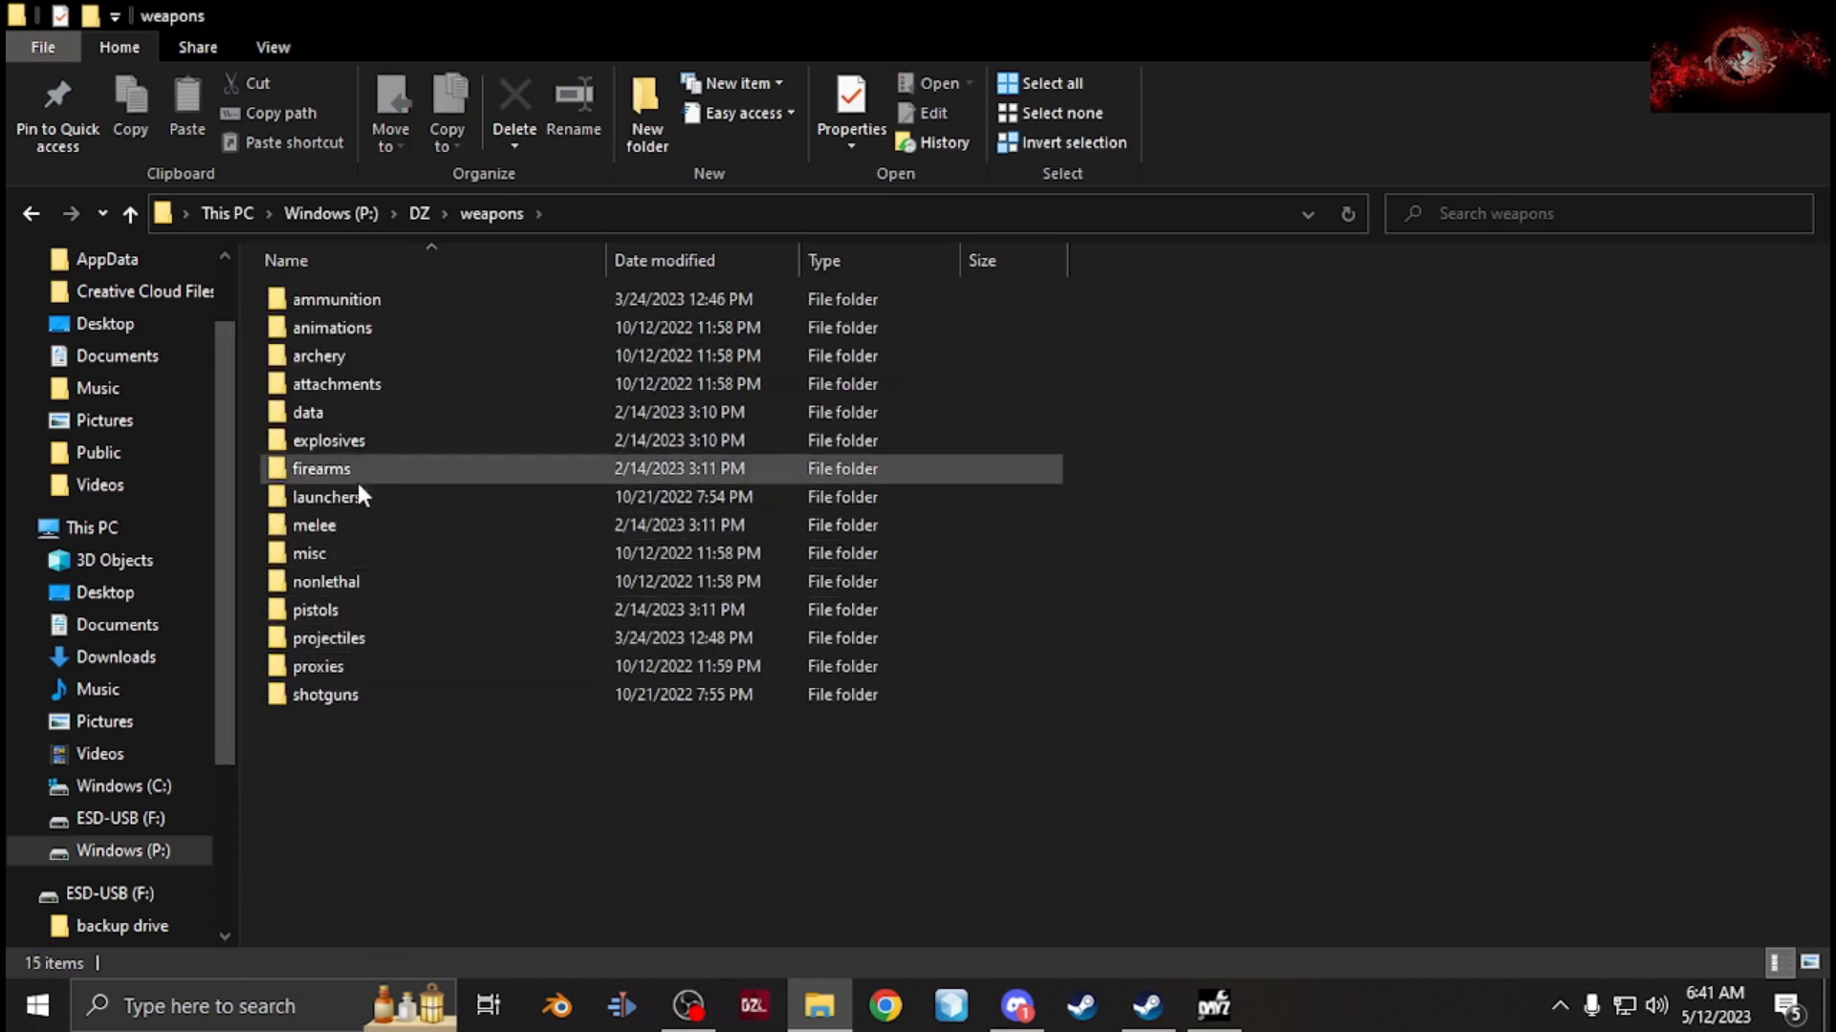
{"action": "double_click", "coordinate": [348, 523]}
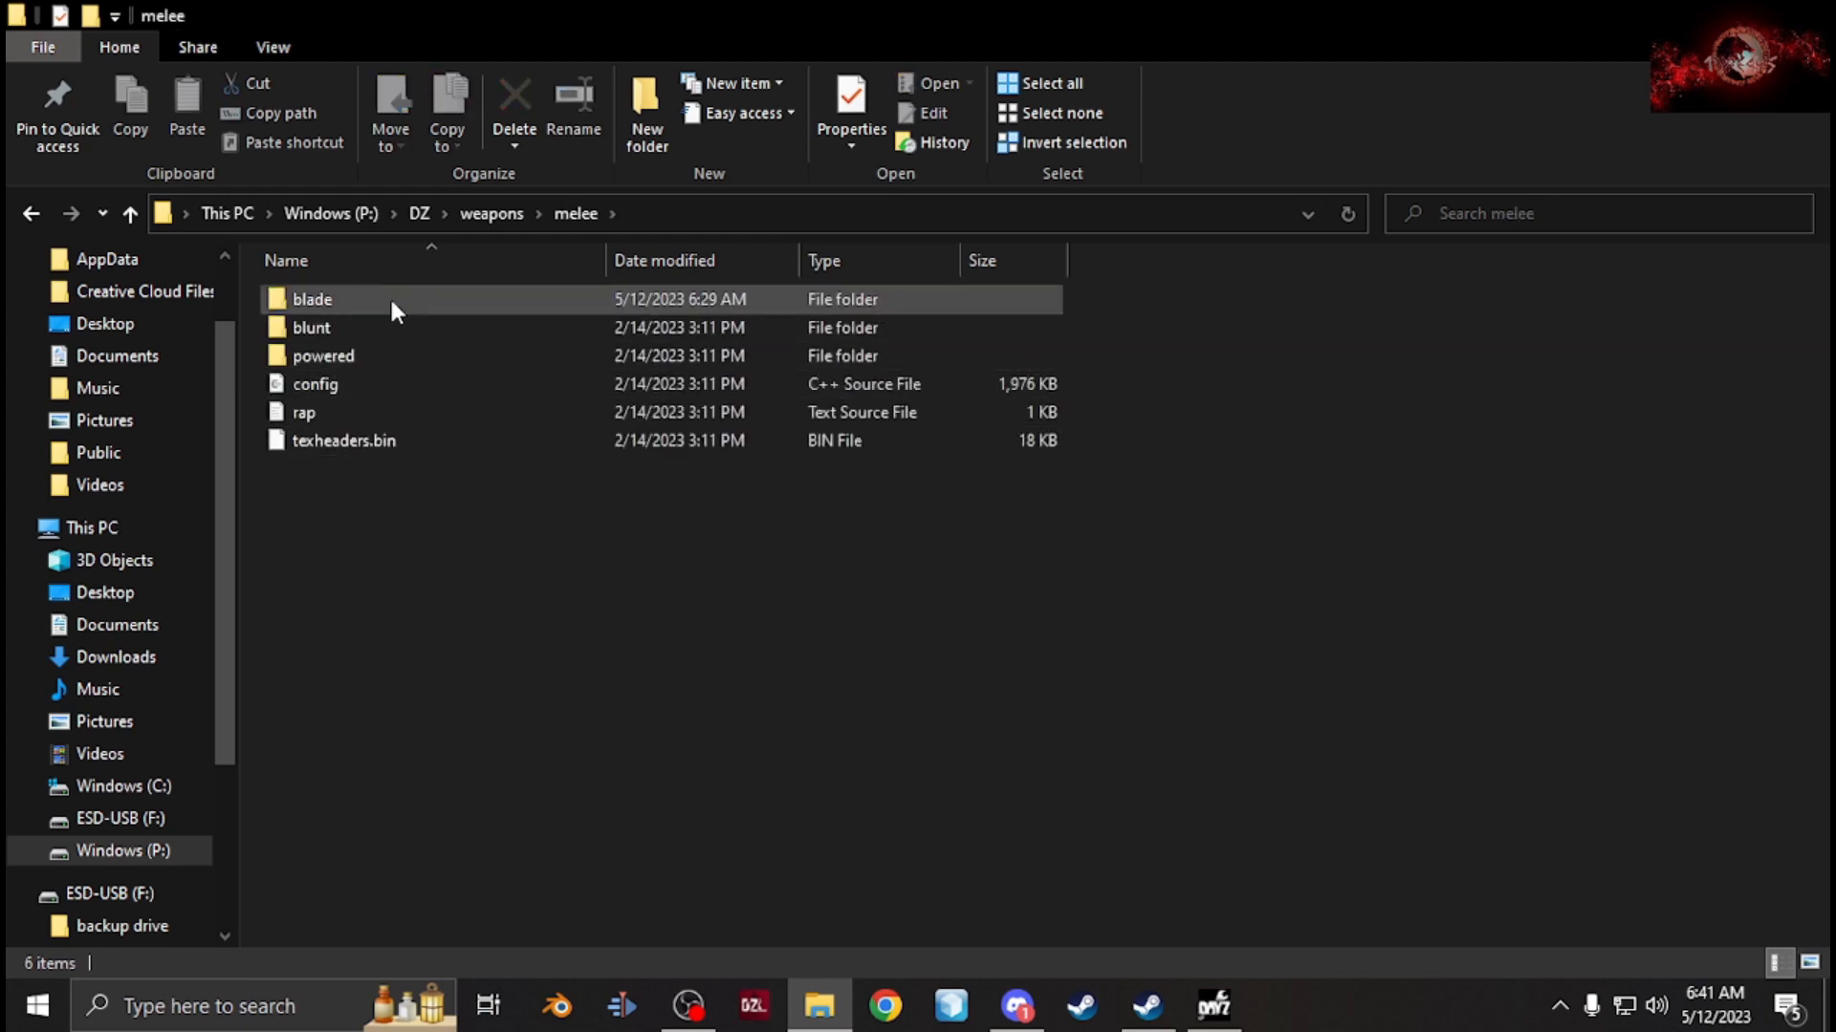
{"action": "double_click", "coordinate": [388, 299]}
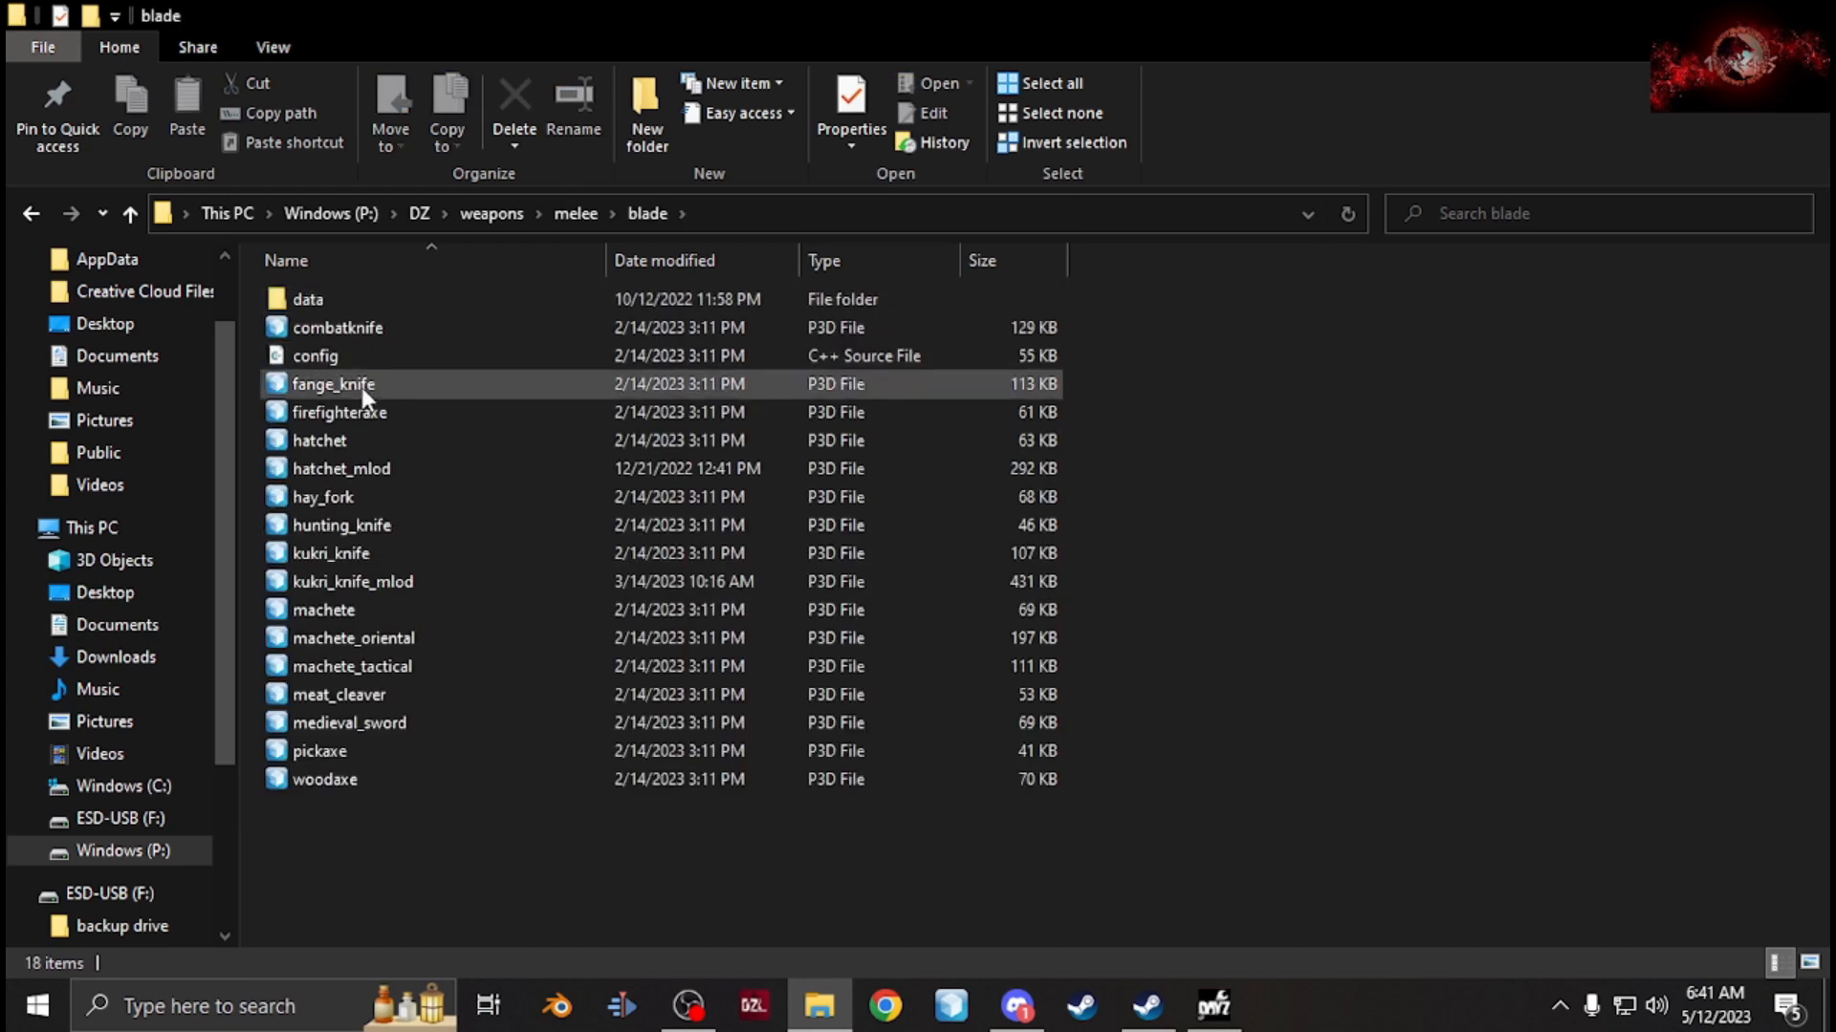
{"action": "double_click", "coordinate": [371, 359]}
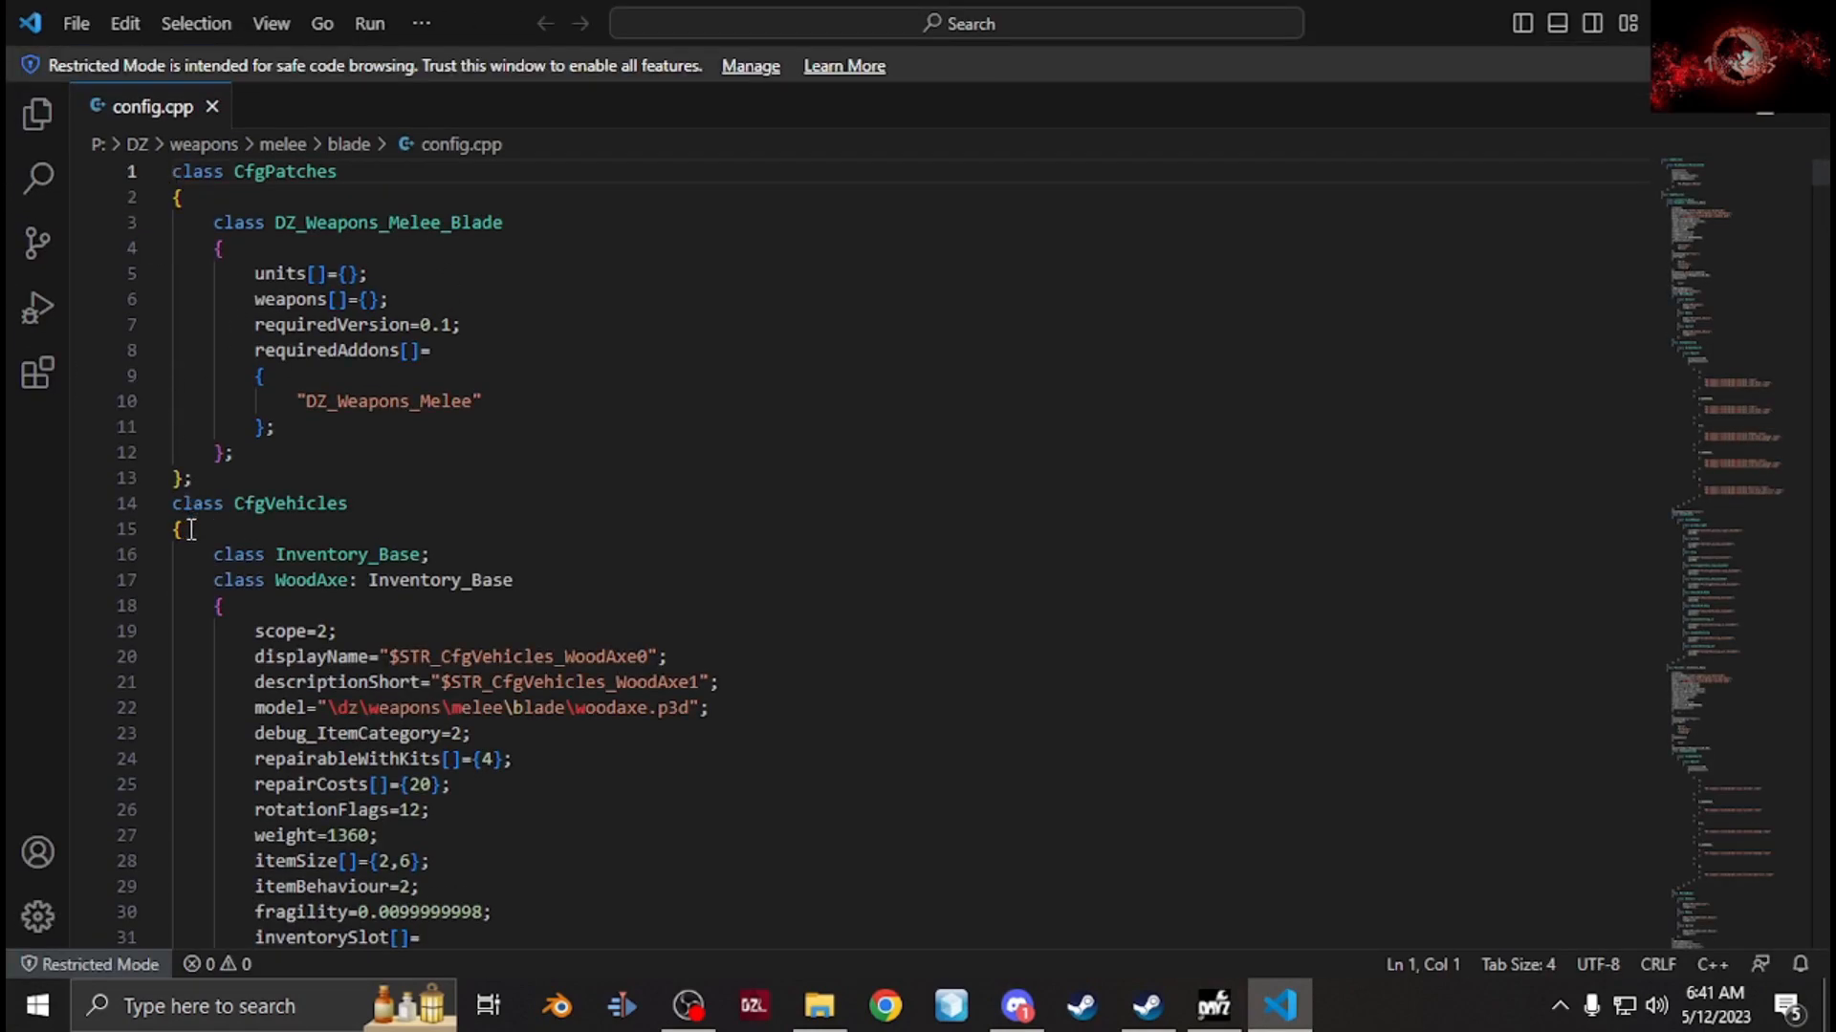
Copy the CfgPatches block through the opening brace of CfgVehicles from config.cpp into a new text file.
{"action": "left_click_drag", "start_coordinate": [191, 529], "coordinate": [38, 177]}
{"action": "key", "text": "ctrl+c"}
{"action": "left_click", "coordinate": [63, 27]}
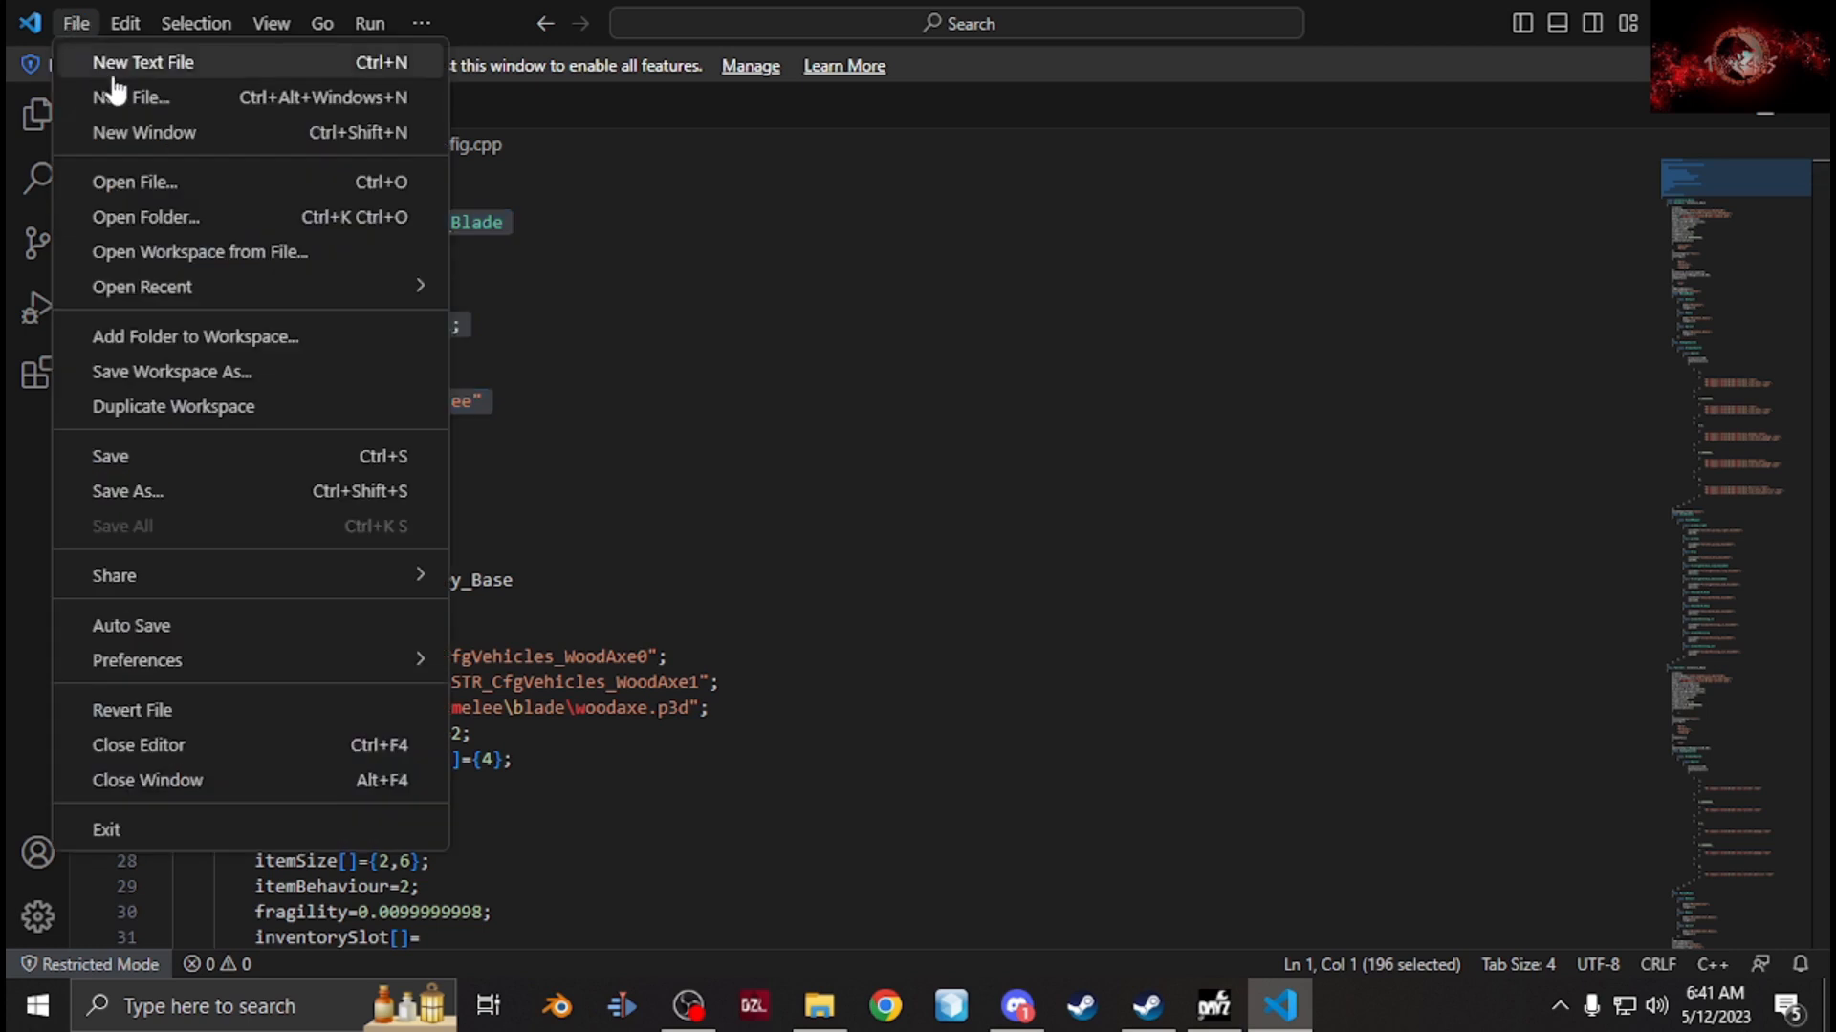
{"action": "left_click", "coordinate": [108, 77]}
{"action": "key", "text": "ctrl+v"}
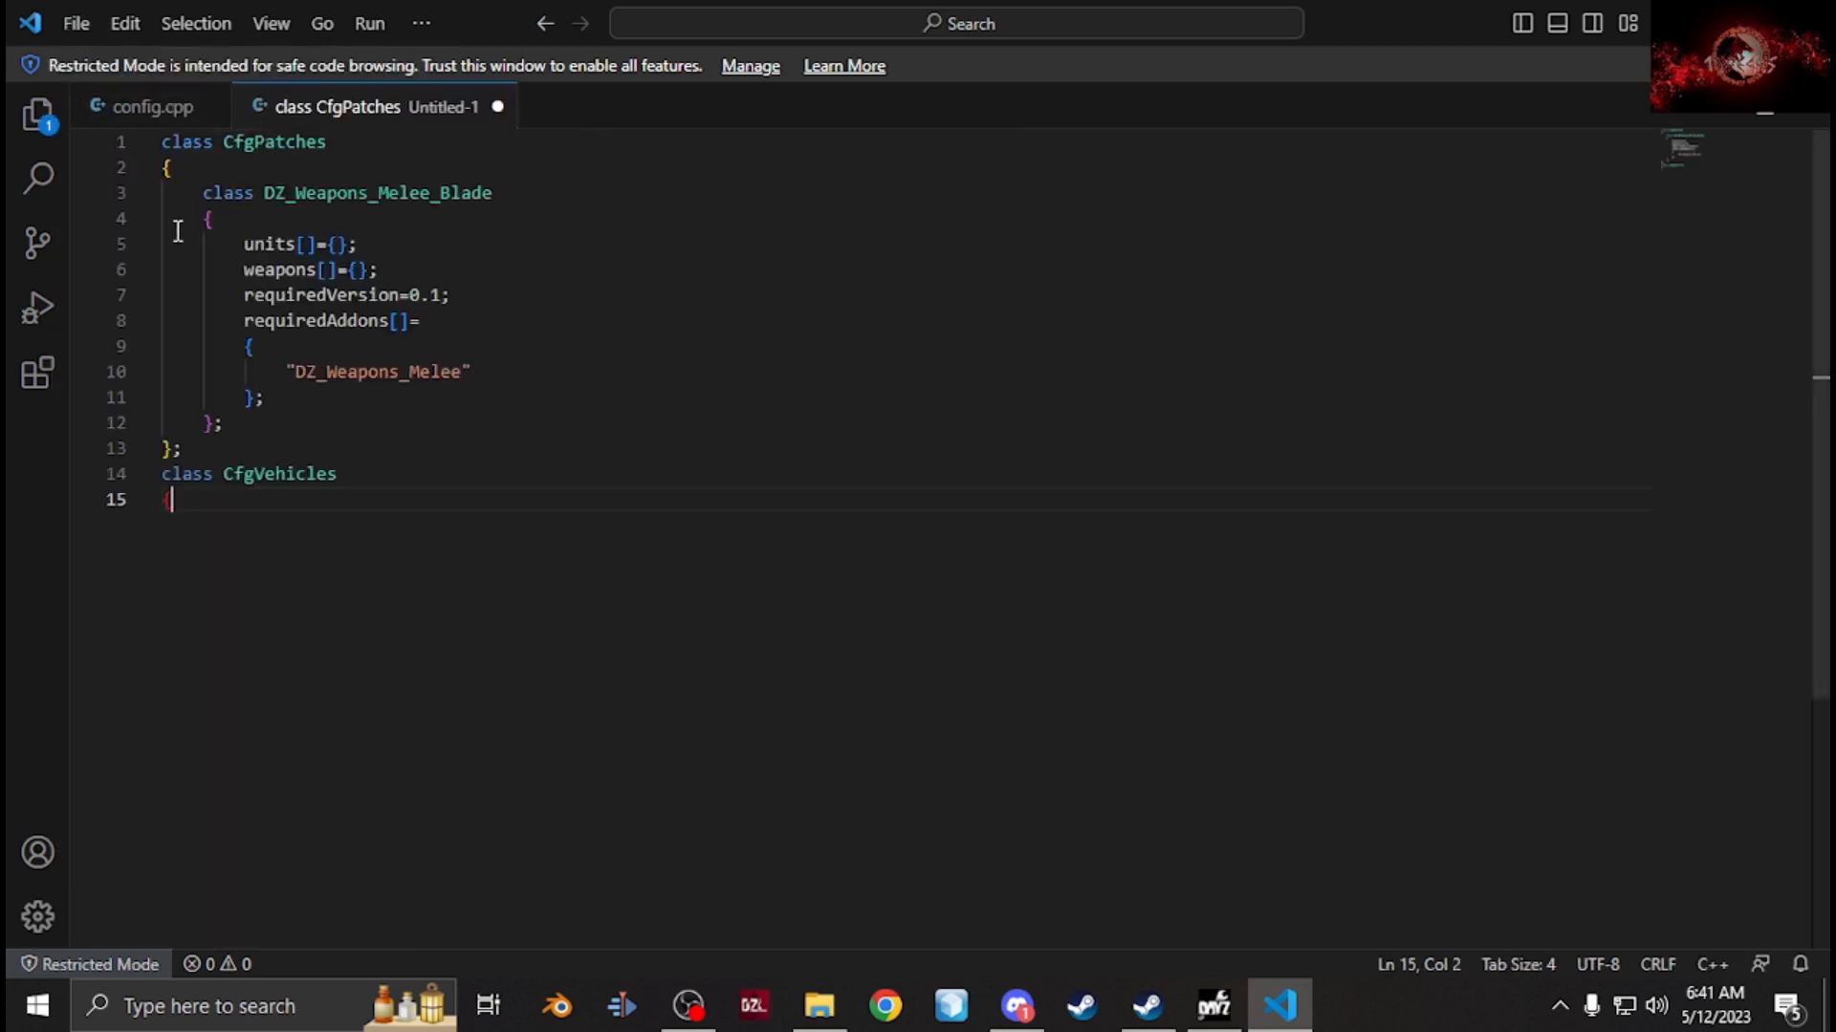
Search the vanilla blade config.cpp for "mach" and jump to the Machete class definition.
{"action": "left_click", "coordinate": [162, 108]}
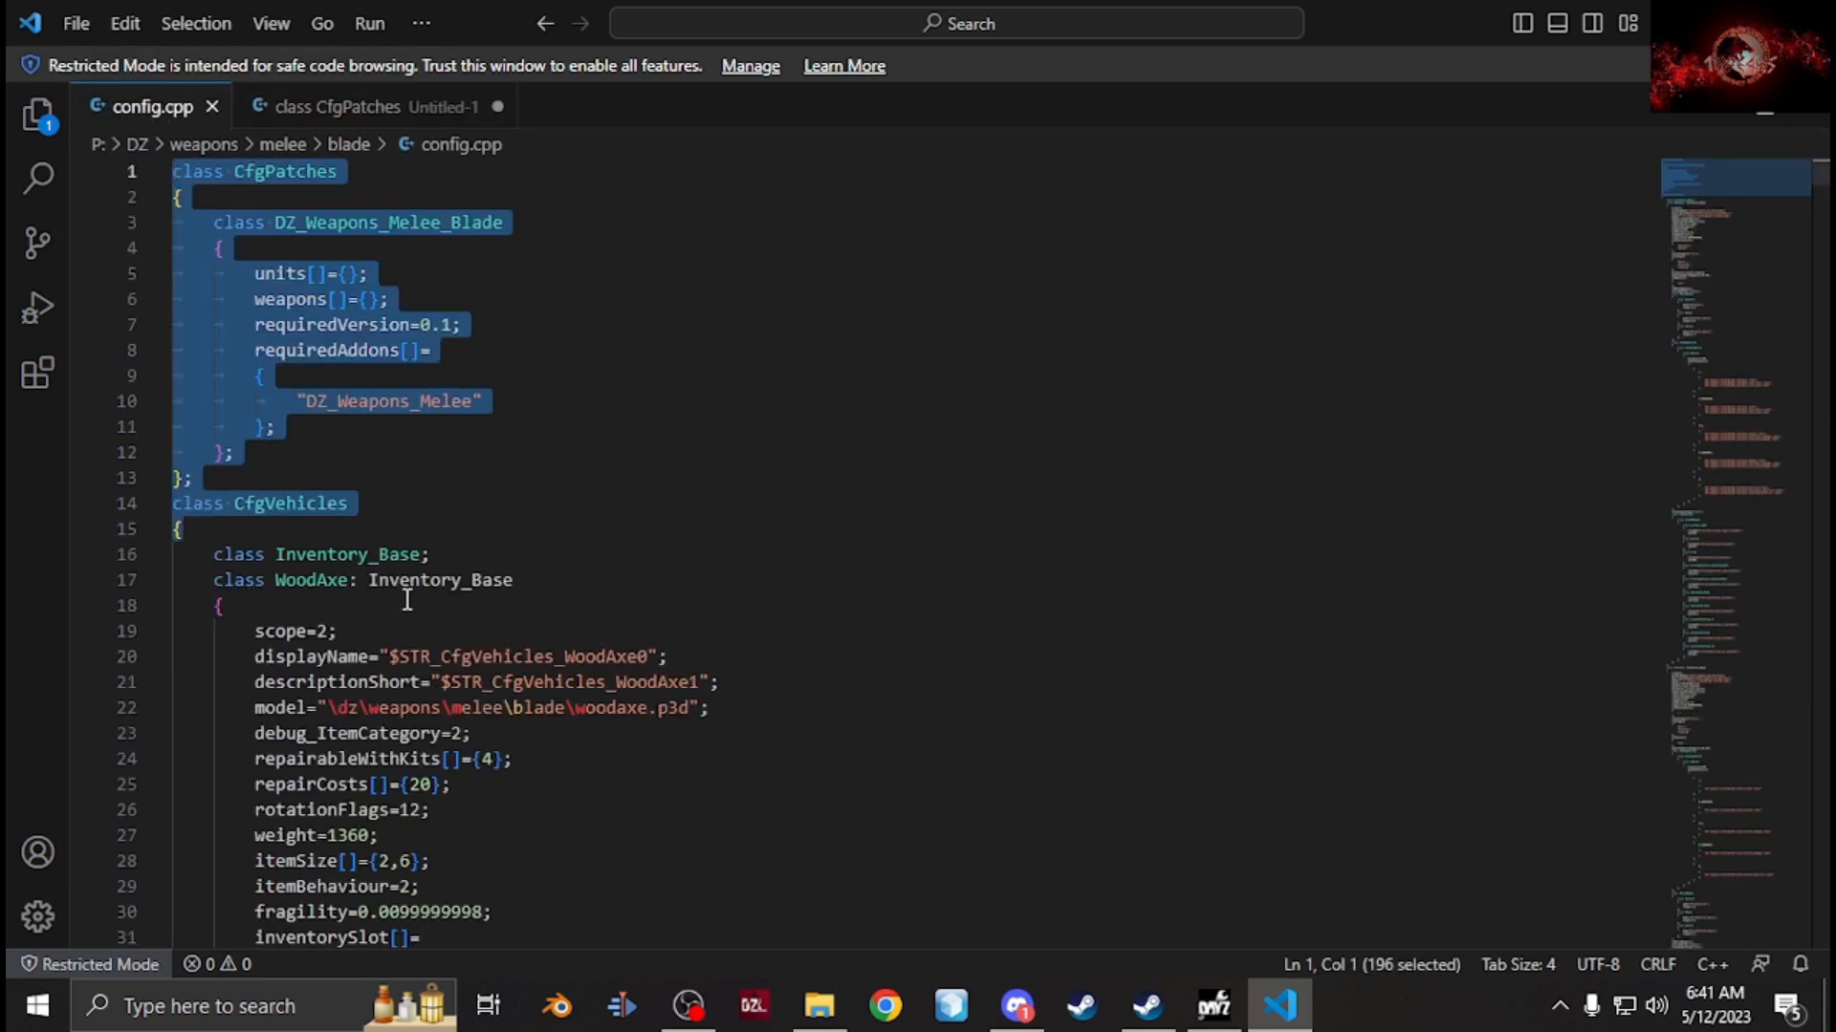
{"action": "scroll", "coordinate": [409, 593], "scroll_direction": "down", "scroll_amount": 1}
{"action": "scroll", "coordinate": [115, 211], "scroll_direction": "down", "scroll_amount": 11}
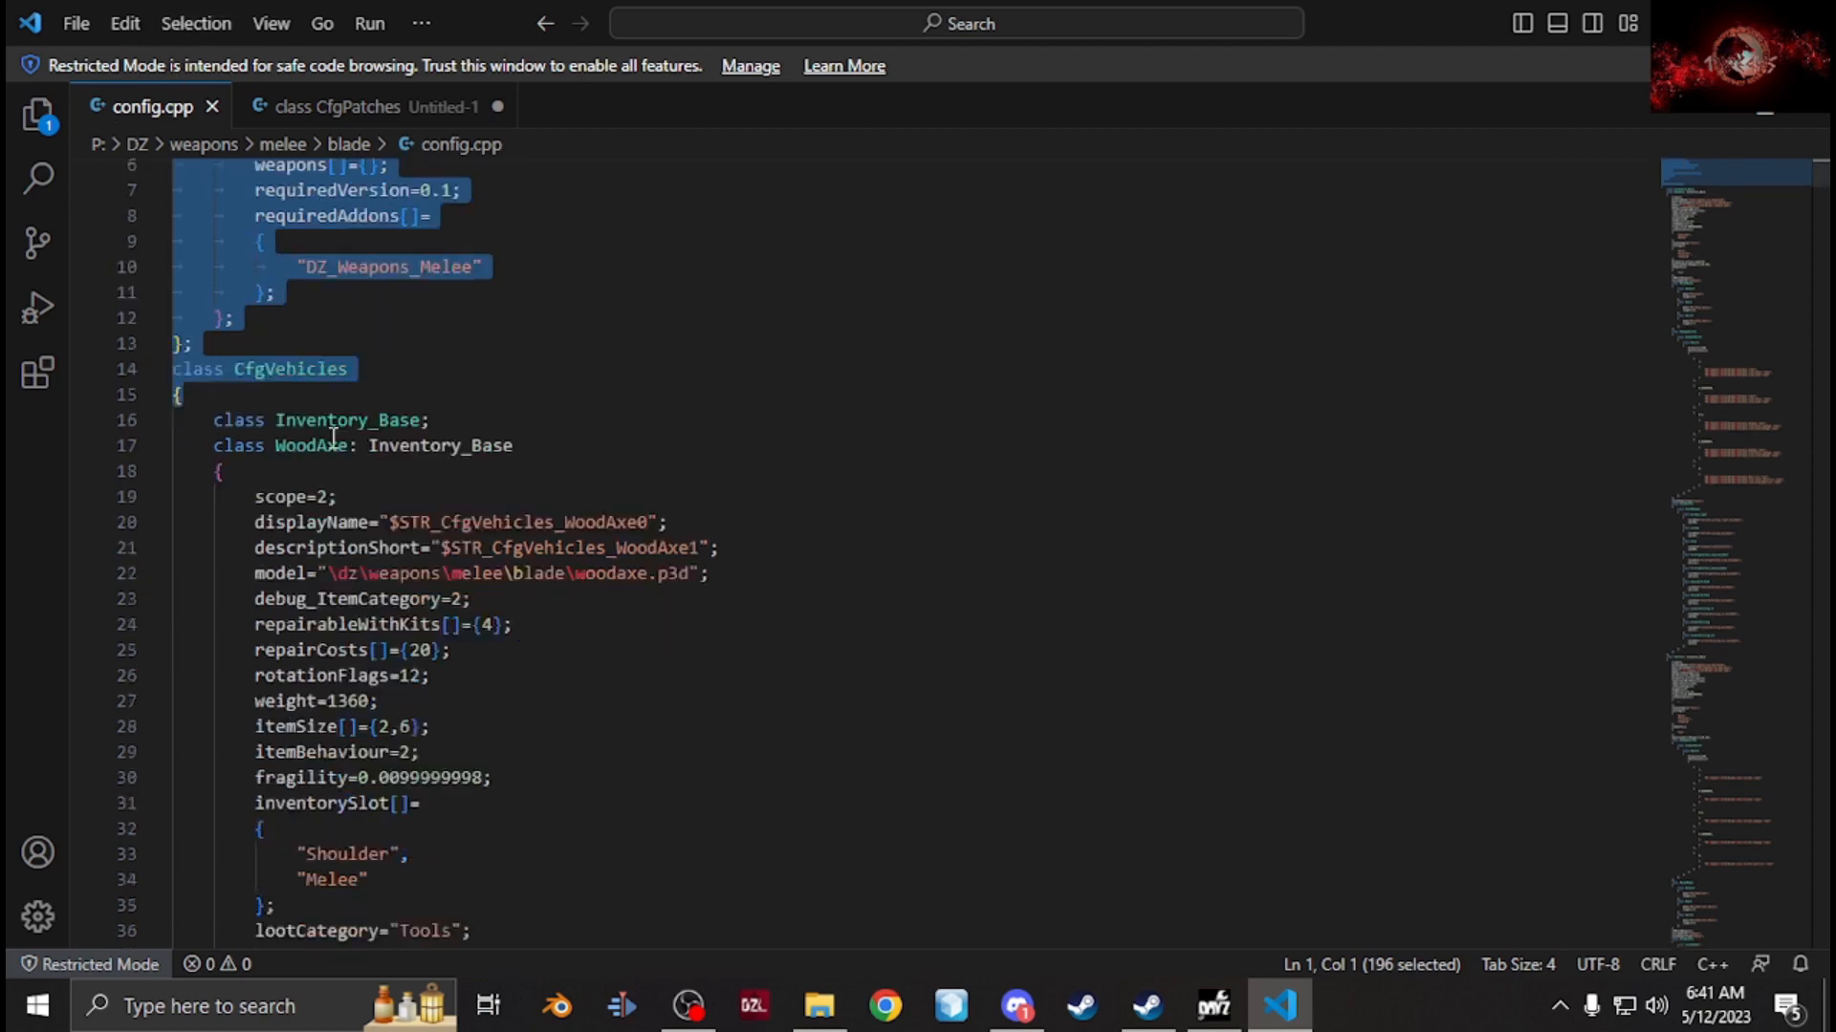
{"action": "left_click", "coordinate": [38, 177]}
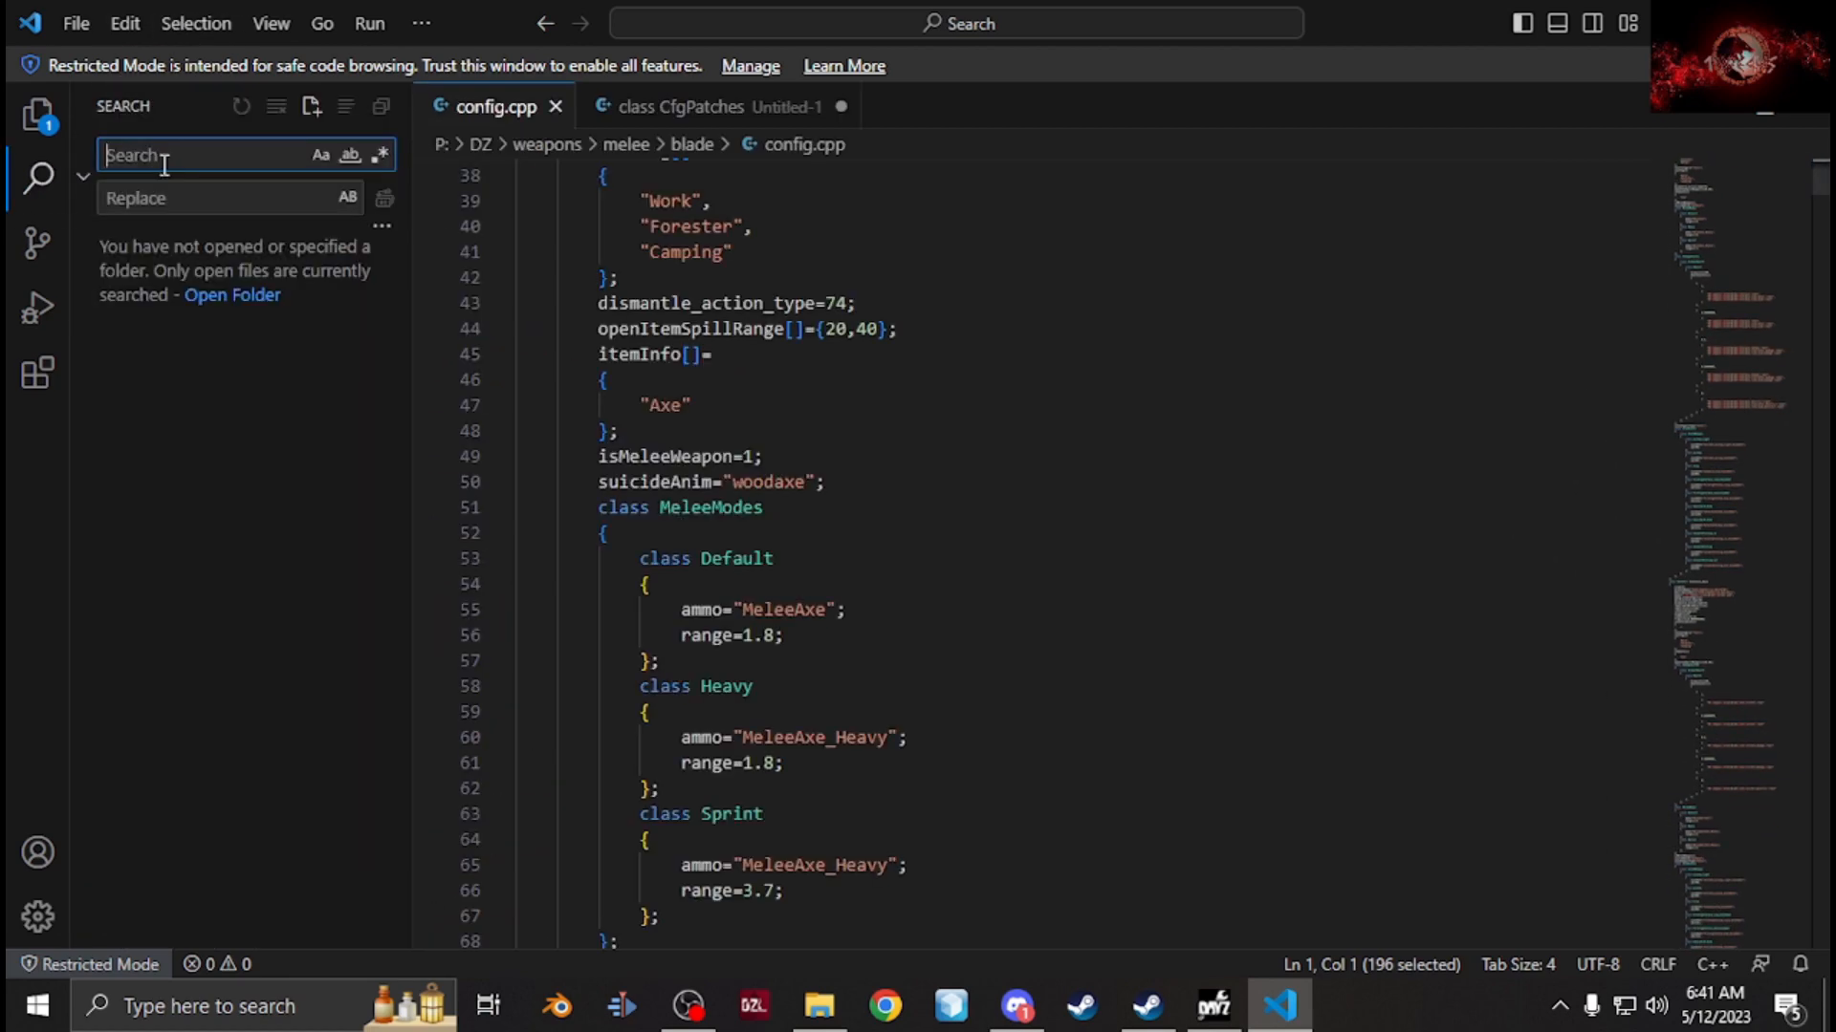
{"action": "type", "text": "med"}
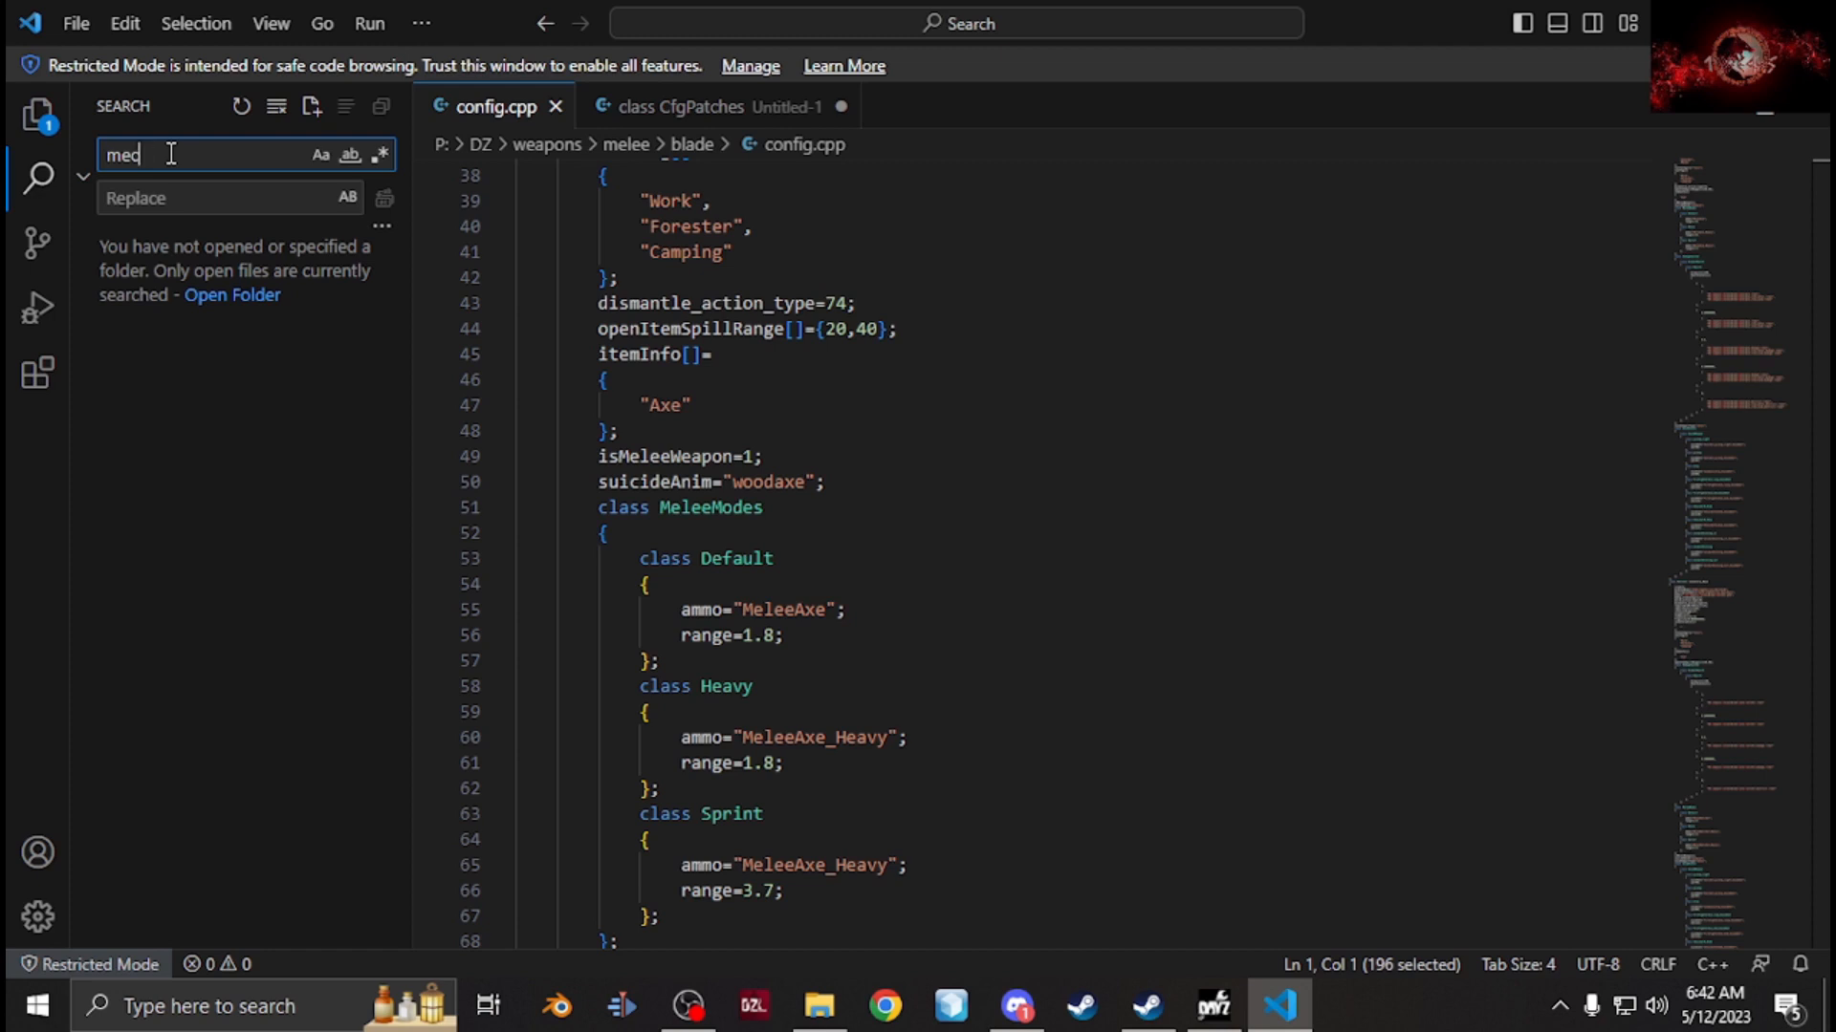
{"action": "key", "text": "BackSpace"}
{"action": "type", "text": "ach"}
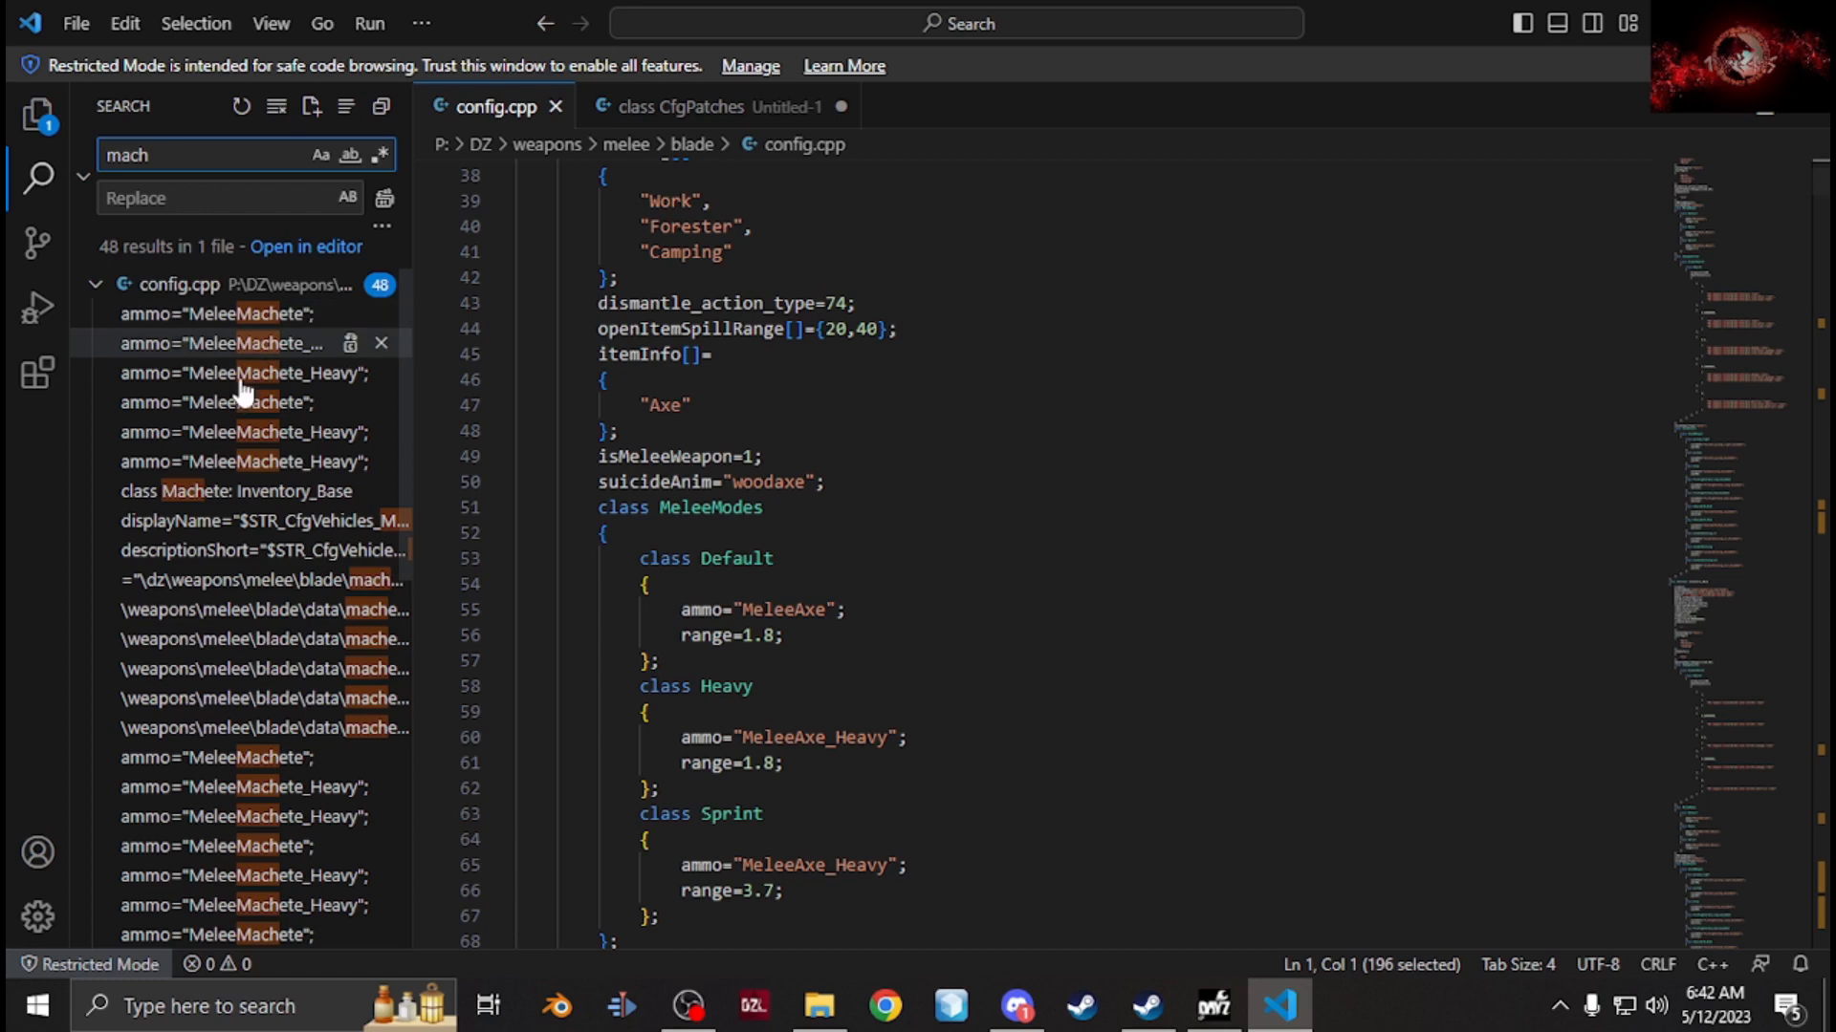
{"action": "left_click", "coordinate": [220, 491]}
Select the entire Machete class in config.cpp, from its class line through the closing brace before Pitchfork, for copying.
{"action": "scroll", "coordinate": [854, 612], "scroll_direction": "down", "scroll_amount": 6}
{"action": "scroll", "coordinate": [853, 612], "scroll_direction": "down", "scroll_amount": 20}
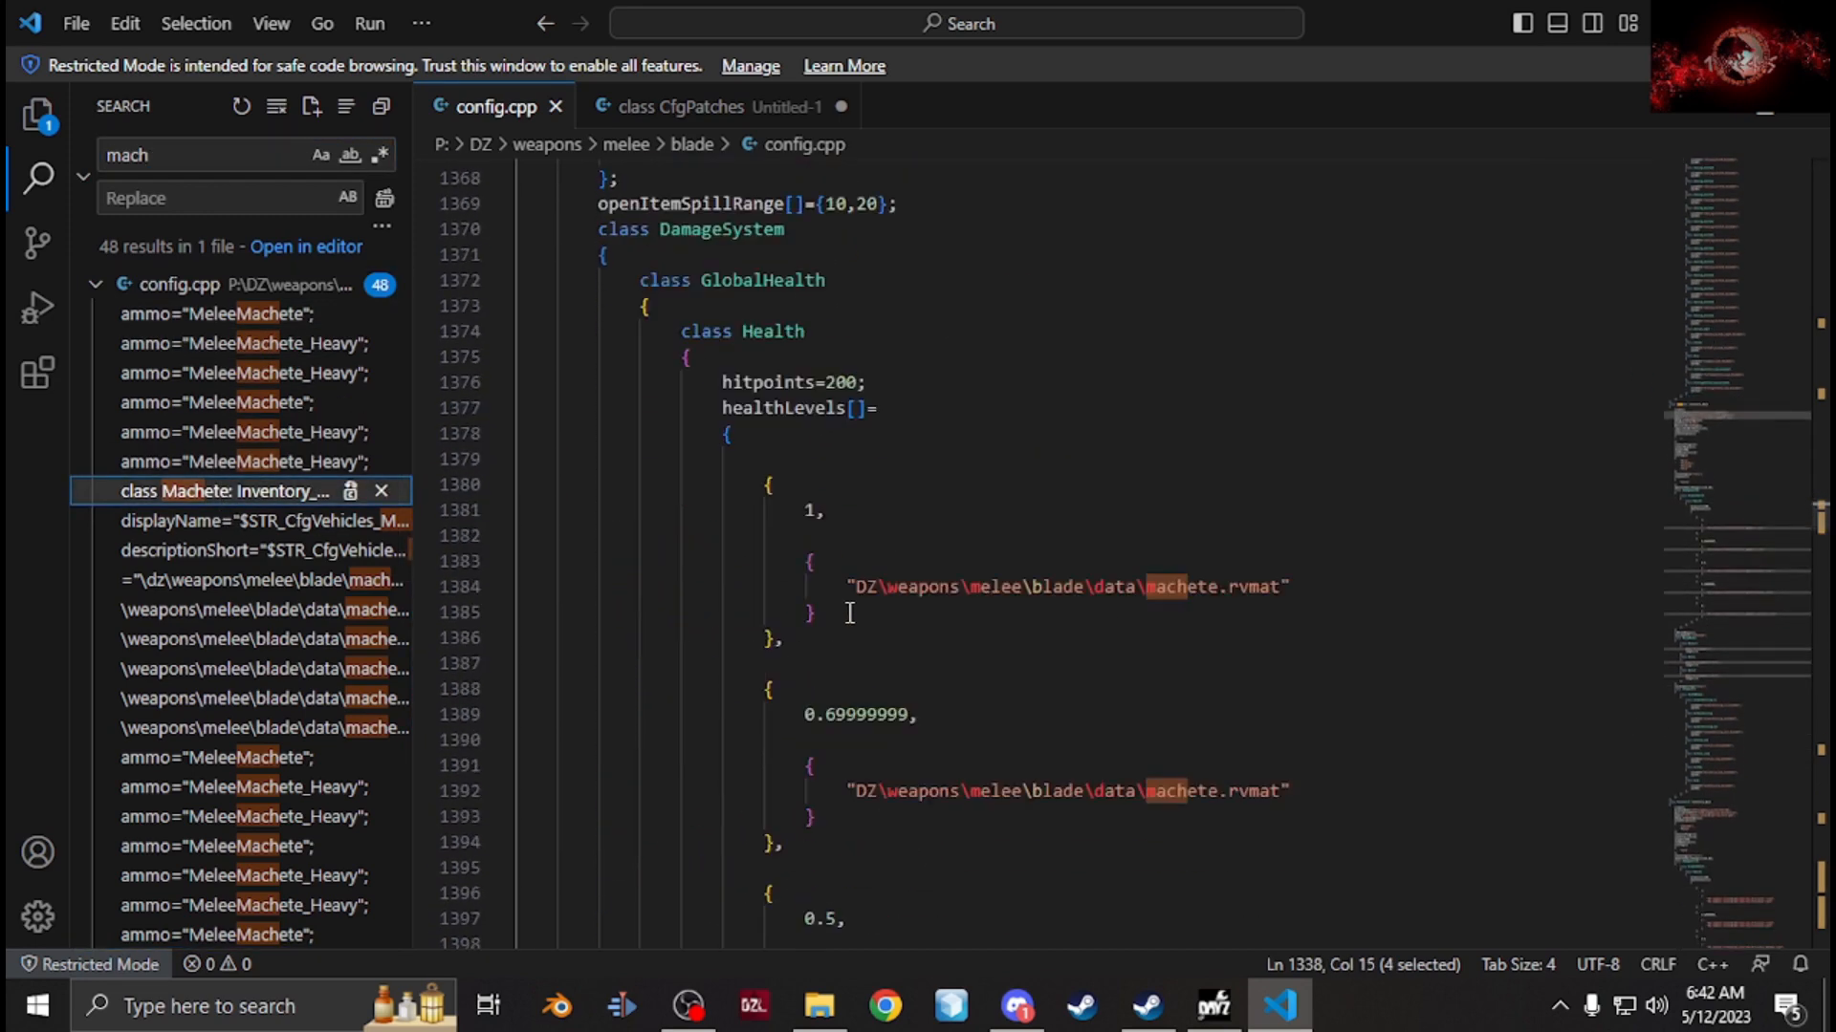
{"action": "scroll", "coordinate": [841, 608], "scroll_direction": "down", "scroll_amount": 6}
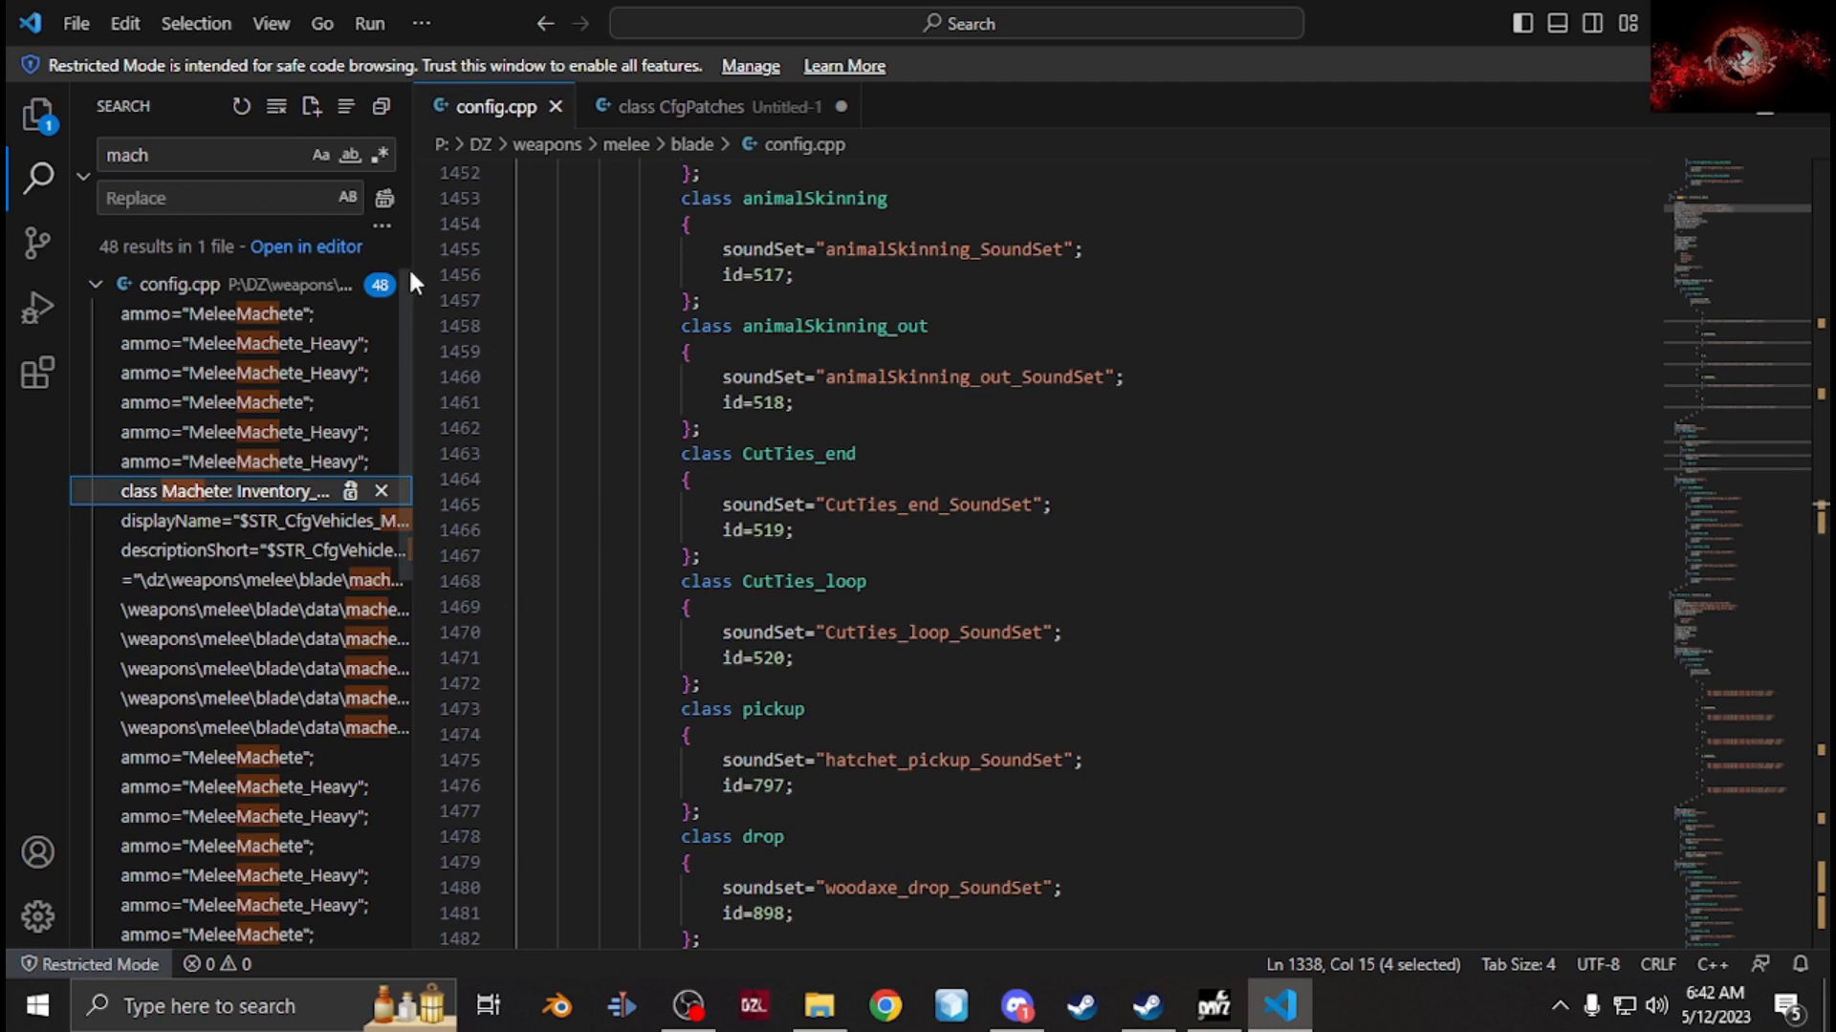
{"action": "left_click_drag", "start_coordinate": [410, 265], "coordinate": [89, 369]}
{"action": "scroll", "coordinate": [422, 479], "scroll_direction": "down", "scroll_amount": 6}
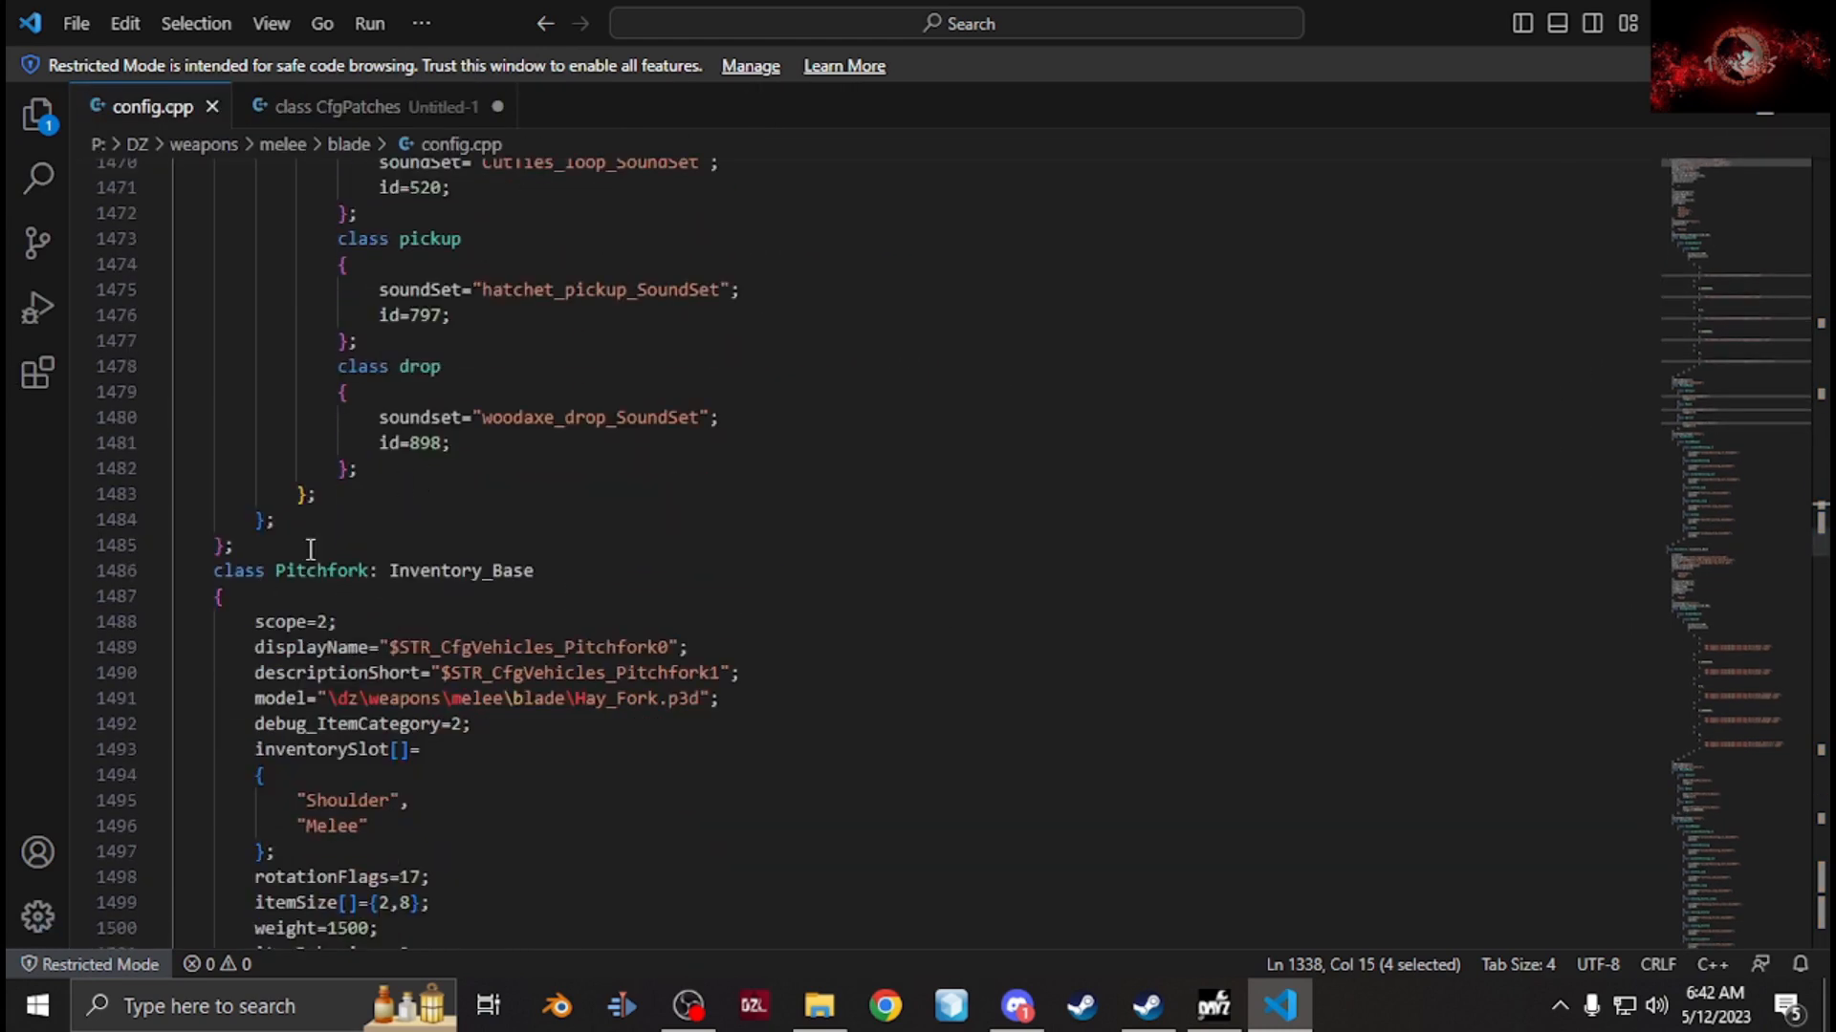
{"action": "left_click_drag", "start_coordinate": [268, 558], "coordinate": [150, 399]}
{"action": "scroll", "coordinate": [143, 411], "scroll_direction": "up", "scroll_amount": 15}
{"action": "scroll", "coordinate": [150, 400], "scroll_direction": "up", "scroll_amount": 20}
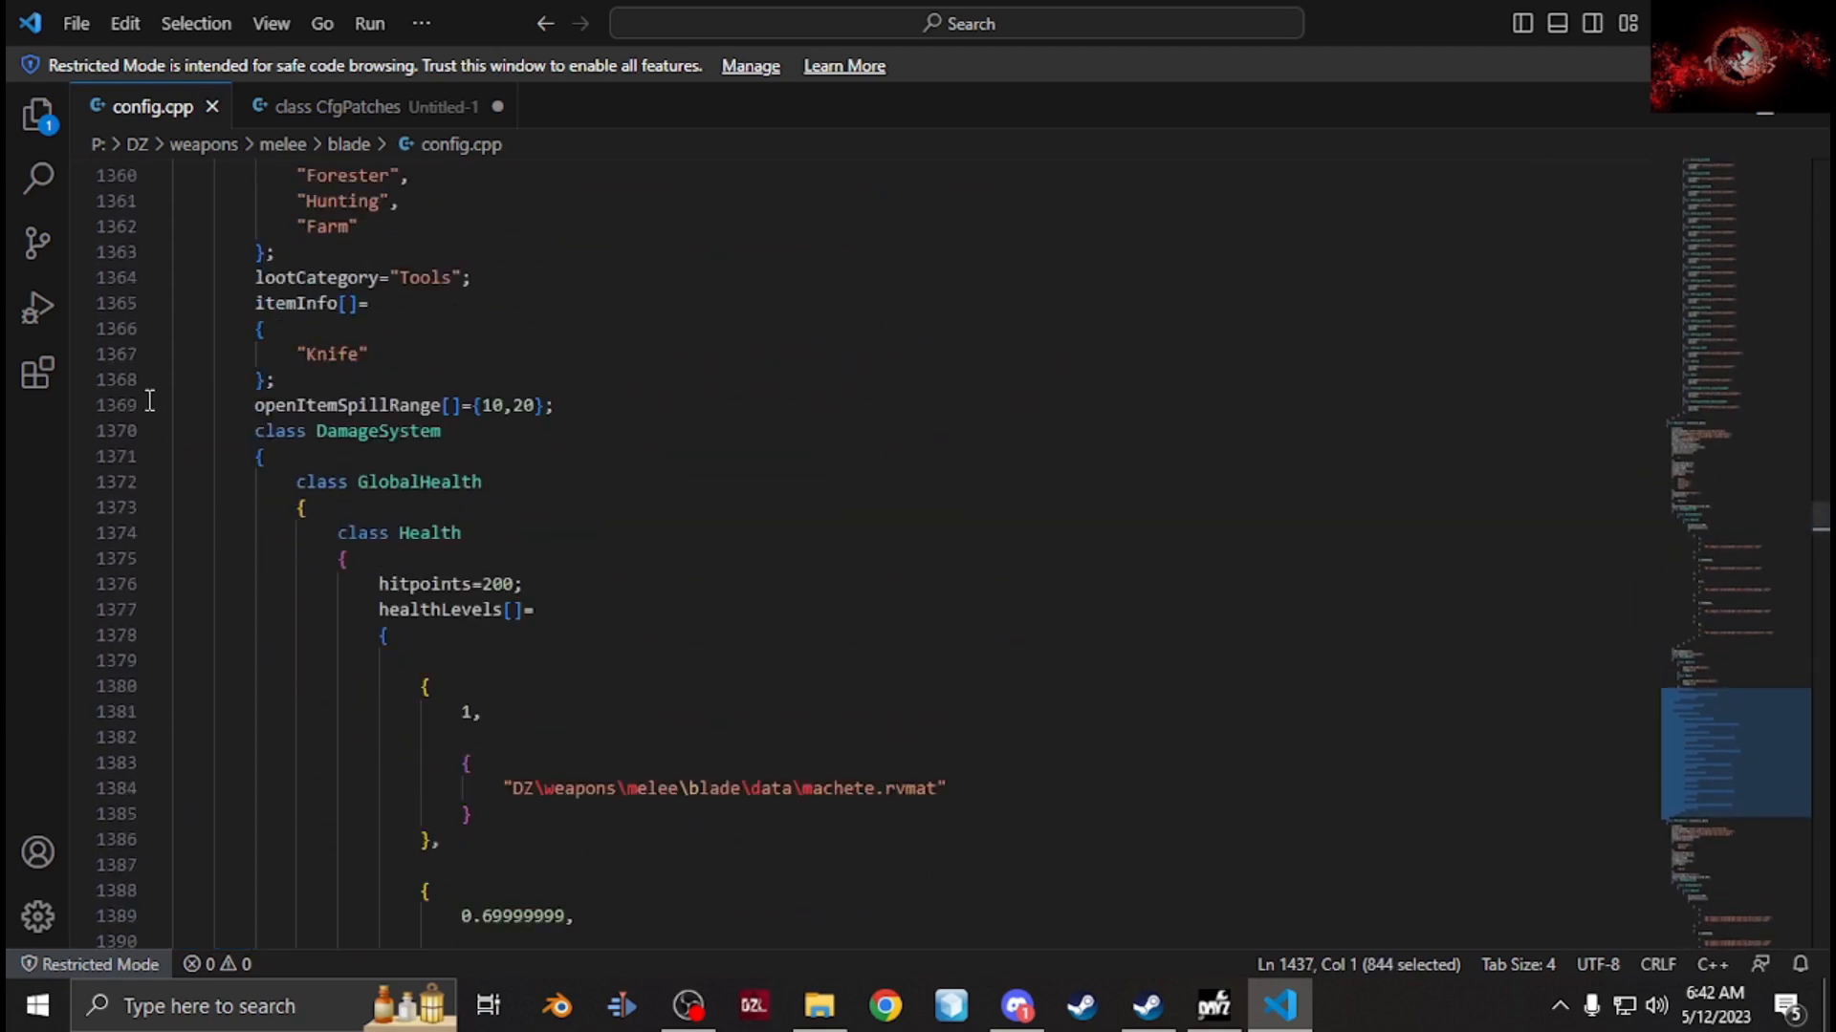
{"action": "scroll", "coordinate": [151, 400], "scroll_direction": "up", "scroll_amount": 7}
{"action": "left_click_drag", "start_coordinate": [150, 400], "coordinate": [160, 365]}
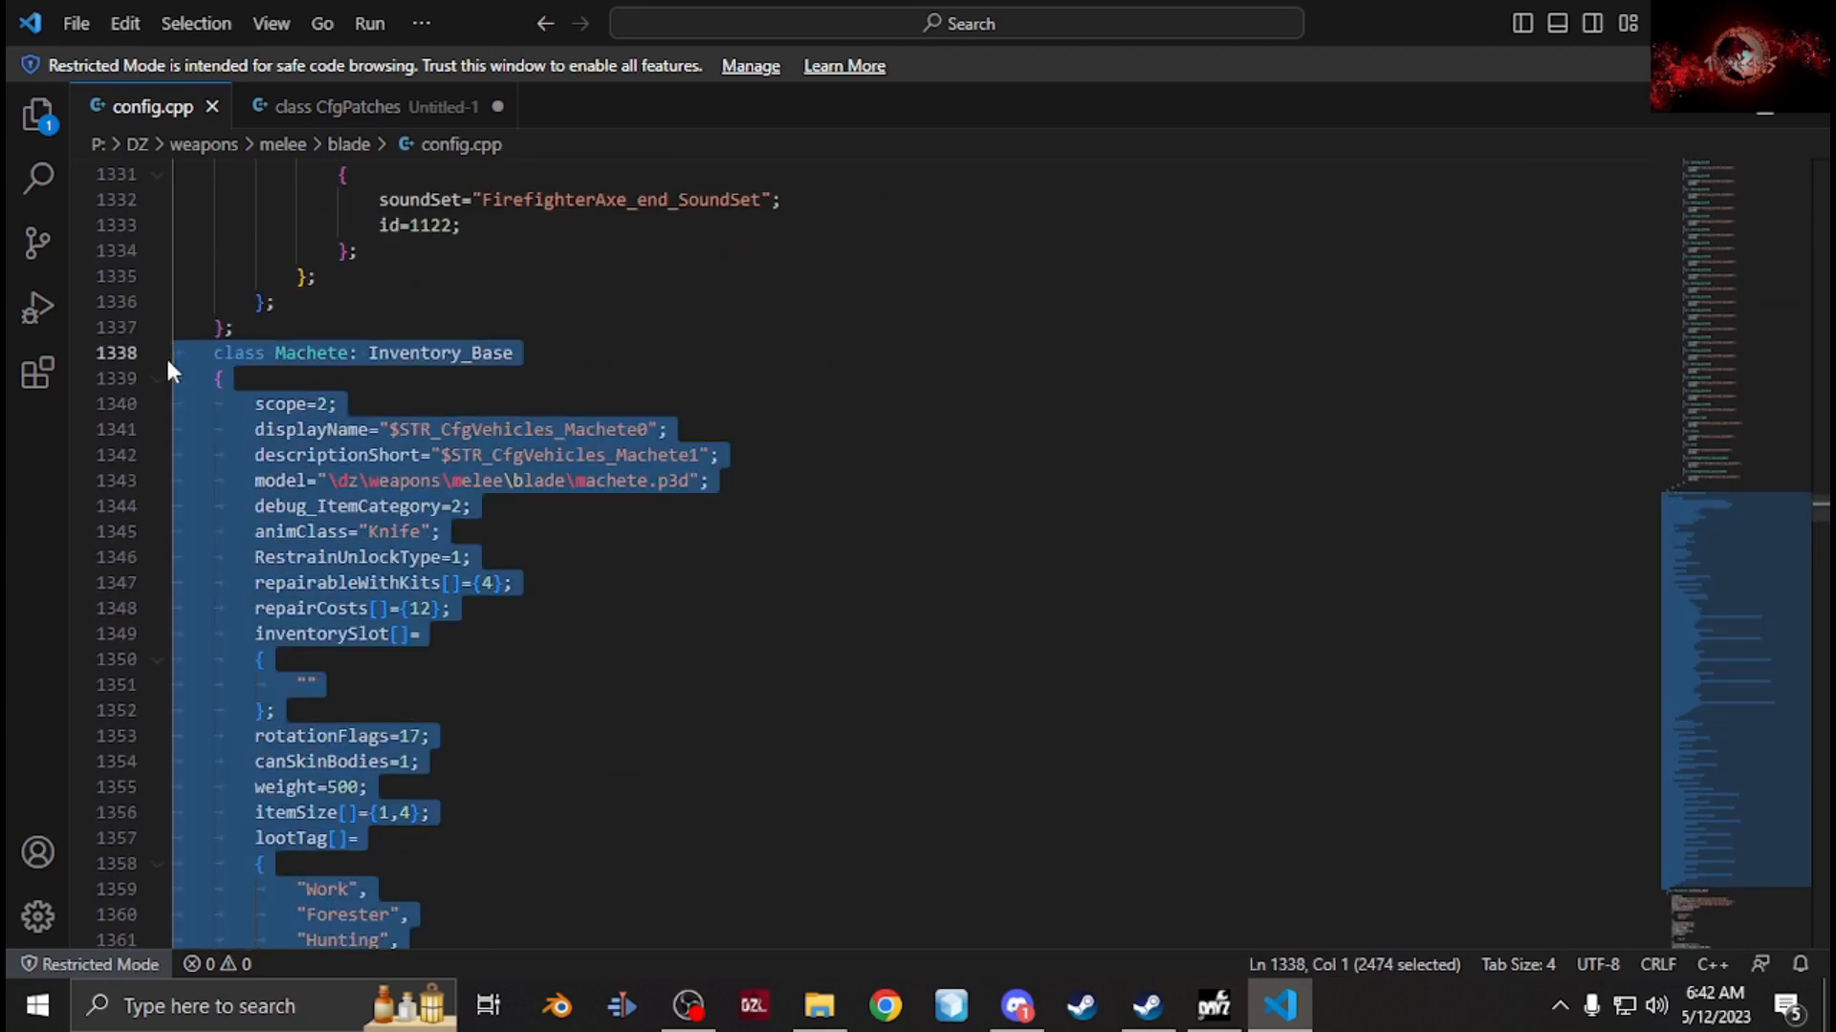
Paste the Machete class below the opening brace of CfgVehicles in the untitled file and correct its first line's indentation.
{"action": "left_click", "coordinate": [440, 110]}
{"action": "key", "text": "Return"}
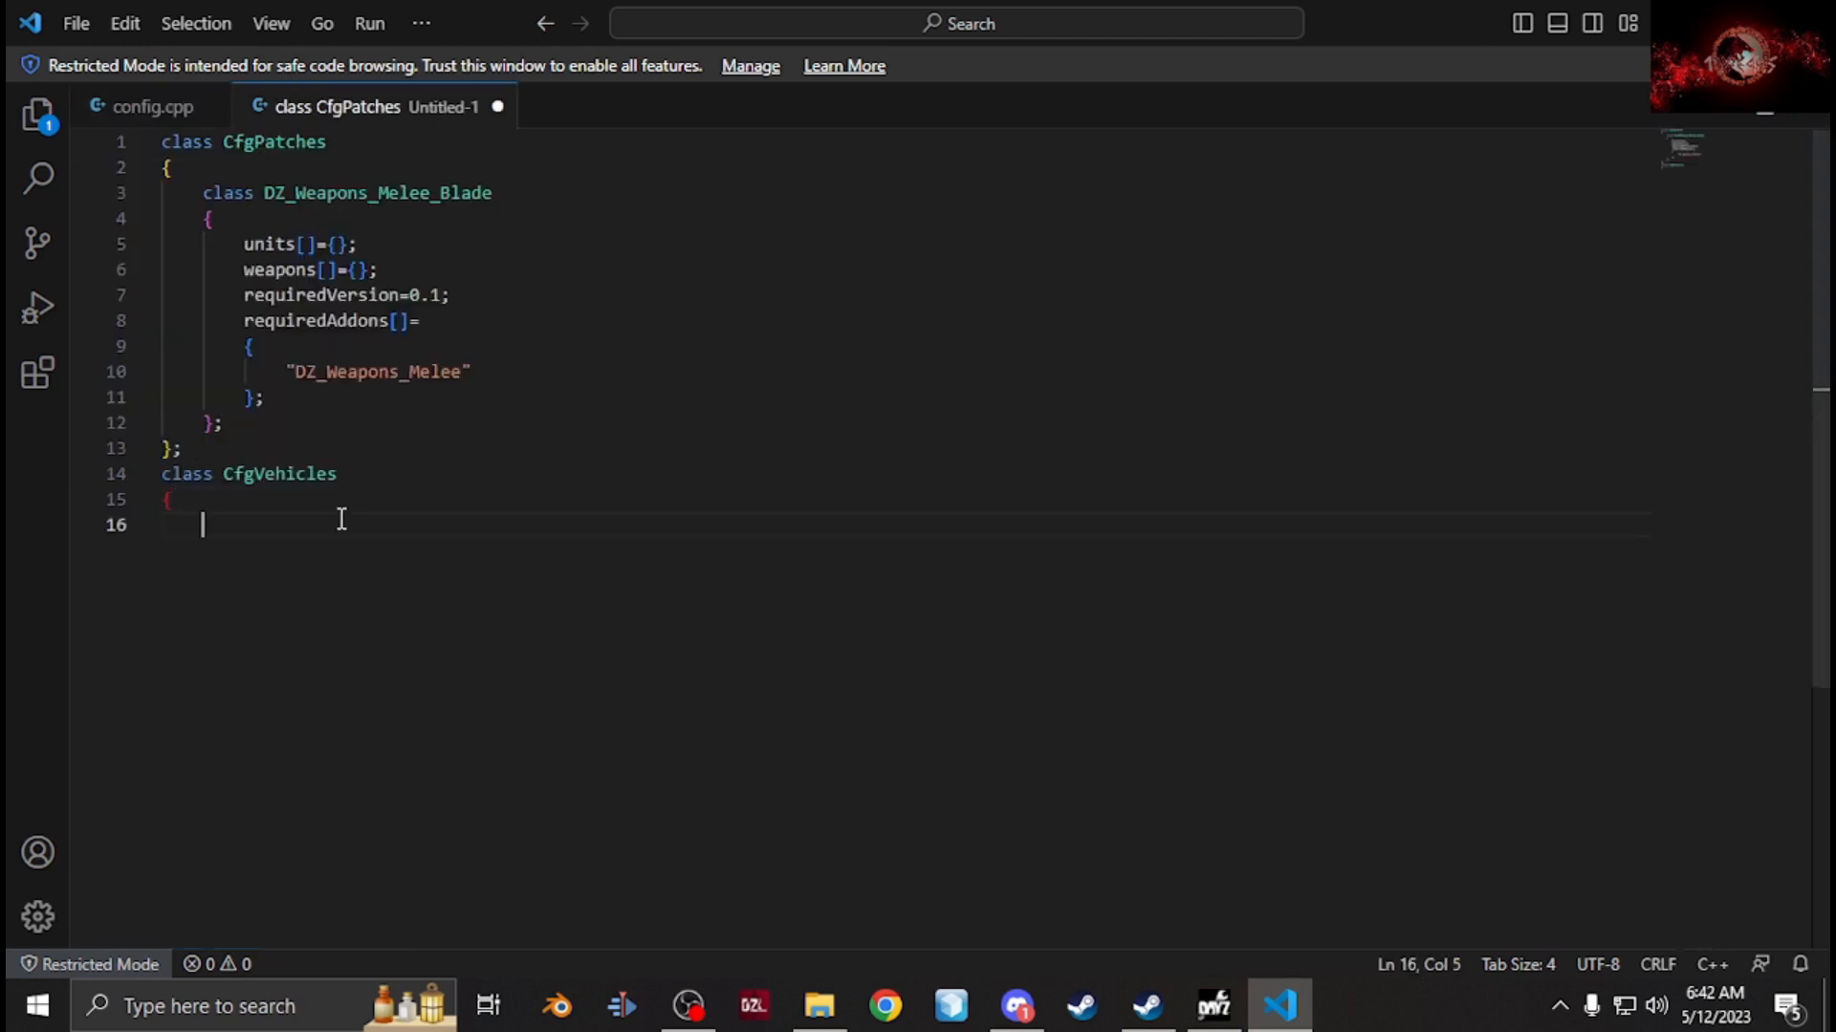
{"action": "key", "text": "ctrl+v"}
{"action": "scroll", "coordinate": [459, 646], "scroll_direction": "up", "scroll_amount": 15}
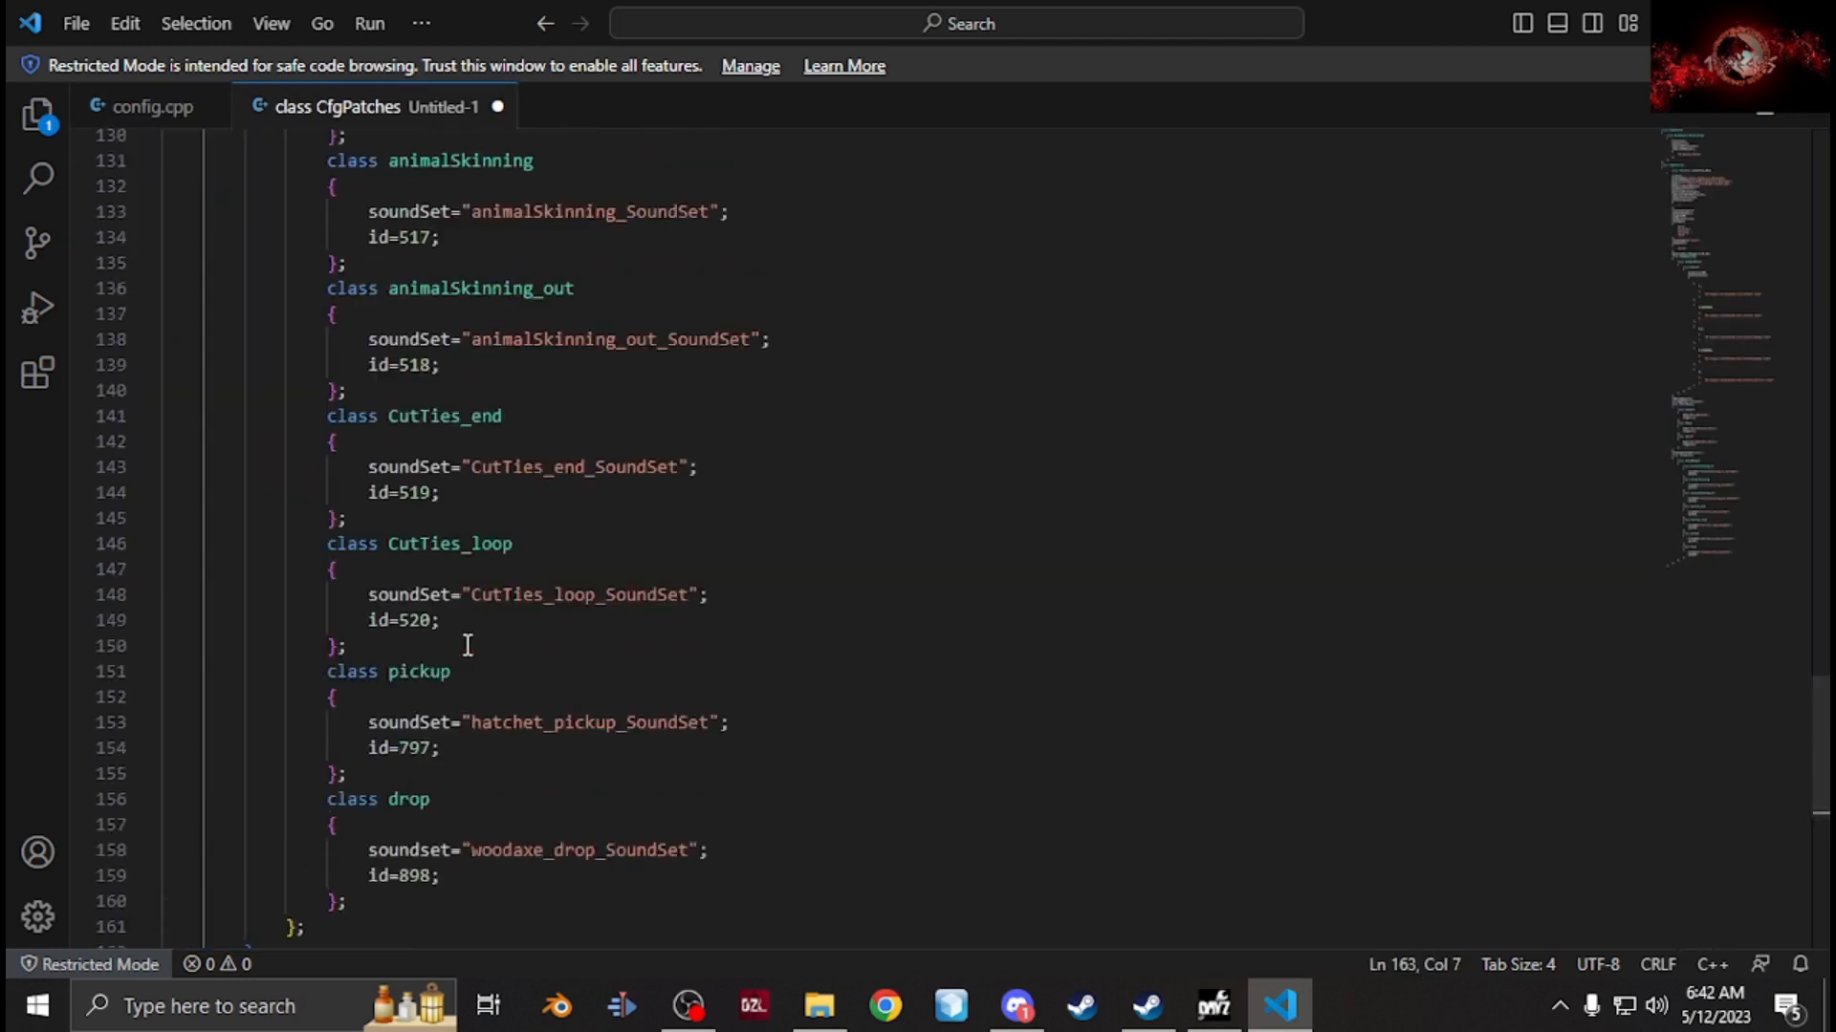
{"action": "scroll", "coordinate": [455, 649], "scroll_direction": "up", "scroll_amount": 20}
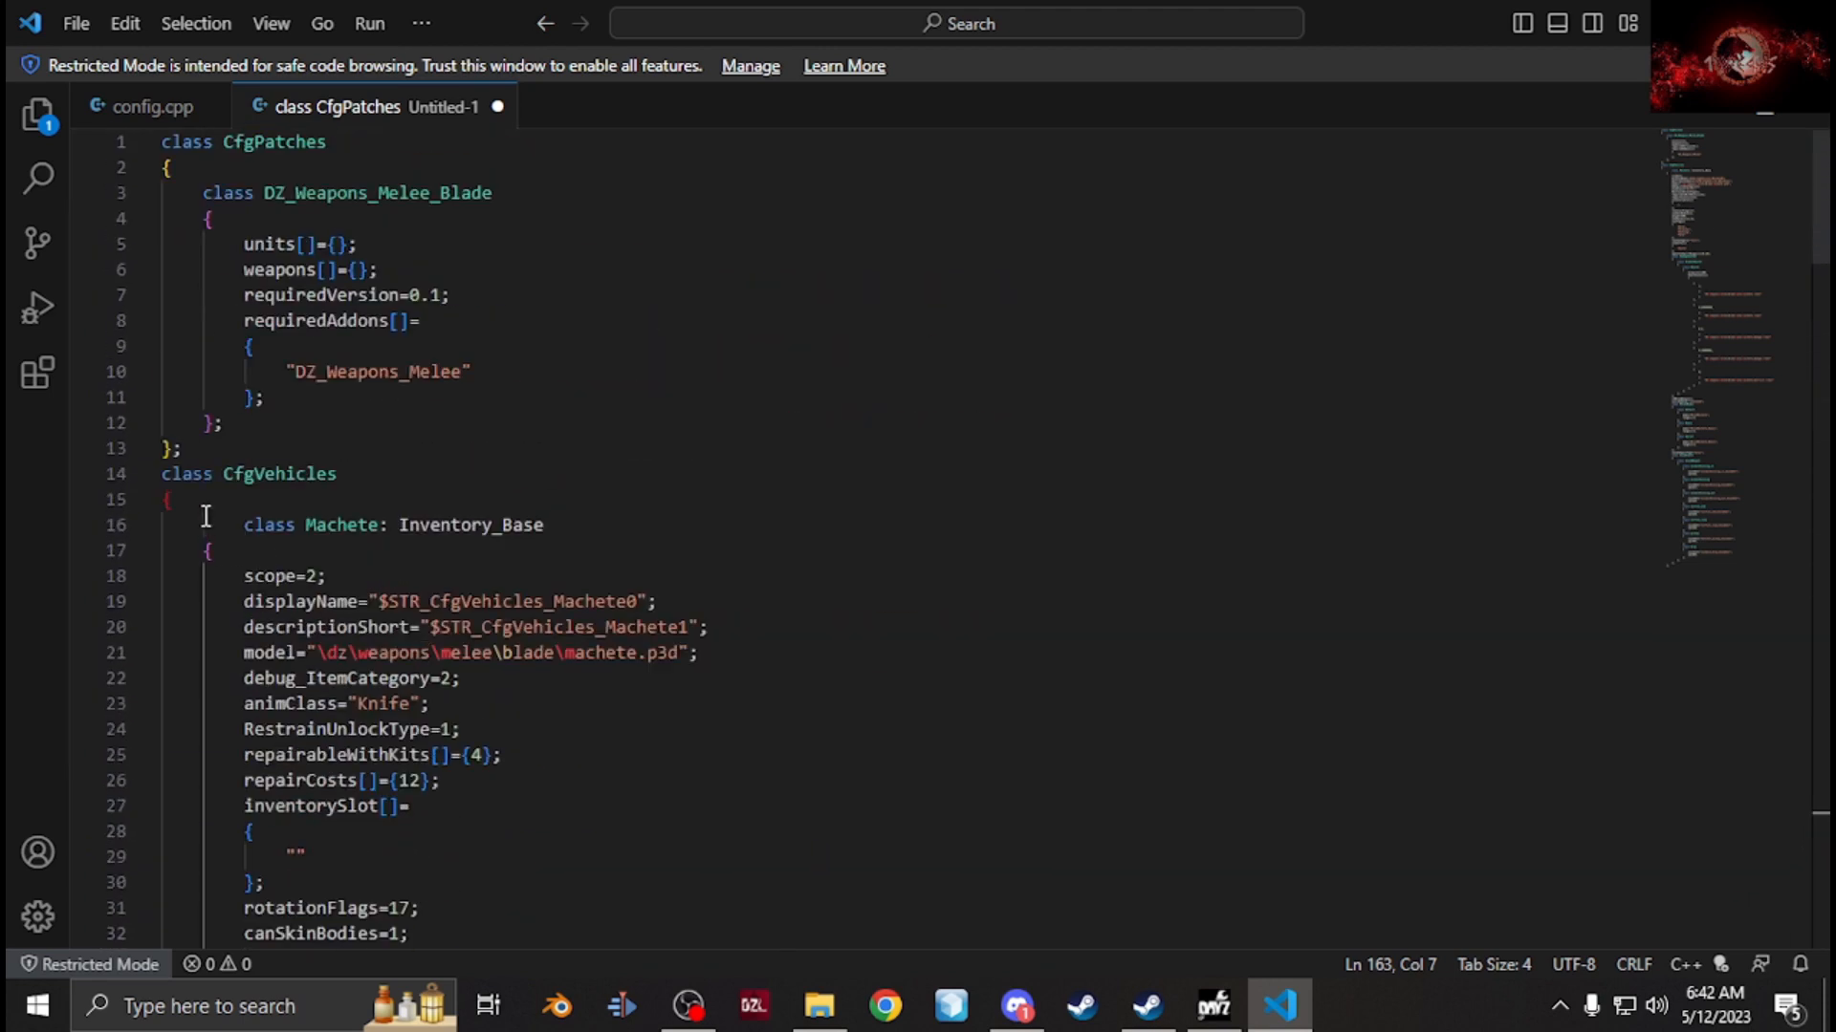
{"action": "left_click", "coordinate": [245, 525]}
{"action": "key", "text": "BackSpace"}
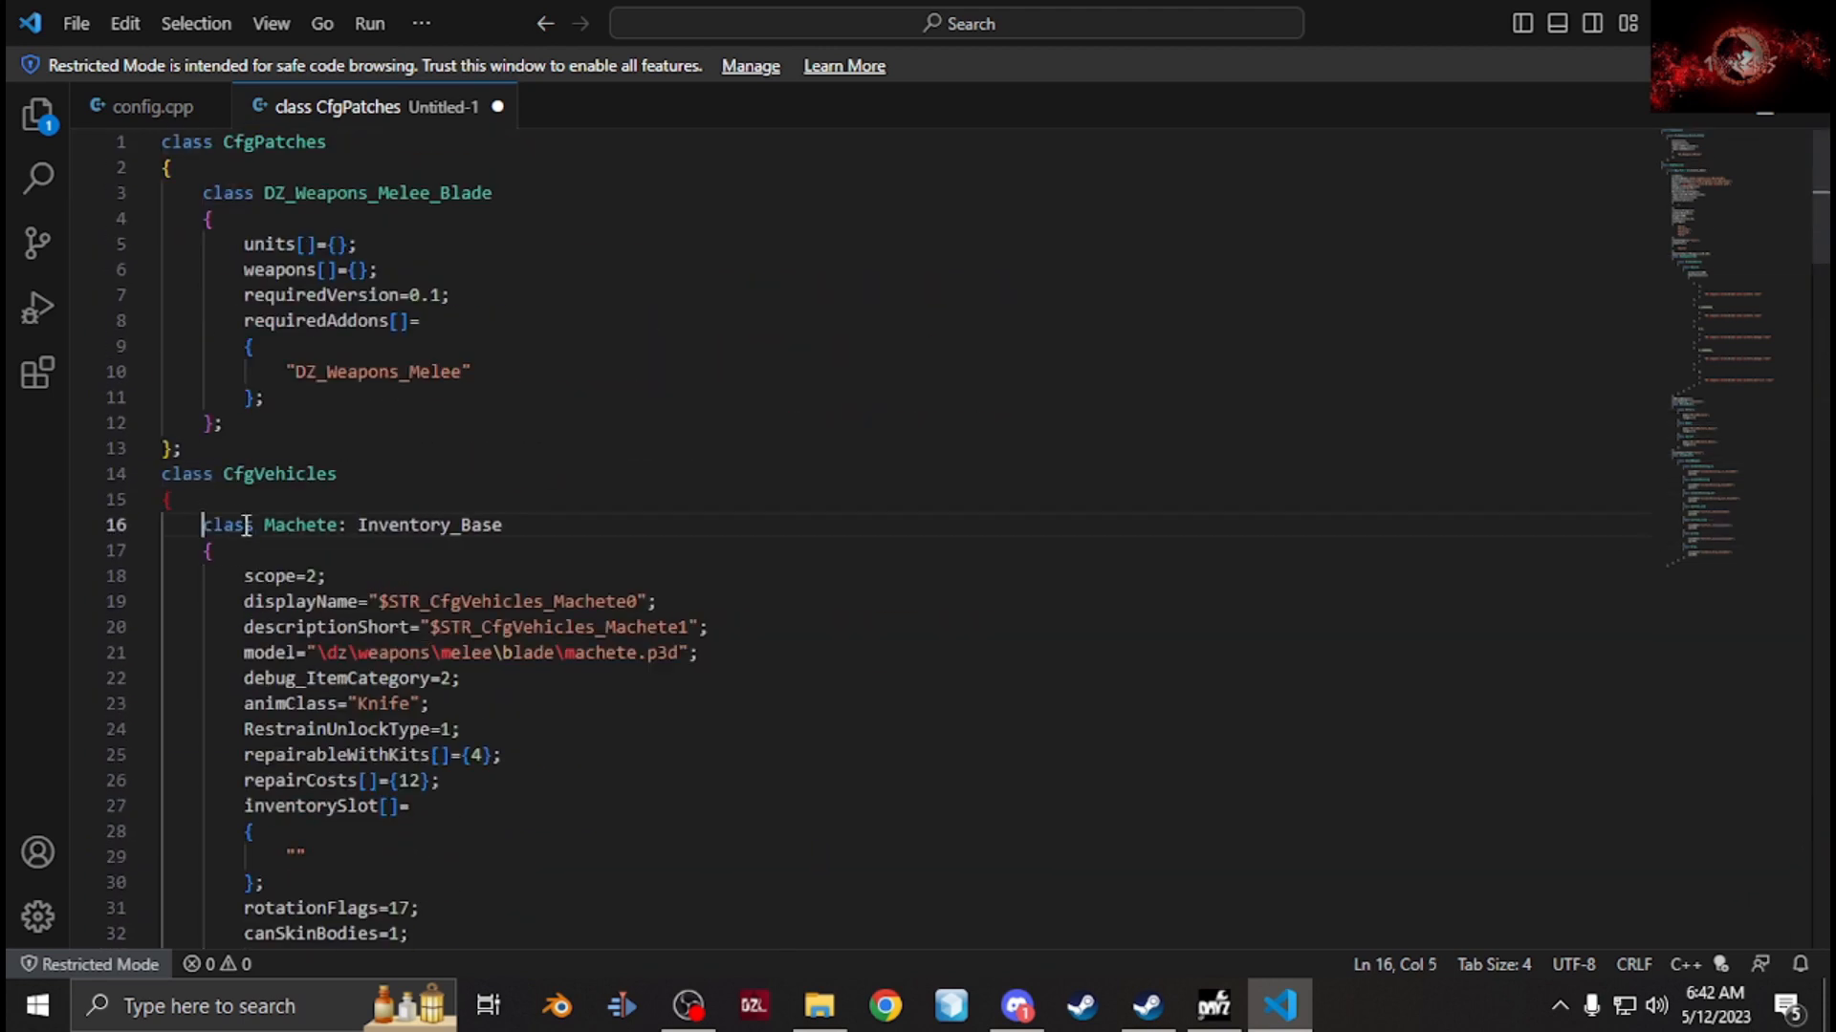
Declare "class Machete;" at the start of CfgVehicles and make the pasted class inherit from Machete instead of Inventory_Base.
{"action": "left_click", "coordinate": [208, 502]}
{"action": "key", "text": "Return"}
{"action": "type", "text": "class"}
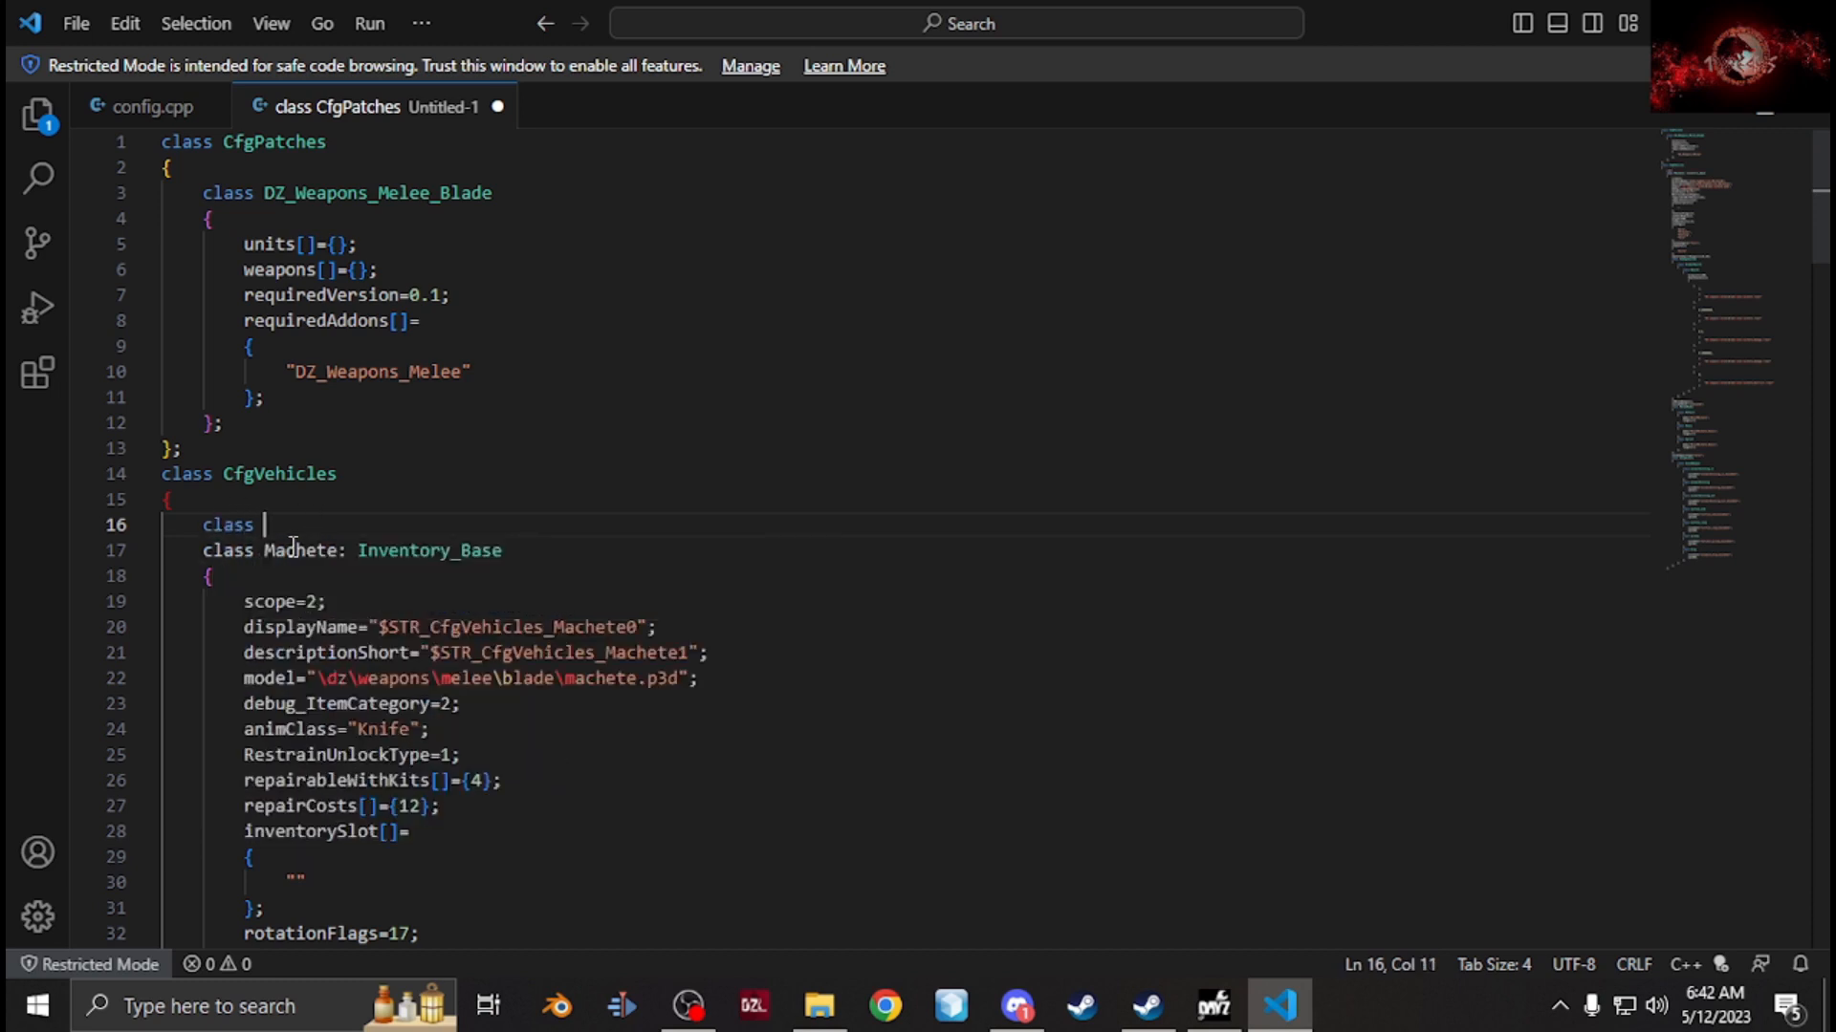
{"action": "double_click", "coordinate": [293, 545]}
{"action": "key", "text": "ctrl+c"}
{"action": "double_click", "coordinate": [397, 552]}
{"action": "key", "text": "ctrl+v"}
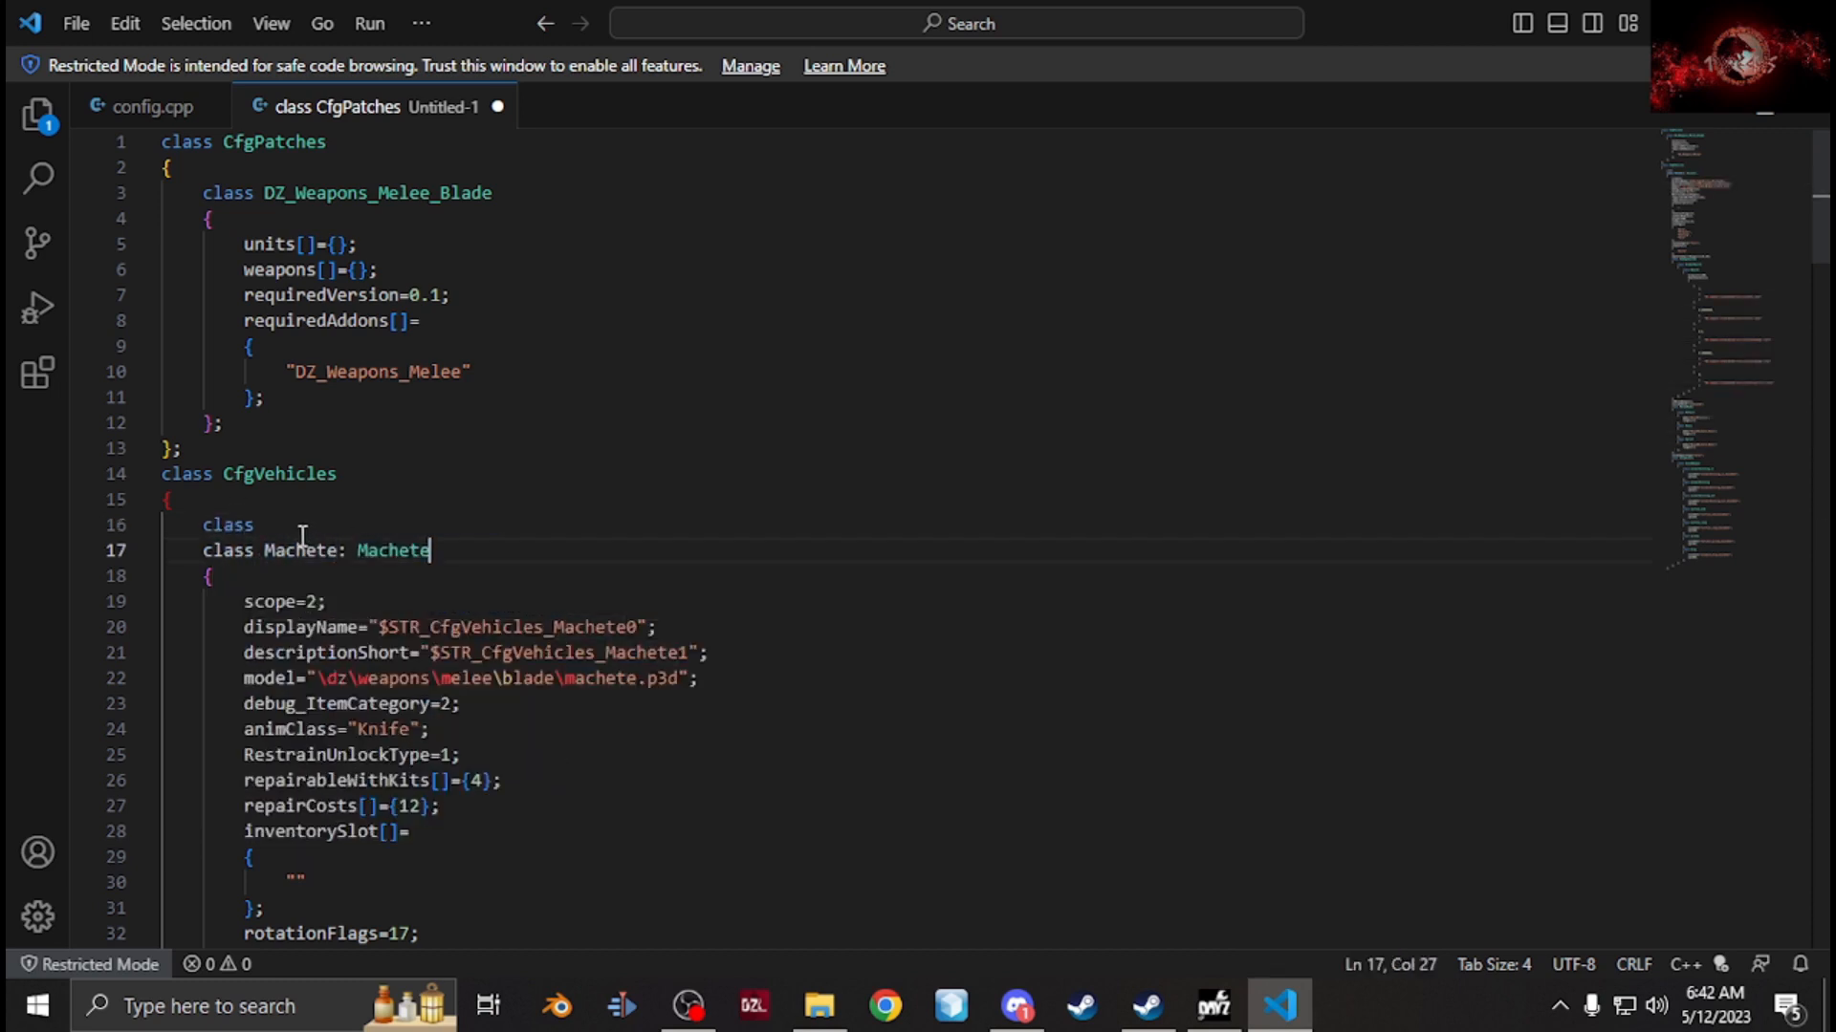
{"action": "left_click", "coordinate": [302, 527]}
{"action": "key", "text": "ctrl+v"}
{"action": "type", "text": ";"}
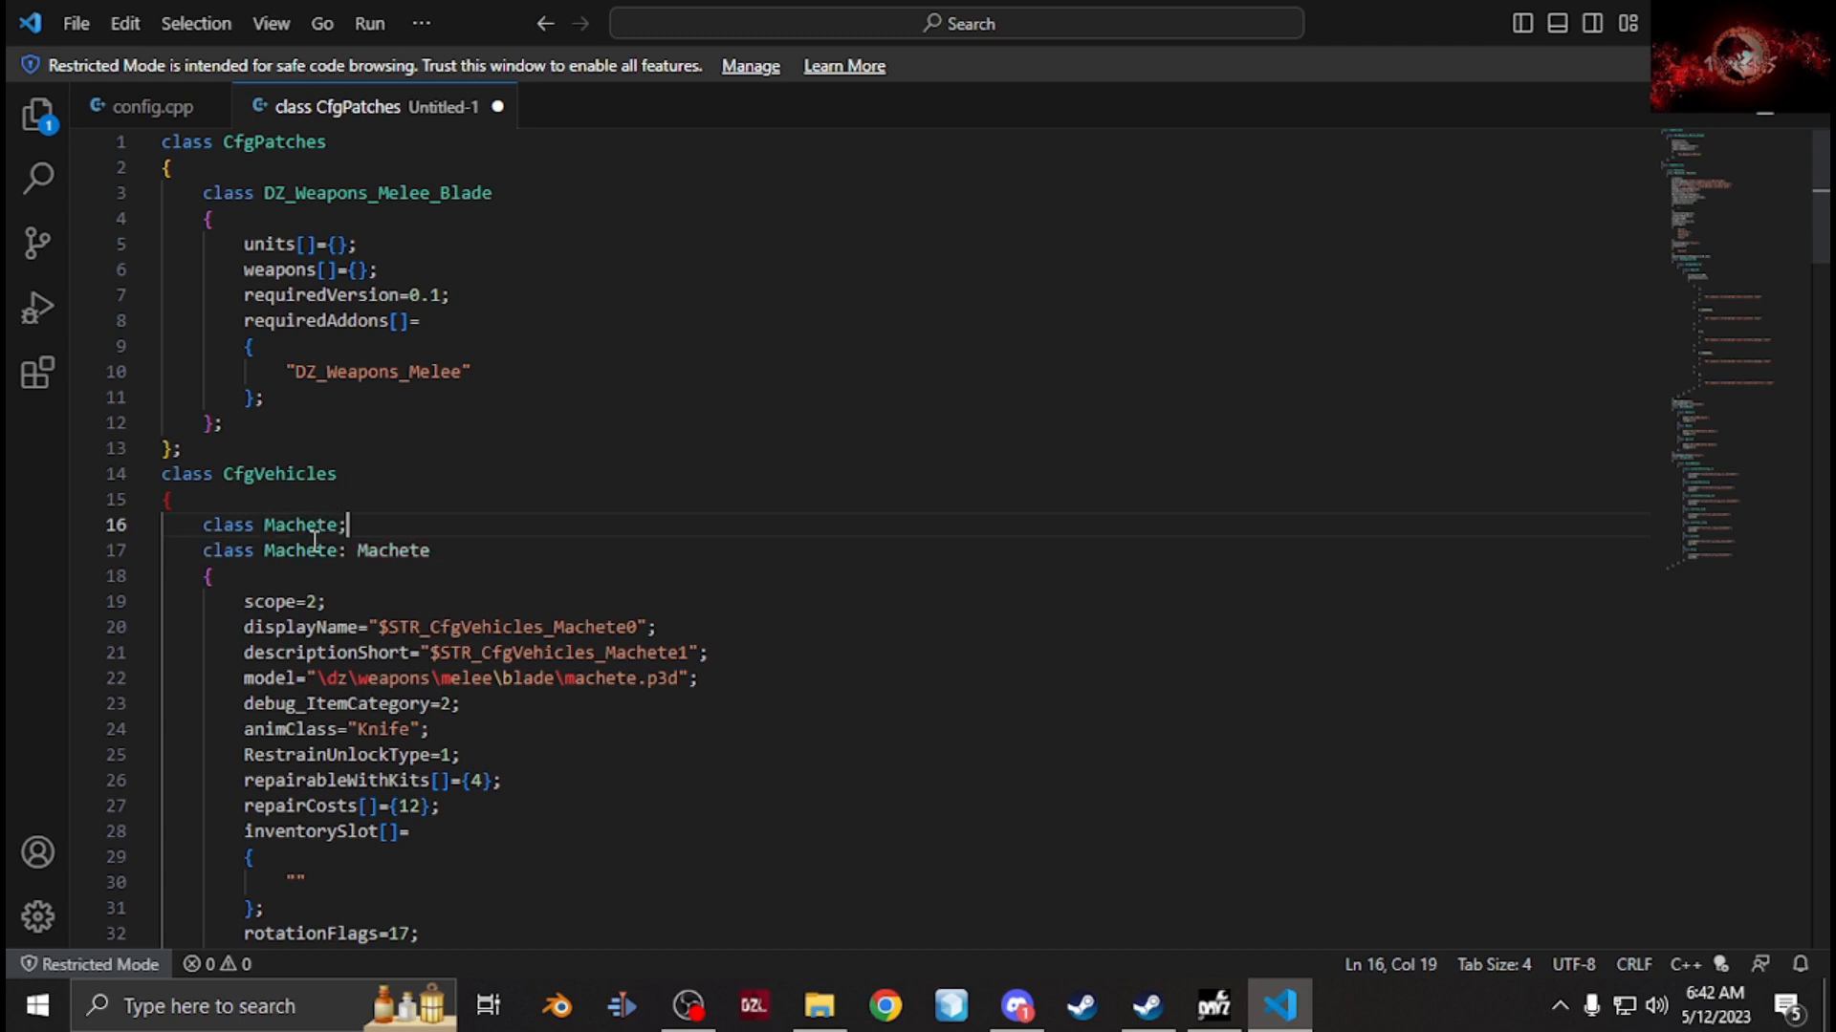
Rename the class that inherits from Machete to sample_melee.
{"action": "double_click", "coordinate": [304, 552]}
{"action": "type", "text": "samp"}
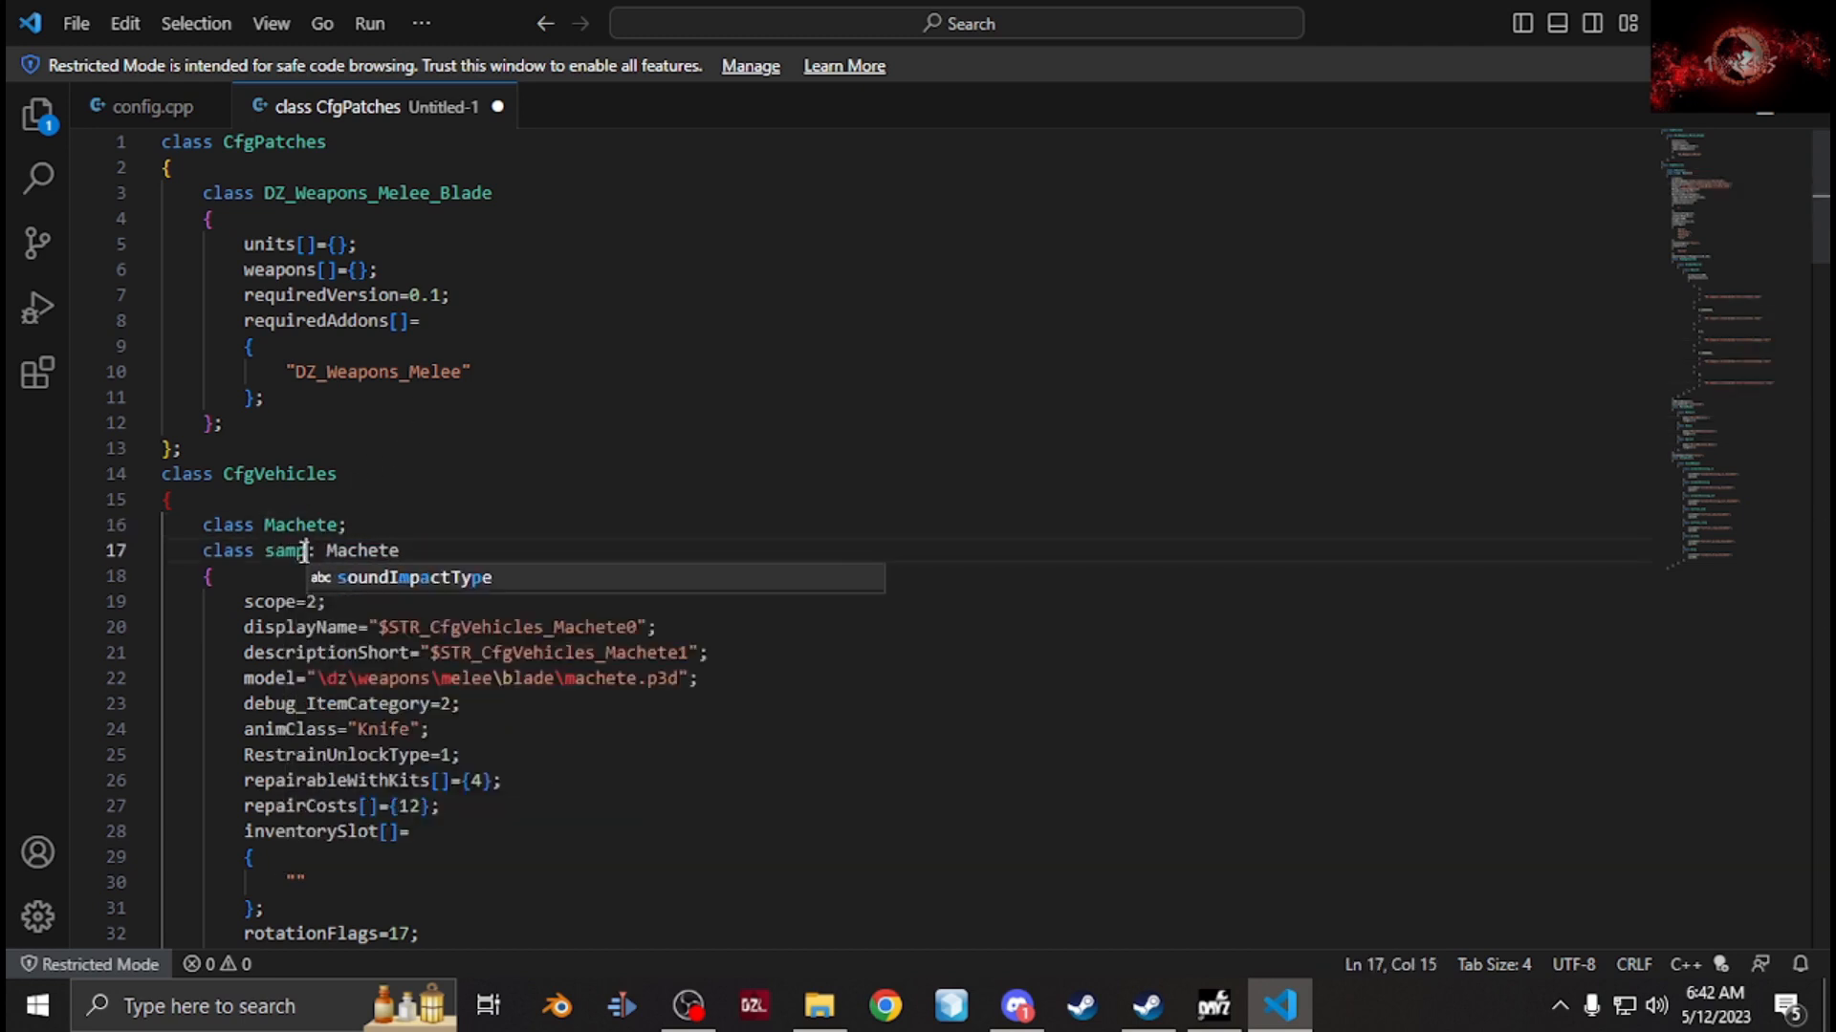
{"action": "type", "text": "le_mell"}
{"action": "key", "text": "BackSpace"}
{"action": "type", "text": "ee"}
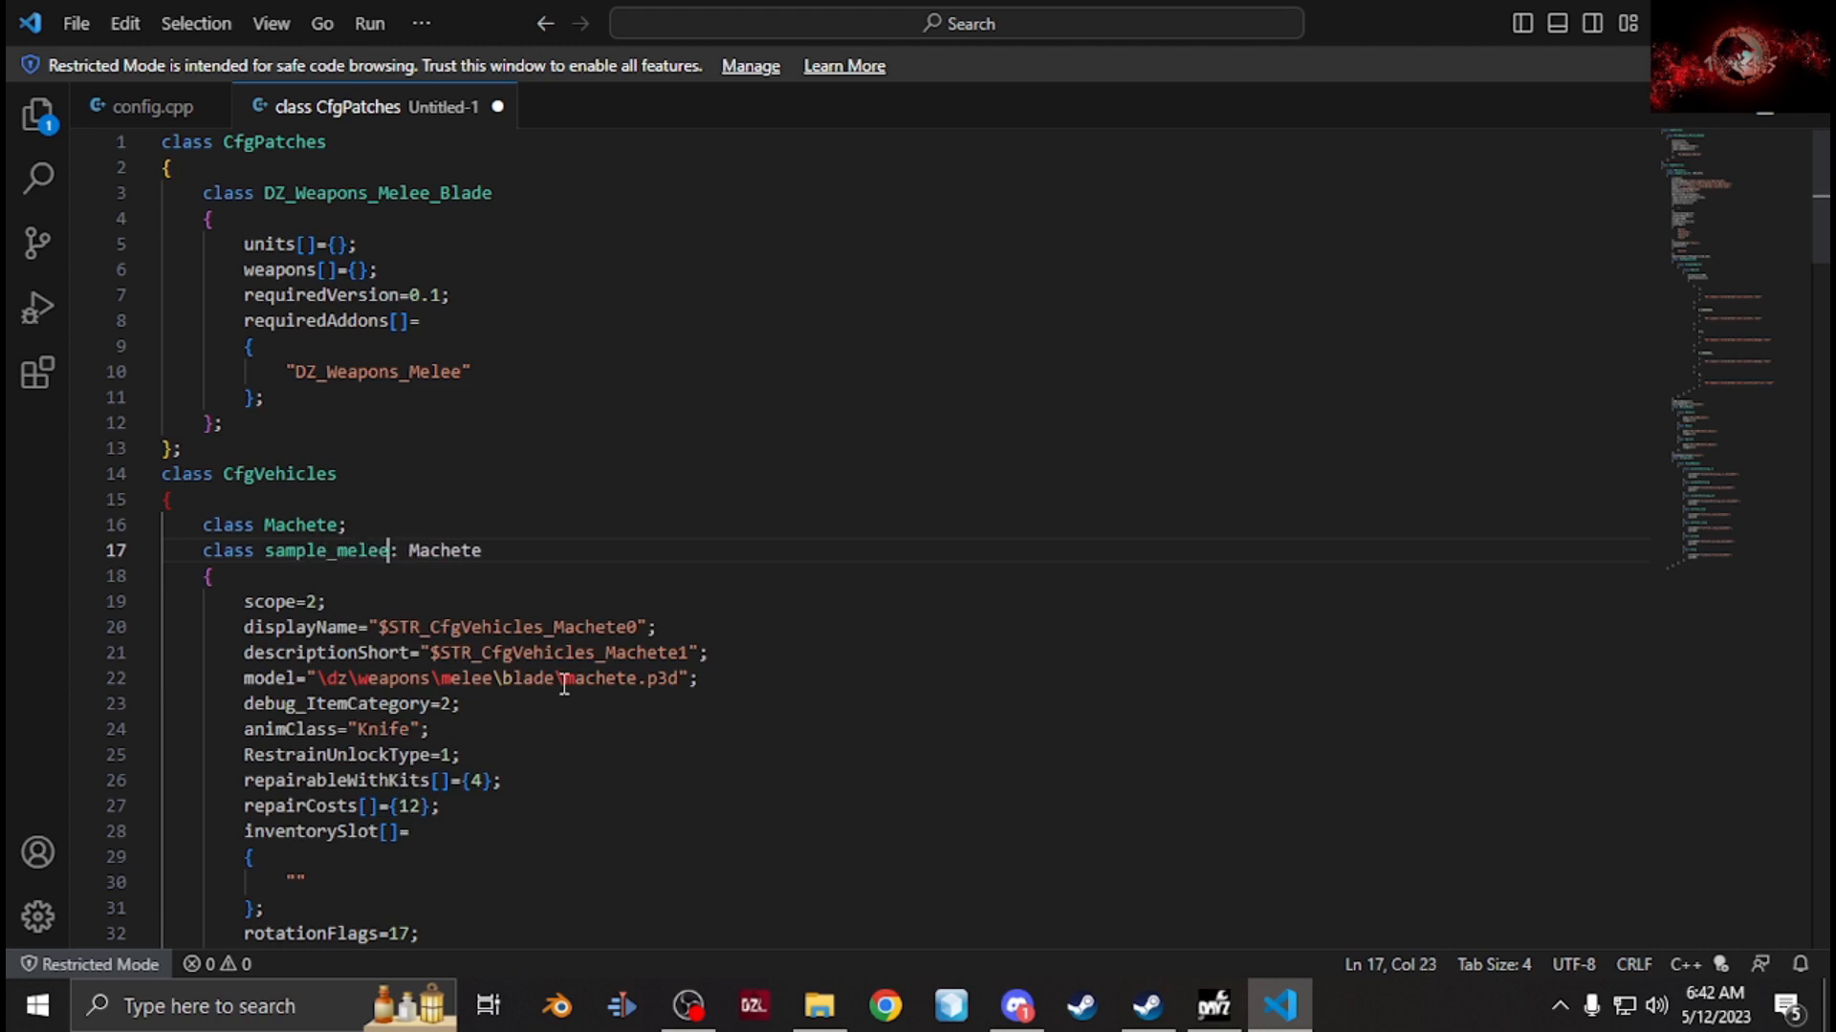
Set the sample_melee class's displayName to "sample melee" and its descriptionShort to "whatever".
{"action": "left_click_drag", "start_coordinate": [637, 627], "coordinate": [380, 619]}
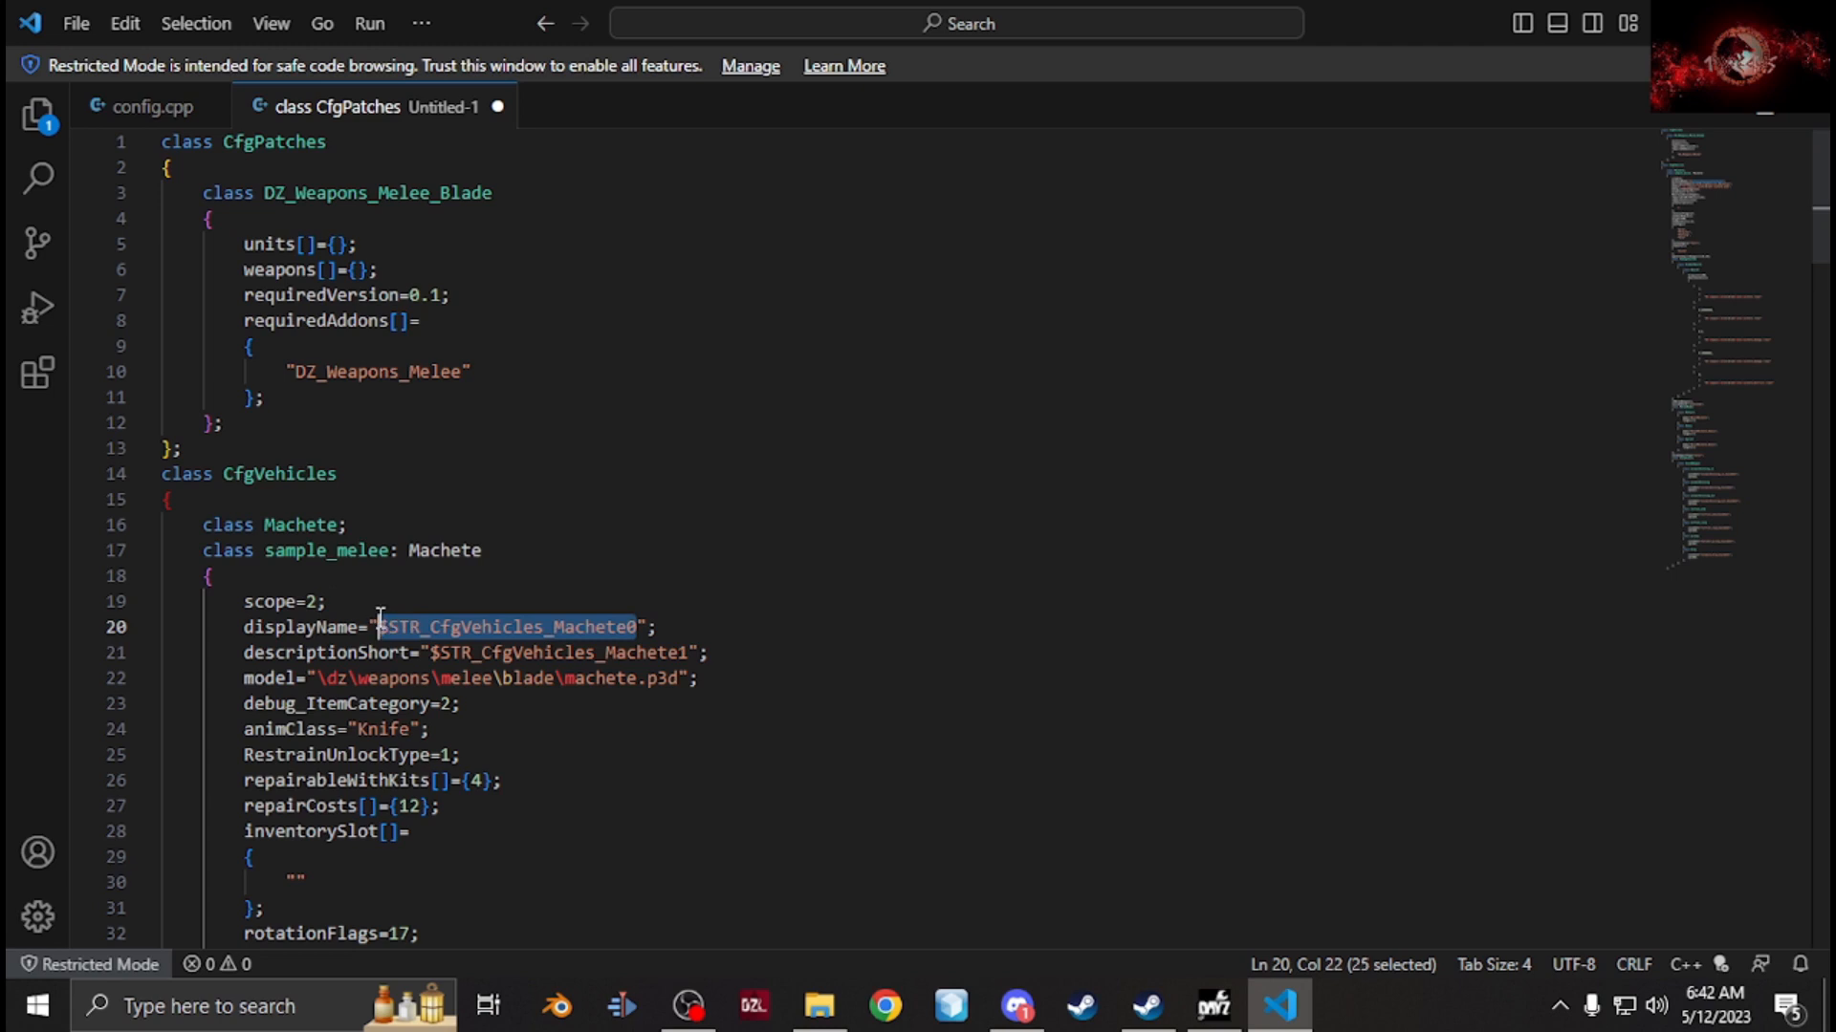
{"action": "type", "text": "sample me"}
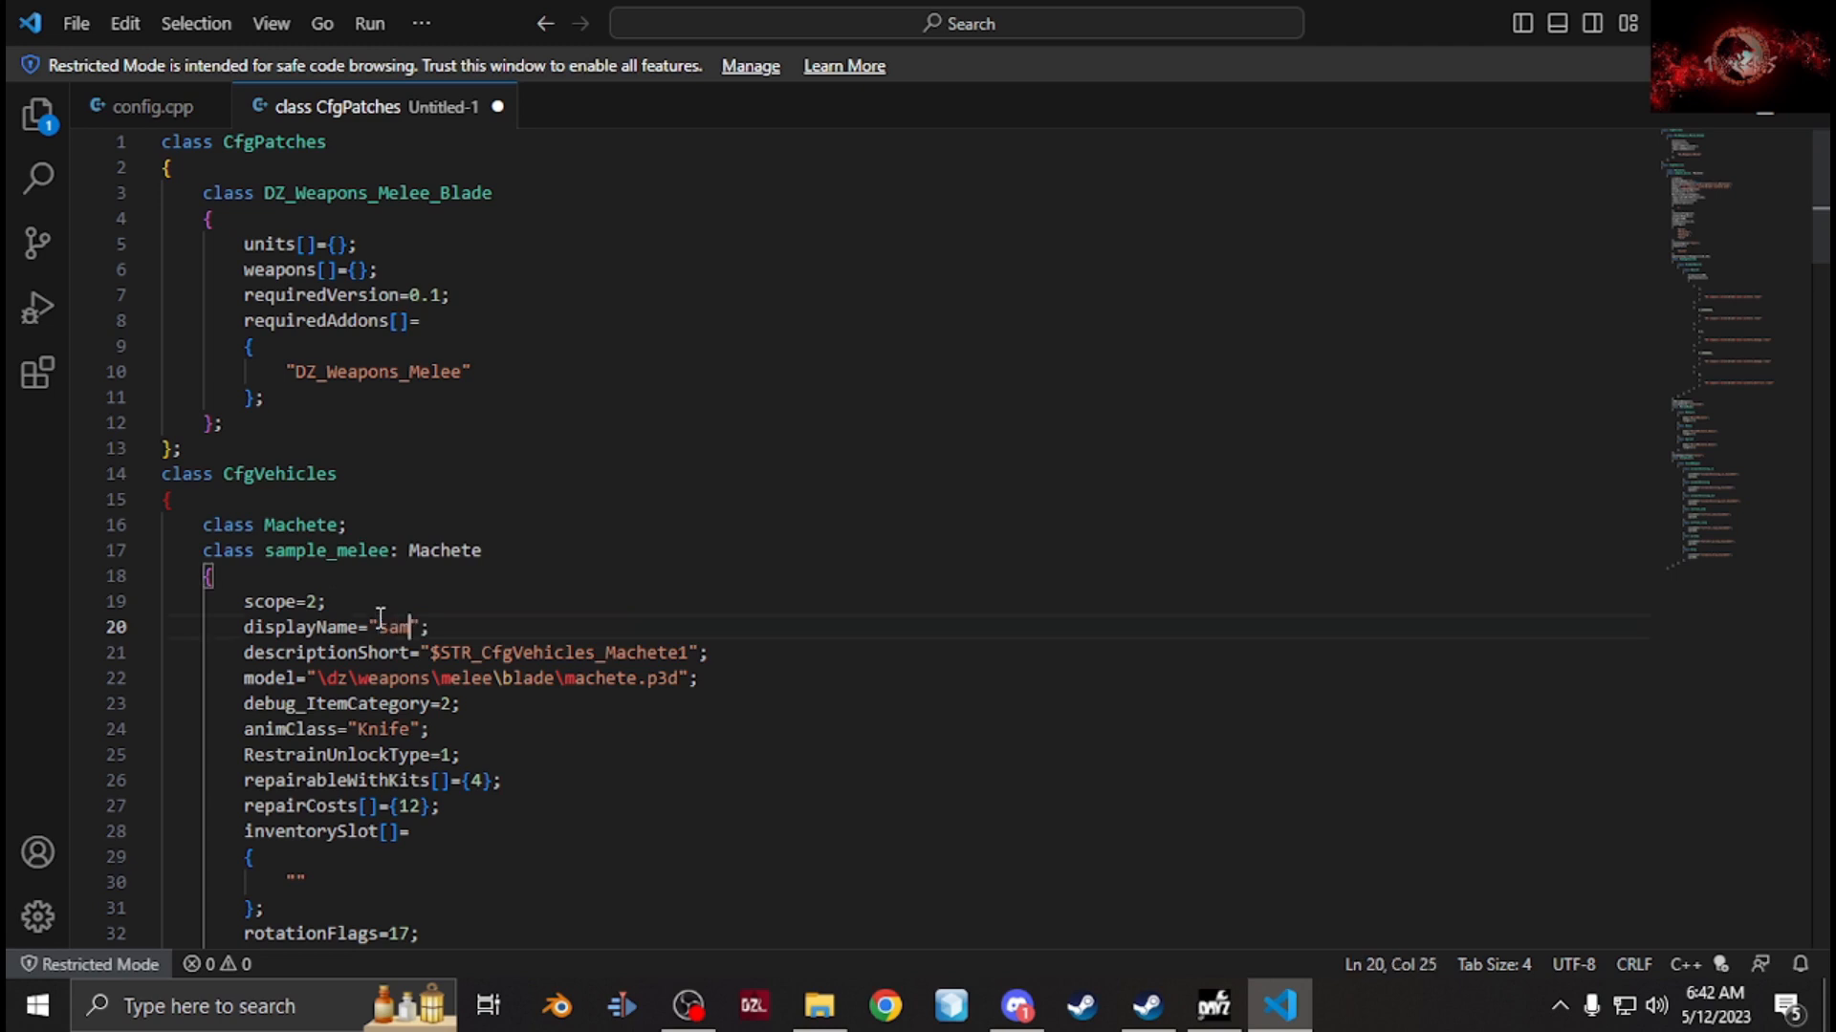
{"action": "type", "text": "lee"}
{"action": "left_click_drag", "start_coordinate": [688, 654], "coordinate": [432, 653]}
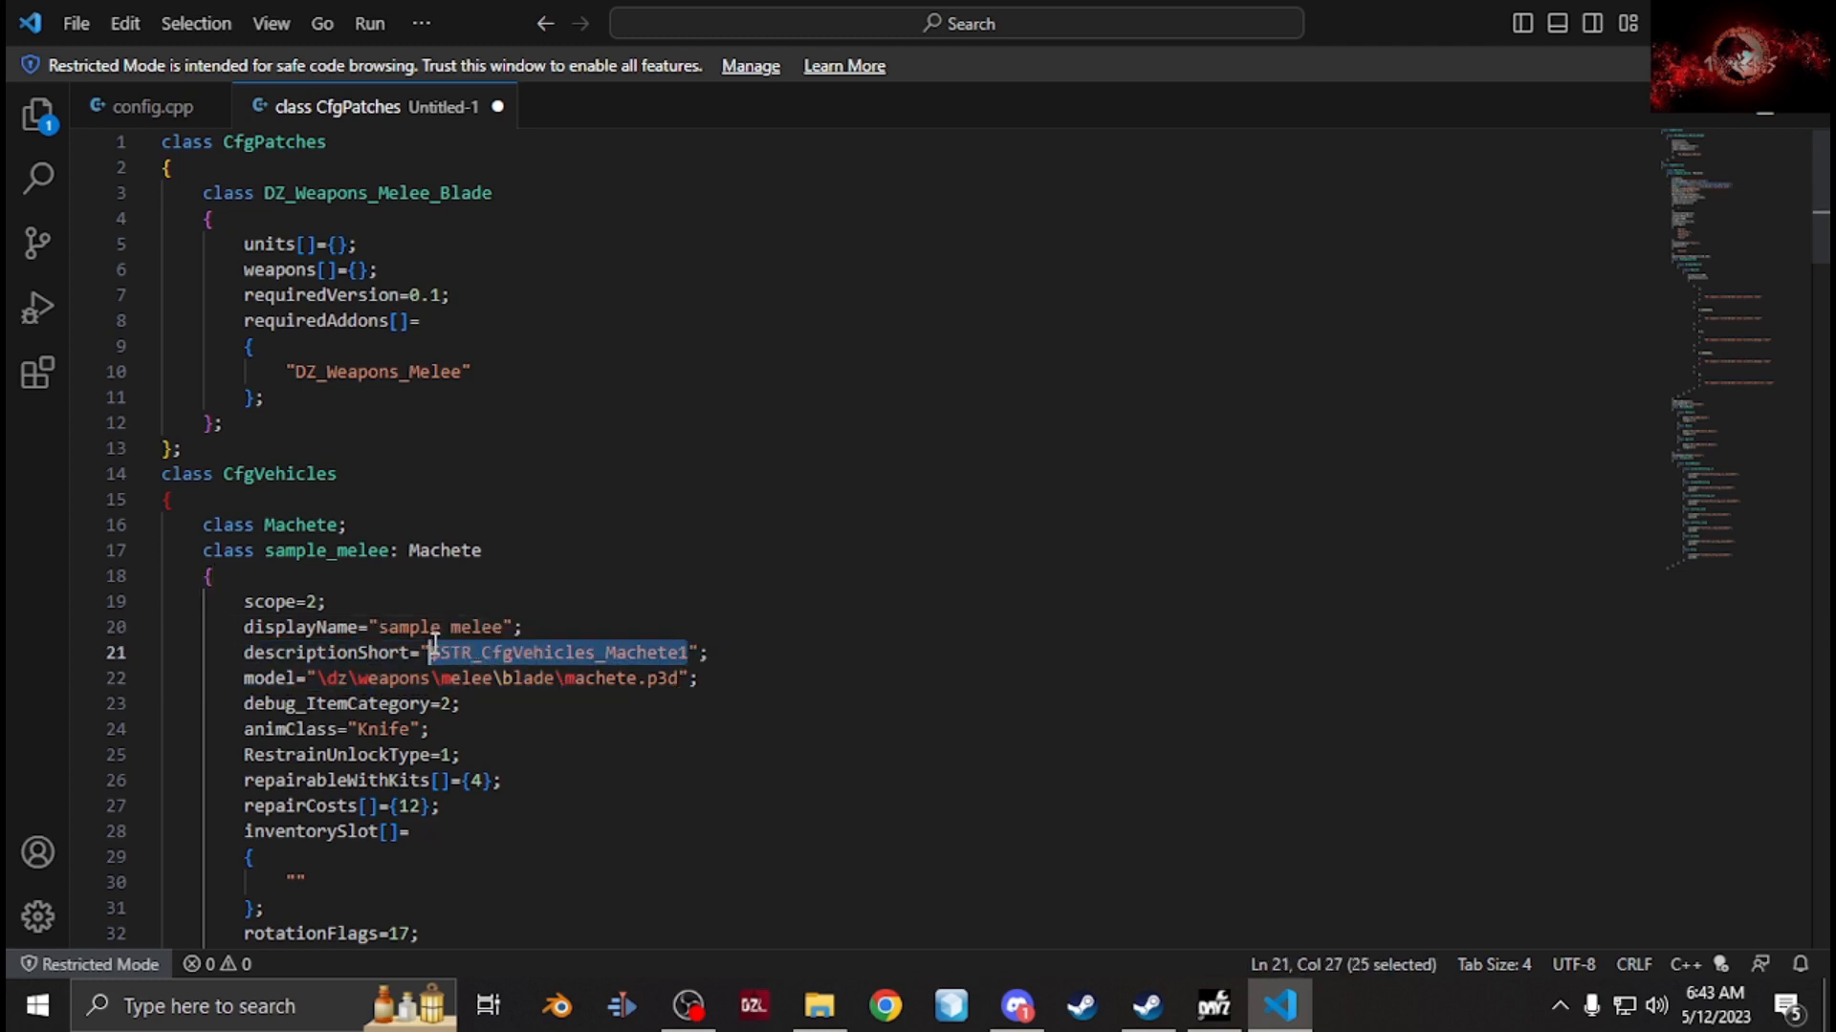
{"action": "type", "text": "whatev"}
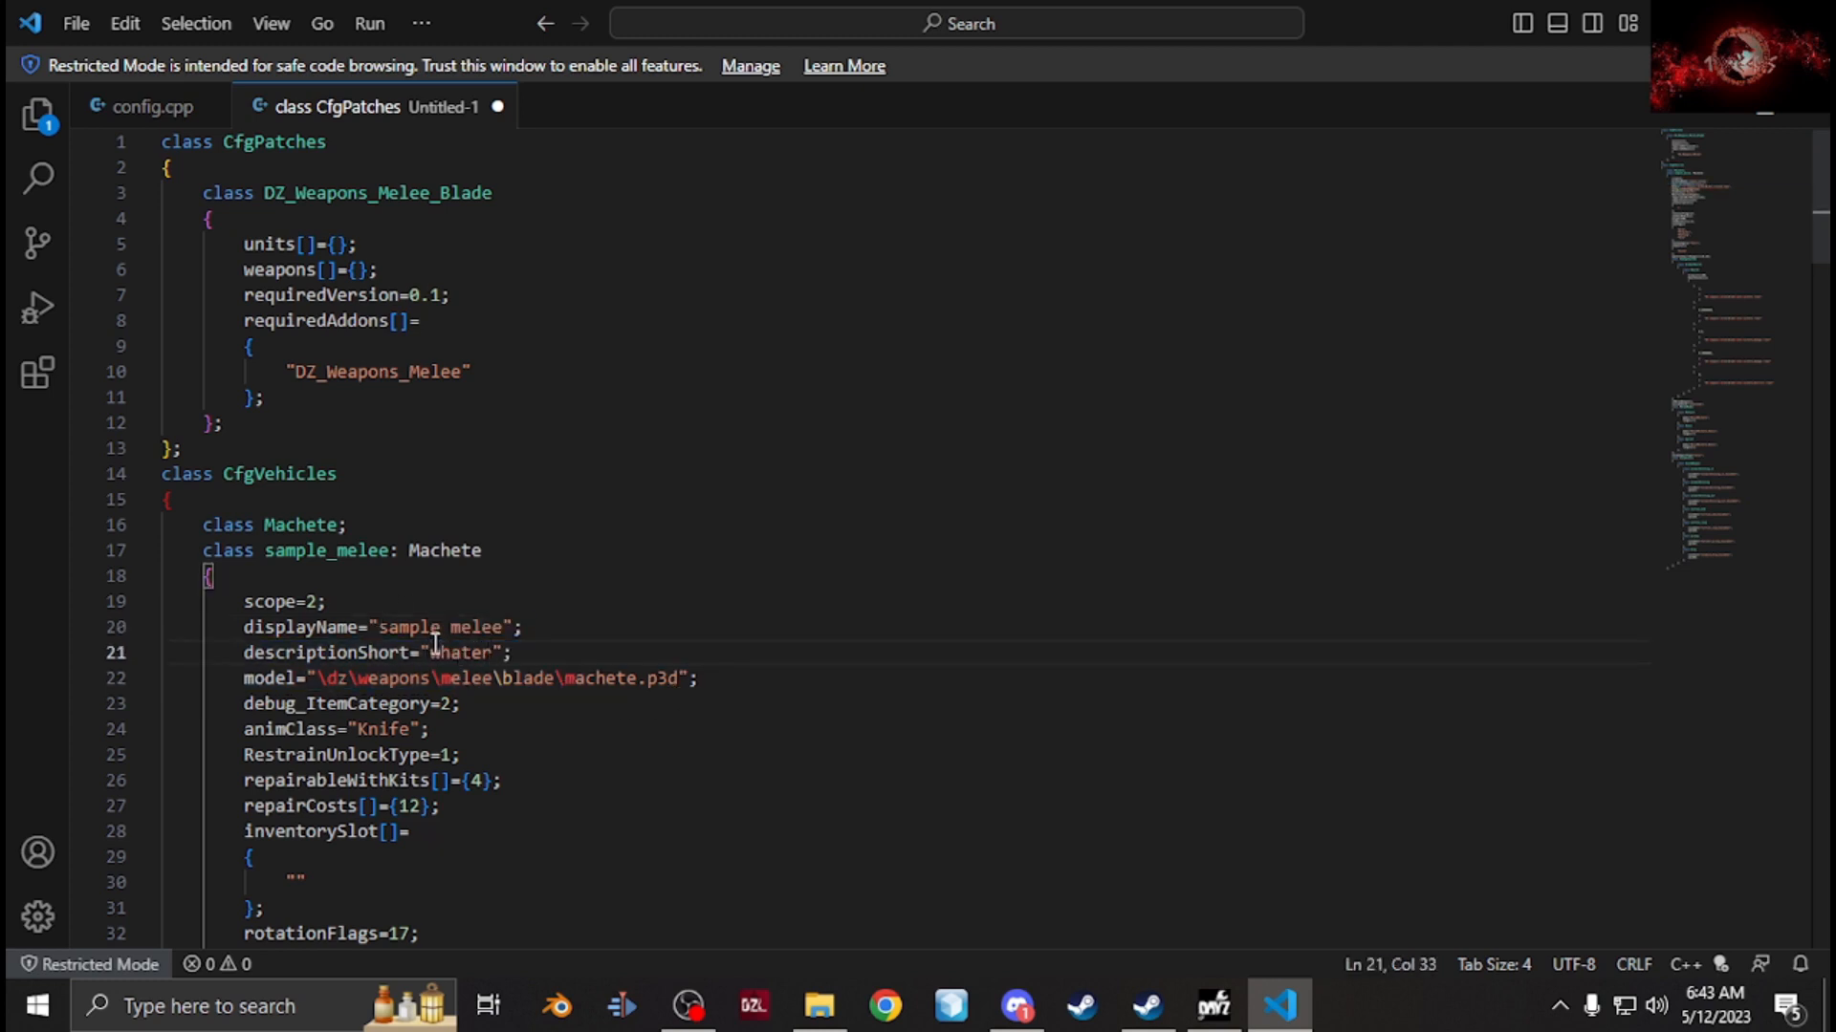
{"action": "type", "text": "ver"}
Switch to File Explorer, open P:\sample_melee\data and copy its folder path without the drive prefix.
{"action": "scroll", "coordinate": [573, 755], "scroll_direction": "down", "scroll_amount": 1}
{"action": "left_click", "coordinate": [819, 1006]}
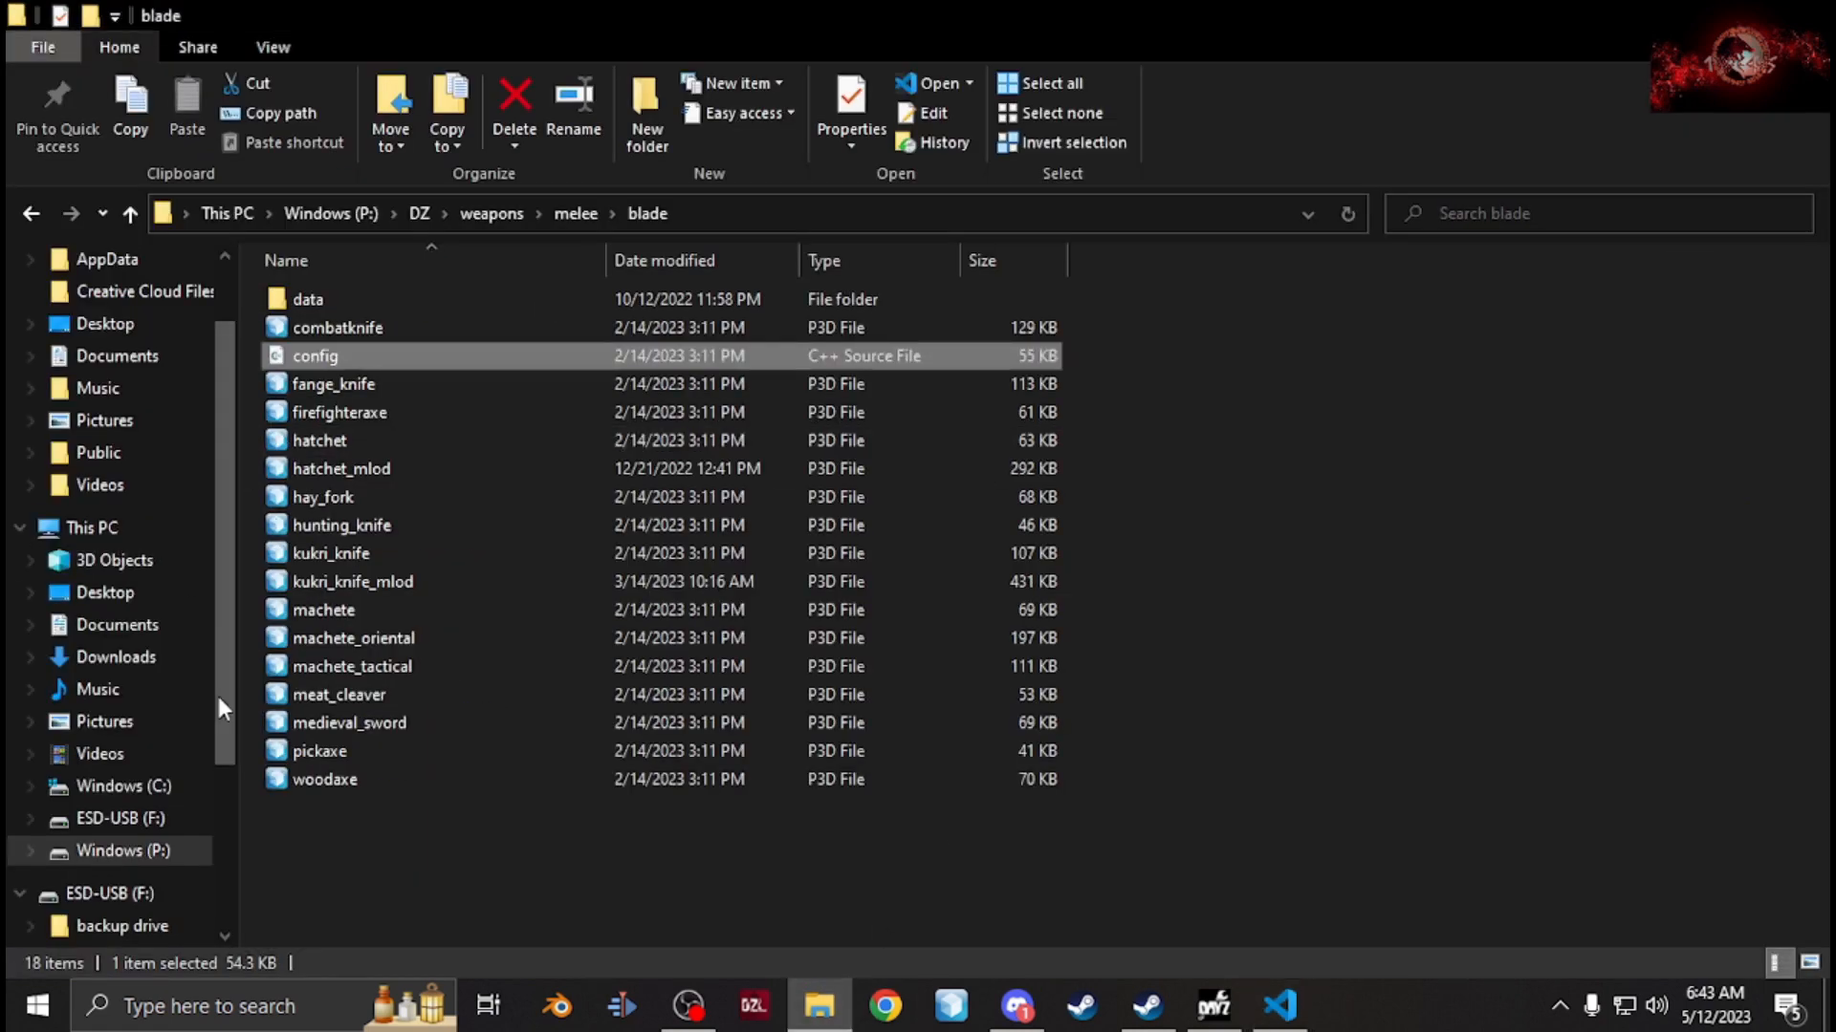
{"action": "left_click", "coordinate": [90, 850]}
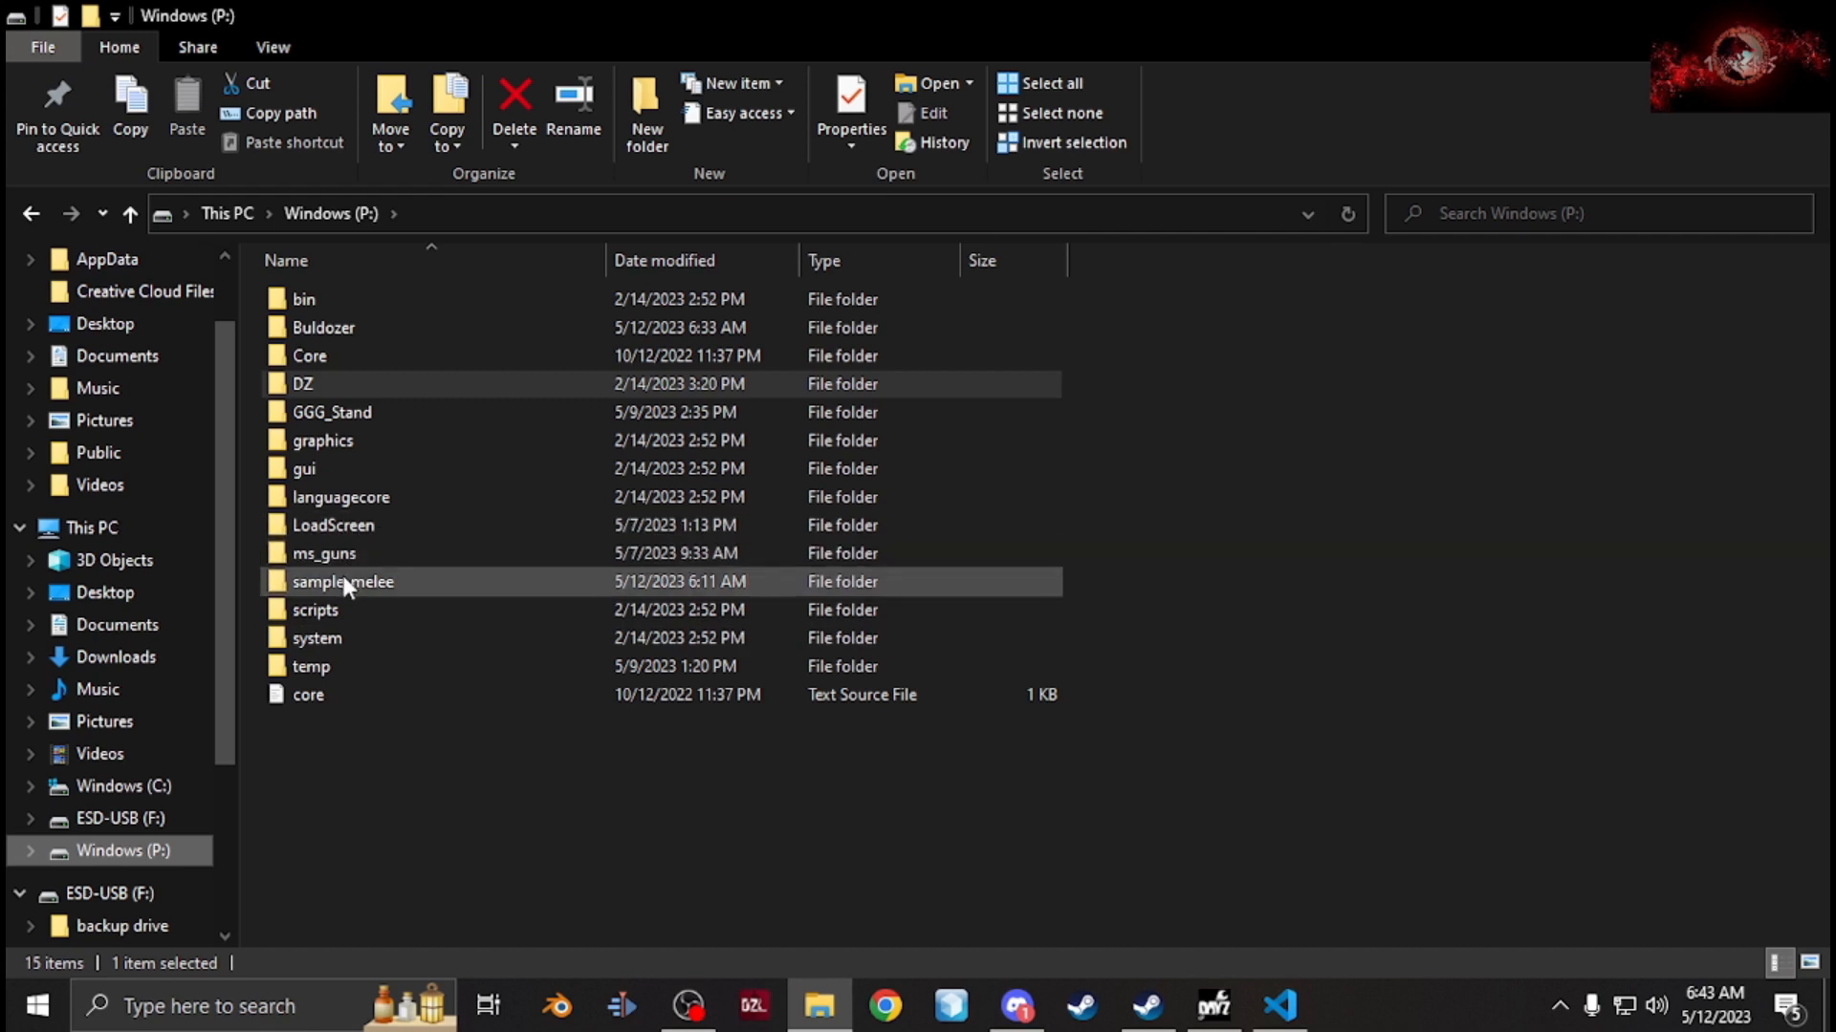
{"action": "double_click", "coordinate": [346, 580]}
{"action": "double_click", "coordinate": [438, 304]}
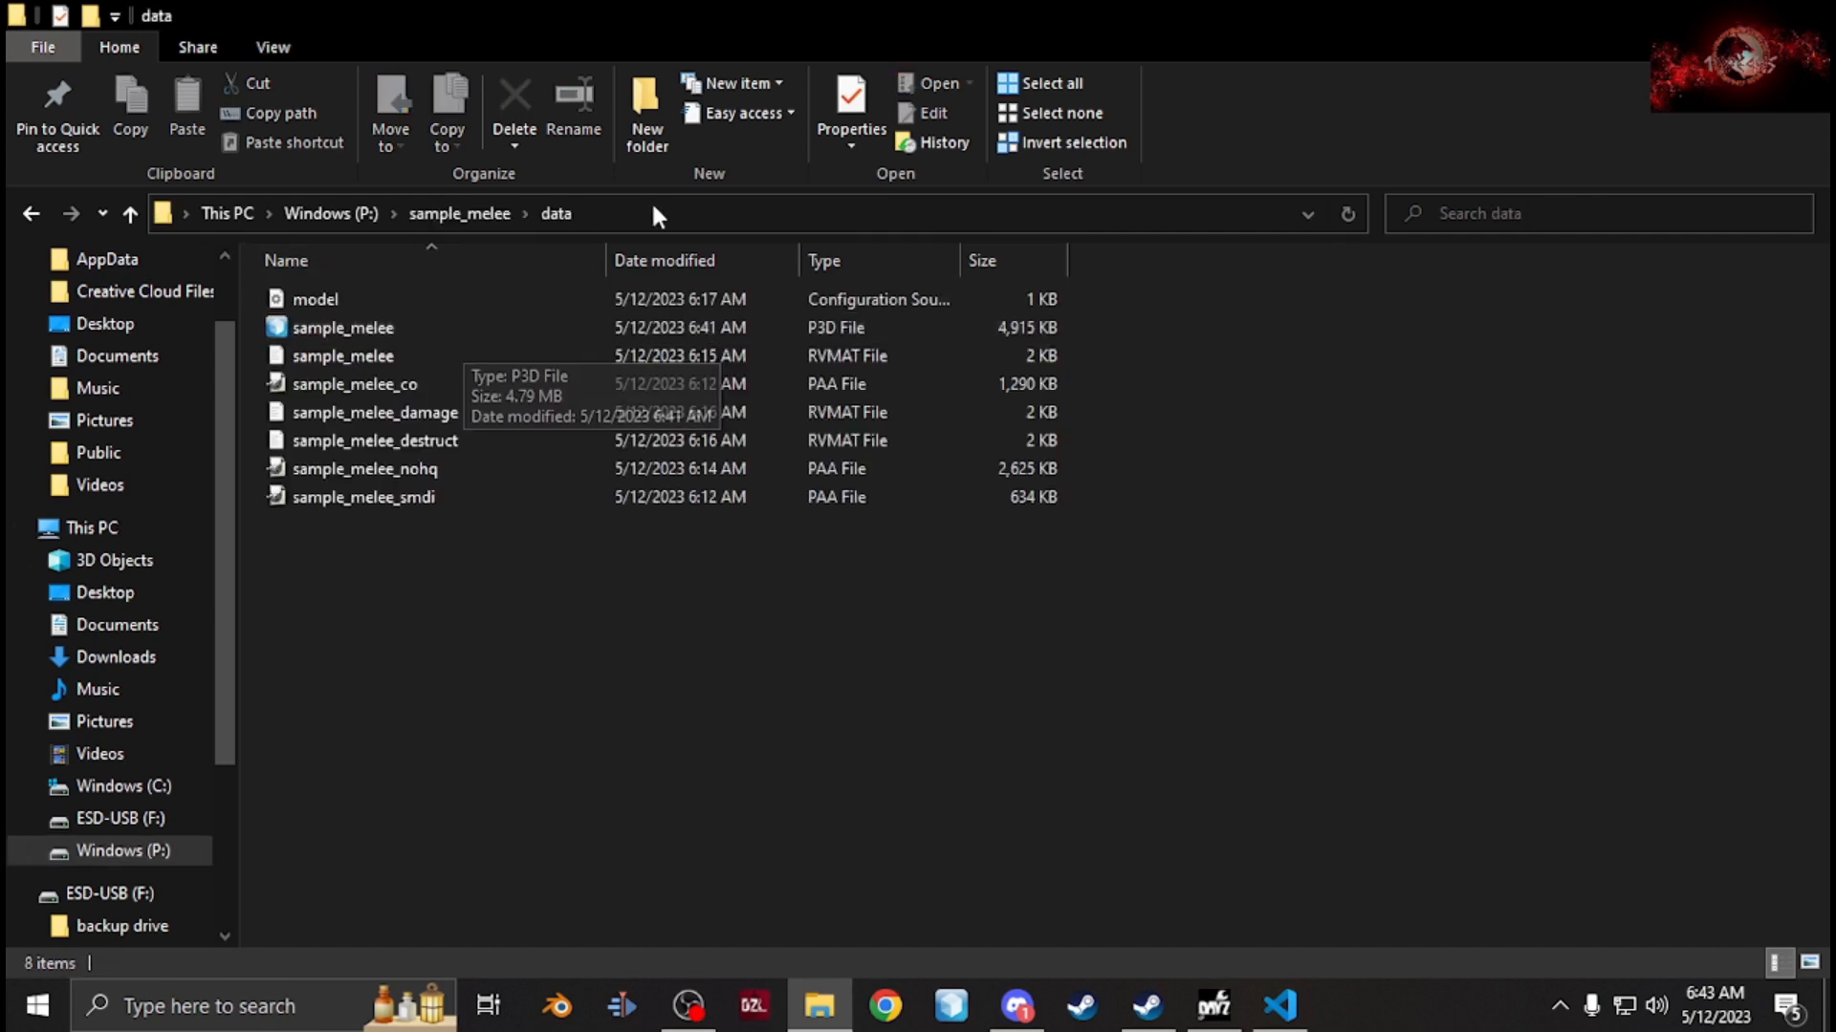
{"action": "left_click", "coordinate": [504, 213]}
{"action": "left_click_drag", "start_coordinate": [397, 213], "coordinate": [198, 220]}
{"action": "key", "text": "ctrl+c"}
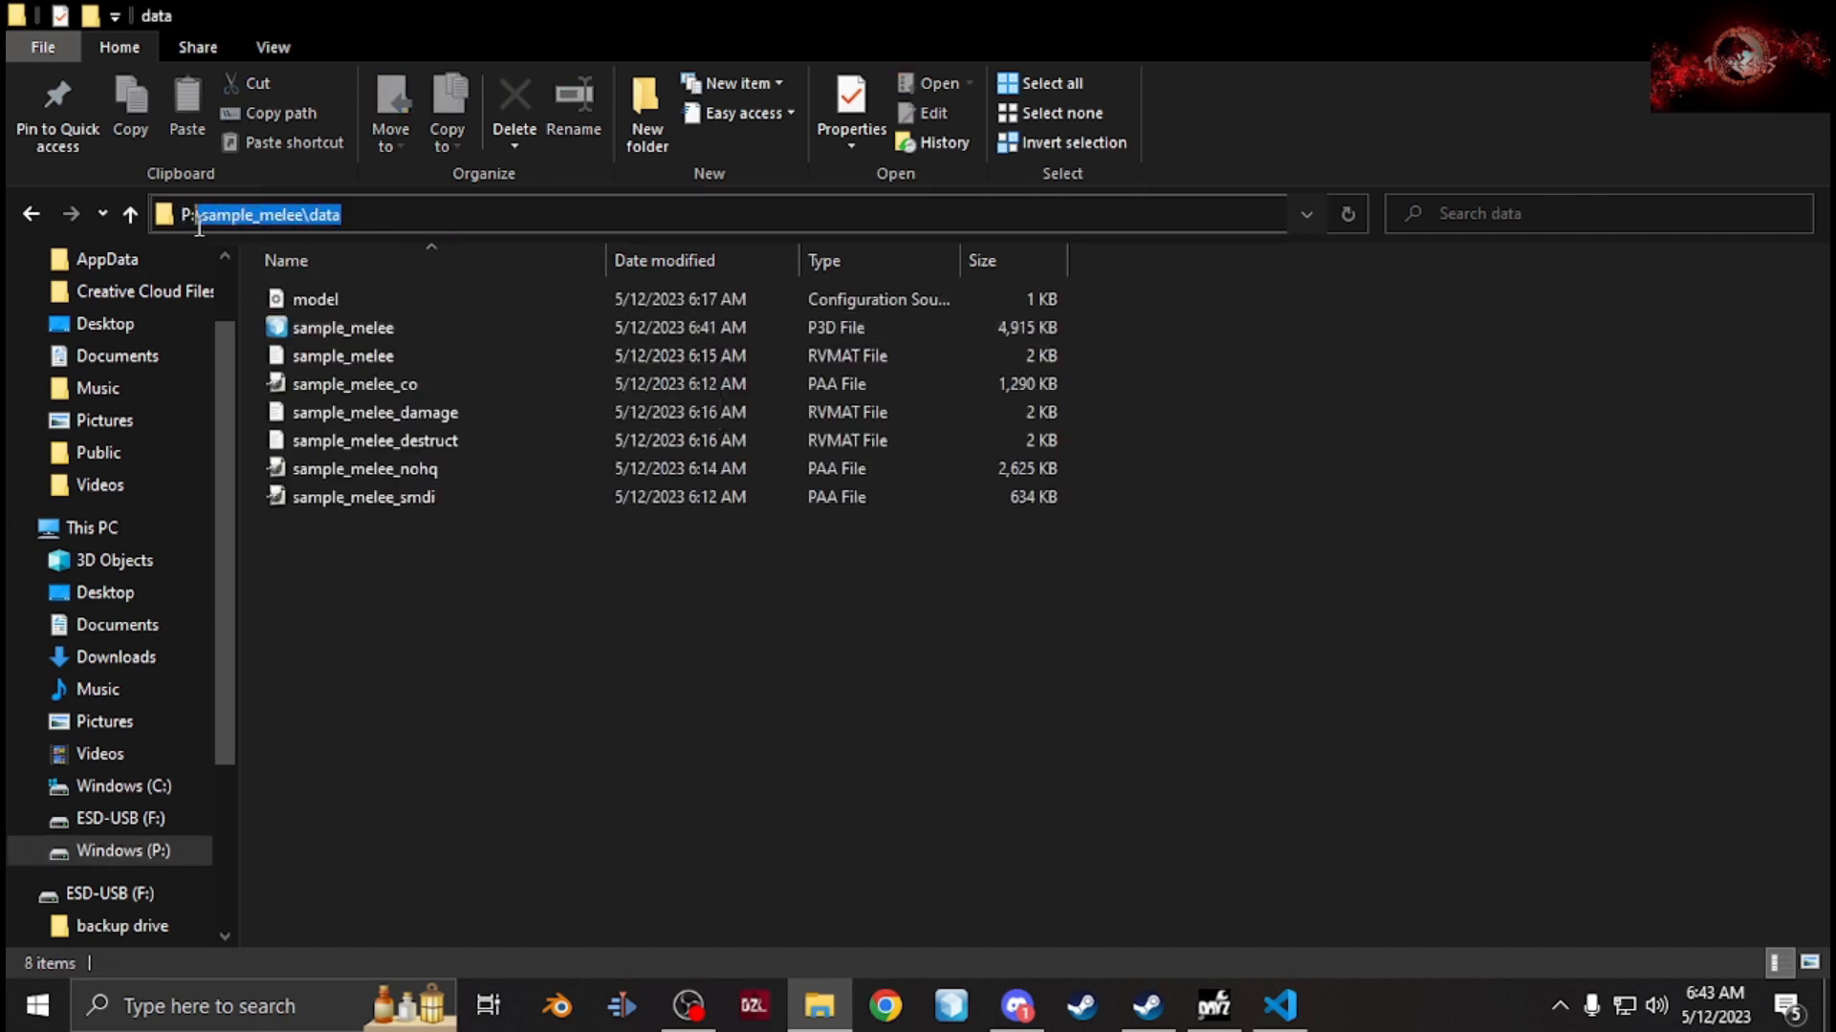
Return to Visual Studio Code and replace the folder part of the model path with sample_melee\data.
{"action": "left_click", "coordinate": [1280, 1006]}
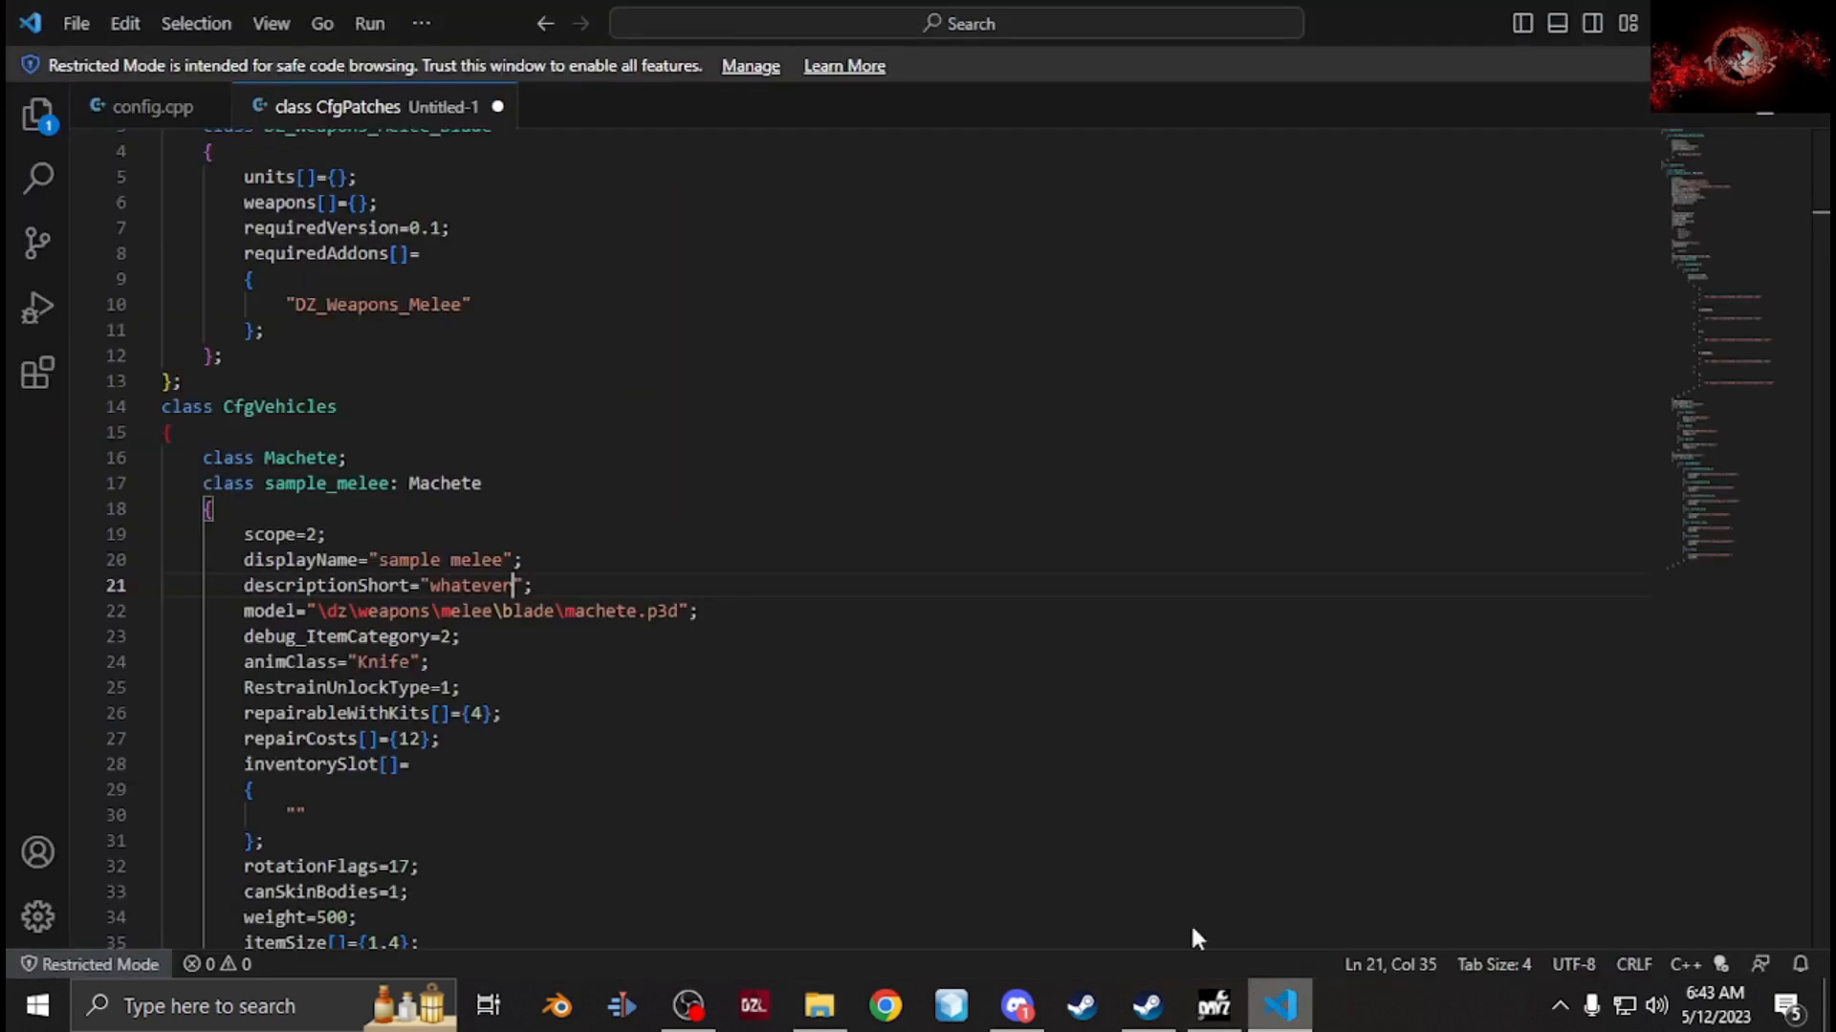
{"action": "left_click_drag", "start_coordinate": [557, 609], "coordinate": [316, 612]}
{"action": "key", "text": "ctrl+v"}
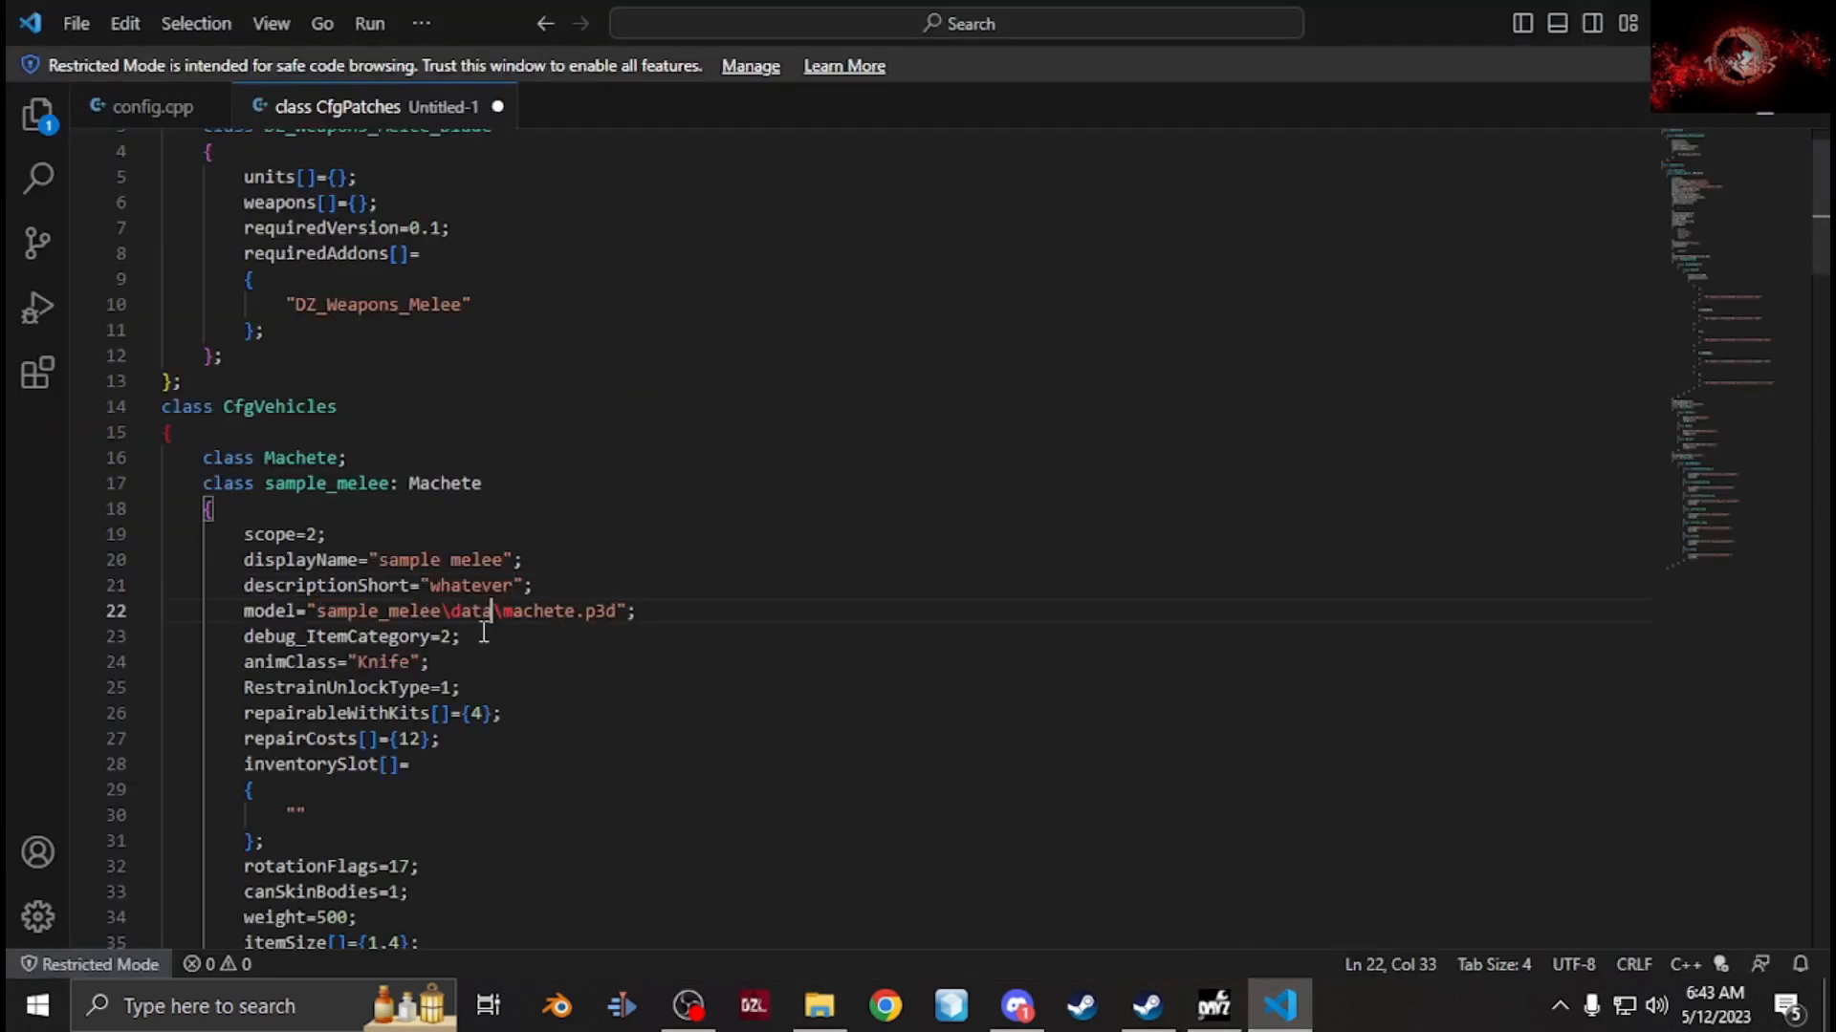
Copy the P3D file's name from File Explorer and use it in the config's model path, making it sample_melee\data\sample_melee.p3d.
{"action": "left_click", "coordinate": [819, 1006]}
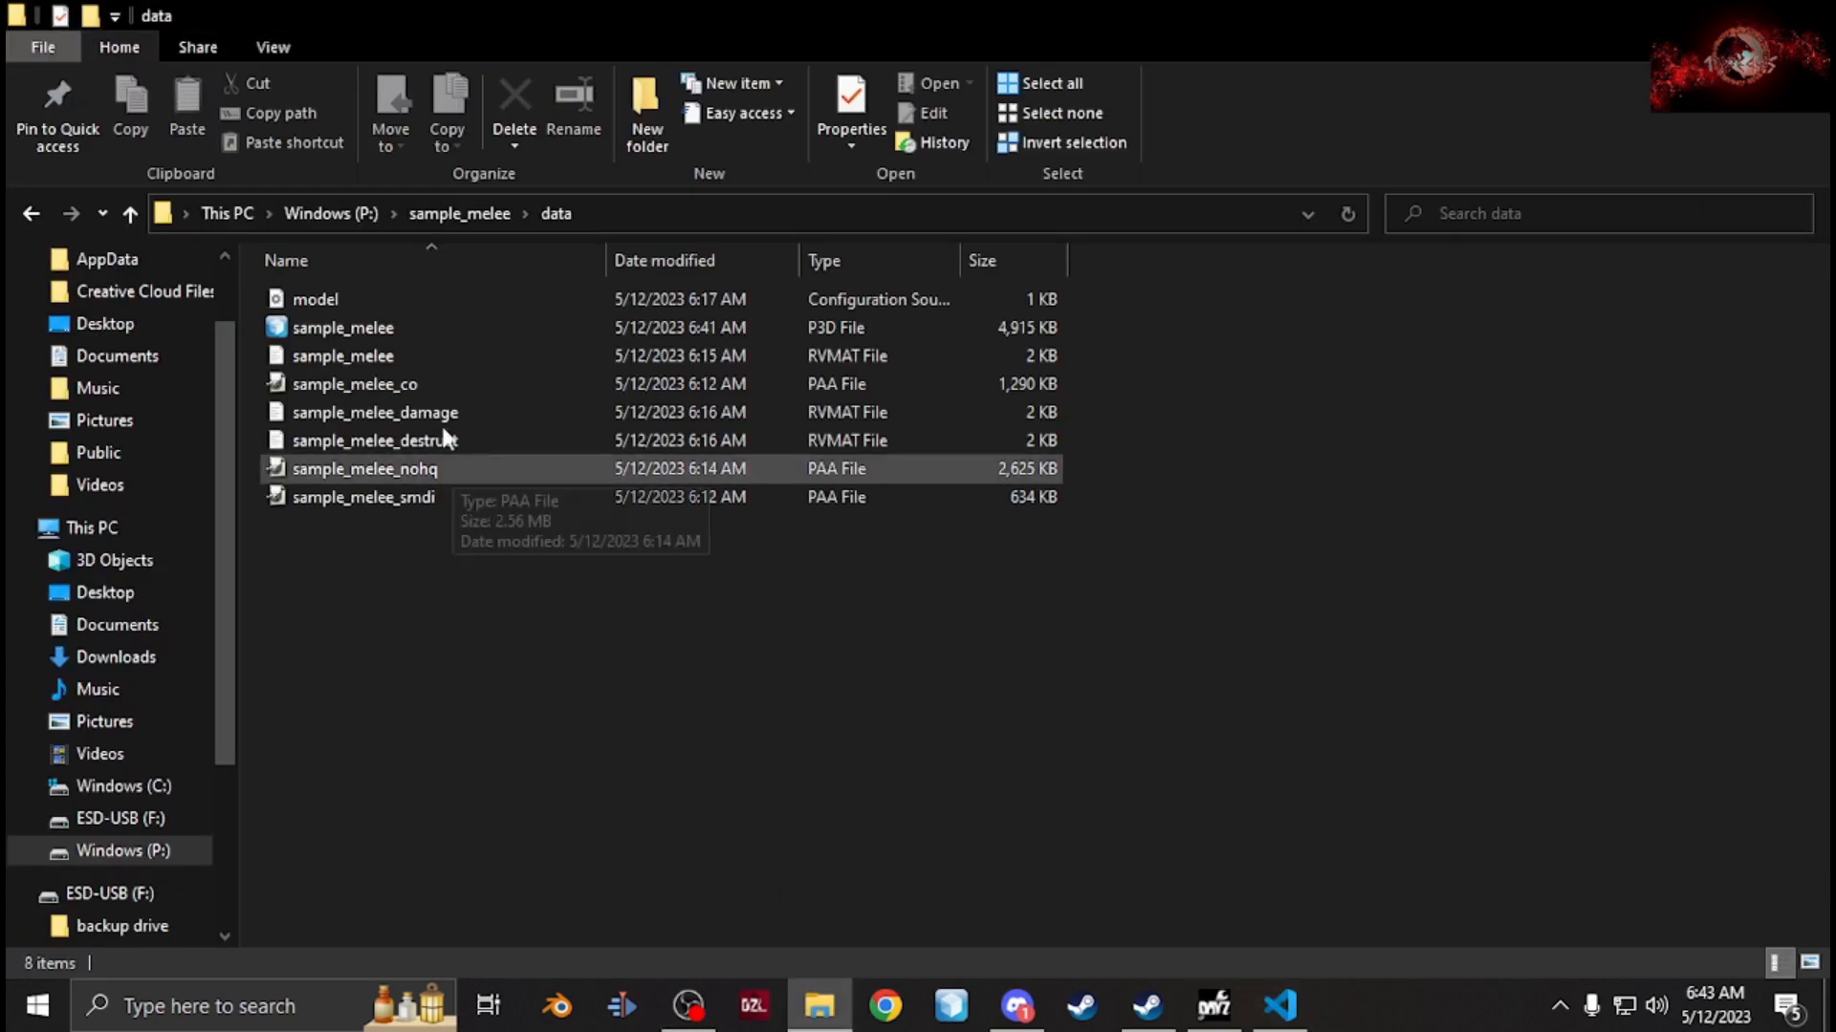
{"action": "right_click", "coordinate": [414, 334]}
{"action": "left_click", "coordinate": [554, 707]}
{"action": "key", "text": "ctrl+c"}
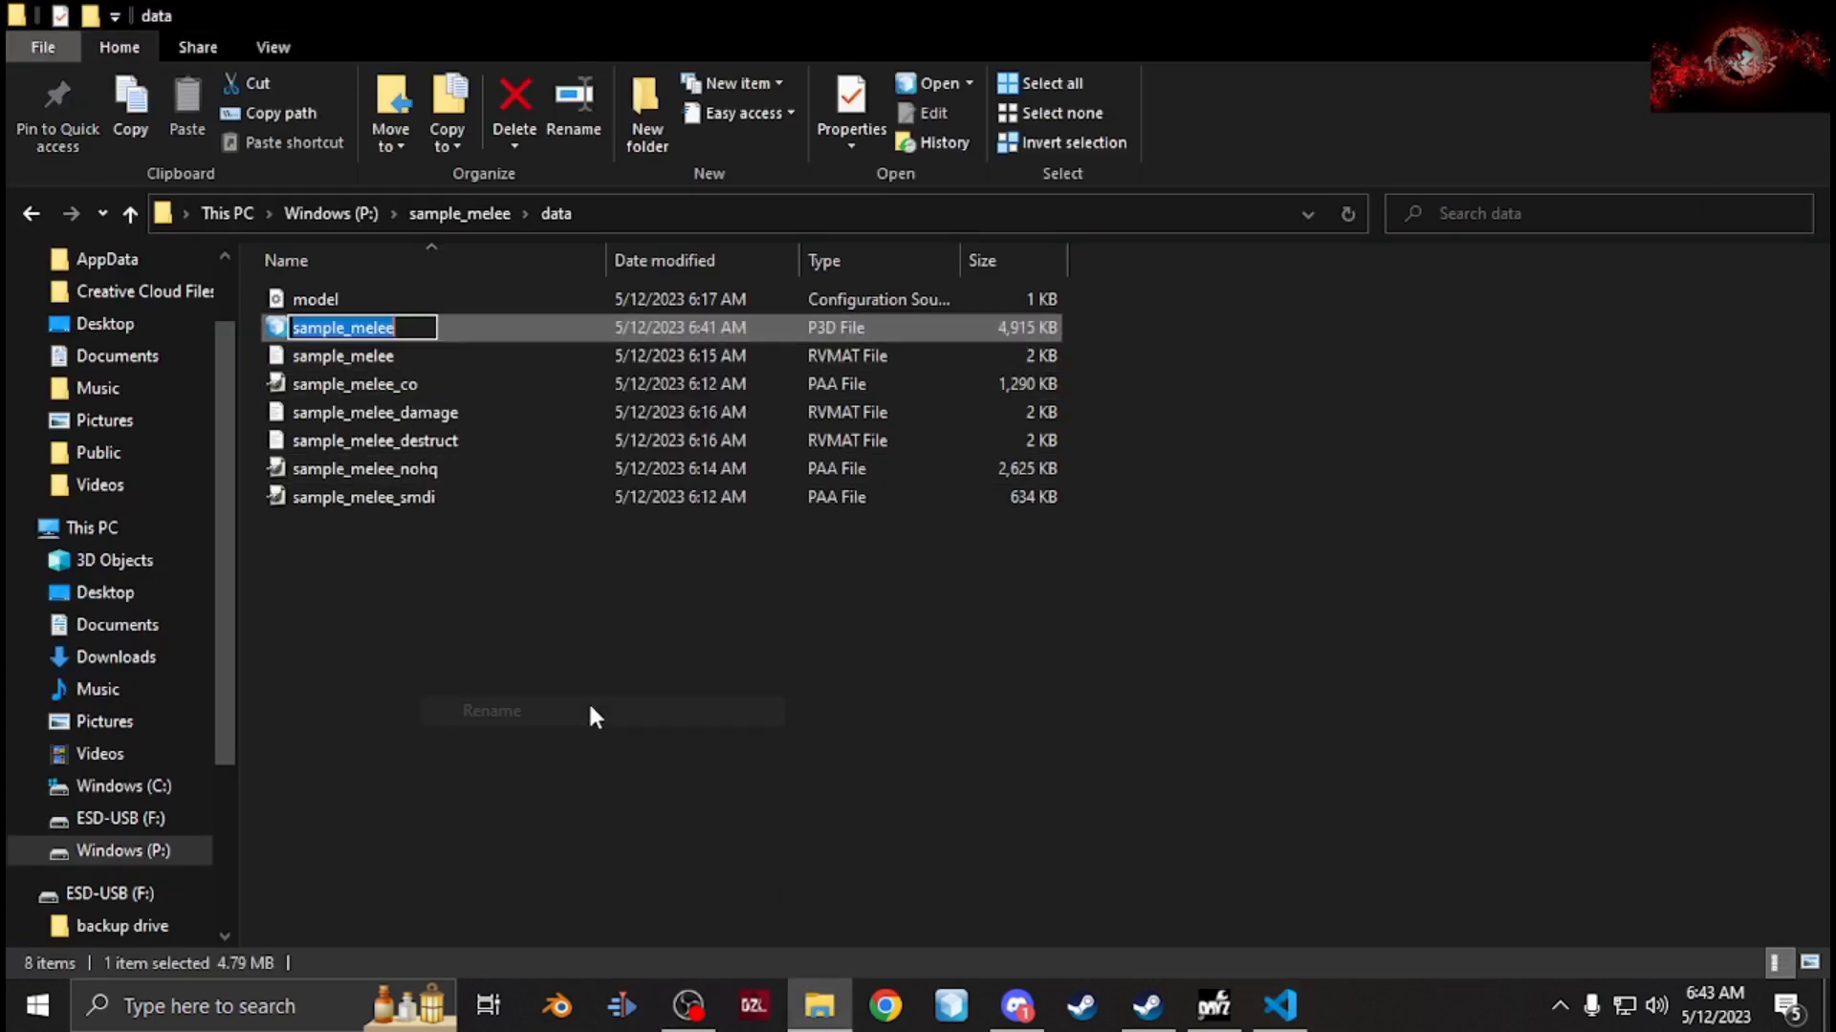
{"action": "left_click", "coordinate": [1280, 1006]}
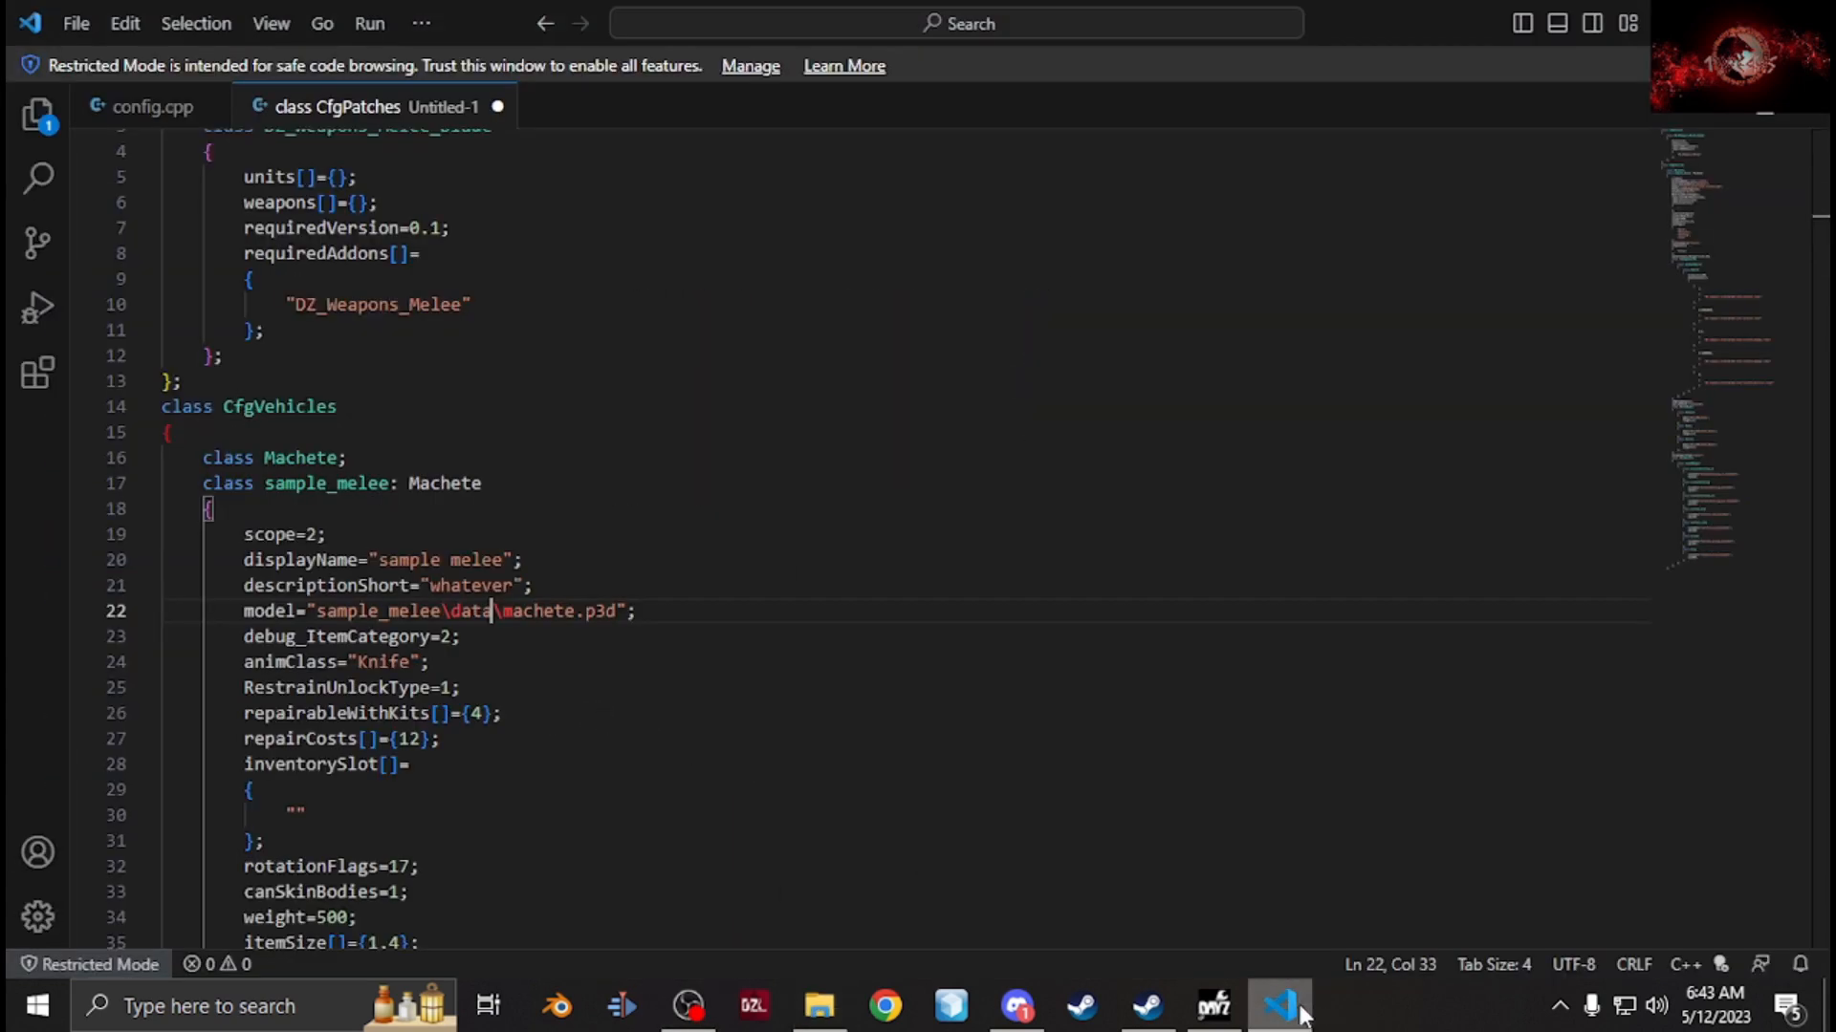
{"action": "double_click", "coordinate": [529, 611]}
{"action": "key", "text": "ctrl+v"}
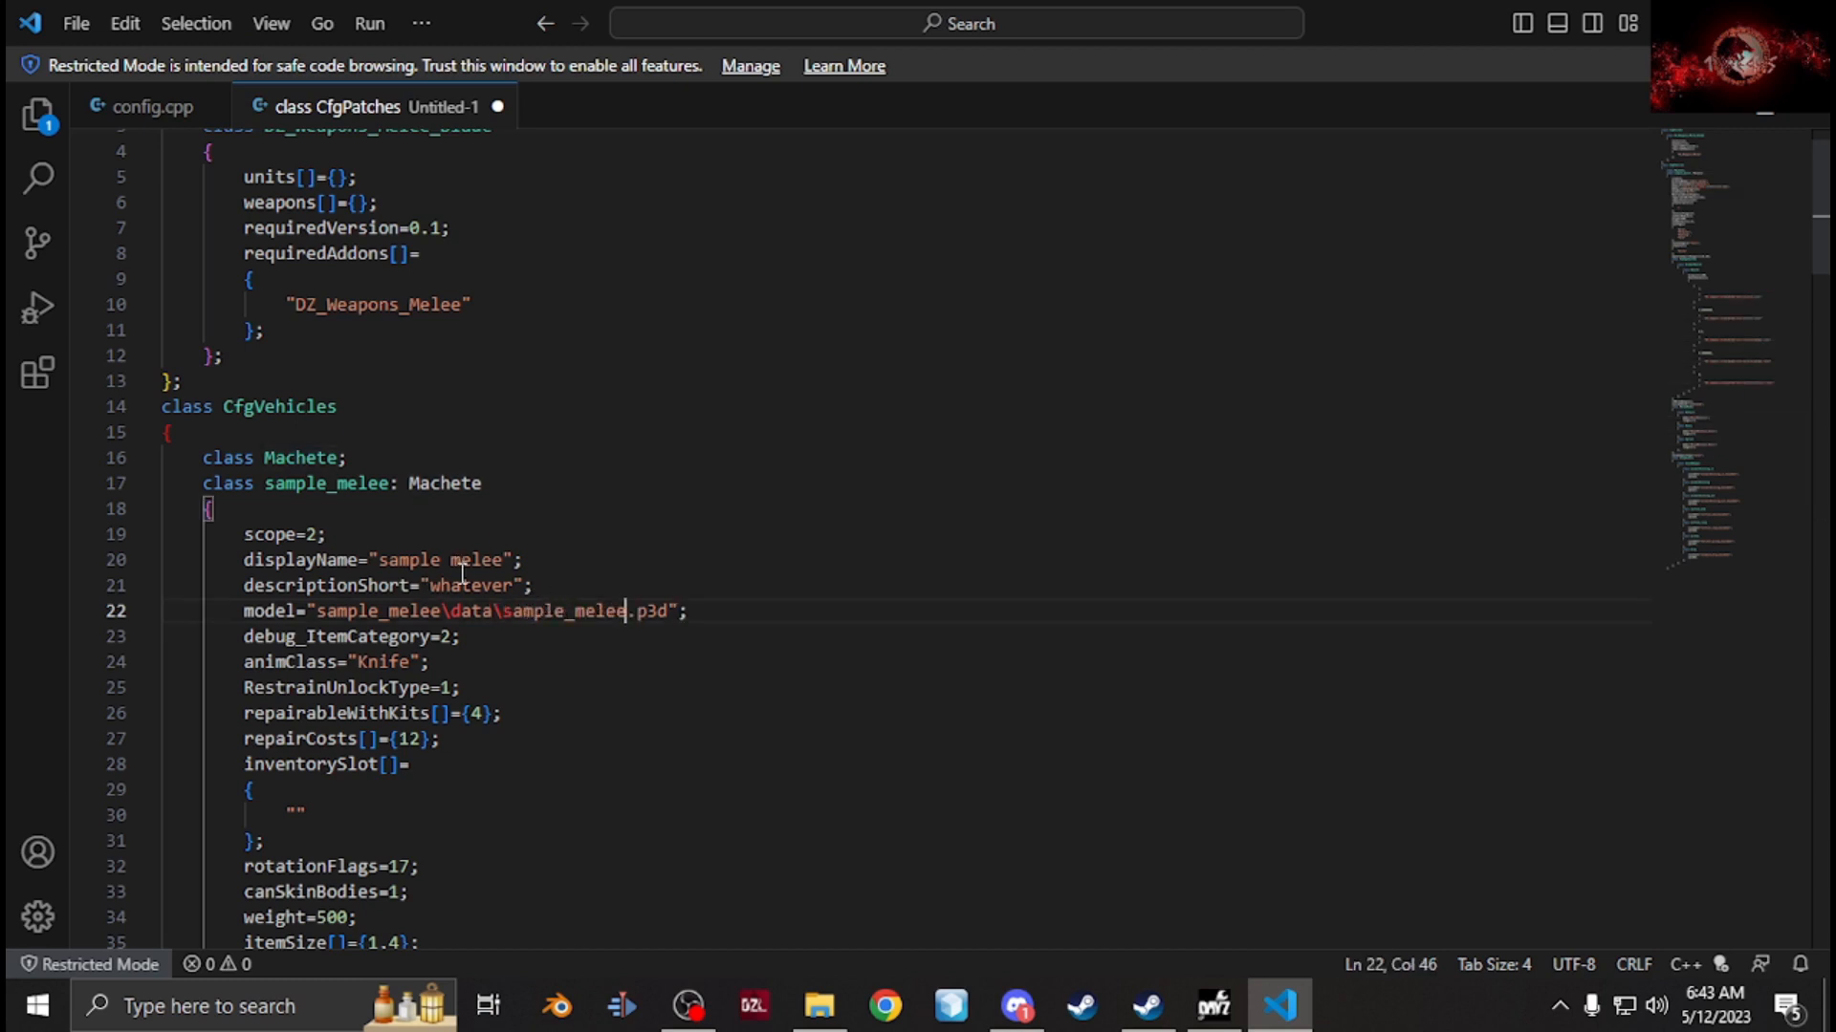
{"action": "scroll", "coordinate": [462, 590], "scroll_direction": "down", "scroll_amount": 1}
{"action": "scroll", "coordinate": [461, 580], "scroll_direction": "down", "scroll_amount": 1}
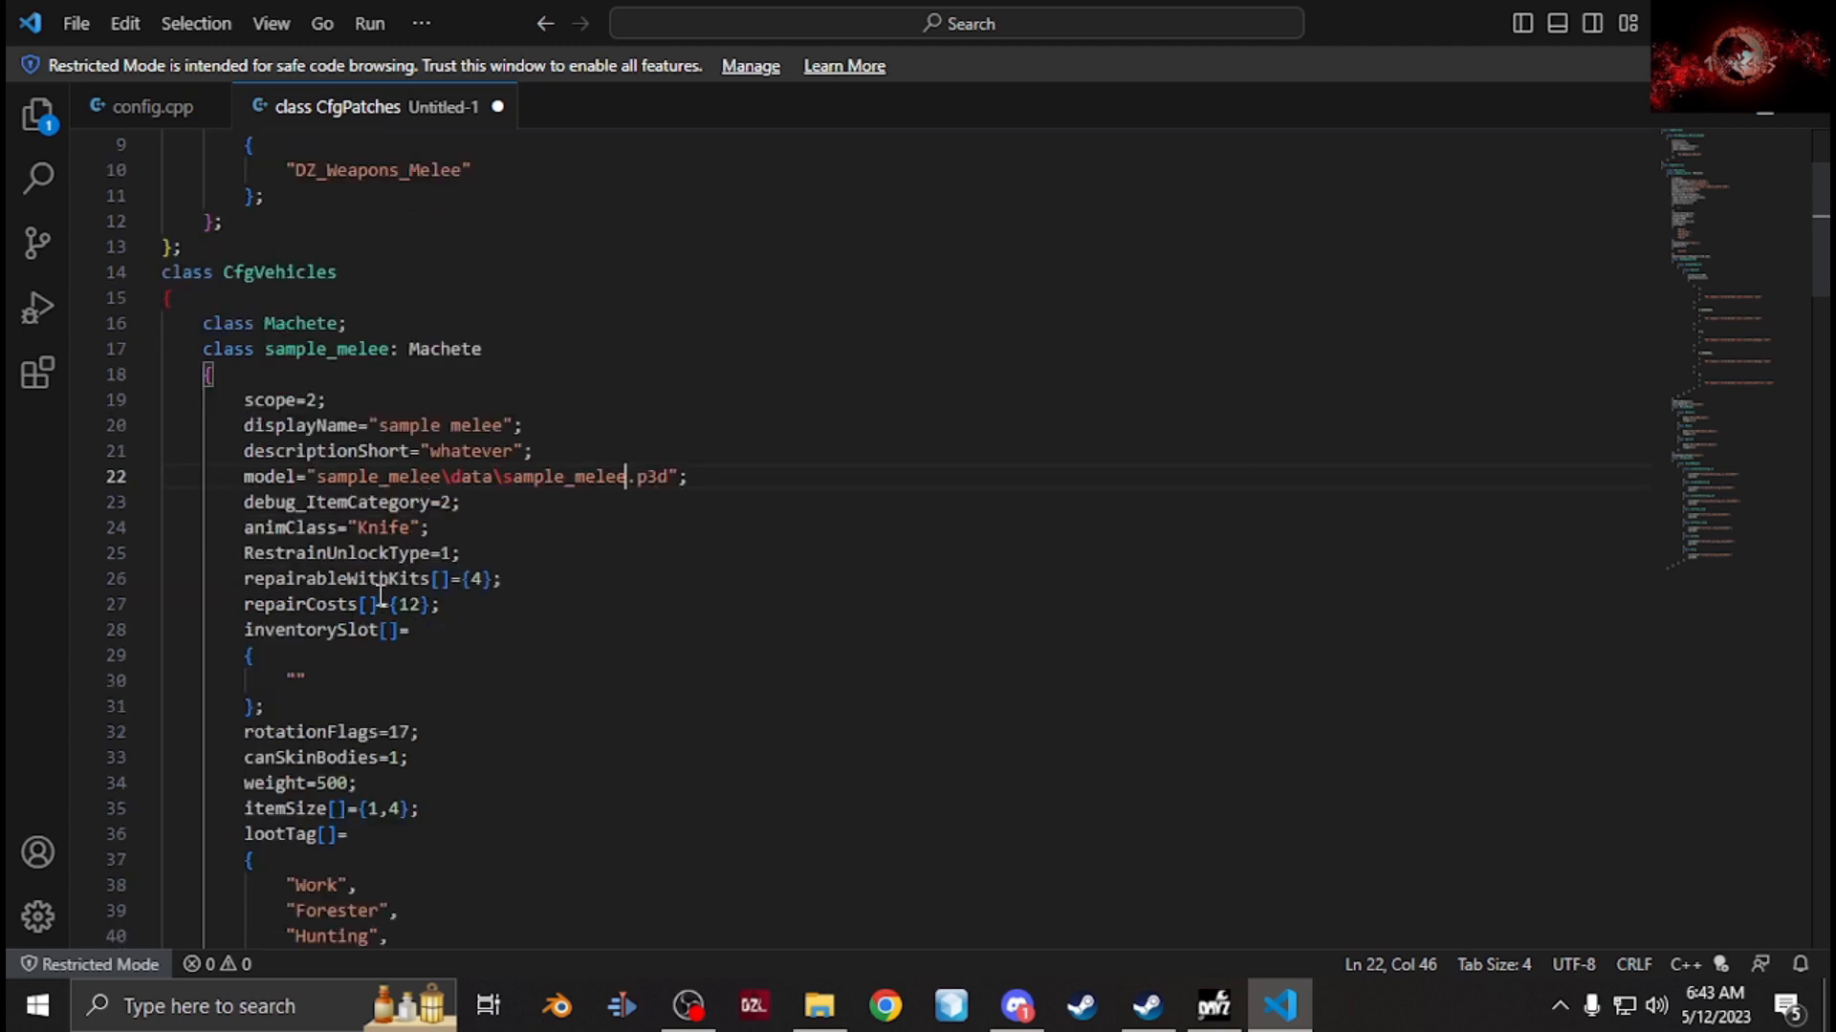
{"action": "scroll", "coordinate": [375, 619], "scroll_direction": "down", "scroll_amount": 1}
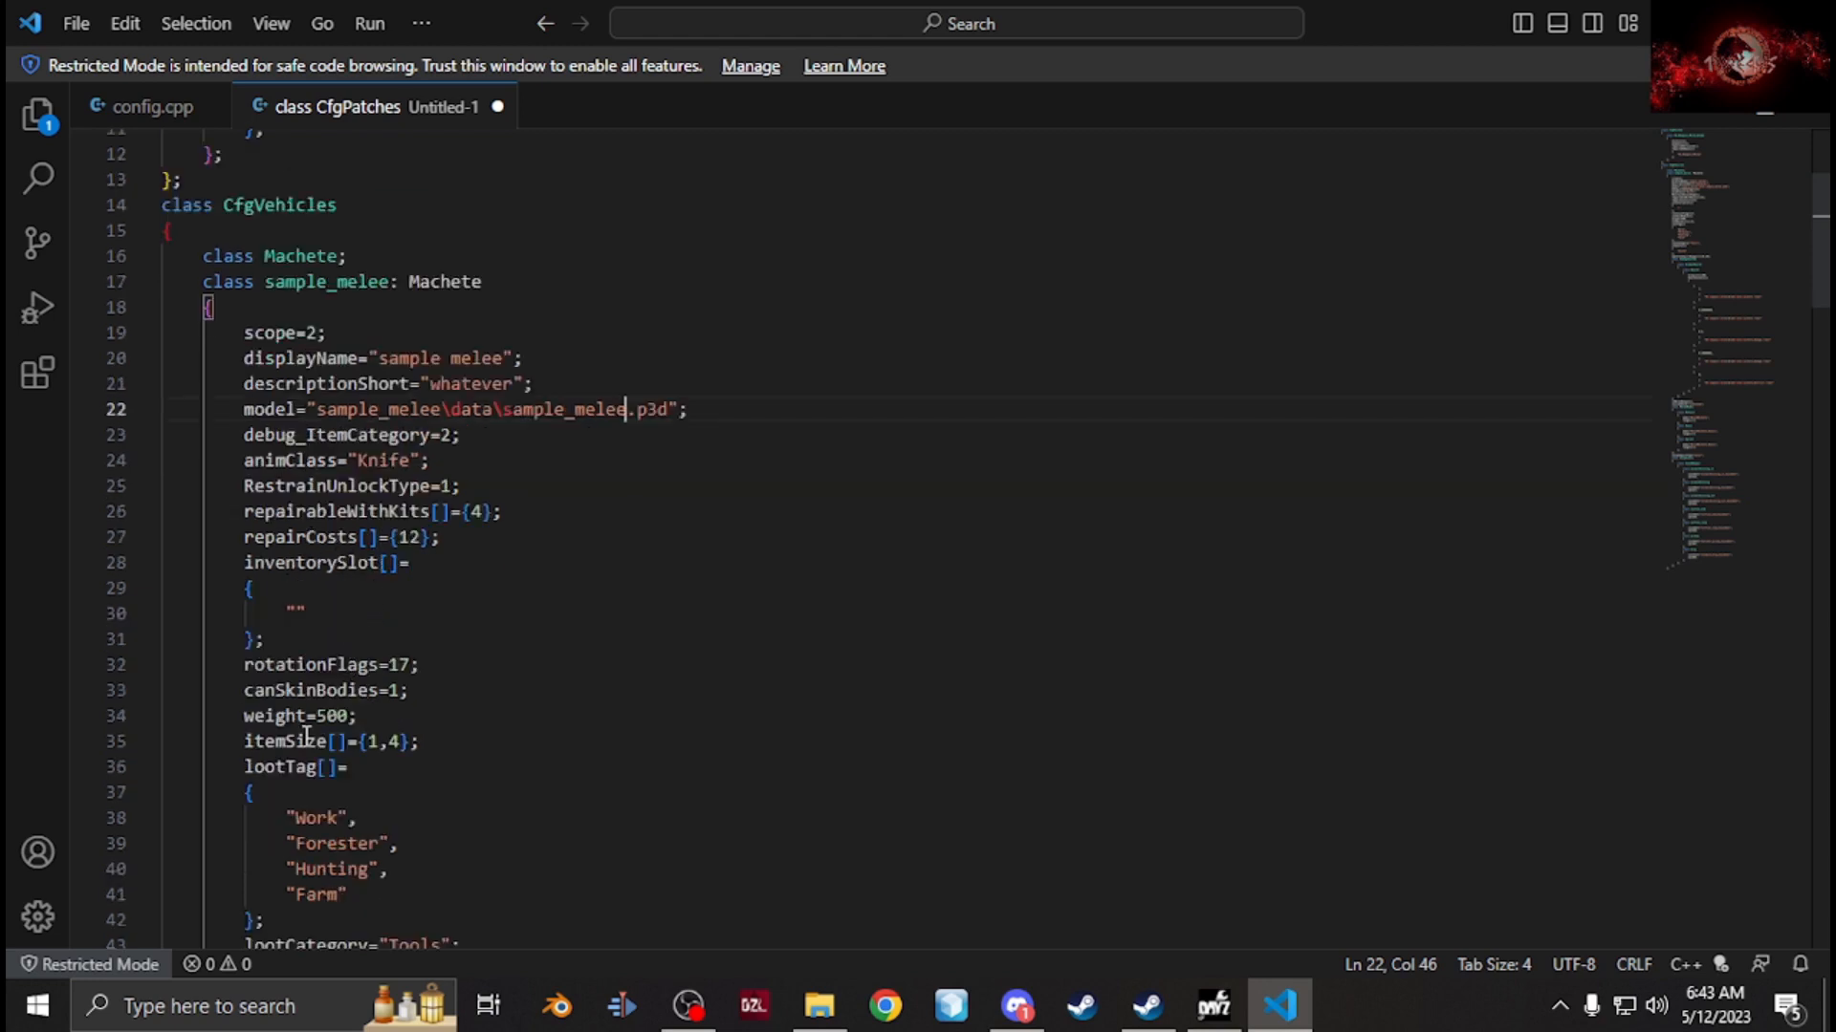
Review the sample_melee class's weight, lootTag, lootCategory and itemInfo entries and its DamageSystem health levels.
{"action": "double_click", "coordinate": [333, 715]}
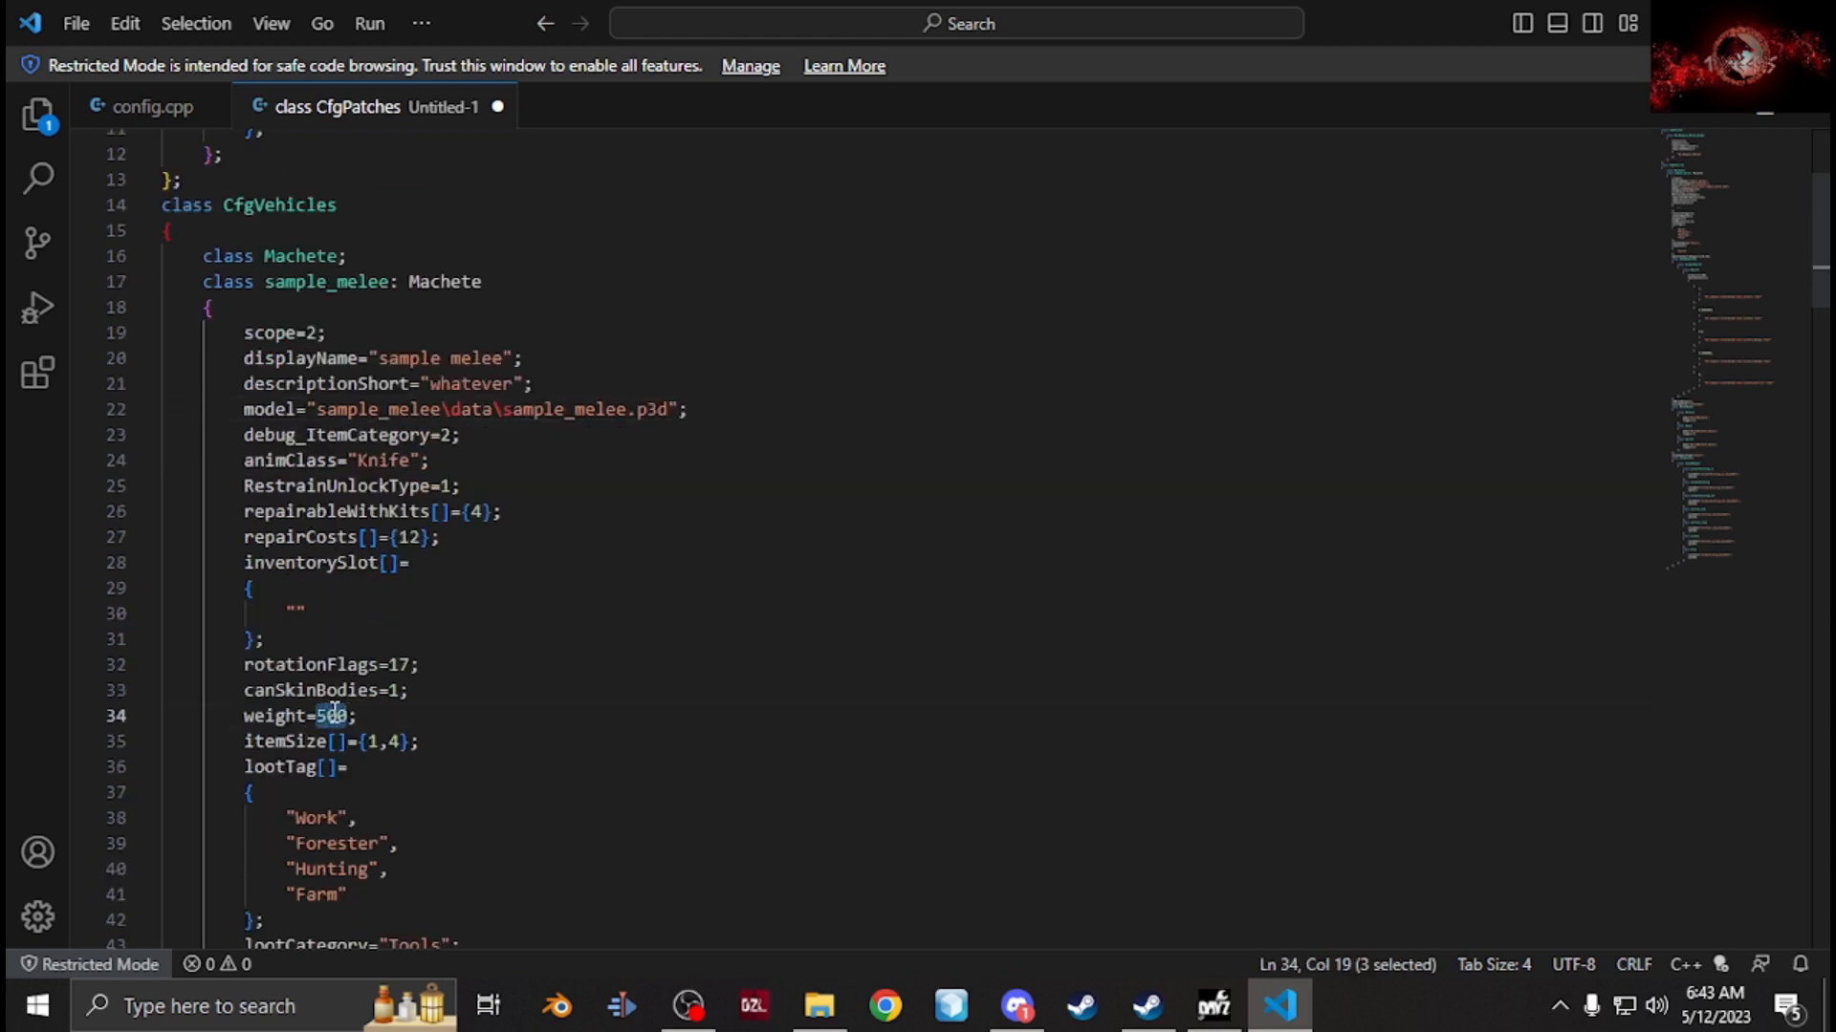
{"action": "scroll", "coordinate": [337, 709], "scroll_direction": "down", "scroll_amount": 1}
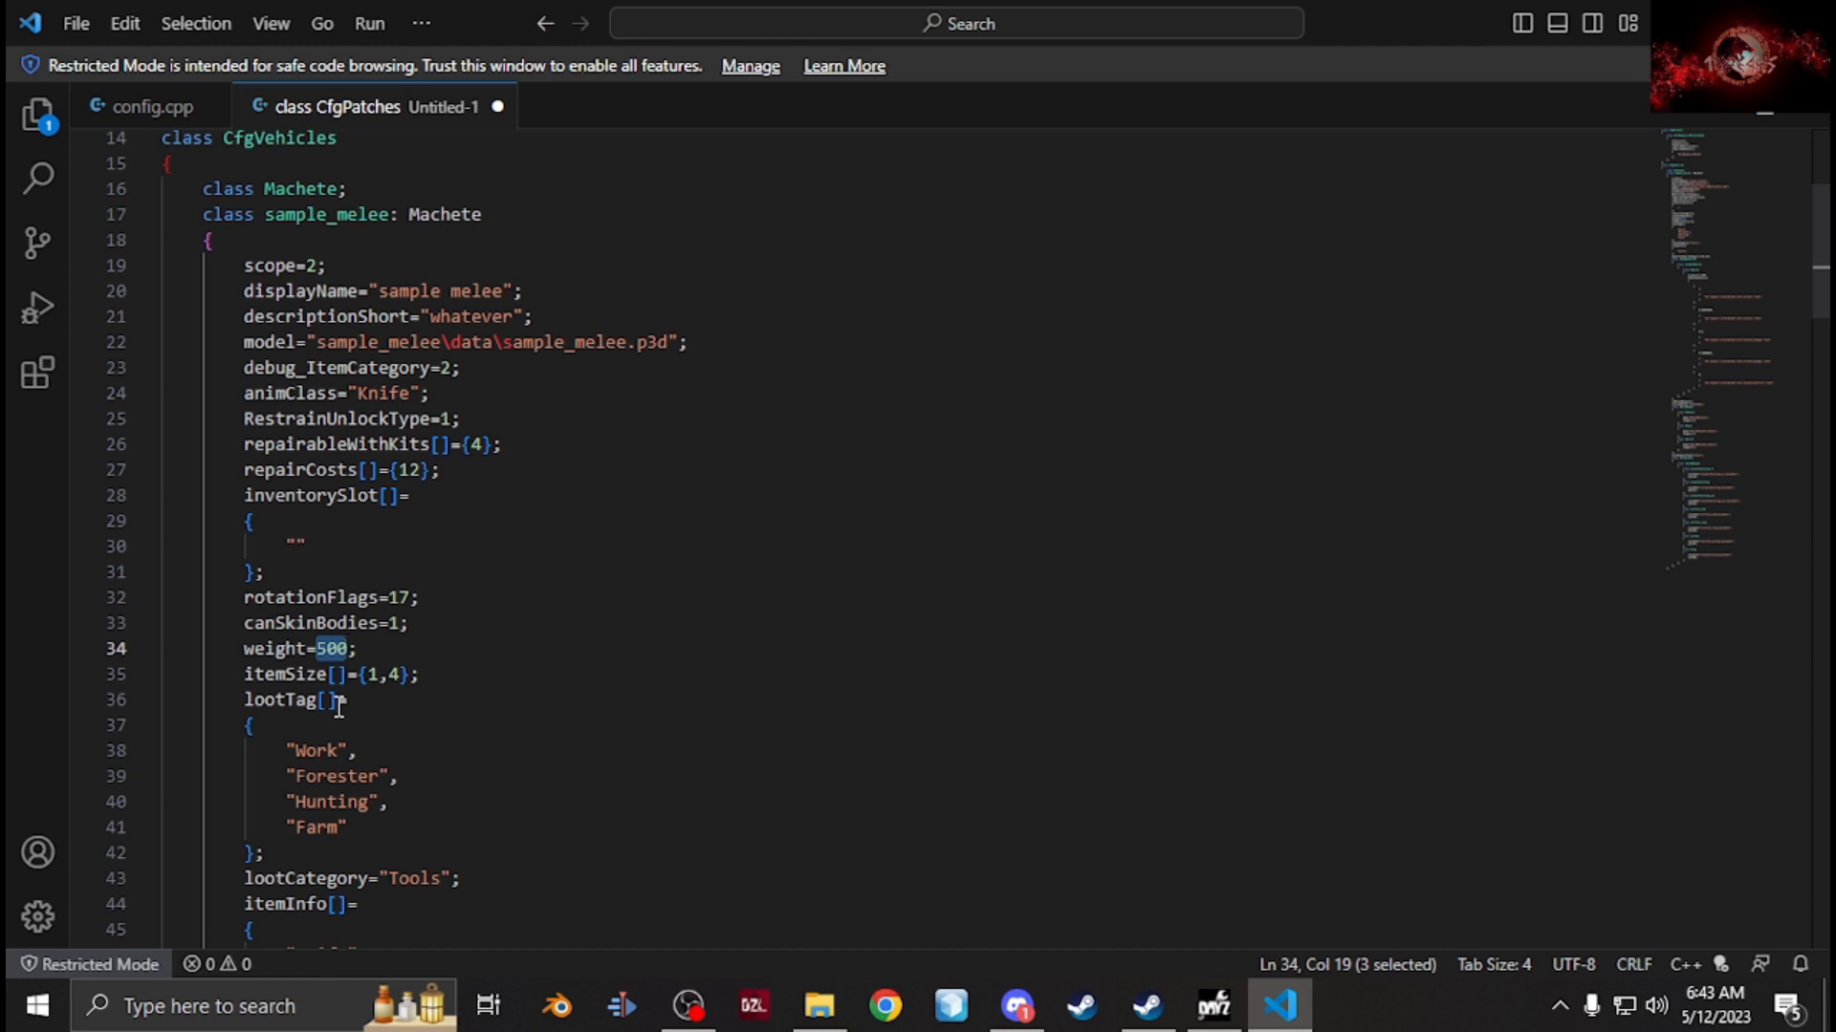
{"action": "scroll", "coordinate": [339, 707], "scroll_direction": "down", "scroll_amount": 1}
{"action": "scroll", "coordinate": [366, 669], "scroll_direction": "down", "scroll_amount": 1}
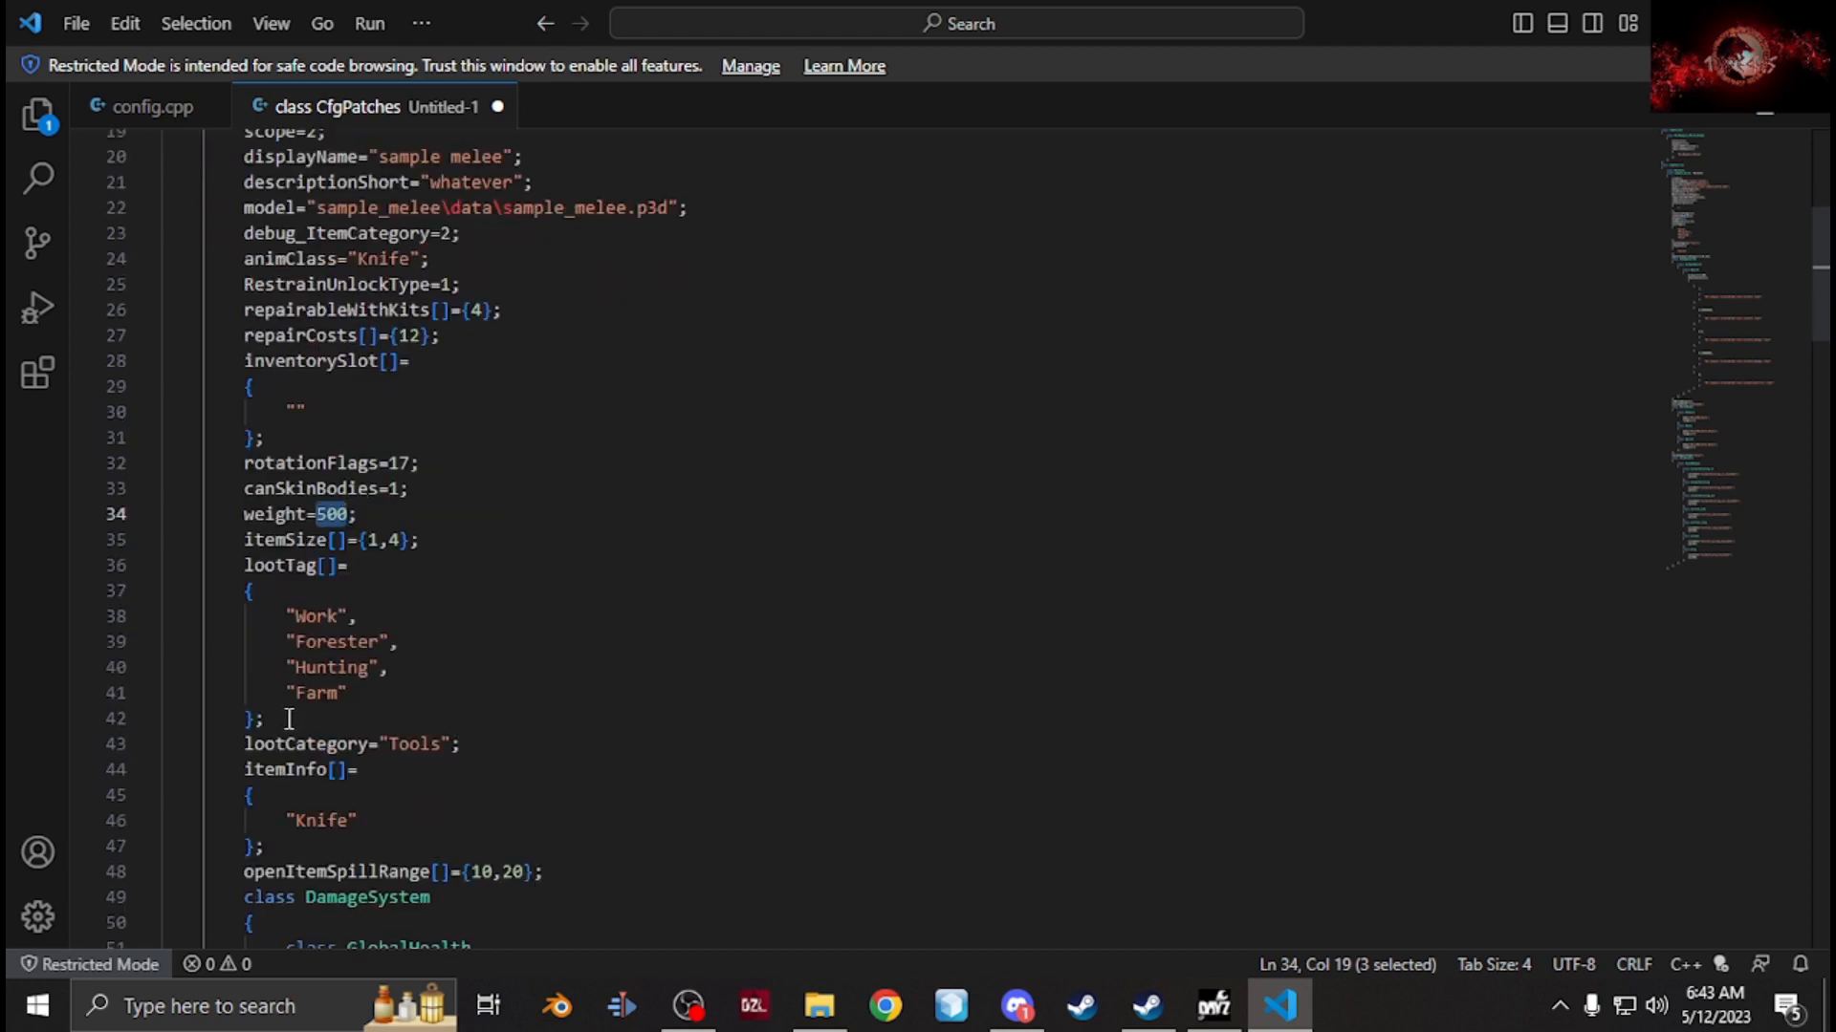
{"action": "left_click_drag", "start_coordinate": [274, 717], "coordinate": [451, 690]}
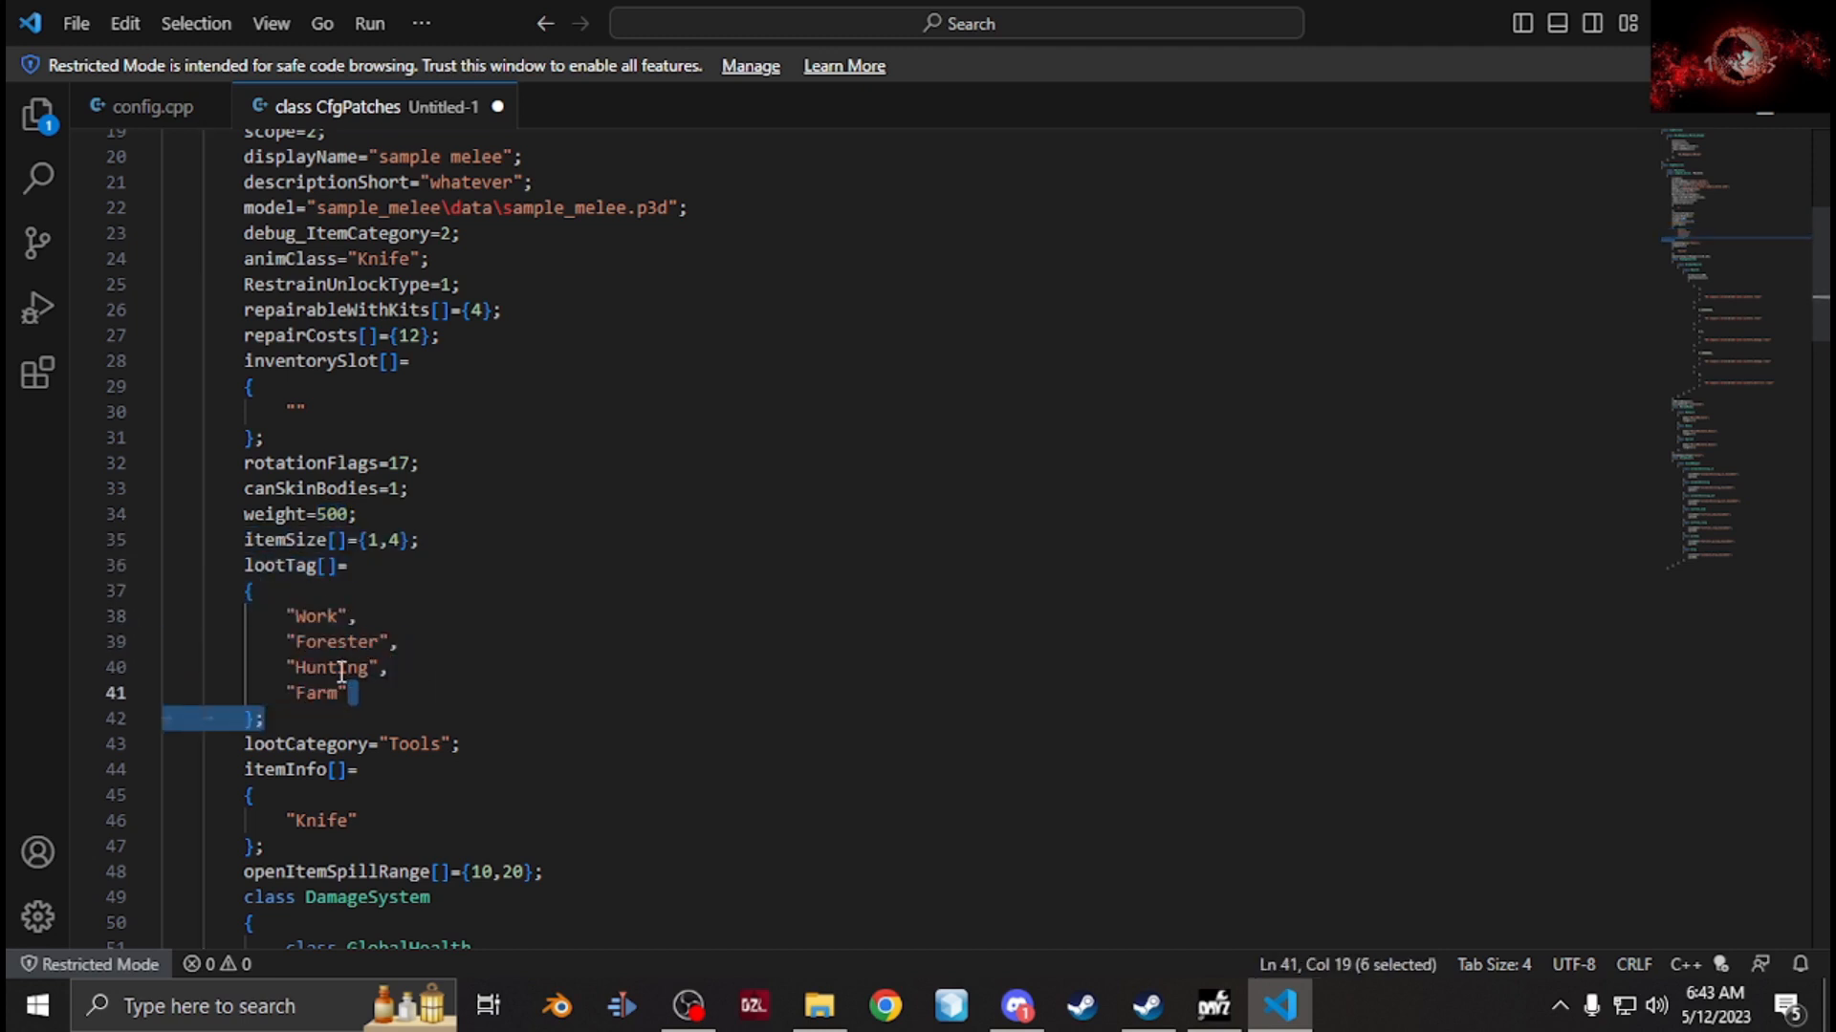
{"action": "left_click", "coordinate": [356, 713]}
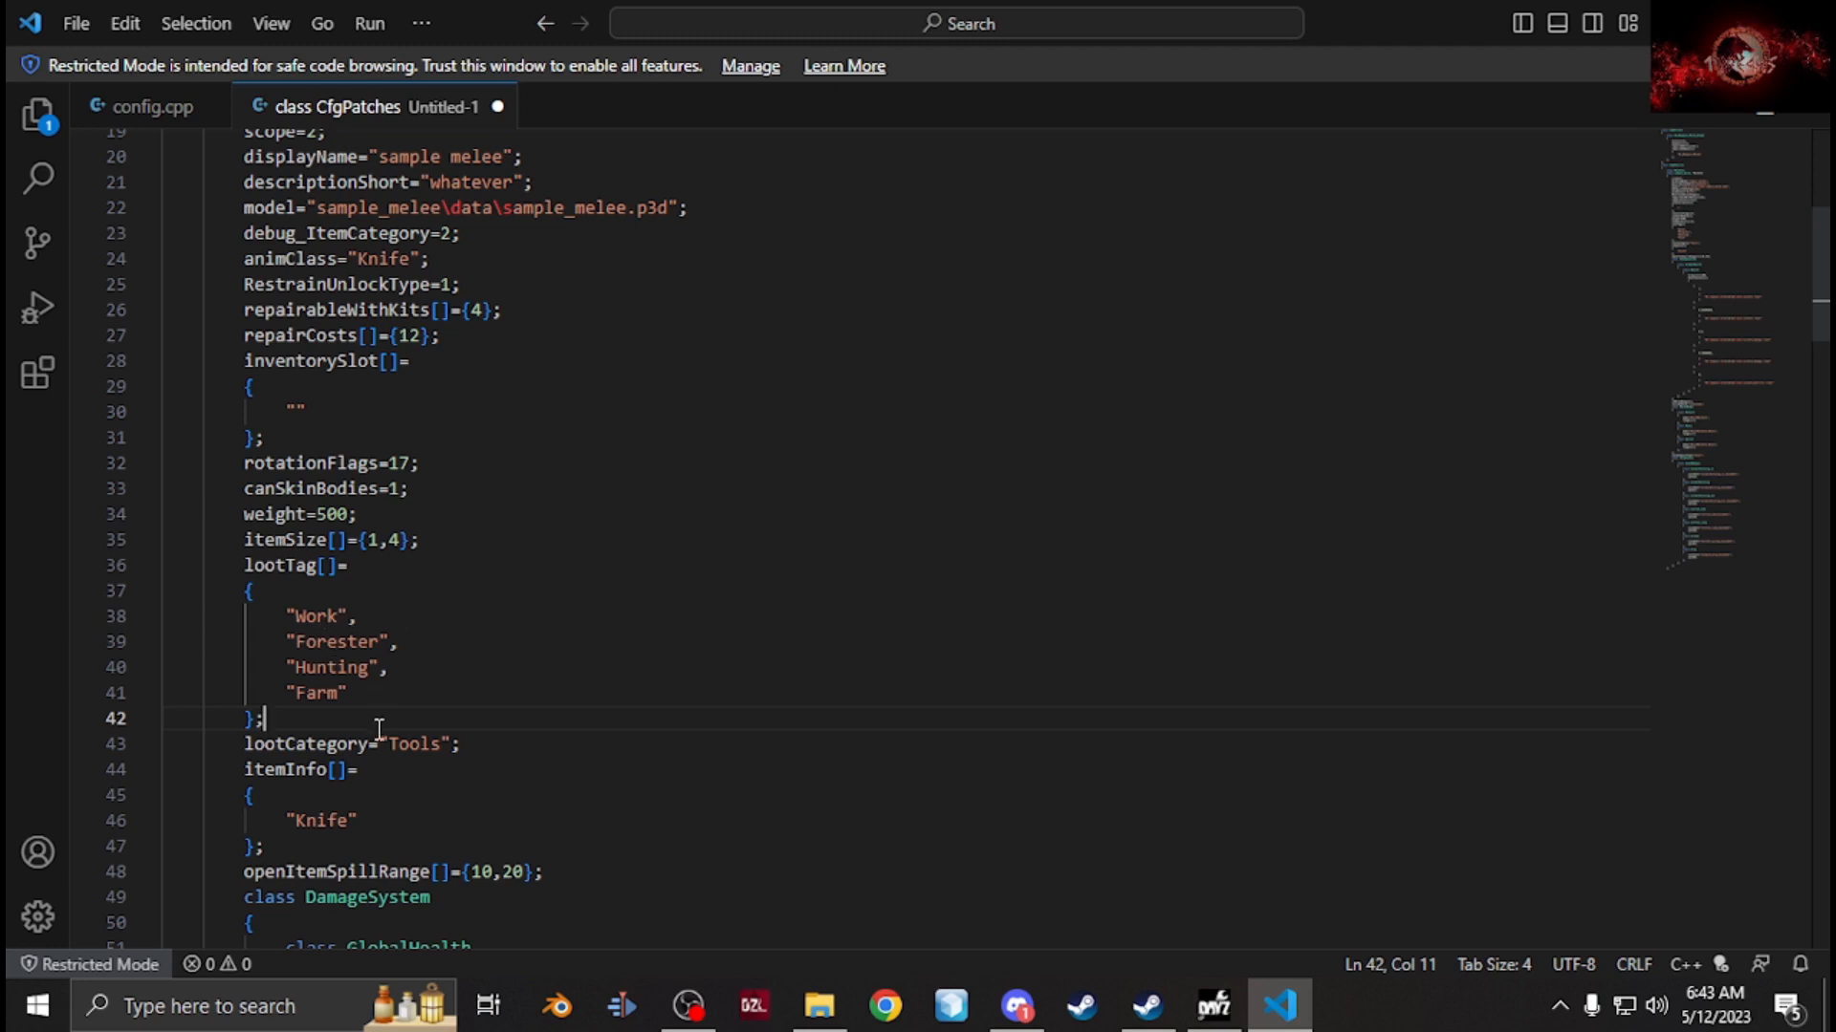
{"action": "scroll", "coordinate": [401, 700], "scroll_direction": "down", "scroll_amount": 1}
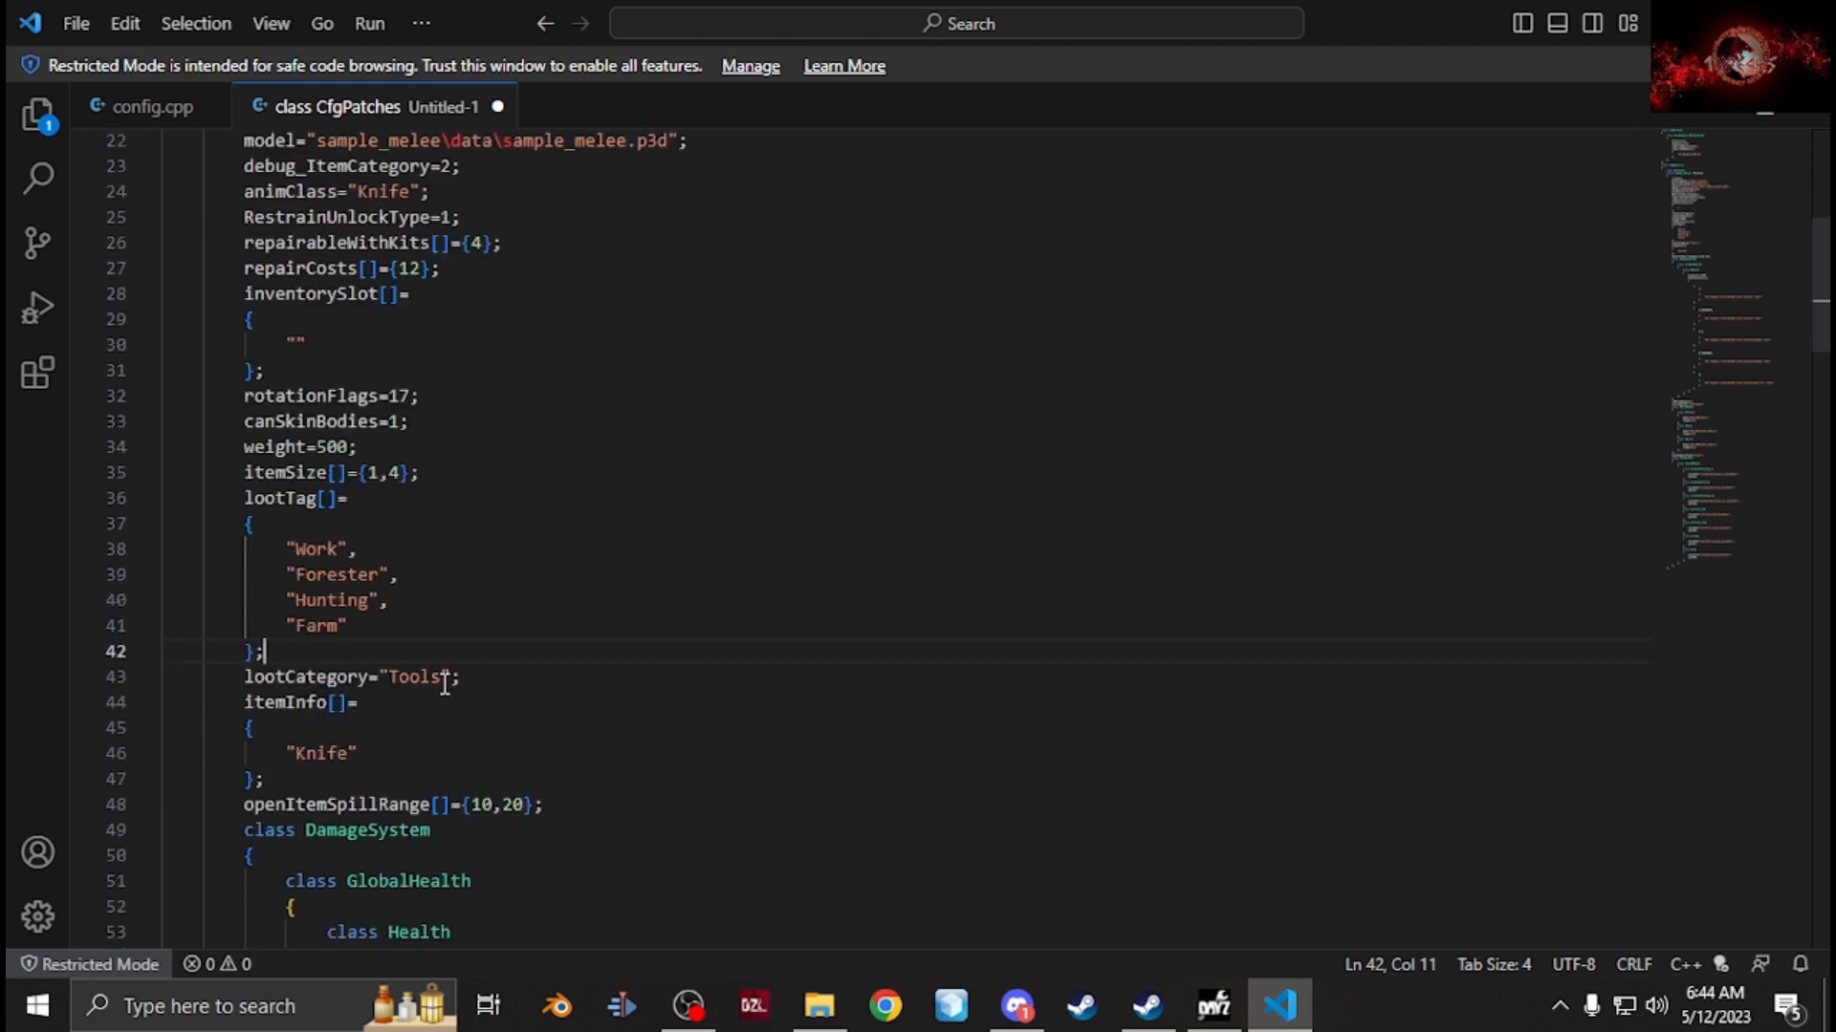
{"action": "double_click", "coordinate": [409, 677]}
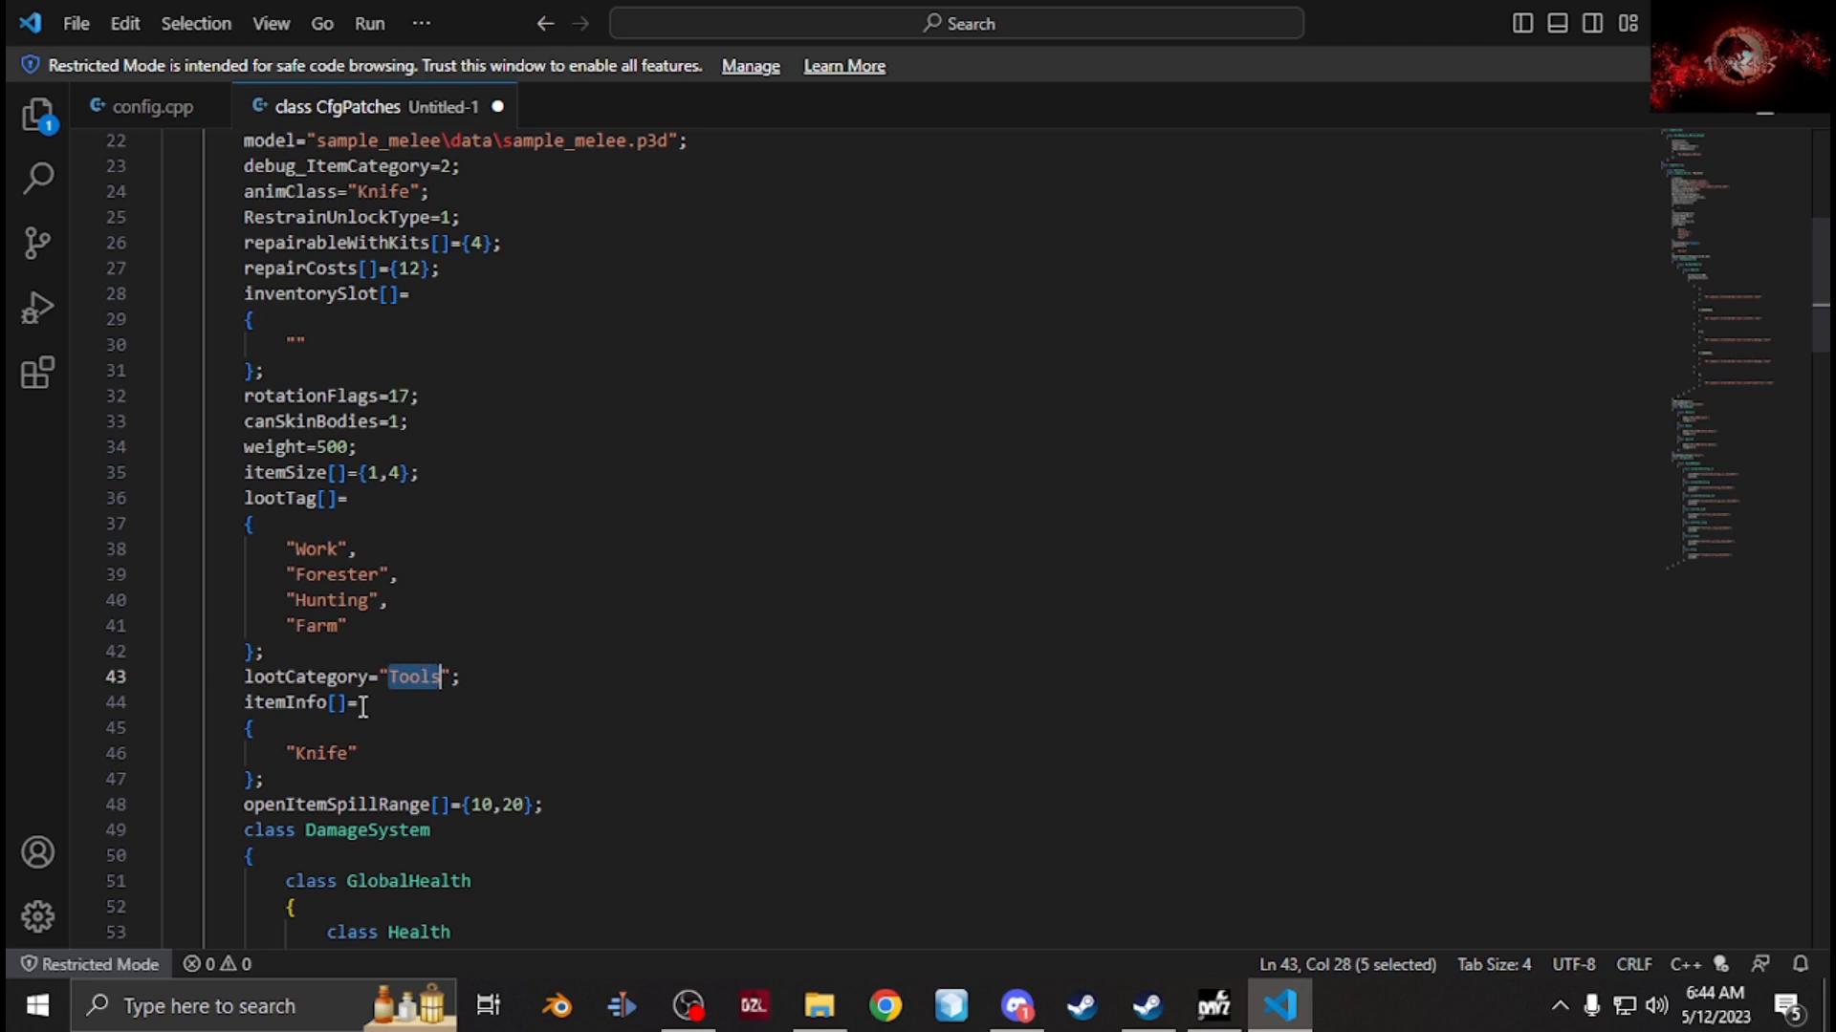
{"action": "scroll", "coordinate": [378, 713], "scroll_direction": "down", "scroll_amount": 1}
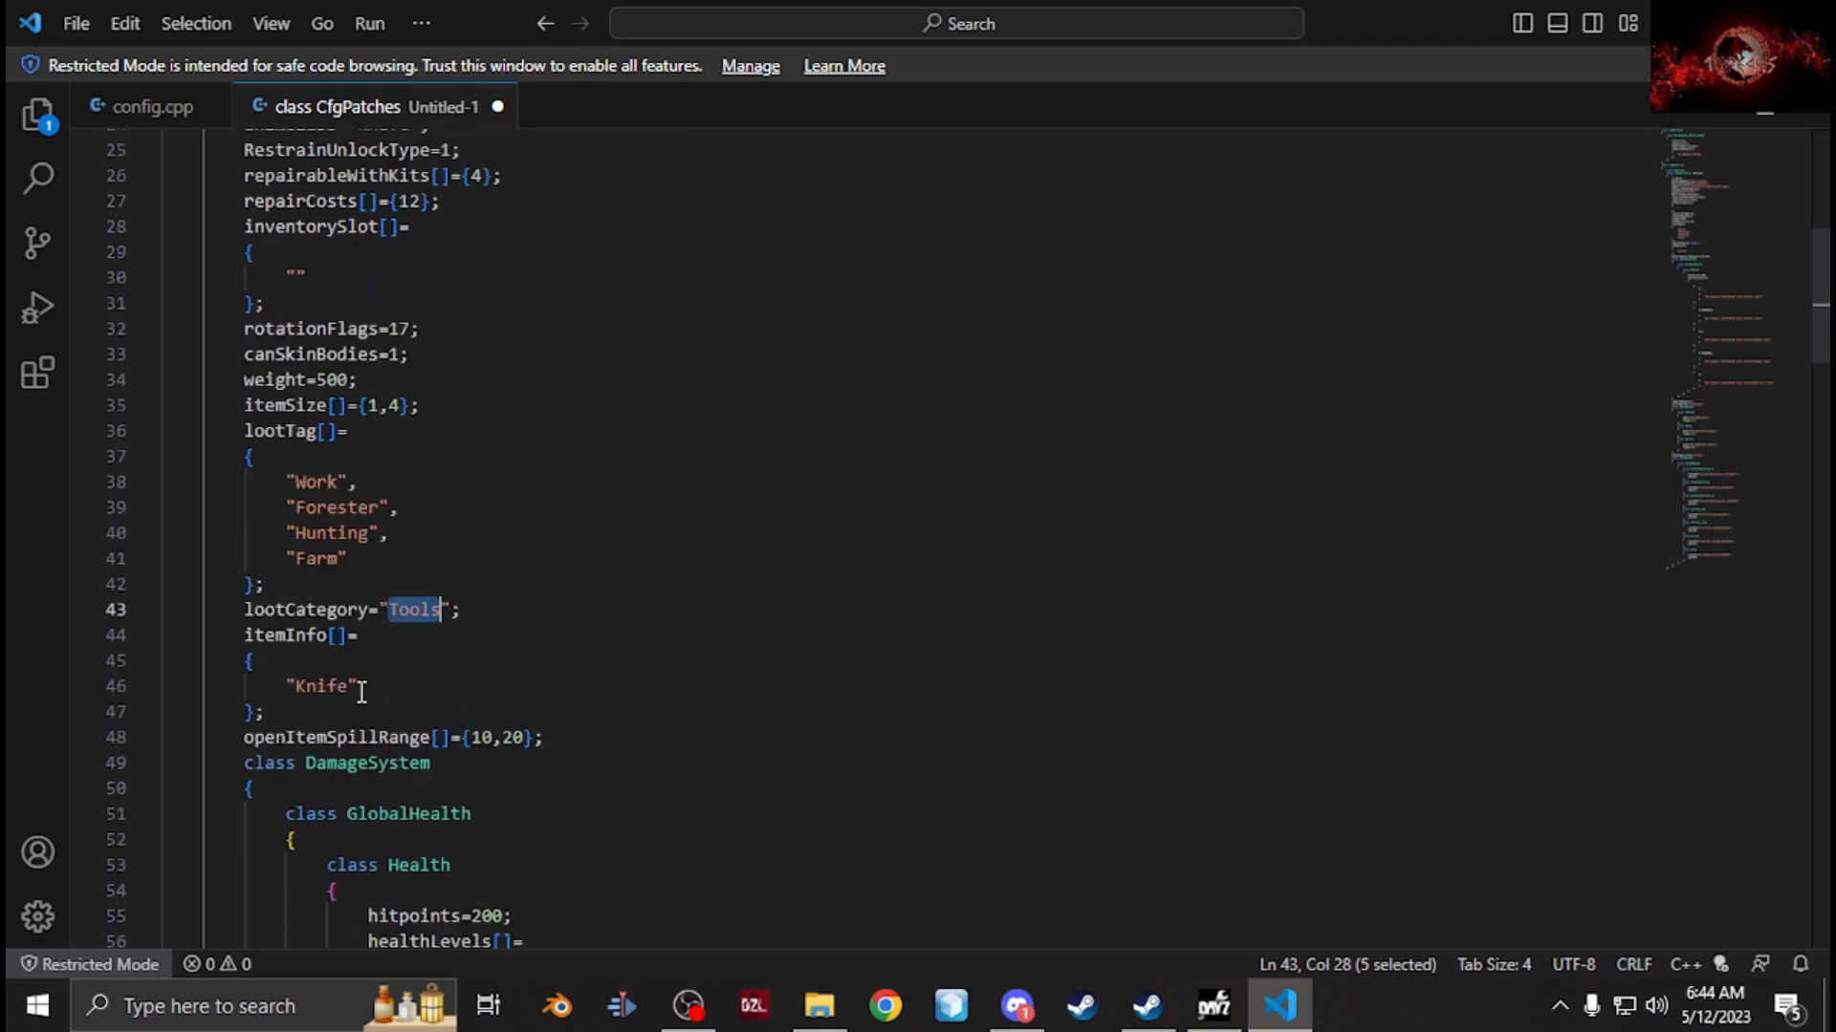
{"action": "scroll", "coordinate": [361, 690], "scroll_direction": "down", "scroll_amount": 3}
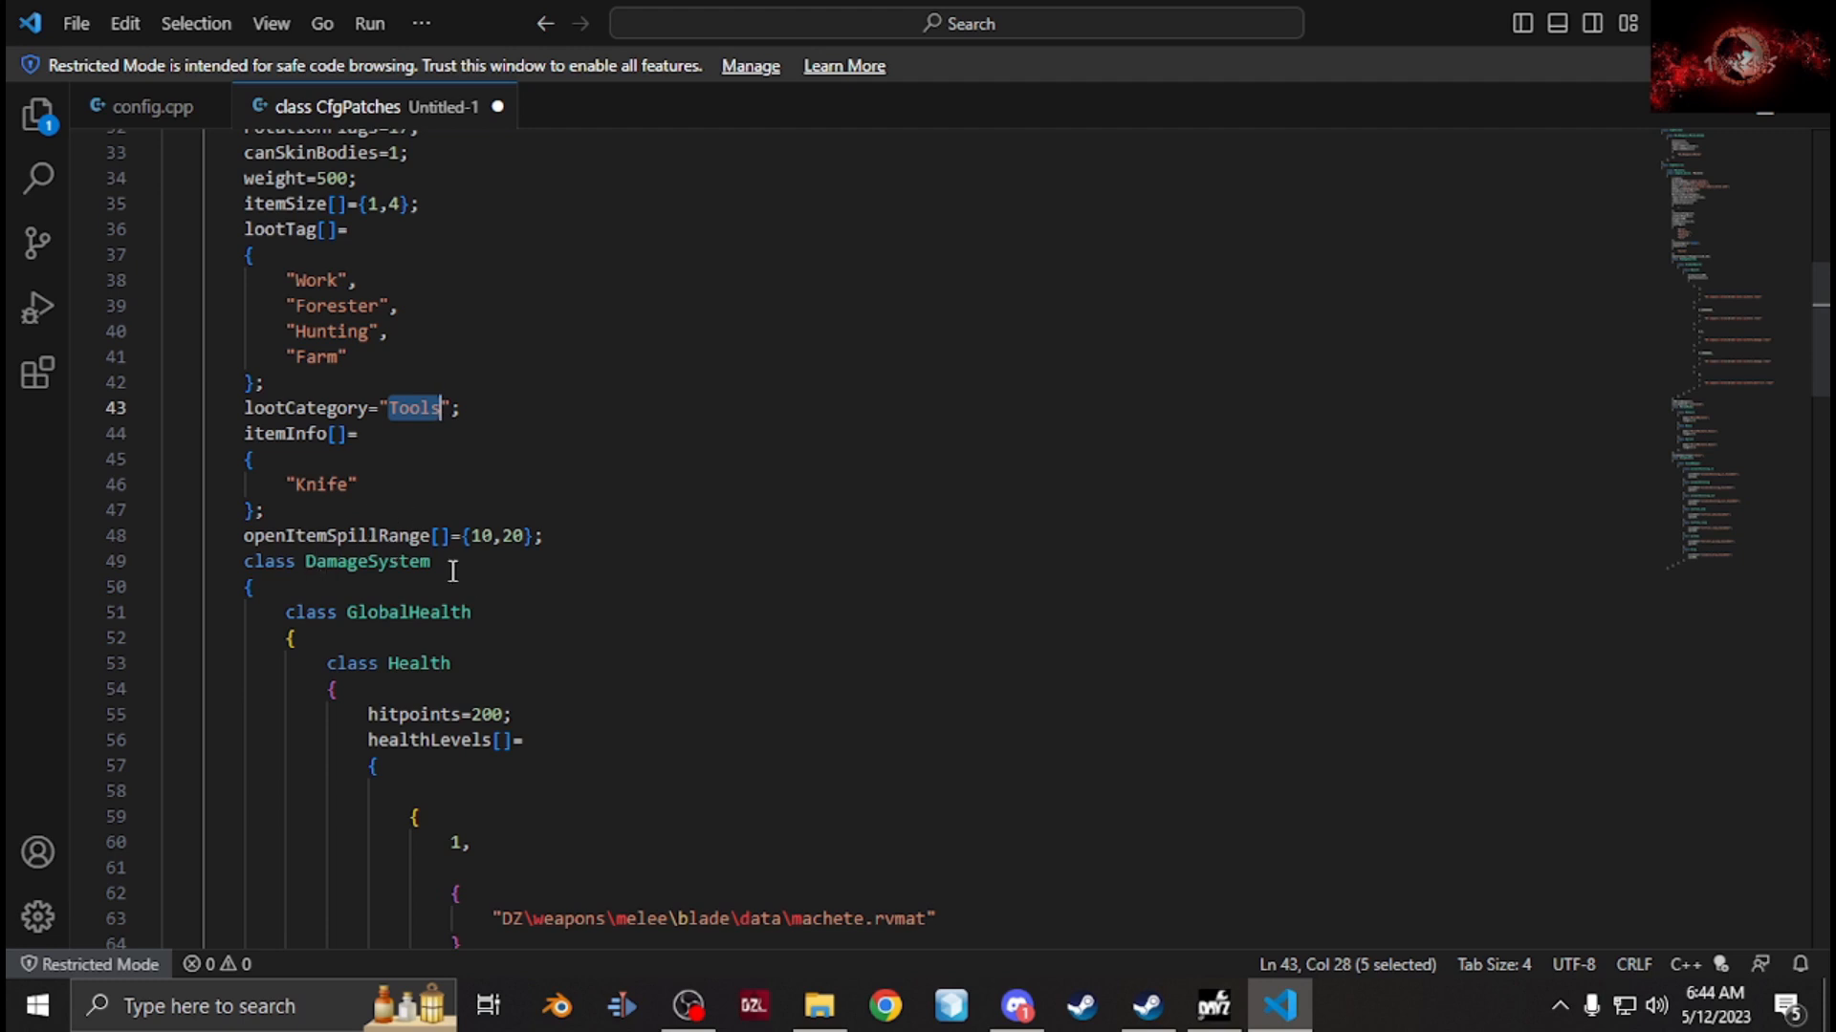
{"action": "scroll", "coordinate": [454, 571], "scroll_direction": "down", "scroll_amount": 5}
{"action": "scroll", "coordinate": [434, 484], "scroll_direction": "down", "scroll_amount": 5}
{"action": "scroll", "coordinate": [434, 485], "scroll_direction": "up", "scroll_amount": 7}
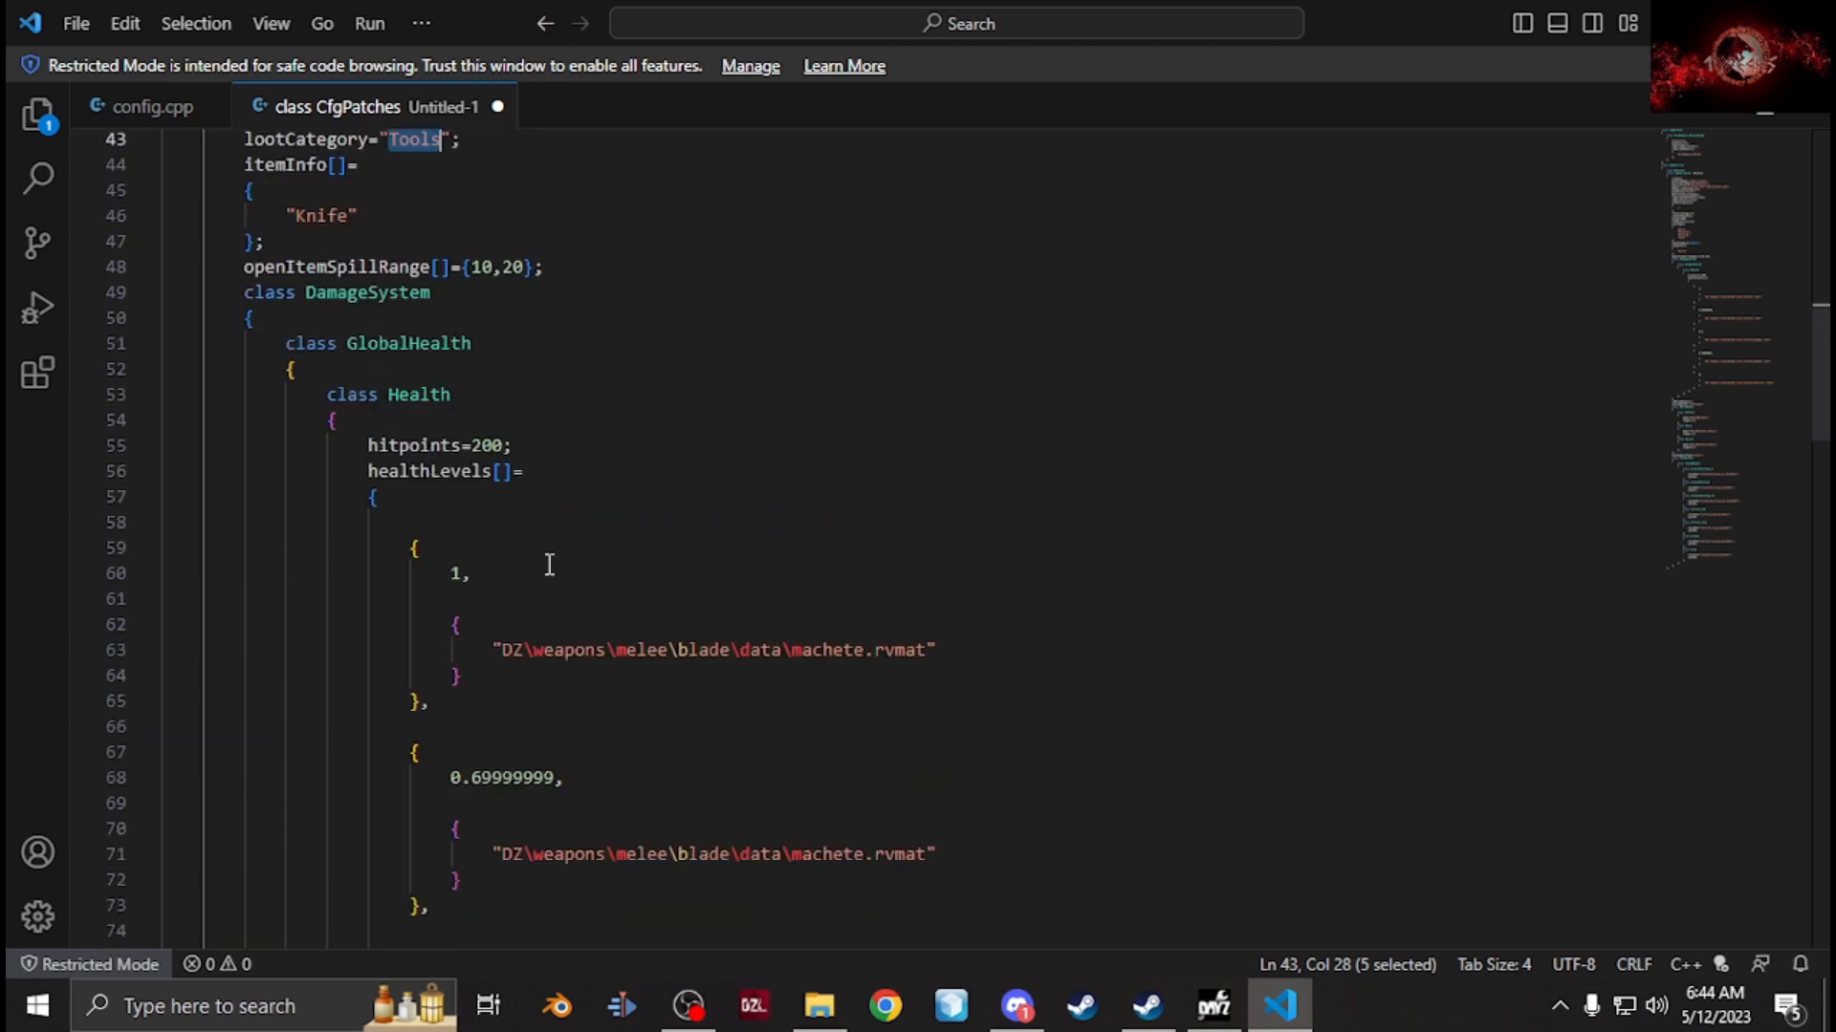
Copy the sample_melee\data folder path from File Explorer and substitute it for the folder part of health level 1's rvmat path.
{"action": "left_click", "coordinate": [819, 1006]}
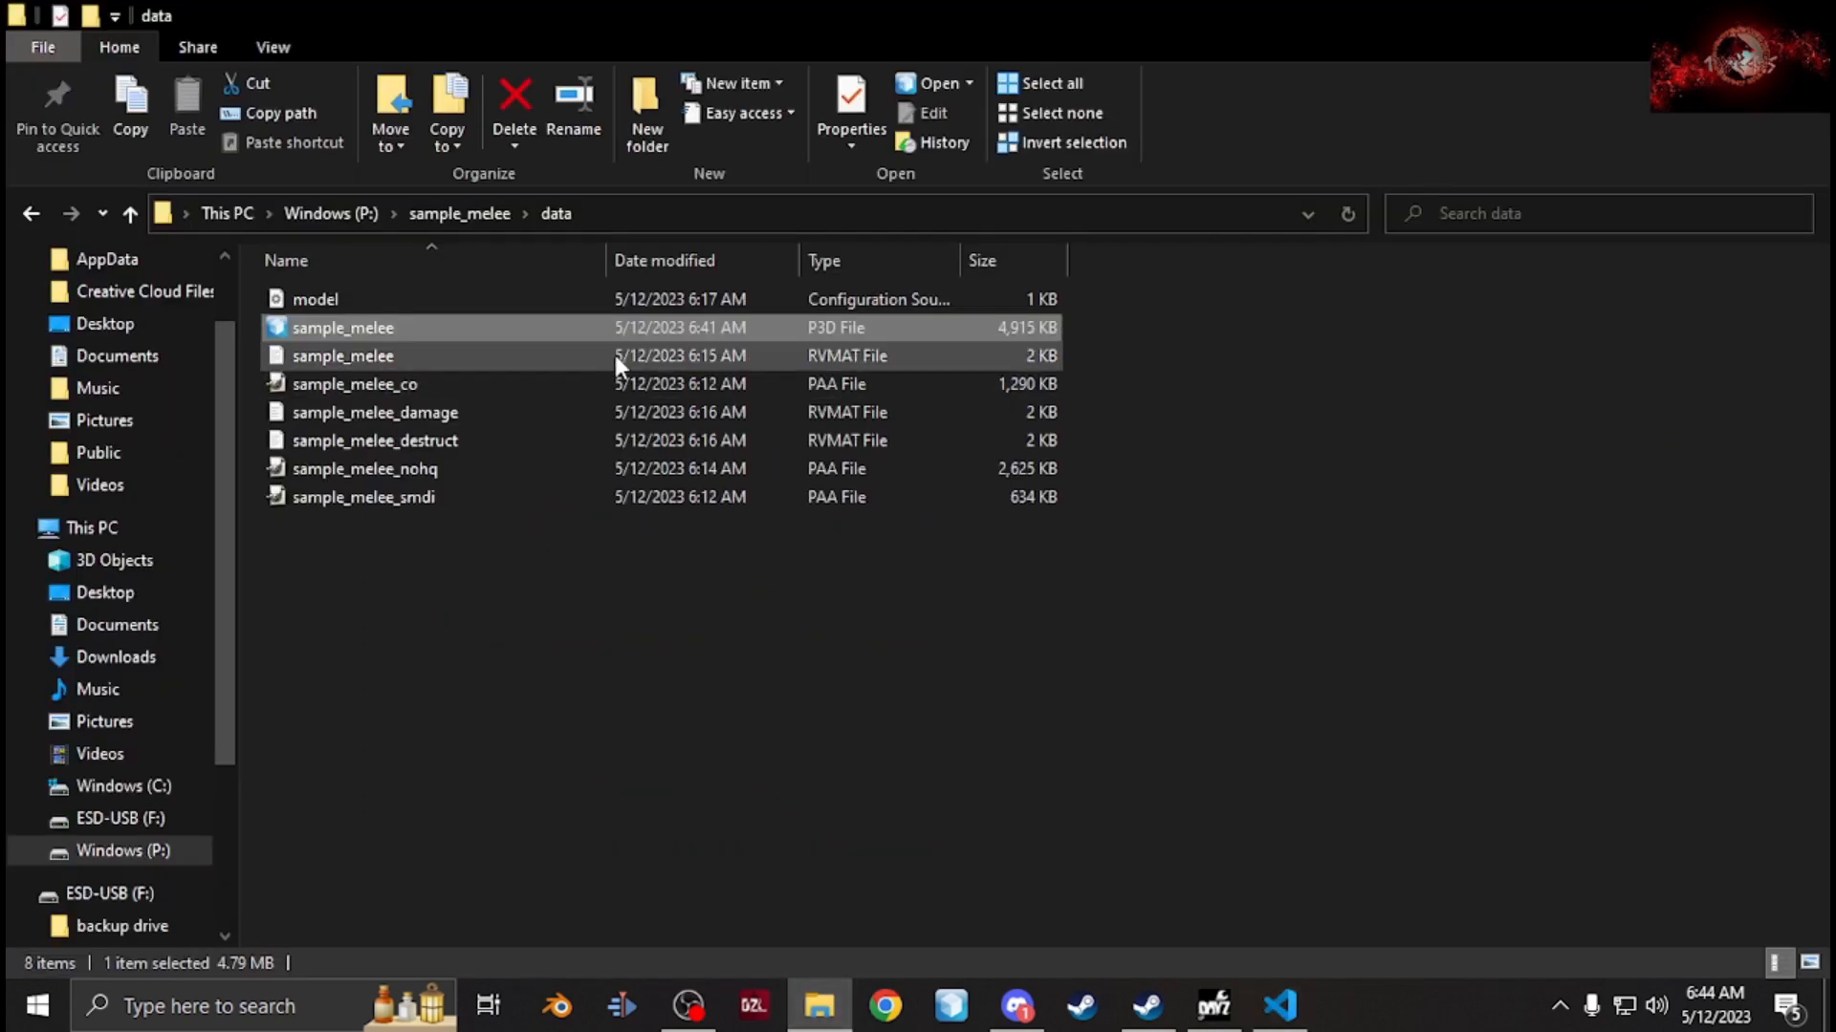
{"action": "left_click", "coordinate": [470, 214]}
{"action": "key", "text": "ctrl+c"}
{"action": "left_click_drag", "start_coordinate": [387, 221], "coordinate": [211, 211]}
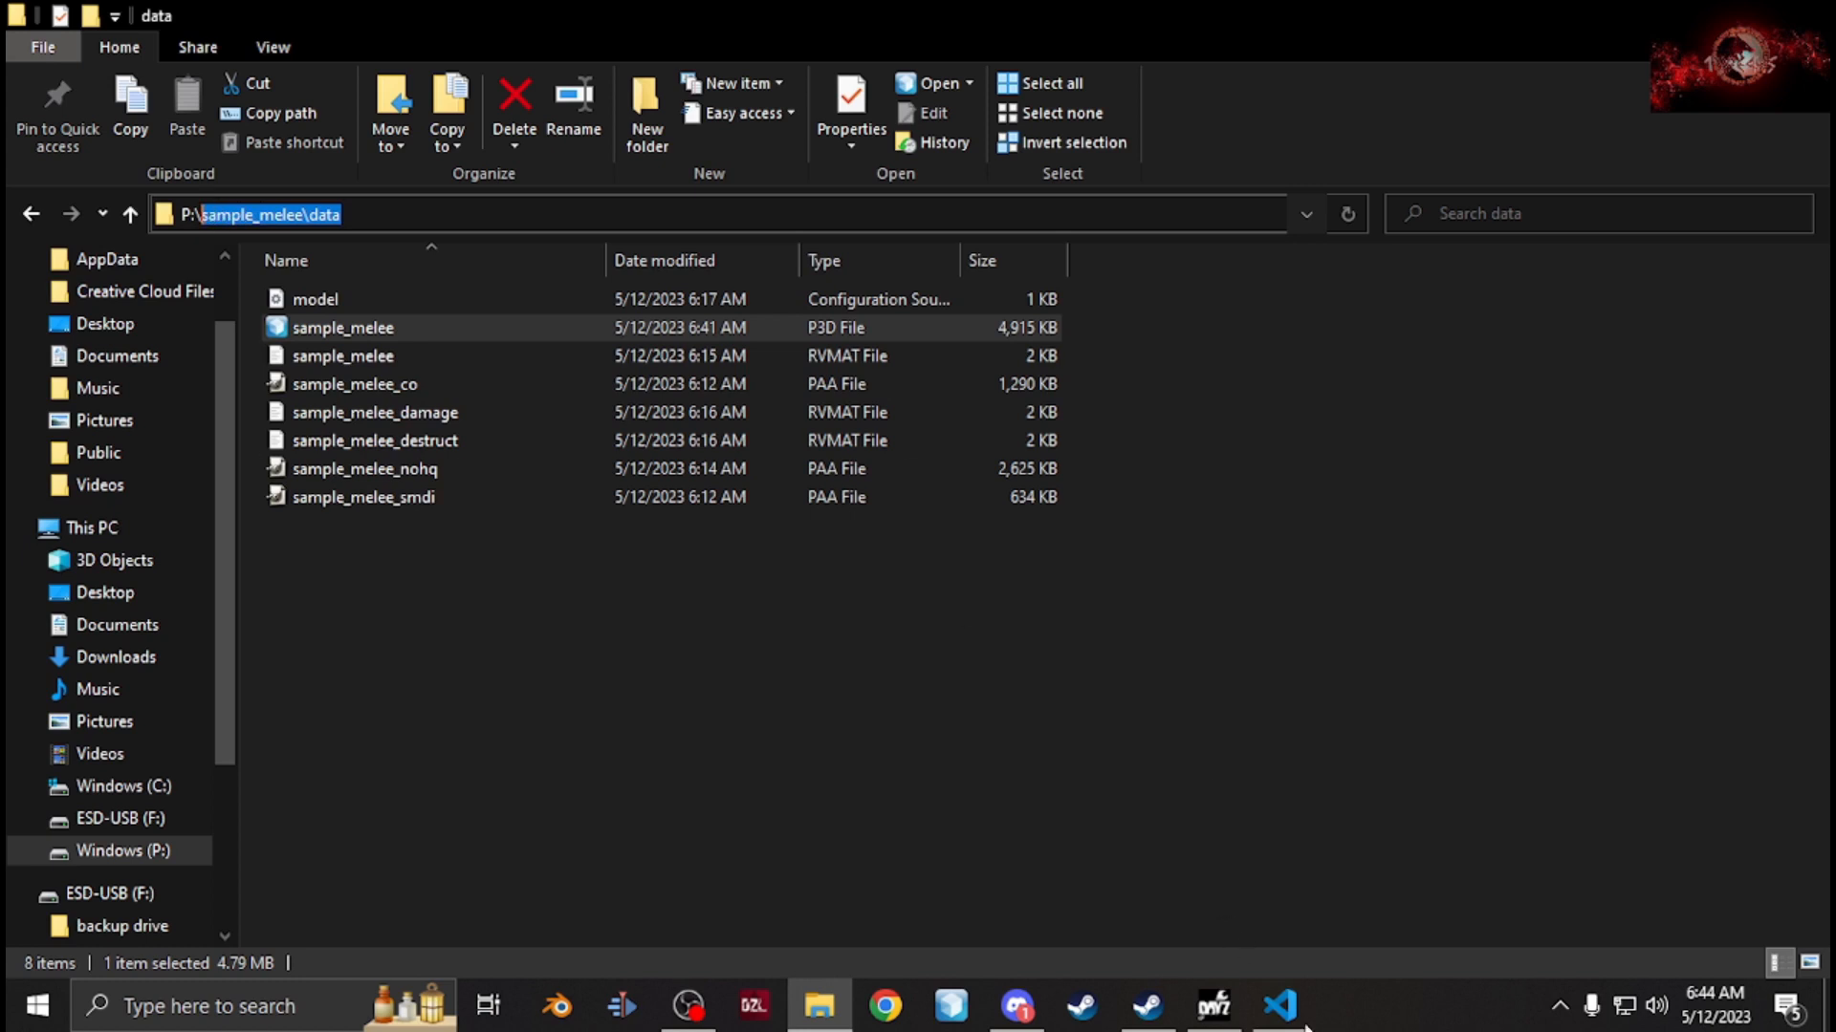
{"action": "left_click", "coordinate": [1281, 1006]}
{"action": "left_click_drag", "start_coordinate": [782, 650], "coordinate": [500, 650]}
{"action": "key", "text": "ctrl+v"}
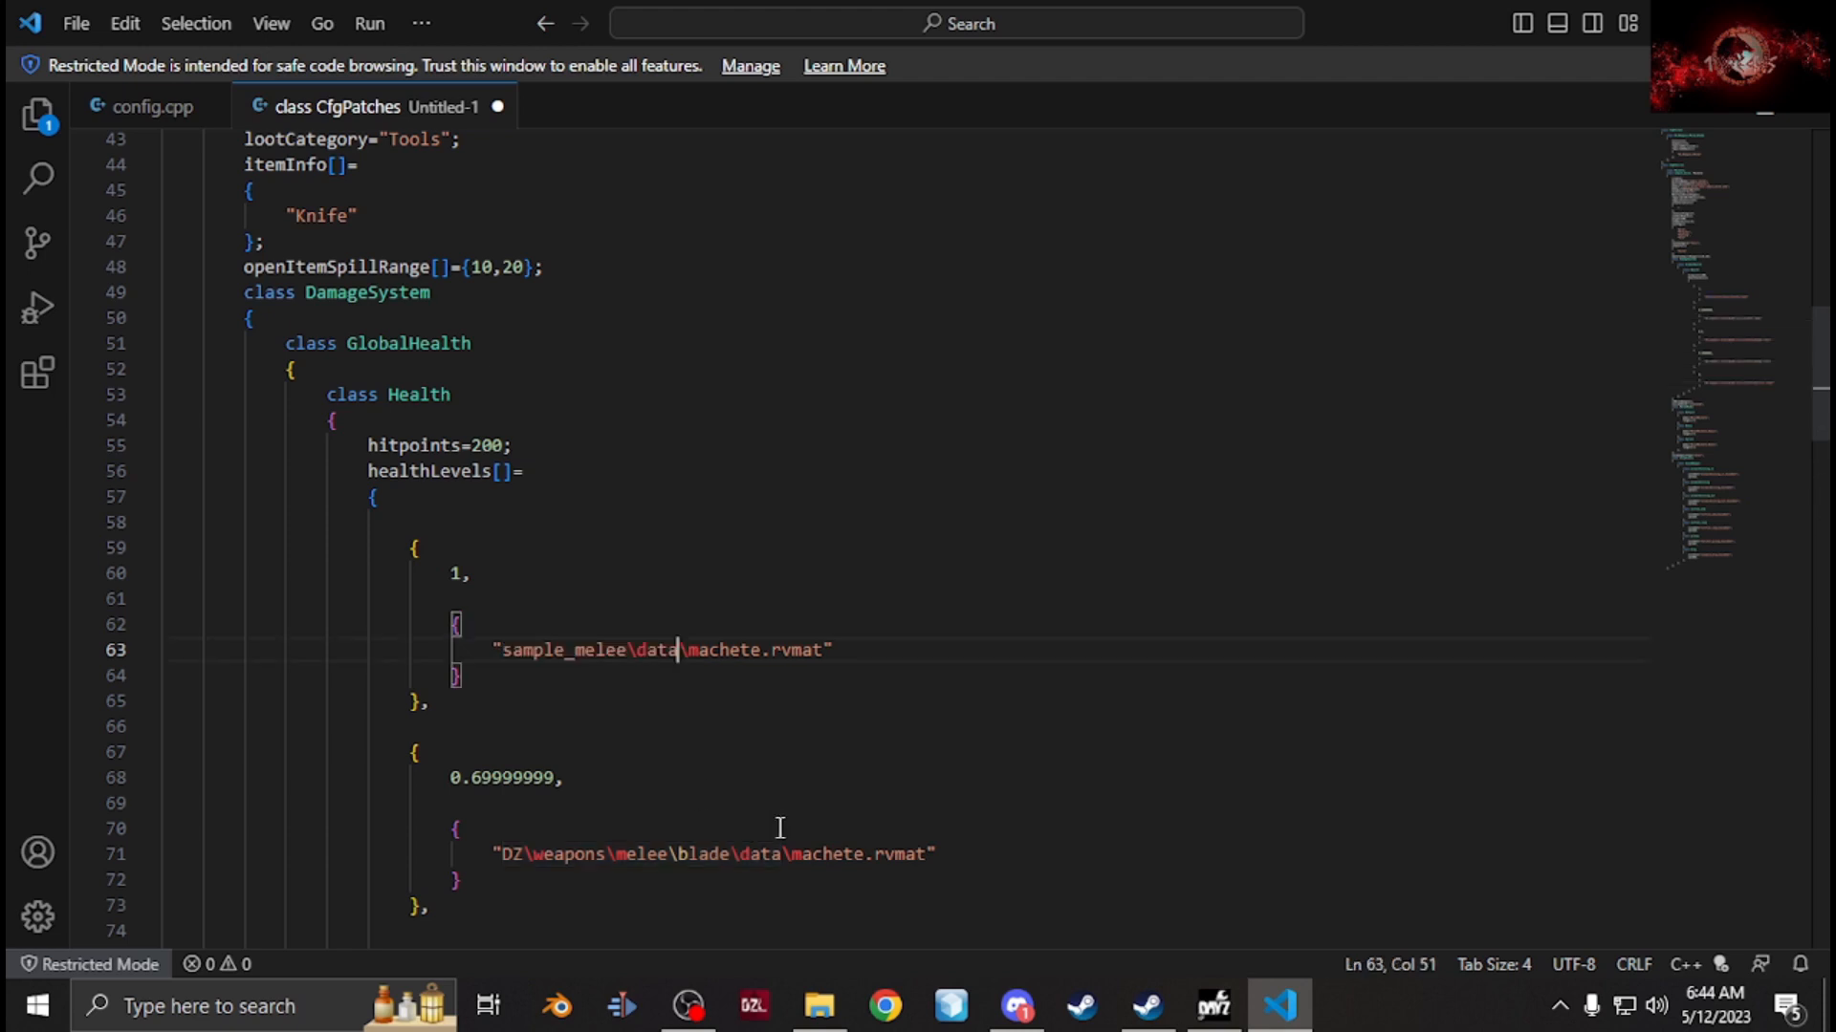
Replace the folder part of the rvmat paths with sample_melee\data for the 0.69999999, 0.5 and 0.30000001 health levels.
{"action": "scroll", "coordinate": [779, 824], "scroll_direction": "down", "scroll_amount": 2}
{"action": "left_click_drag", "start_coordinate": [782, 720], "coordinate": [499, 717]}
{"action": "key", "text": "ctrl+v"}
{"action": "scroll", "coordinate": [762, 803], "scroll_direction": "down", "scroll_amount": 3}
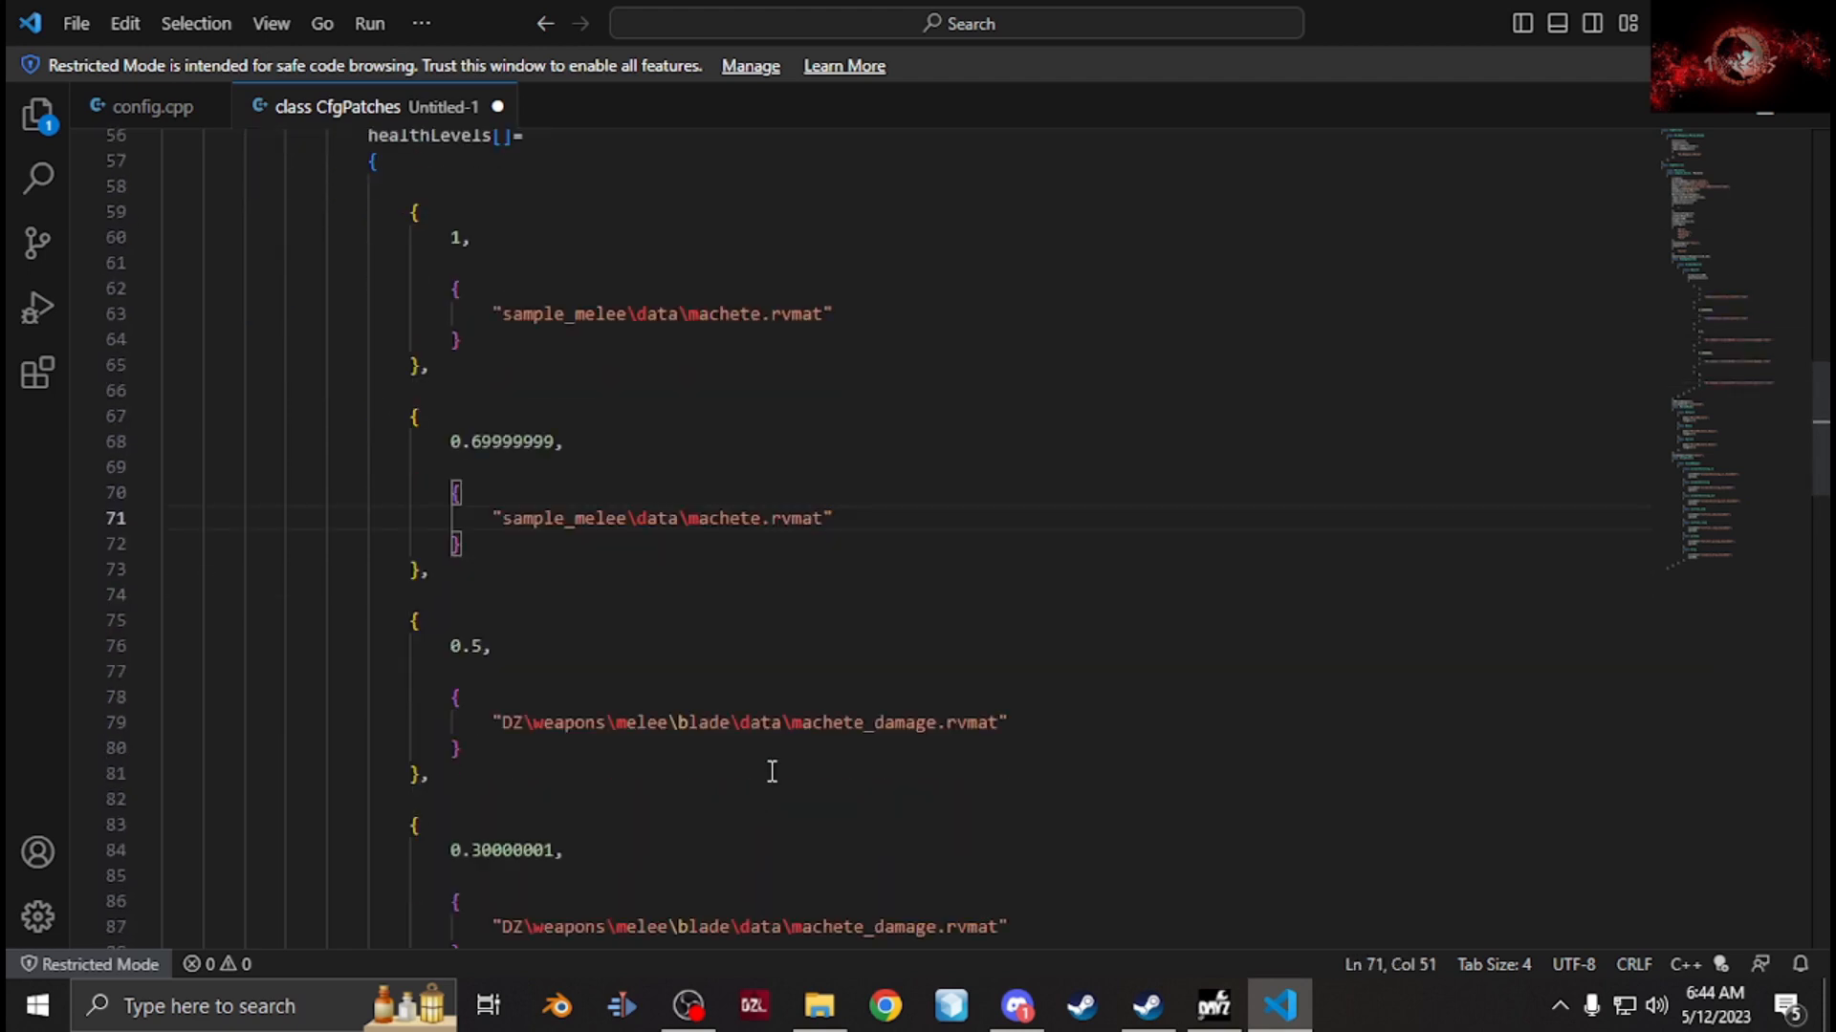
{"action": "left_click_drag", "start_coordinate": [784, 720], "coordinate": [504, 742]}
{"action": "key", "text": "ctrl+v"}
{"action": "scroll", "coordinate": [529, 742], "scroll_direction": "down", "scroll_amount": 2}
{"action": "left_click_drag", "start_coordinate": [788, 791], "coordinate": [502, 799]}
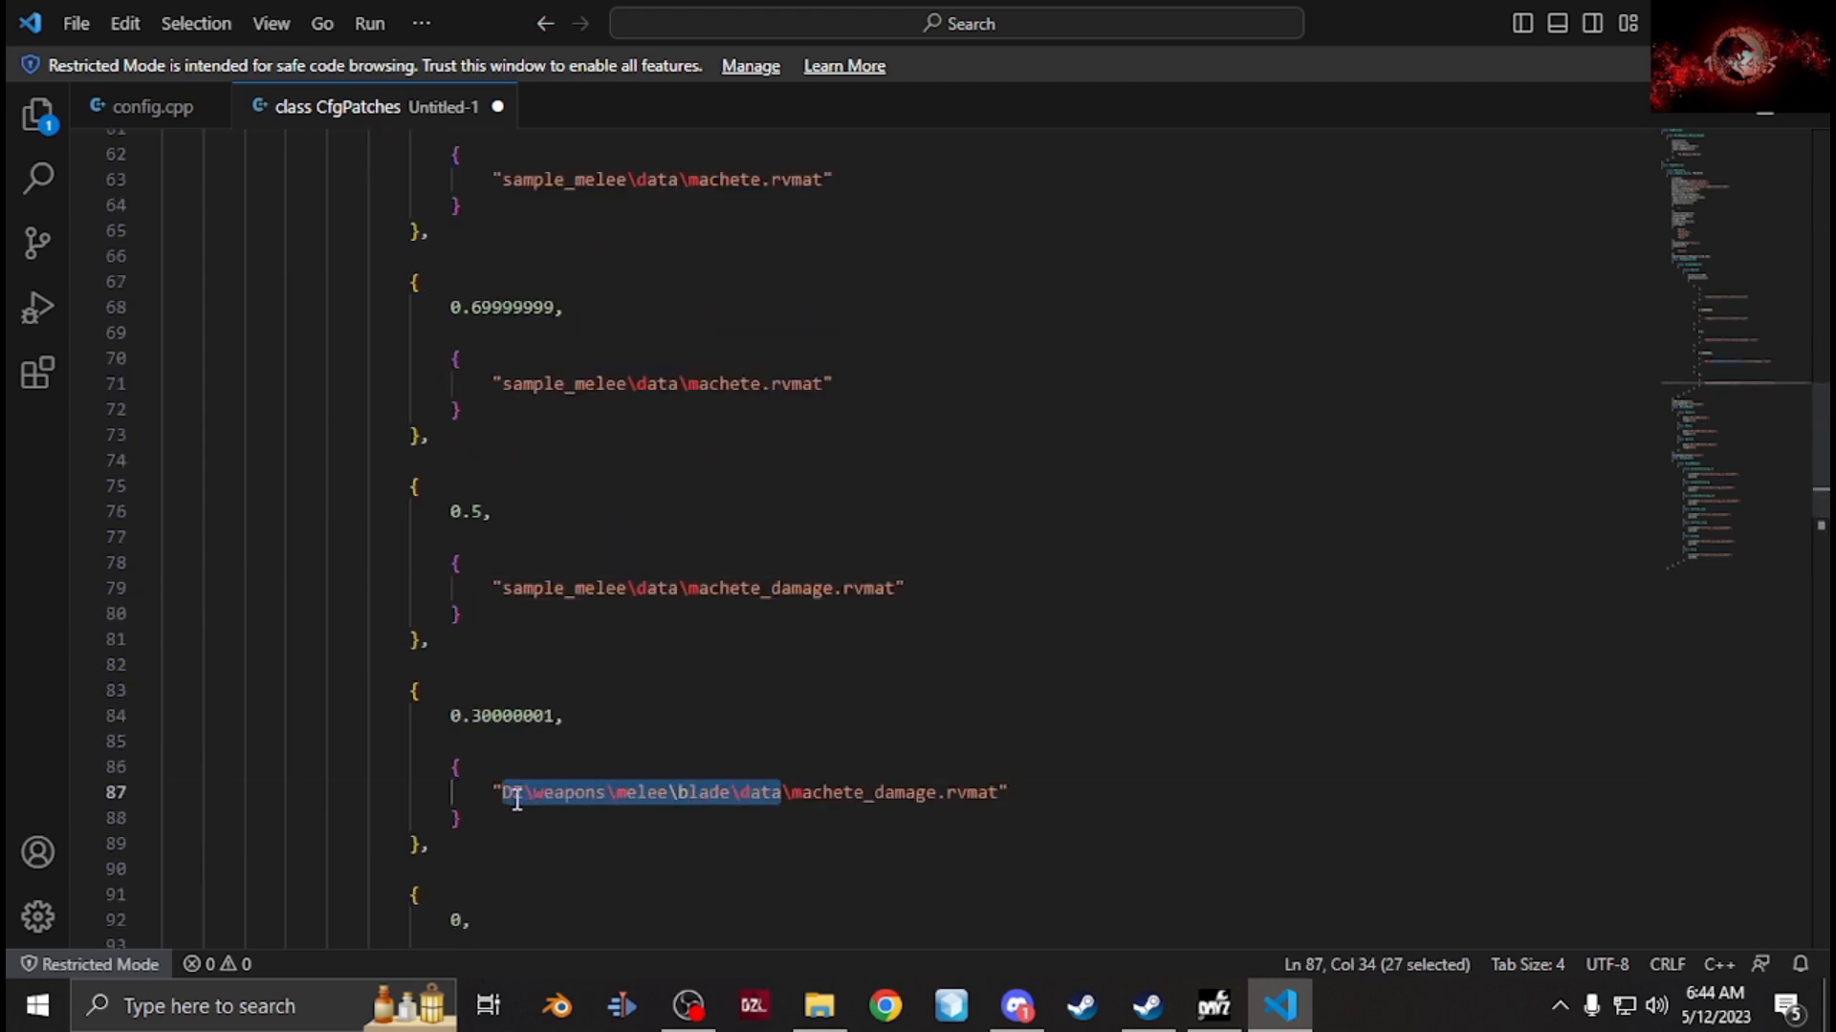
{"action": "key", "text": "ctrl+v"}
Switch to File Explorer and copy the name of the base sample_melee RVMAT file.
{"action": "scroll", "coordinate": [754, 798], "scroll_direction": "up", "scroll_amount": 2}
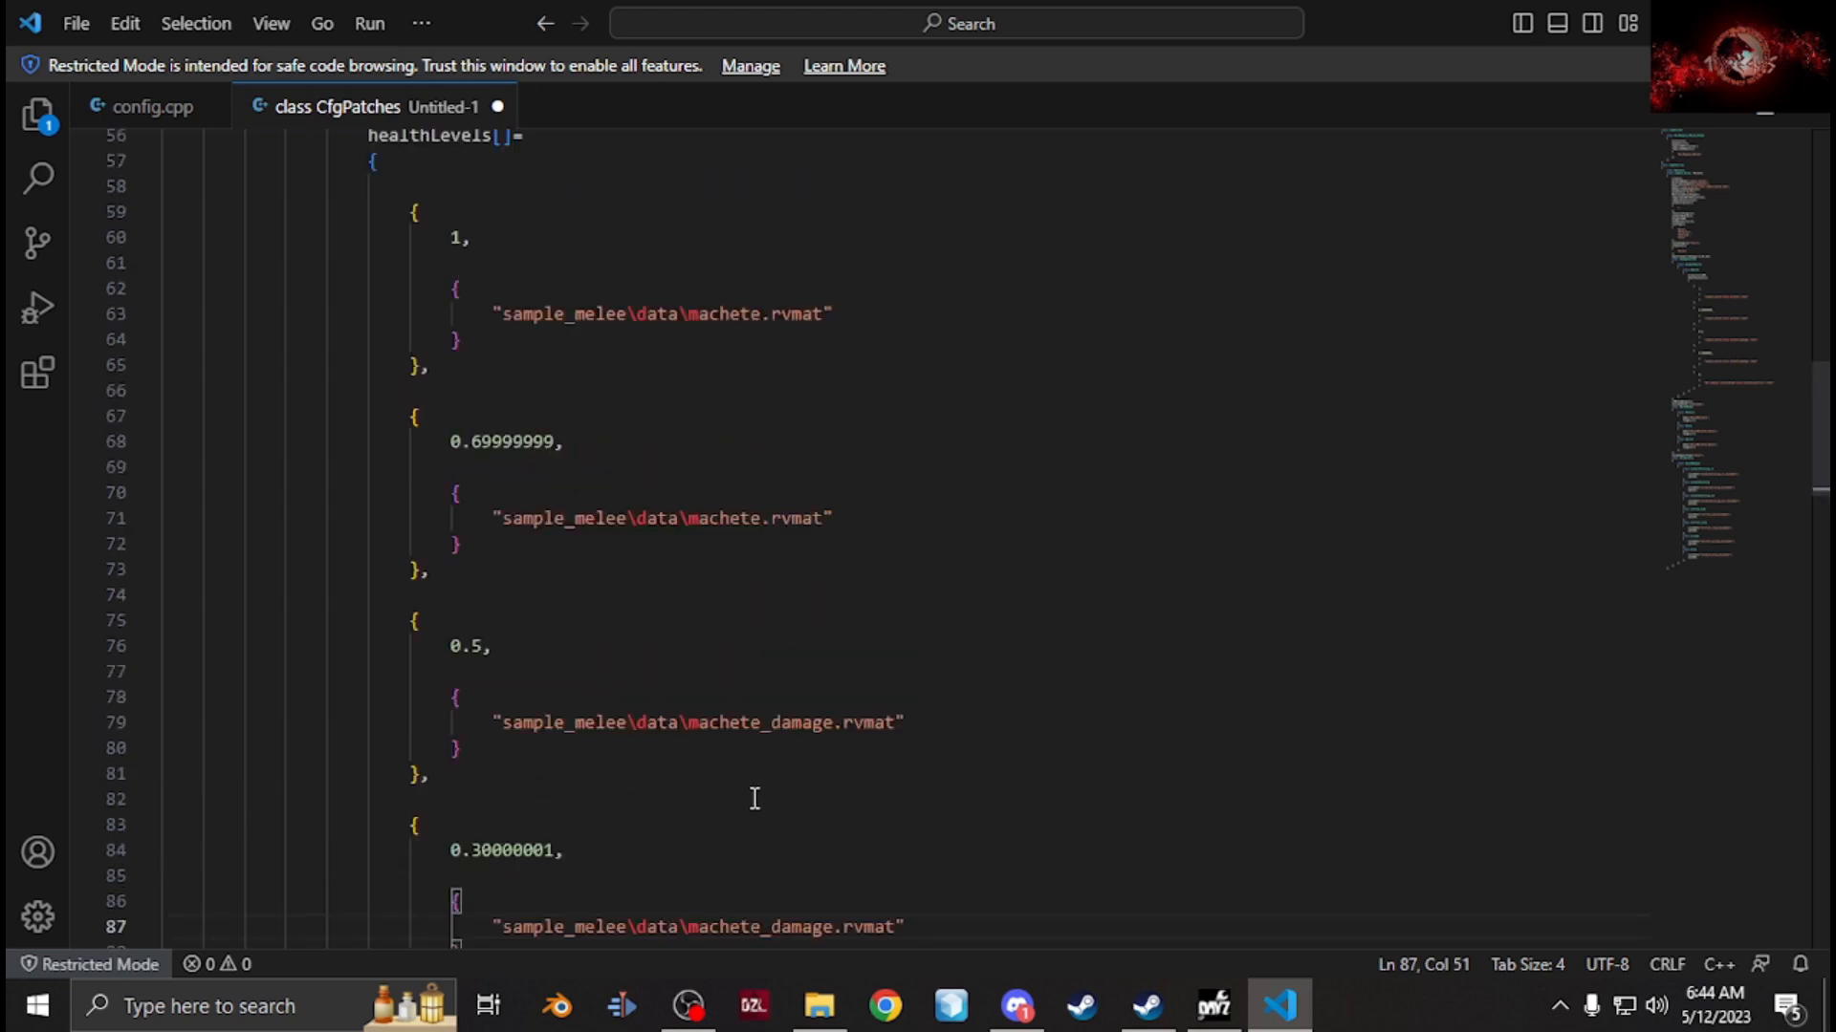
{"action": "left_click", "coordinate": [820, 1006]}
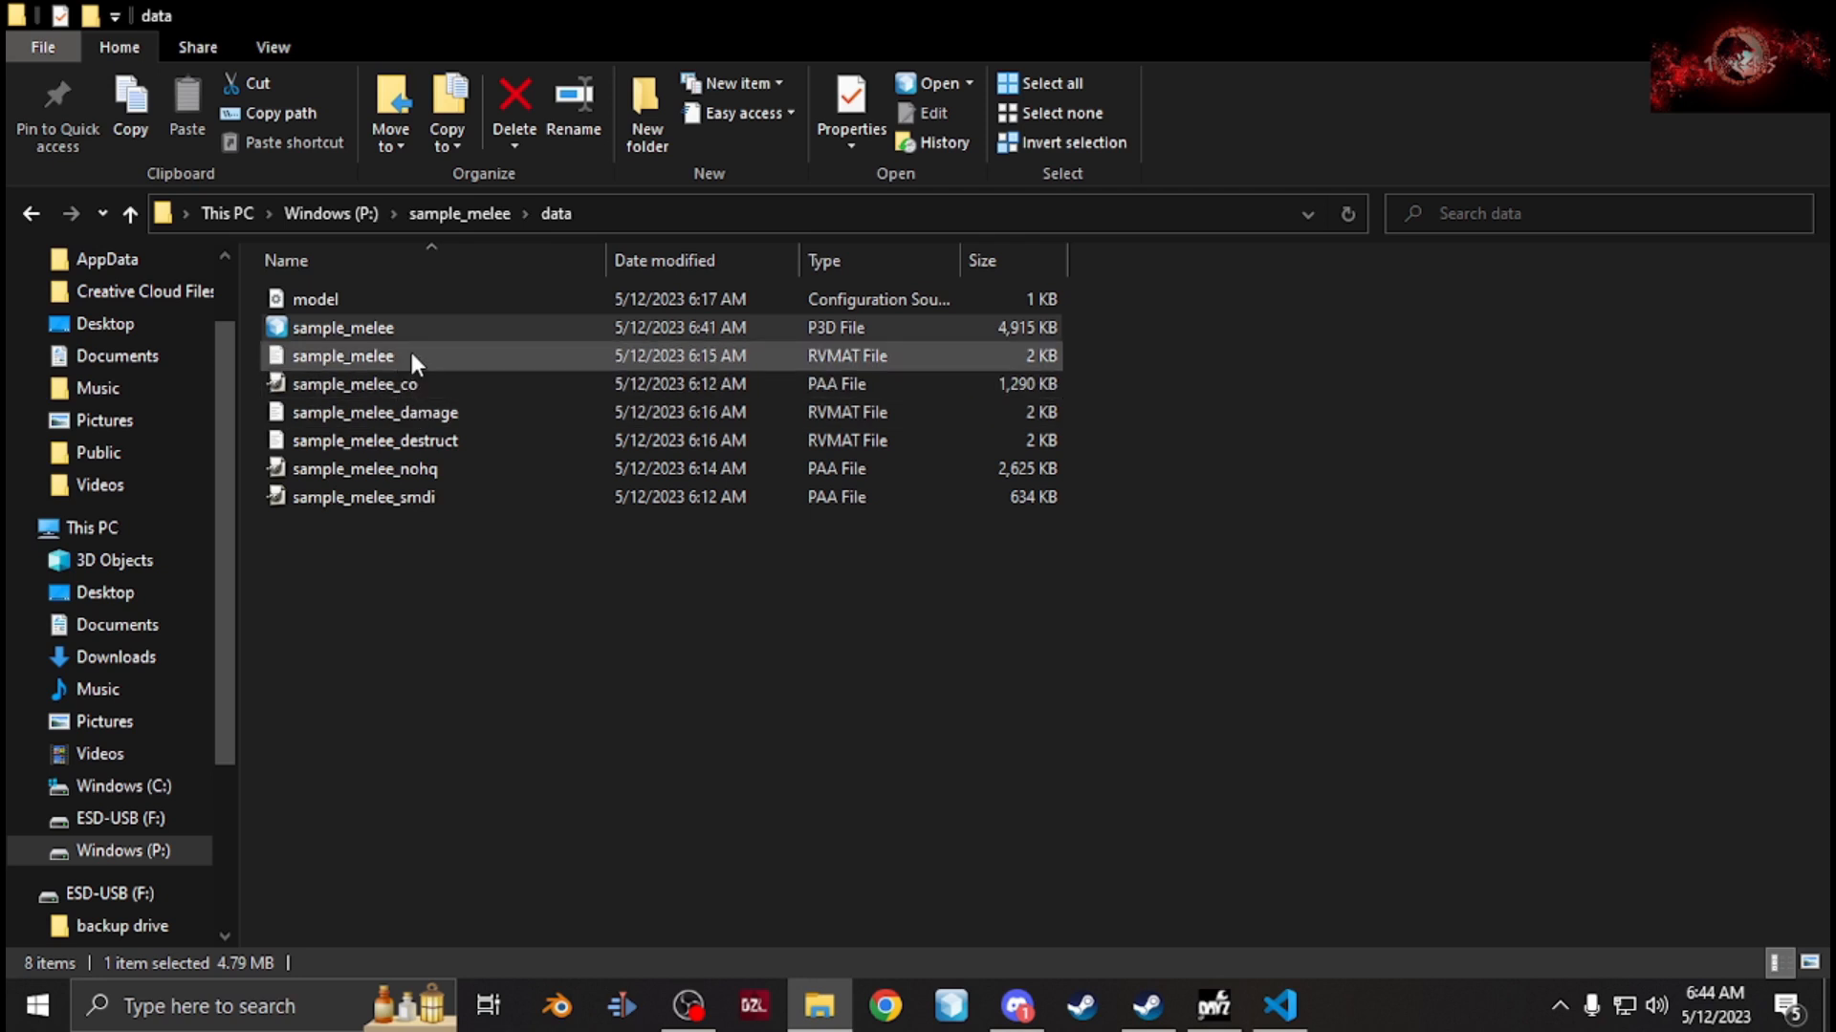
{"action": "left_click", "coordinate": [415, 362]}
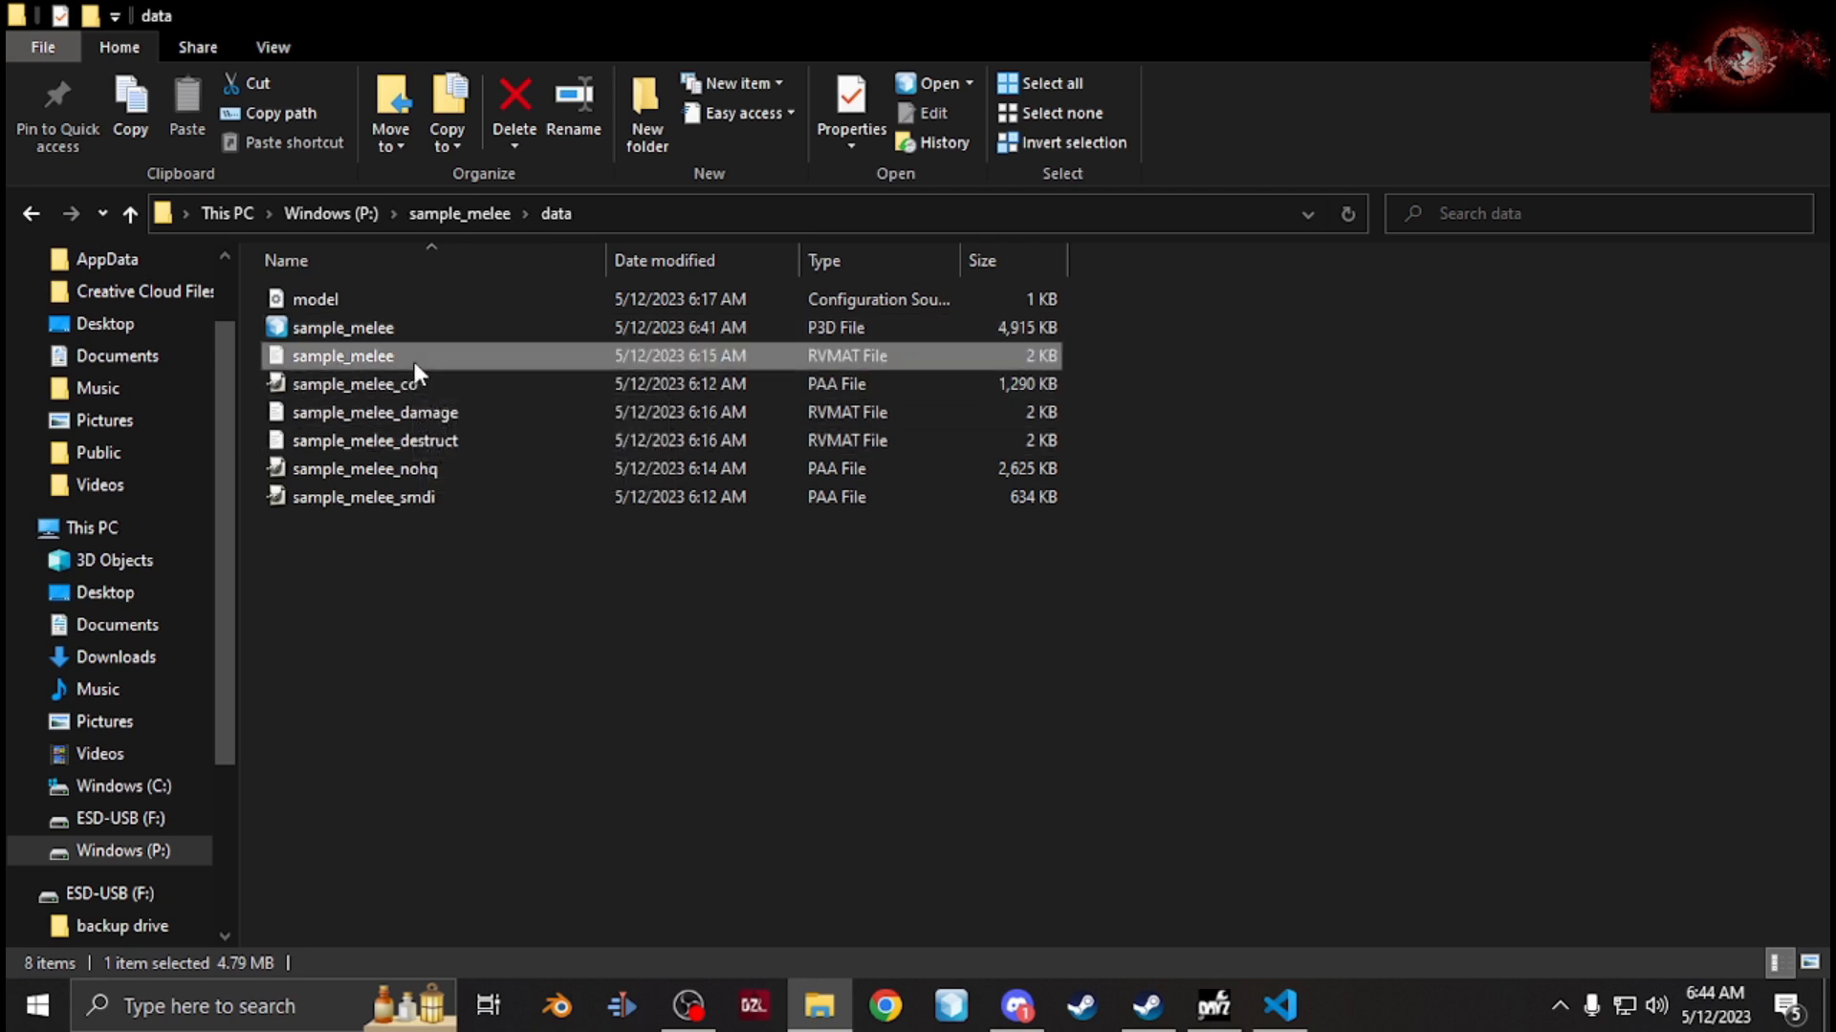
{"action": "right_click", "coordinate": [415, 361]}
{"action": "left_click", "coordinate": [634, 734]}
{"action": "key", "text": "ctrl+c"}
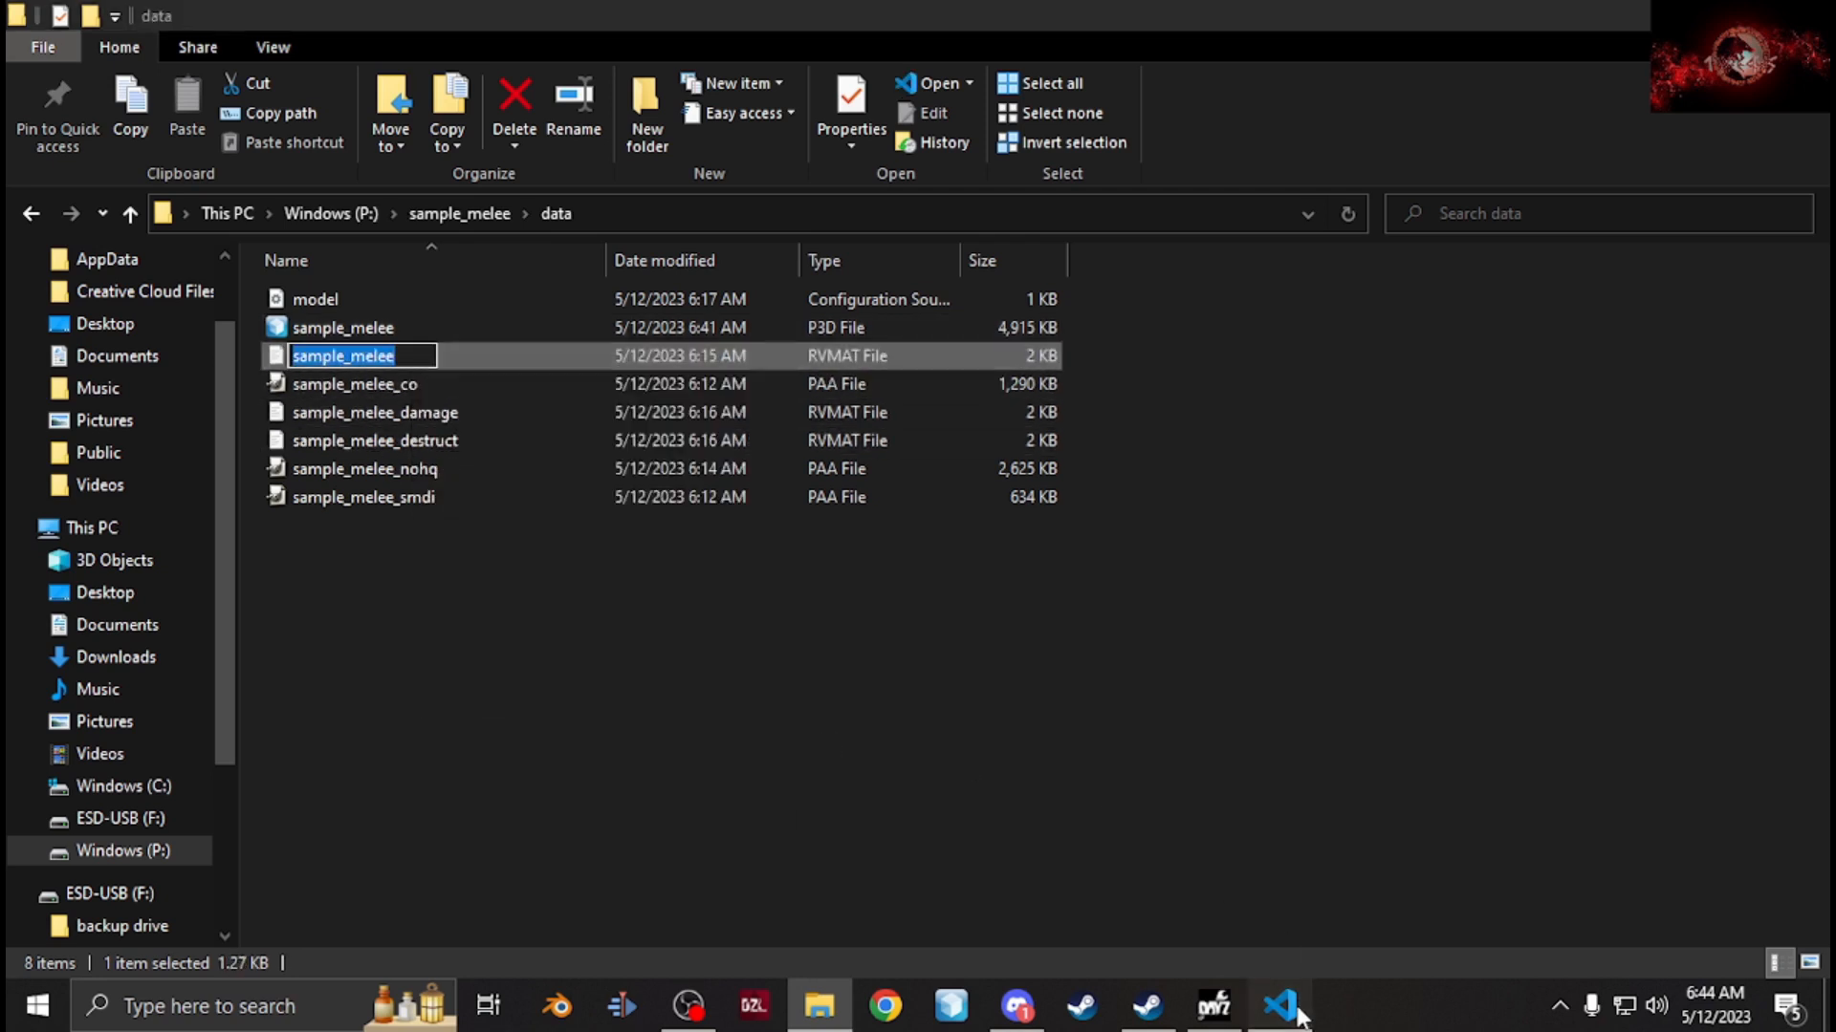
Return to Visual Studio Code and replace machete with sample_melee in the rvmat paths of health levels 1 and 0.69999999.
{"action": "left_click", "coordinate": [1281, 1005]}
{"action": "scroll", "coordinate": [685, 656], "scroll_direction": "up", "scroll_amount": 3}
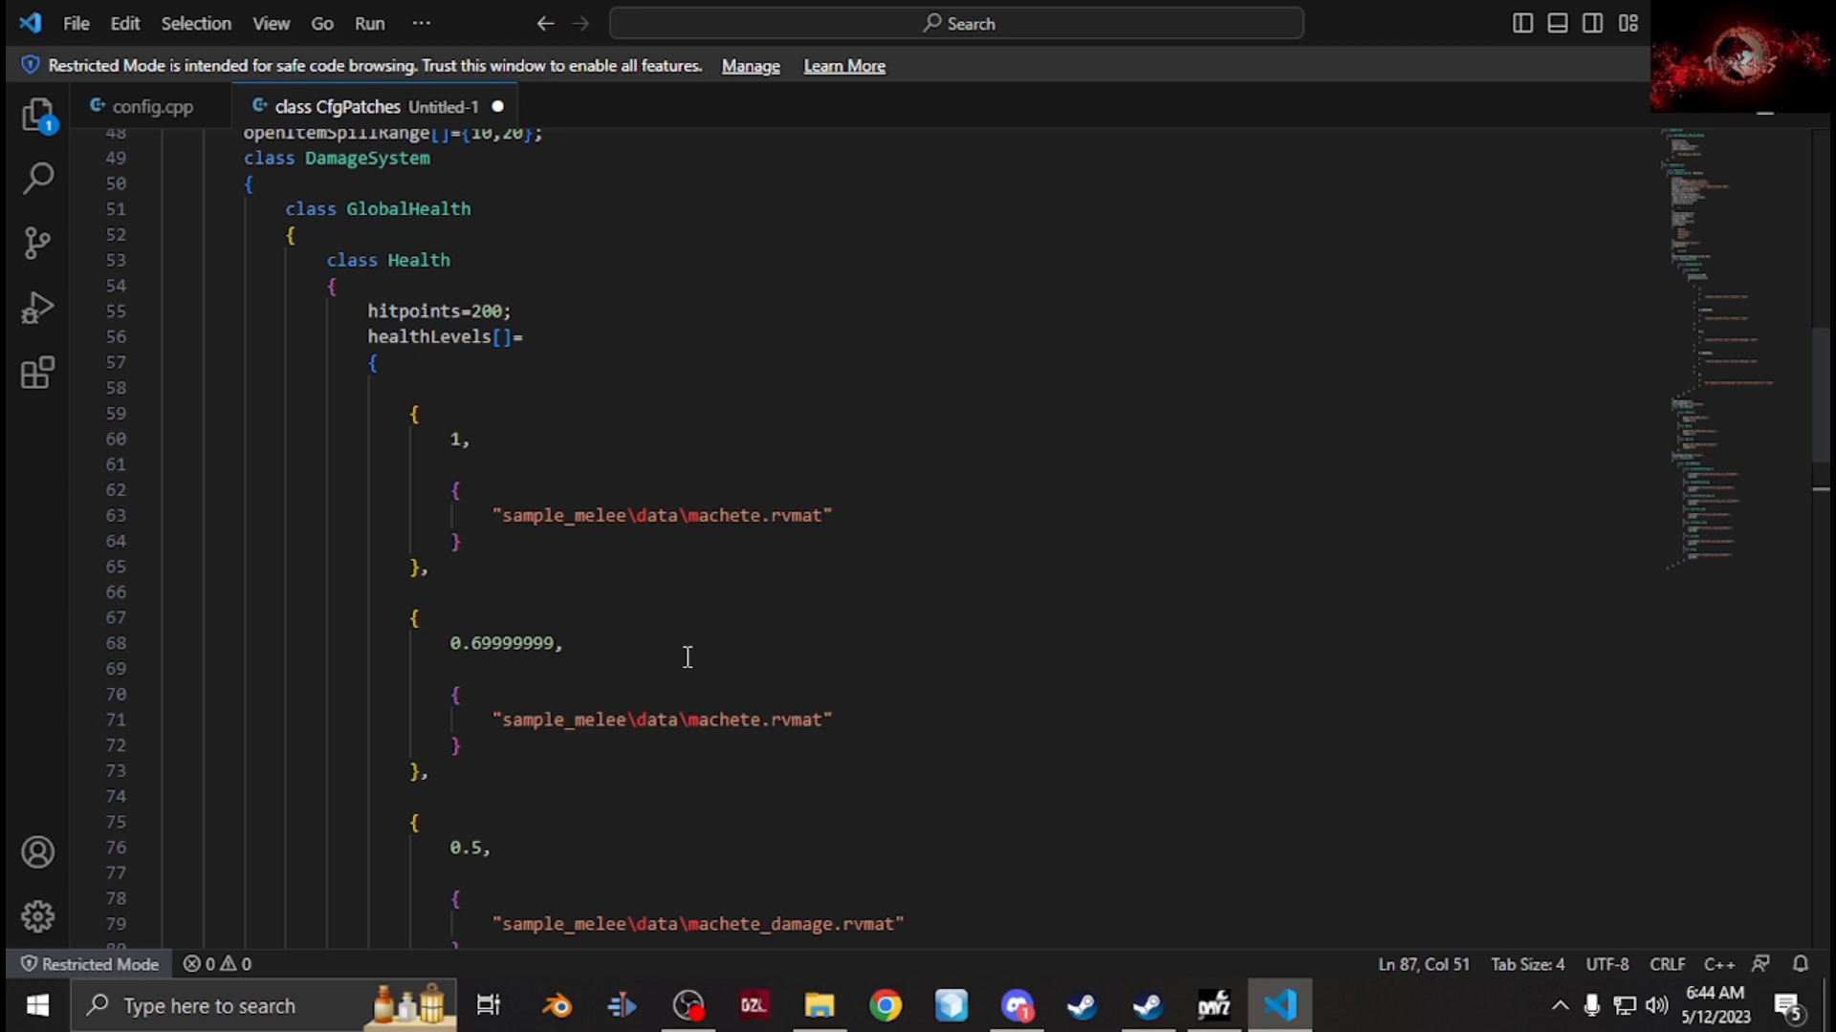
{"action": "double_click", "coordinate": [720, 515]}
{"action": "key", "text": "ctrl+v"}
{"action": "double_click", "coordinate": [722, 719]}
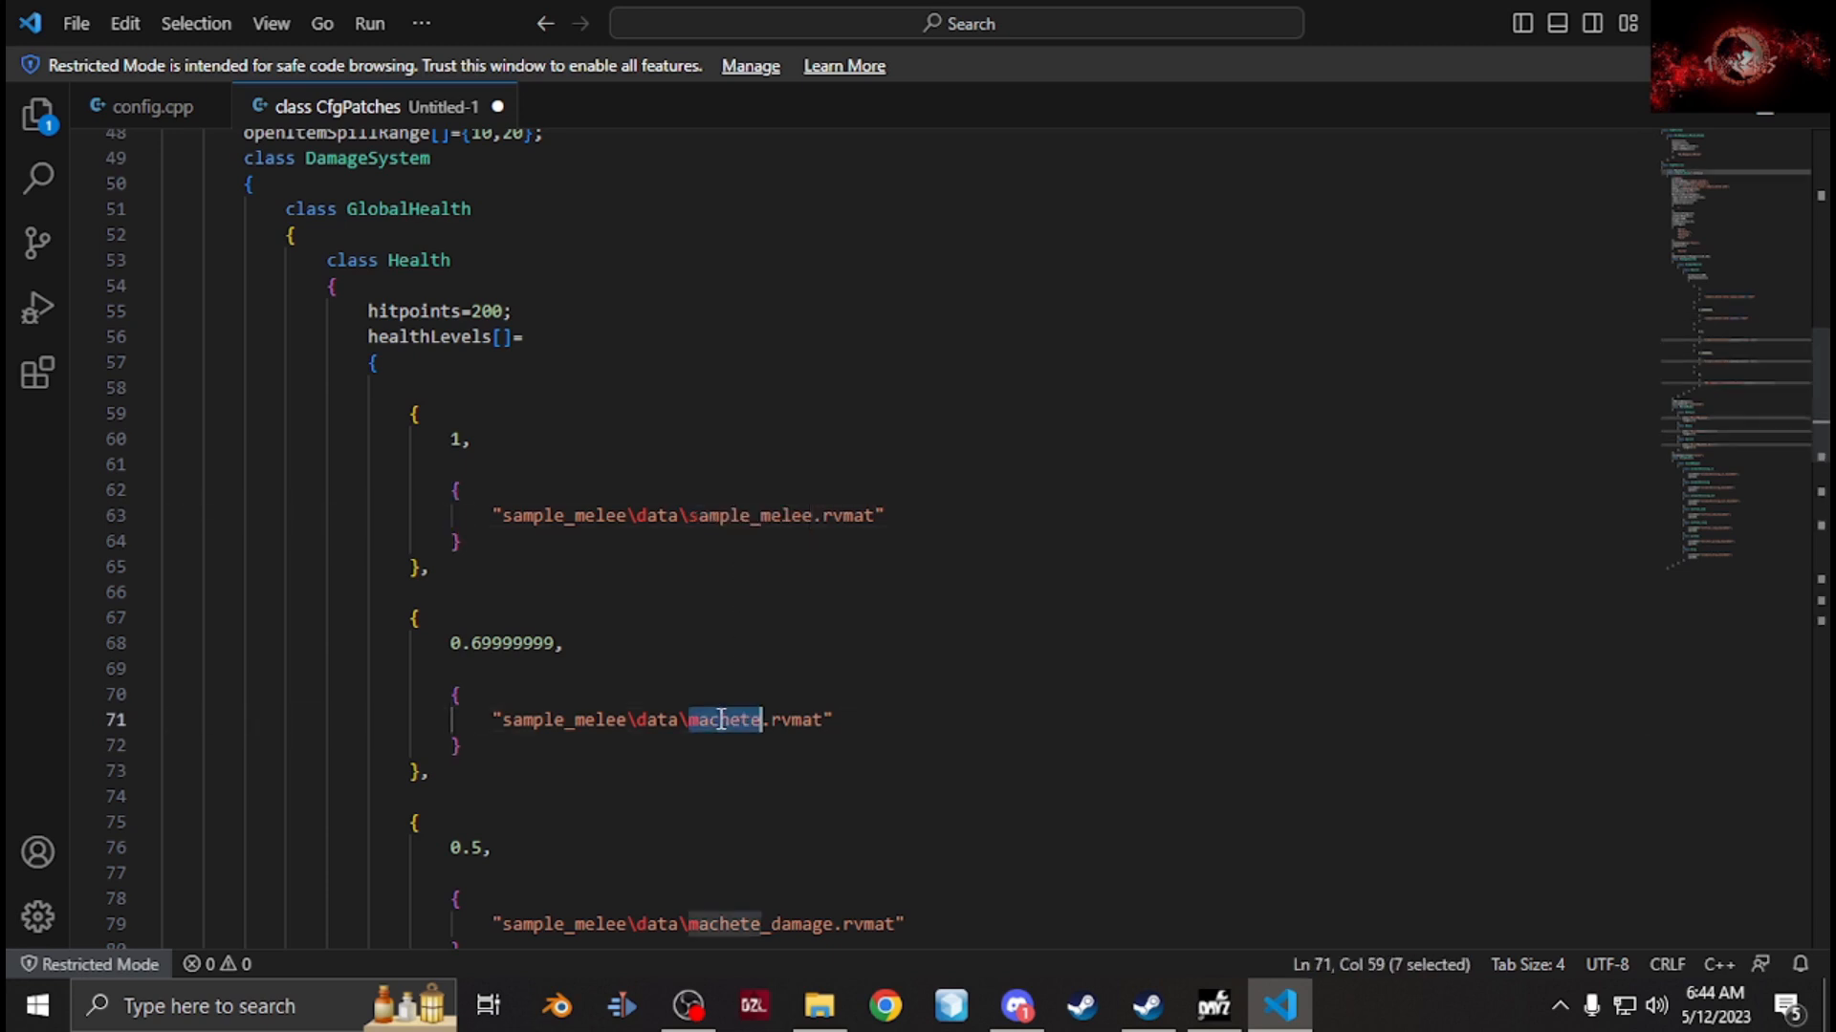
{"action": "key", "text": "ctrl+v"}
Switch to File Explorer and copy the name of the sample_melee_damage RVMAT file.
{"action": "scroll", "coordinate": [871, 724], "scroll_direction": "down", "scroll_amount": 1}
{"action": "scroll", "coordinate": [866, 688], "scroll_direction": "down", "scroll_amount": 1}
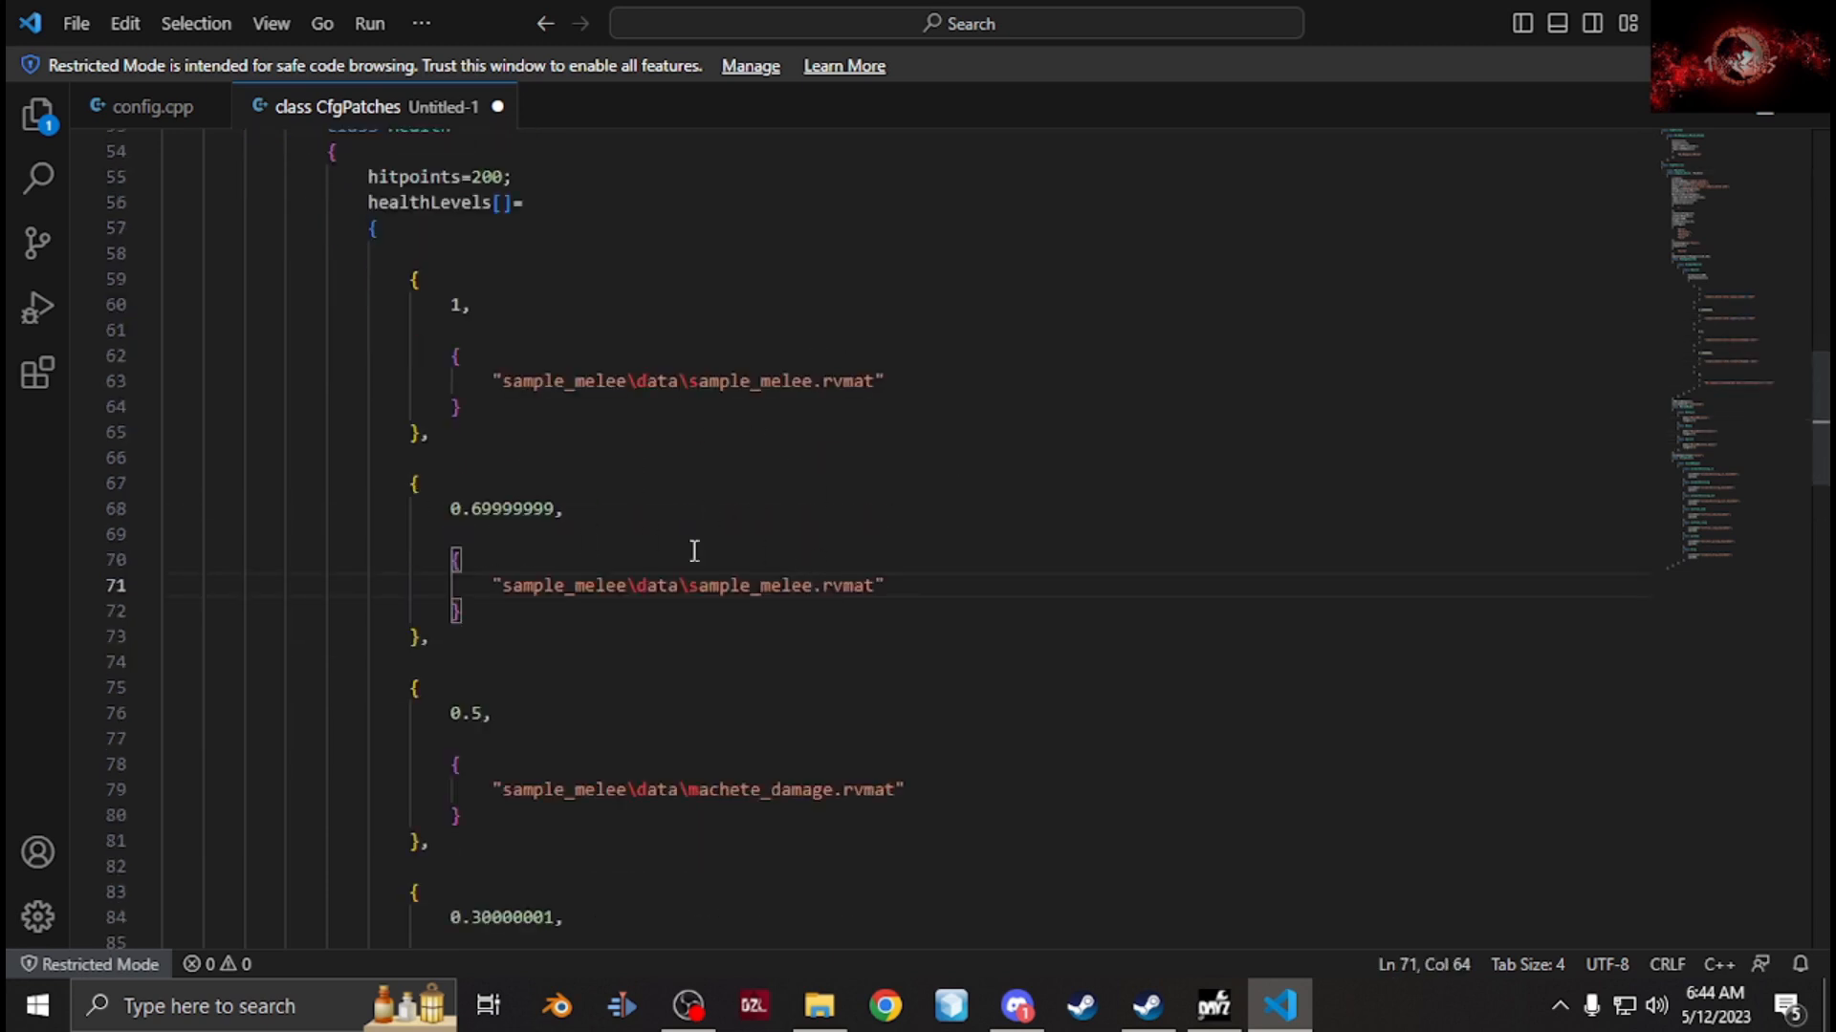
{"action": "scroll", "coordinate": [755, 590], "scroll_direction": "down", "scroll_amount": 5}
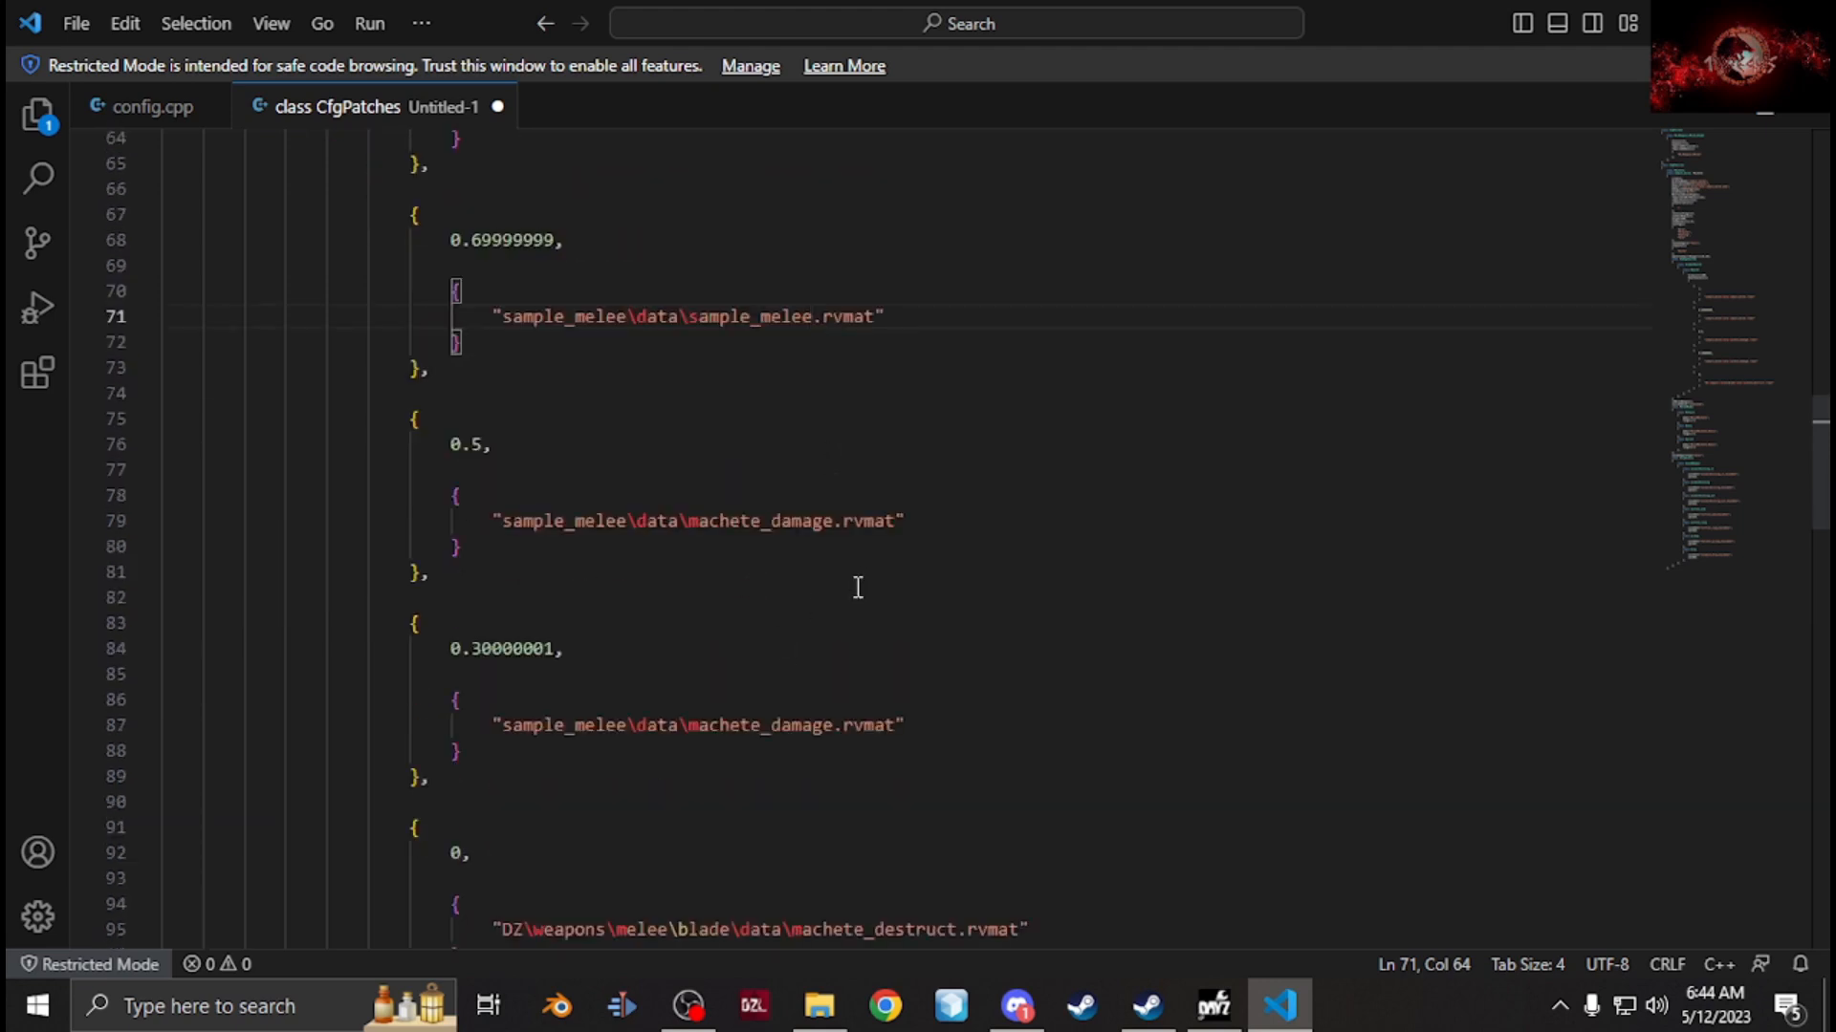
{"action": "left_click", "coordinate": [819, 1006]}
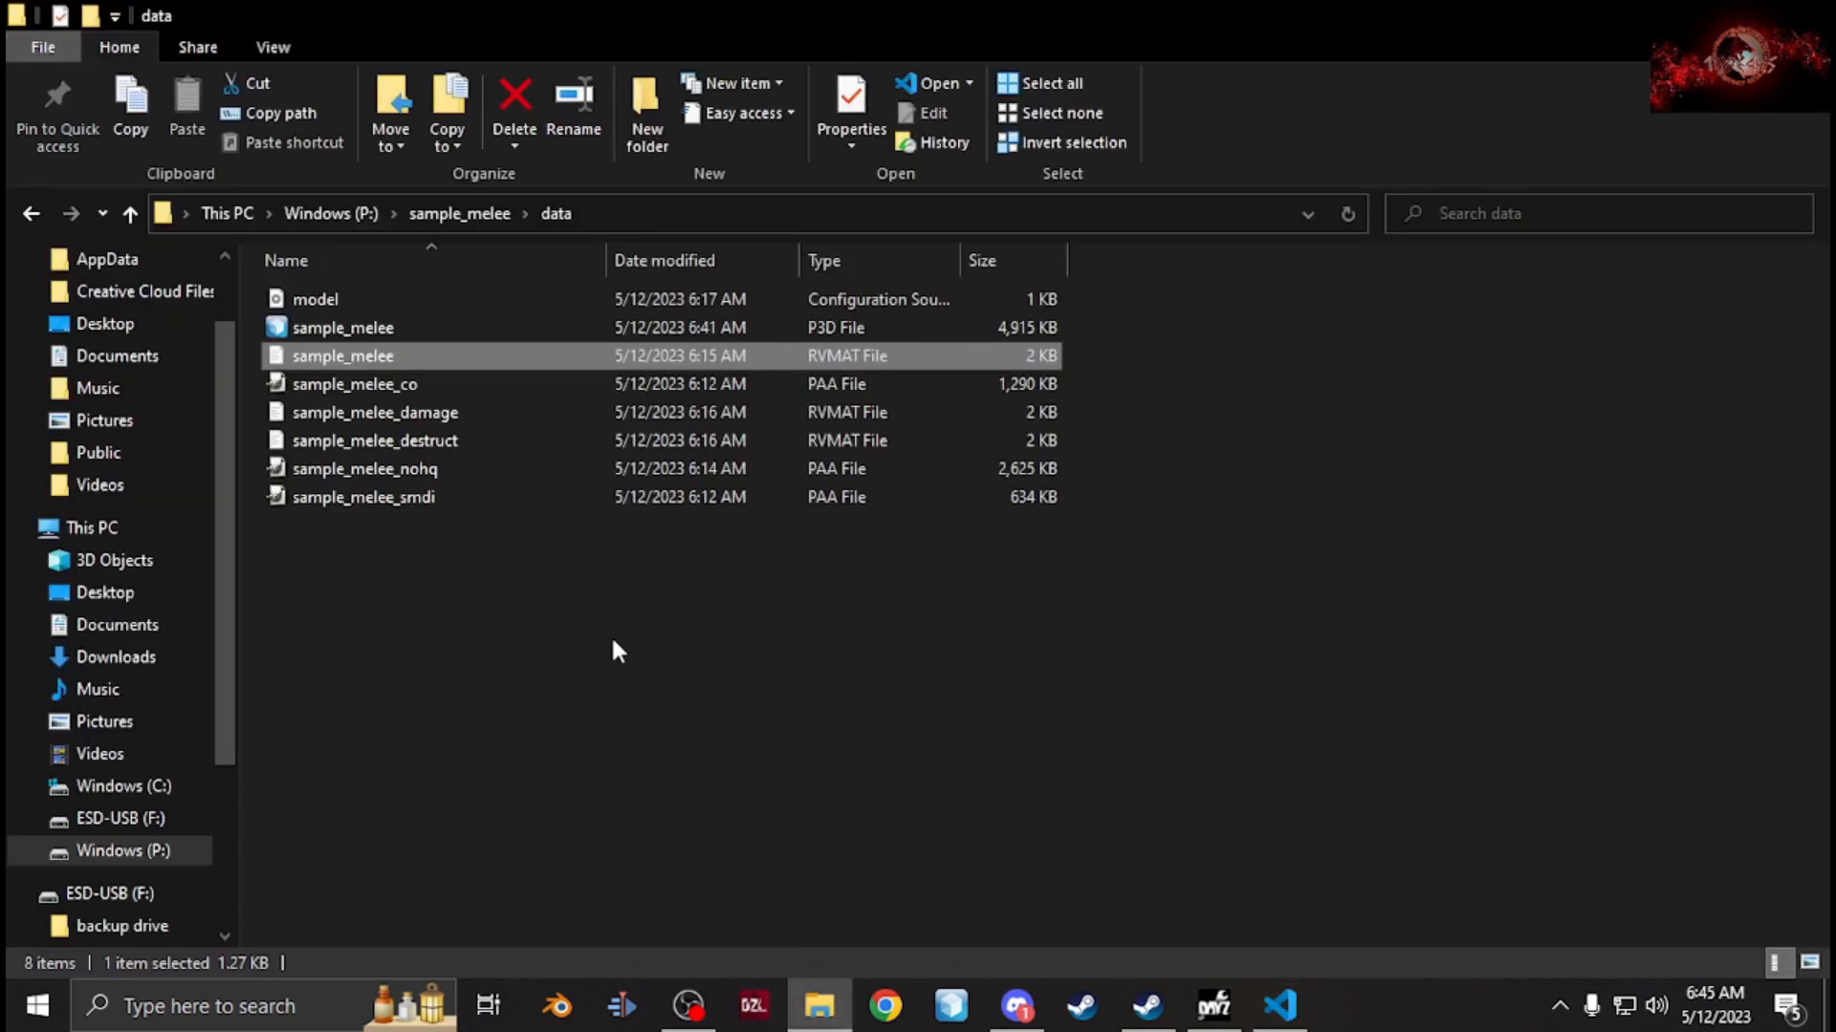
{"action": "right_click", "coordinate": [432, 417]}
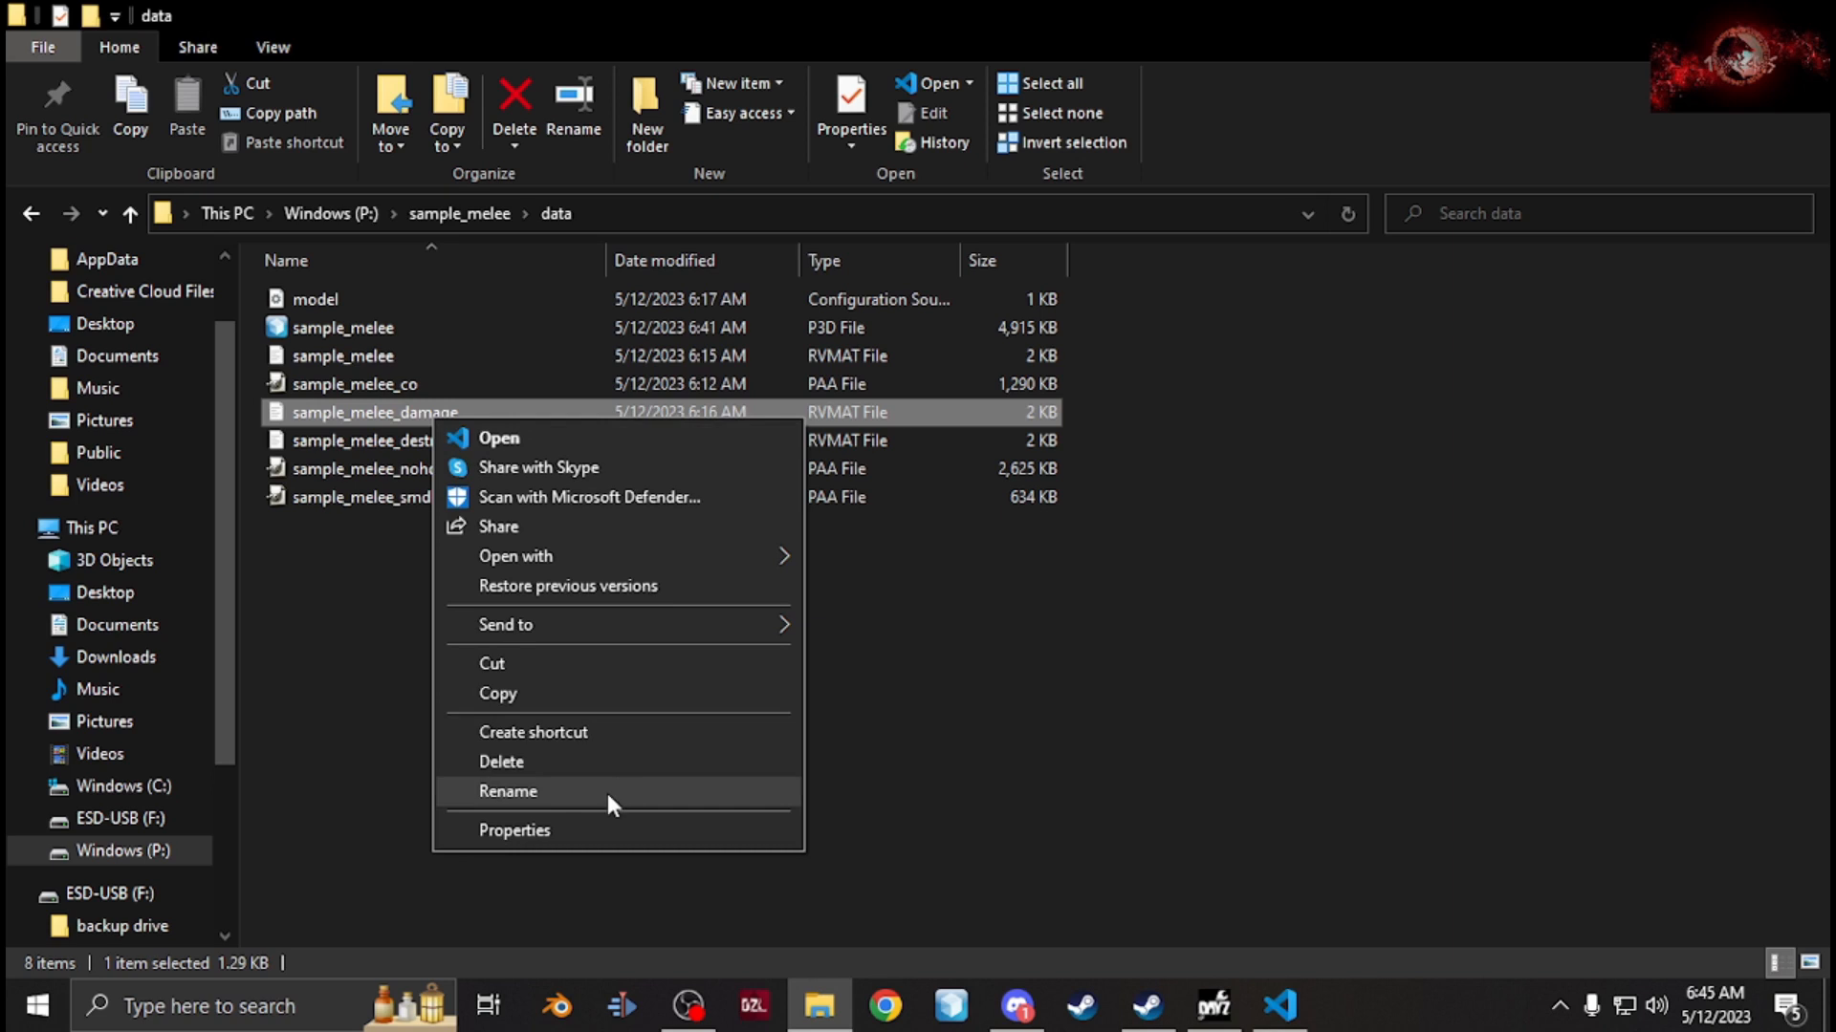
{"action": "left_click", "coordinate": [606, 794]}
{"action": "key", "text": "ctrl+c"}
Return to Visual Studio Code and replace machete_damage with sample_melee_damage in the rvmat paths of health levels 0.5 and 0.30000001.
{"action": "left_click", "coordinate": [1280, 1005]}
{"action": "left_click", "coordinate": [761, 520]}
{"action": "double_click", "coordinate": [762, 520]}
{"action": "key", "text": "ctrl+v"}
{"action": "double_click", "coordinate": [755, 724]}
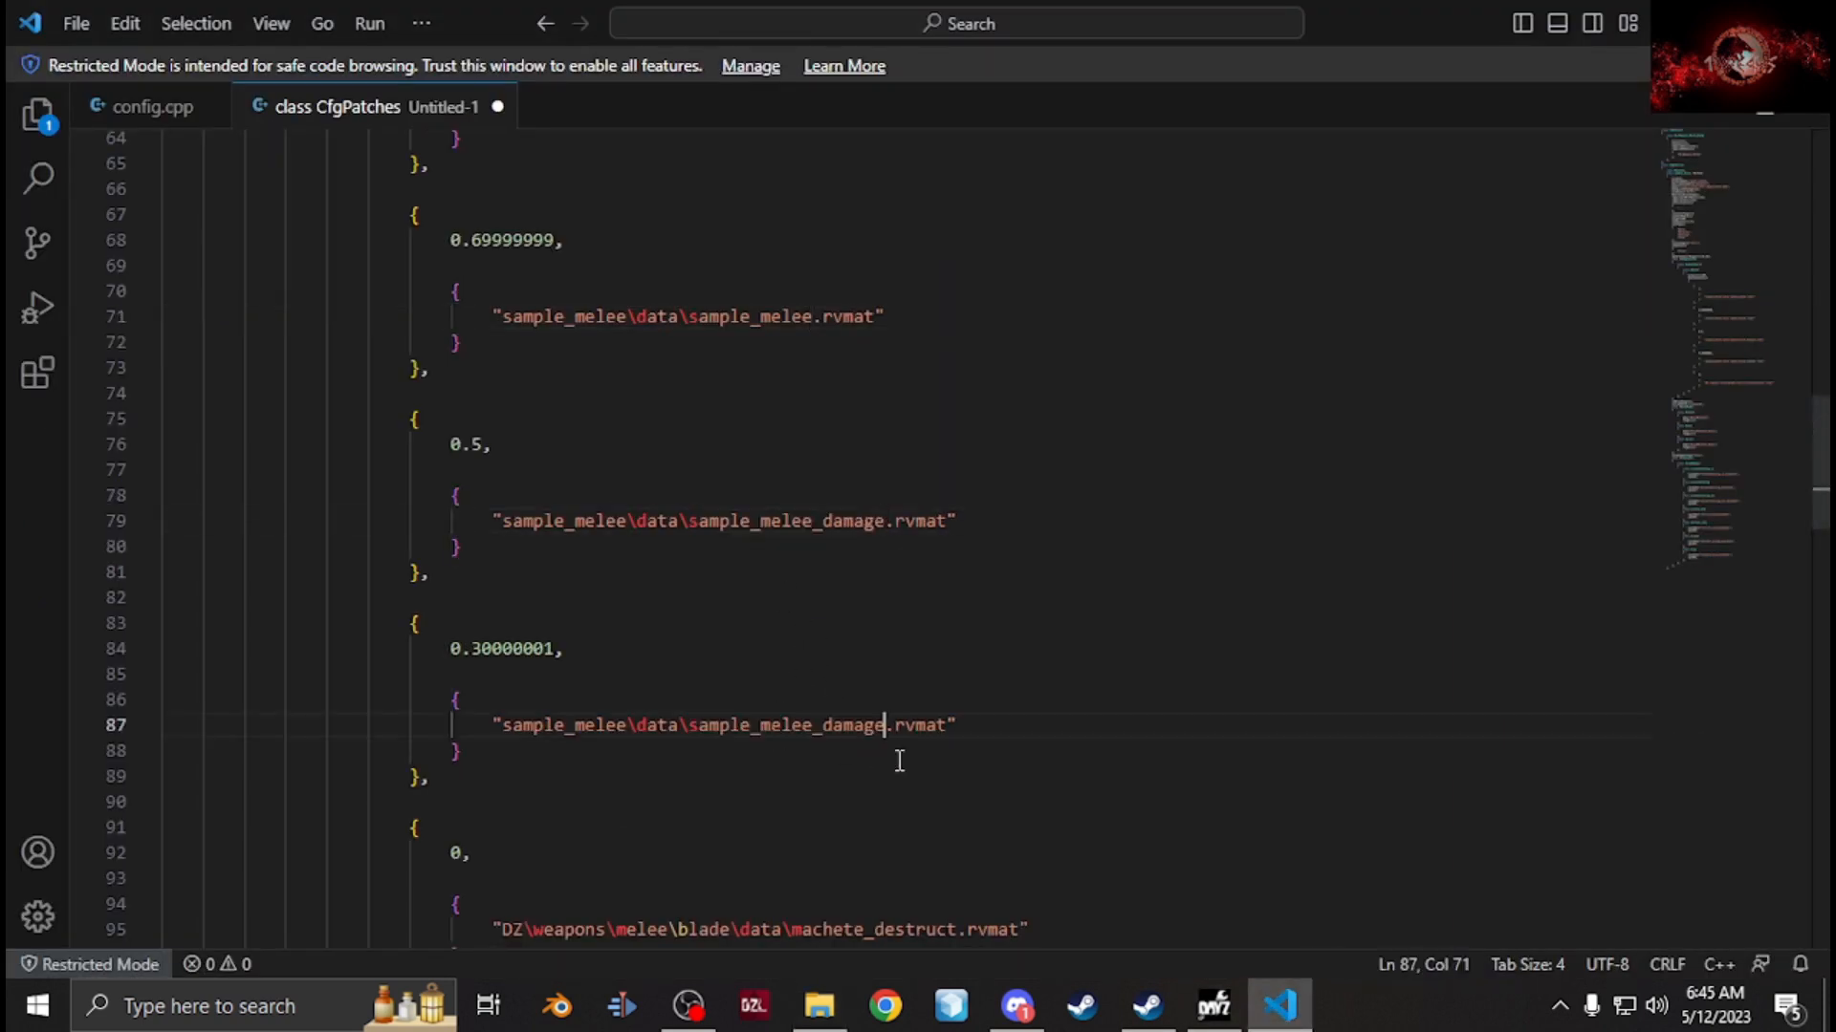
{"action": "key", "text": "ctrl+v"}
Copy the destruct RVMAT's name from File Explorer and use it in health level 0's path, making the file name sample_melee_destruct.rvmat.
{"action": "scroll", "coordinate": [944, 746], "scroll_direction": "down", "scroll_amount": 3}
{"action": "left_click", "coordinate": [820, 1006]}
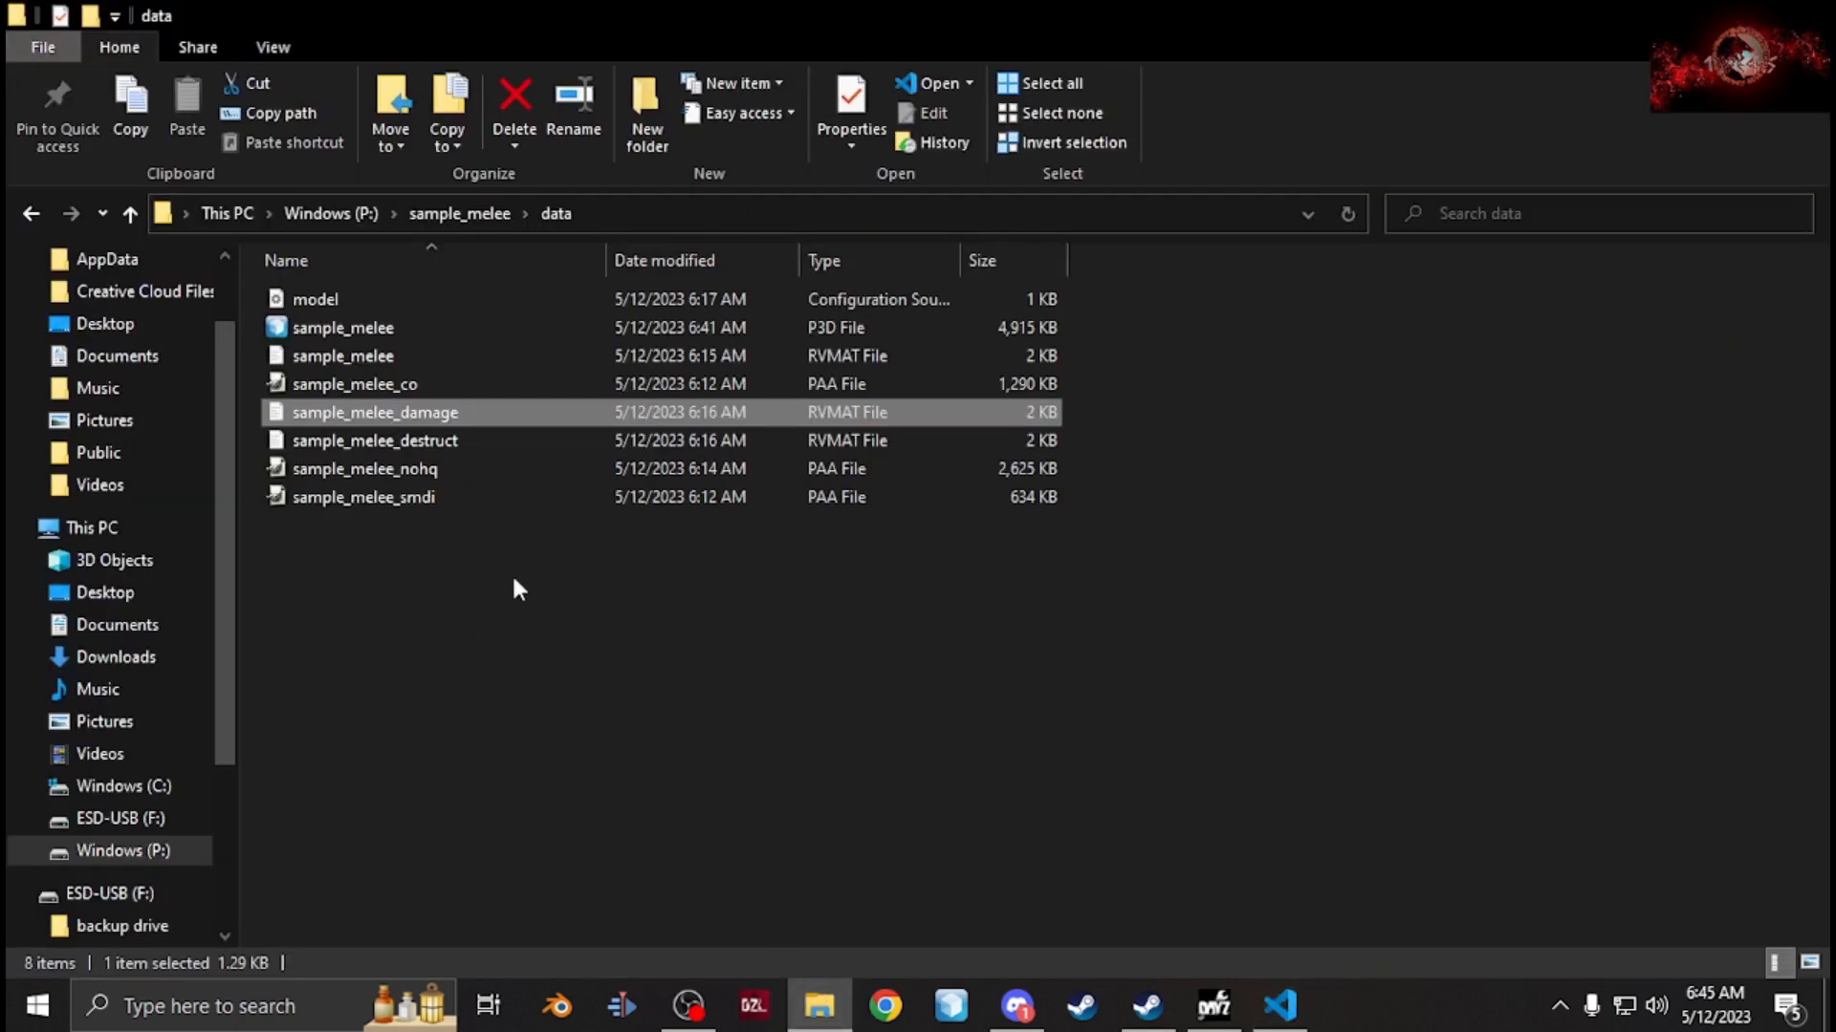
{"action": "right_click", "coordinate": [480, 444]}
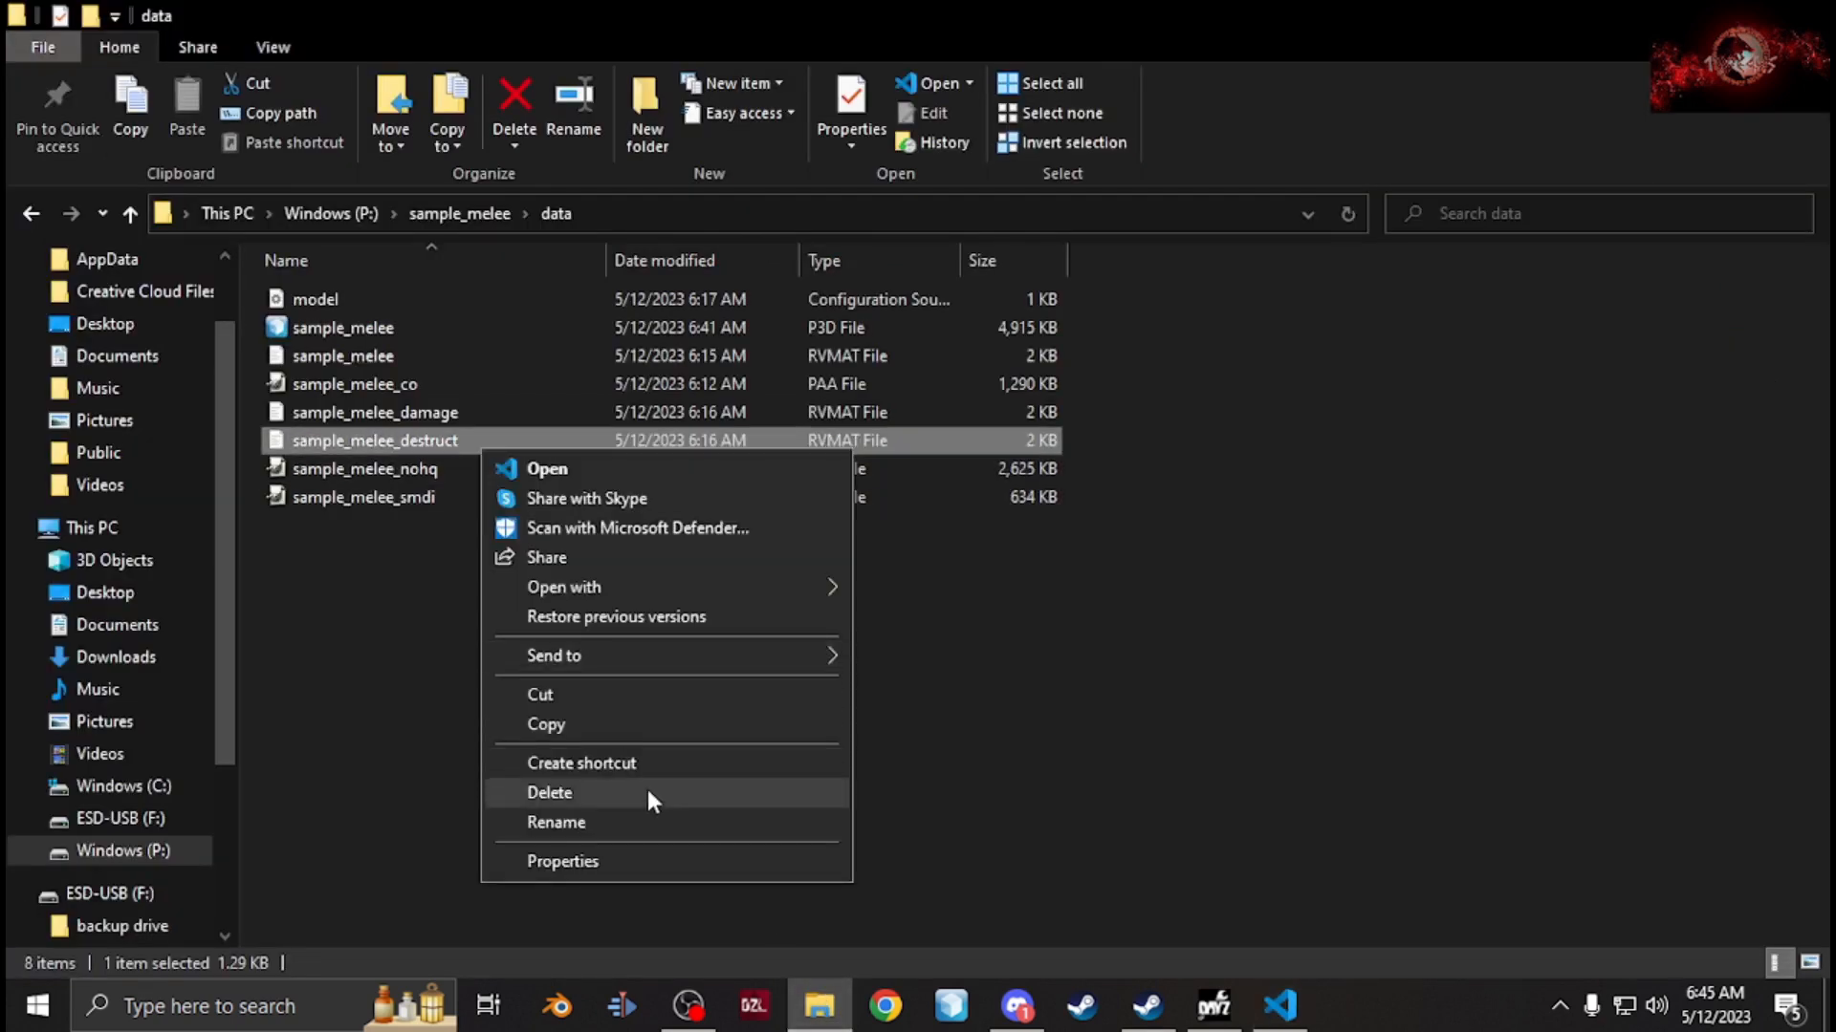
{"action": "left_click", "coordinate": [652, 820]}
{"action": "key", "text": "ctrl+c"}
{"action": "key", "text": "Escape"}
{"action": "key", "text": "alt+Tab"}
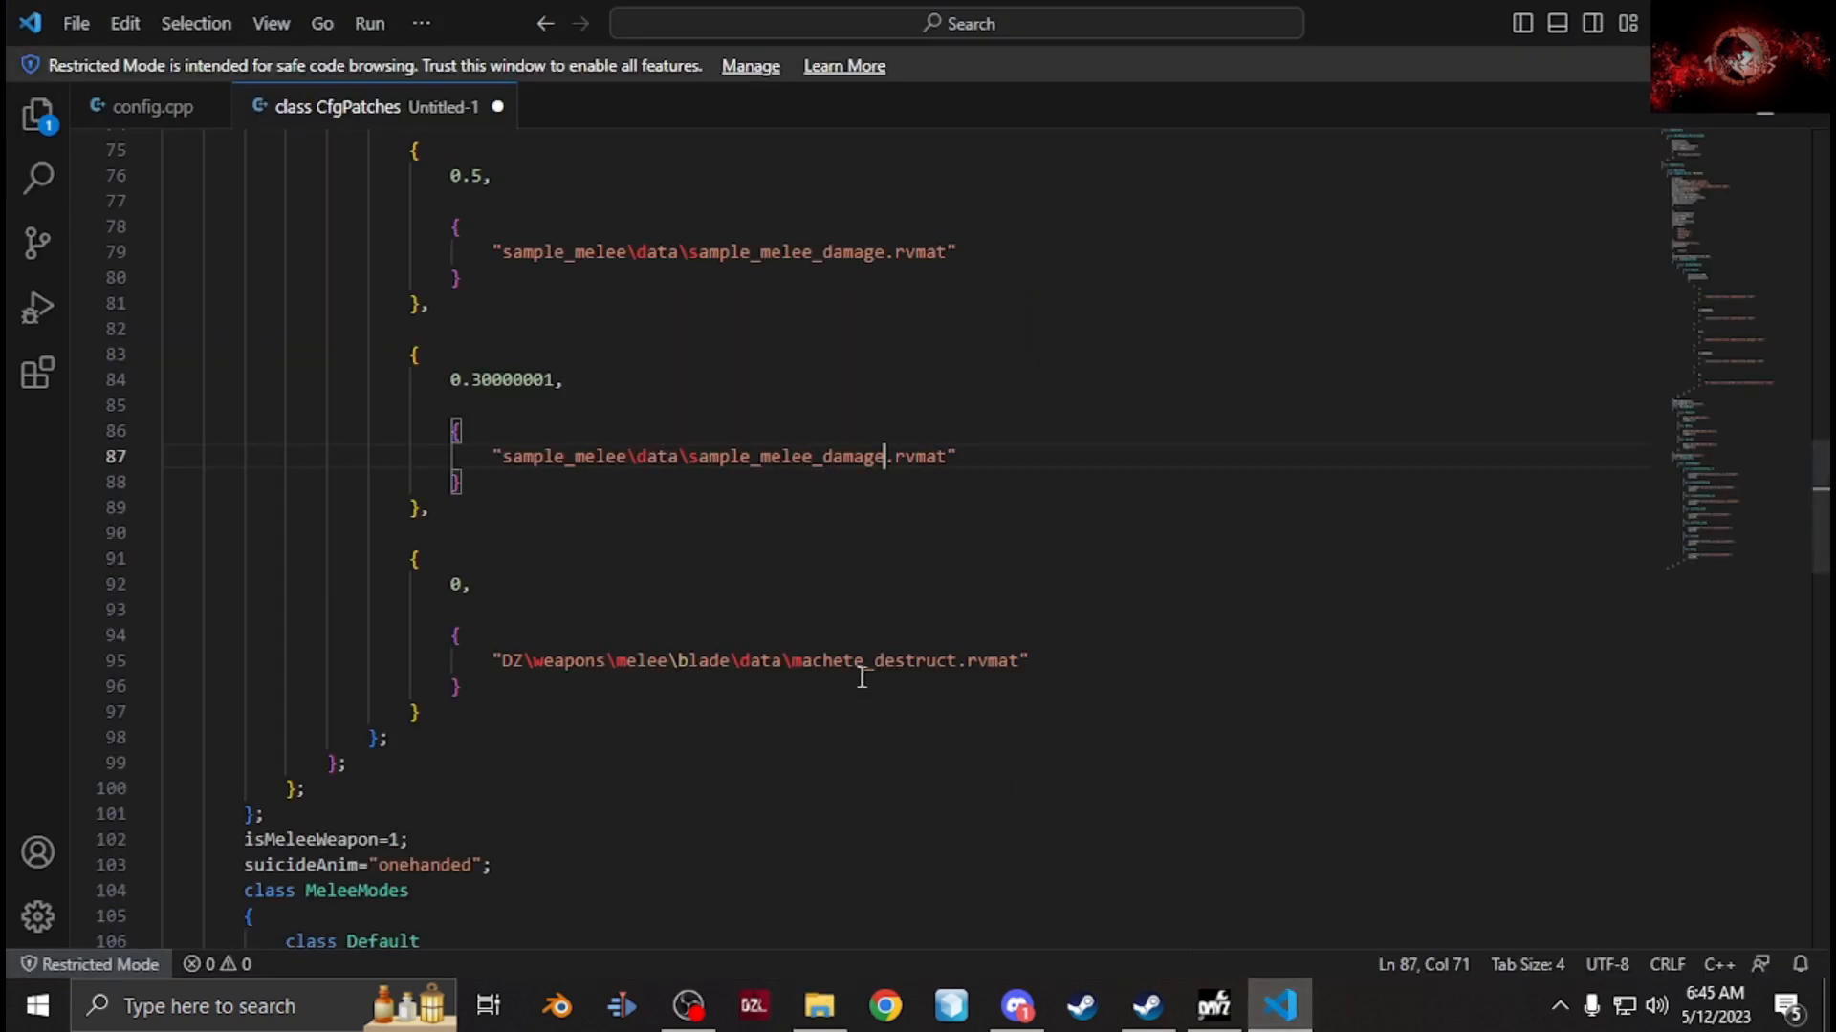
{"action": "double_click", "coordinate": [850, 658]}
{"action": "key", "text": "ctrl+v"}
Review the remaining MeleeModes ammo and range settings and the AnimEvents sound classes of the sample_melee class.
{"action": "scroll", "coordinate": [857, 662], "scroll_direction": "down", "scroll_amount": 4}
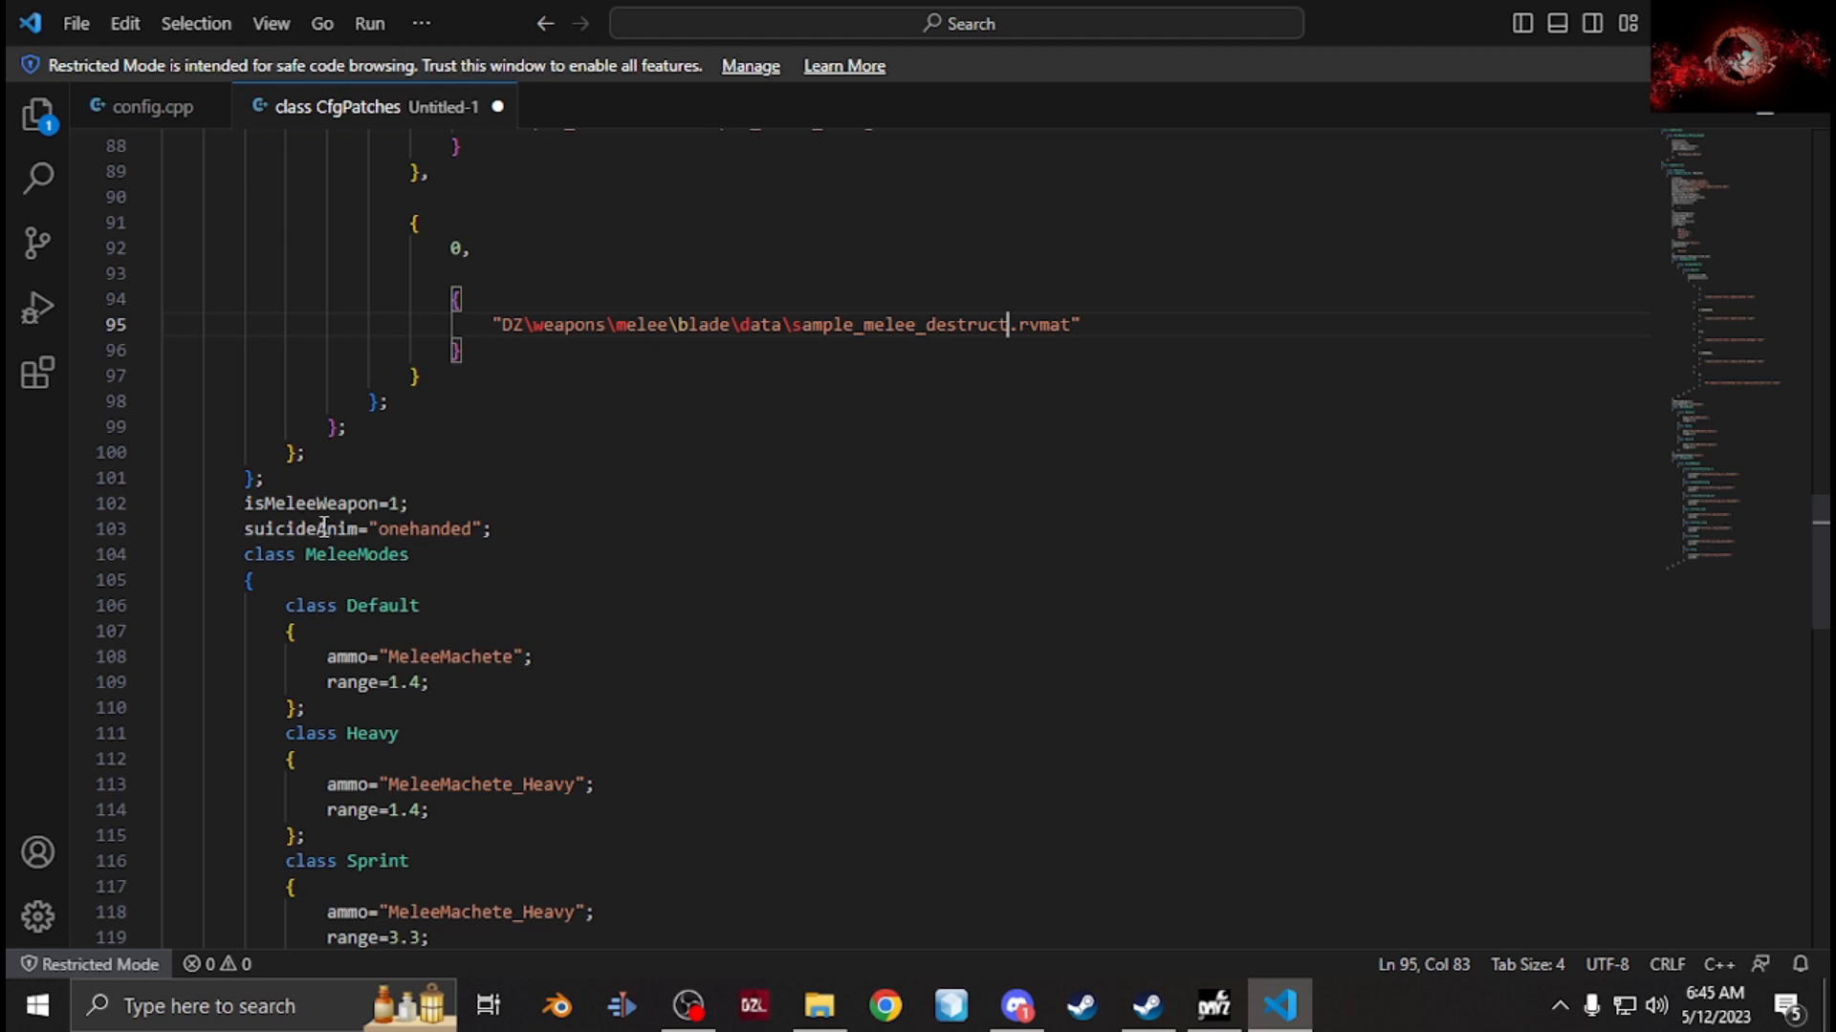
{"action": "scroll", "coordinate": [507, 650], "scroll_direction": "down", "scroll_amount": 3}
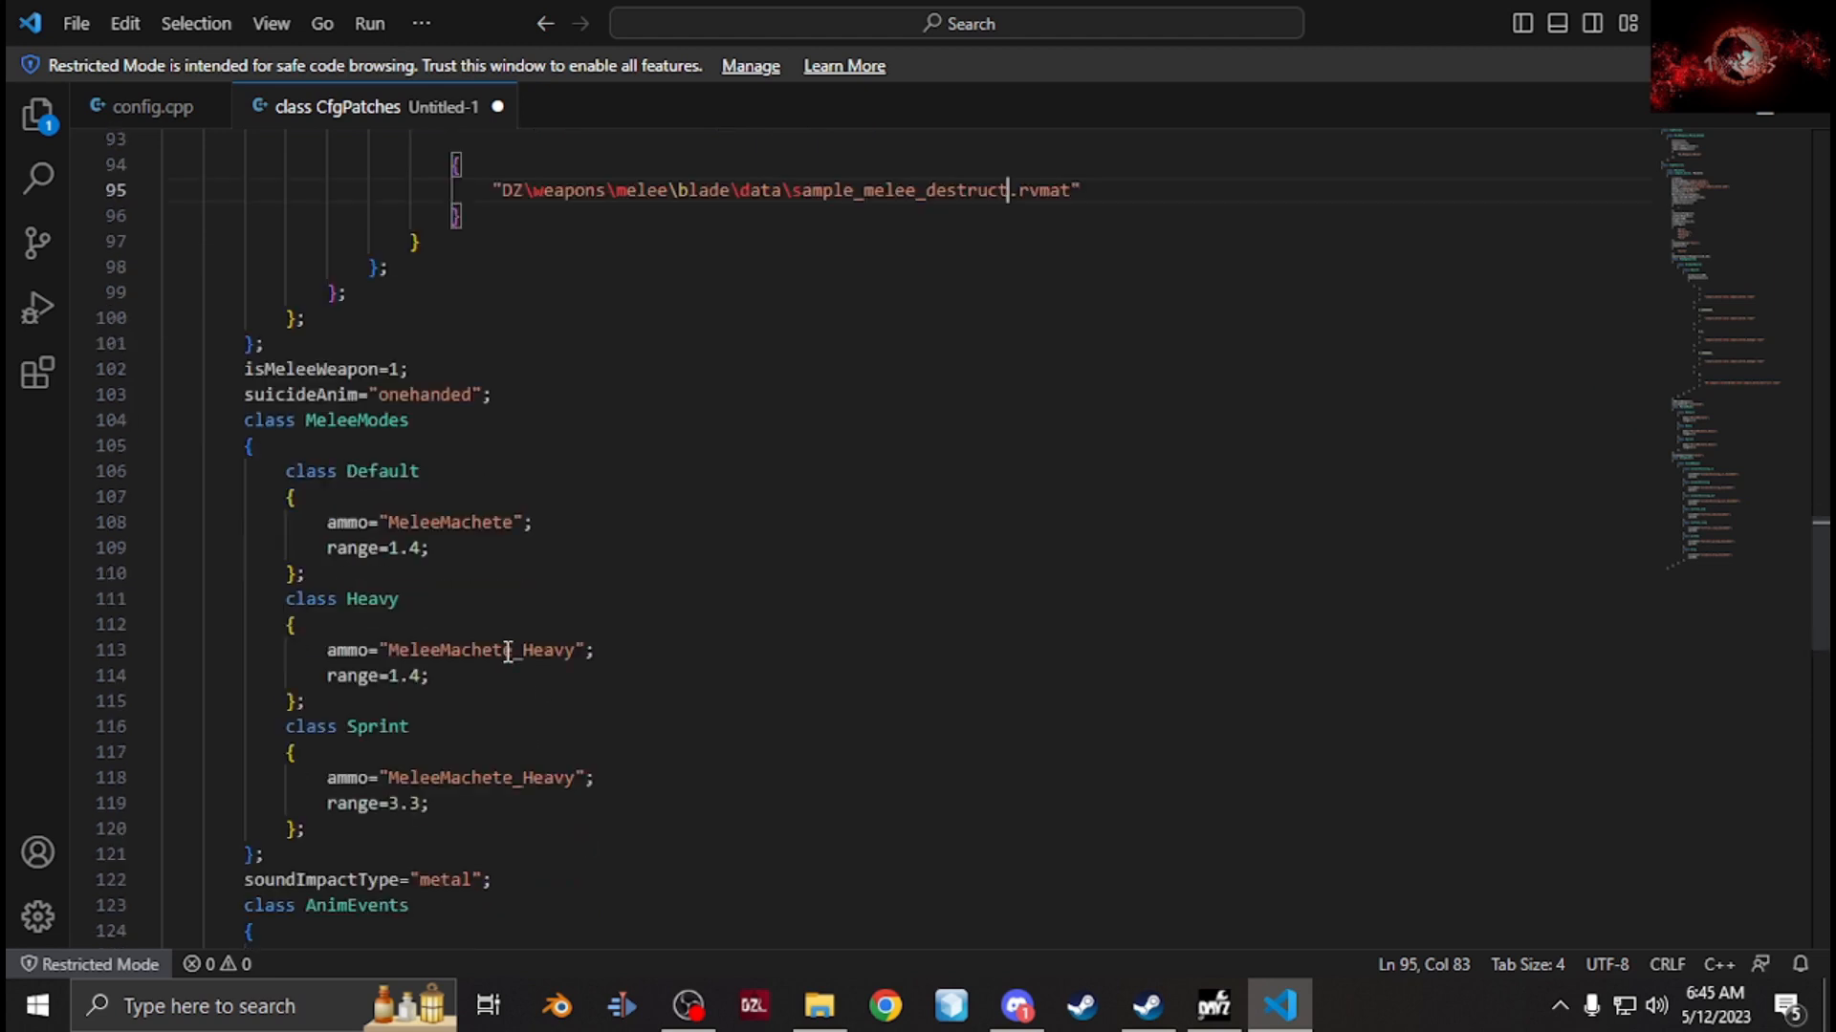
{"action": "scroll", "coordinate": [508, 653], "scroll_direction": "down", "scroll_amount": 15}
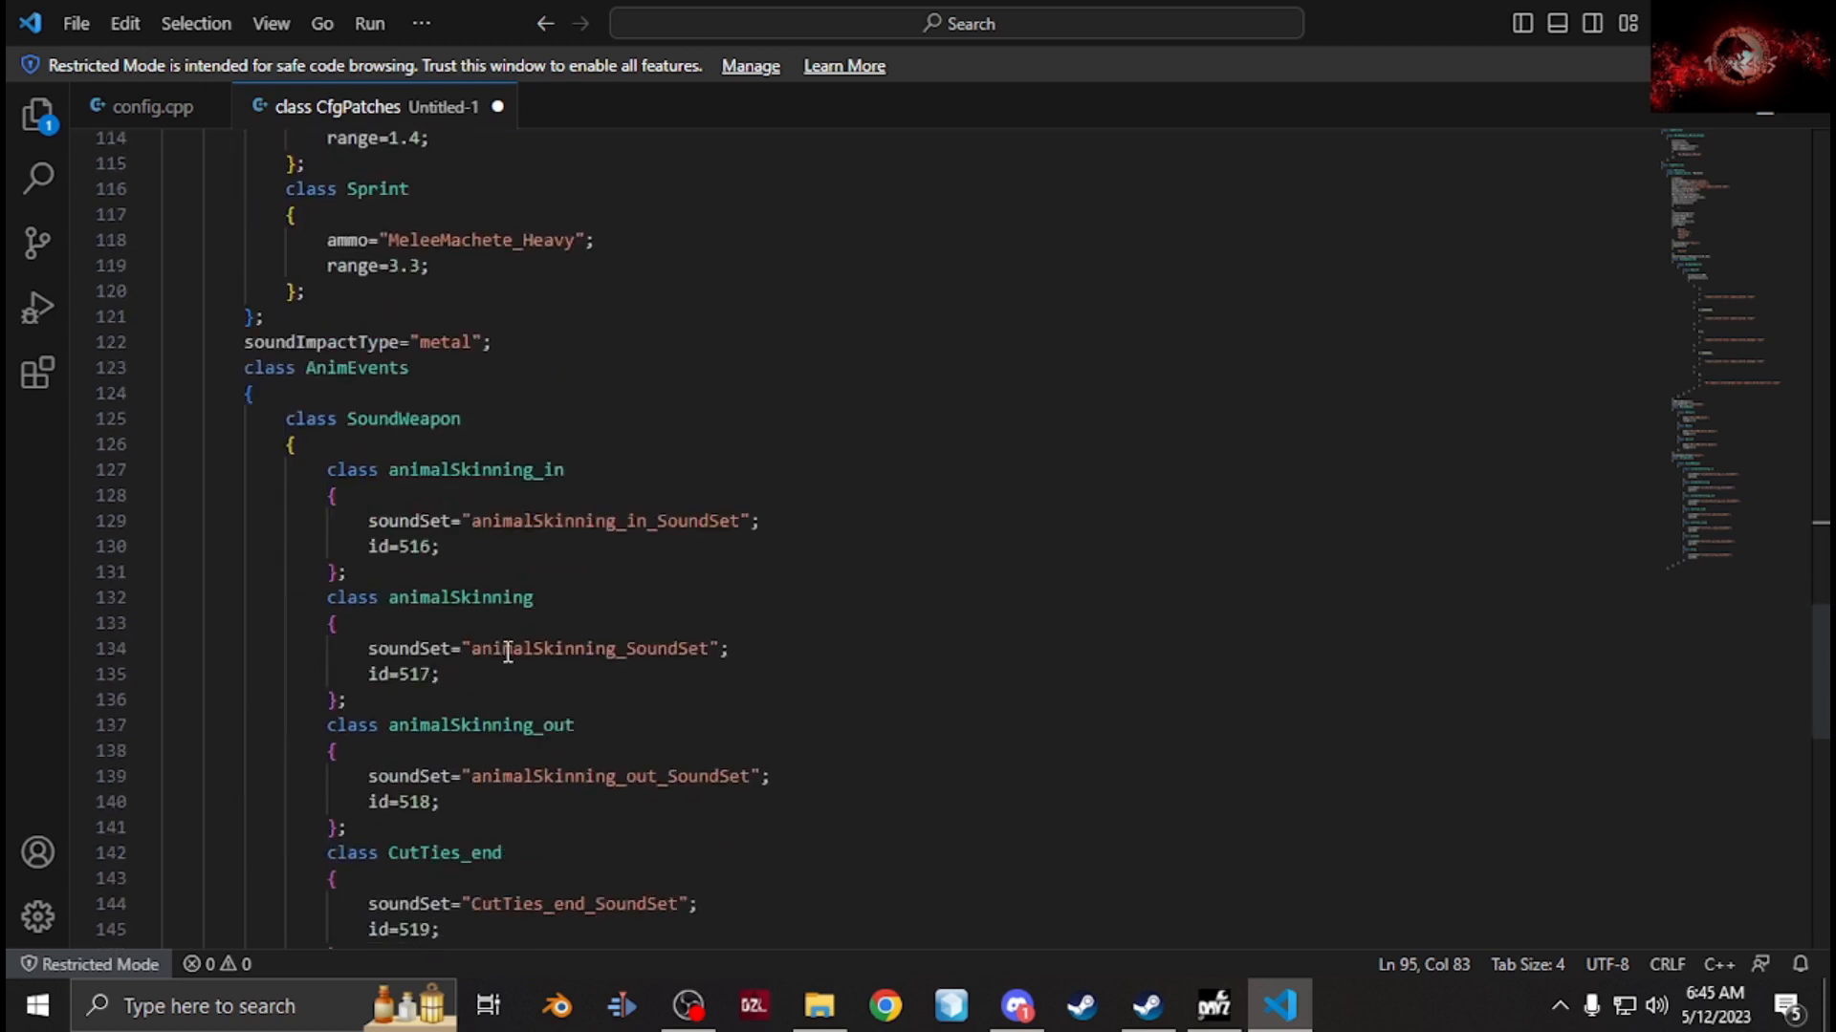
{"action": "scroll", "coordinate": [508, 652], "scroll_direction": "up", "scroll_amount": 15}
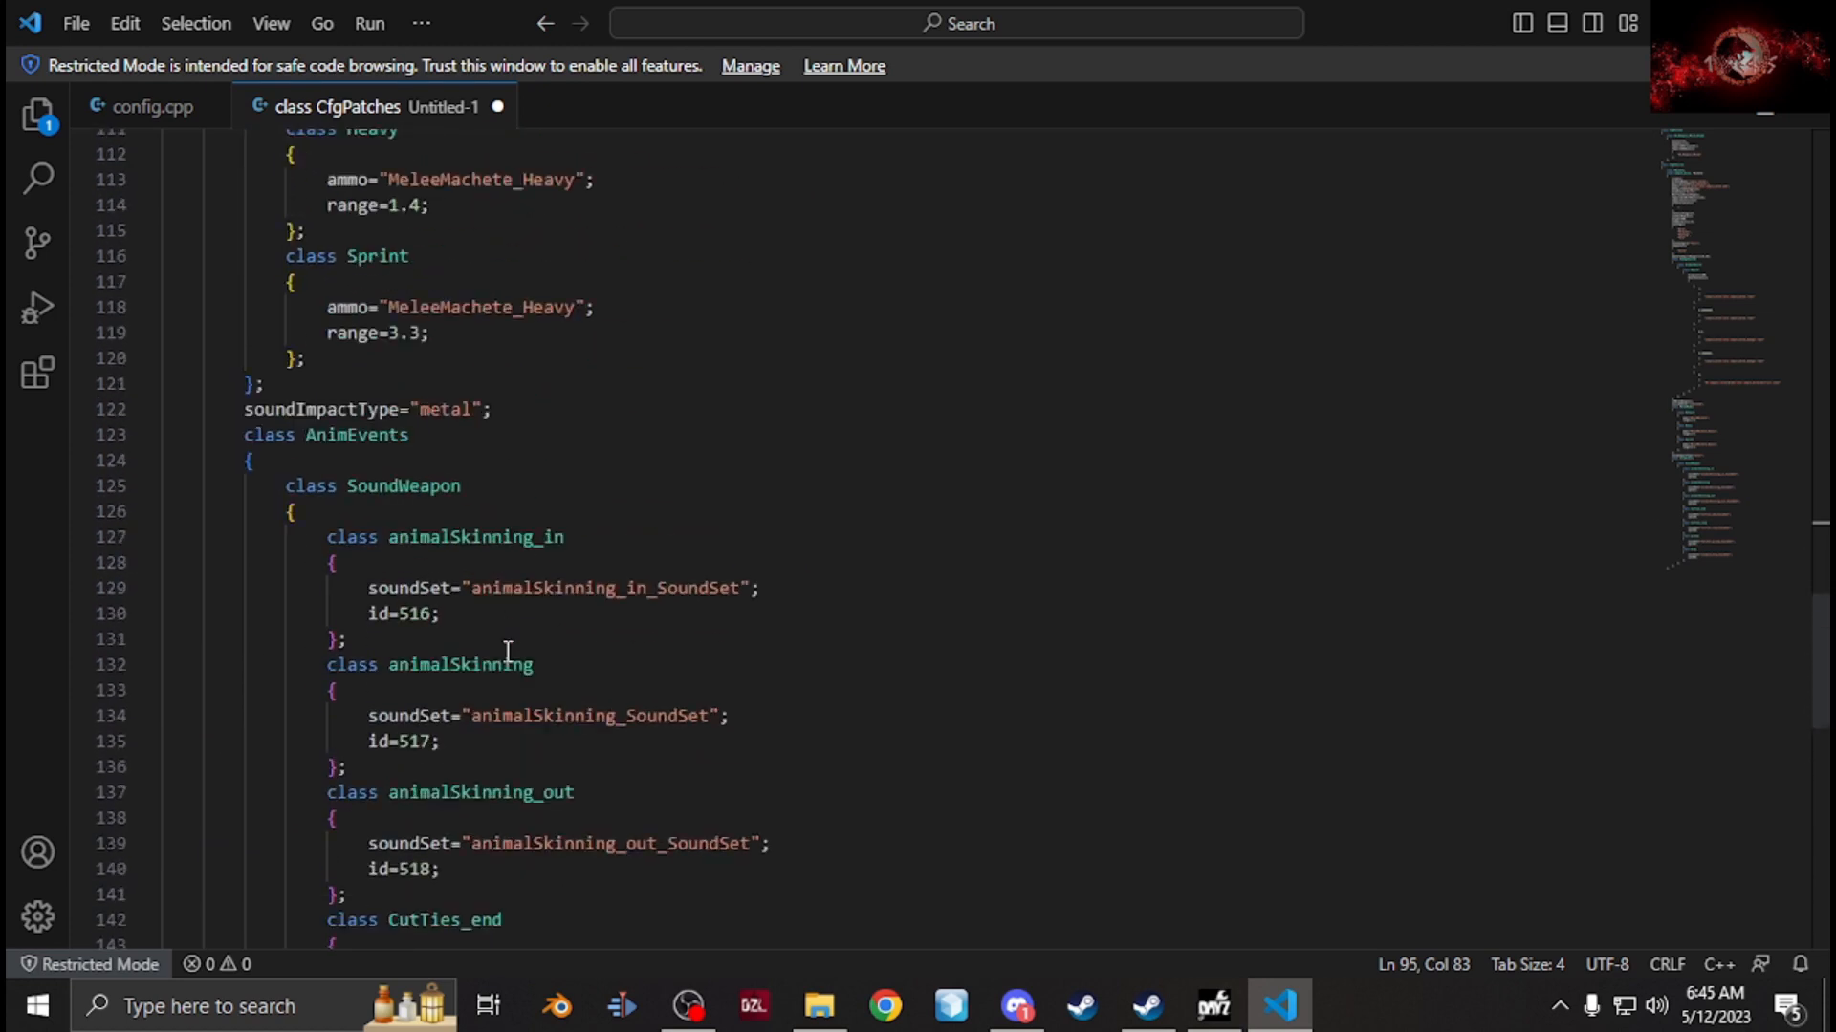
{"action": "scroll", "coordinate": [508, 652], "scroll_direction": "down", "scroll_amount": 3}
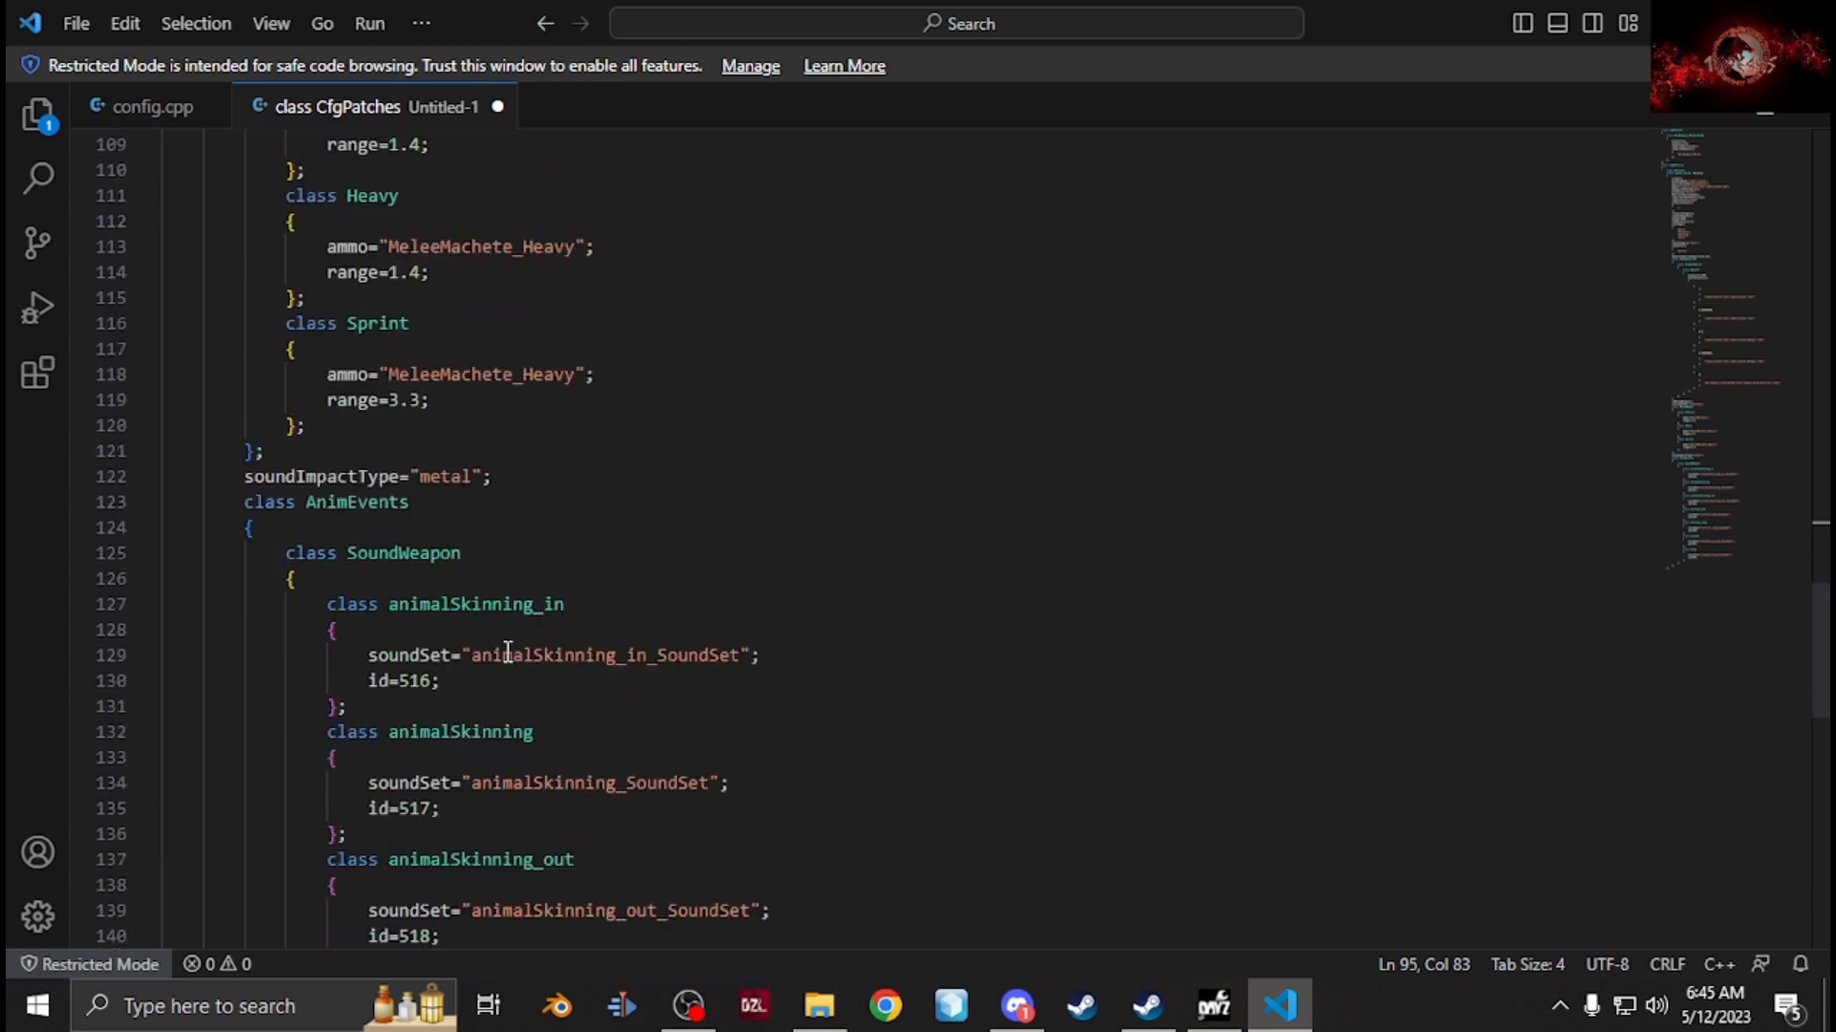
{"action": "scroll", "coordinate": [507, 652], "scroll_direction": "down", "scroll_amount": 4}
{"action": "scroll", "coordinate": [508, 652], "scroll_direction": "down", "scroll_amount": 6}
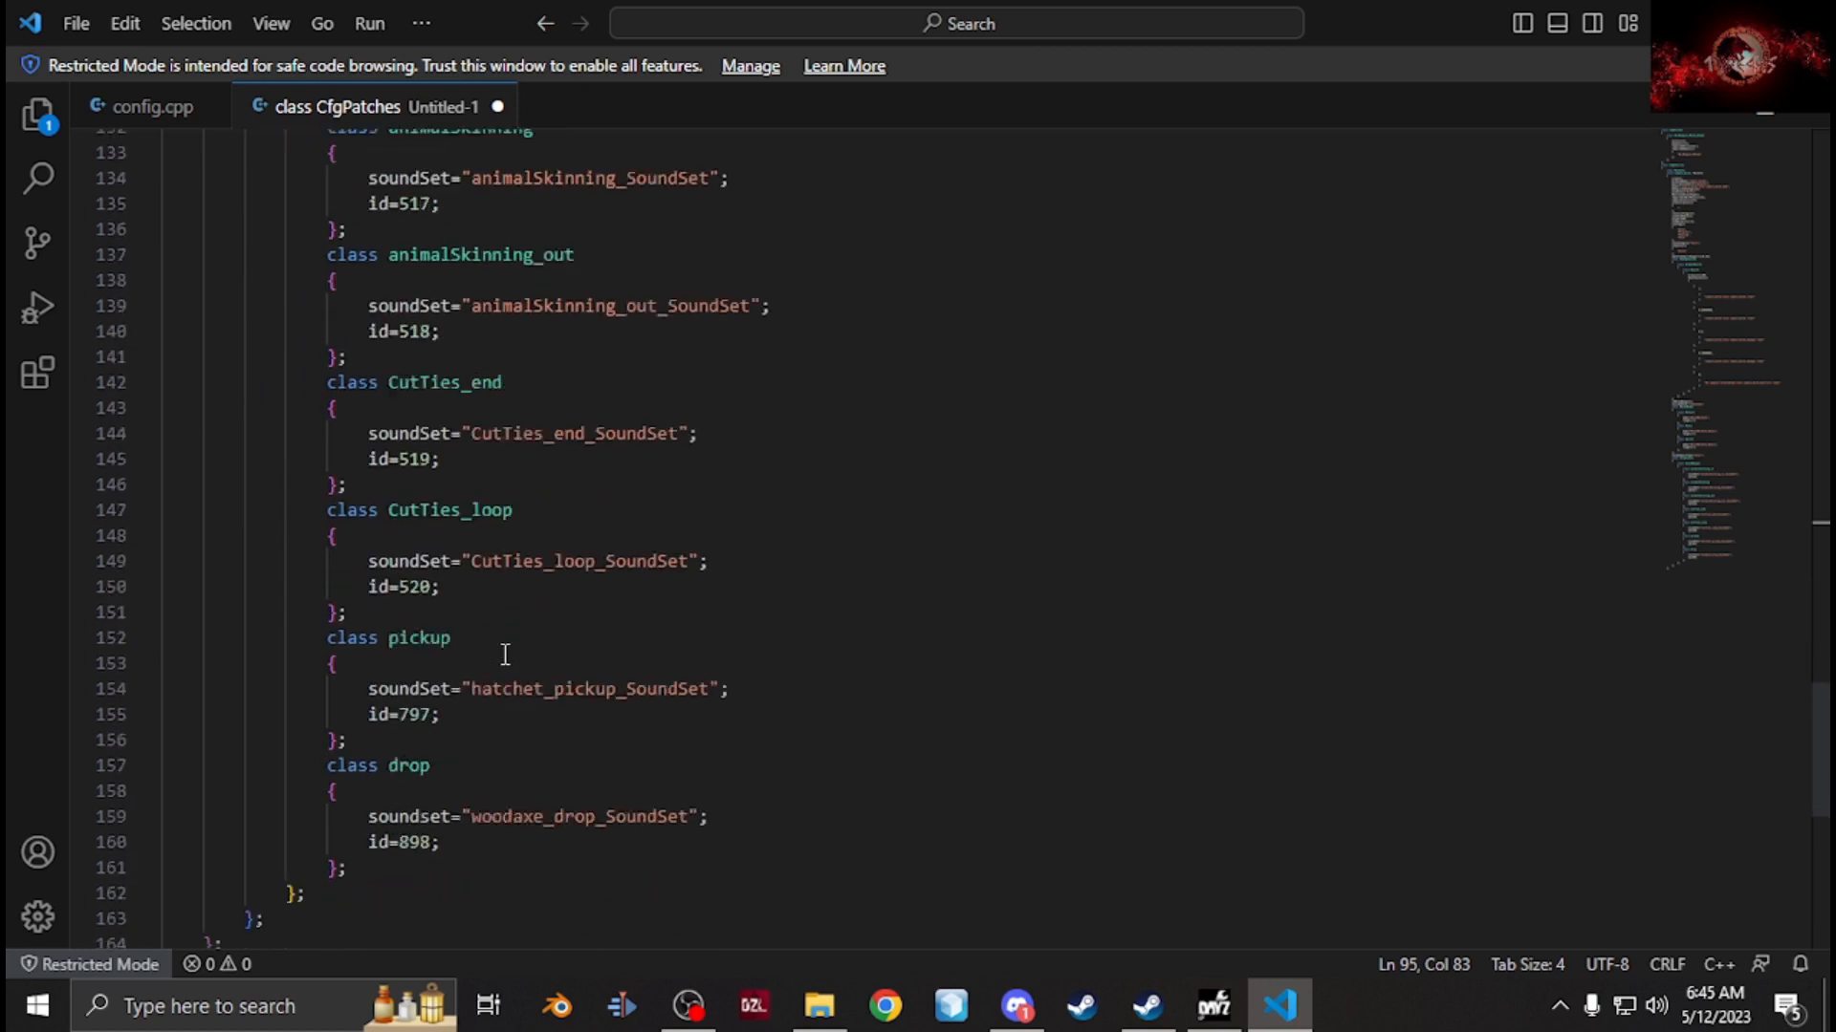
Delete the MeleeModes, soundImpactType and AnimEvents code after suicideAnim and close the sample_melee and CfgVehicles classes with correctly indented closing brackets.
{"action": "left_click_drag", "start_coordinate": [291, 852], "coordinate": [42, 295]}
{"action": "scroll", "coordinate": [249, 766], "scroll_direction": "up", "scroll_amount": 10}
{"action": "scroll", "coordinate": [256, 768], "scroll_direction": "up", "scroll_amount": 2}
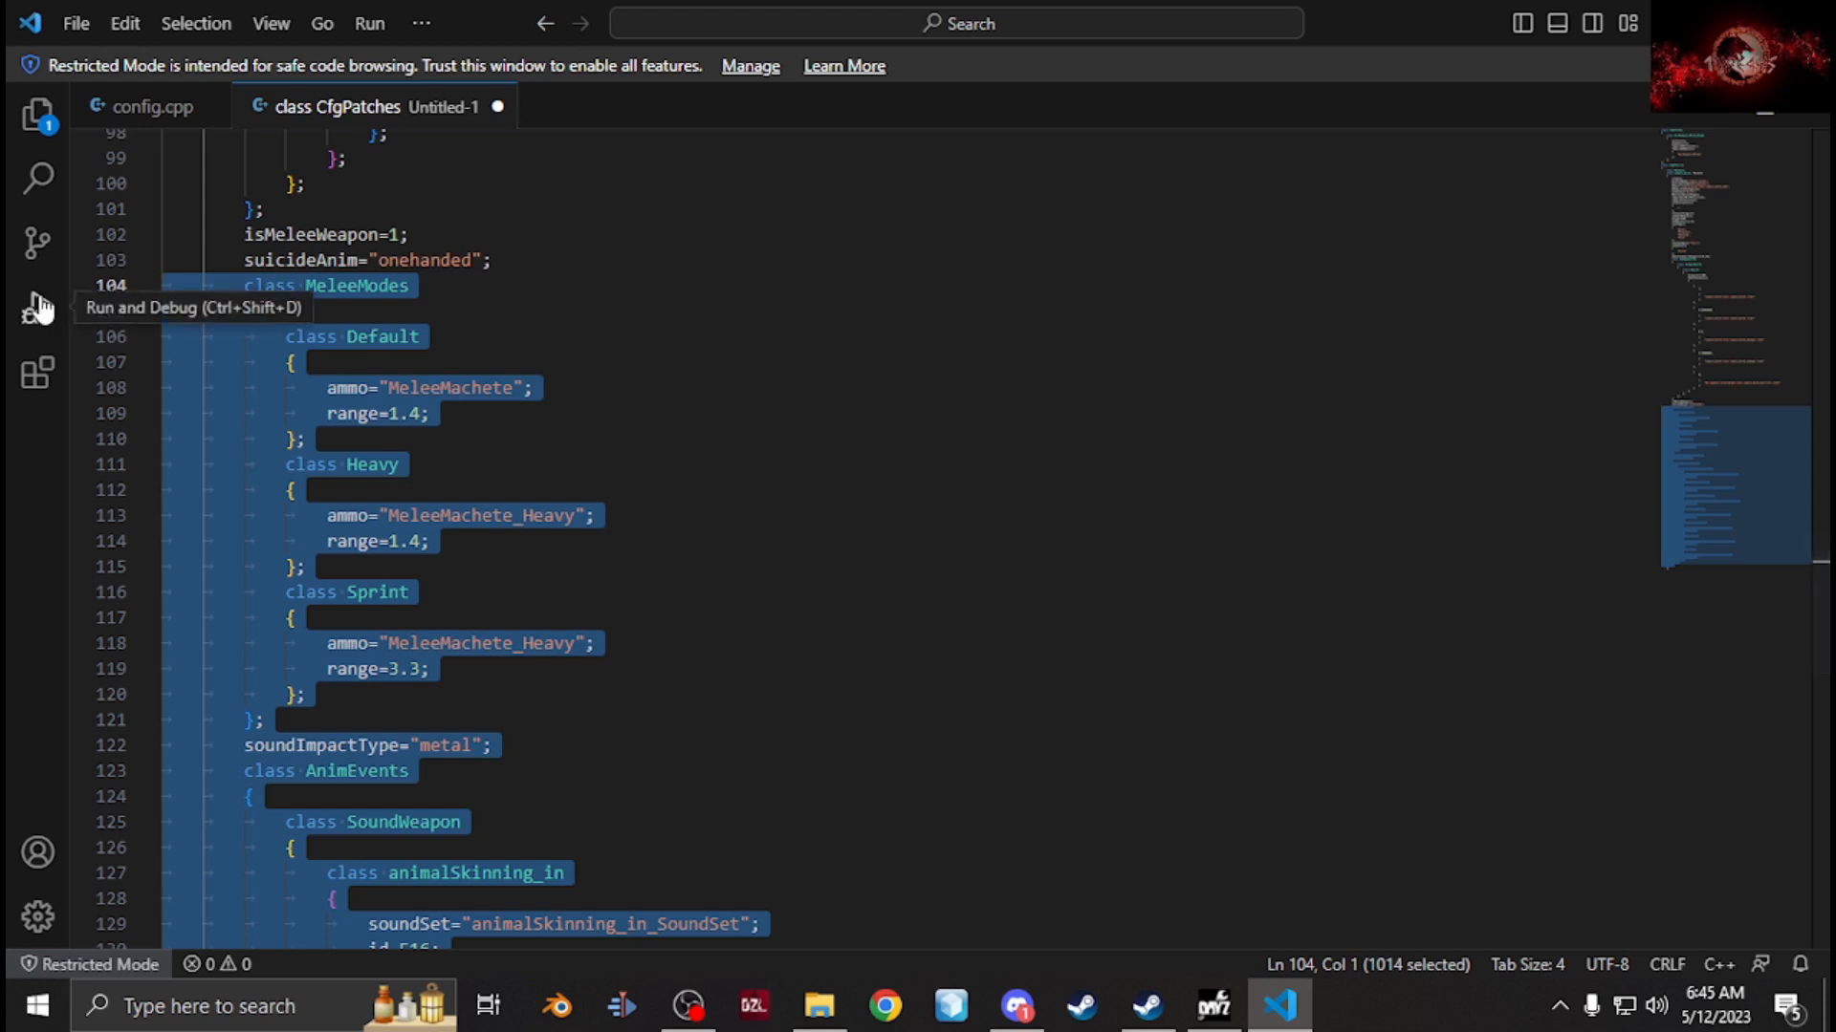
{"action": "key", "text": "Delete"}
{"action": "type", "text": "};"}
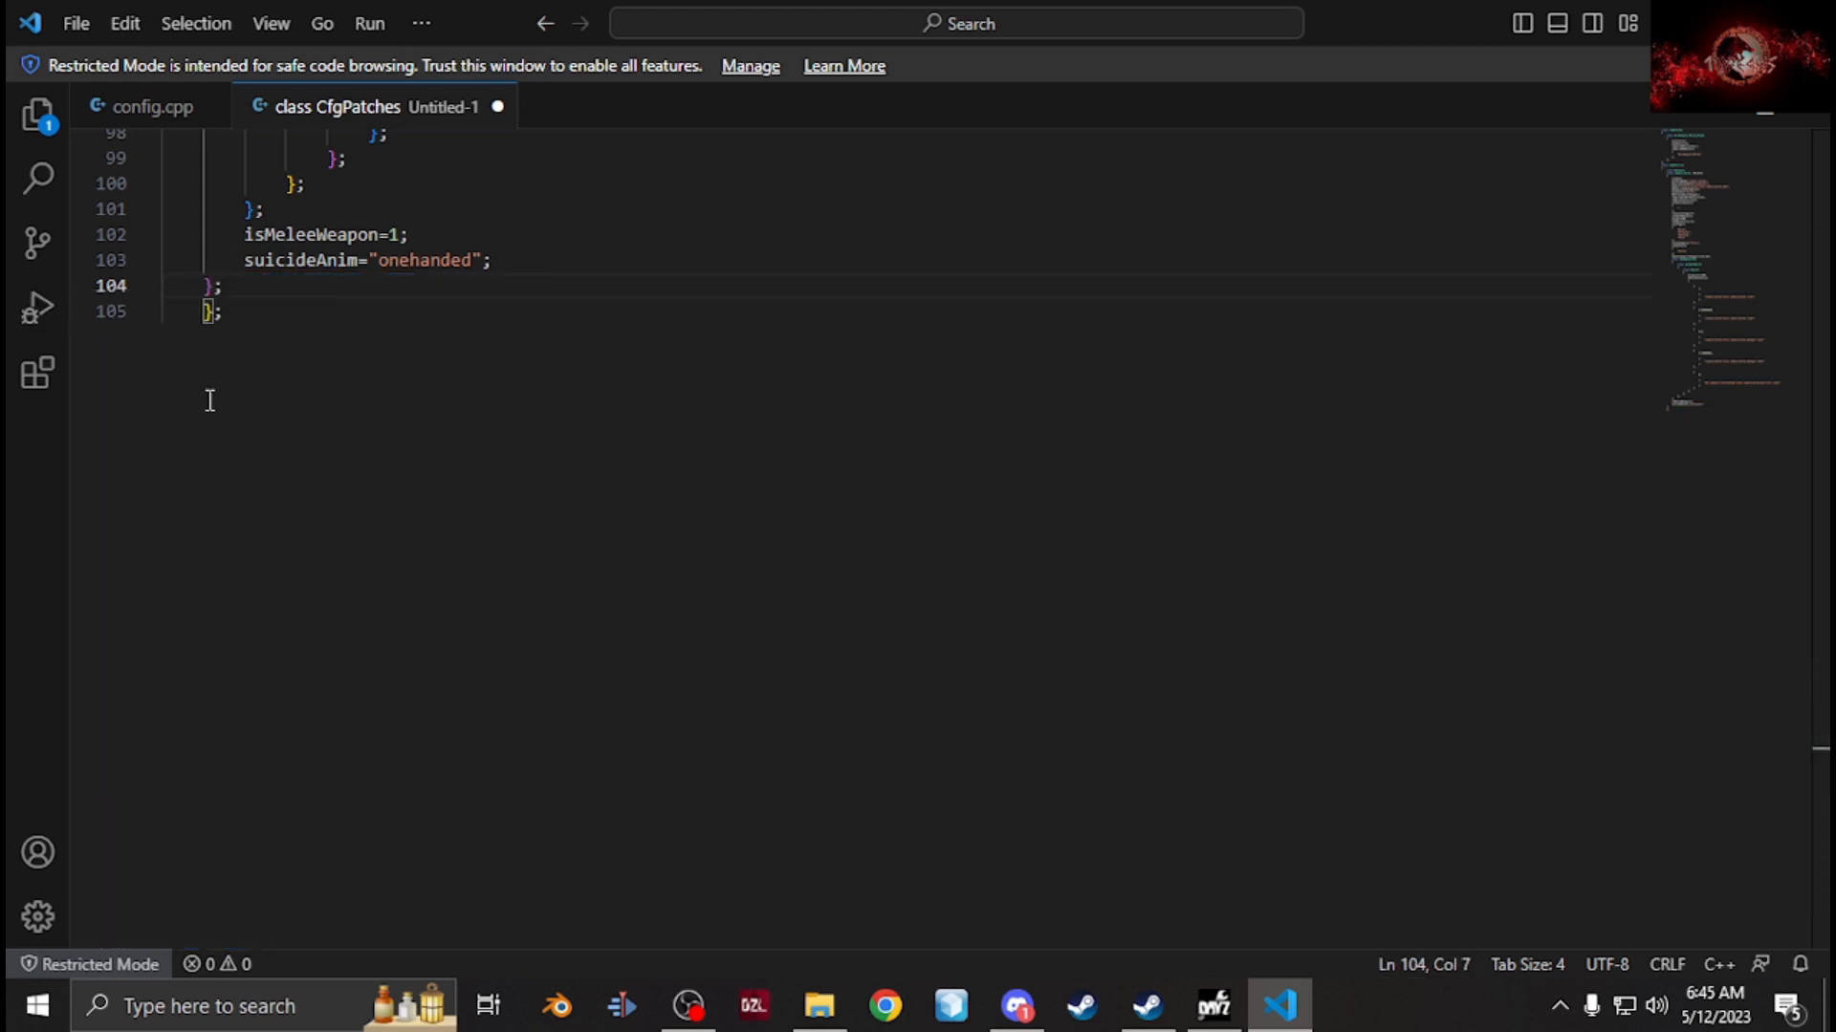
{"action": "left_click", "coordinate": [191, 313]}
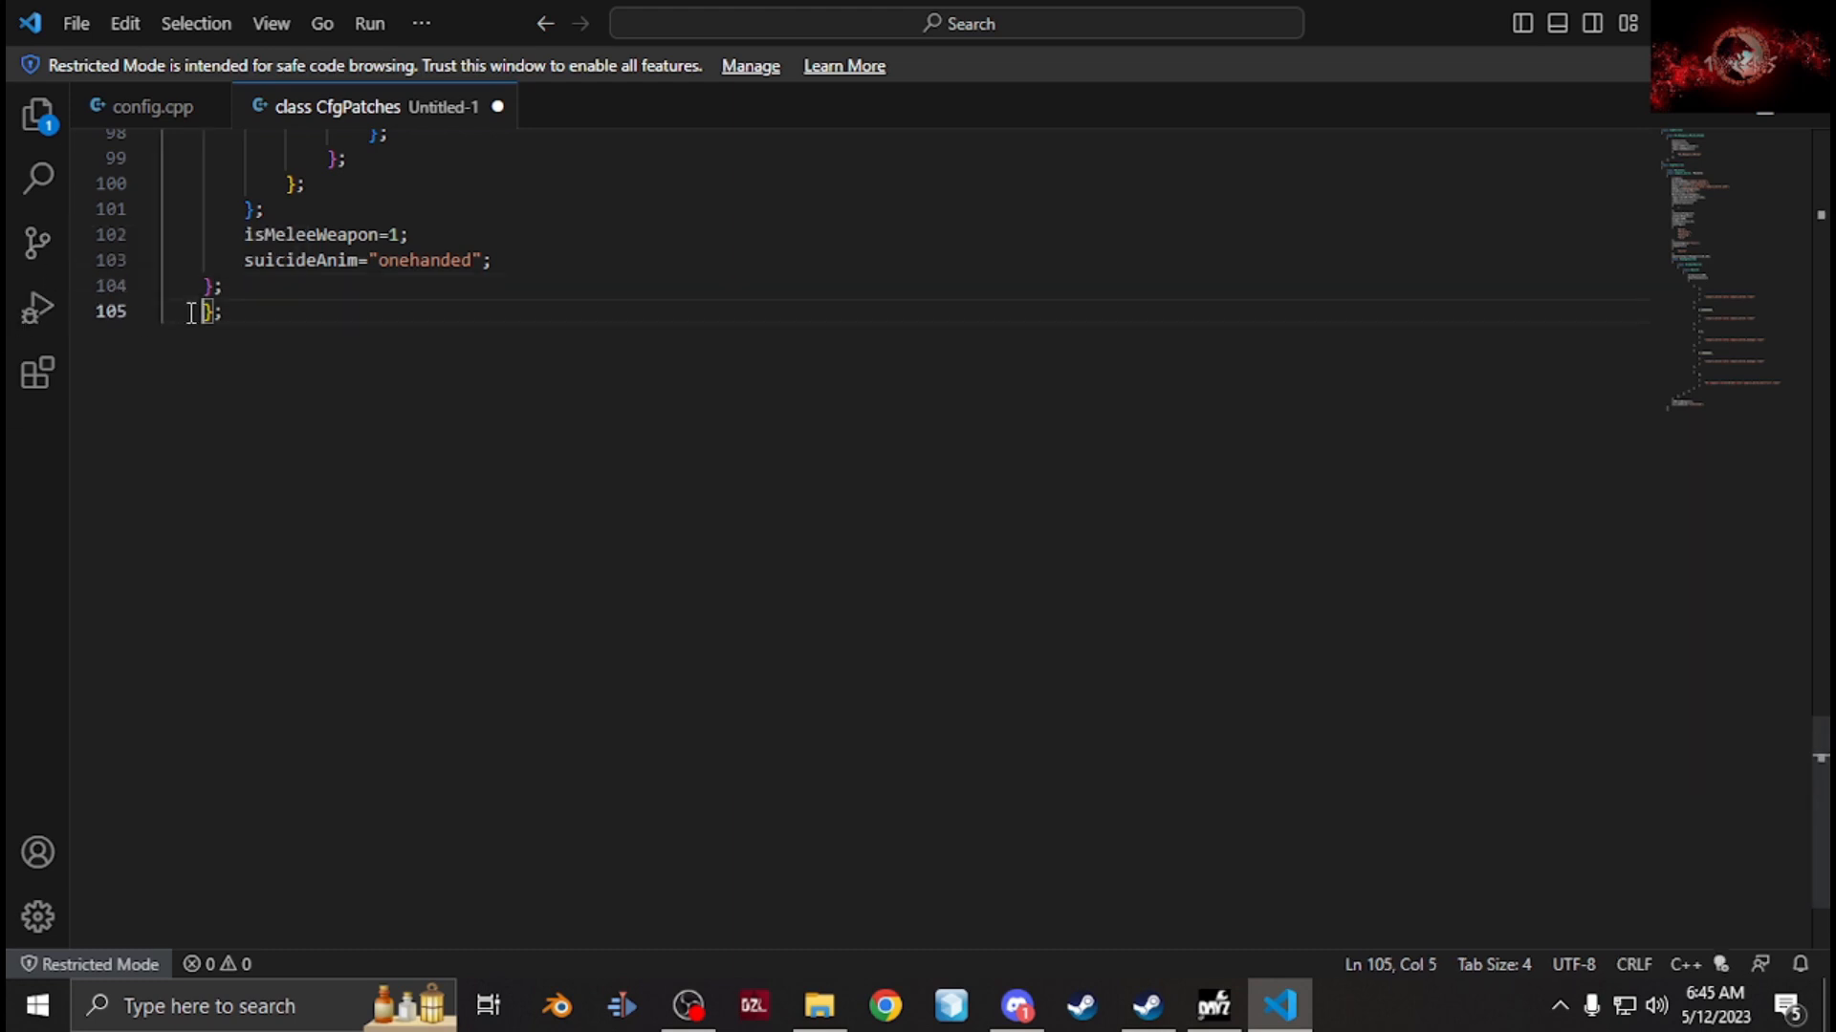
{"action": "key", "text": "BackSpace"}
Replace the DZ\weapons\melee\blade\data folder in health level 0's rvmat path with sample_melee\data, copied from the 0.30000001 level.
{"action": "scroll", "coordinate": [450, 377], "scroll_direction": "up", "scroll_amount": 4}
{"action": "scroll", "coordinate": [541, 547], "scroll_direction": "up", "scroll_amount": 1}
{"action": "scroll", "coordinate": [541, 547], "scroll_direction": "up", "scroll_amount": 18}
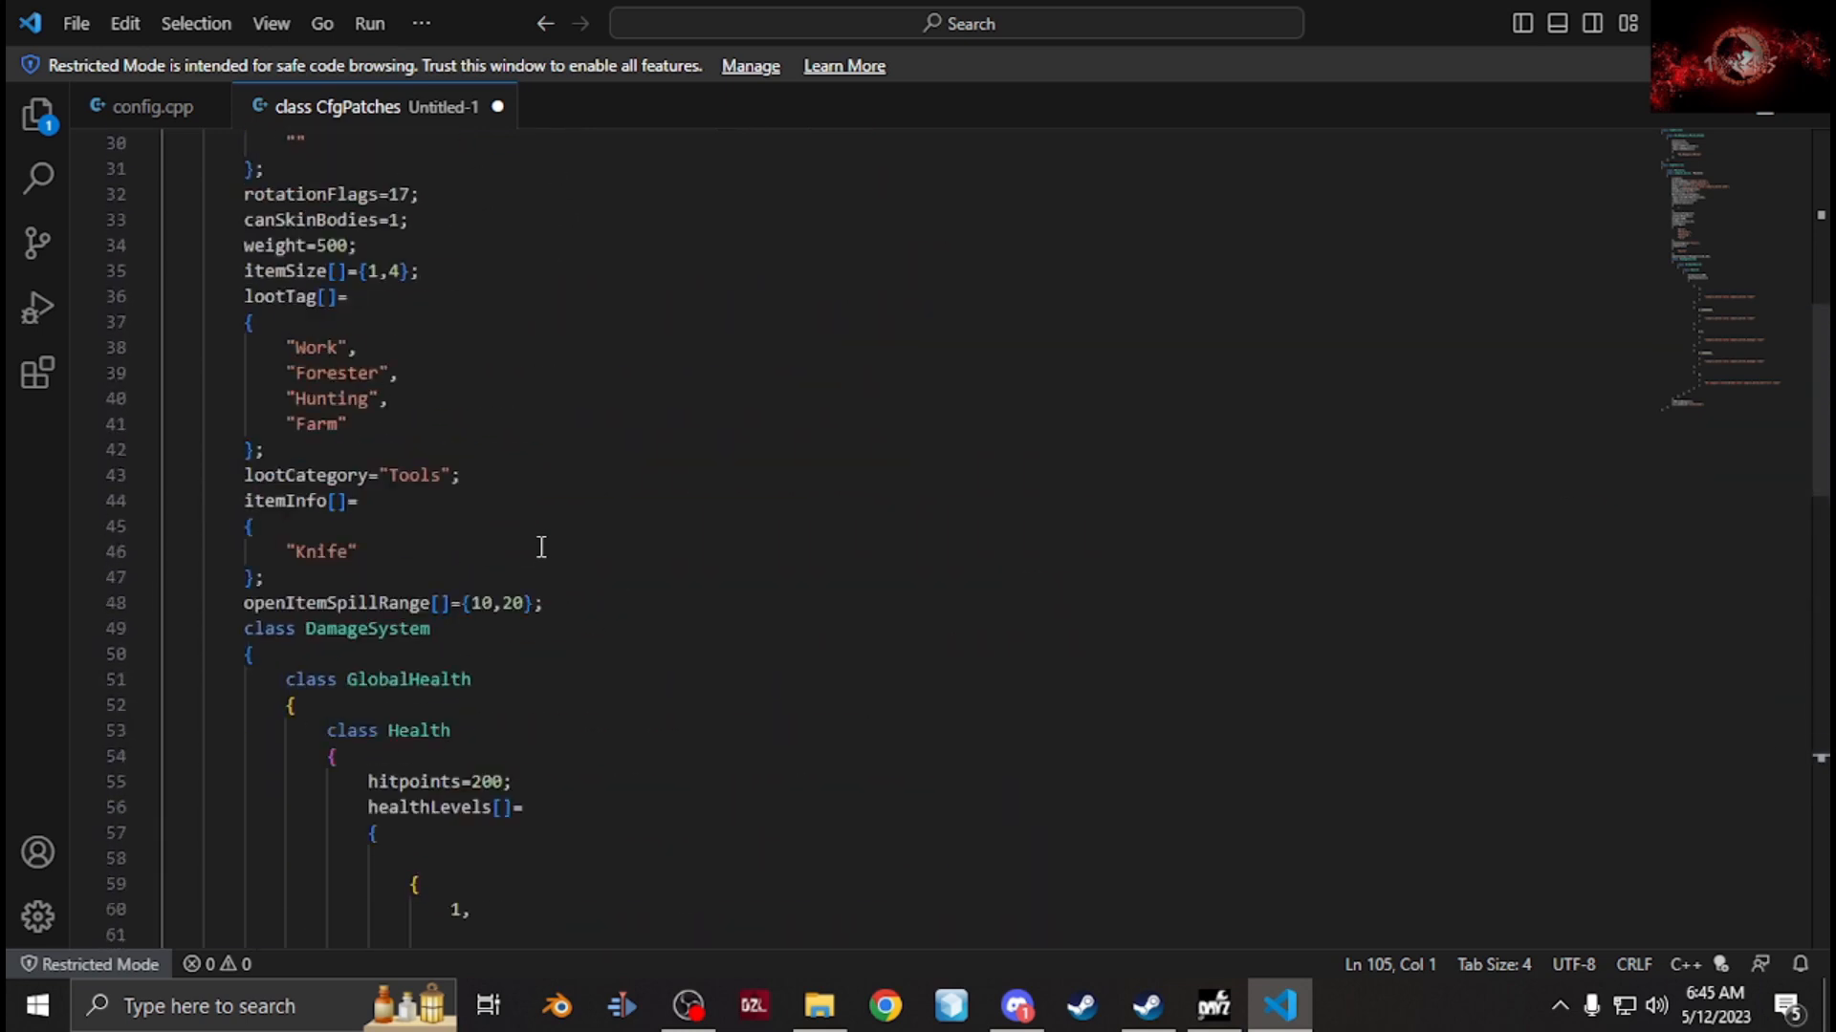
{"action": "scroll", "coordinate": [541, 547], "scroll_direction": "down", "scroll_amount": 12}
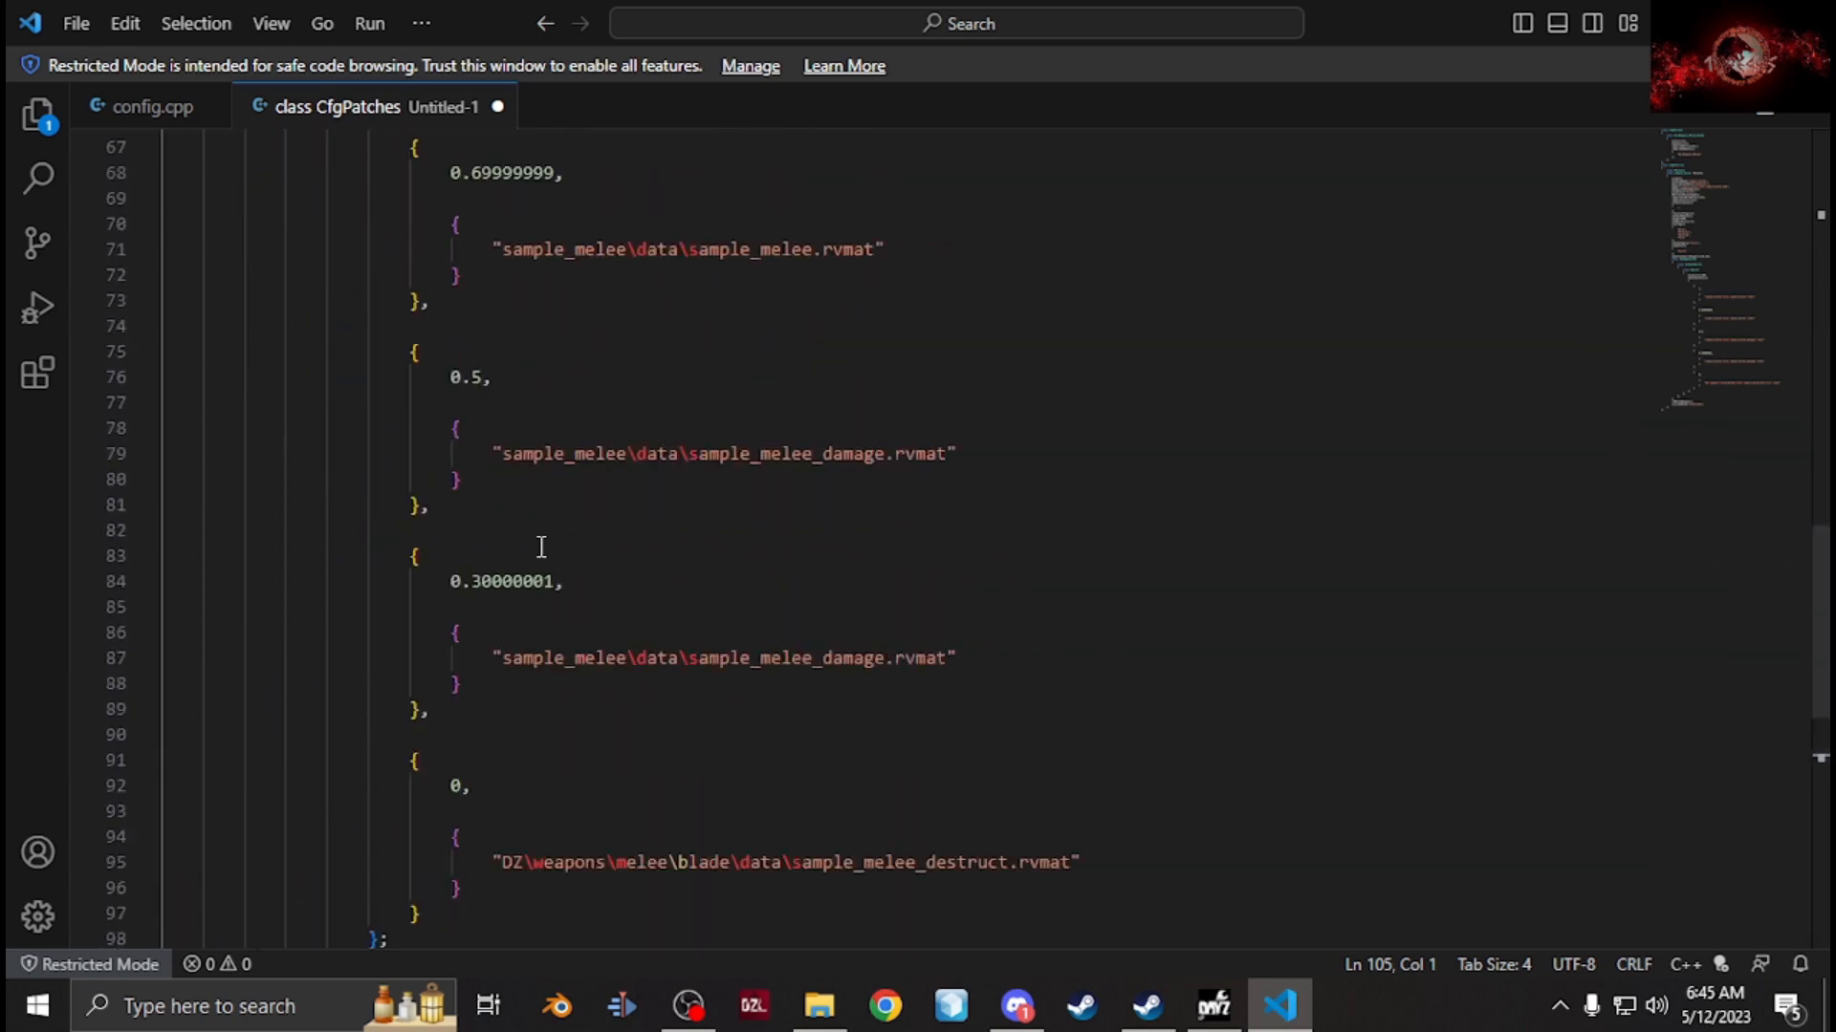
{"action": "scroll", "coordinate": [928, 885], "scroll_direction": "down", "scroll_amount": 1}
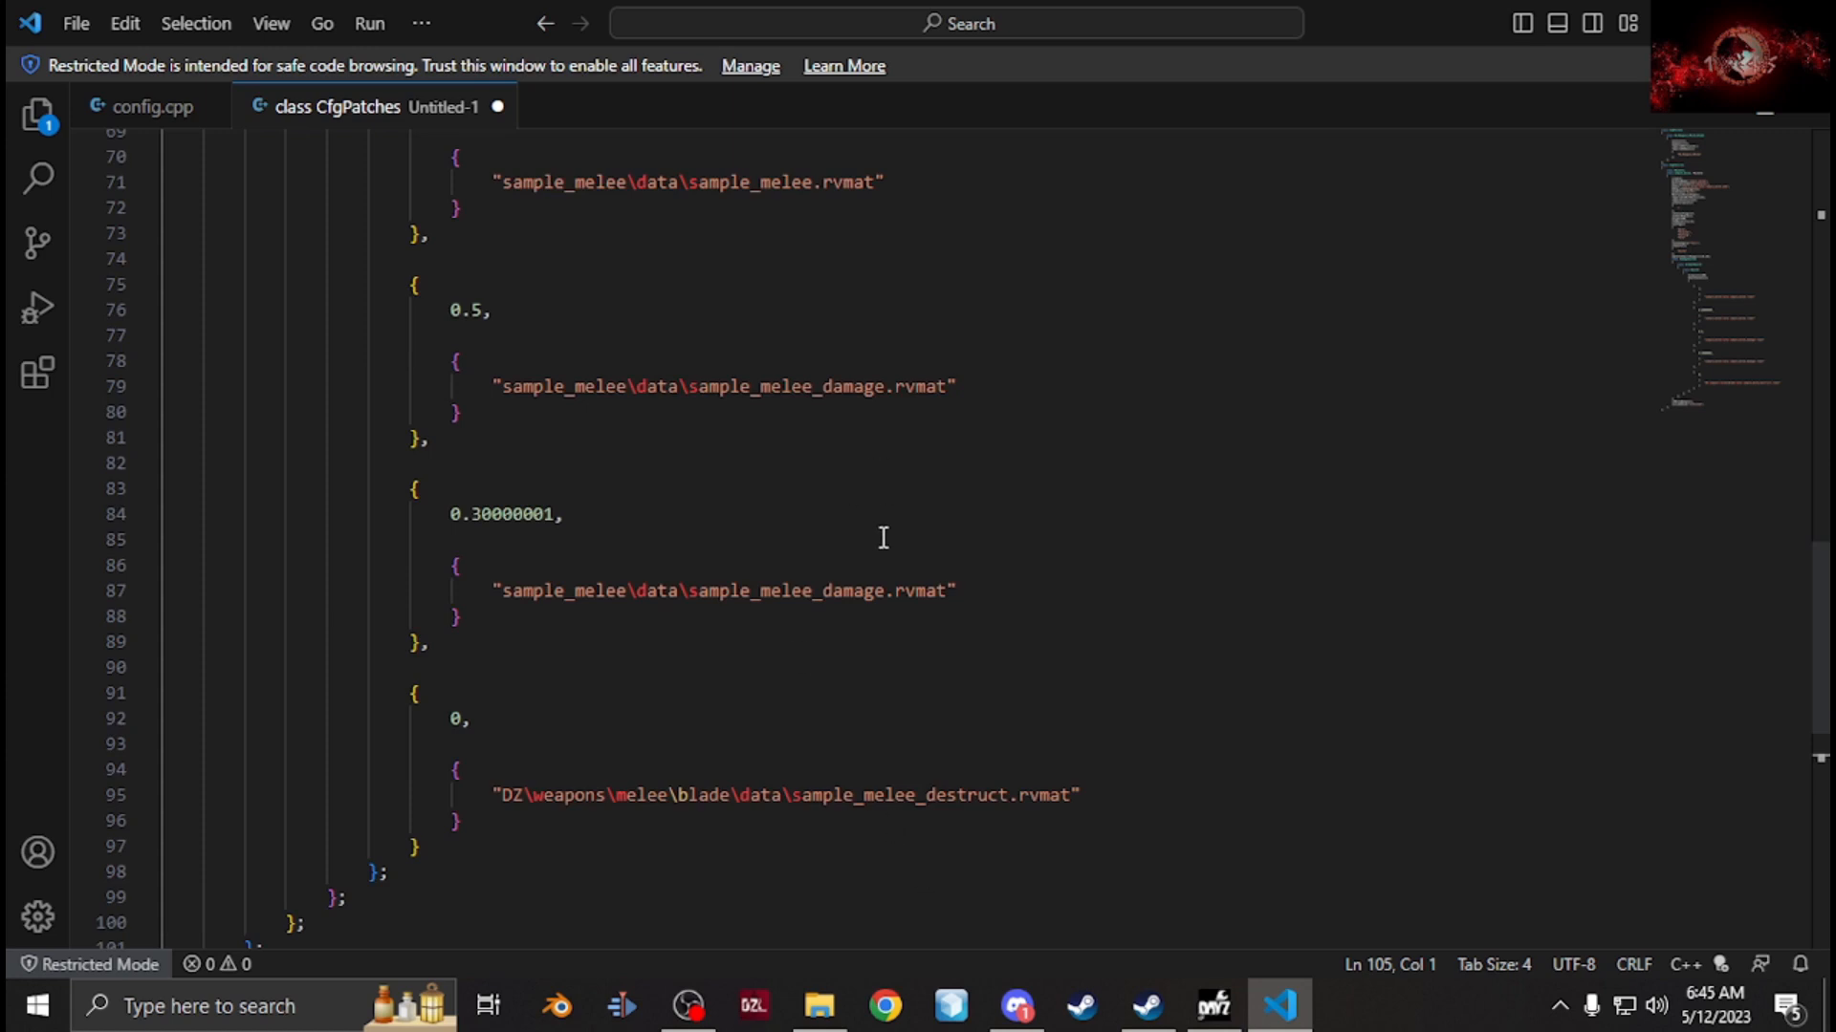
{"action": "scroll", "coordinate": [882, 539], "scroll_direction": "up", "scroll_amount": 1}
{"action": "scroll", "coordinate": [866, 572], "scroll_direction": "down", "scroll_amount": 2}
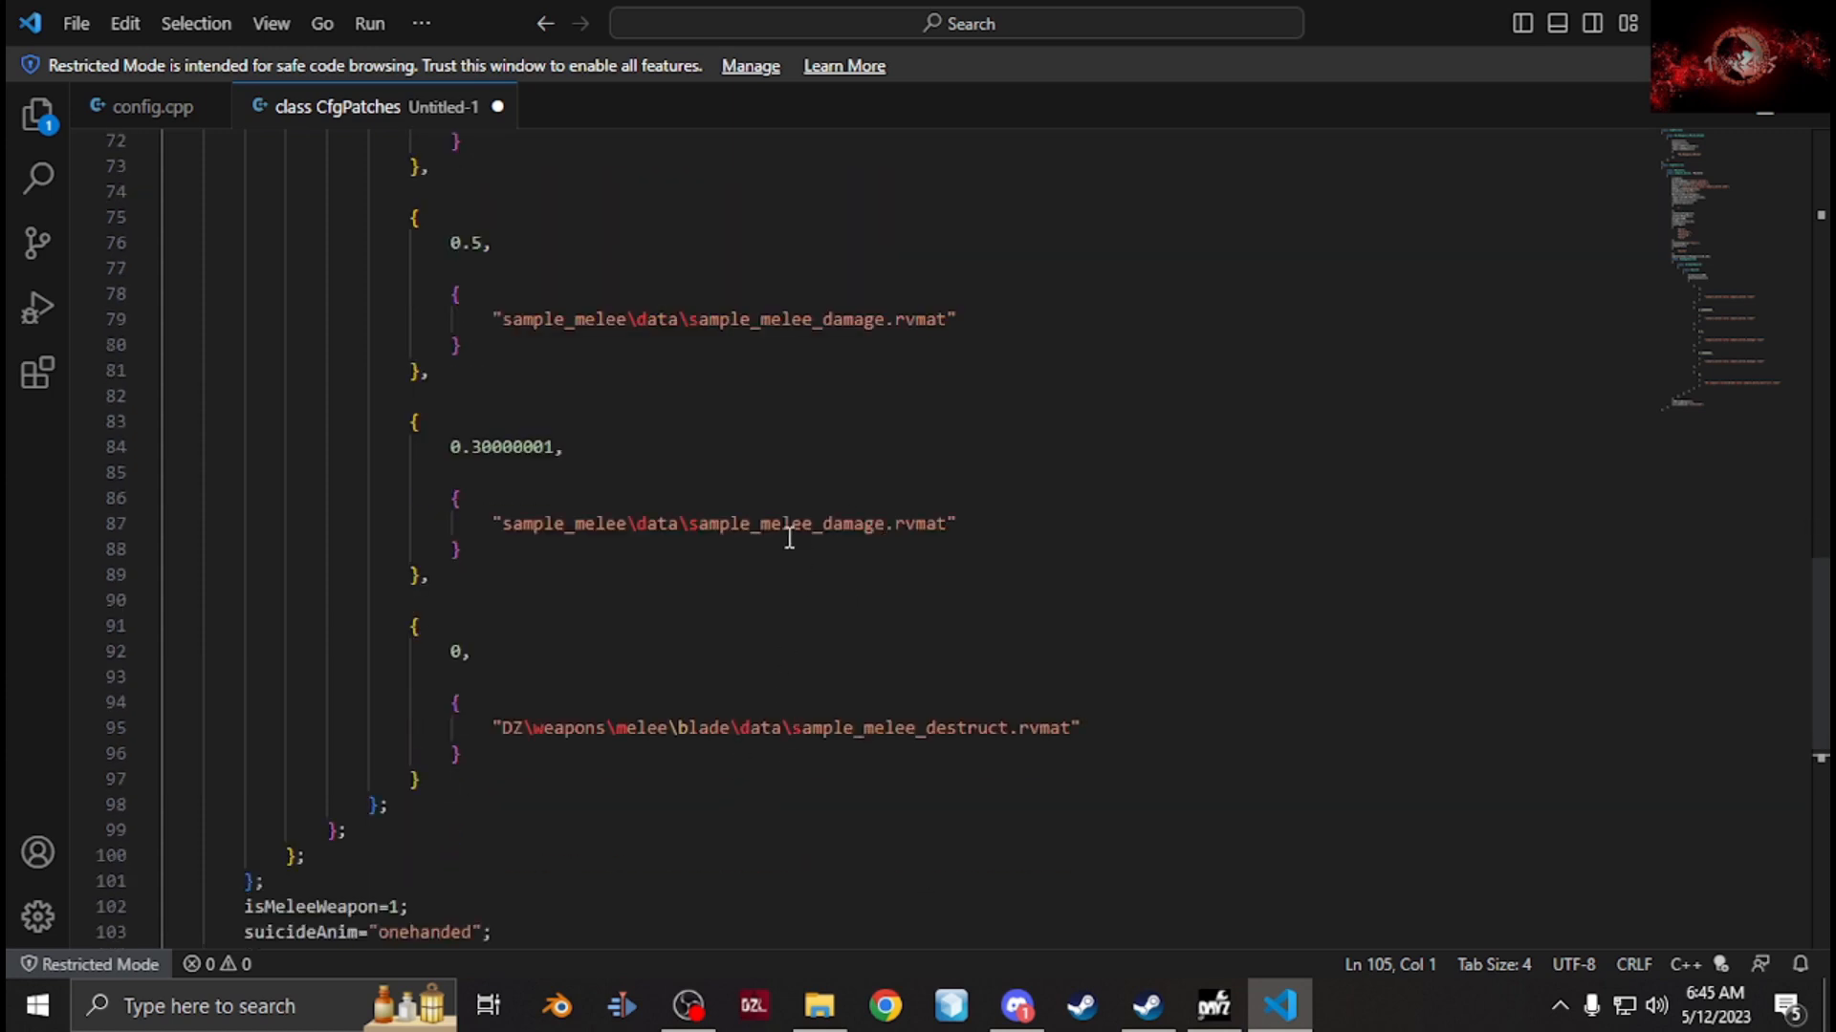
{"action": "left_click_drag", "start_coordinate": [679, 523], "coordinate": [505, 525]}
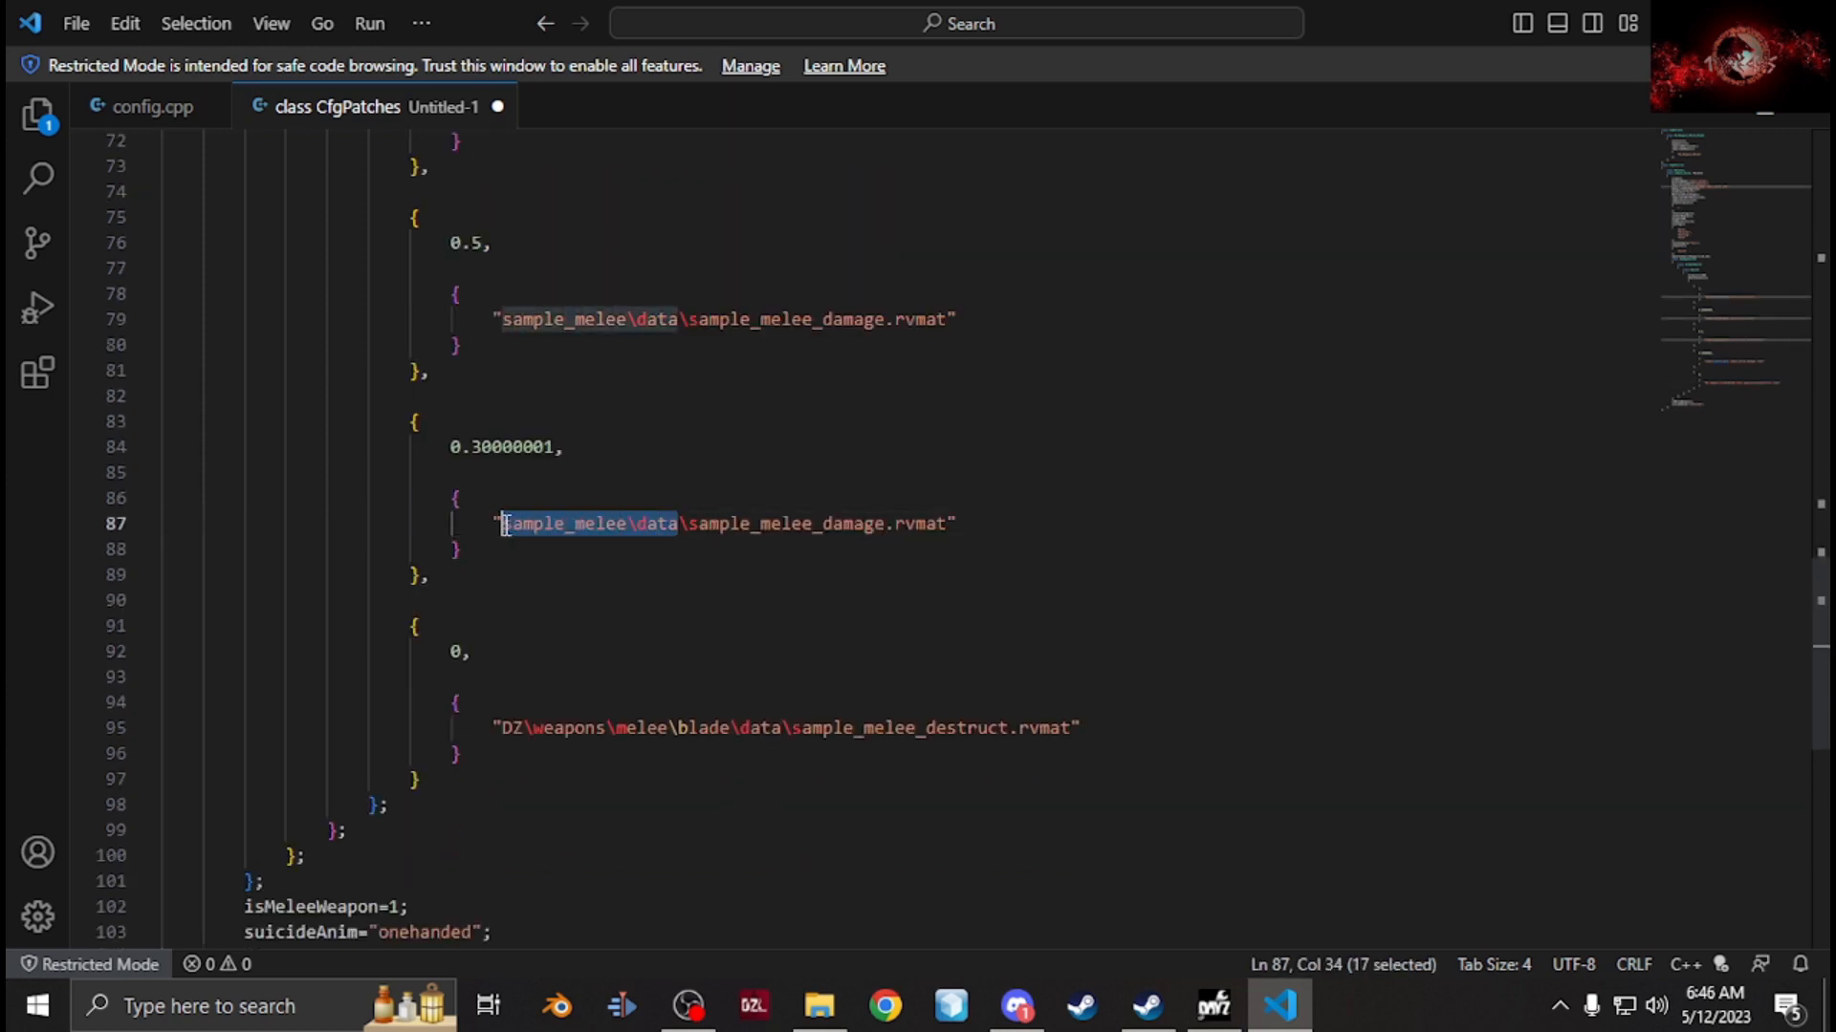
{"action": "left_click_drag", "start_coordinate": [788, 729], "coordinate": [501, 728]}
{"action": "key", "text": "ctrl+v"}
Set the hitpoints in the GlobalHealth Health class to 500.
{"action": "scroll", "coordinate": [584, 627], "scroll_direction": "up", "scroll_amount": 10}
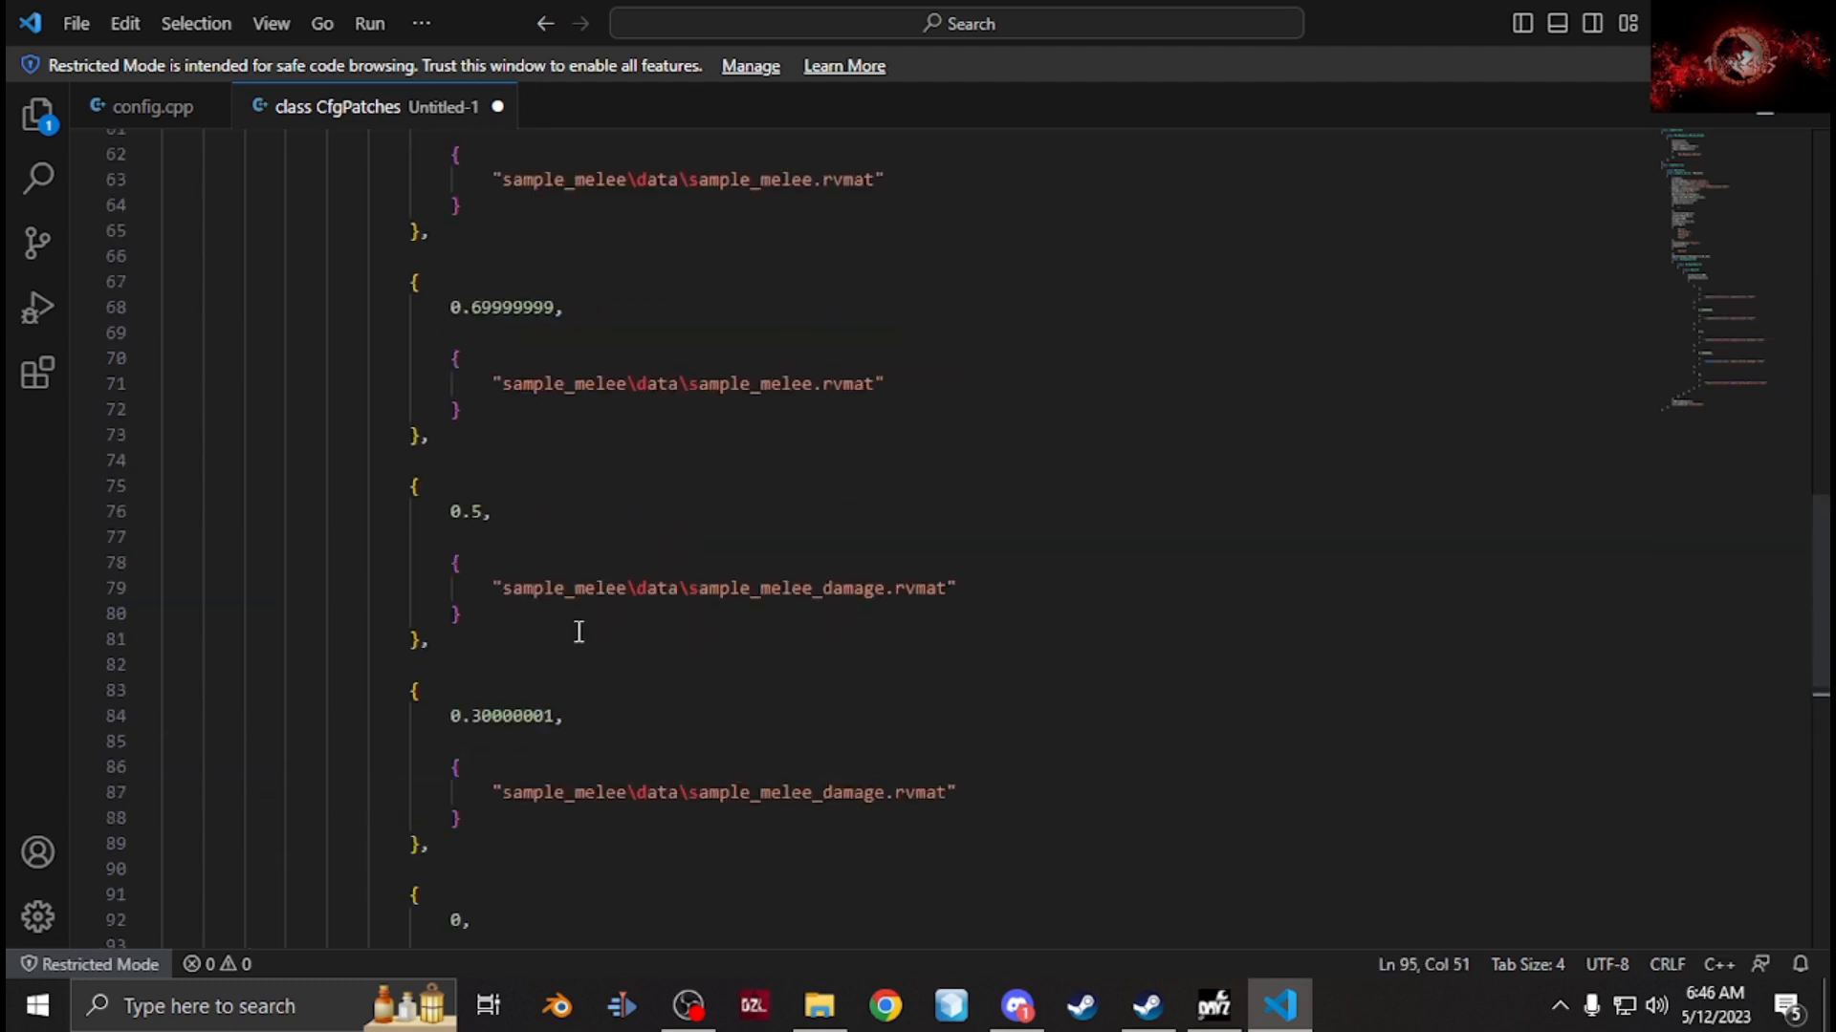
{"action": "double_click", "coordinate": [497, 578]}
{"action": "type", "text": "5"}
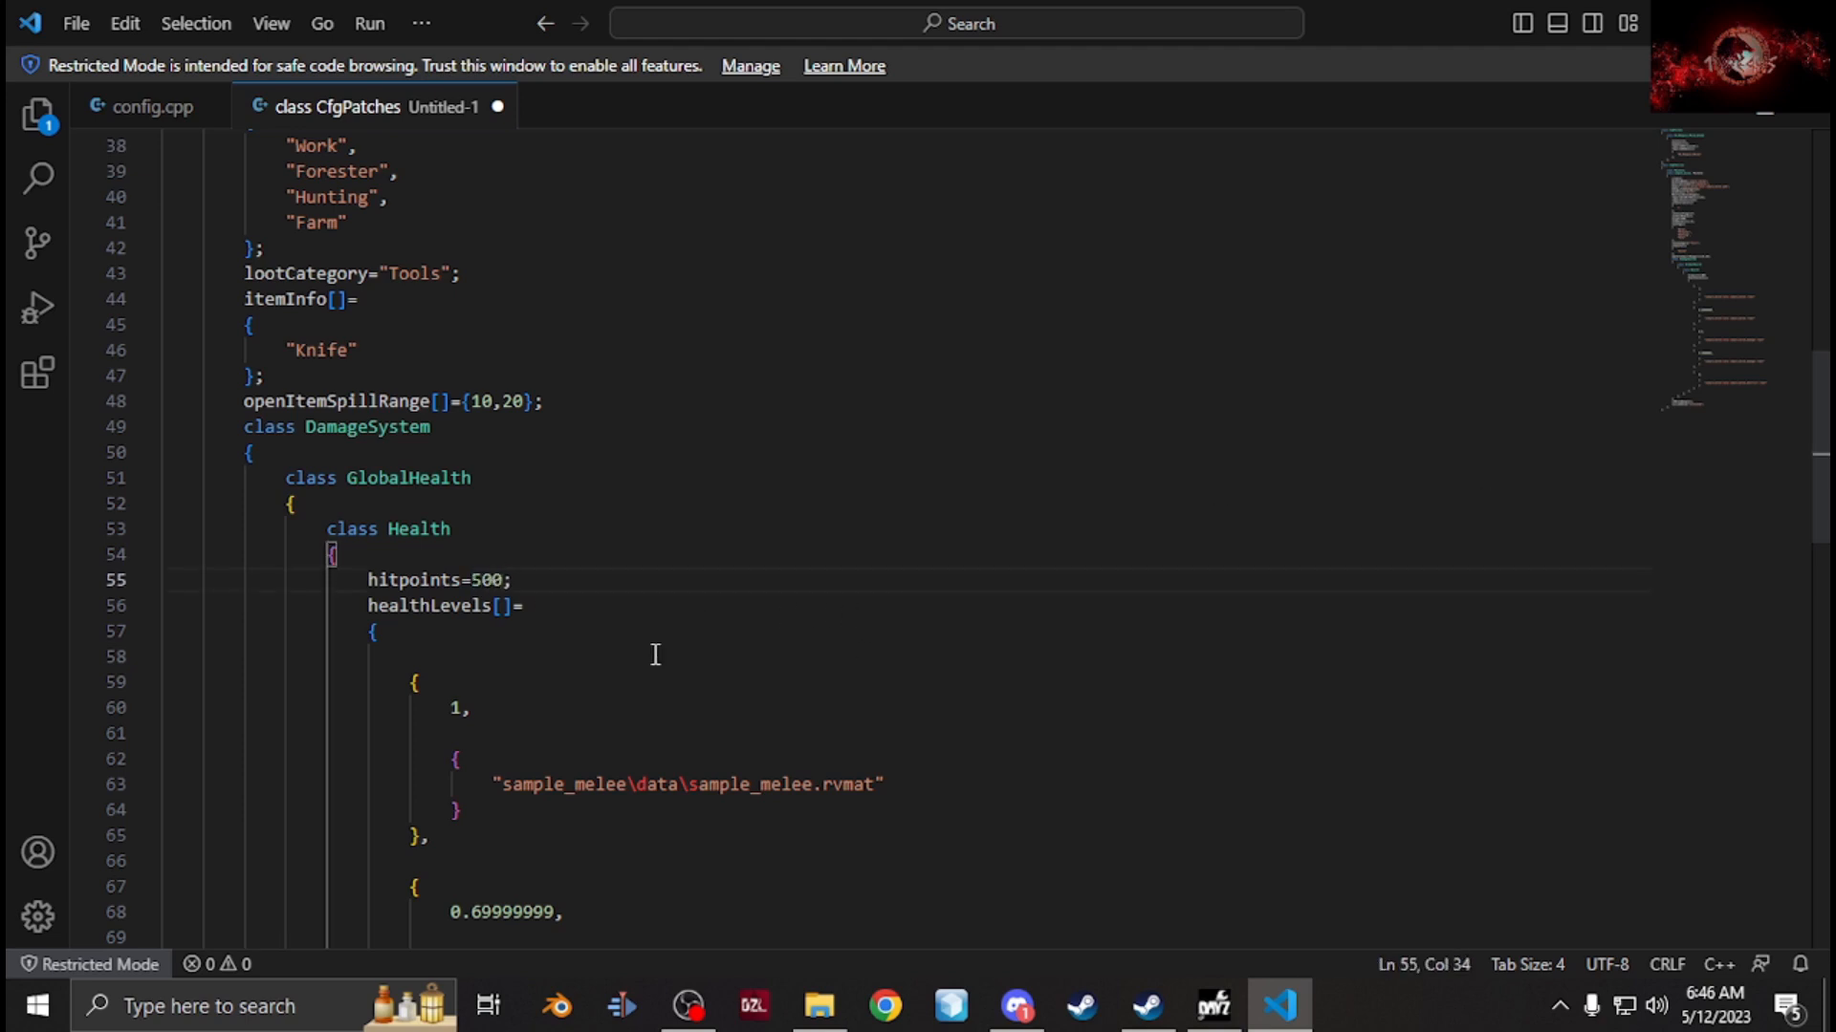
Examine the vanilla blade config.cpp from the Machete class to the end of the file, including the closing CfgNonAIVehicles block.
{"action": "scroll", "coordinate": [613, 627], "scroll_direction": "up", "scroll_amount": 7}
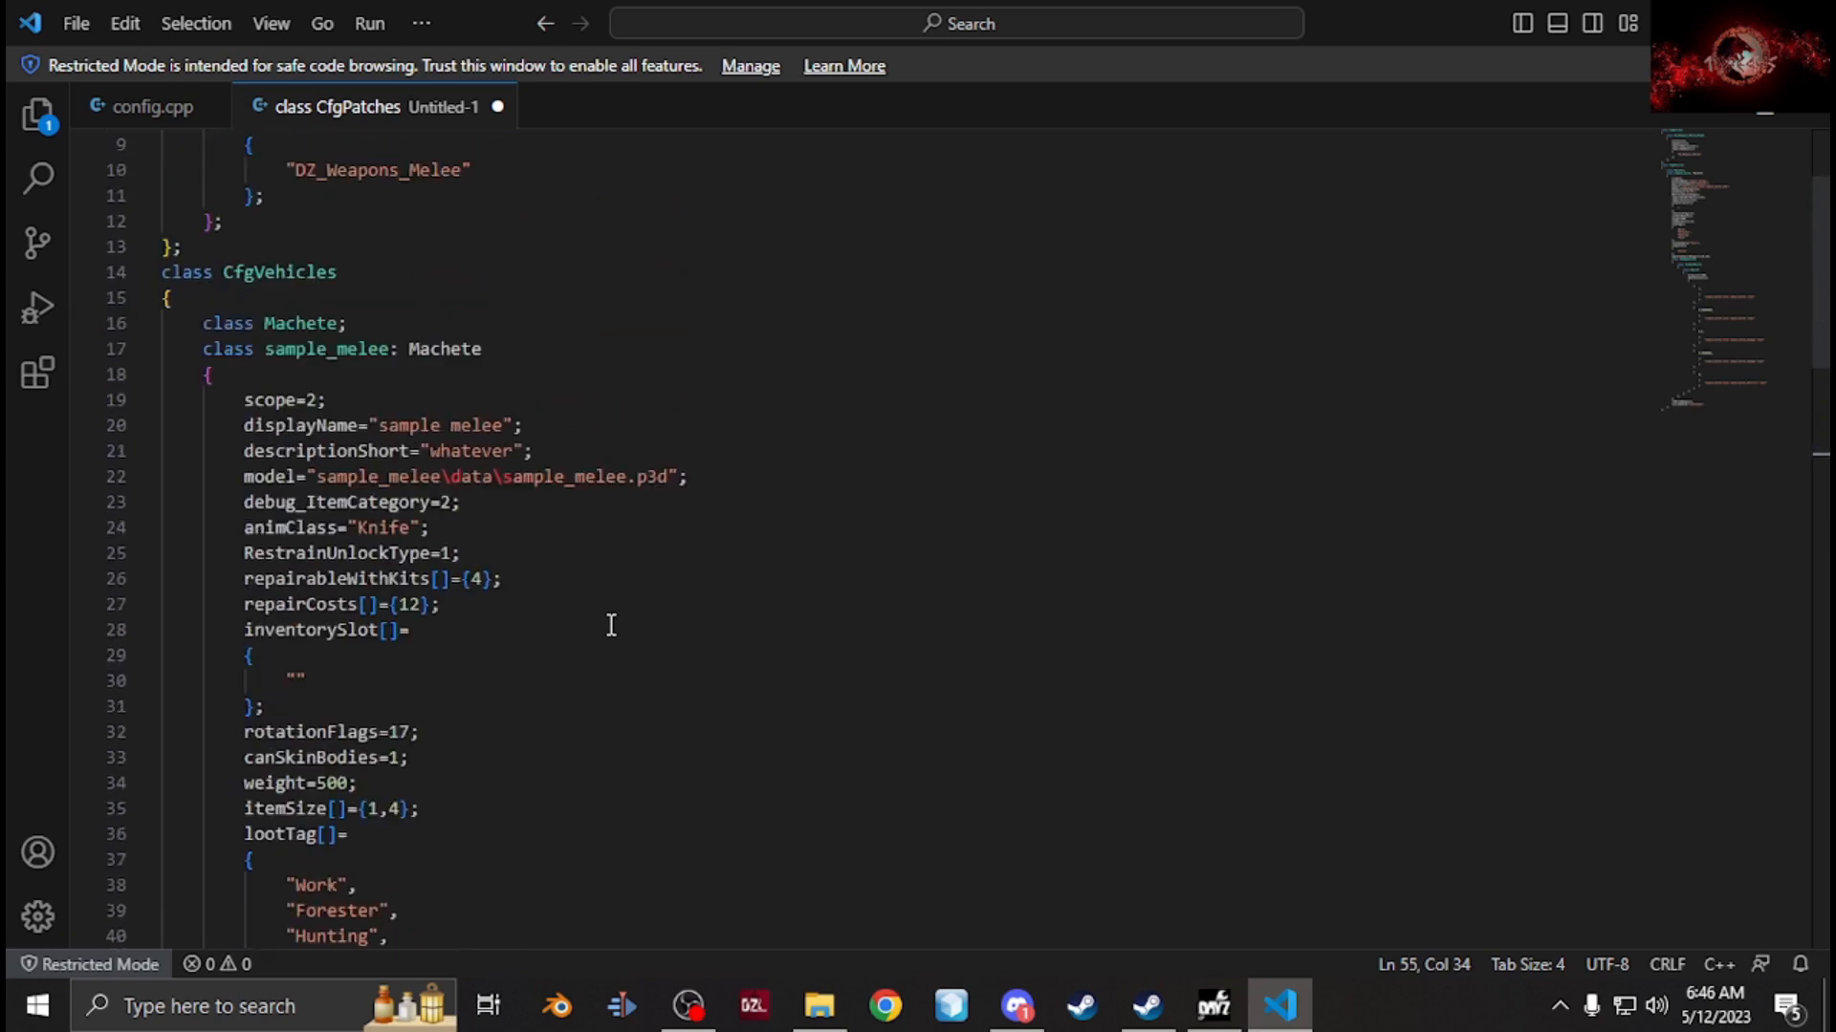
{"action": "scroll", "coordinate": [611, 626], "scroll_direction": "down", "scroll_amount": 3}
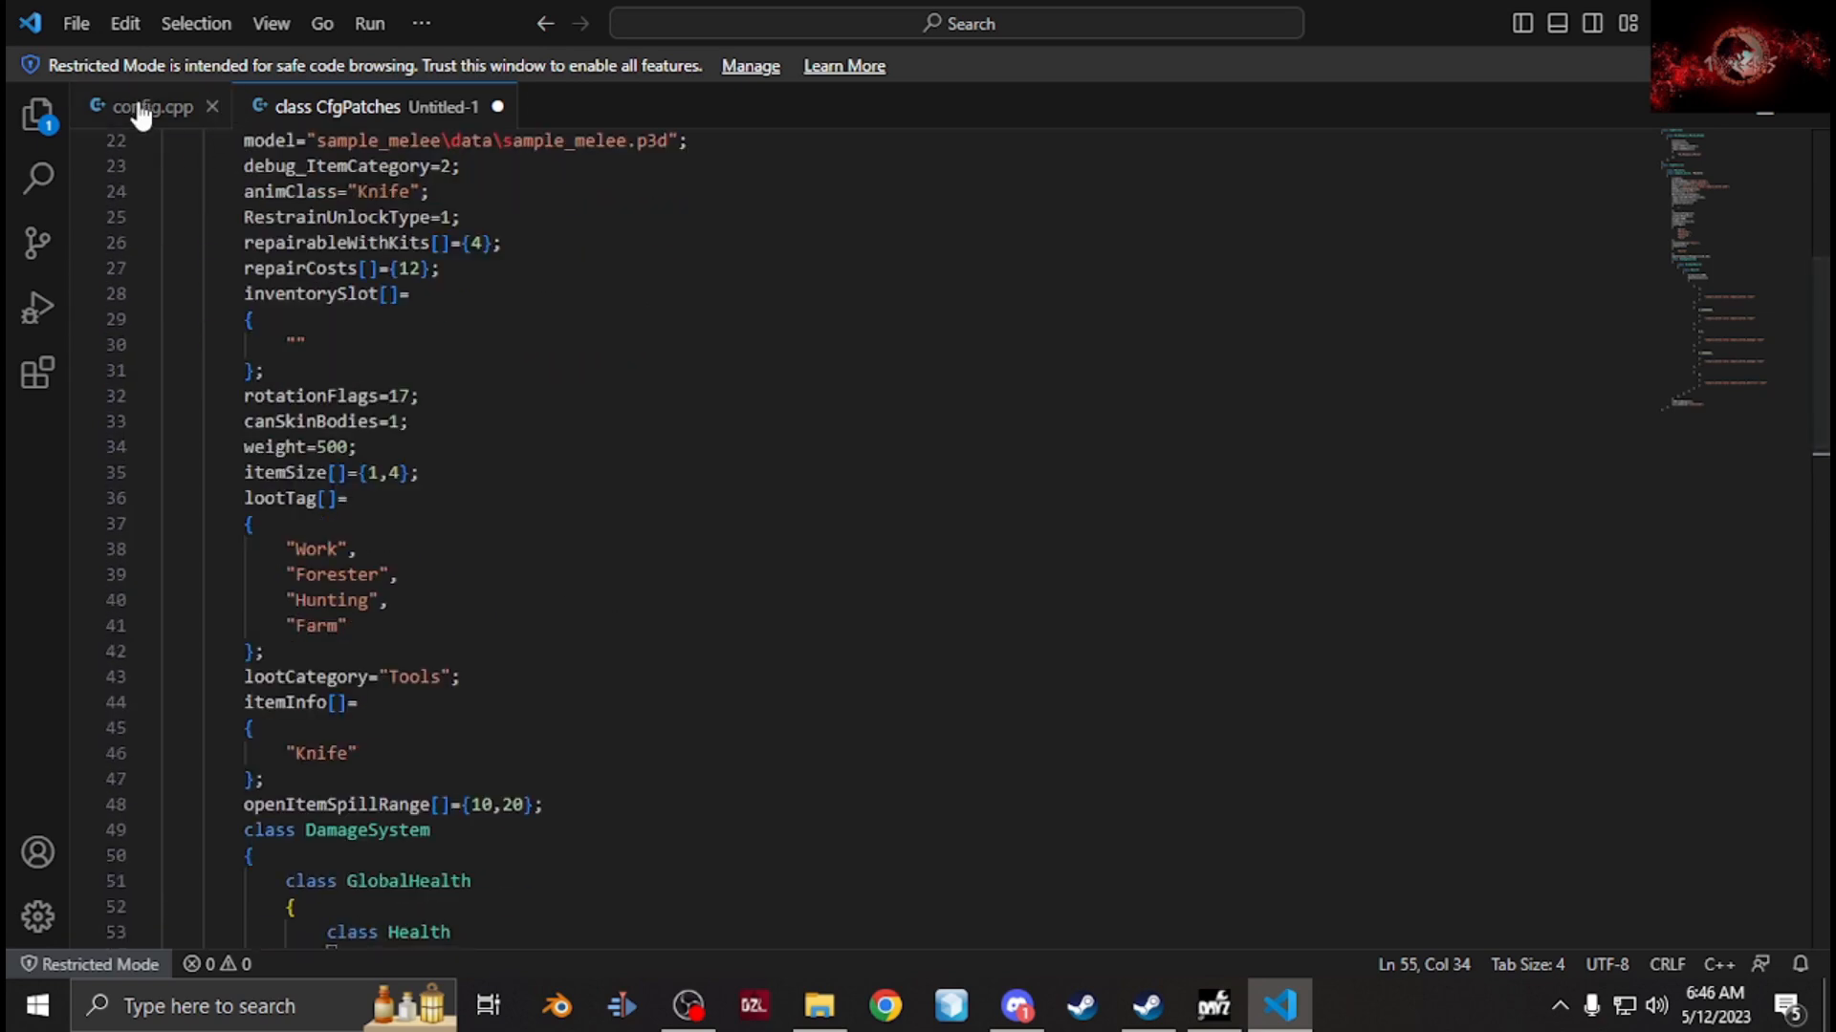
{"action": "left_click", "coordinate": [140, 107]}
{"action": "scroll", "coordinate": [550, 643], "scroll_direction": "down", "scroll_amount": 20}
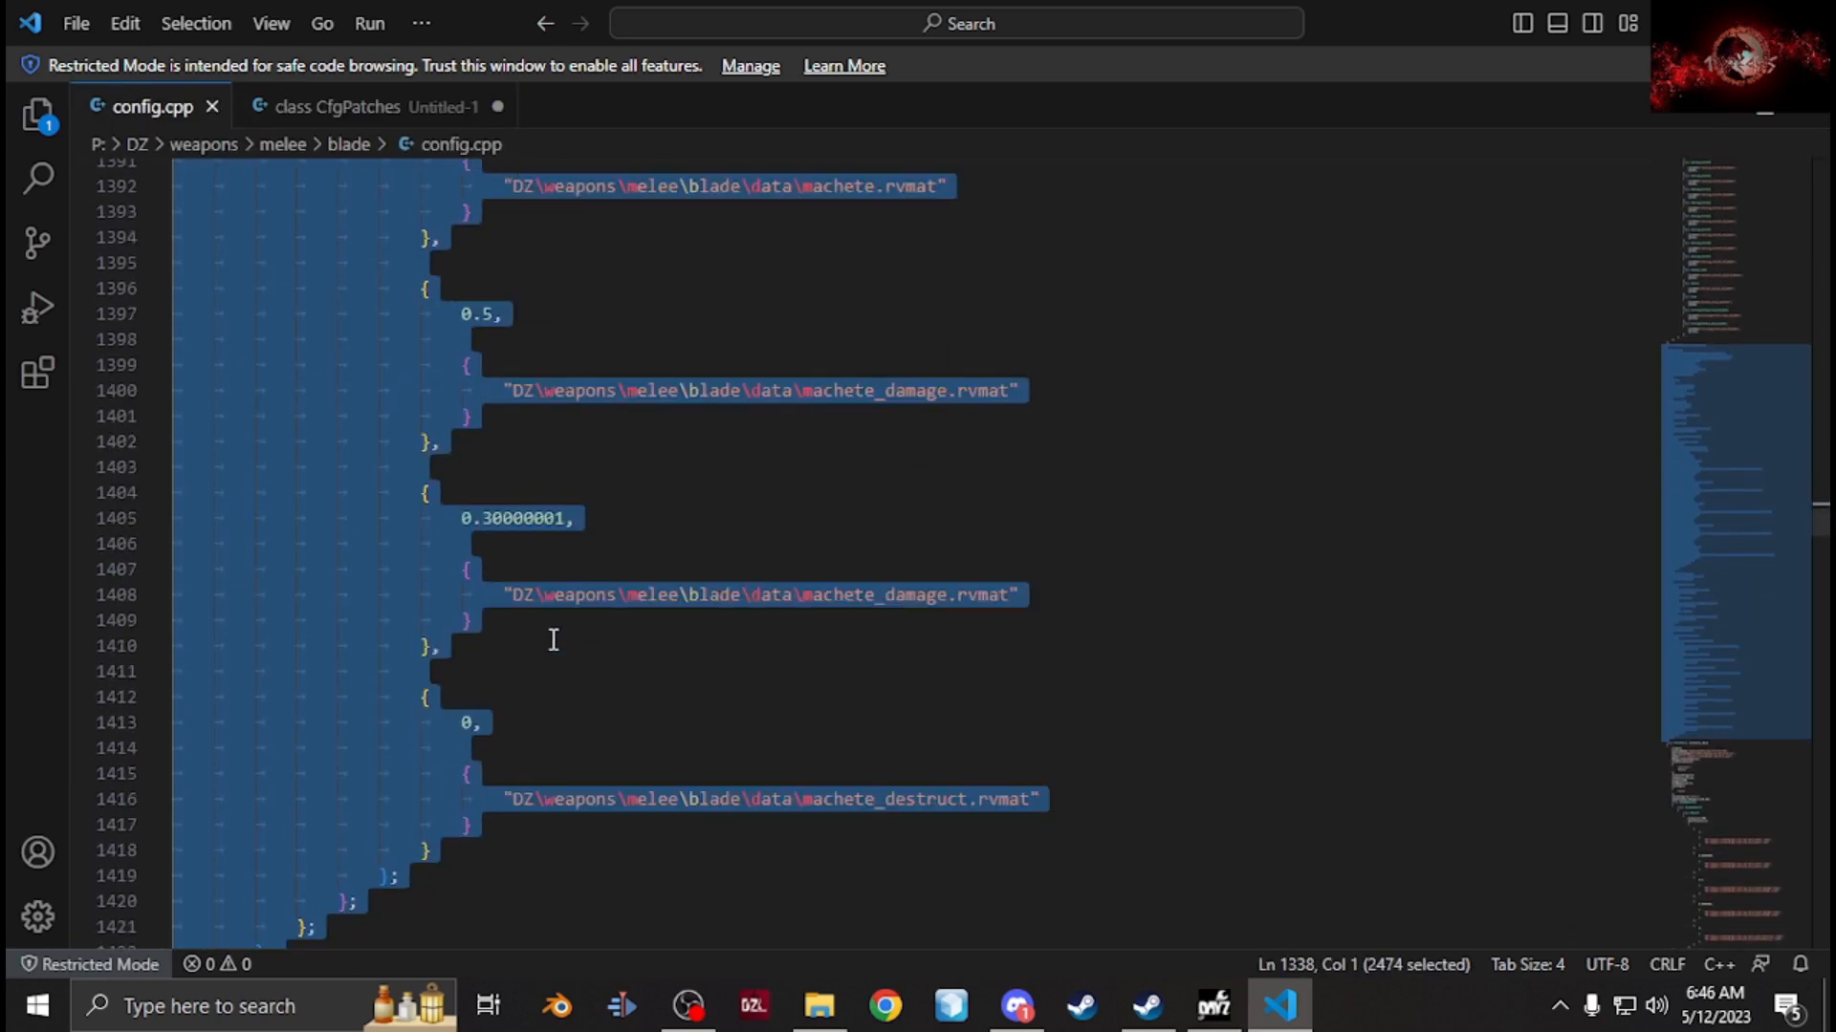
{"action": "scroll", "coordinate": [552, 640], "scroll_direction": "down", "scroll_amount": 20}
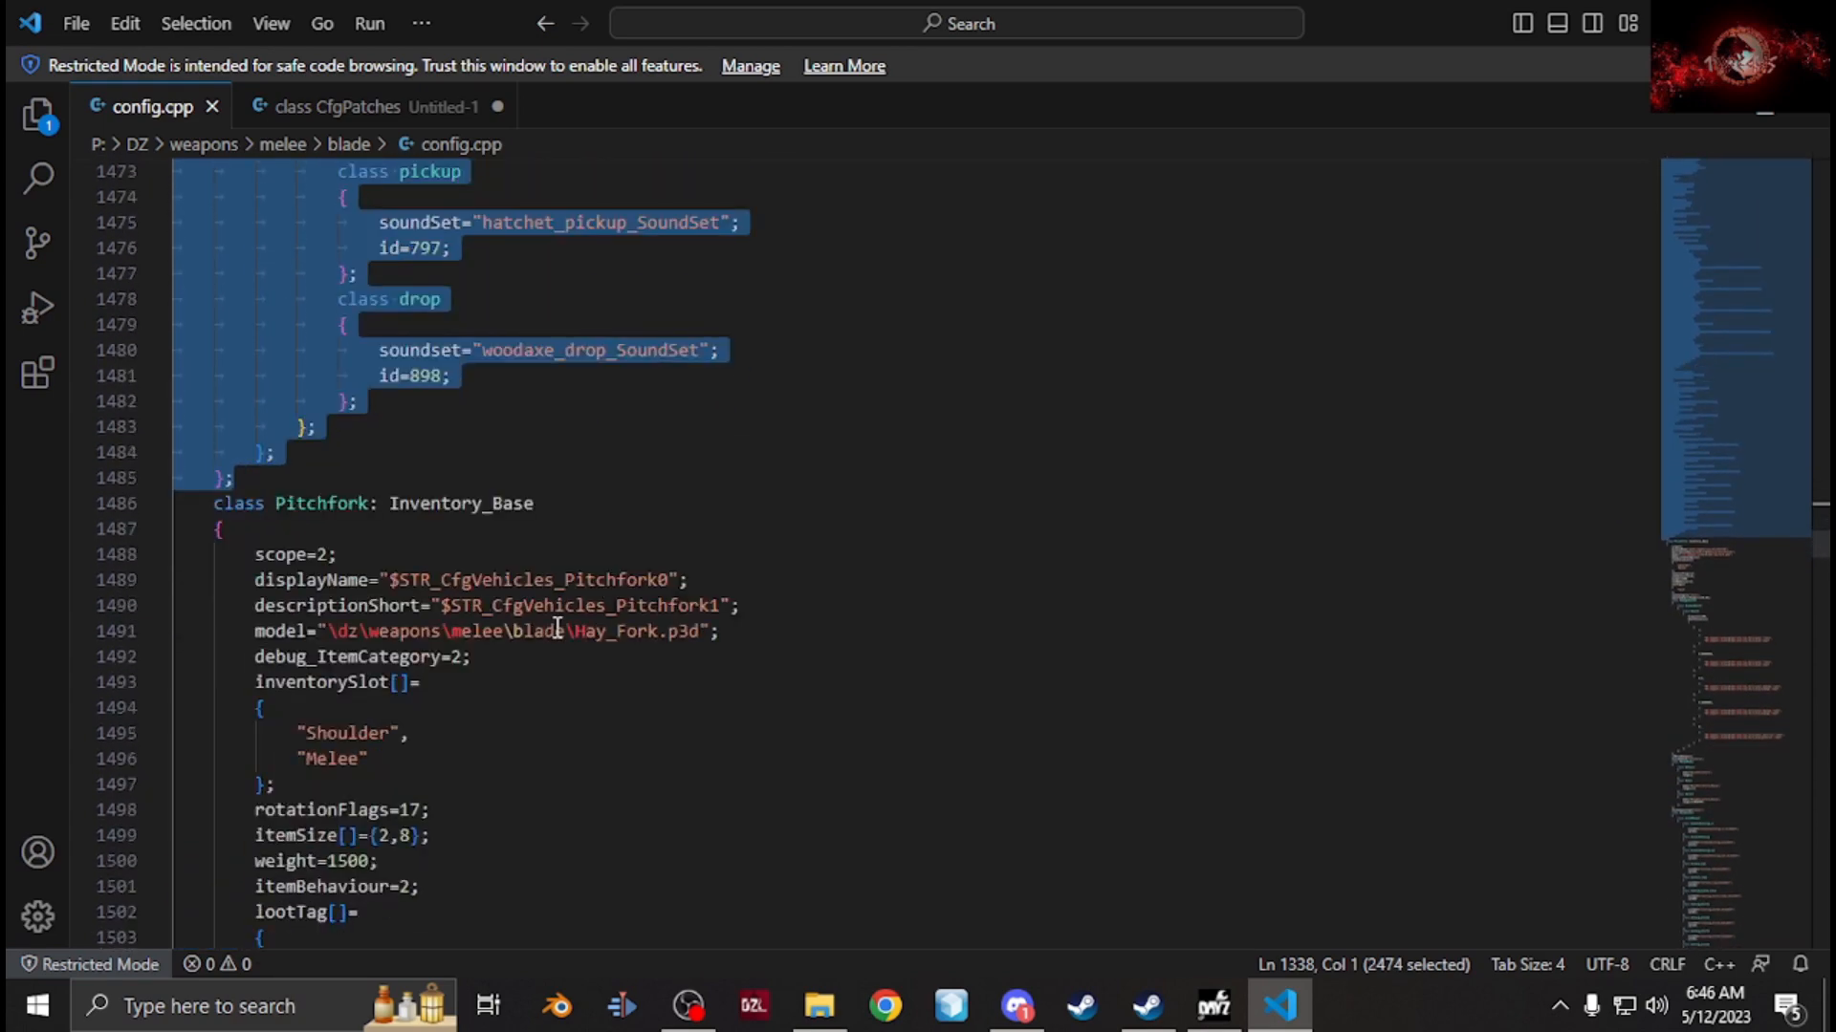
{"action": "scroll", "coordinate": [557, 628], "scroll_direction": "down", "scroll_amount": 20}
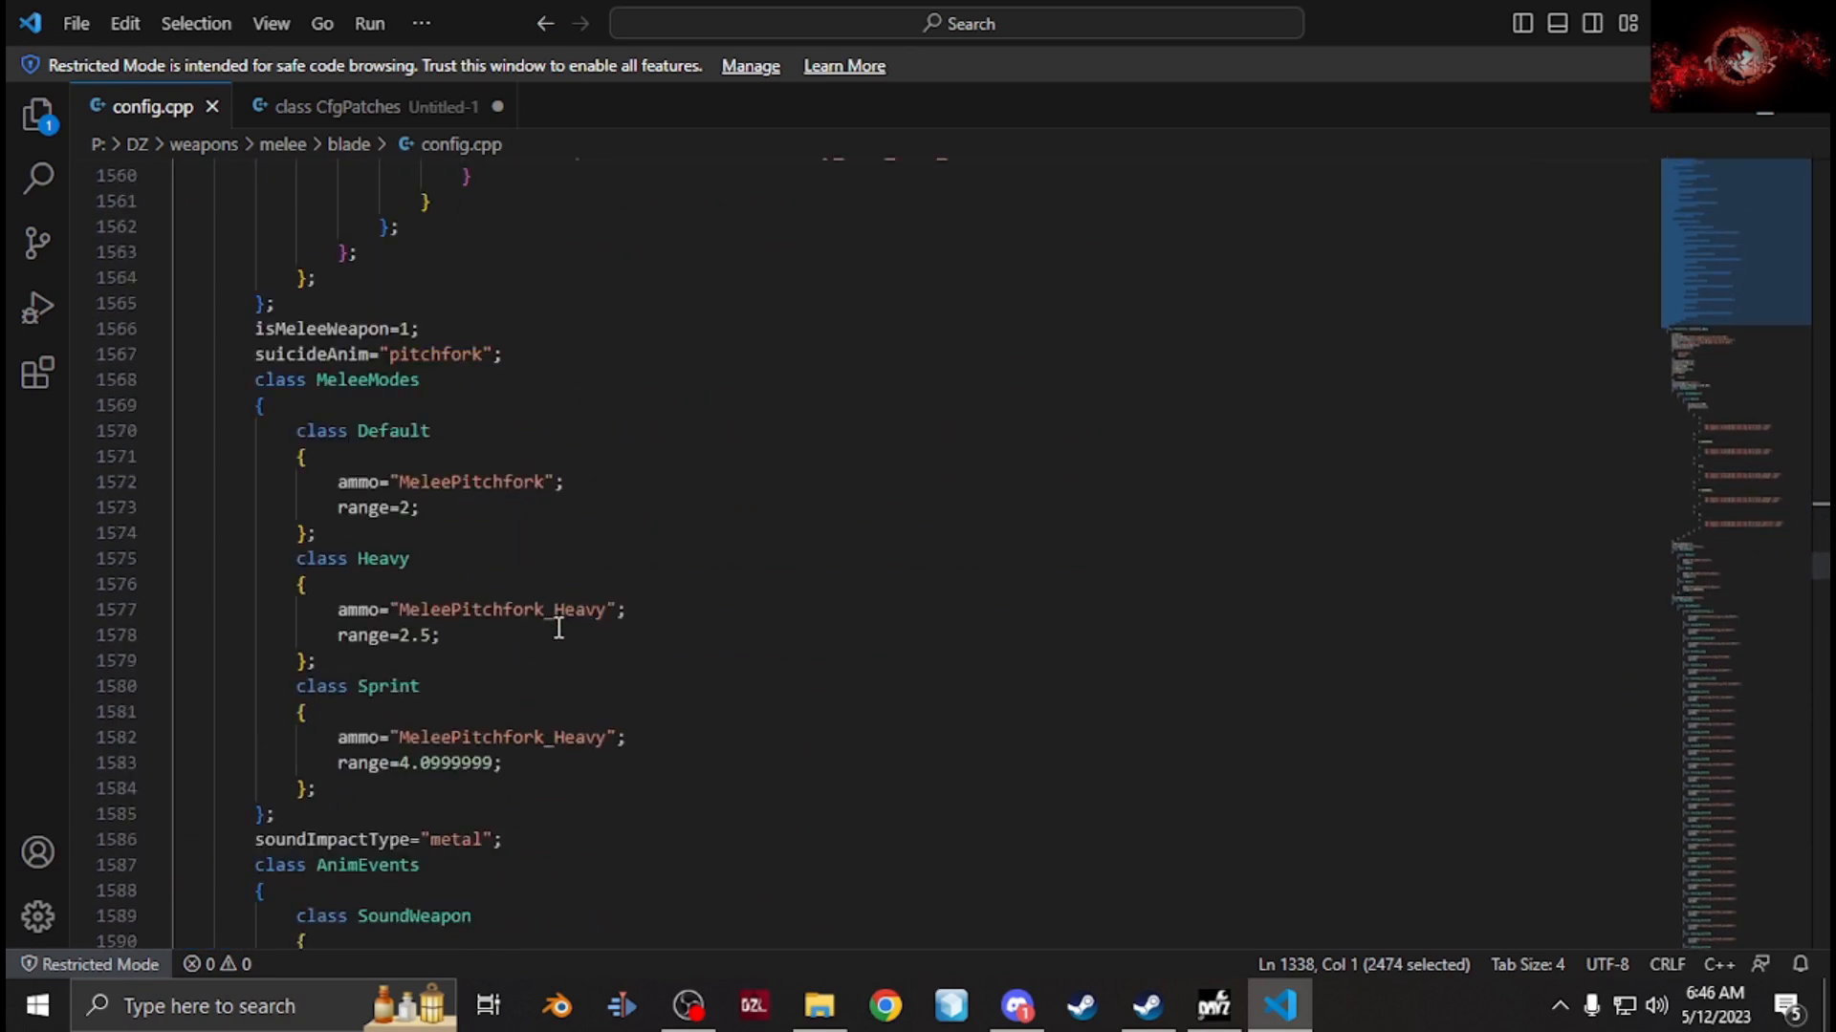
{"action": "scroll", "coordinate": [559, 628], "scroll_direction": "down", "scroll_amount": 20}
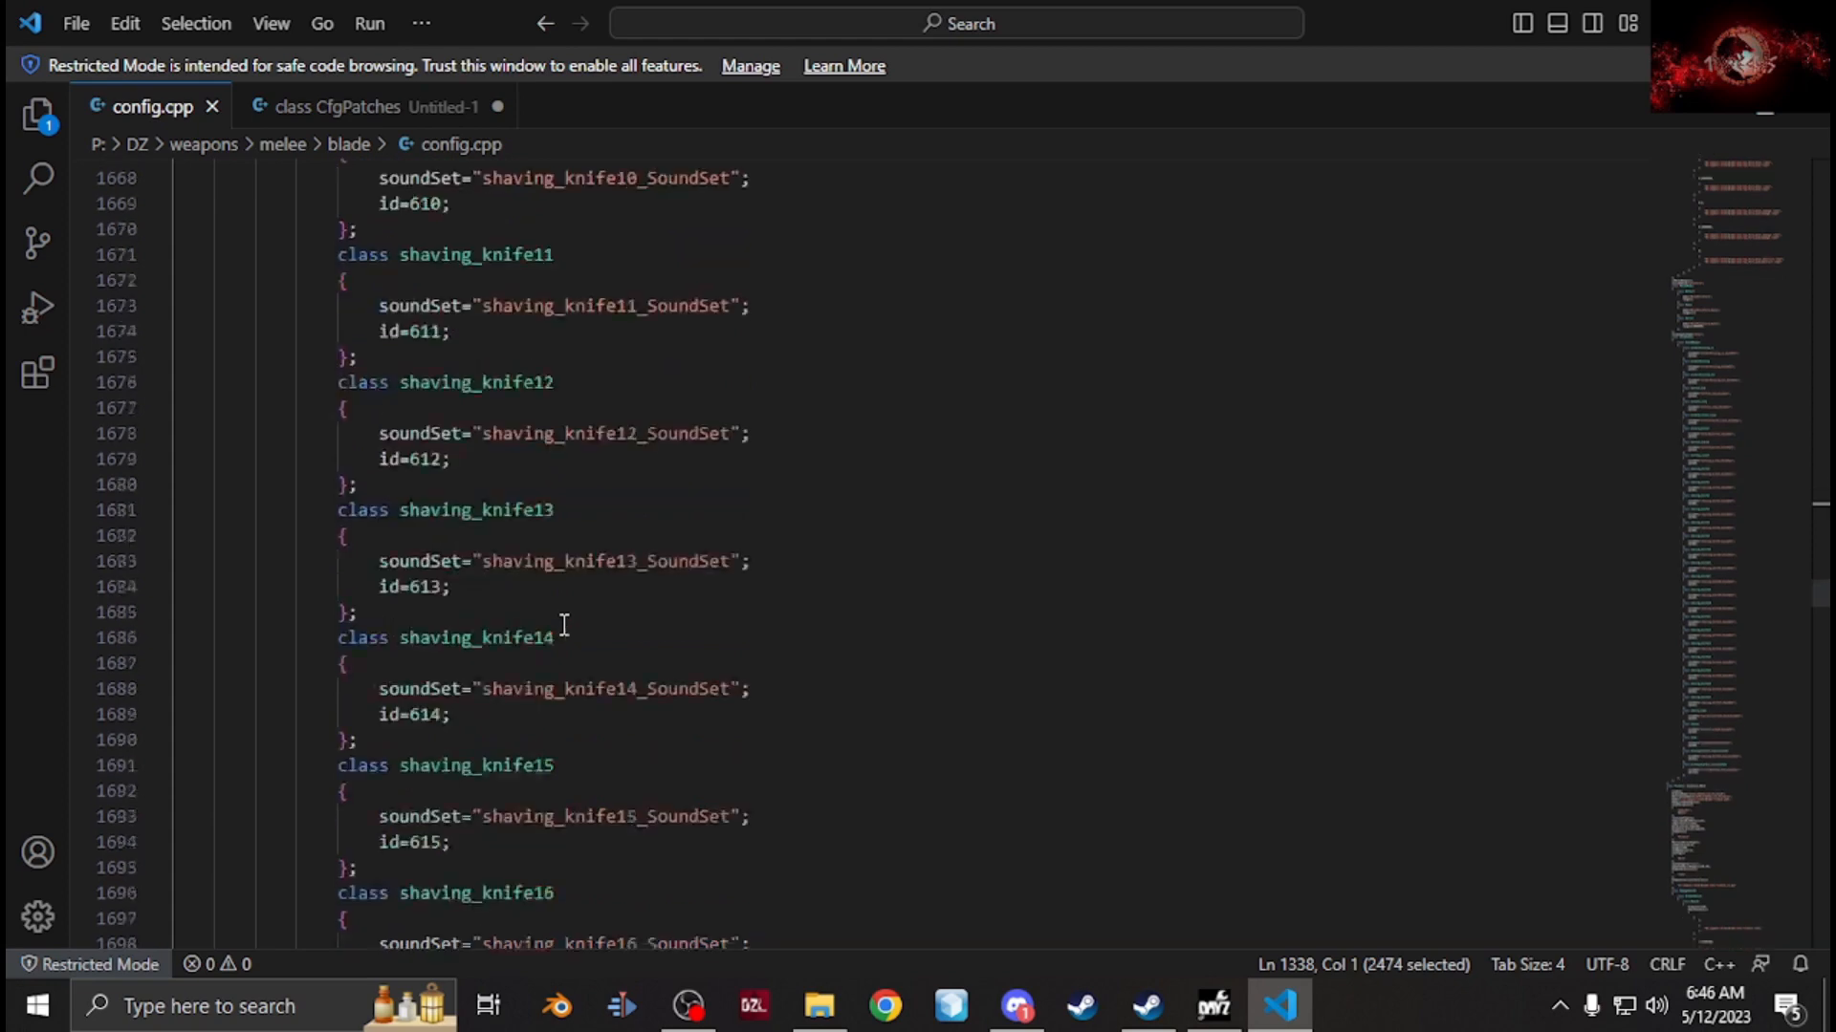
{"action": "scroll", "coordinate": [564, 625], "scroll_direction": "down", "scroll_amount": 9}
{"action": "left_click_drag", "start_coordinate": [1708, 593], "coordinate": [1779, 924]}
{"action": "scroll", "coordinate": [737, 278], "scroll_direction": "up", "scroll_amount": 5}
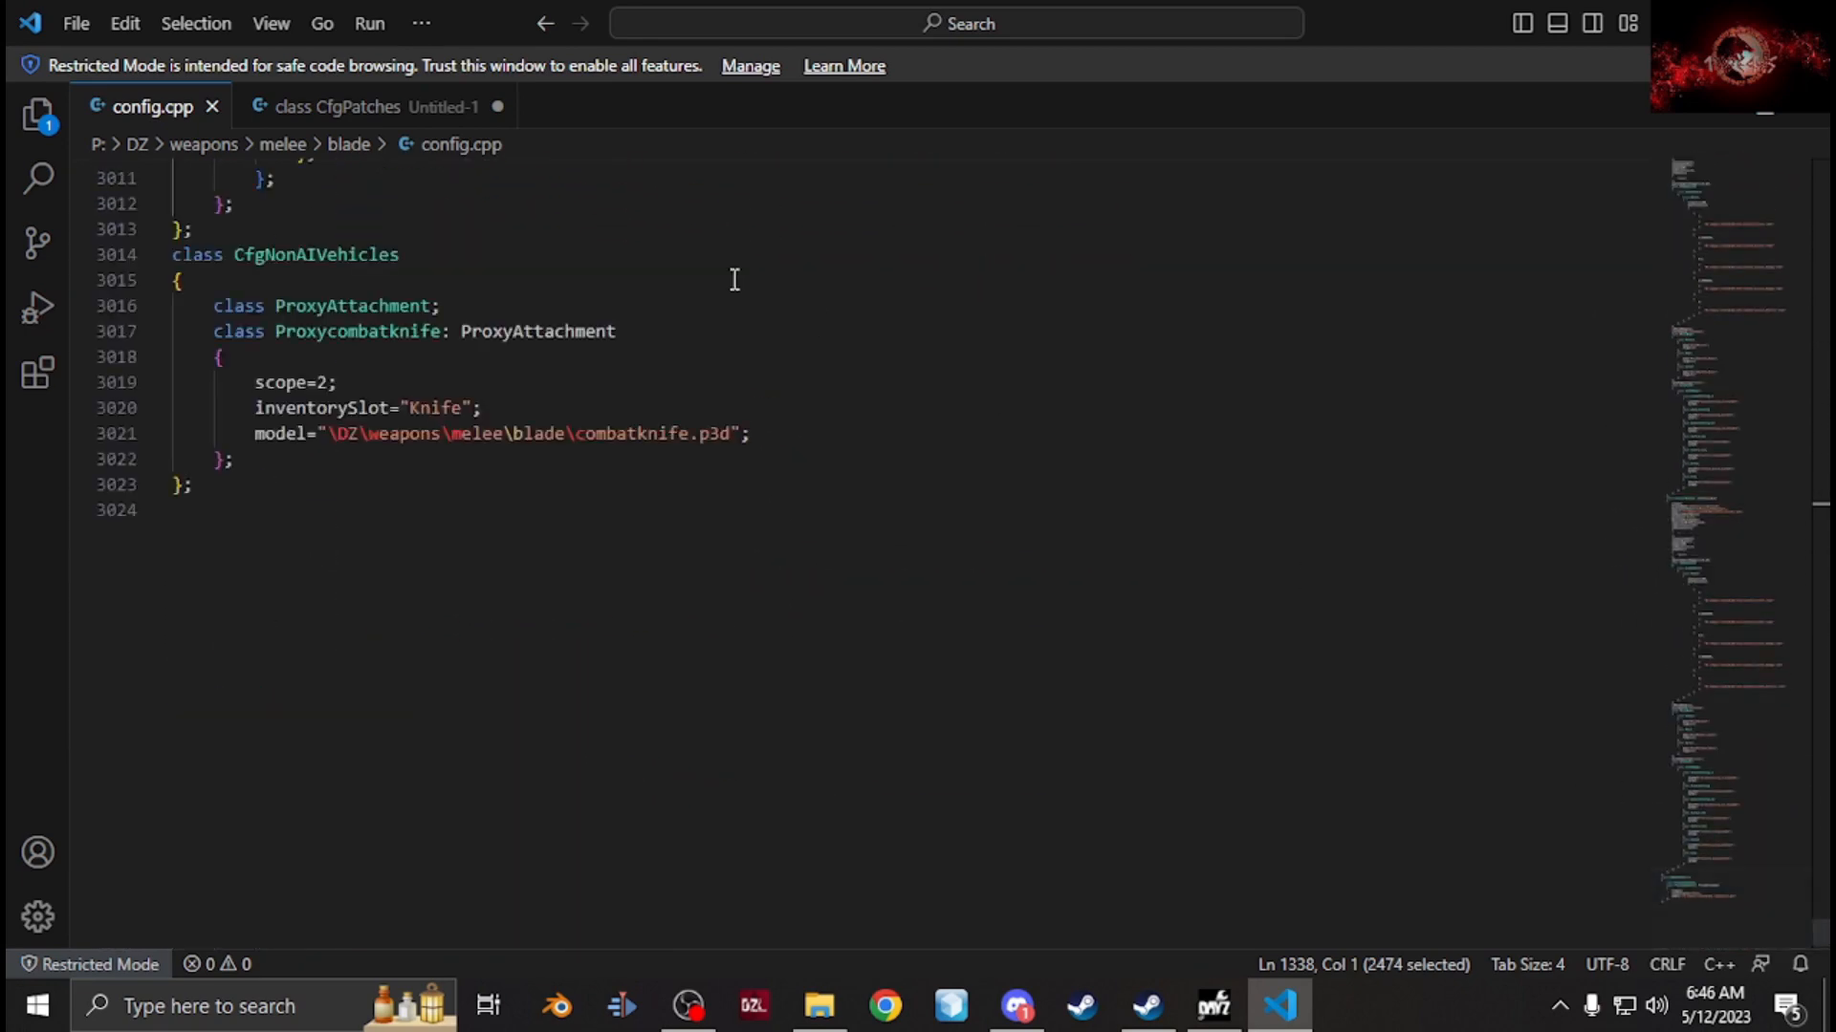
Return to the unsaved custom config and rename the CfgPatches class DZ_Weapons_Melee_Blade to sample_melee.
{"action": "left_click", "coordinate": [353, 113]}
{"action": "scroll", "coordinate": [640, 650], "scroll_direction": "down", "scroll_amount": 20}
{"action": "scroll", "coordinate": [652, 624], "scroll_direction": "up", "scroll_amount": 20}
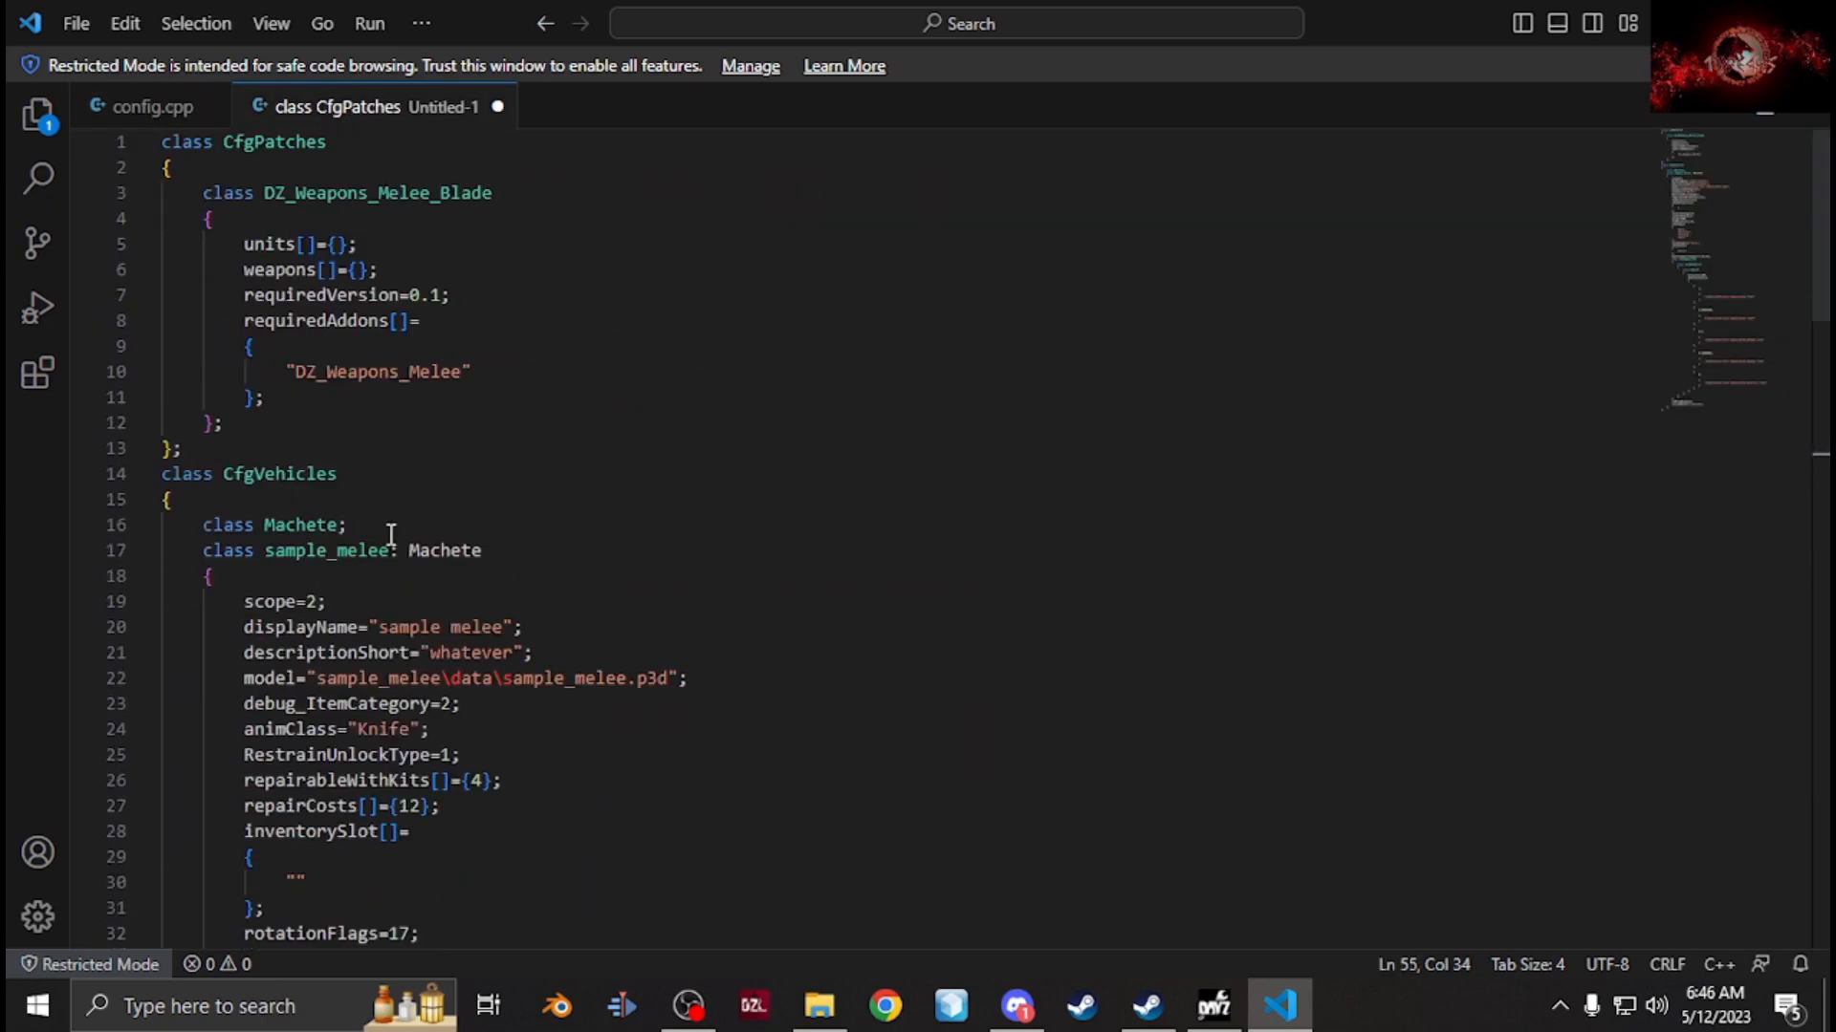
{"action": "double_click", "coordinate": [335, 552]}
{"action": "key", "text": "ctrl+c"}
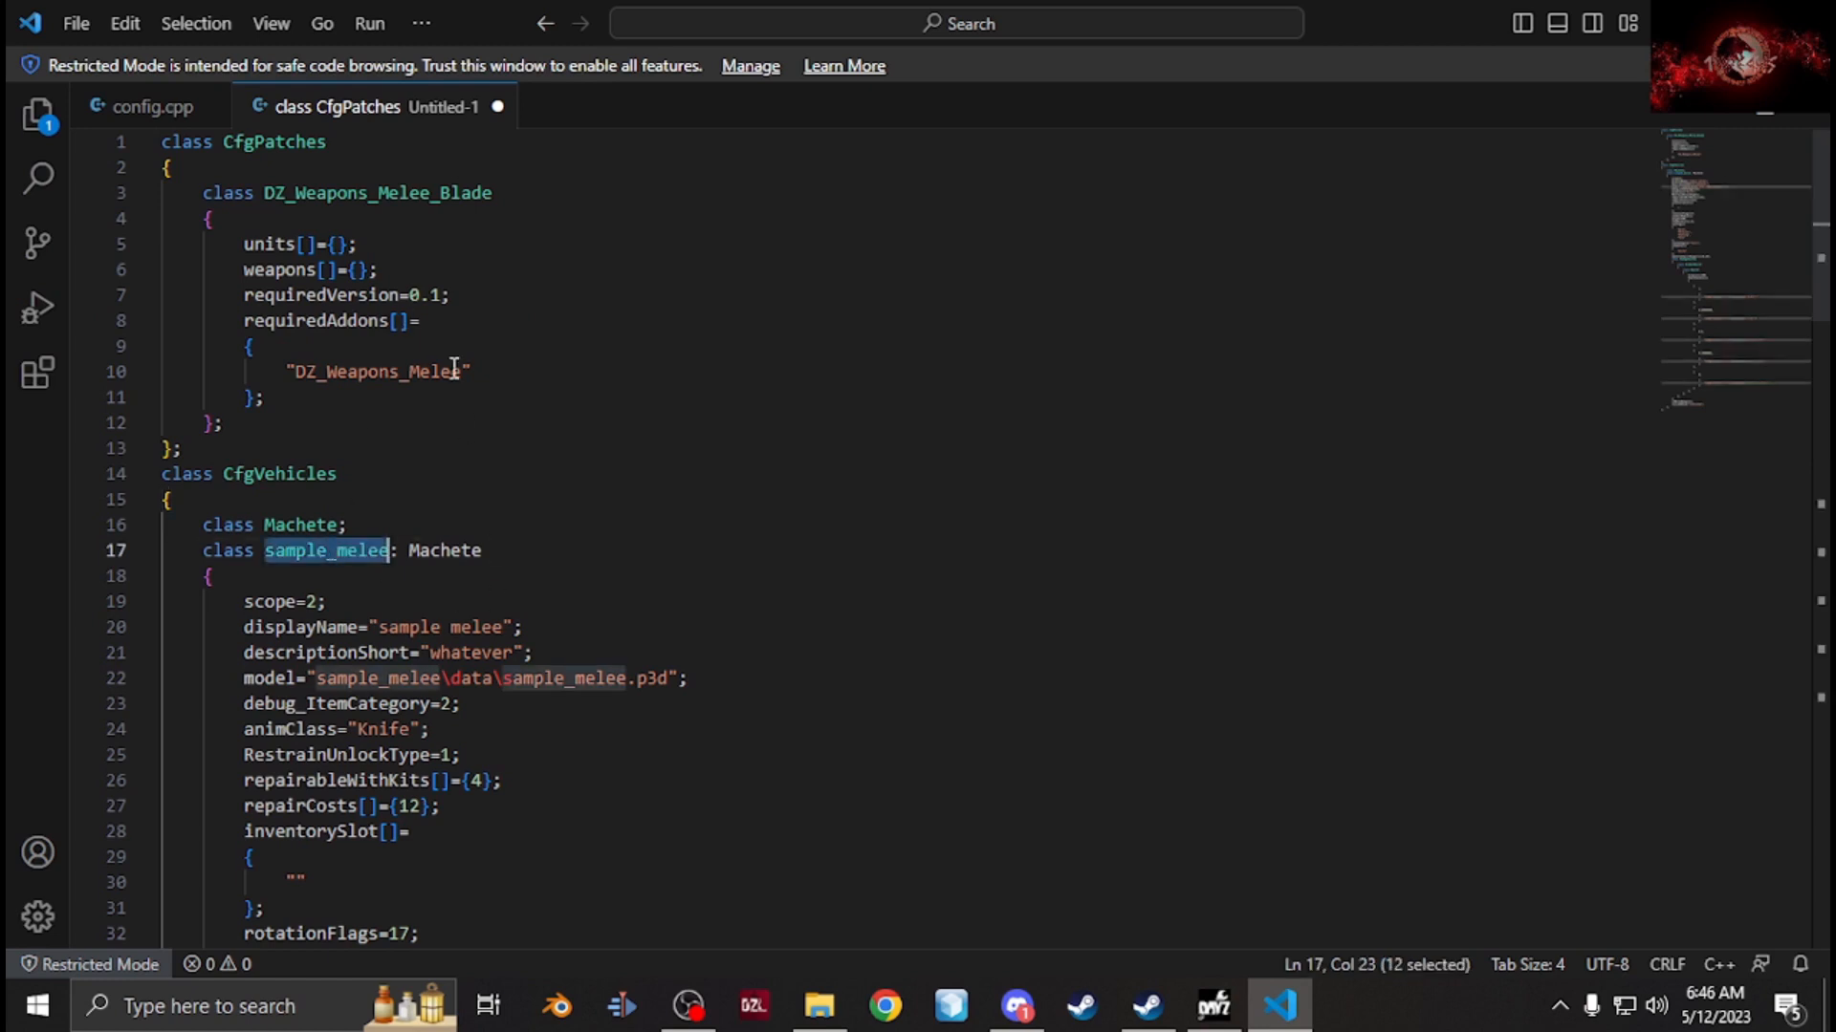
{"action": "double_click", "coordinate": [418, 192]}
{"action": "key", "text": "ctrl+v"}
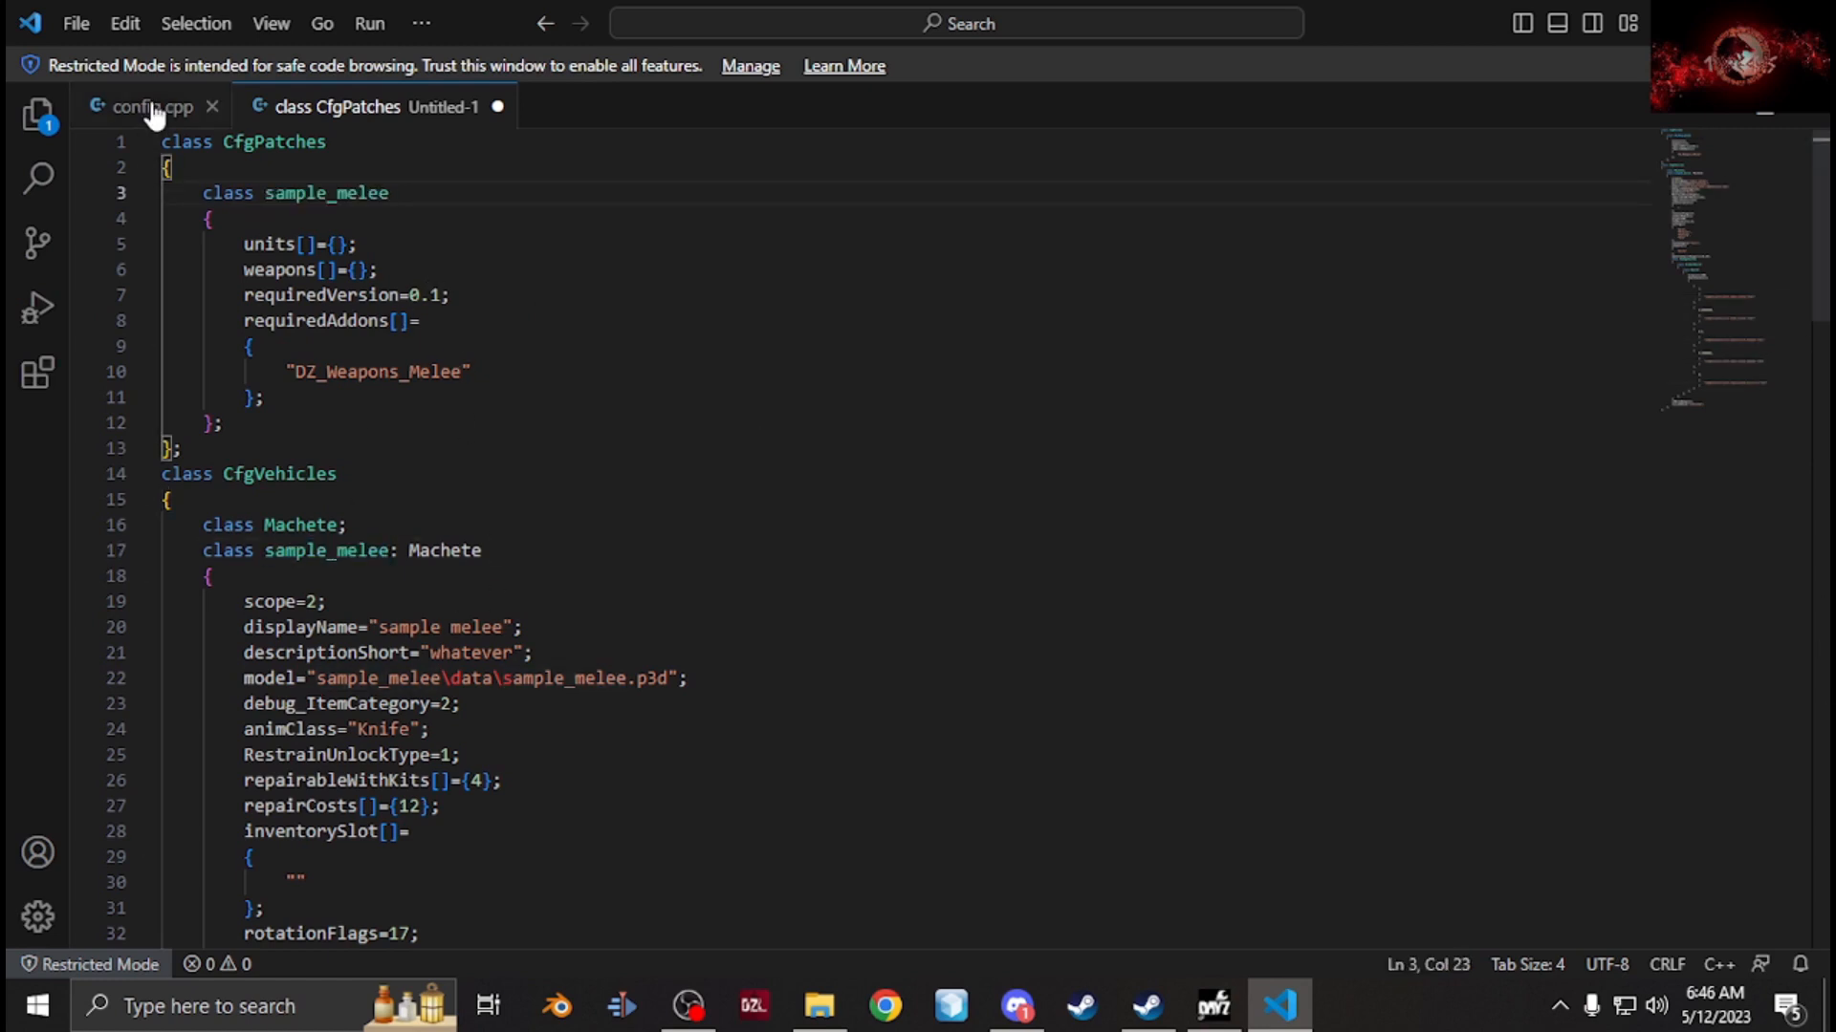
Save the custom config as config.cpp in the P:\sample_melee folder.
{"action": "left_click", "coordinate": [93, 28]}
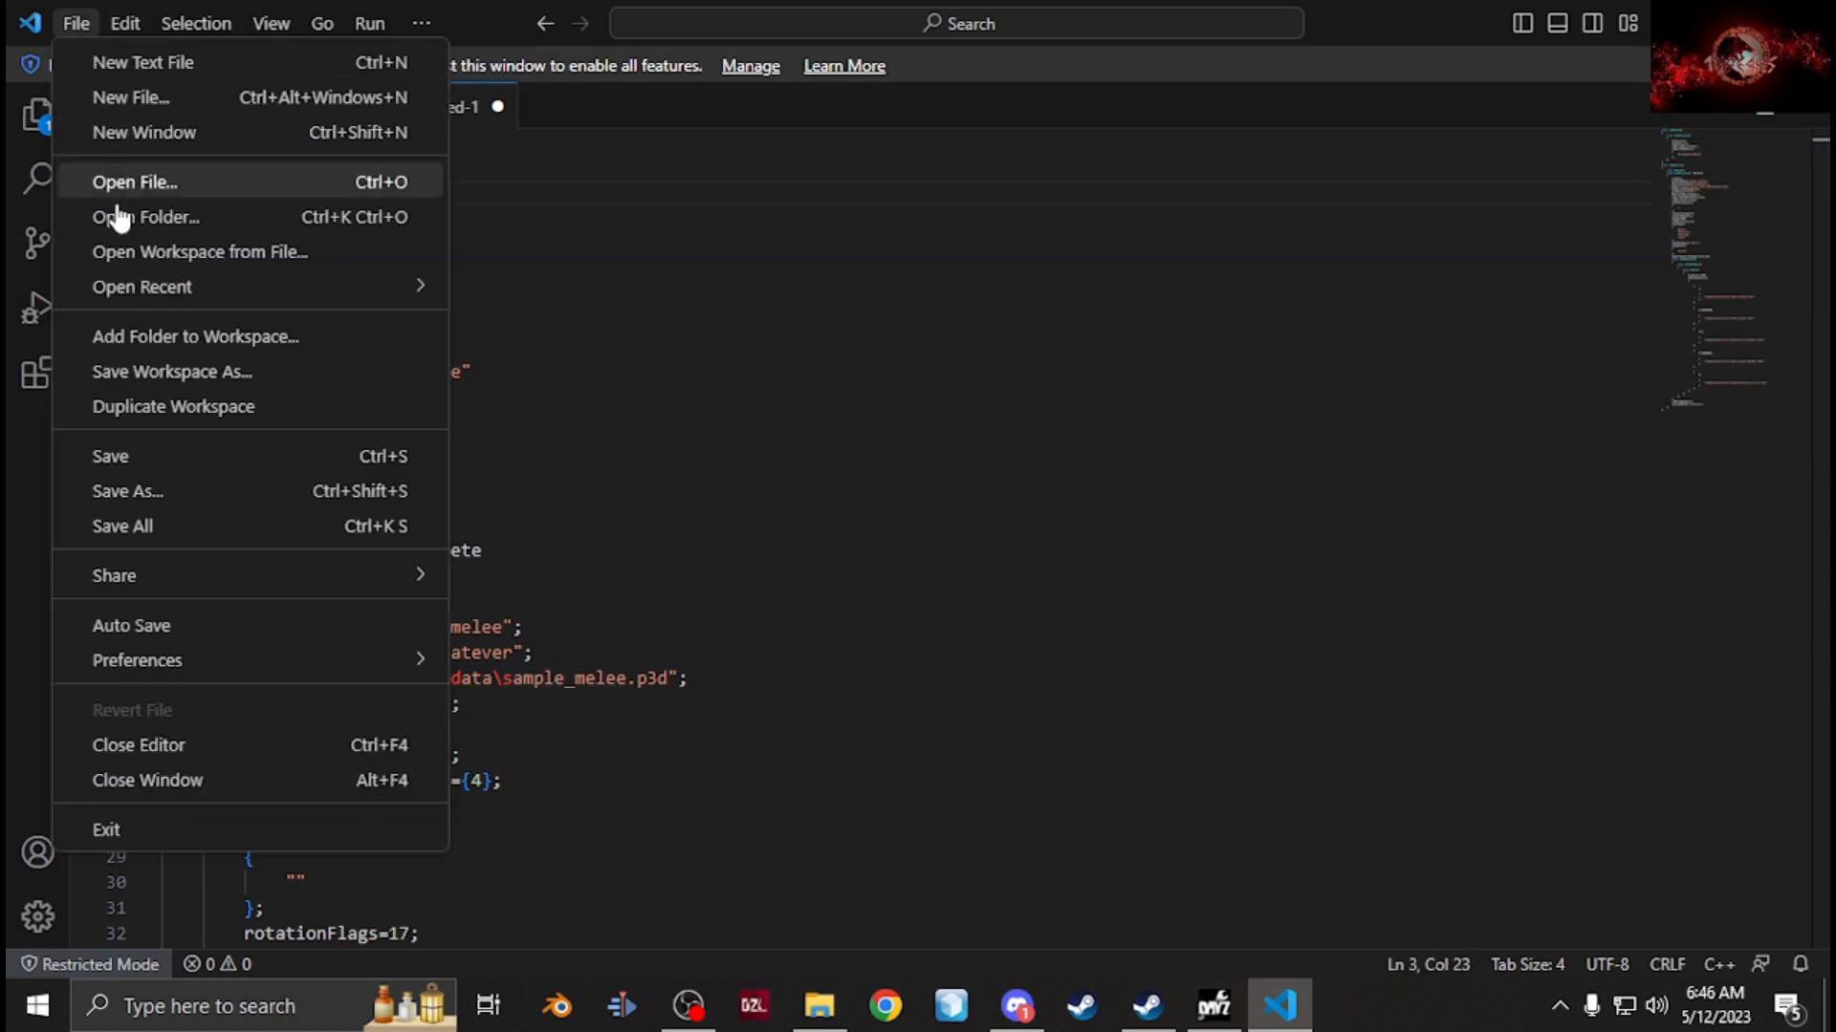
{"action": "left_click", "coordinate": [205, 491]}
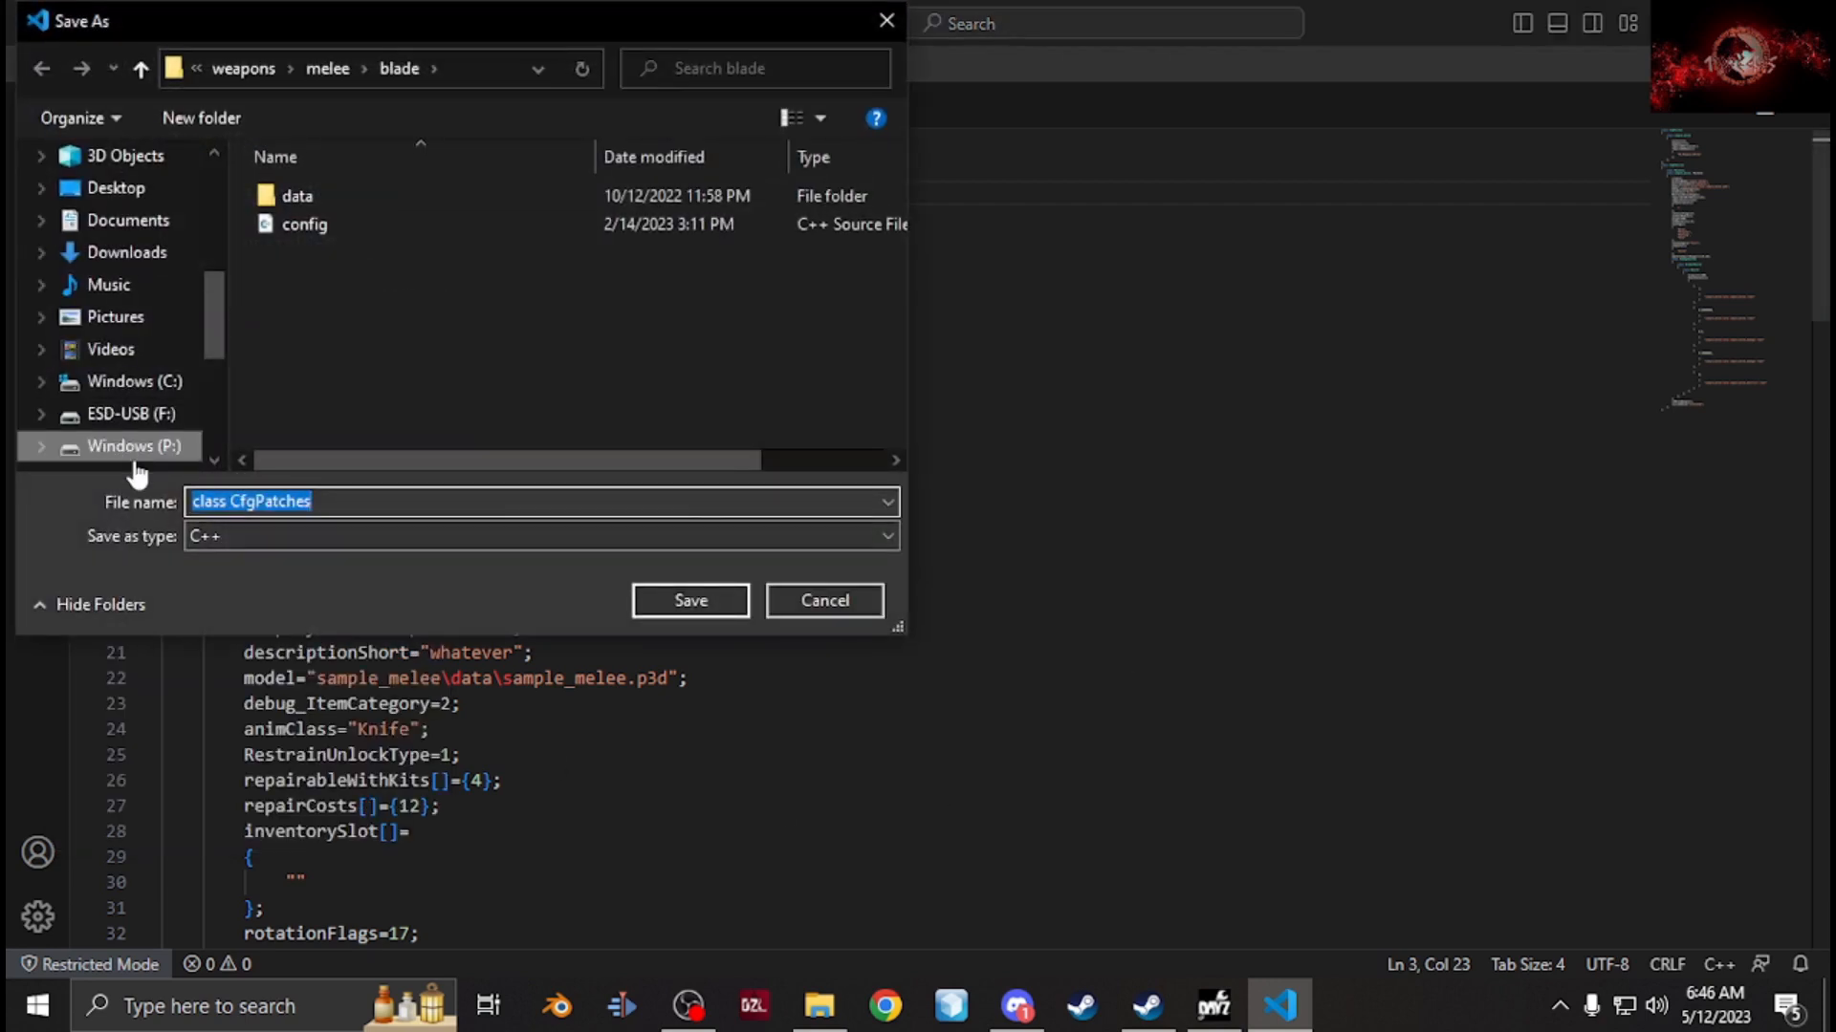
{"action": "left_click", "coordinate": [132, 446]}
{"action": "scroll", "coordinate": [312, 415], "scroll_direction": "down", "scroll_amount": 2}
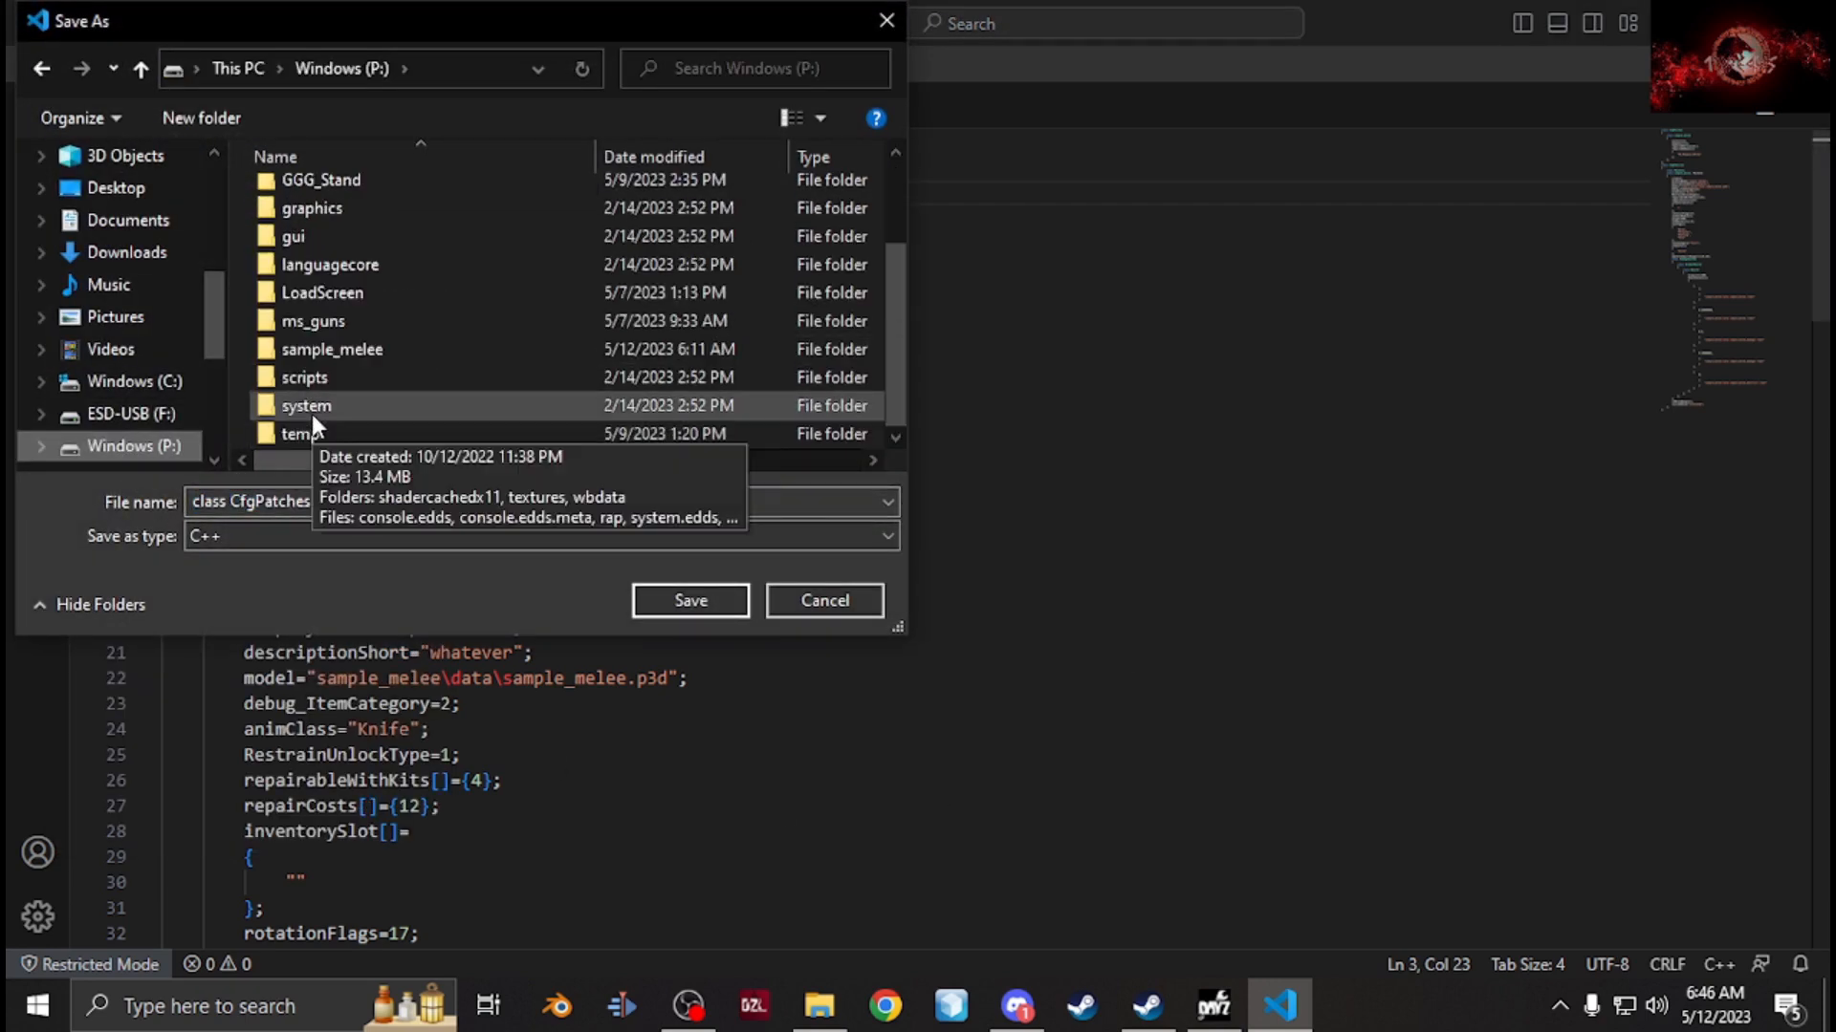
{"action": "double_click", "coordinate": [343, 354]}
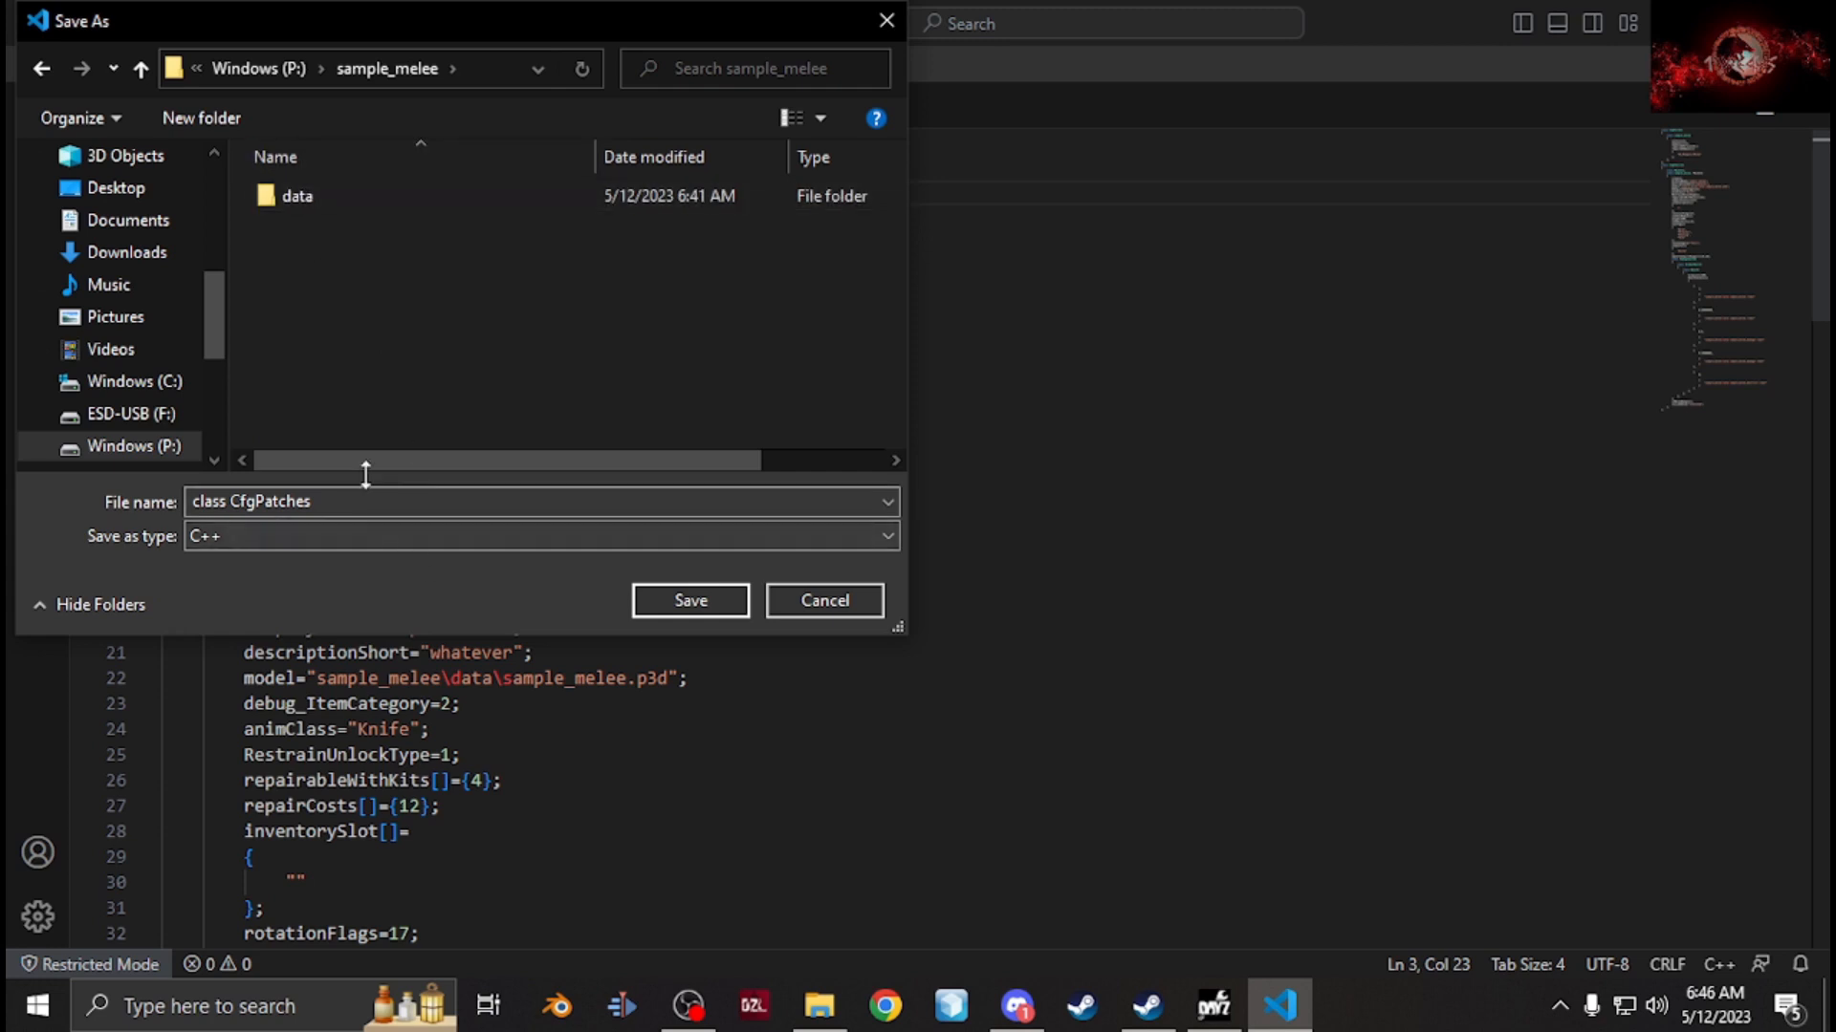
{"action": "left_click", "coordinate": [321, 503]}
{"action": "type", "text": "config.cp"}
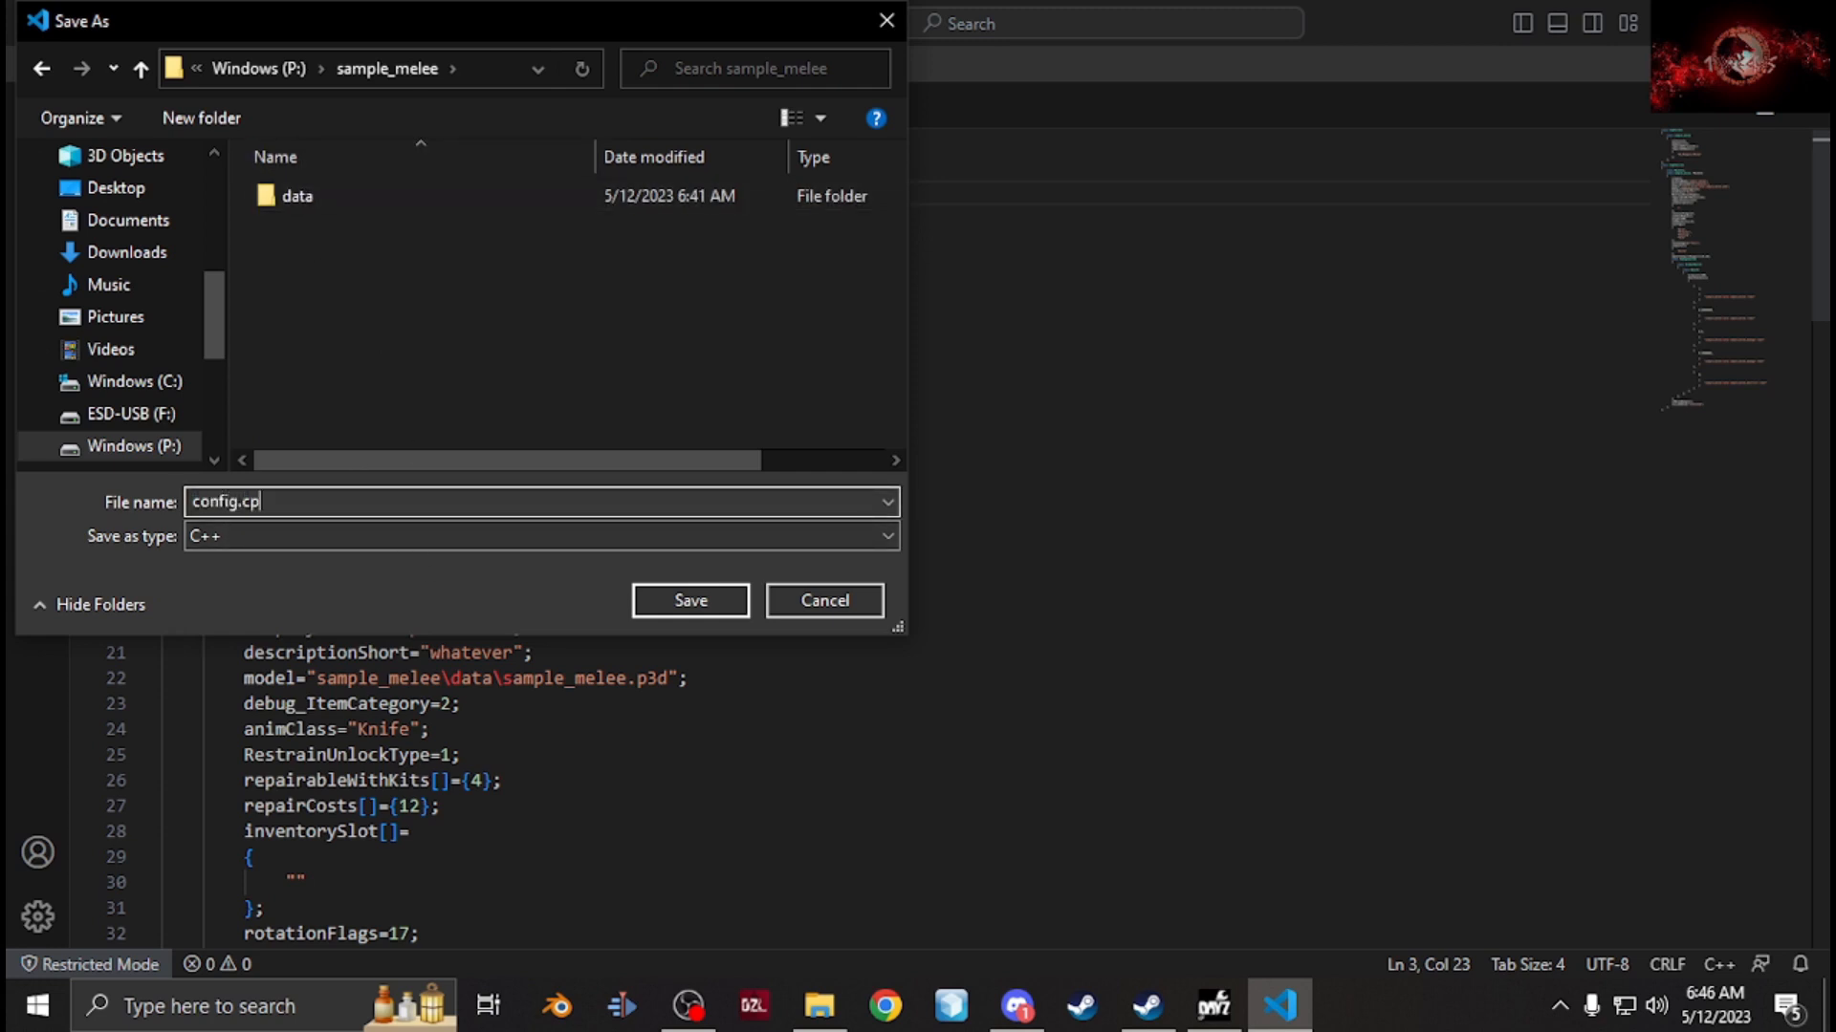
{"action": "key", "text": "Return"}
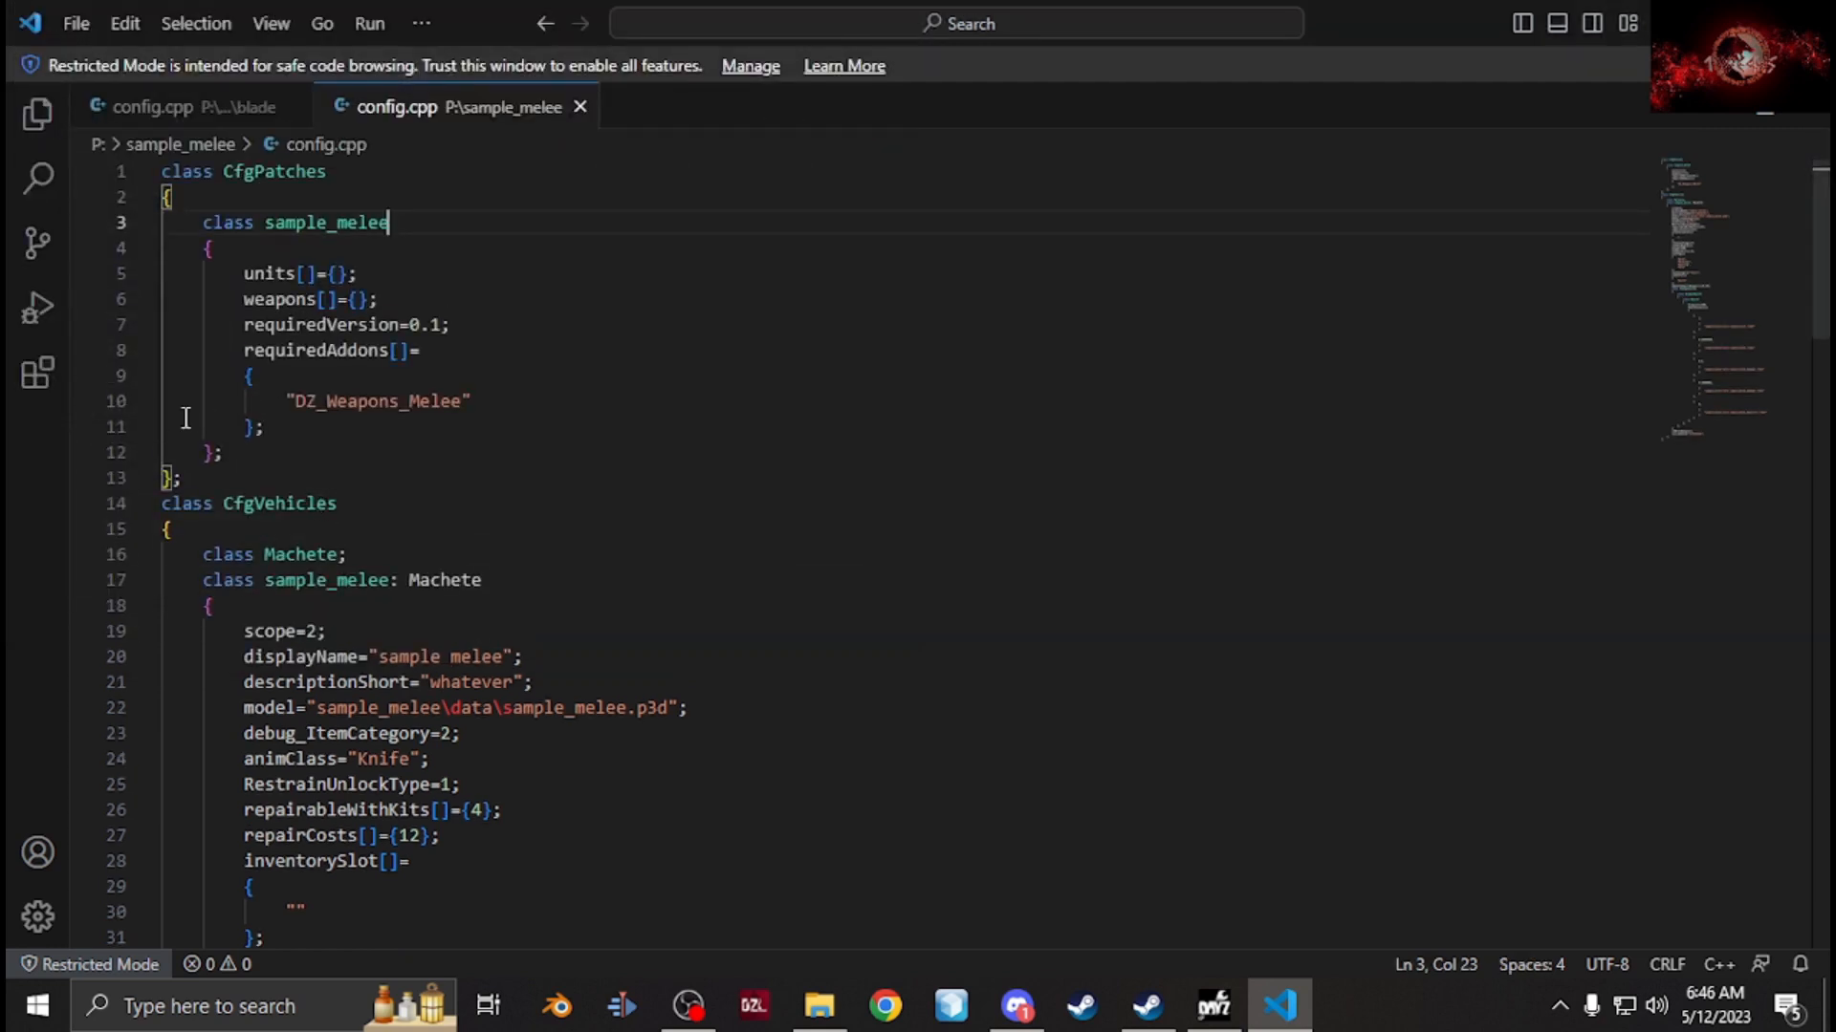
Review the saved sample_melee config.cpp from the CfgVehicles properties through the health level rvmat paths to the closing brackets.
{"action": "scroll", "coordinate": [393, 521], "scroll_direction": "down", "scroll_amount": 4}
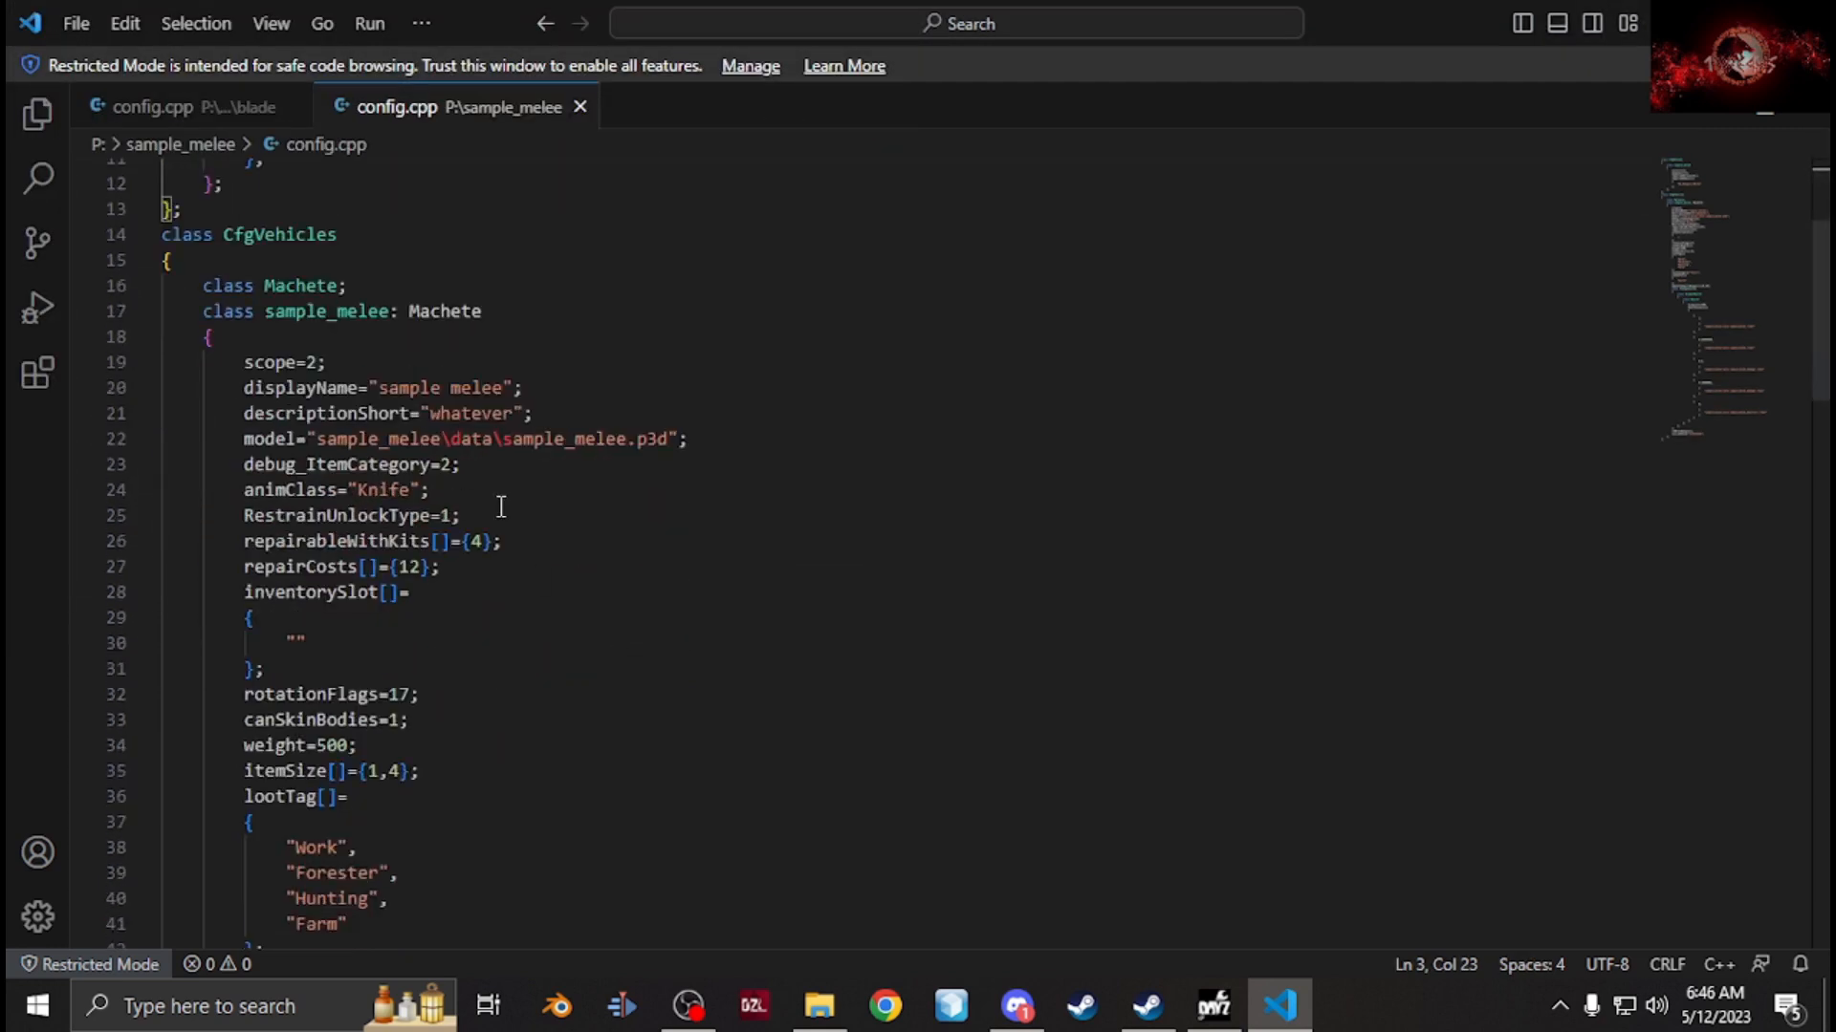
{"action": "scroll", "coordinate": [425, 524], "scroll_direction": "down", "scroll_amount": 1}
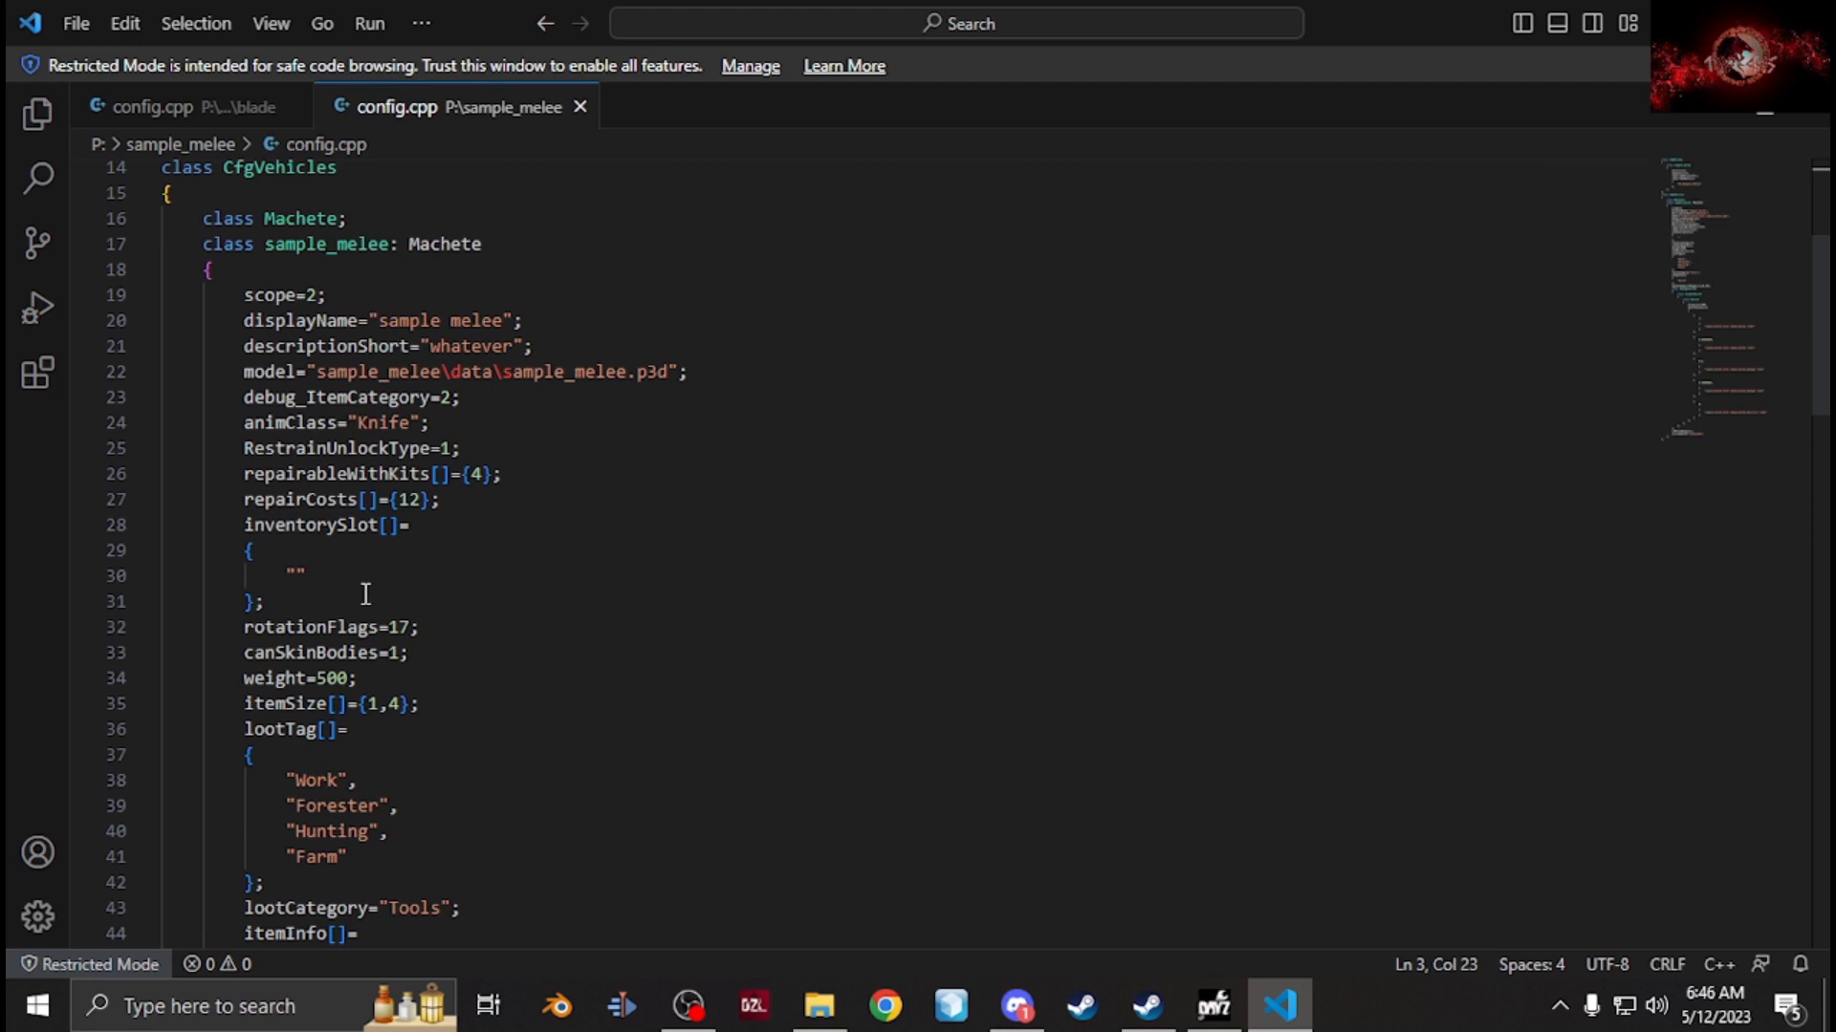
{"action": "scroll", "coordinate": [373, 621], "scroll_direction": "down", "scroll_amount": 1}
{"action": "scroll", "coordinate": [337, 654], "scroll_direction": "down", "scroll_amount": 7}
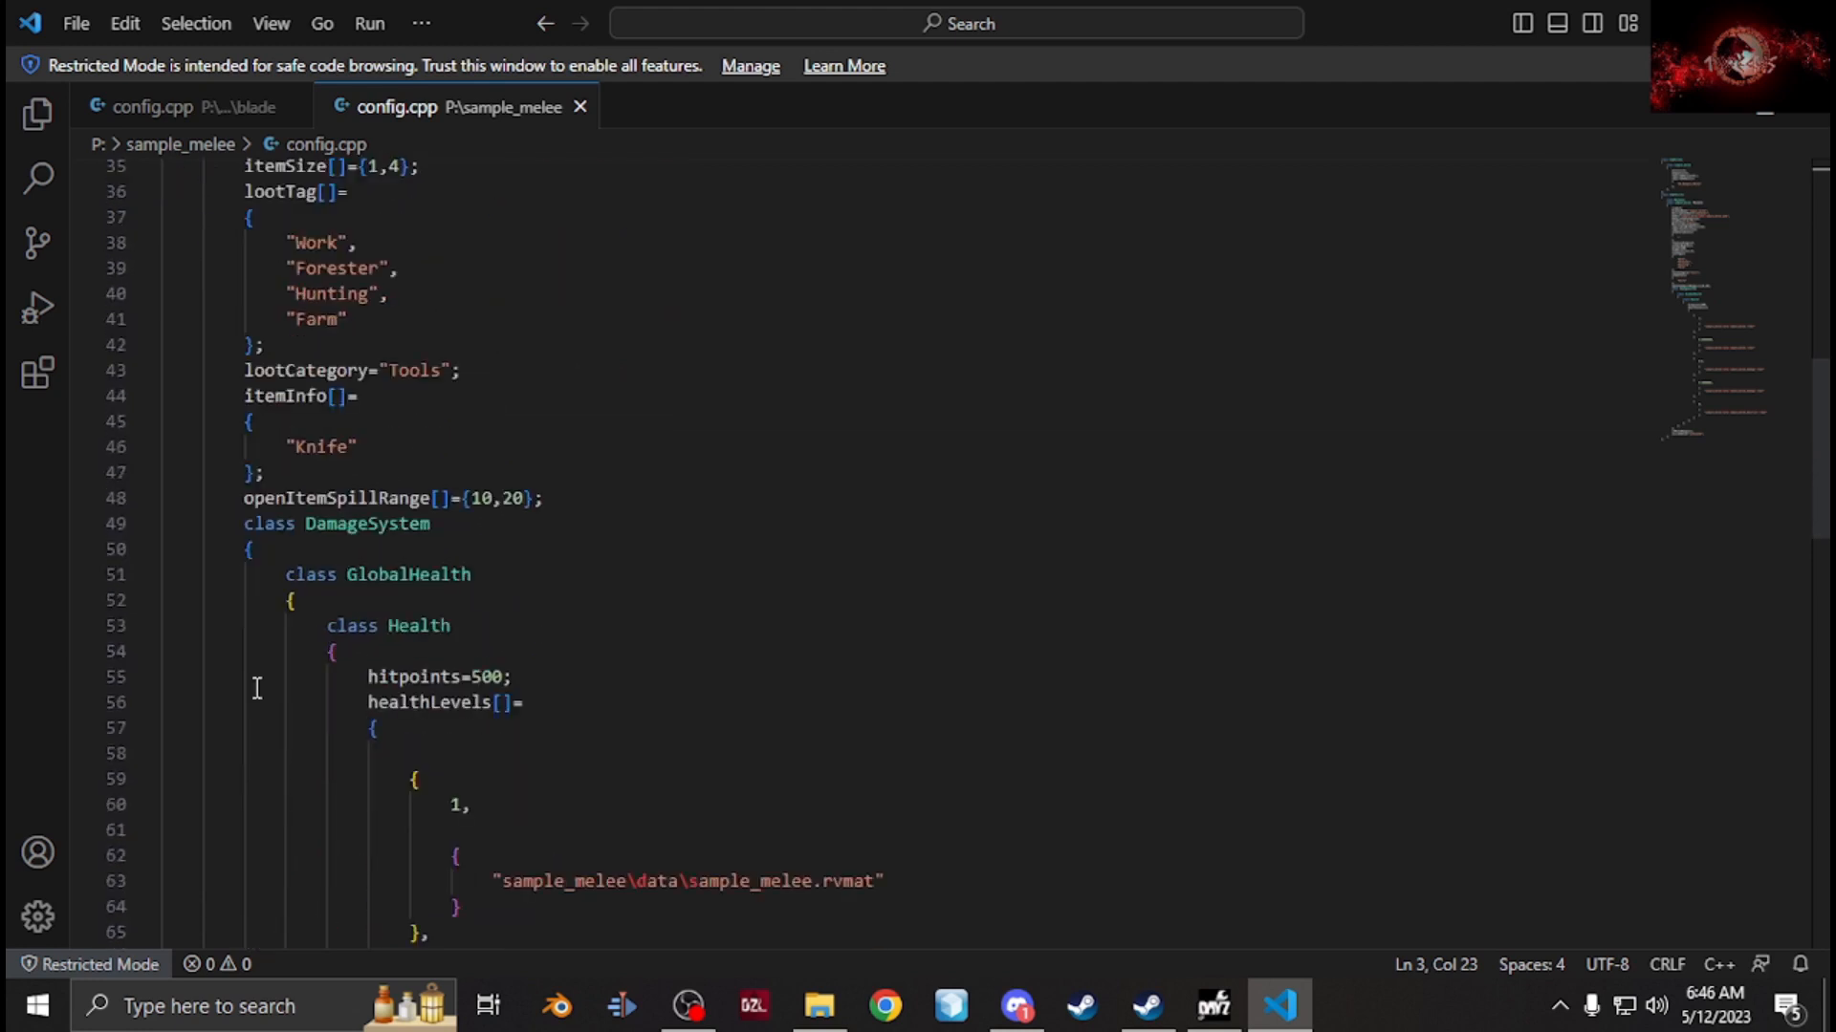
{"action": "scroll", "coordinate": [257, 689], "scroll_direction": "down", "scroll_amount": 16}
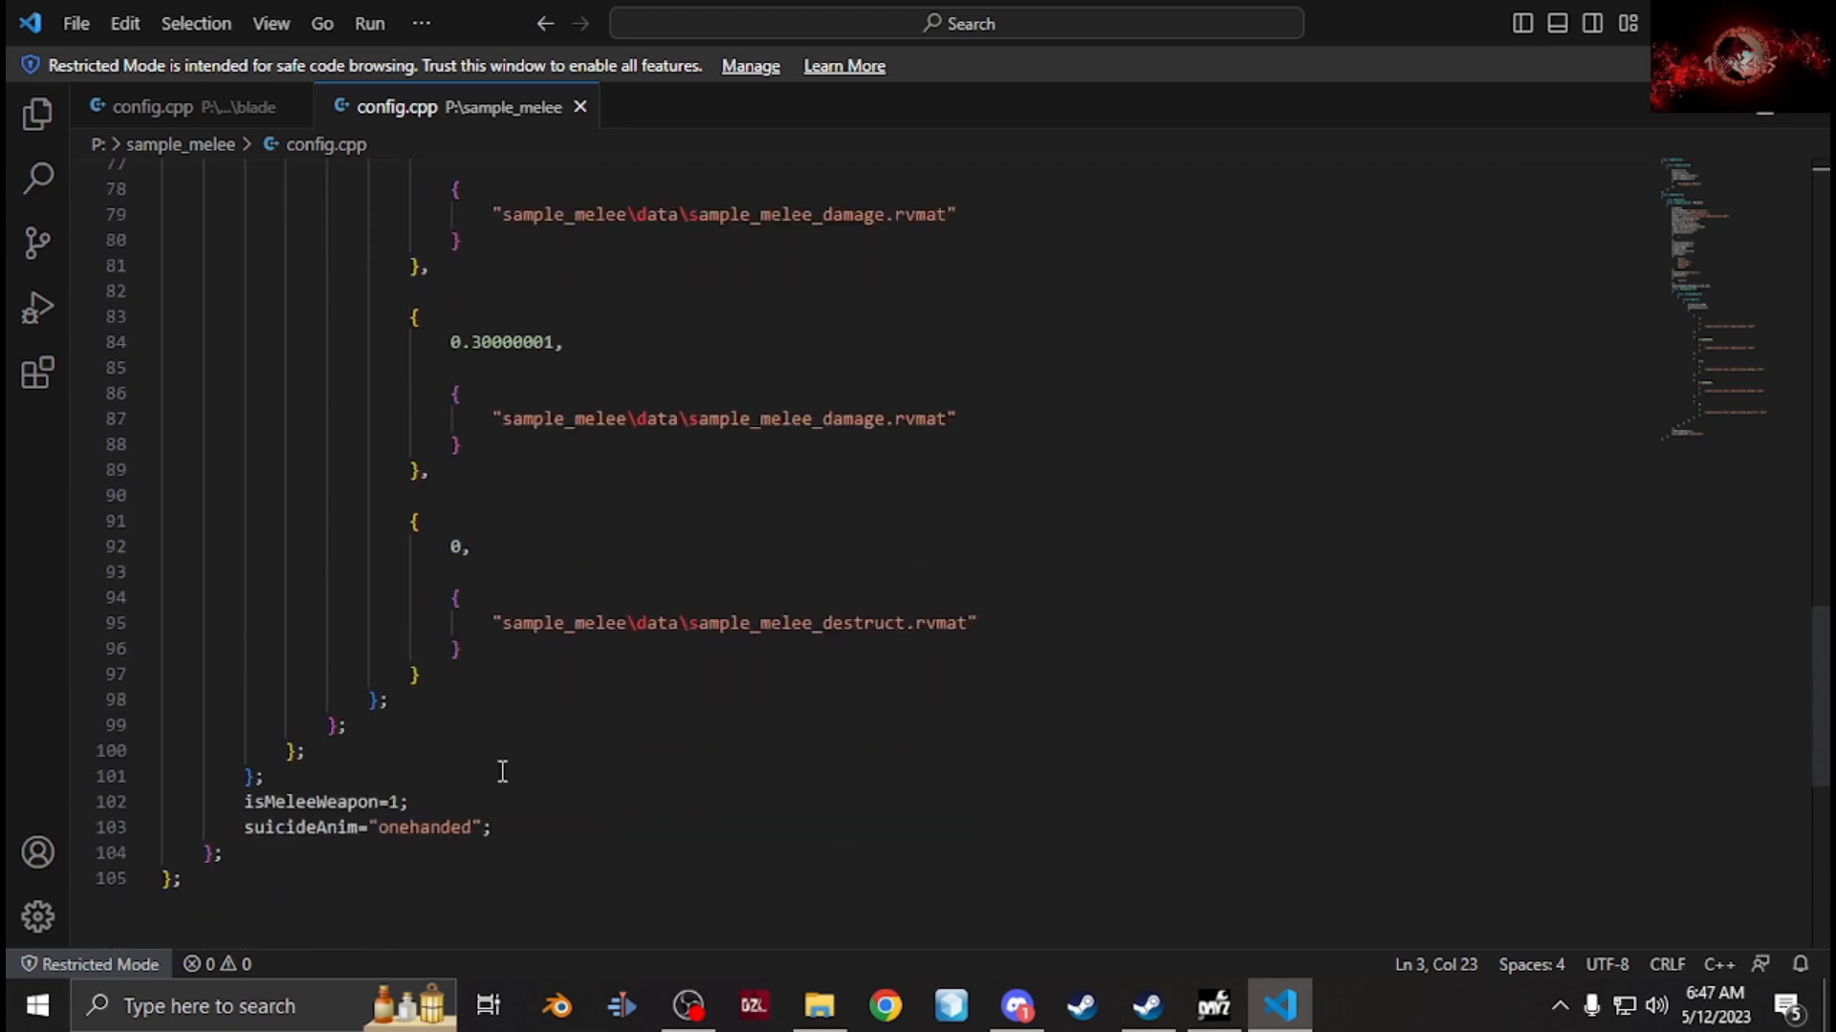
{"action": "scroll", "coordinate": [373, 788], "scroll_direction": "down", "scroll_amount": 7}
{"action": "scroll", "coordinate": [369, 779], "scroll_direction": "up", "scroll_amount": 9}
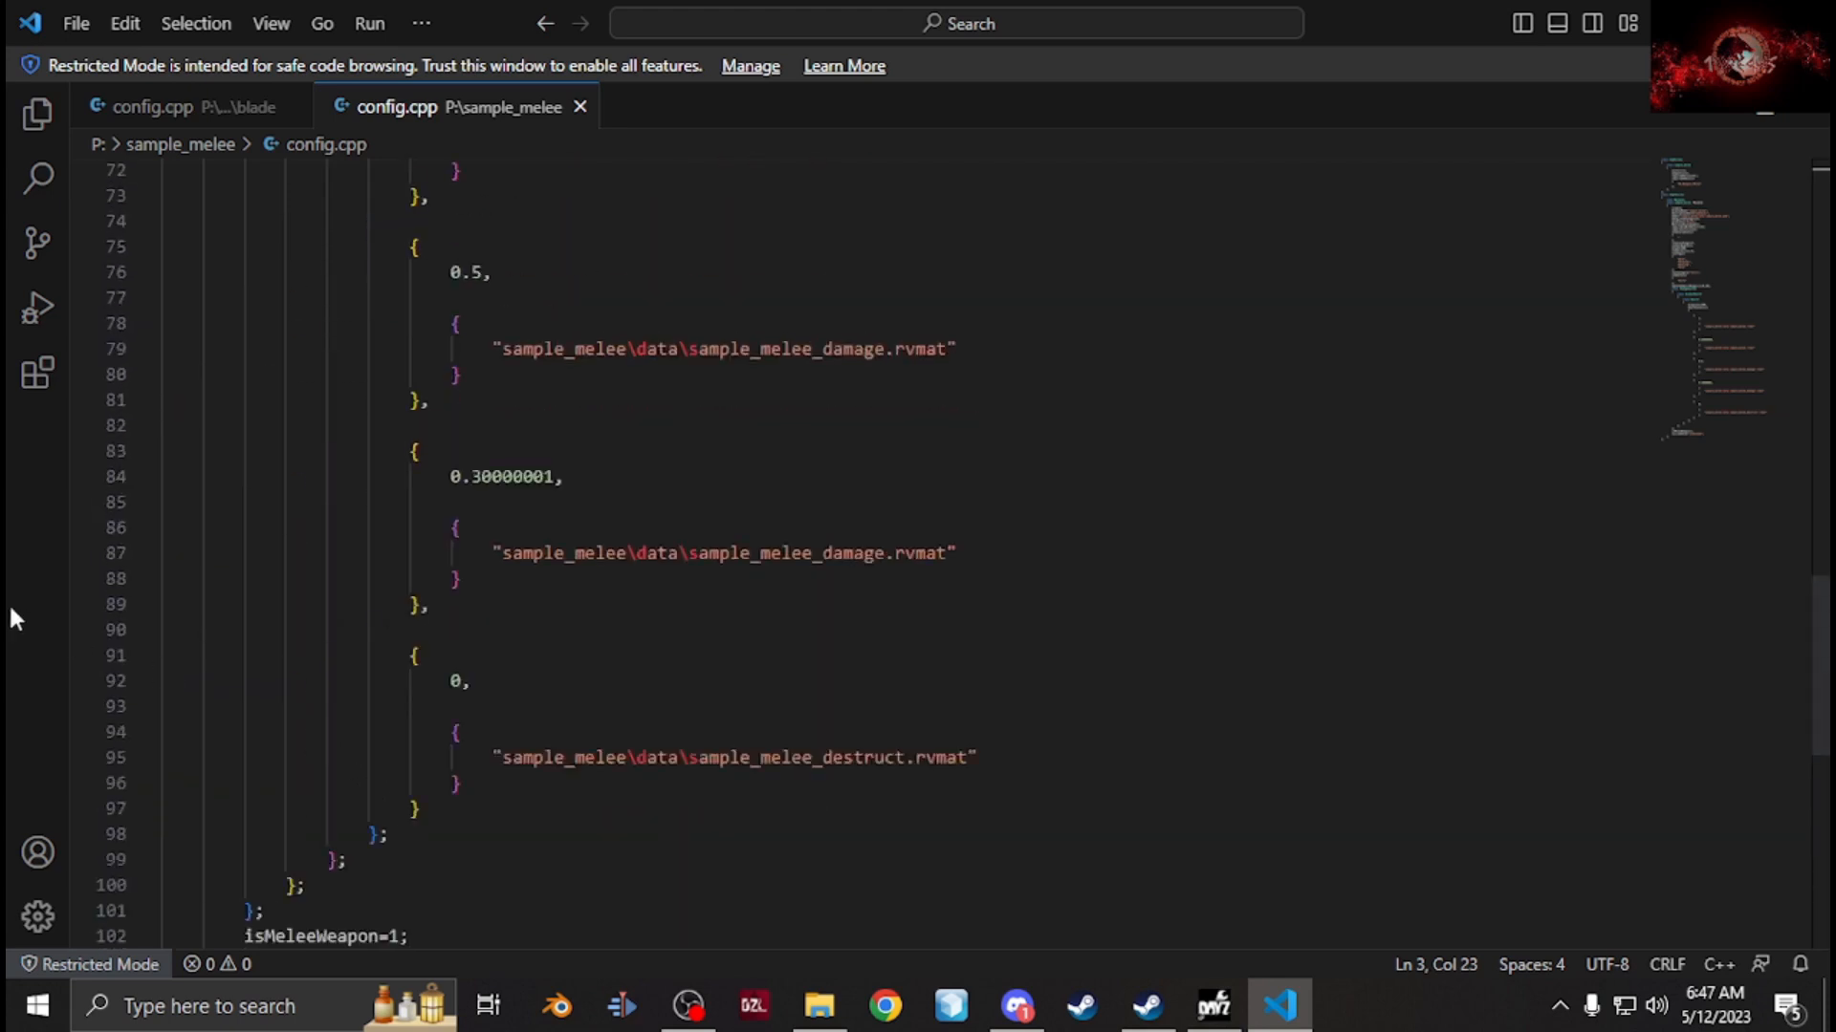
Close the code editor, open pboProject, and delete all of its temp files in P:\temp from the setup options.
{"action": "left_click", "coordinate": [1805, 19]}
{"action": "left_click", "coordinate": [27, 1007]}
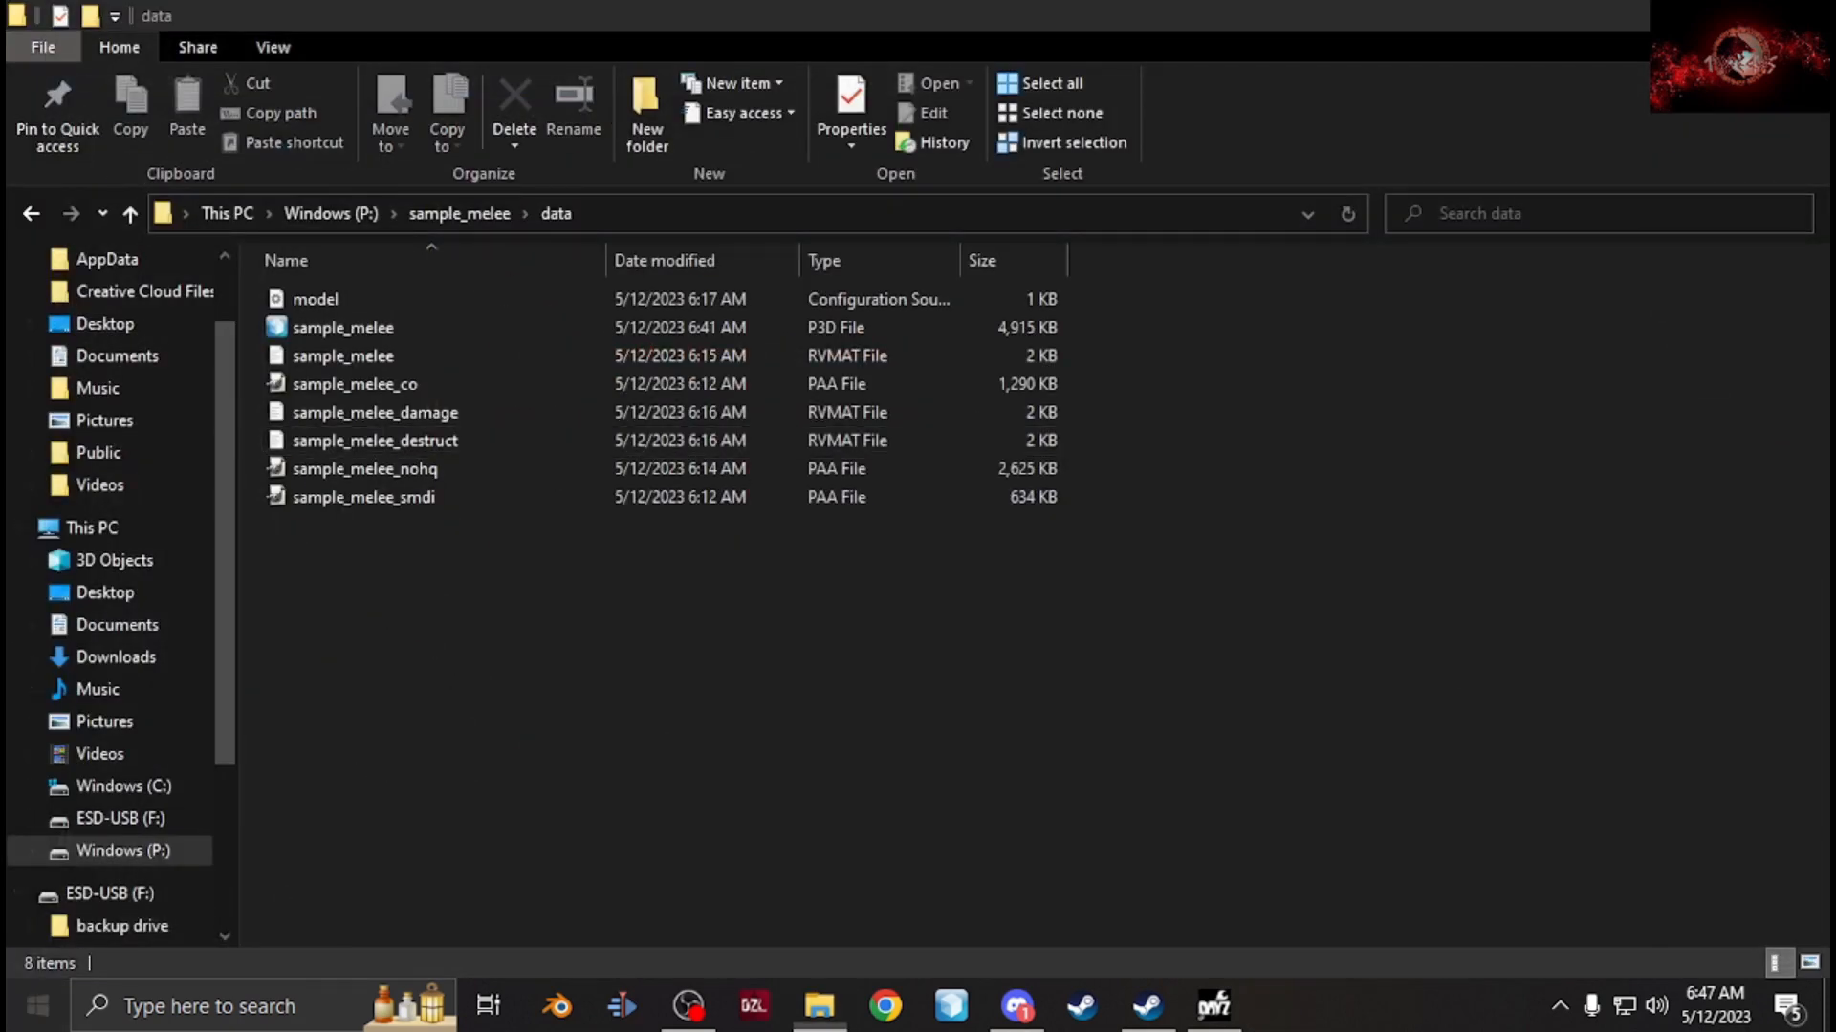
{"action": "left_click", "coordinate": [545, 254]}
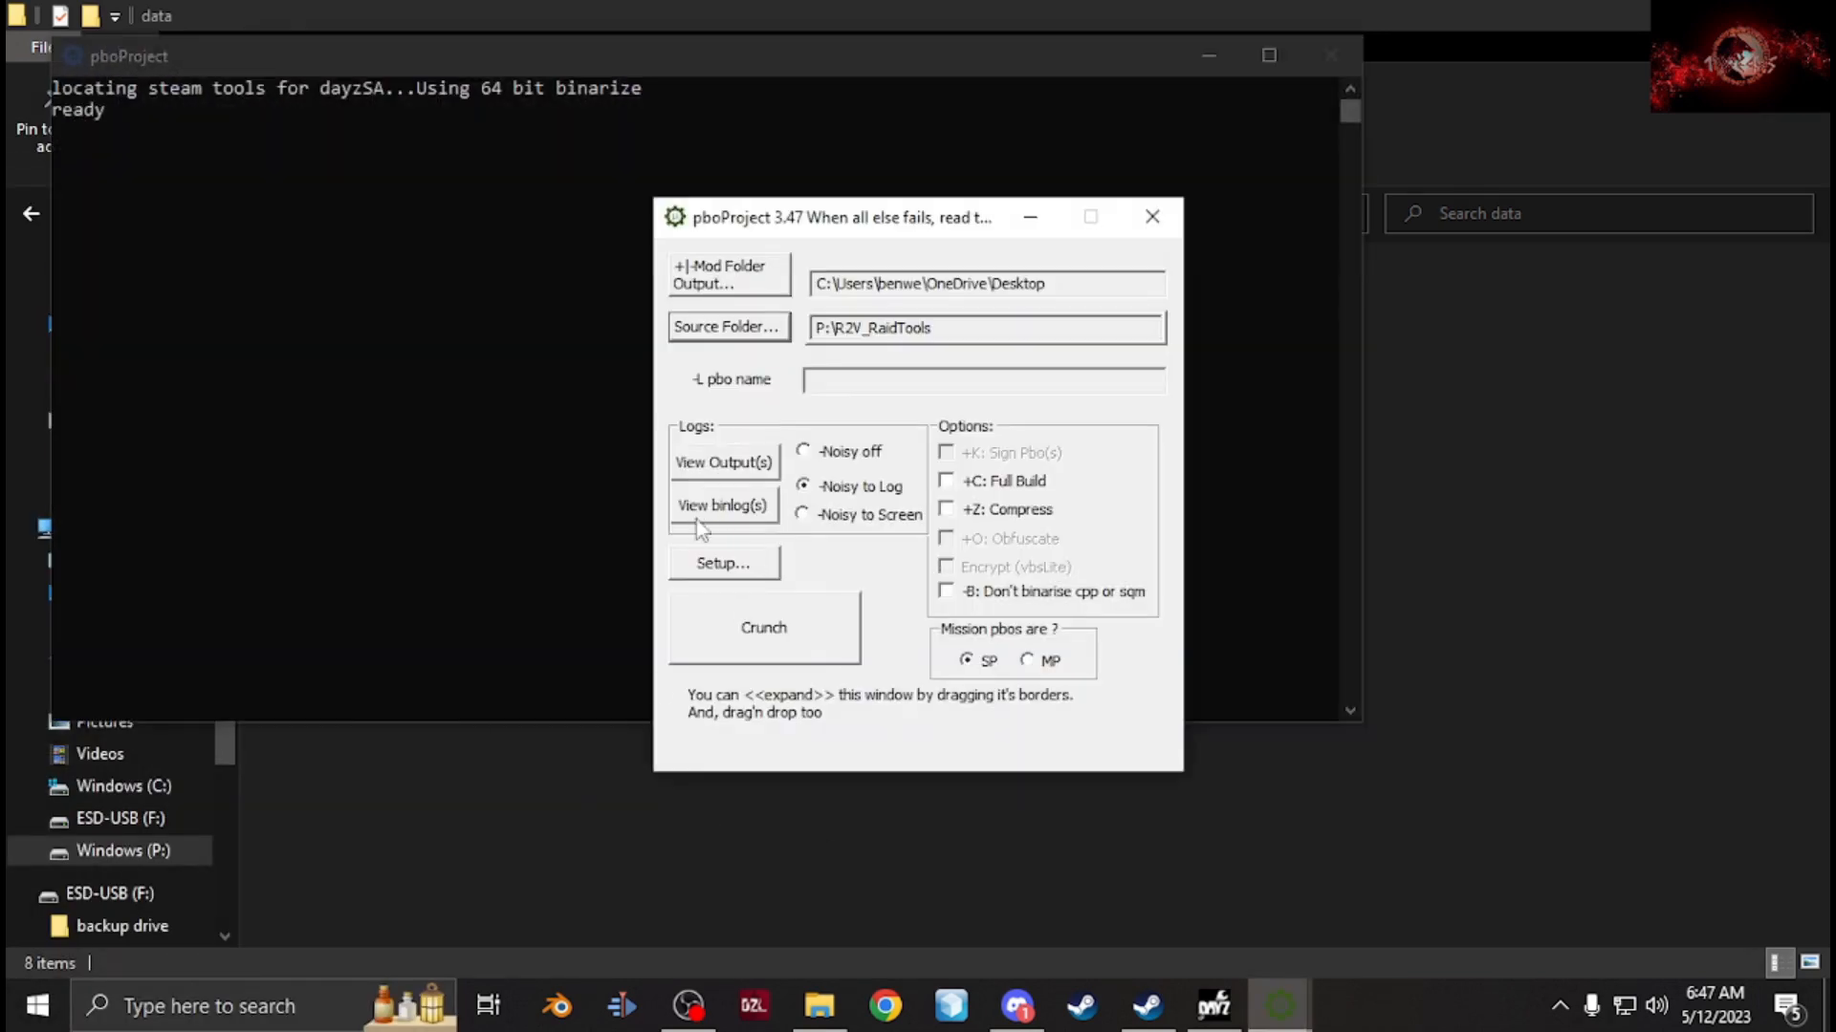
{"action": "left_click", "coordinate": [733, 568]}
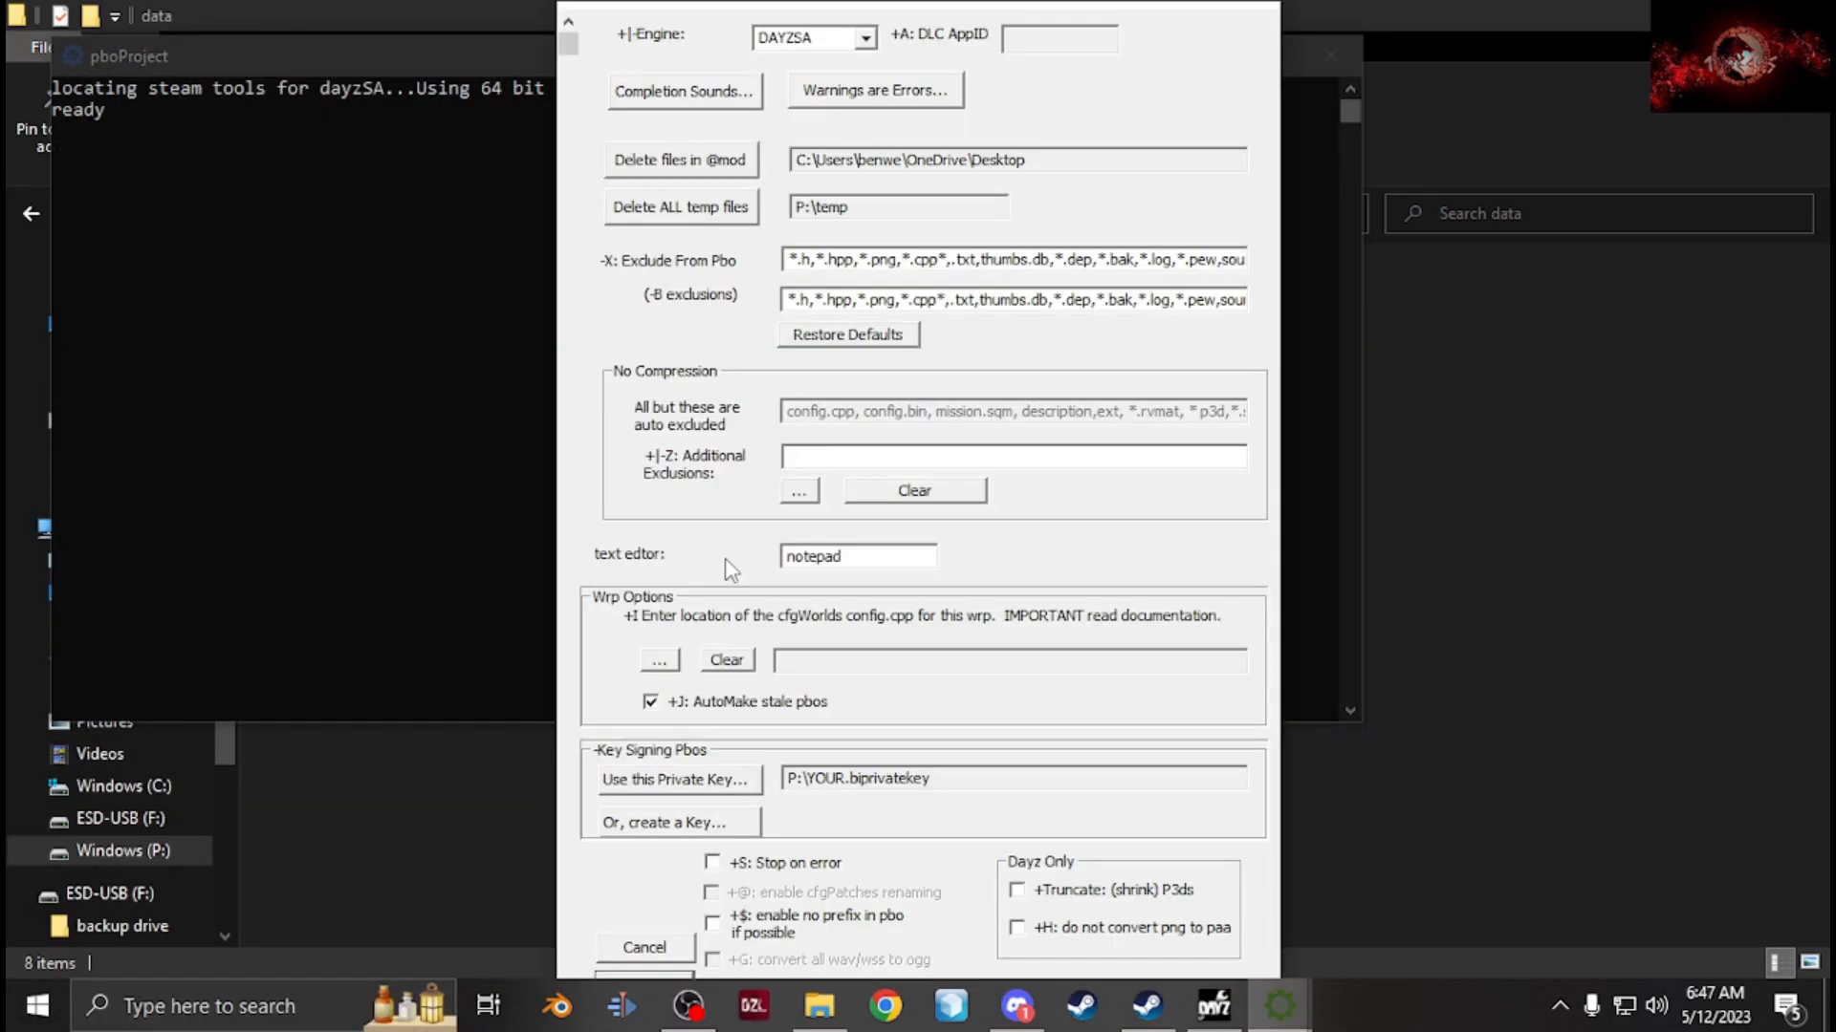
{"action": "left_click", "coordinate": [719, 207]}
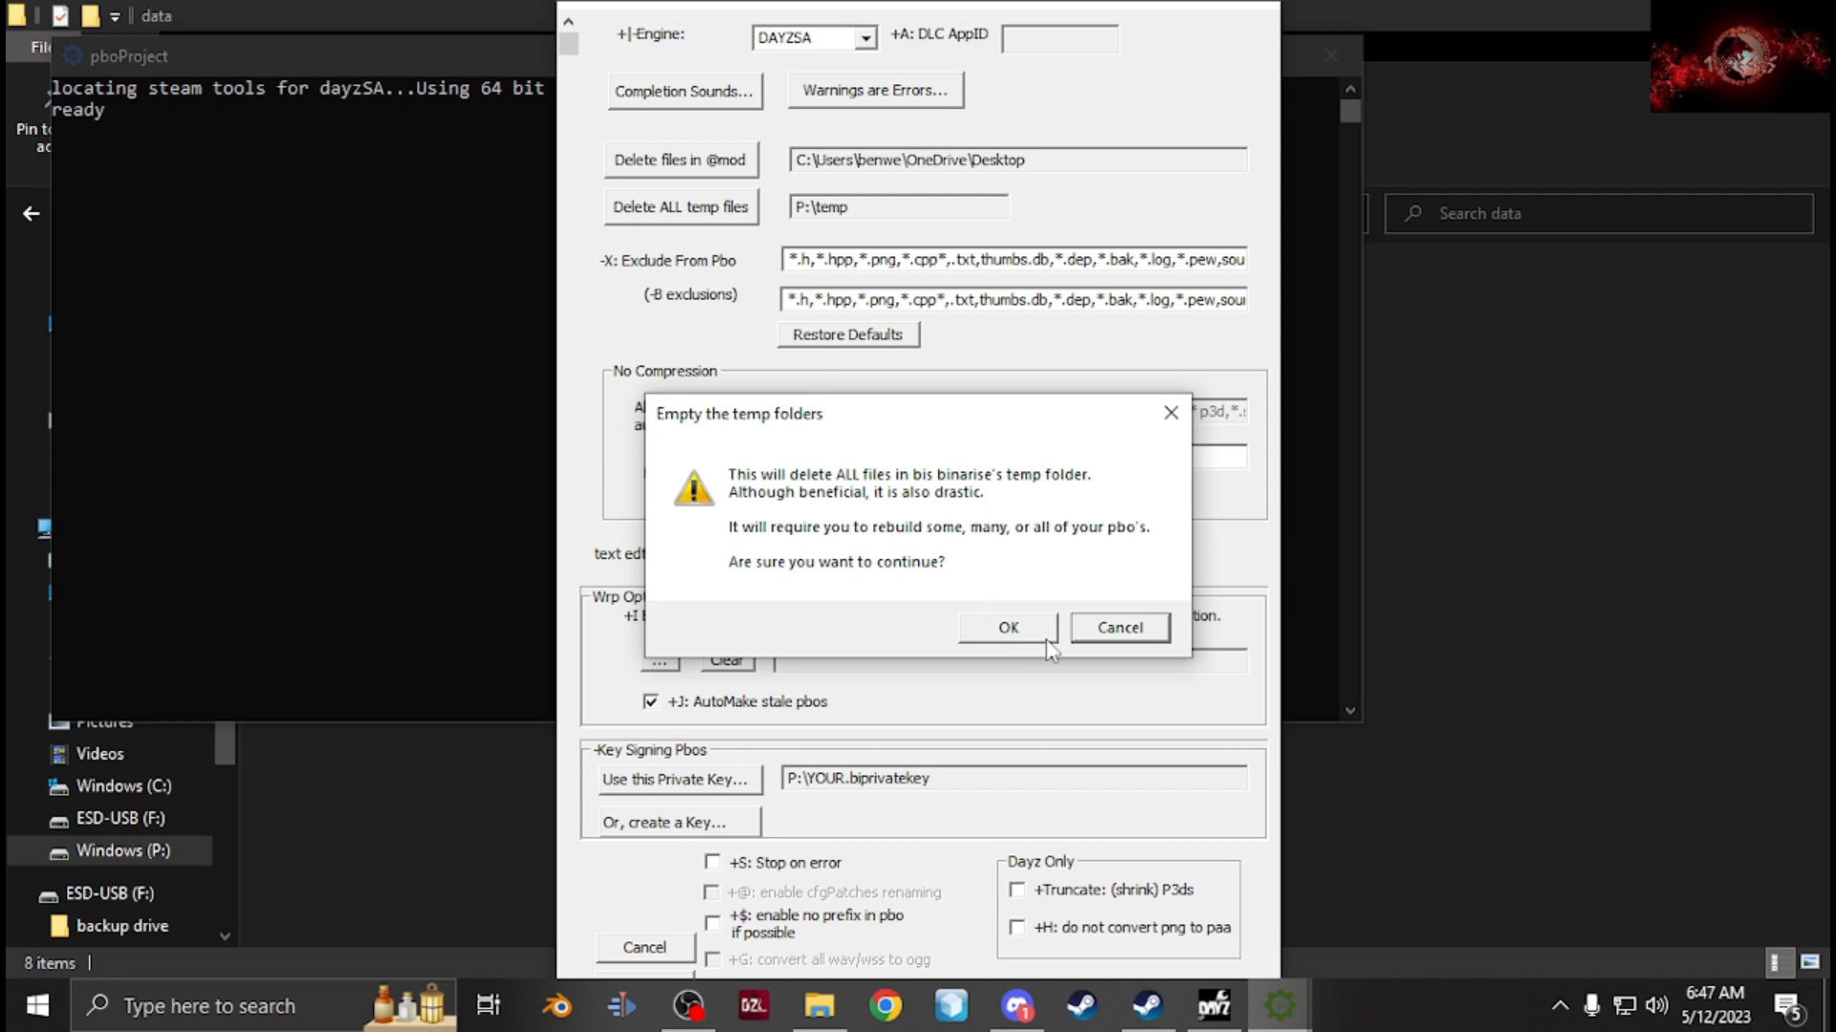
{"action": "left_click", "coordinate": [1044, 629]}
{"action": "left_click", "coordinate": [946, 578]}
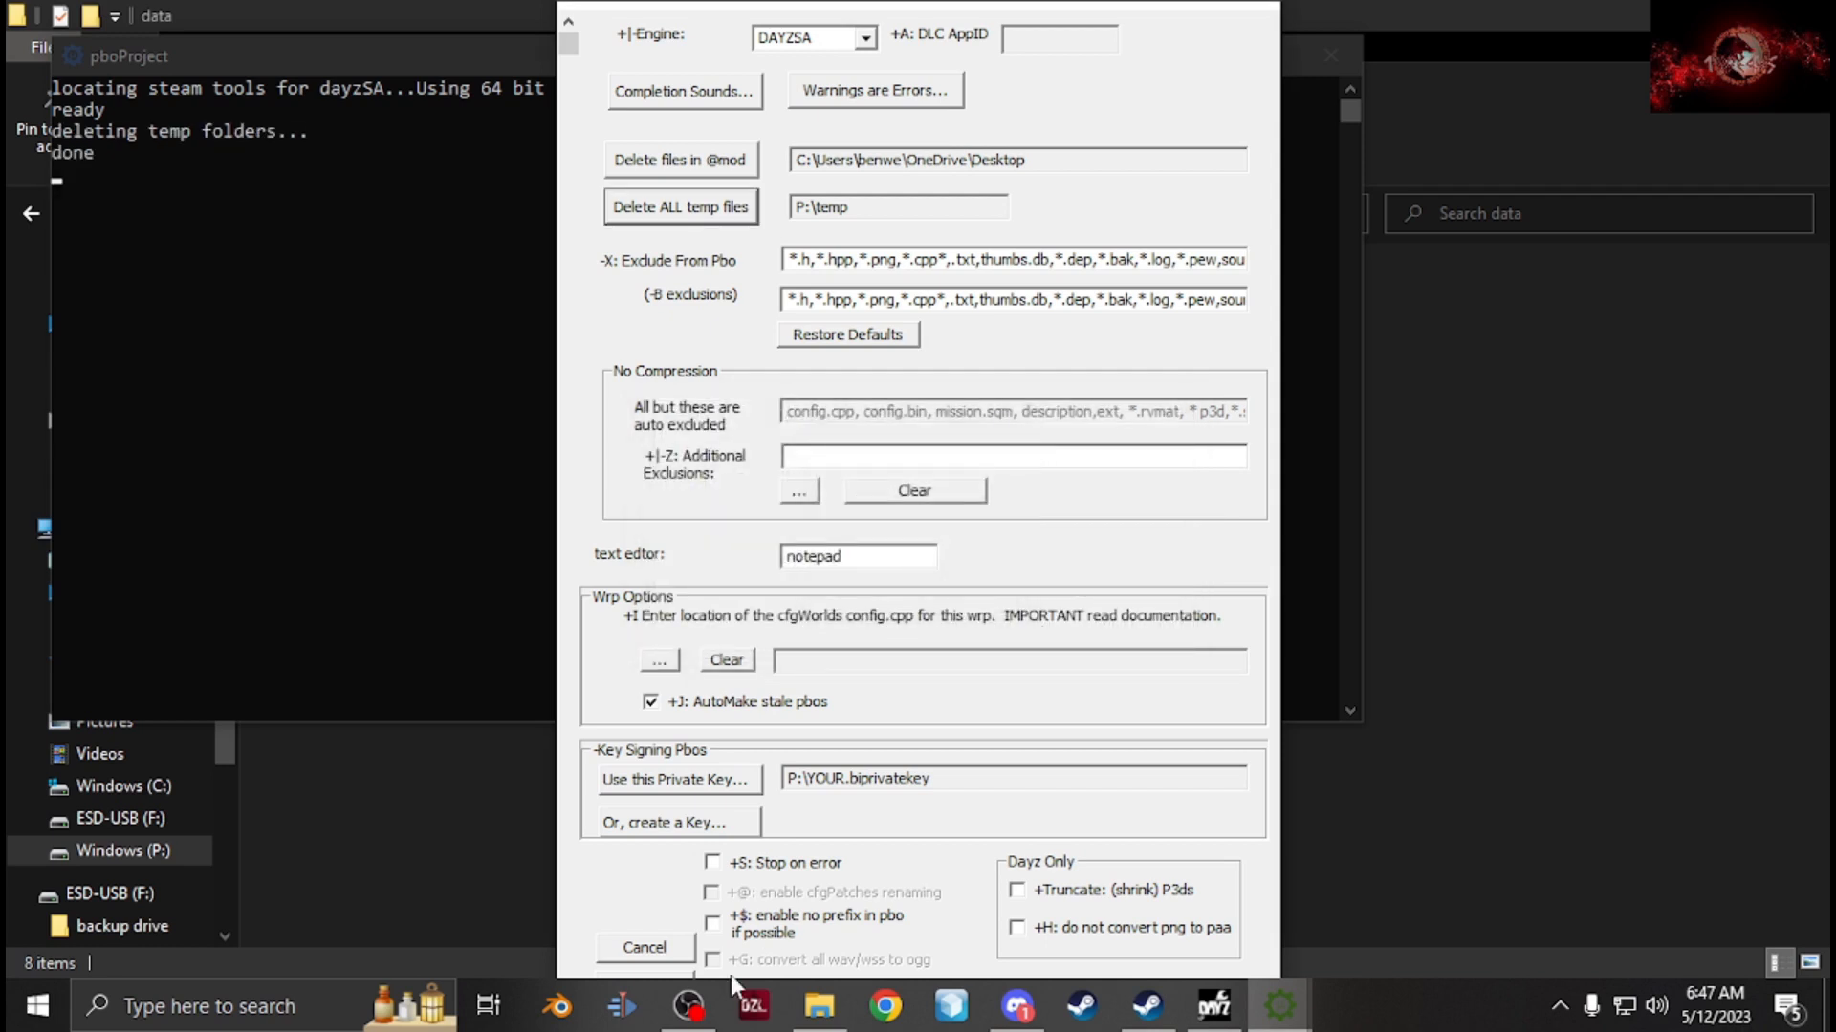
{"action": "left_click", "coordinate": [676, 981]}
Set the pboProject source folder to P:\sample_melee and crunch it into a PBO.
{"action": "left_click", "coordinate": [729, 338]}
{"action": "left_click", "coordinate": [600, 636]}
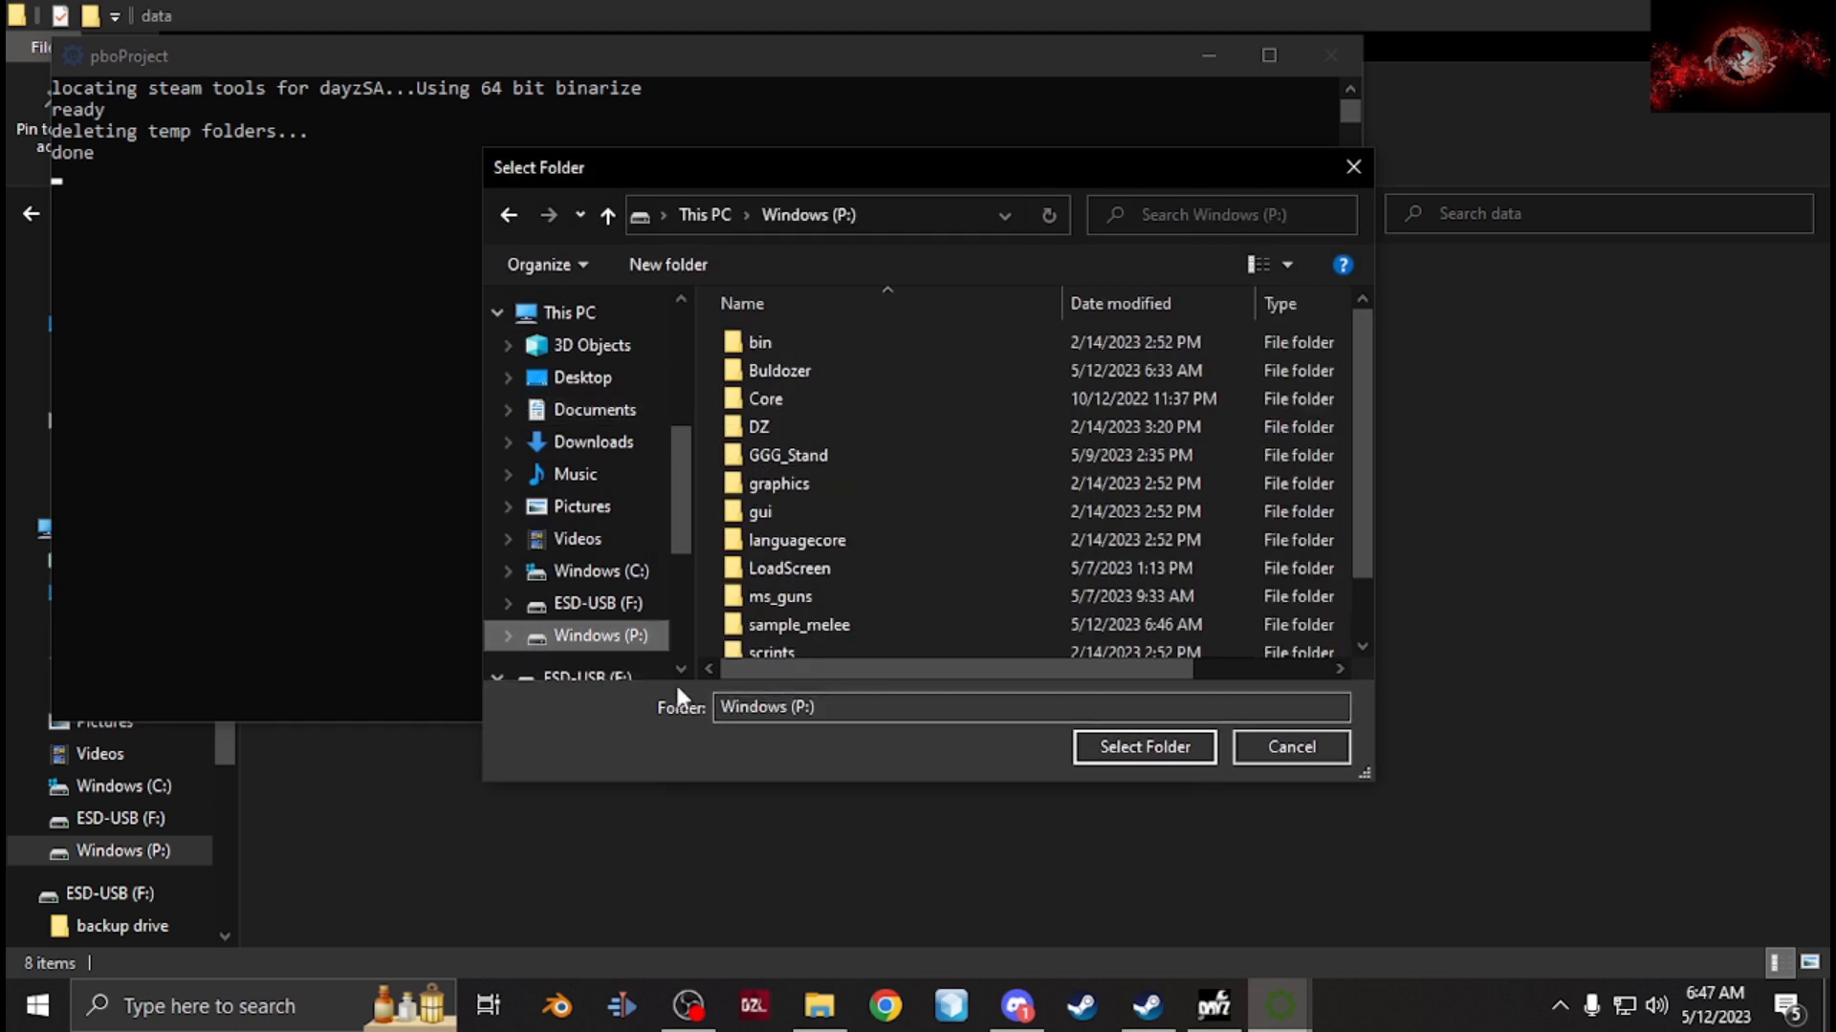
{"action": "left_click", "coordinate": [790, 627]}
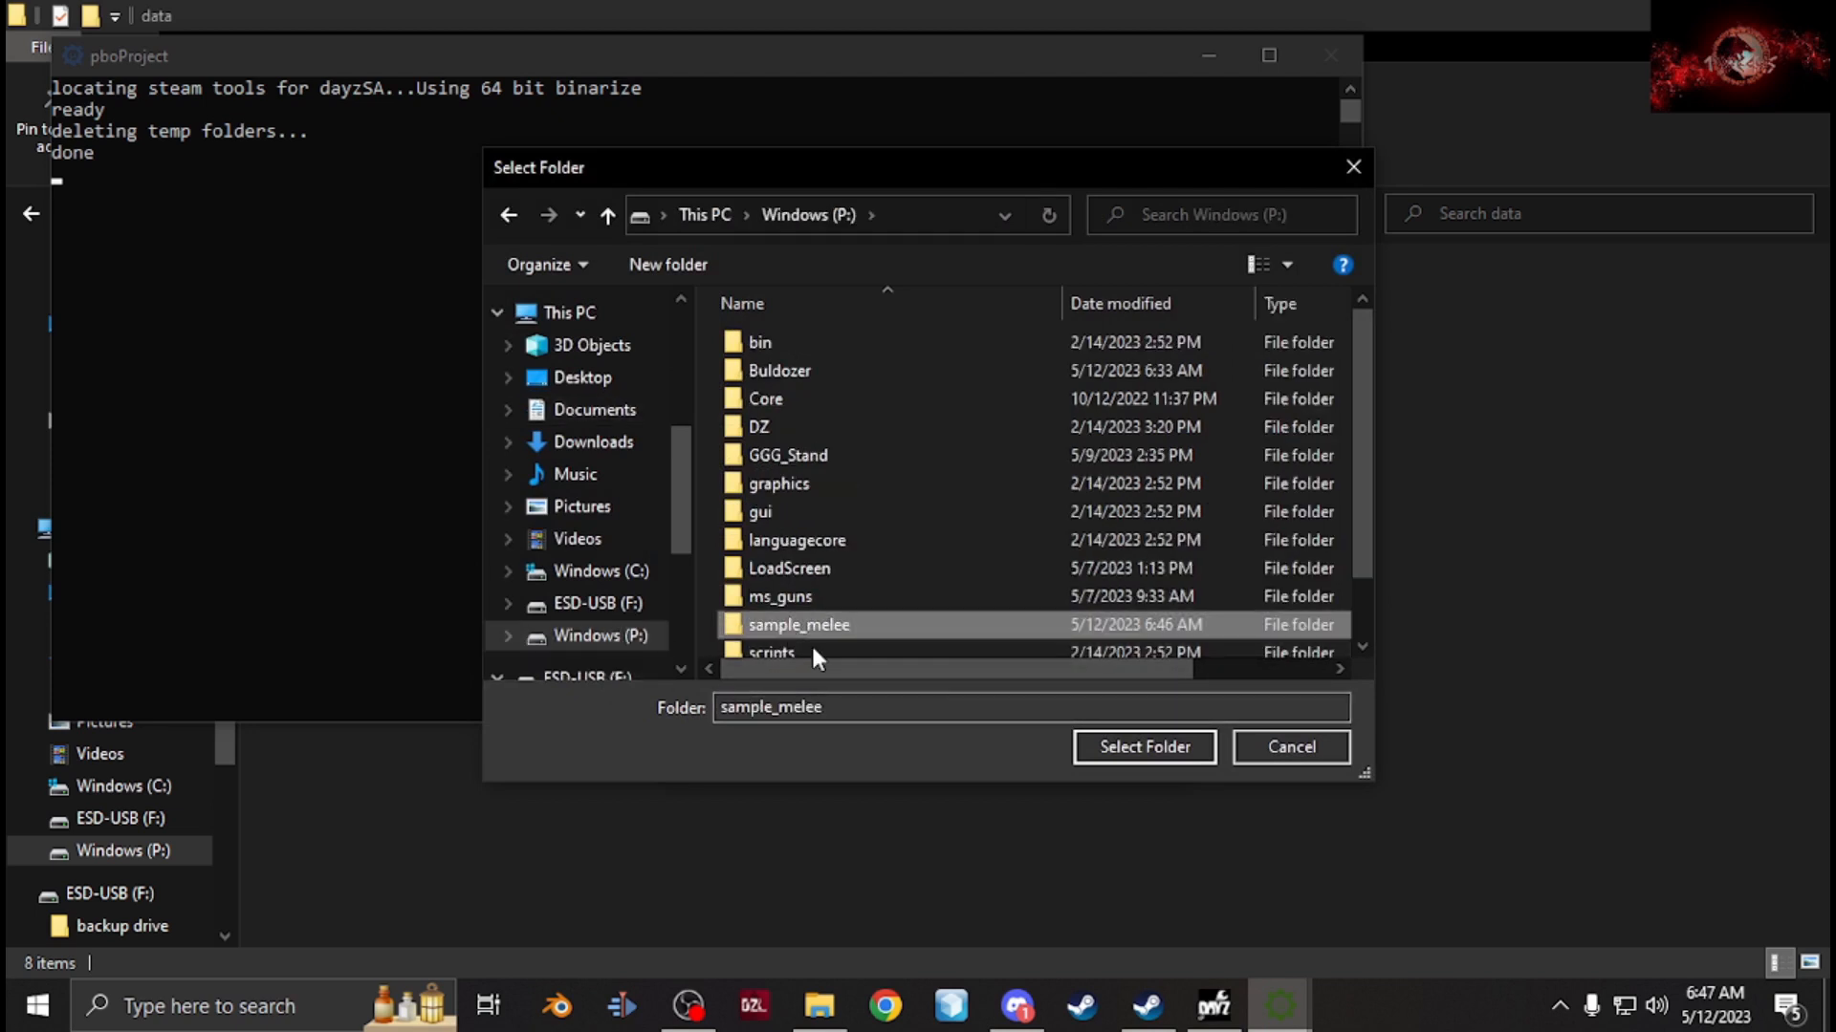
{"action": "left_click", "coordinate": [1126, 750]}
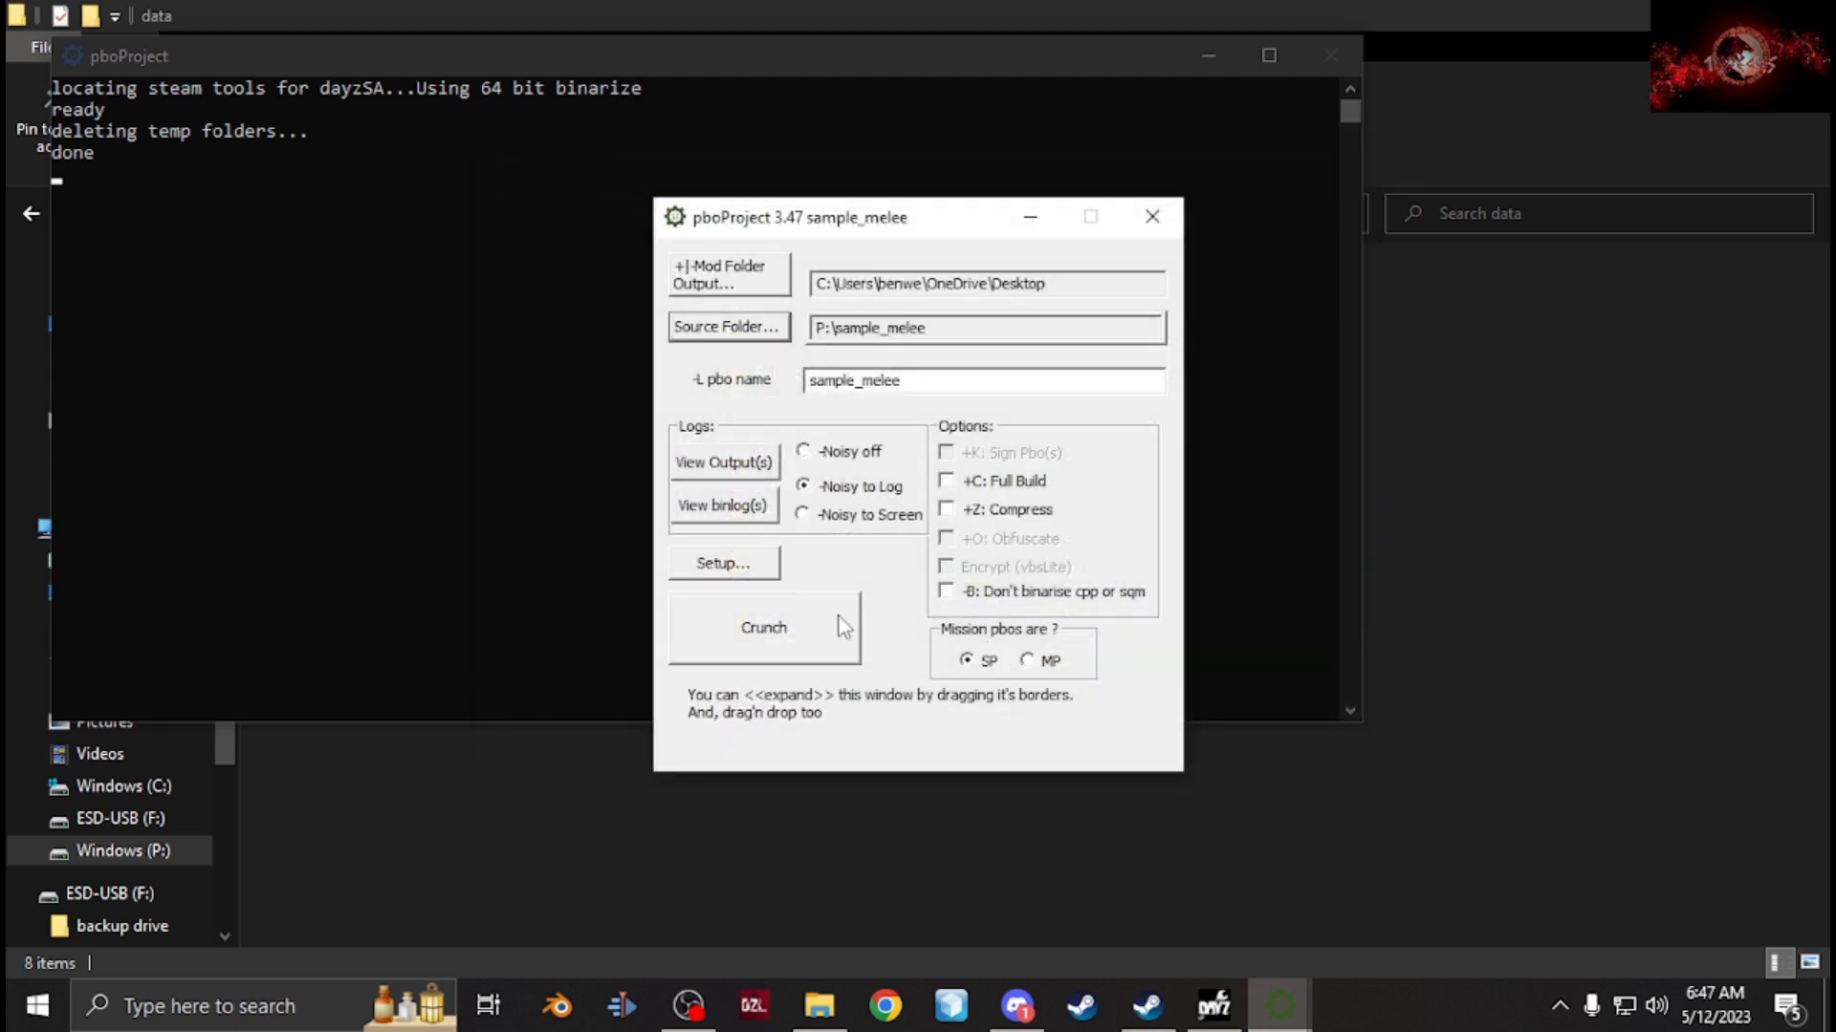
{"action": "left_click", "coordinate": [840, 626]}
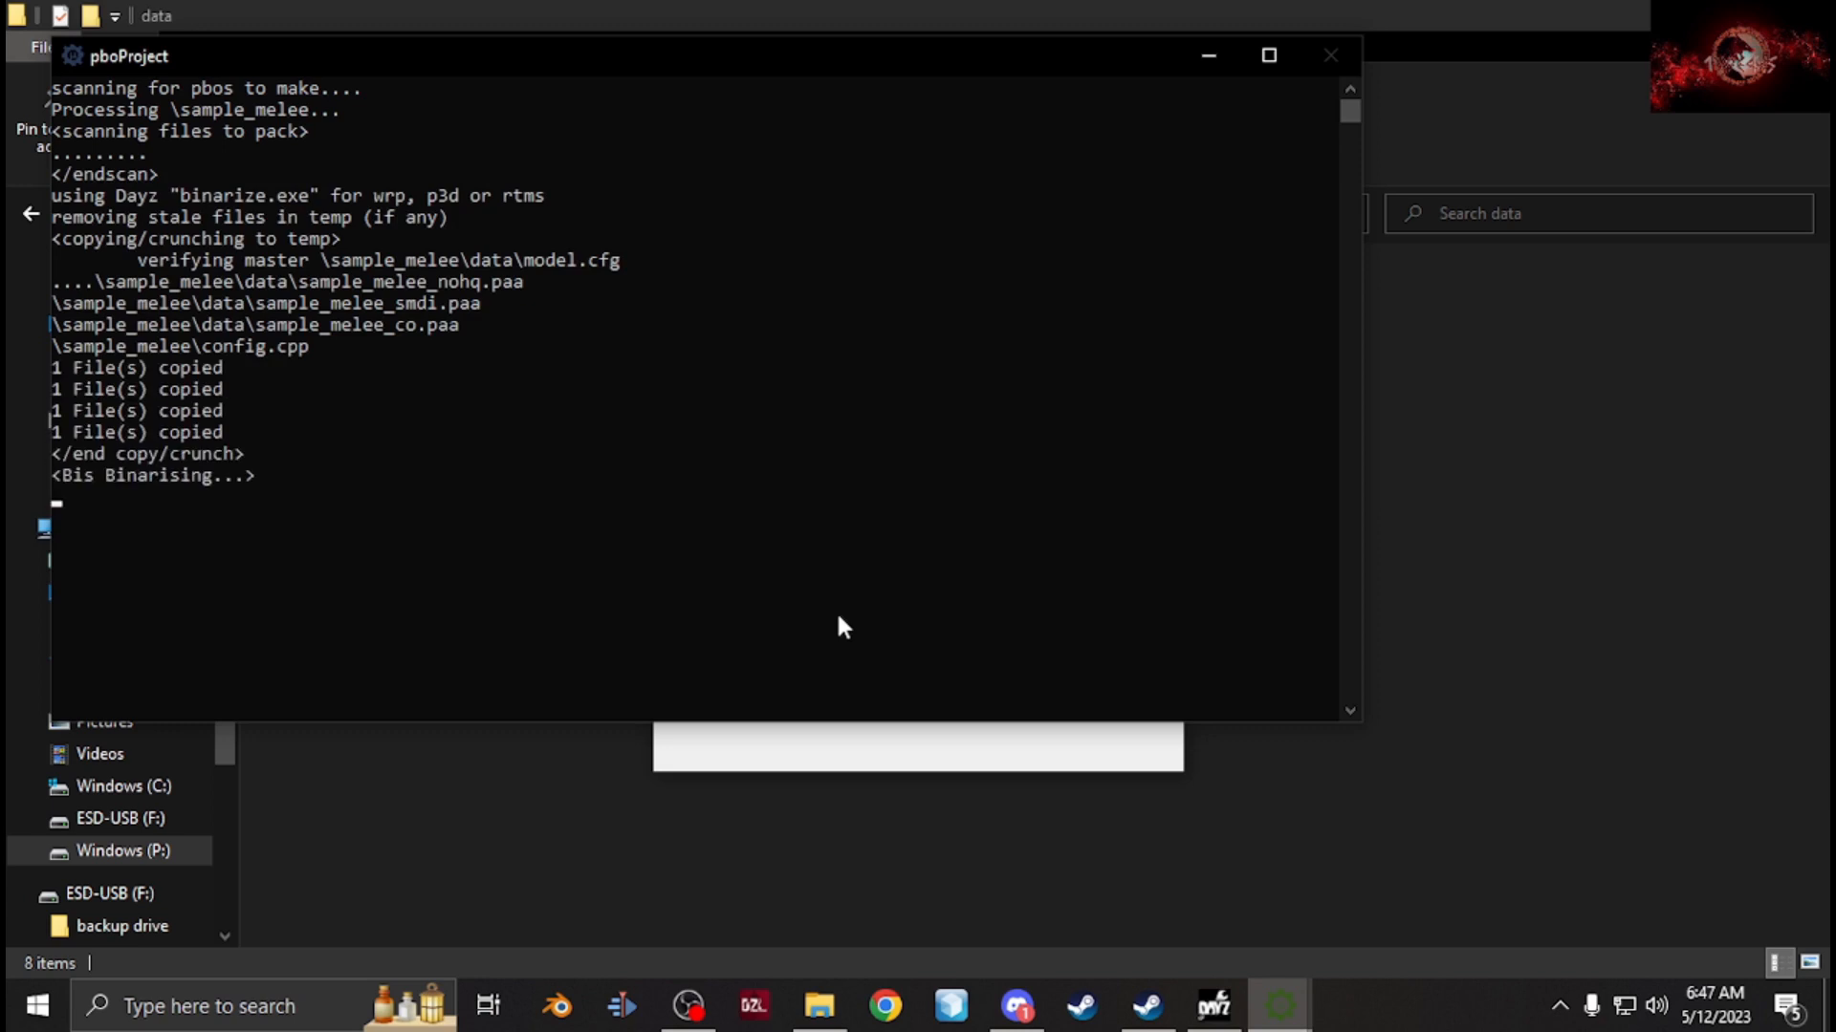
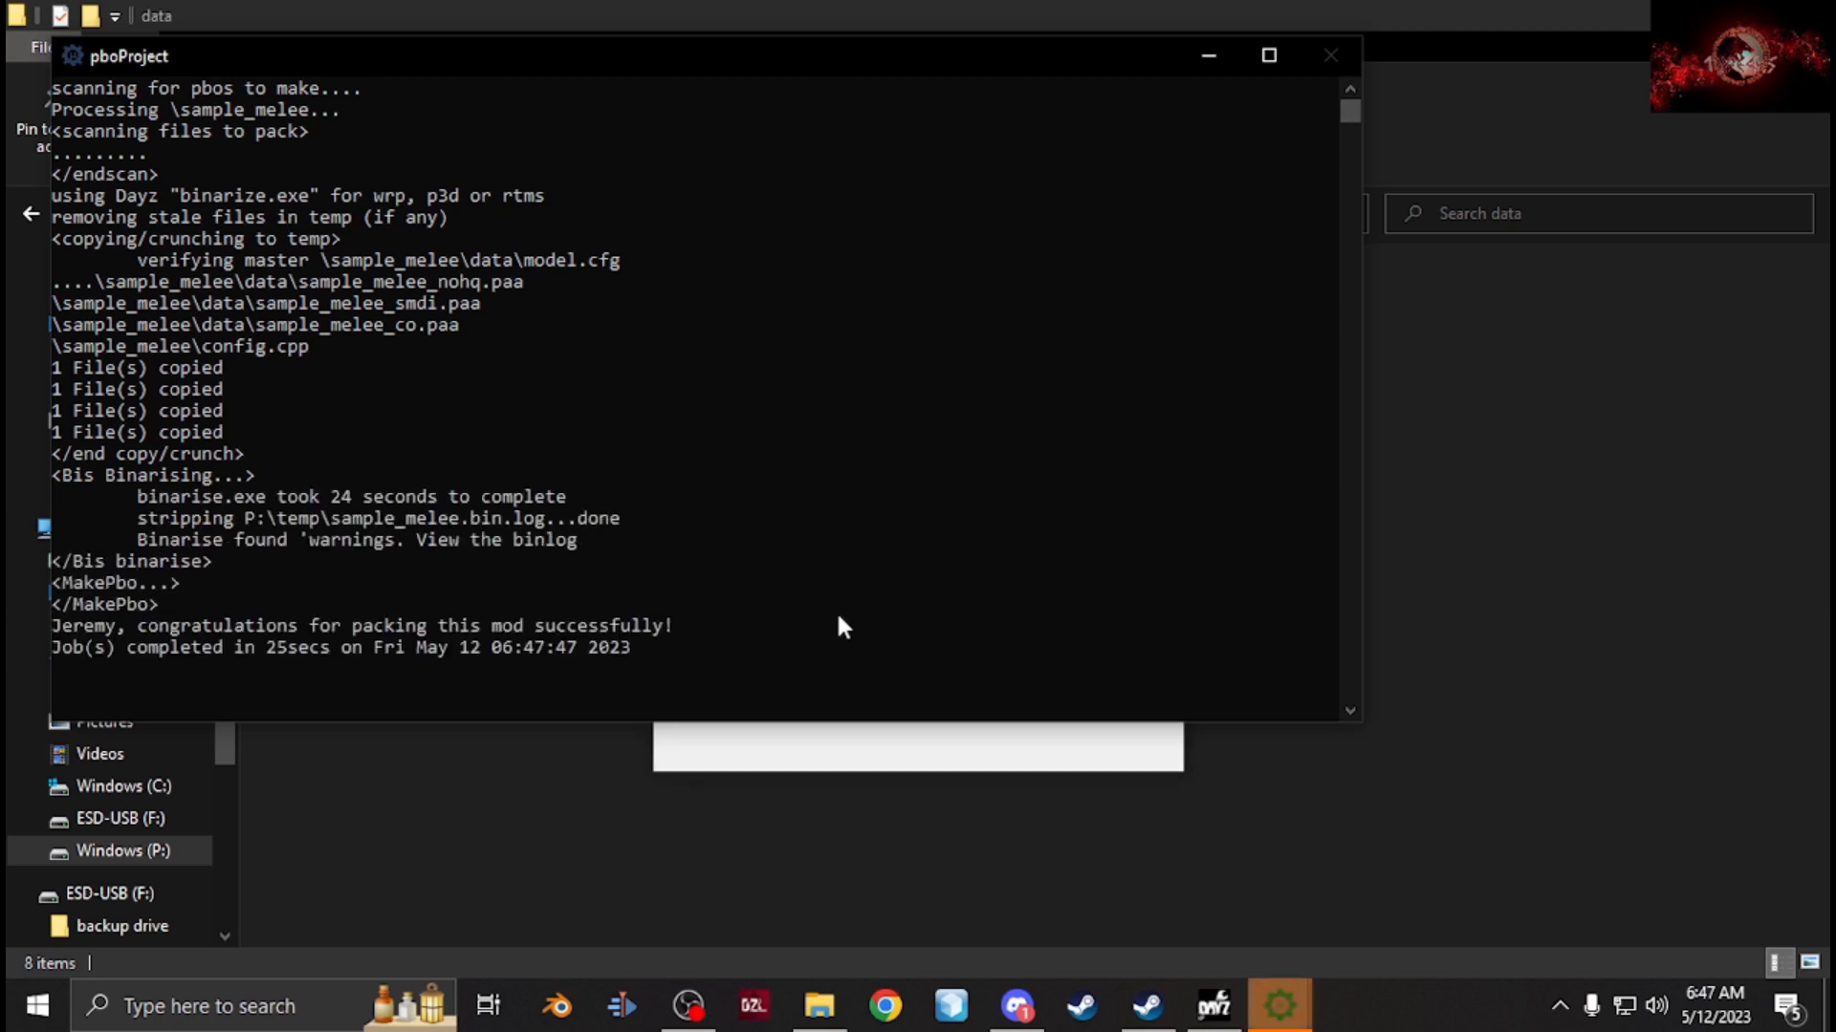
Close pboProject and the sample_melee data folder window.
{"action": "left_click", "coordinate": [1271, 999]}
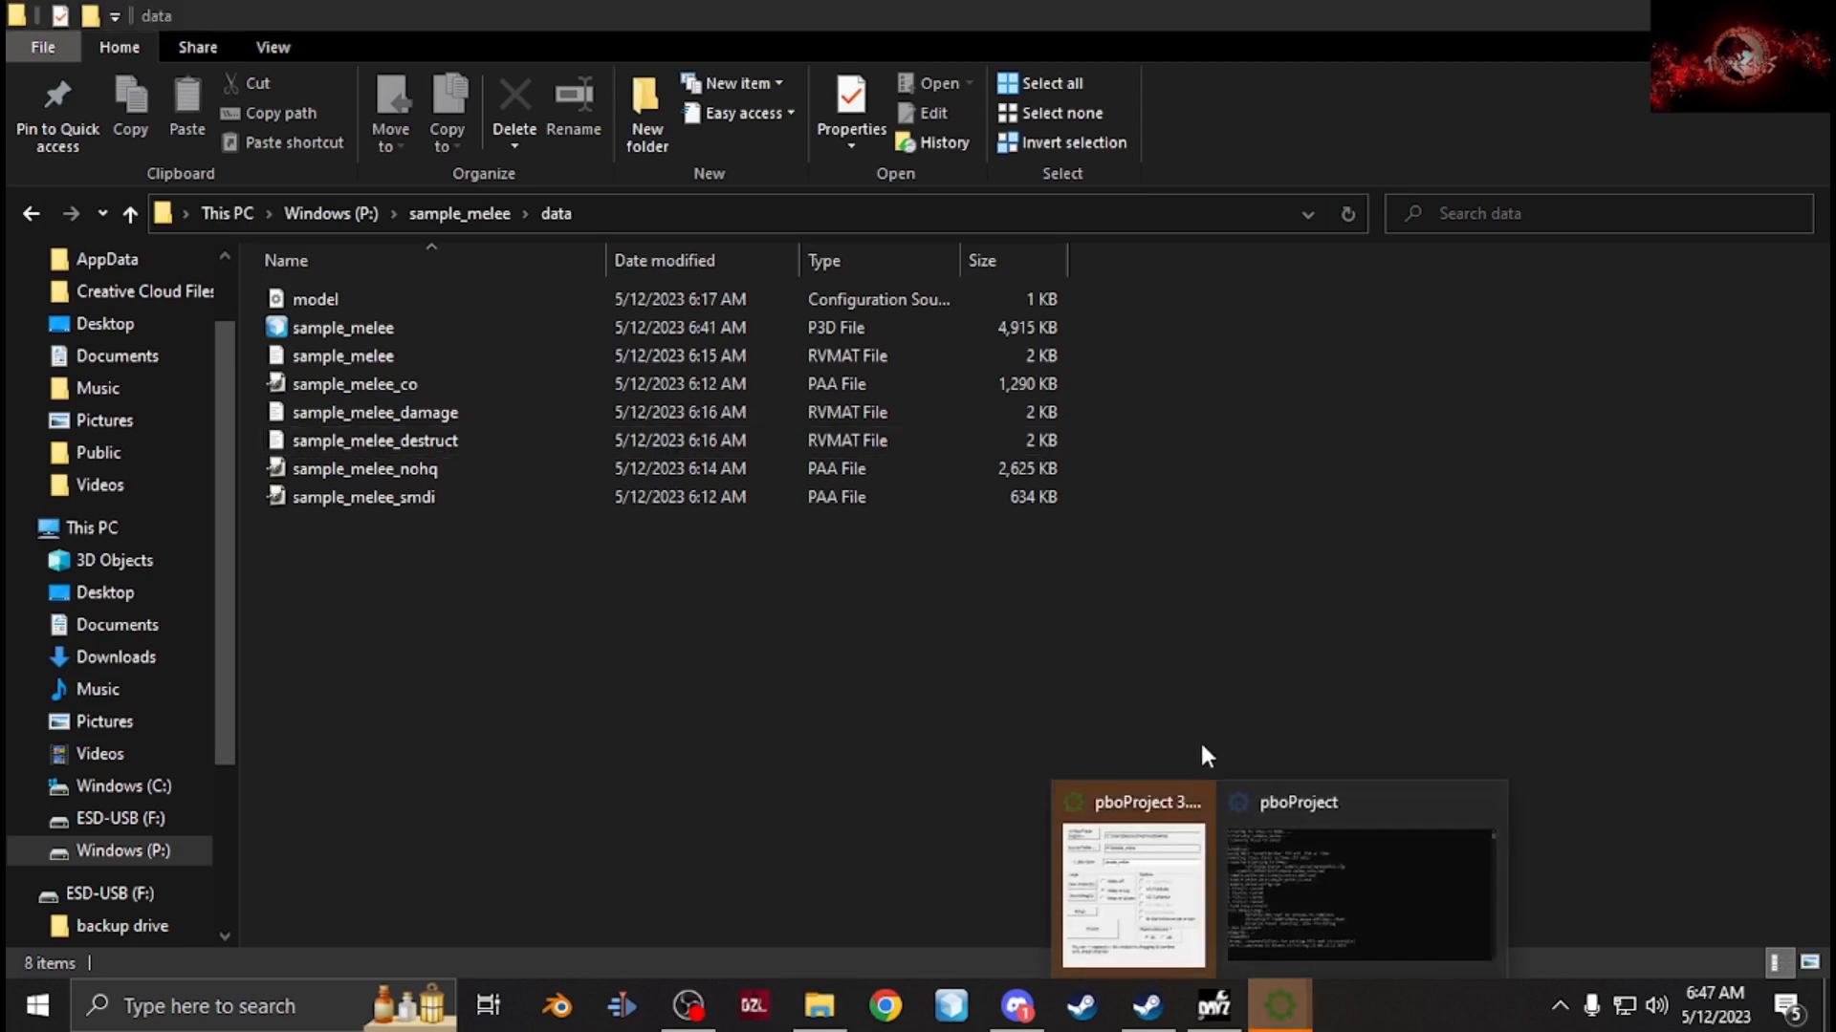
{"action": "left_click", "coordinate": [1197, 803]}
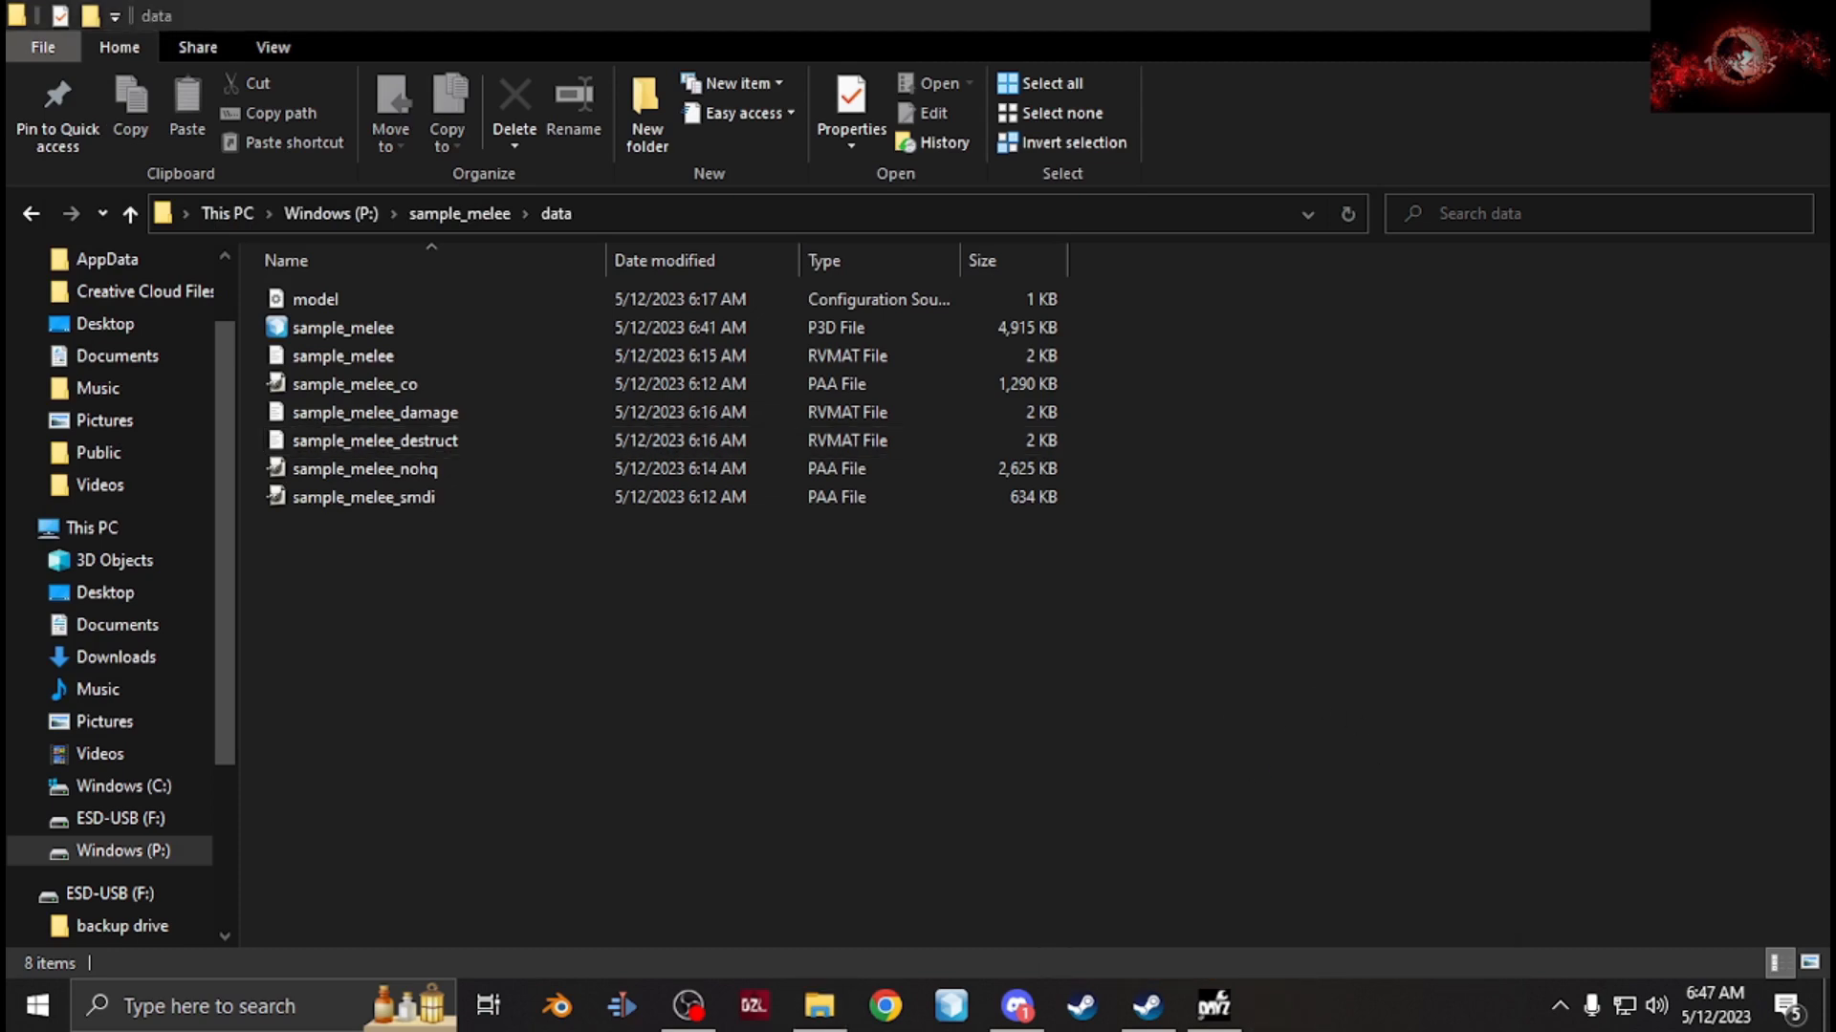
{"action": "left_click", "coordinate": [1803, 15]}
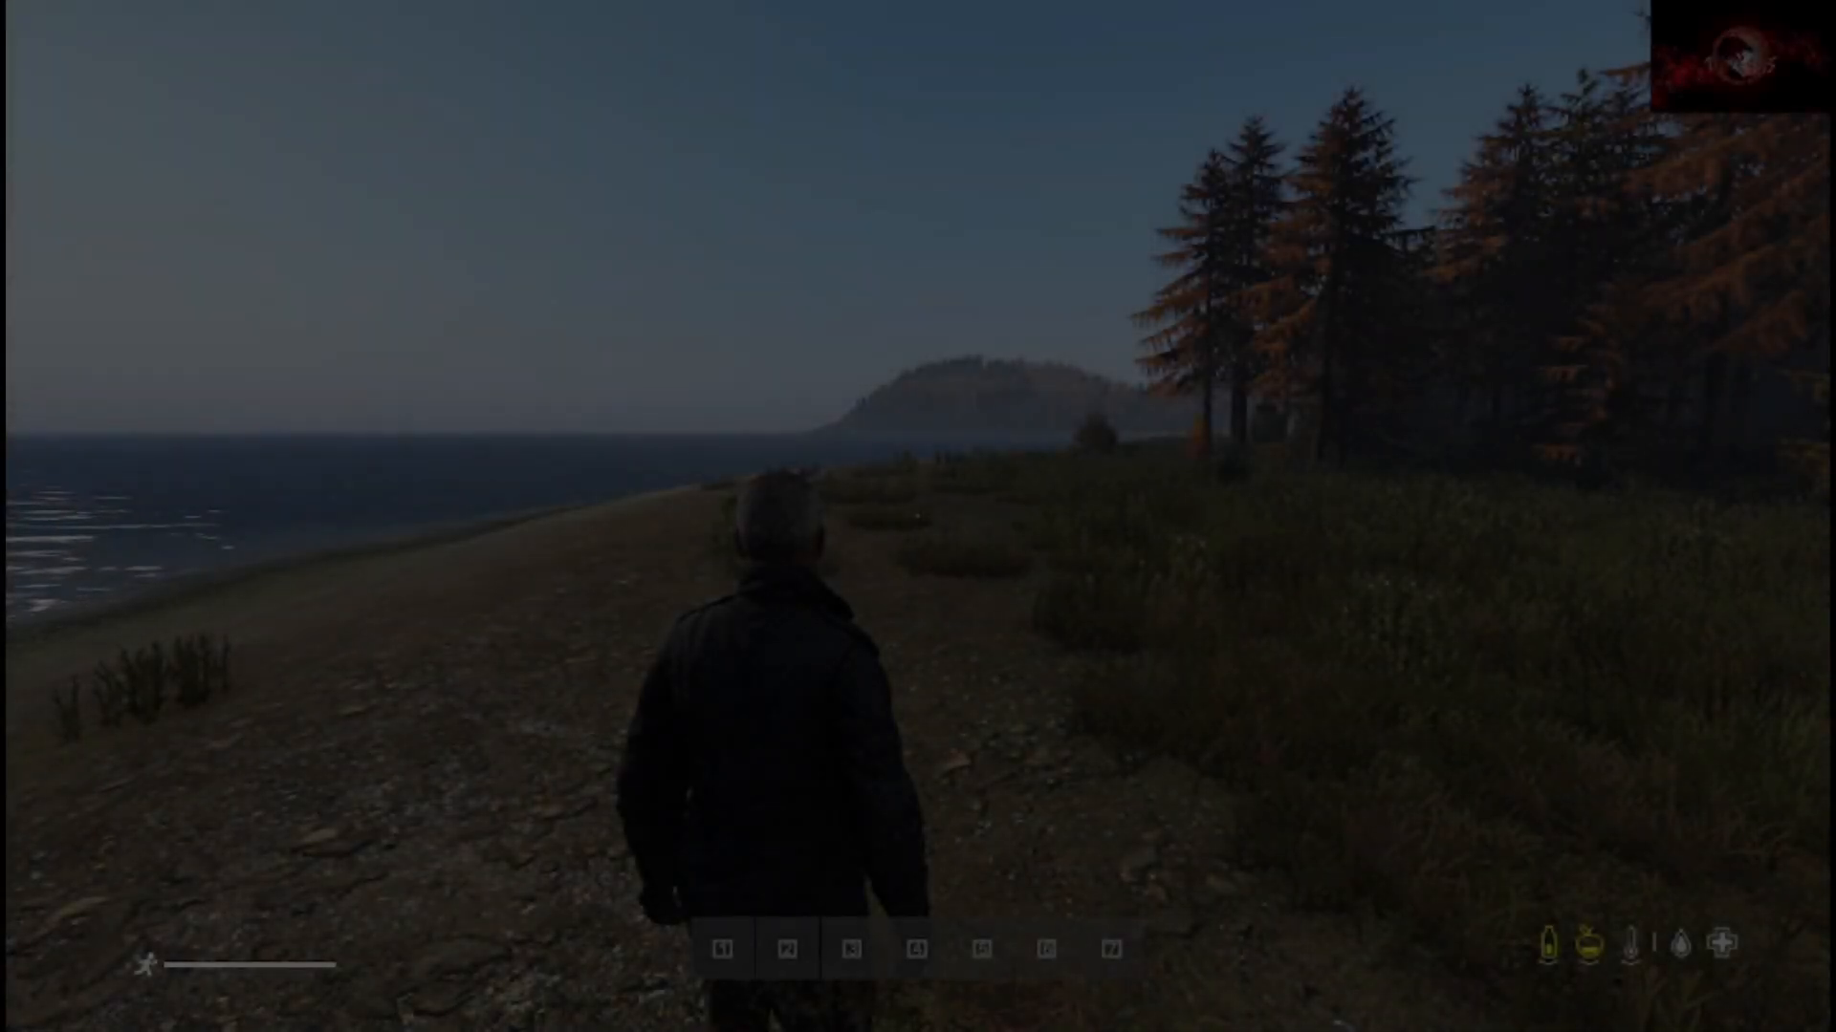
In DayZ, search the admin item spawner for "sam" and spawn sample_melee on the ground with state 1000.
{"action": "key", "text": "w"}
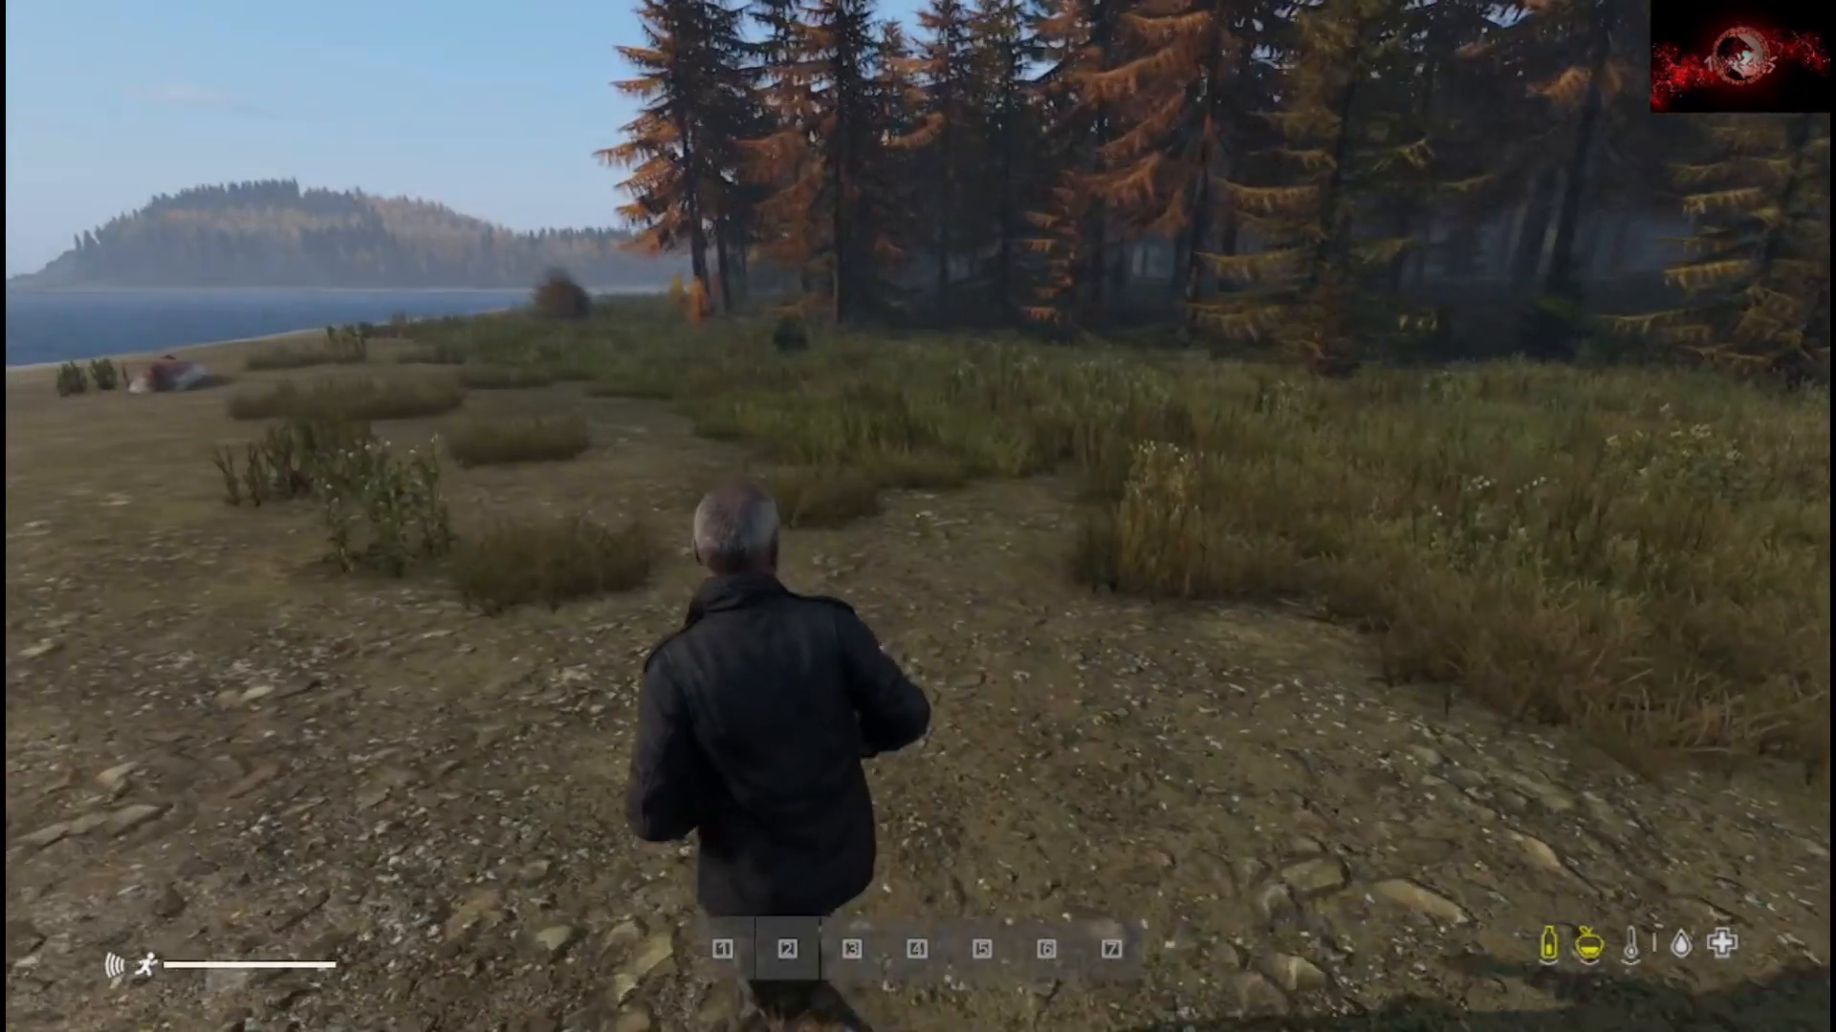
{"action": "key", "text": "y"}
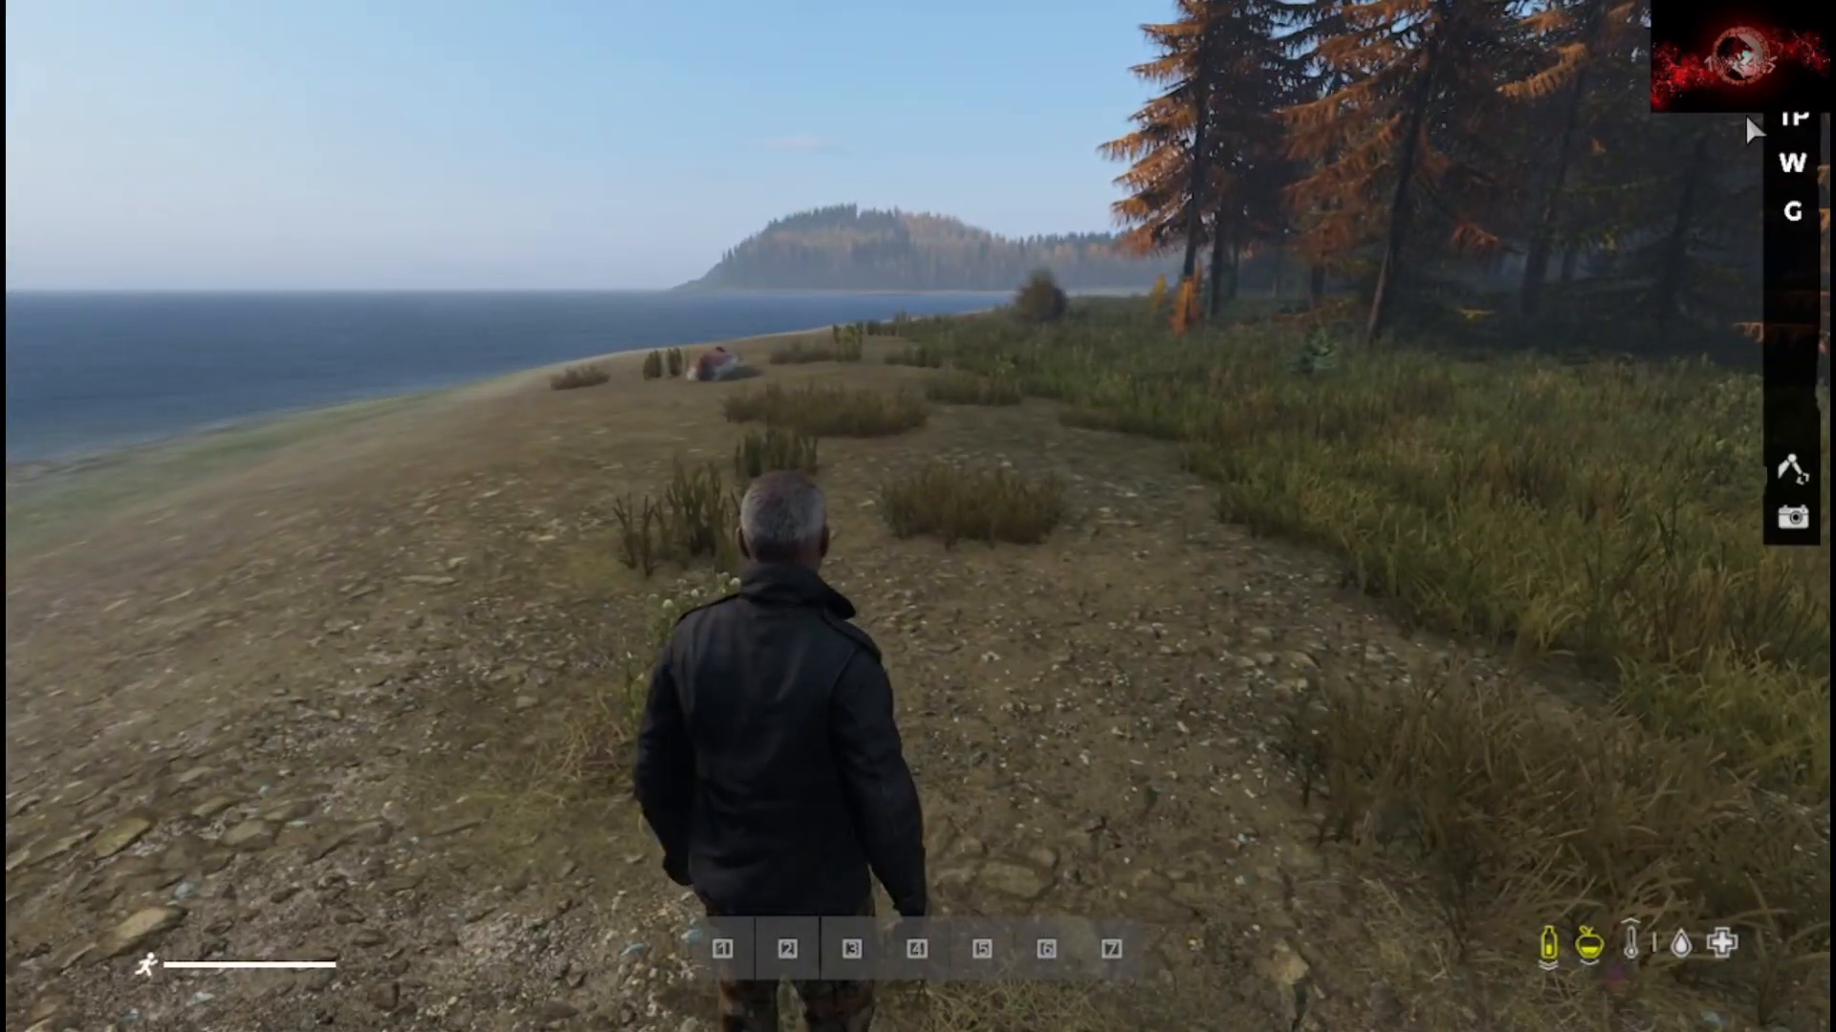
{"action": "left_click", "coordinate": [1791, 69]}
{"action": "left_click", "coordinate": [1560, 411]}
{"action": "type", "text": "0"}
{"action": "left_click", "coordinate": [1217, 84]}
{"action": "type", "text": "sam"}
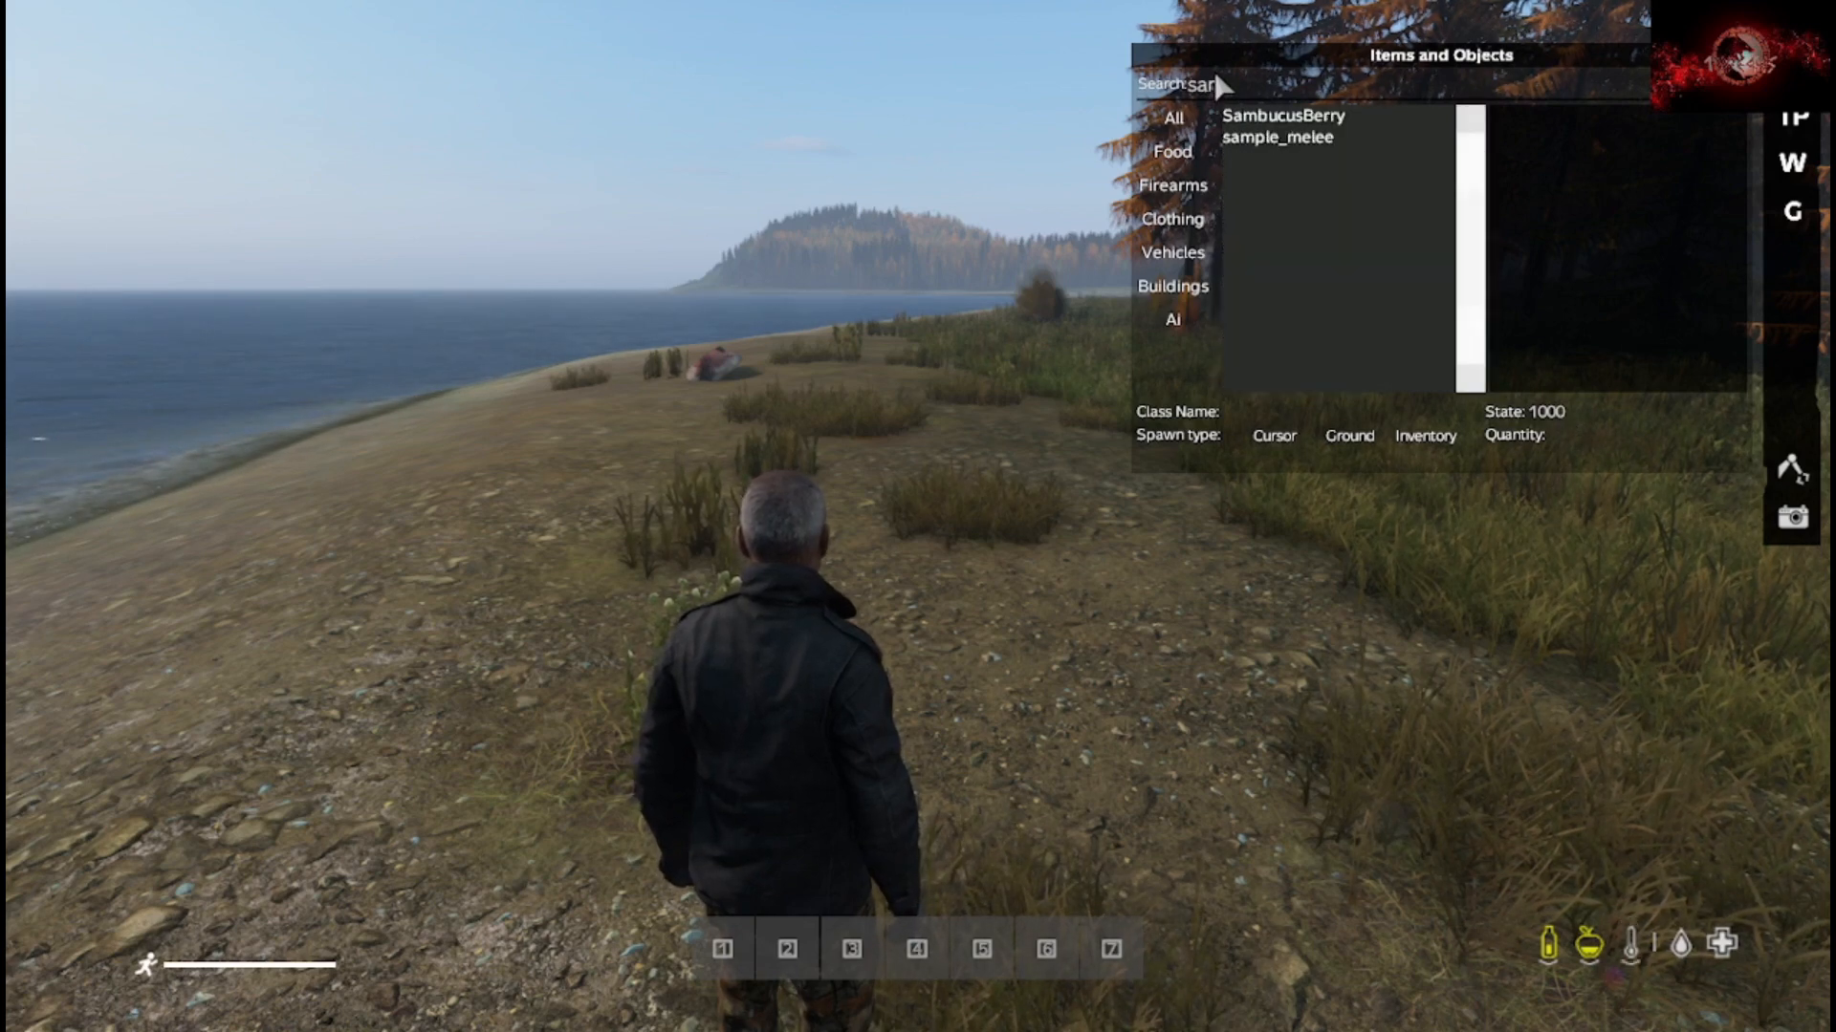
{"action": "left_click", "coordinate": [1282, 137]}
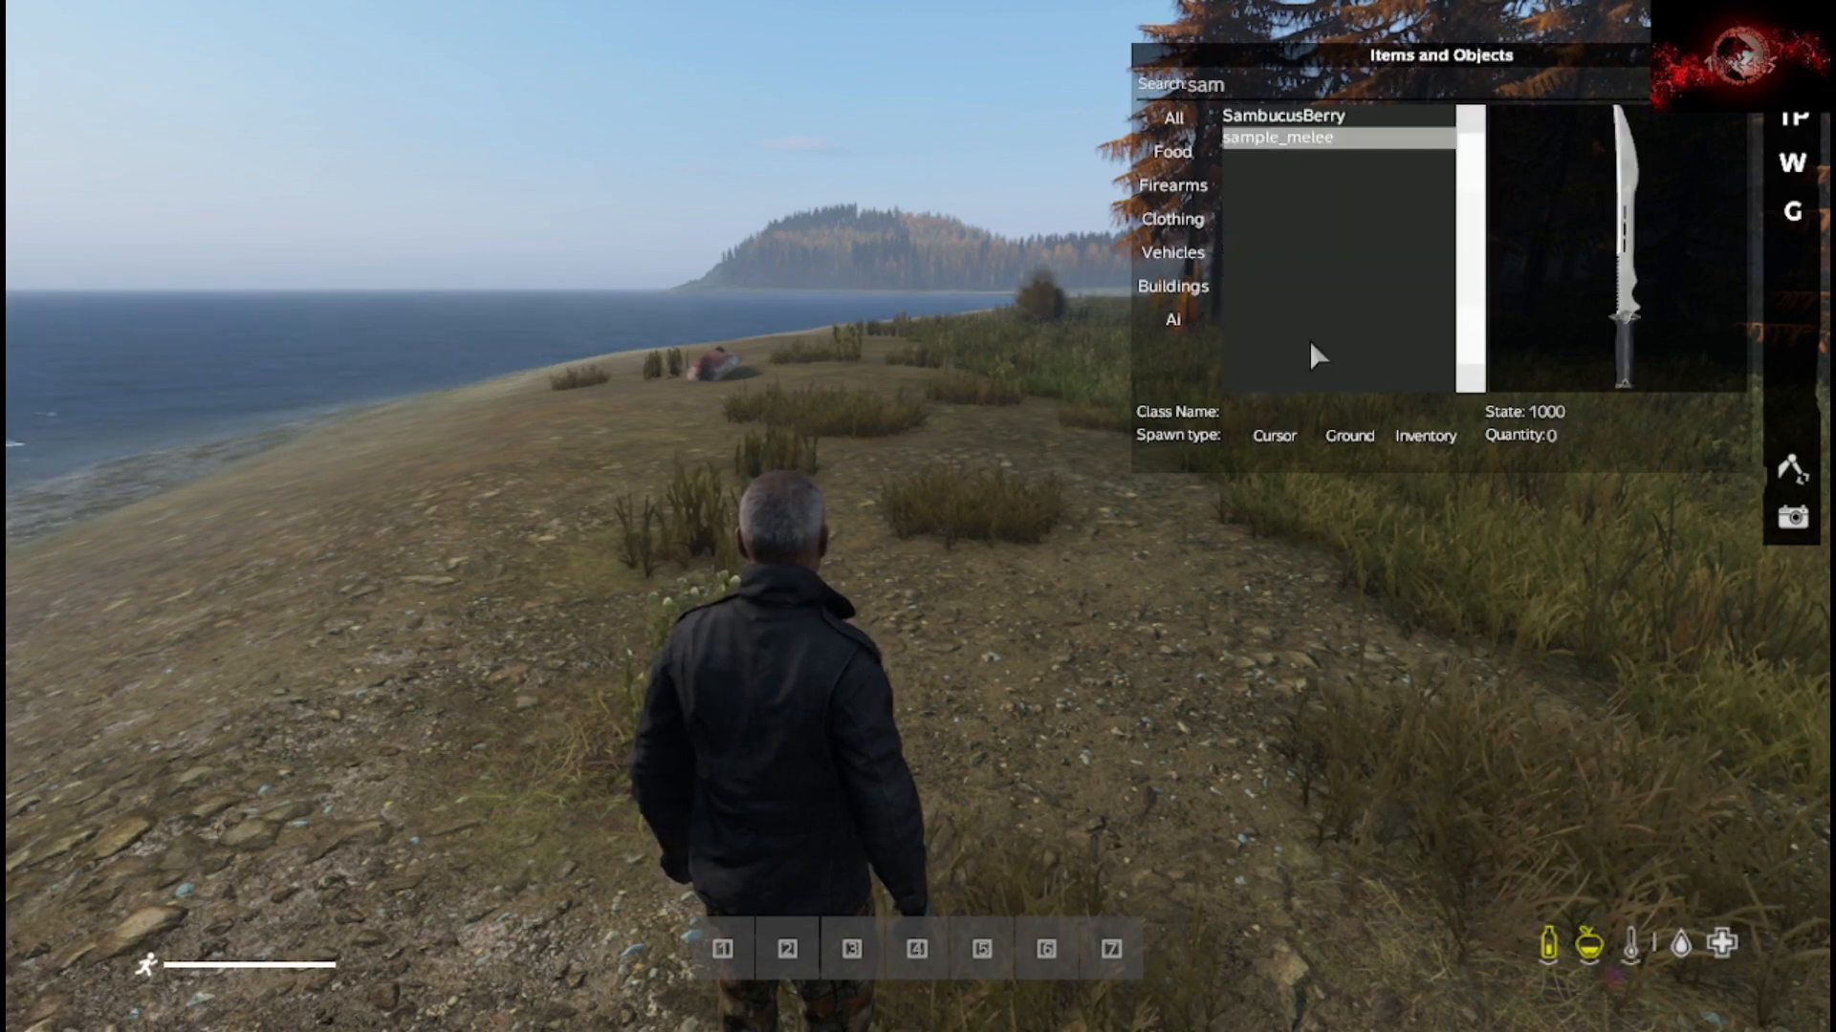
{"action": "left_click", "coordinate": [1356, 440]}
{"action": "key", "text": "Escape"}
Put the spawned knife from the vicinity into the character's hands and rotate the character to view the grip.
{"action": "key", "text": "Tab"}
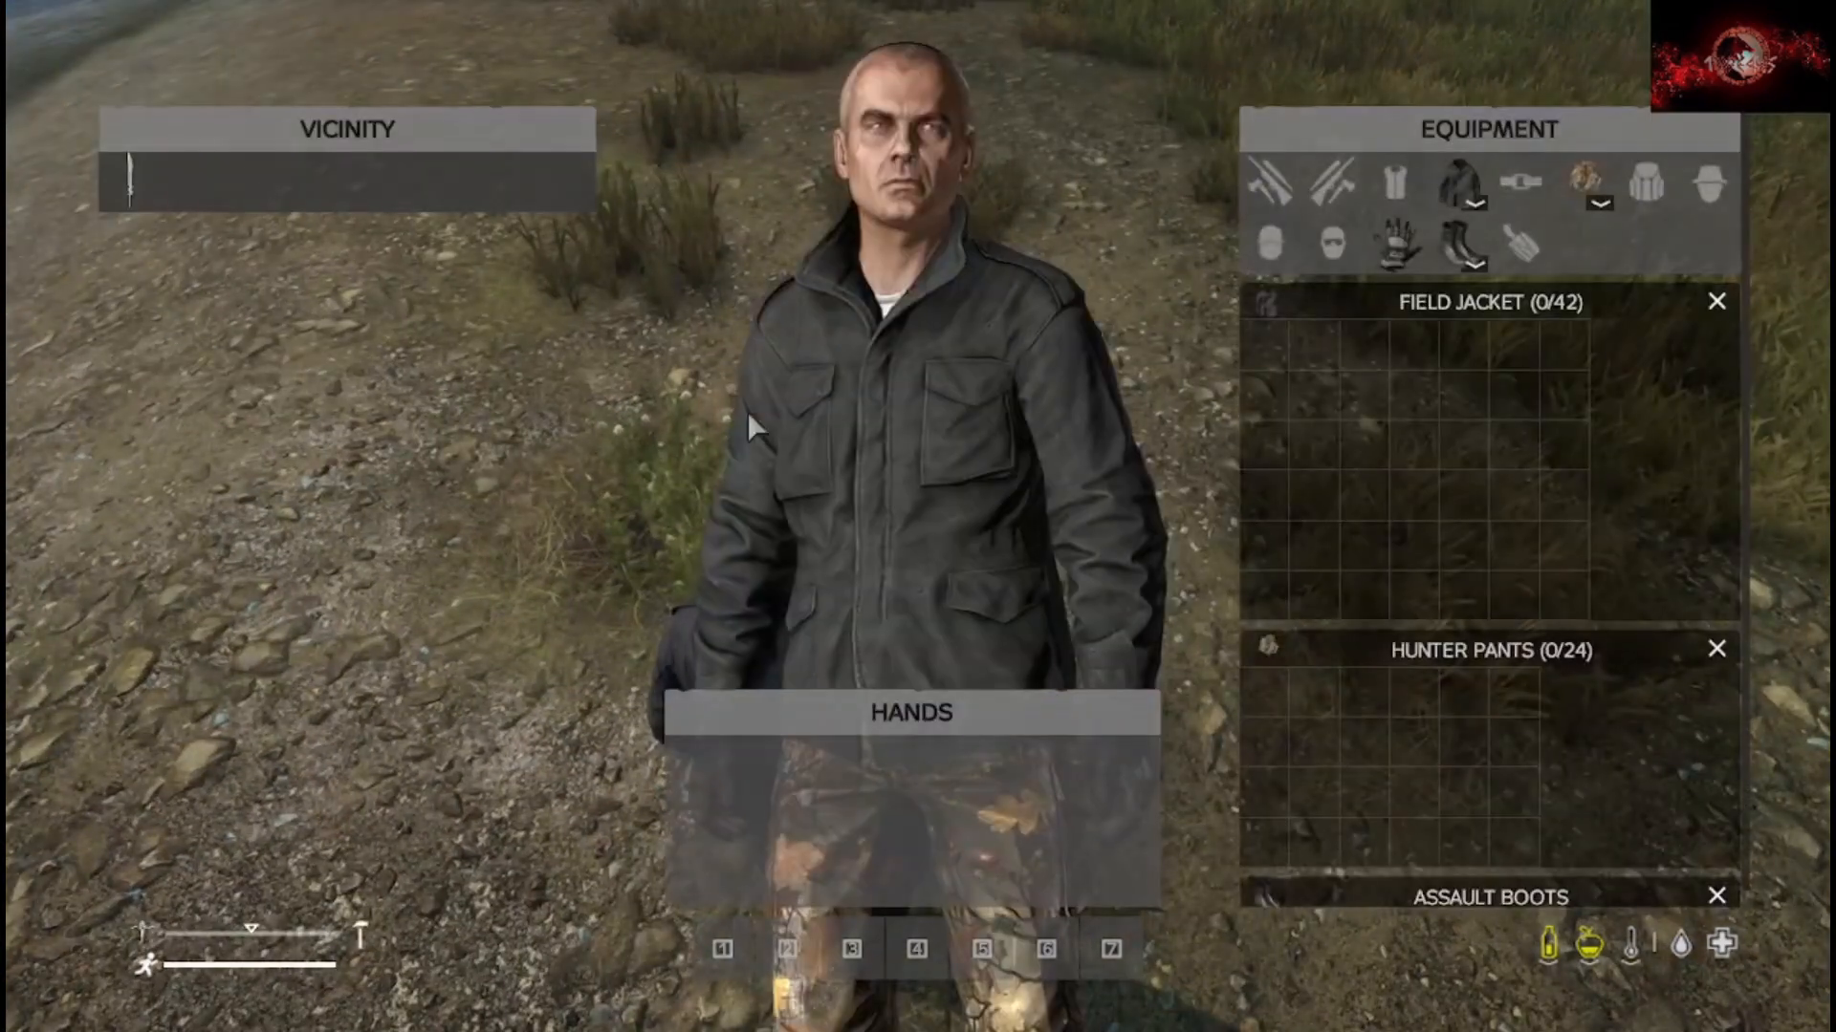
{"action": "left_click_drag", "start_coordinate": [148, 203], "coordinate": [884, 836]}
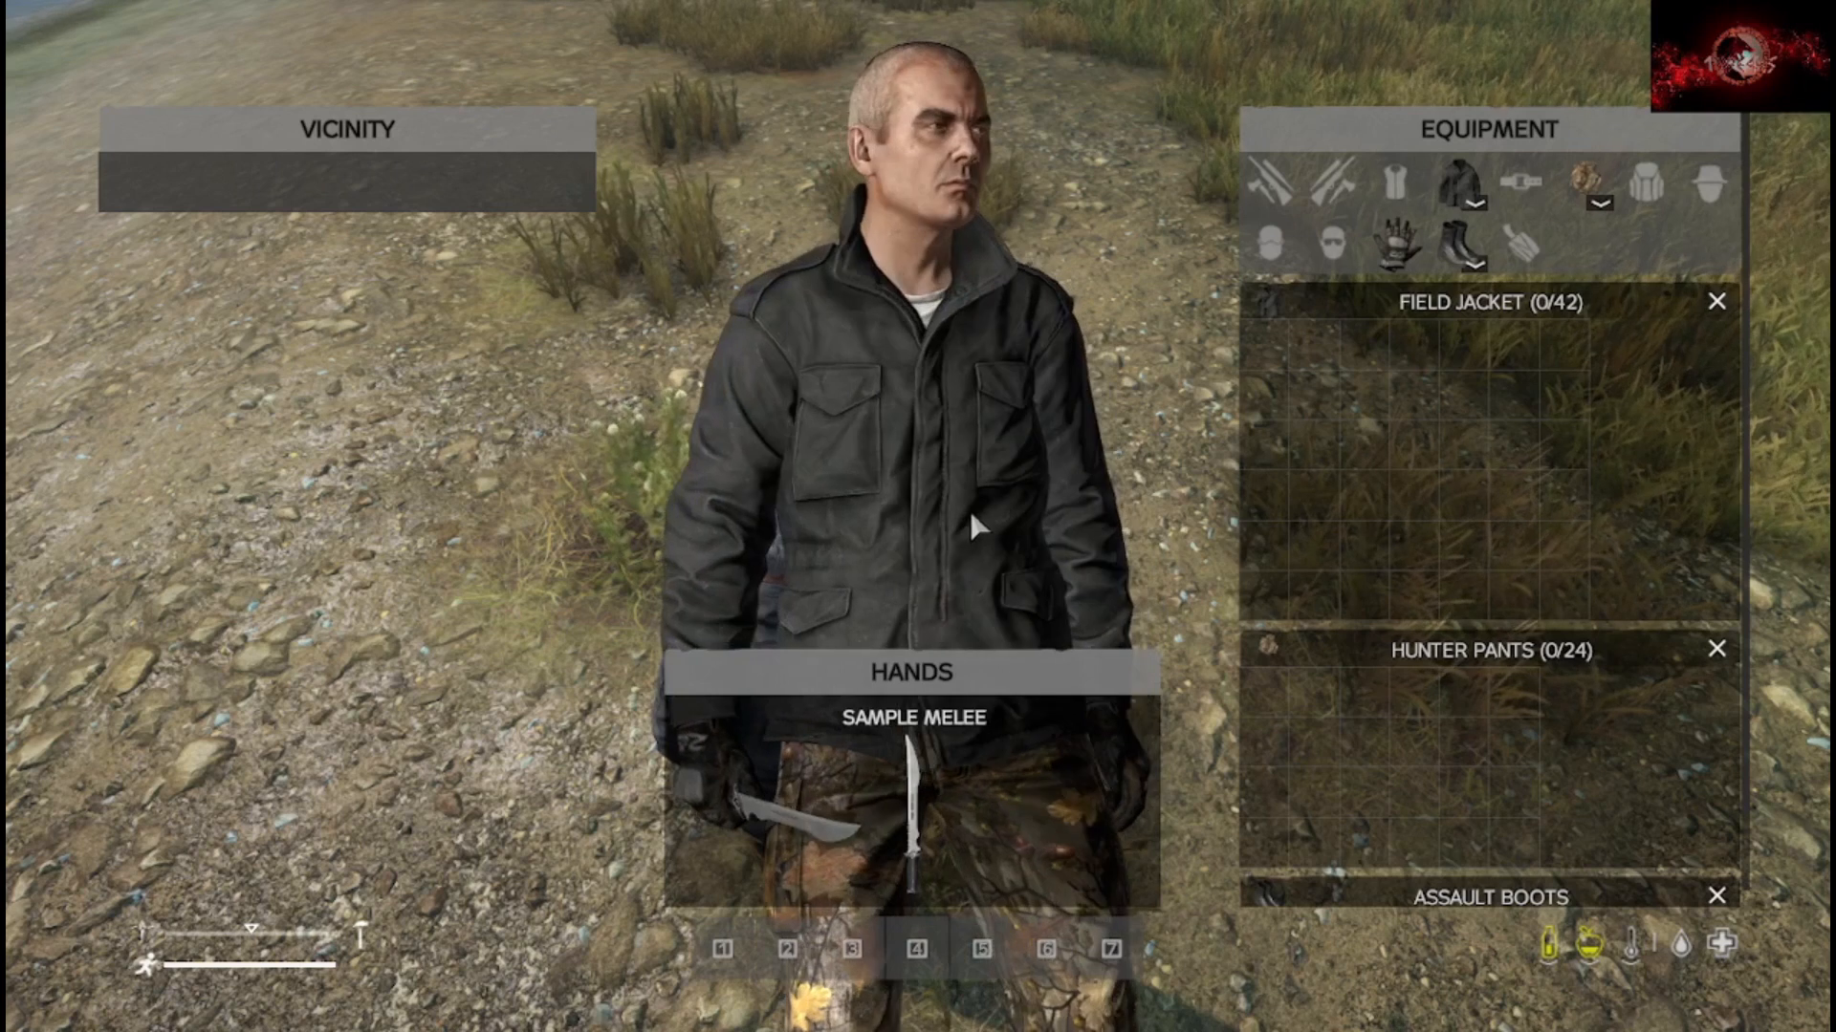
{"action": "left_click_drag", "start_coordinate": [989, 512], "coordinate": [1028, 508]}
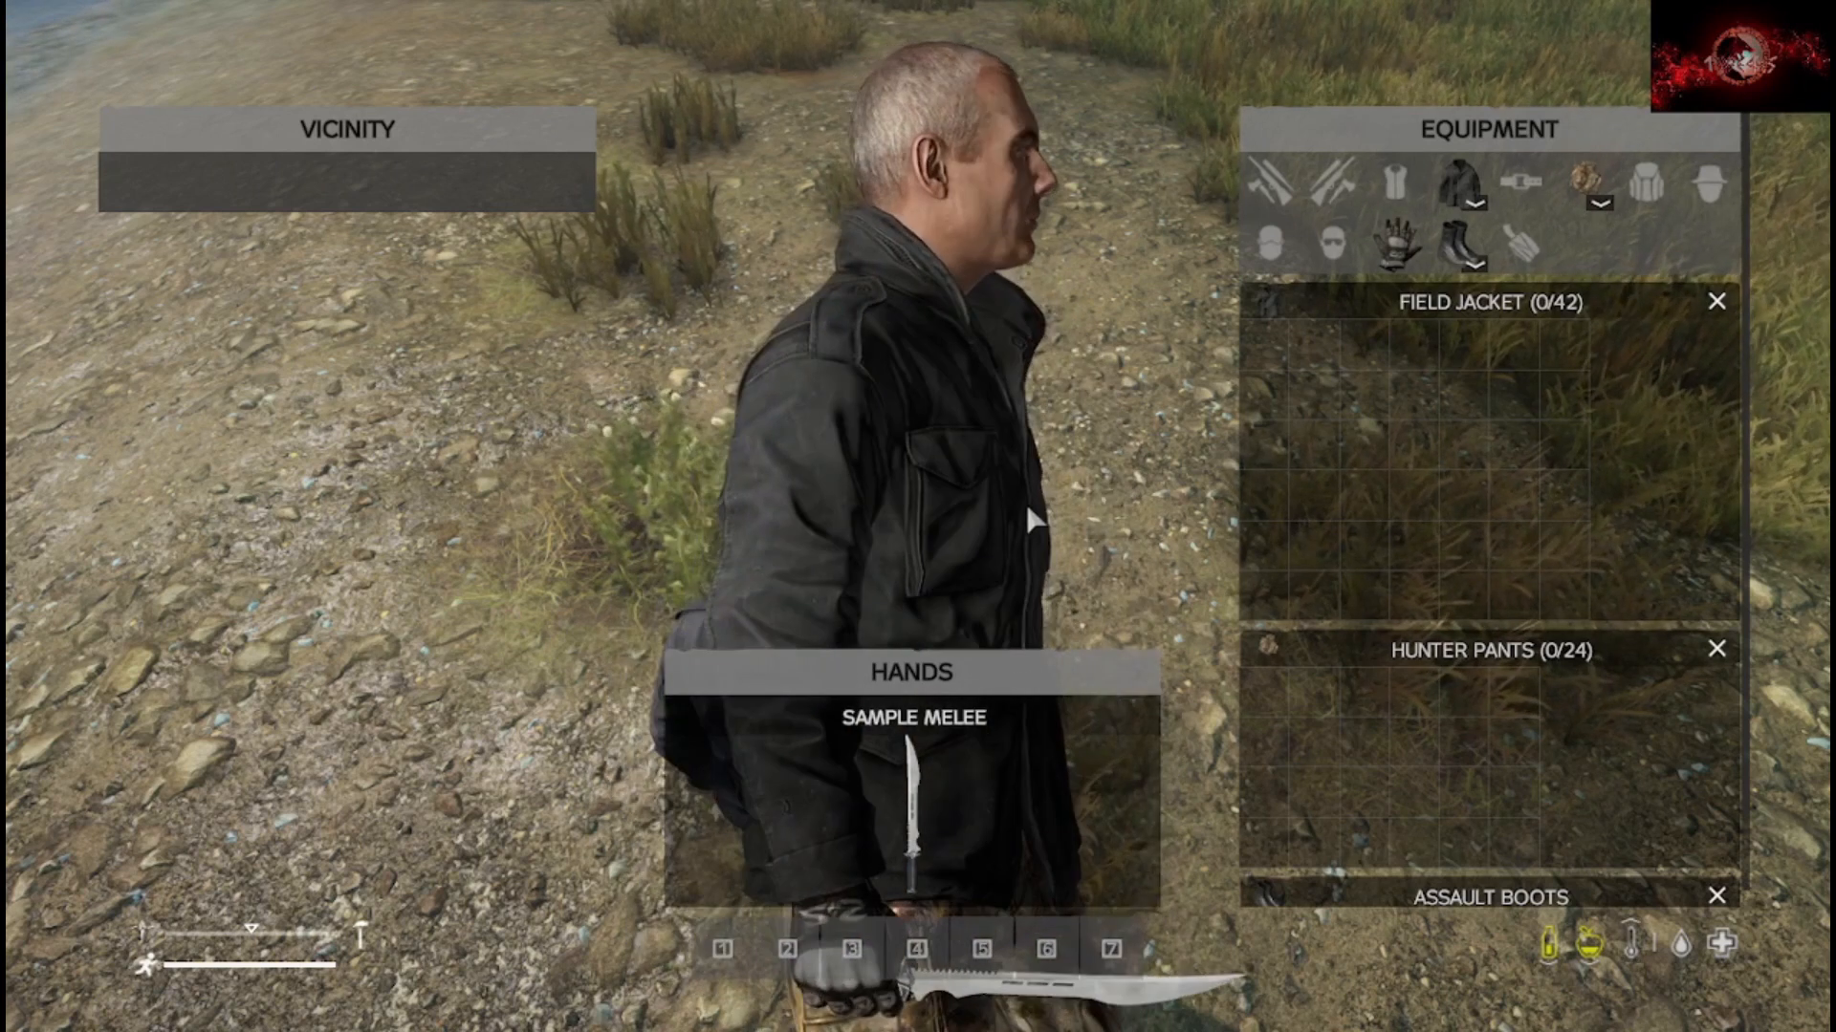
{"action": "key", "text": "Tab"}
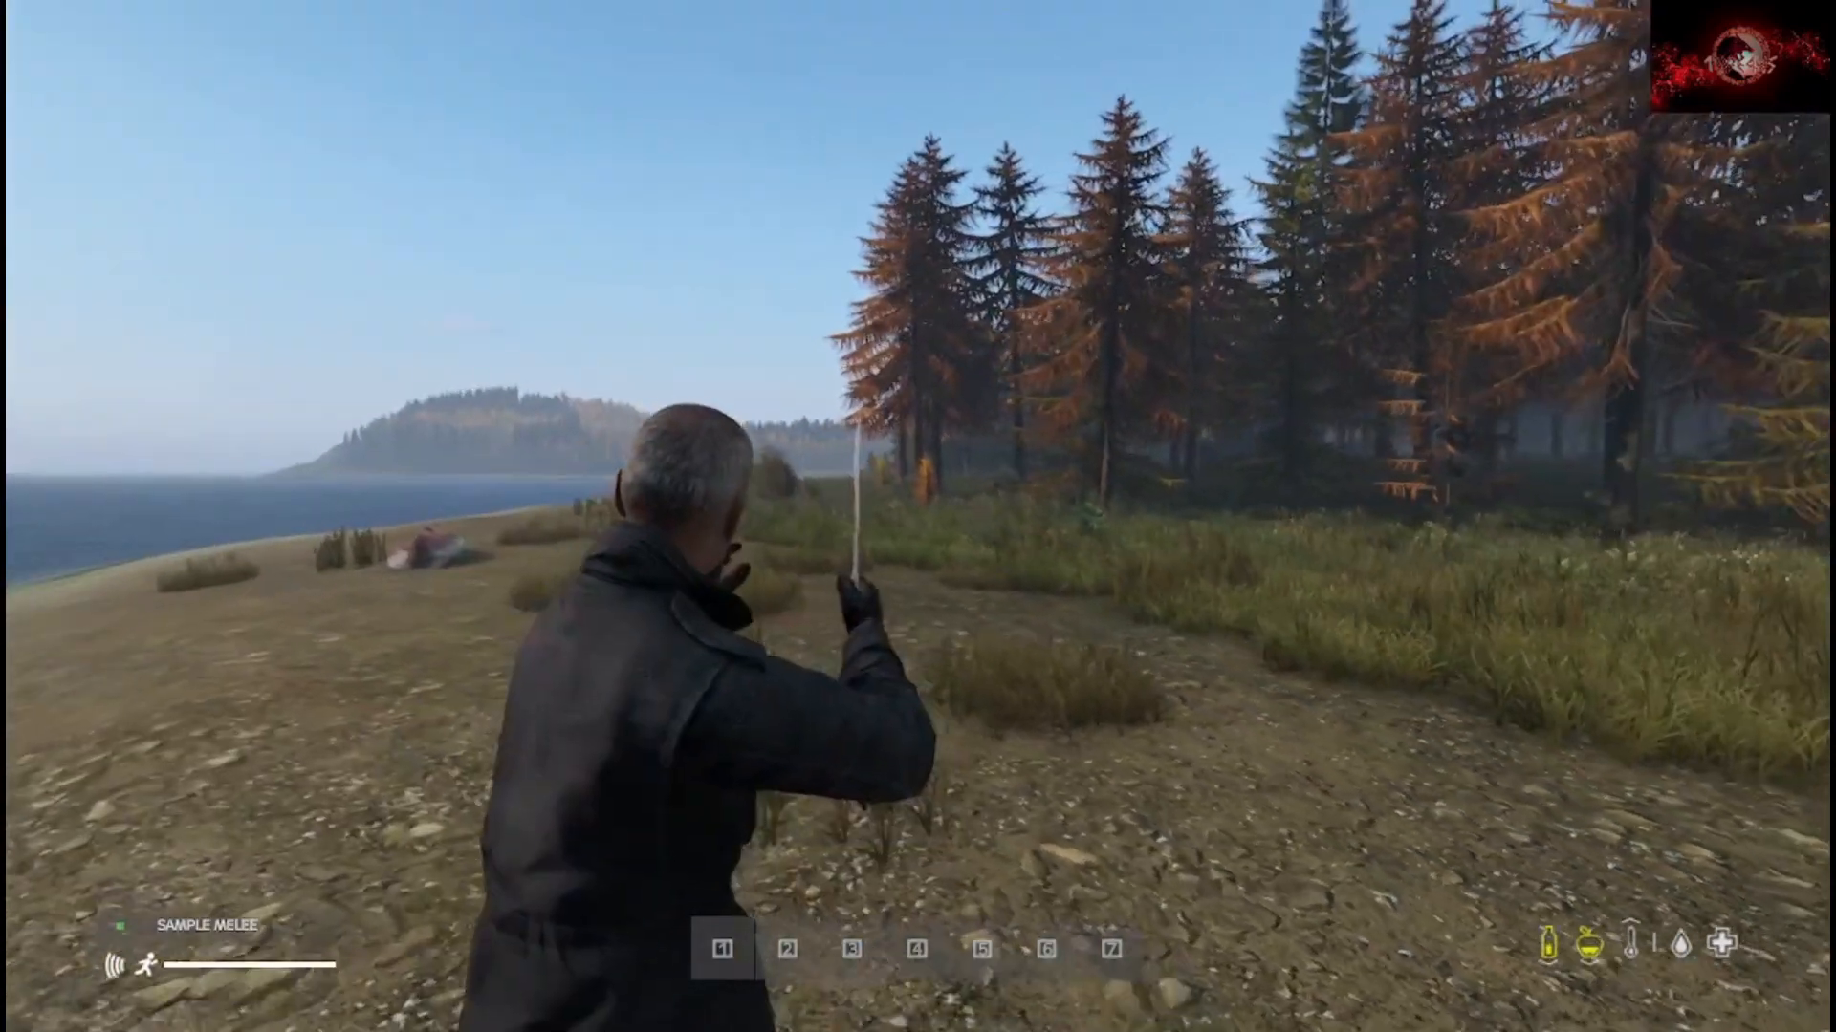
Swing the knife twice to test its attack, and inspect the held item's name, description and model up close.
{"action": "left_click", "coordinate": [918, 517]}
{"action": "left_click", "coordinate": [918, 516]}
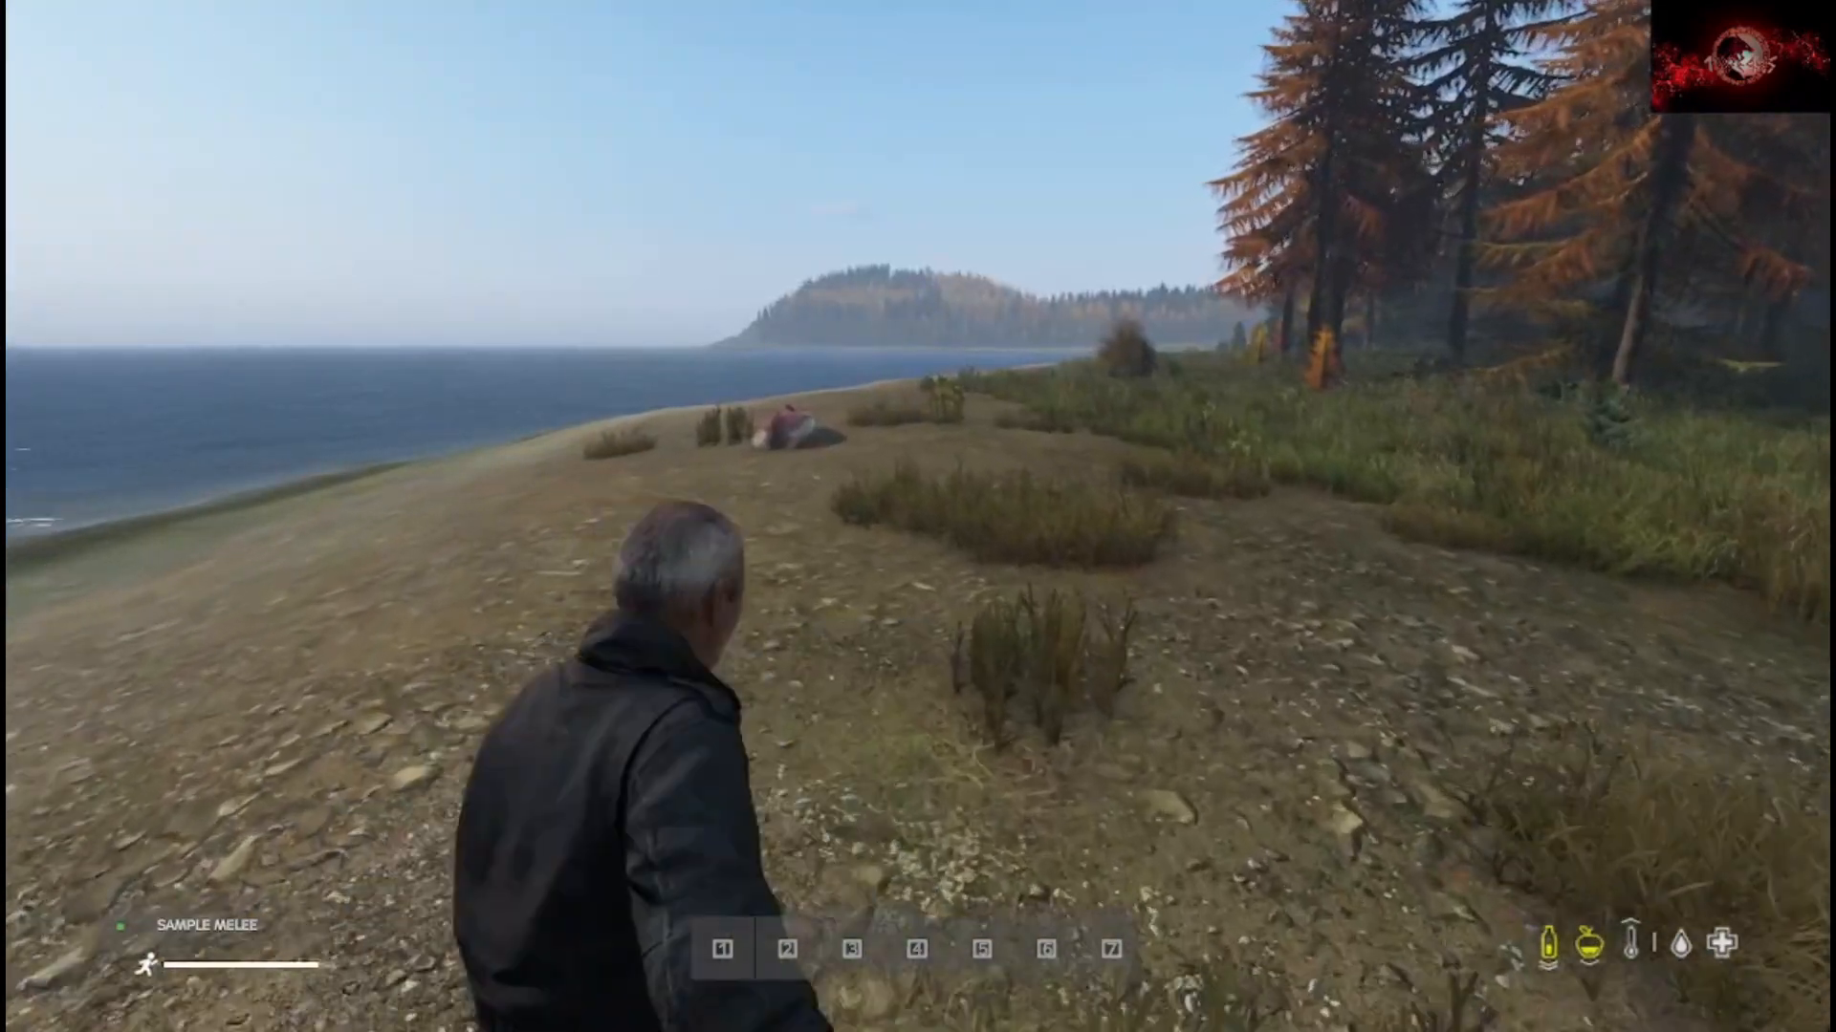
{"action": "key", "text": "Tab"}
{"action": "middle_click", "coordinate": [910, 782]}
{"action": "scroll", "coordinate": [1236, 710], "scroll_direction": "up", "scroll_amount": 3}
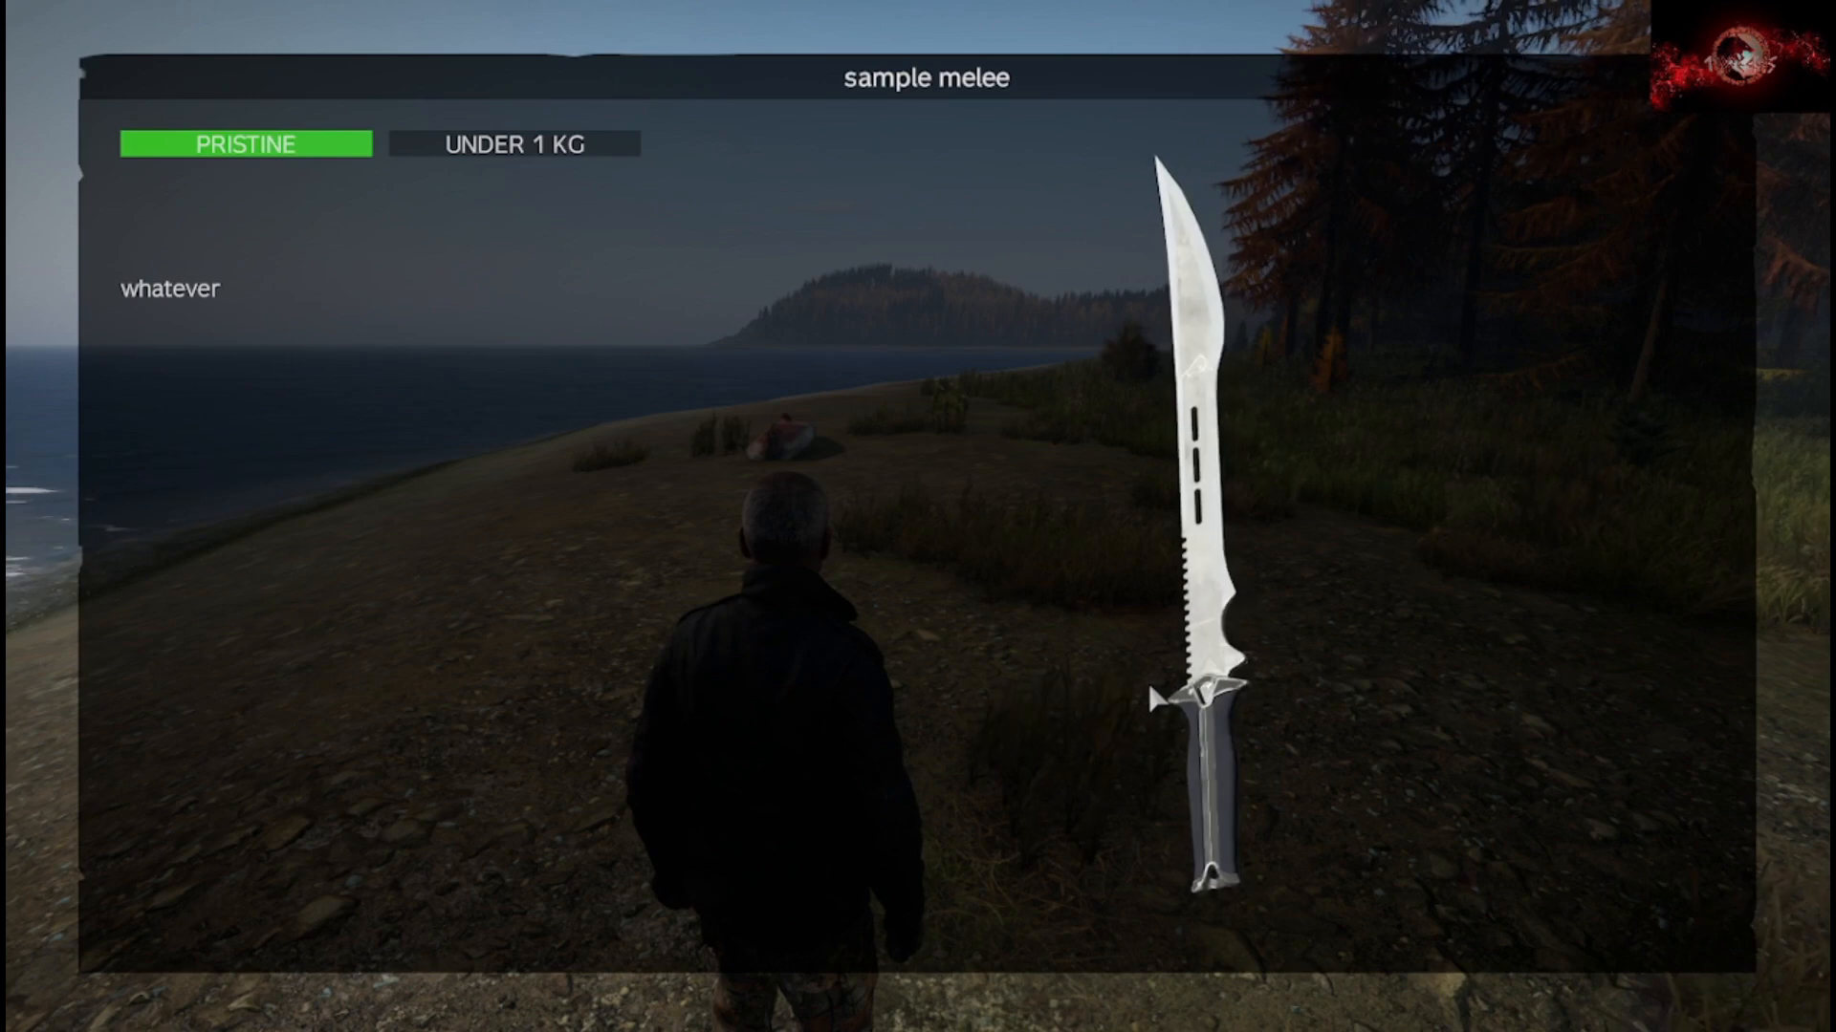
{"action": "key", "text": "Tab"}
Store the knife in the field jacket to test its inventory size, and return it to the character's hands.
{"action": "key", "text": "Tab"}
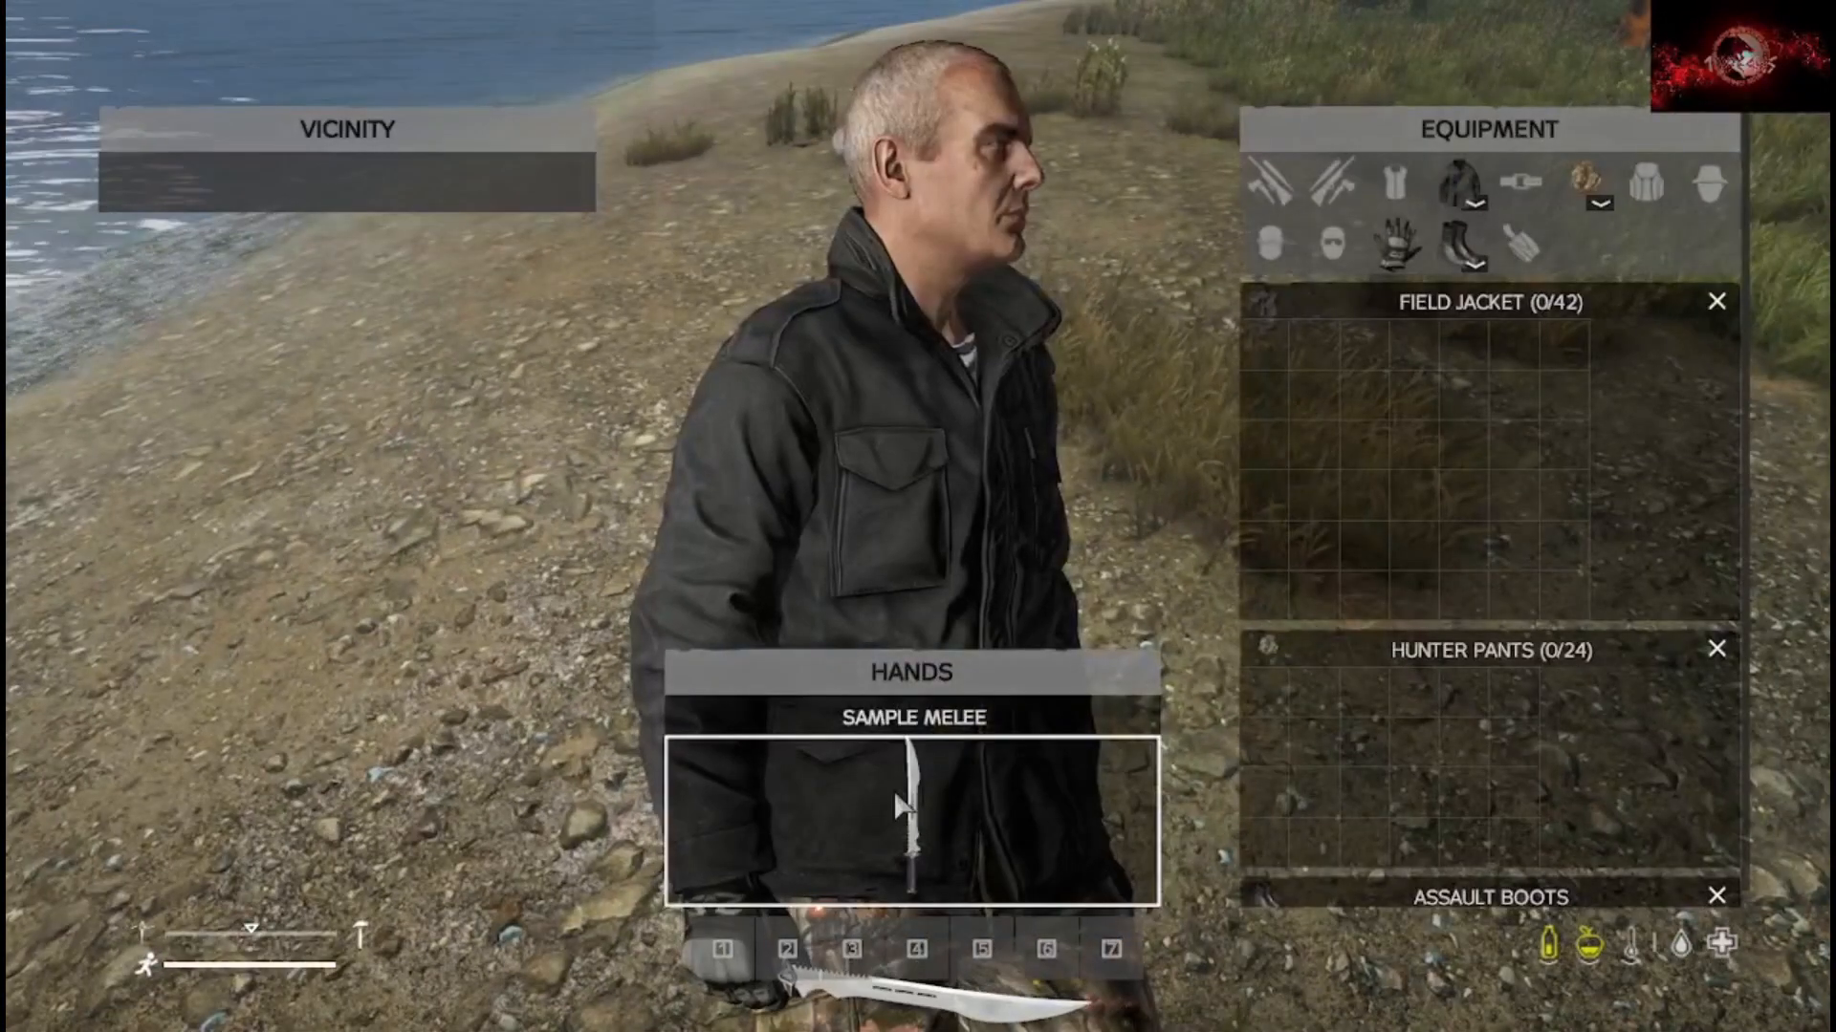
{"action": "left_click_drag", "start_coordinate": [1262, 341], "coordinate": [1264, 344]}
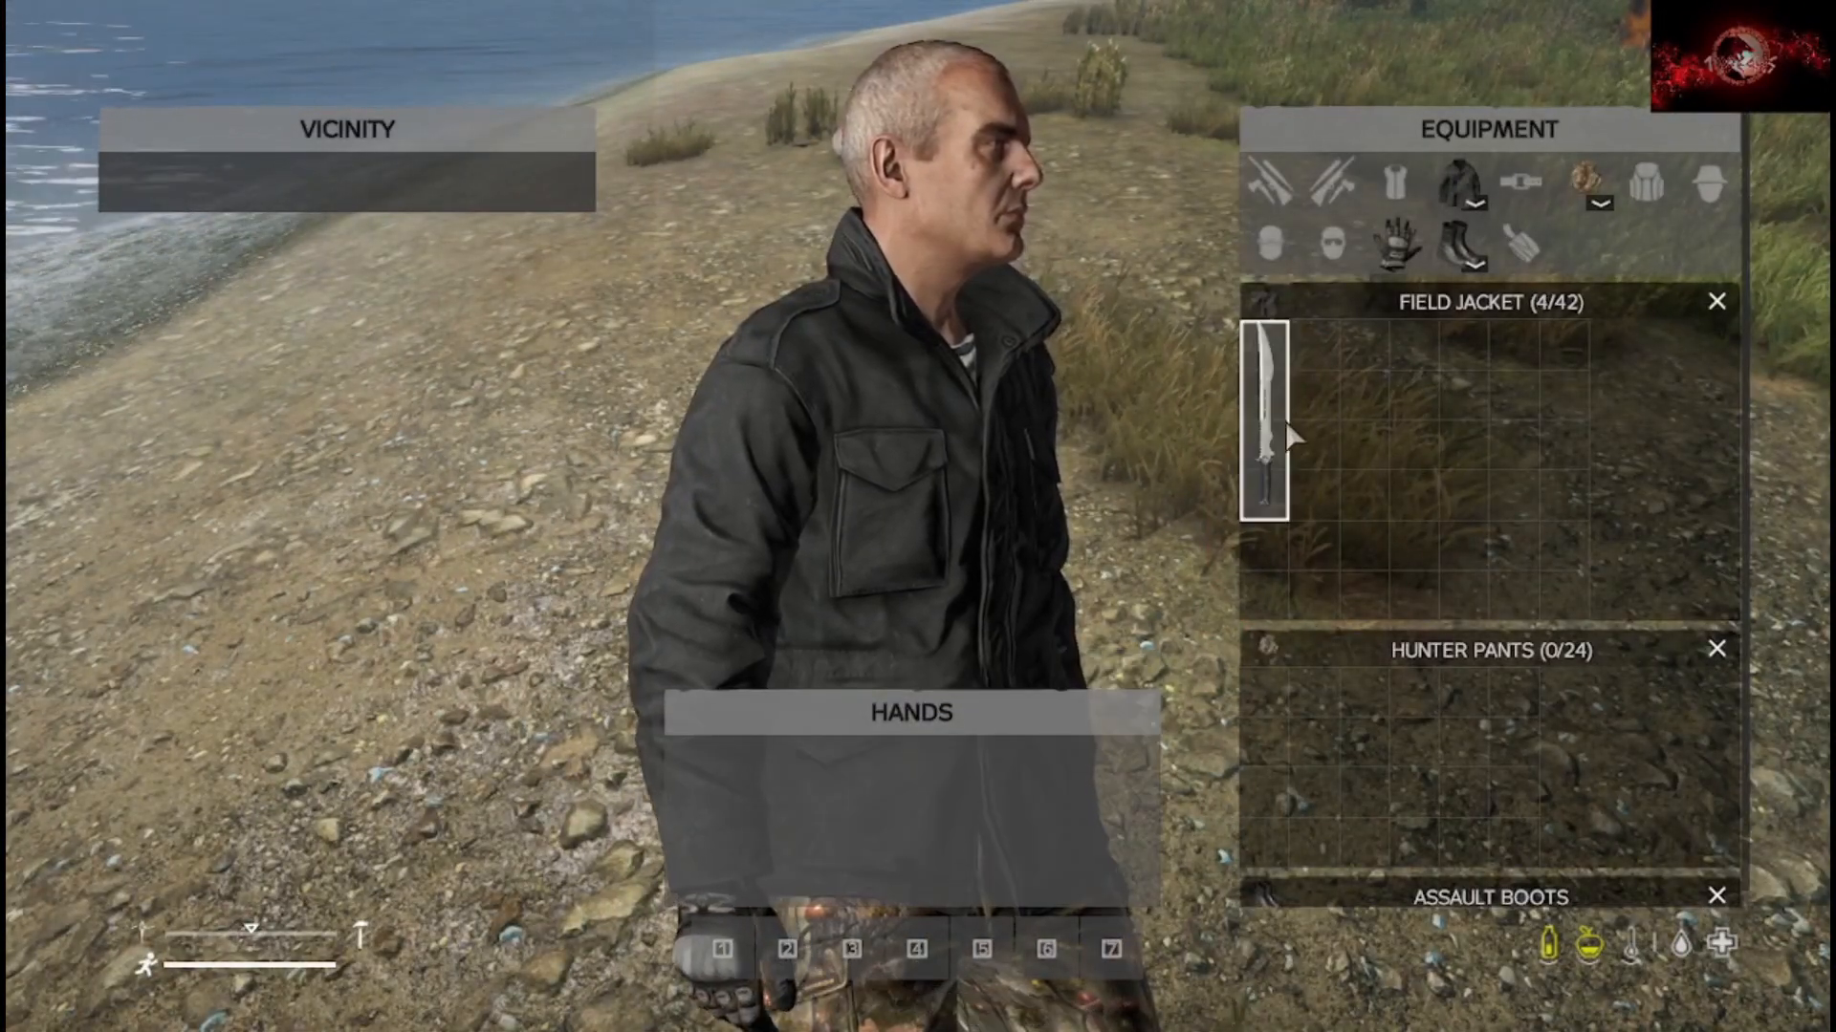
{"action": "left_click_drag", "start_coordinate": [1284, 421], "coordinate": [958, 673]}
{"action": "left_click_drag", "start_coordinate": [881, 779], "coordinate": [894, 776]}
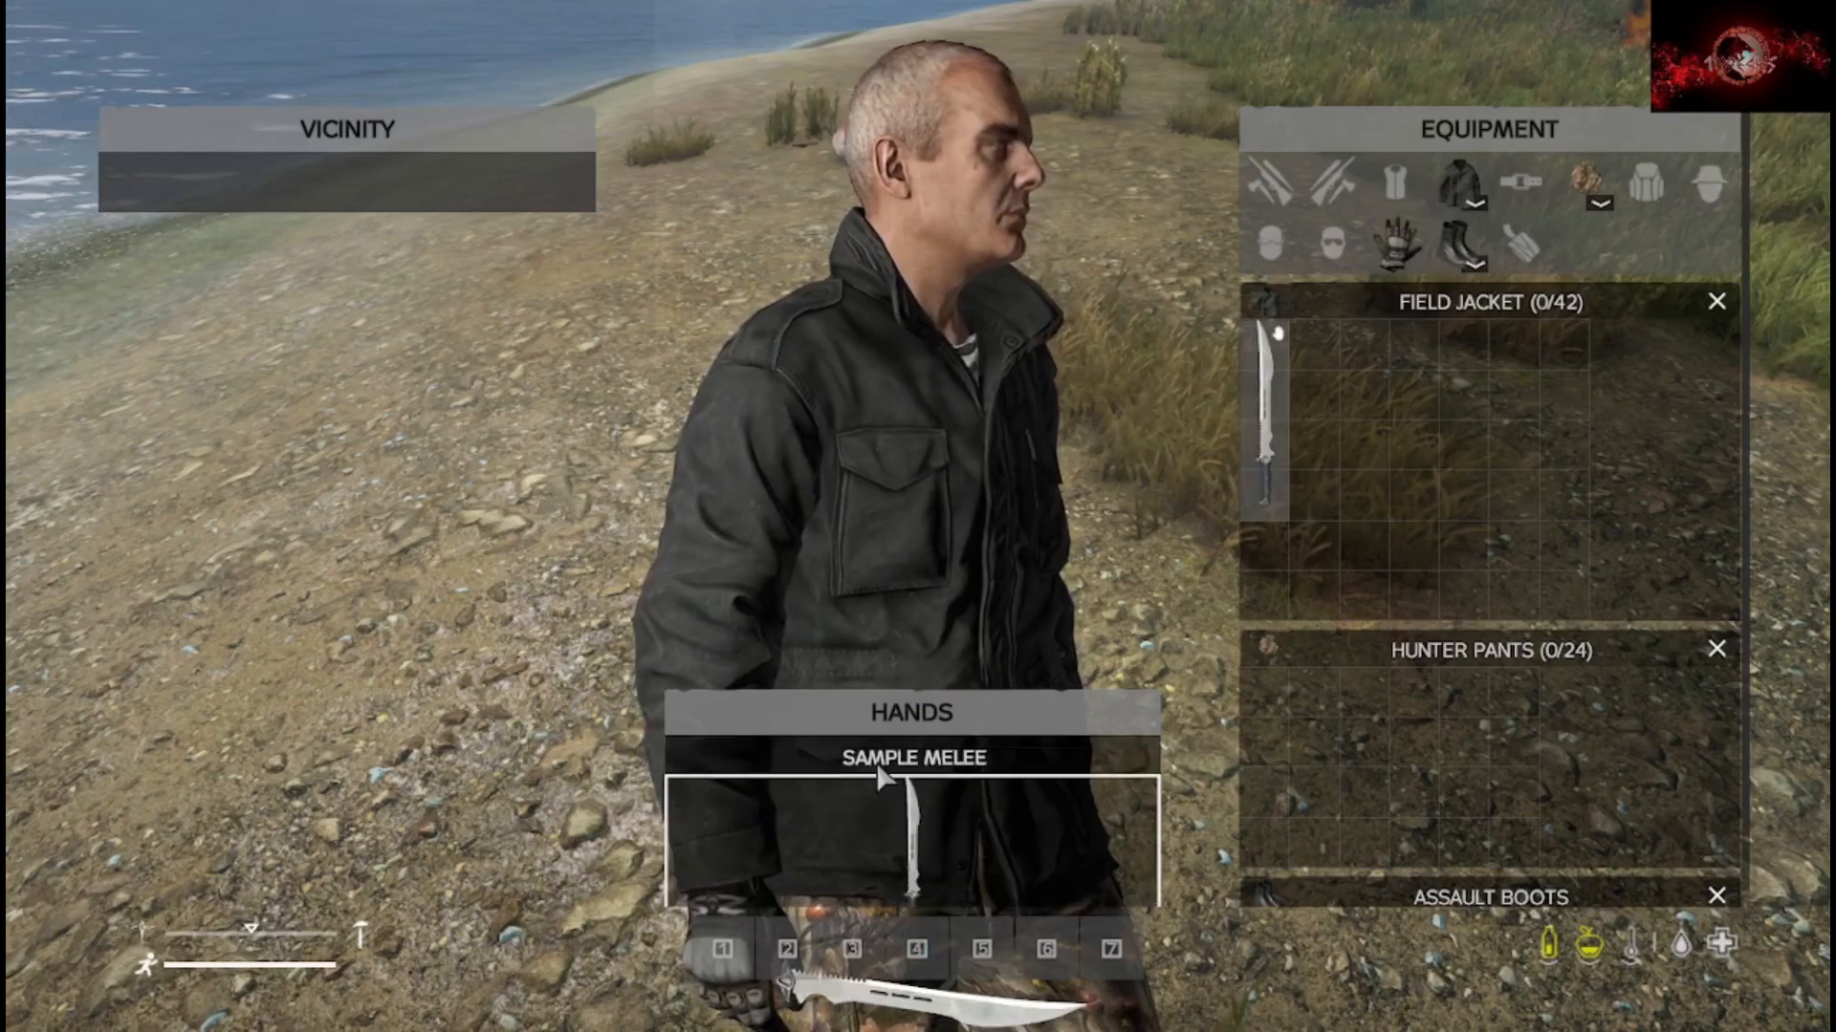
{"action": "key", "text": "Tab"}
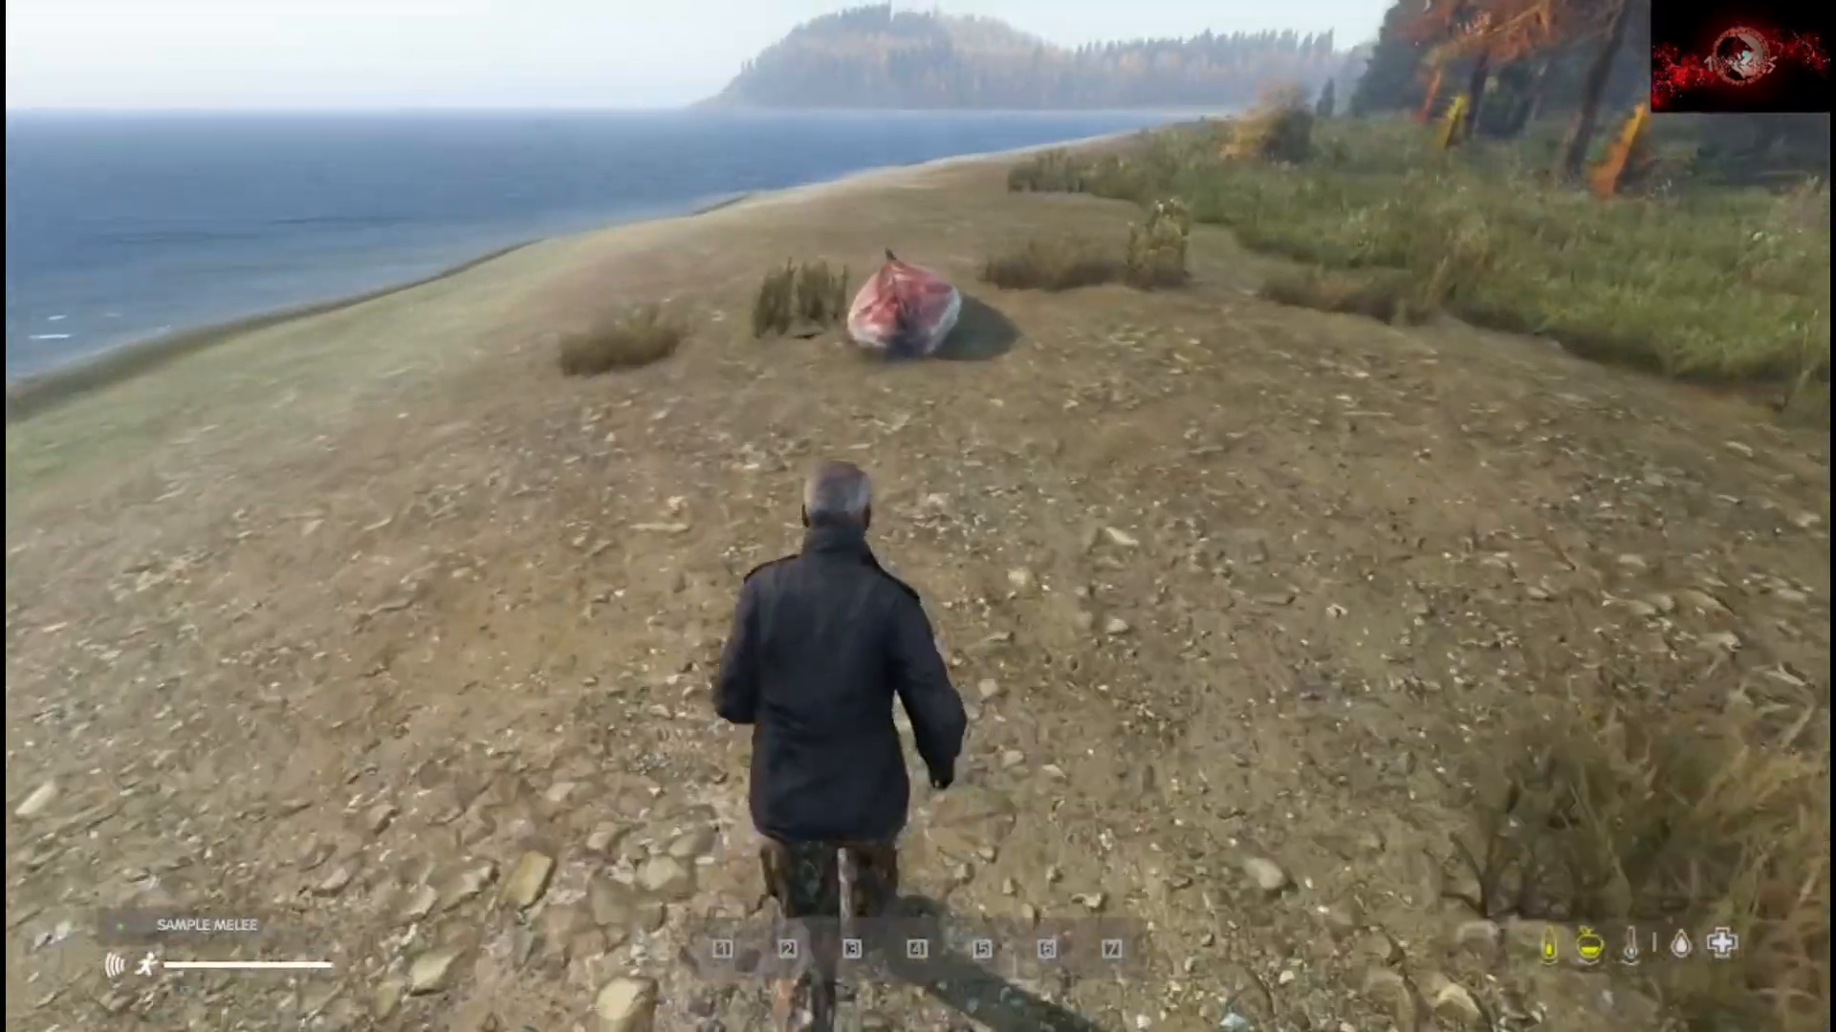
Raise the knife on the beach and make several more attack swings to examine the melee animation.
{"action": "key", "text": "Tab"}
{"action": "key", "text": "Tab"}
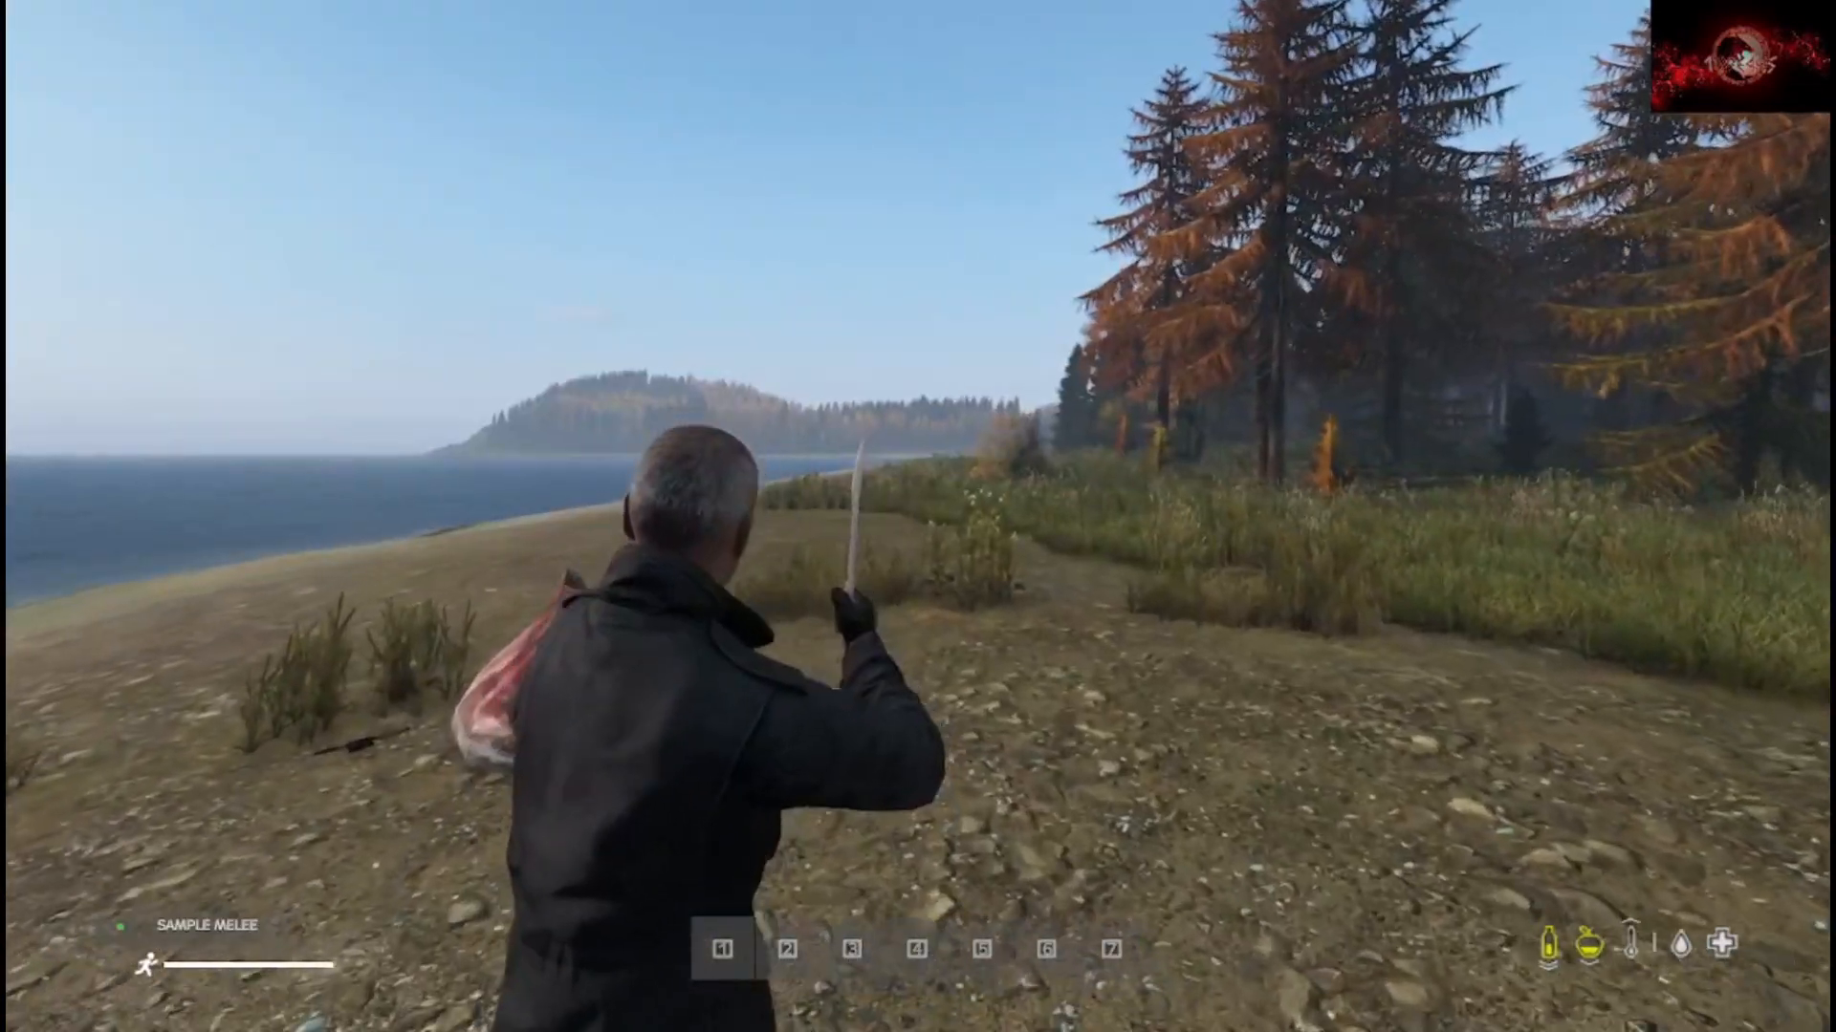
{"action": "left_click", "coordinate": [918, 516]}
{"action": "left_click", "coordinate": [918, 516]}
{"action": "left_click", "coordinate": [917, 516]}
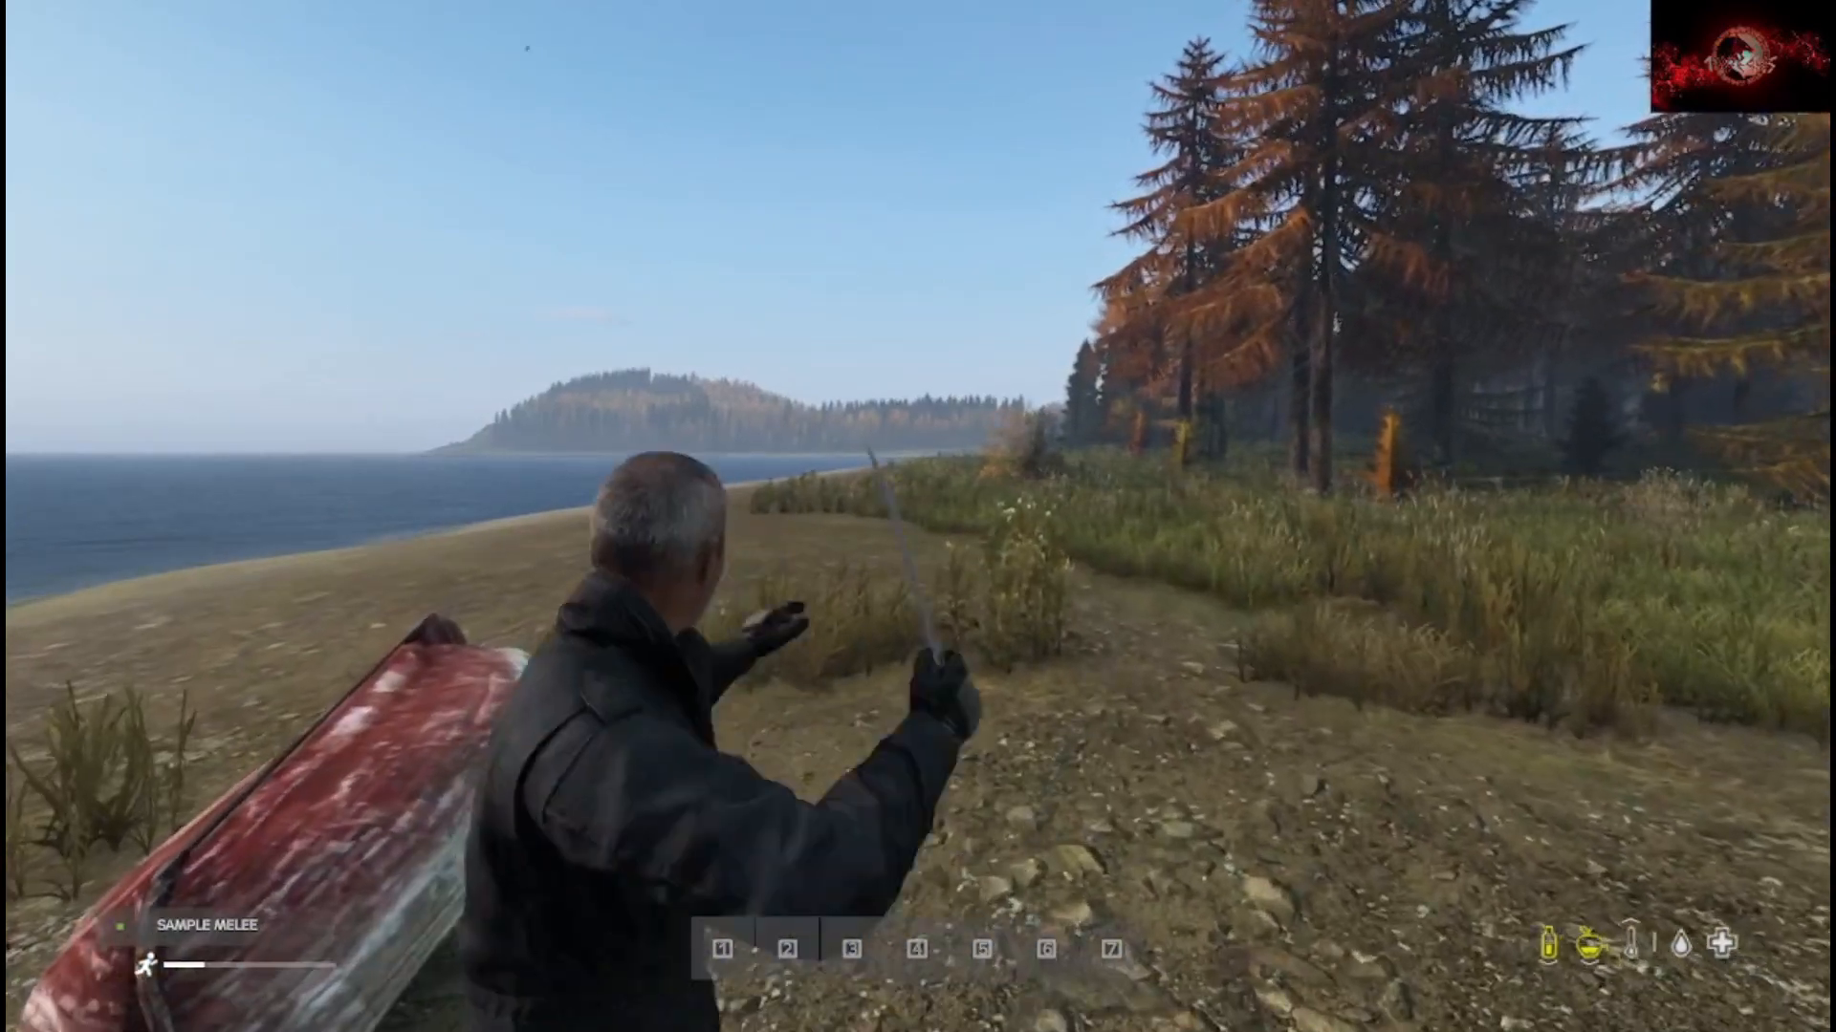
{"action": "key", "text": "w"}
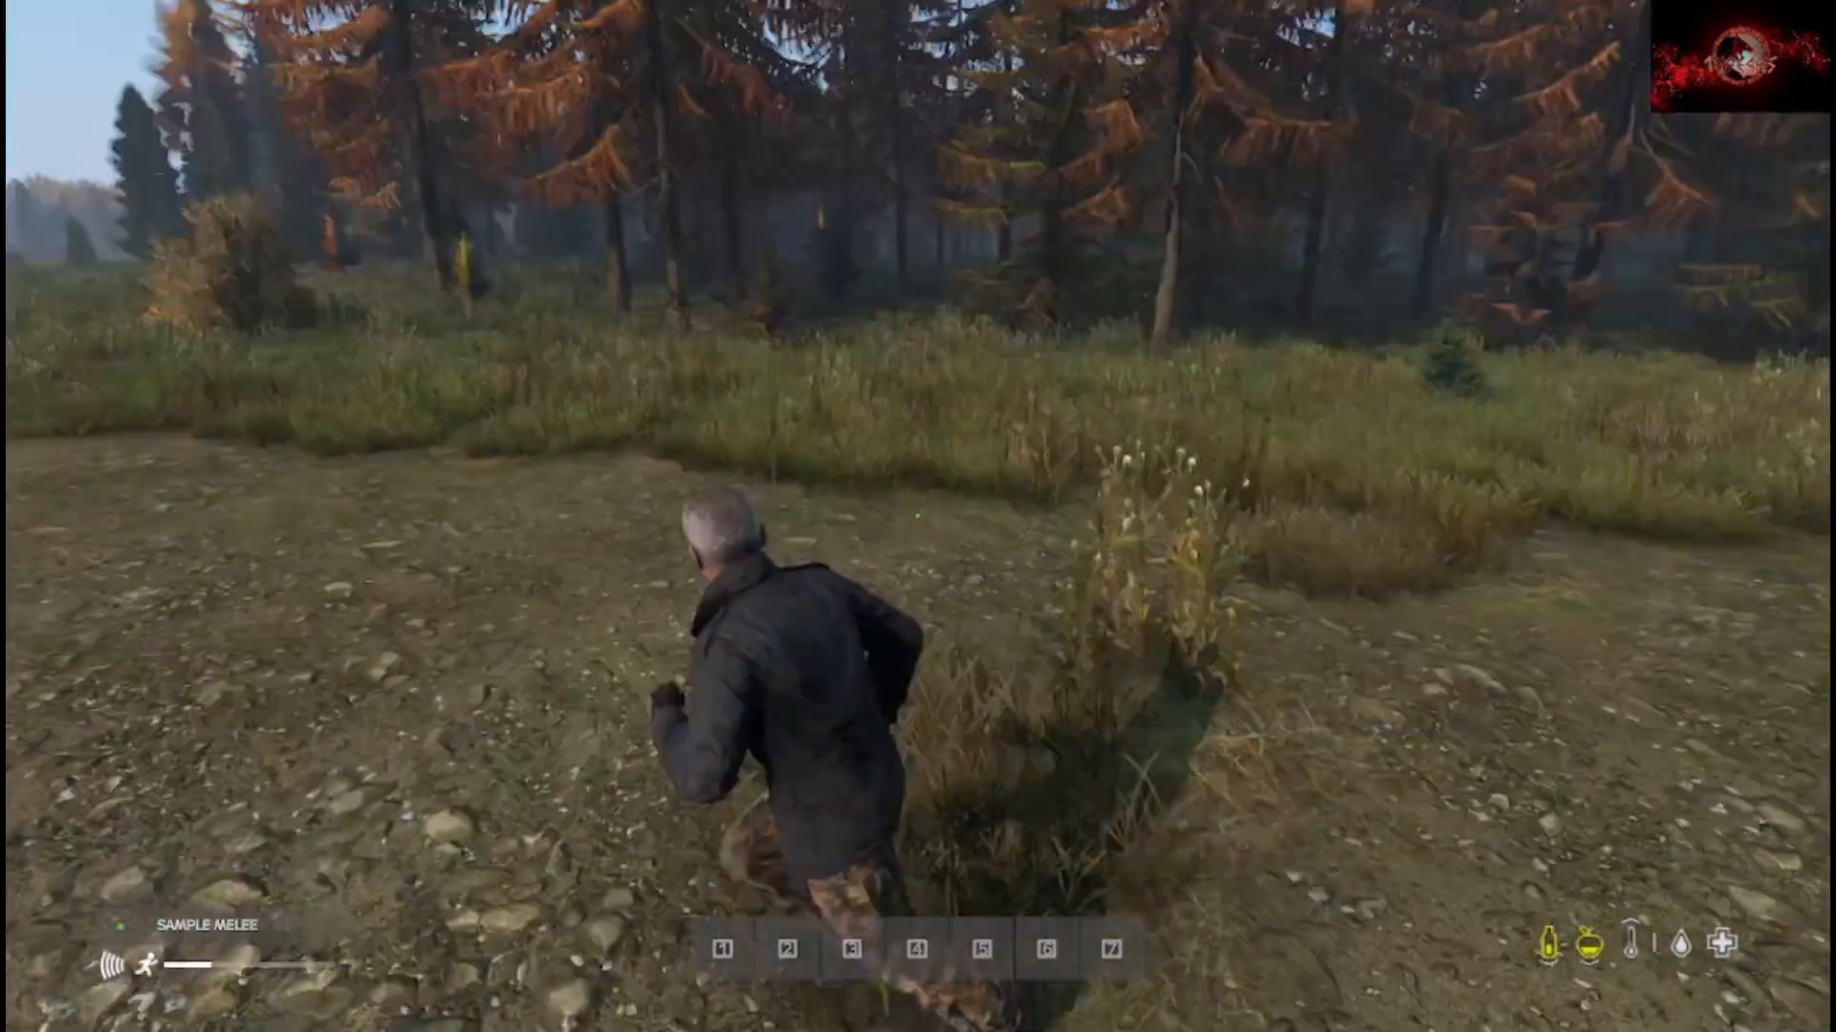
{"action": "key", "text": "w"}
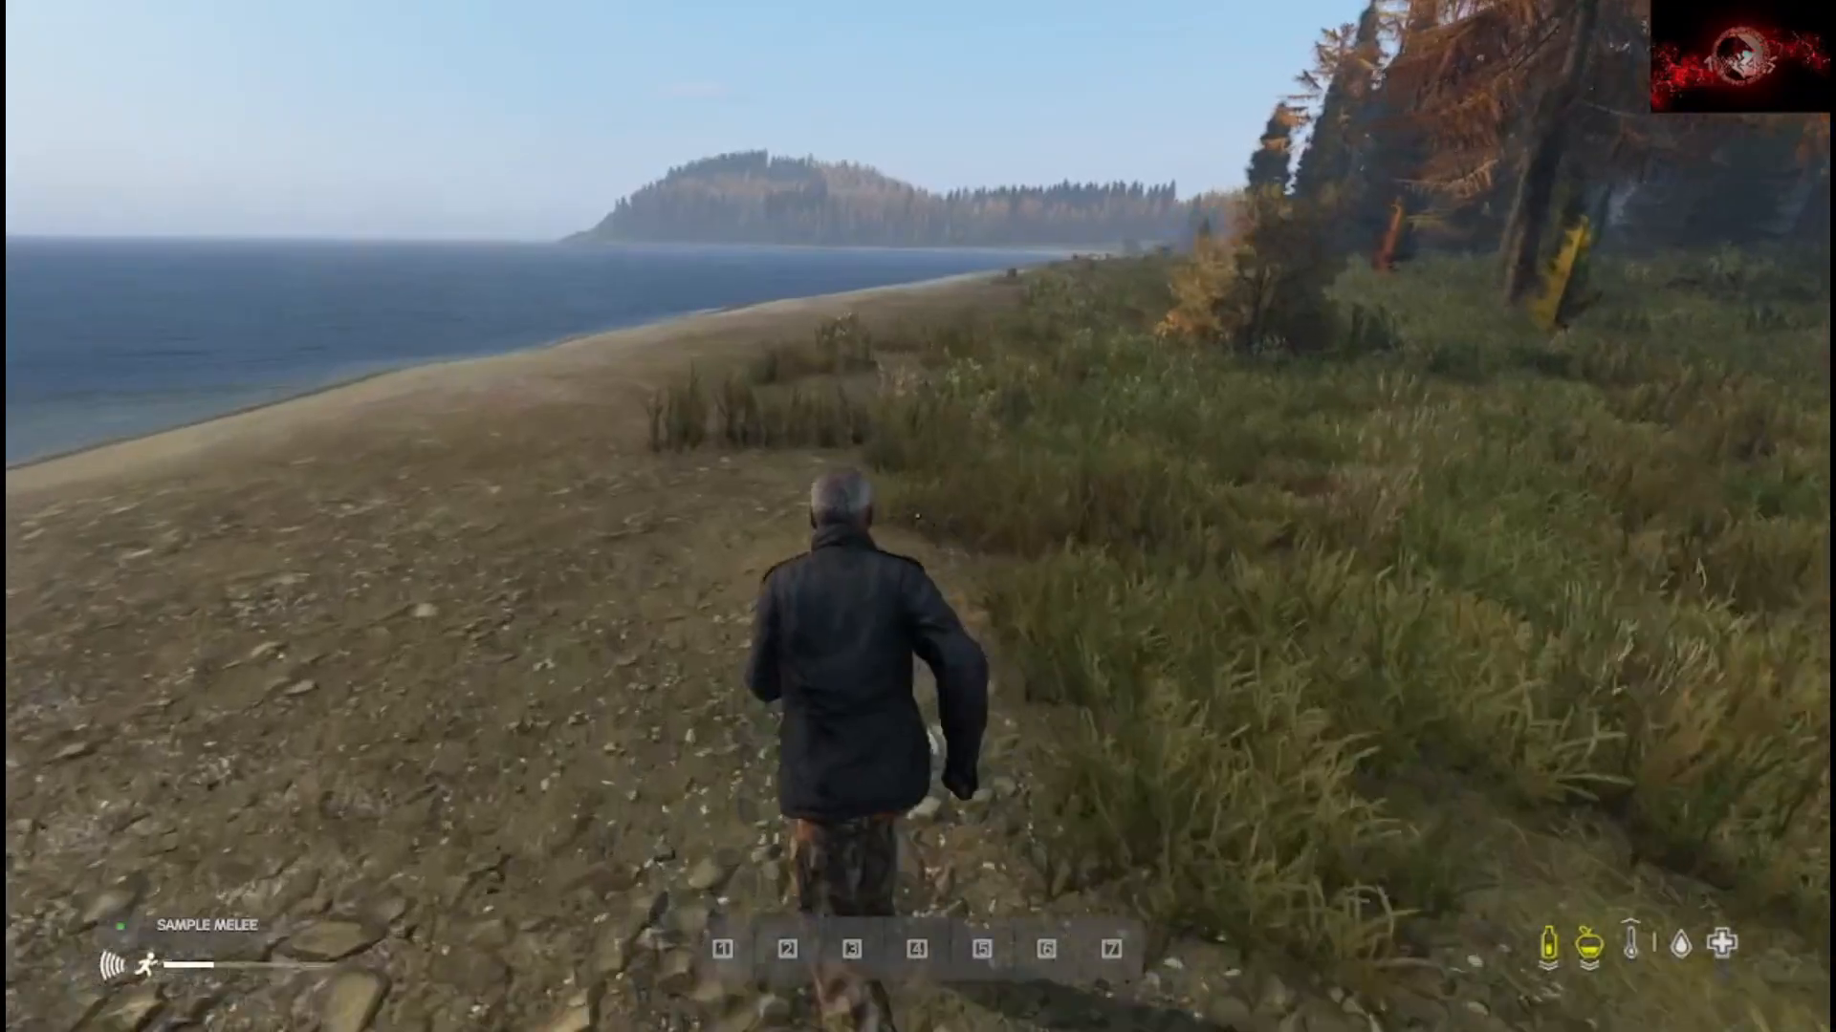
{"action": "key", "text": "w"}
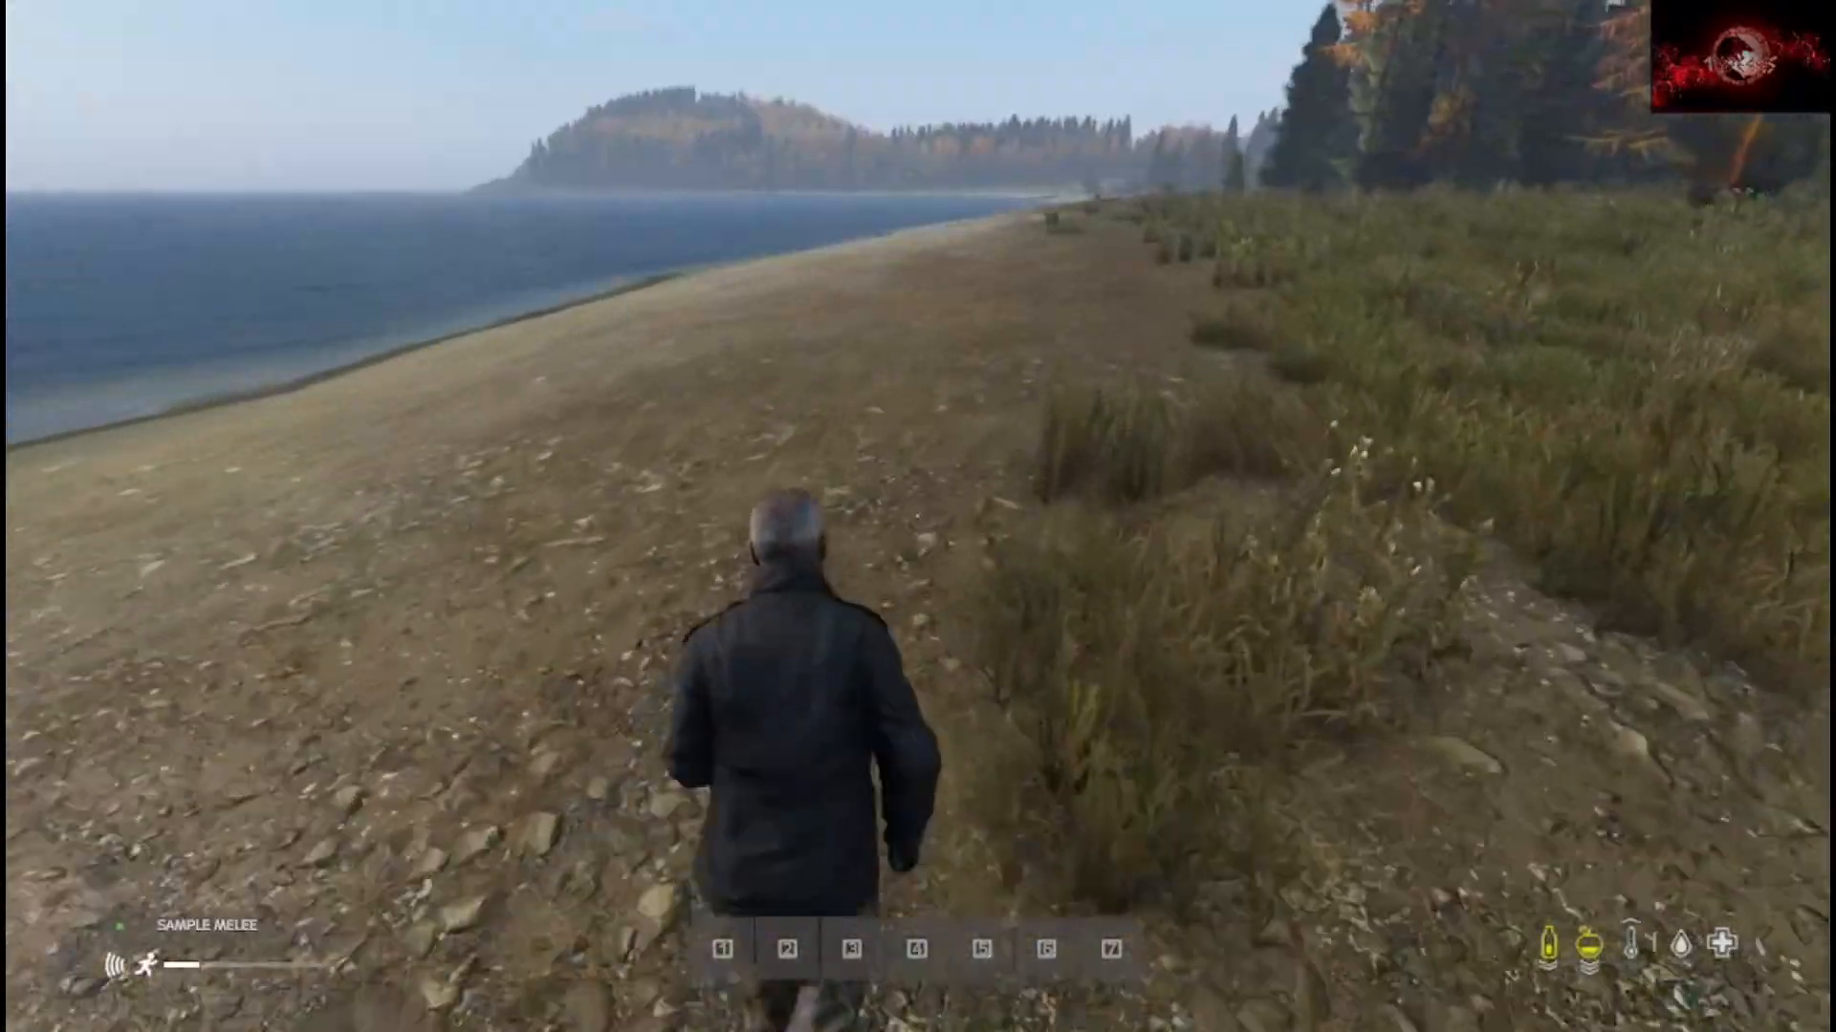
{"action": "key", "text": "w"}
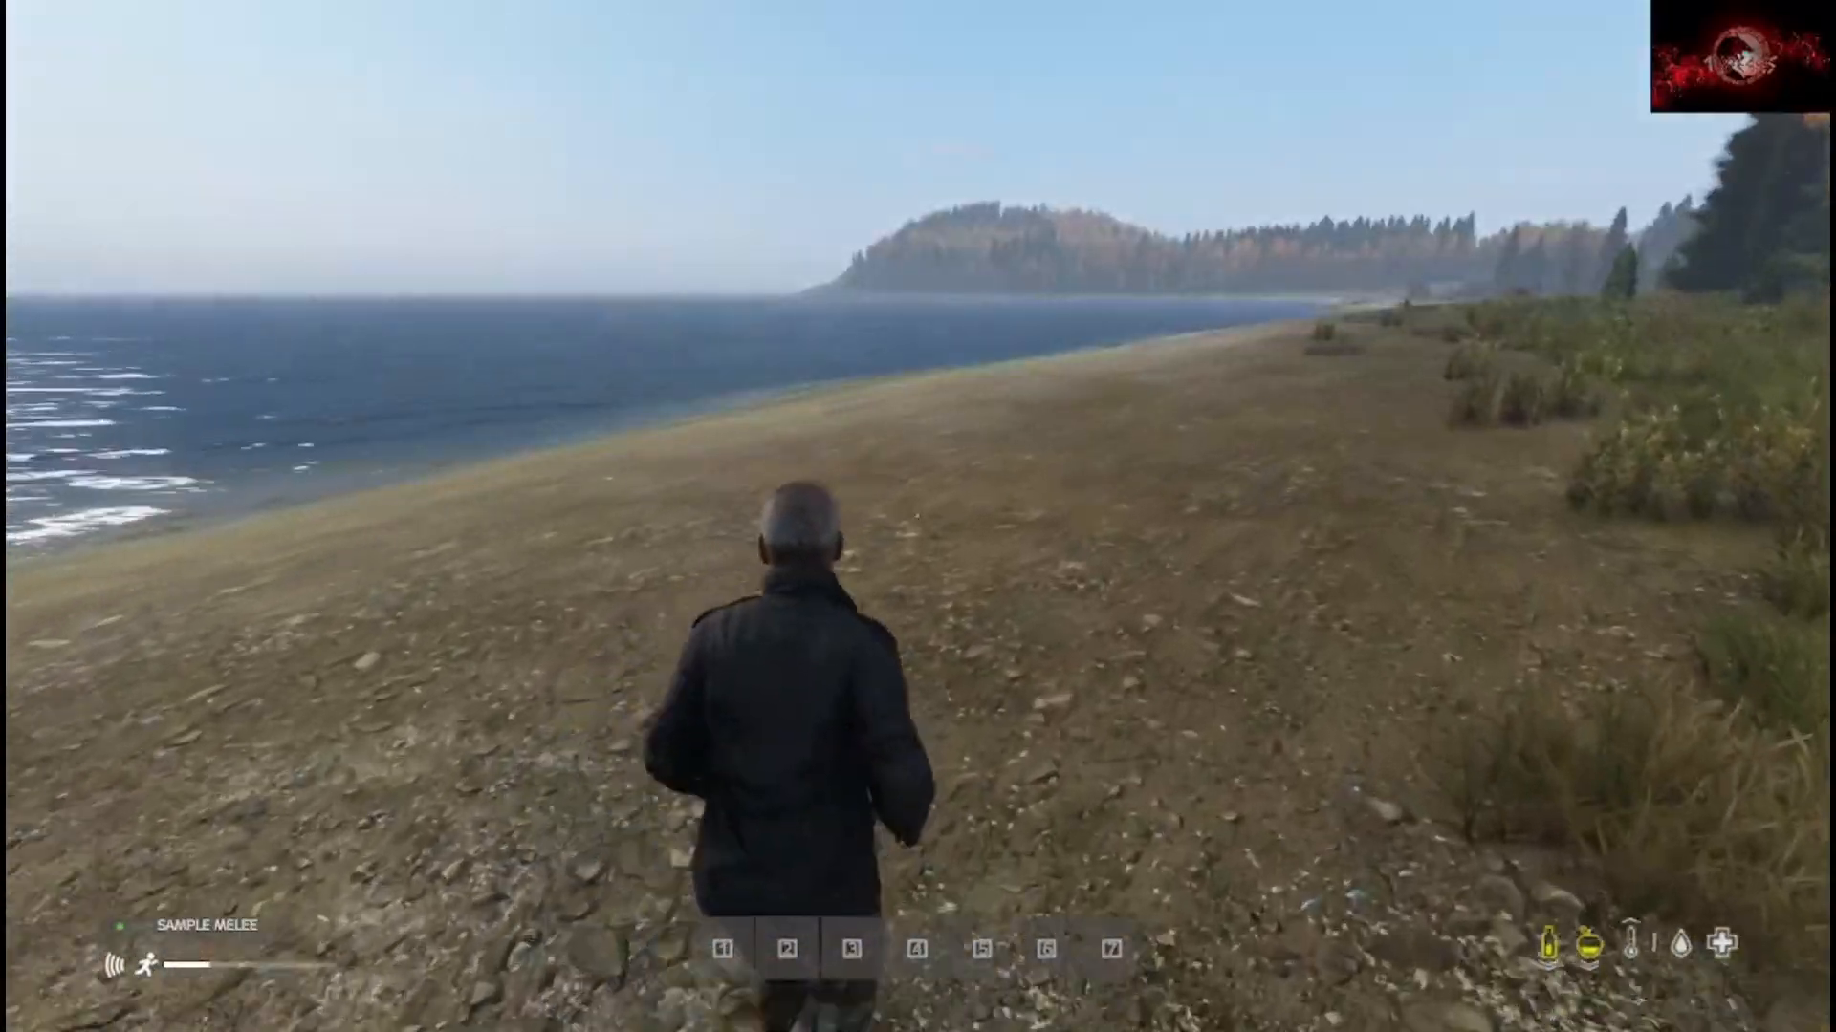
{"action": "key", "text": "w"}
{"action": "key", "text": "w"}
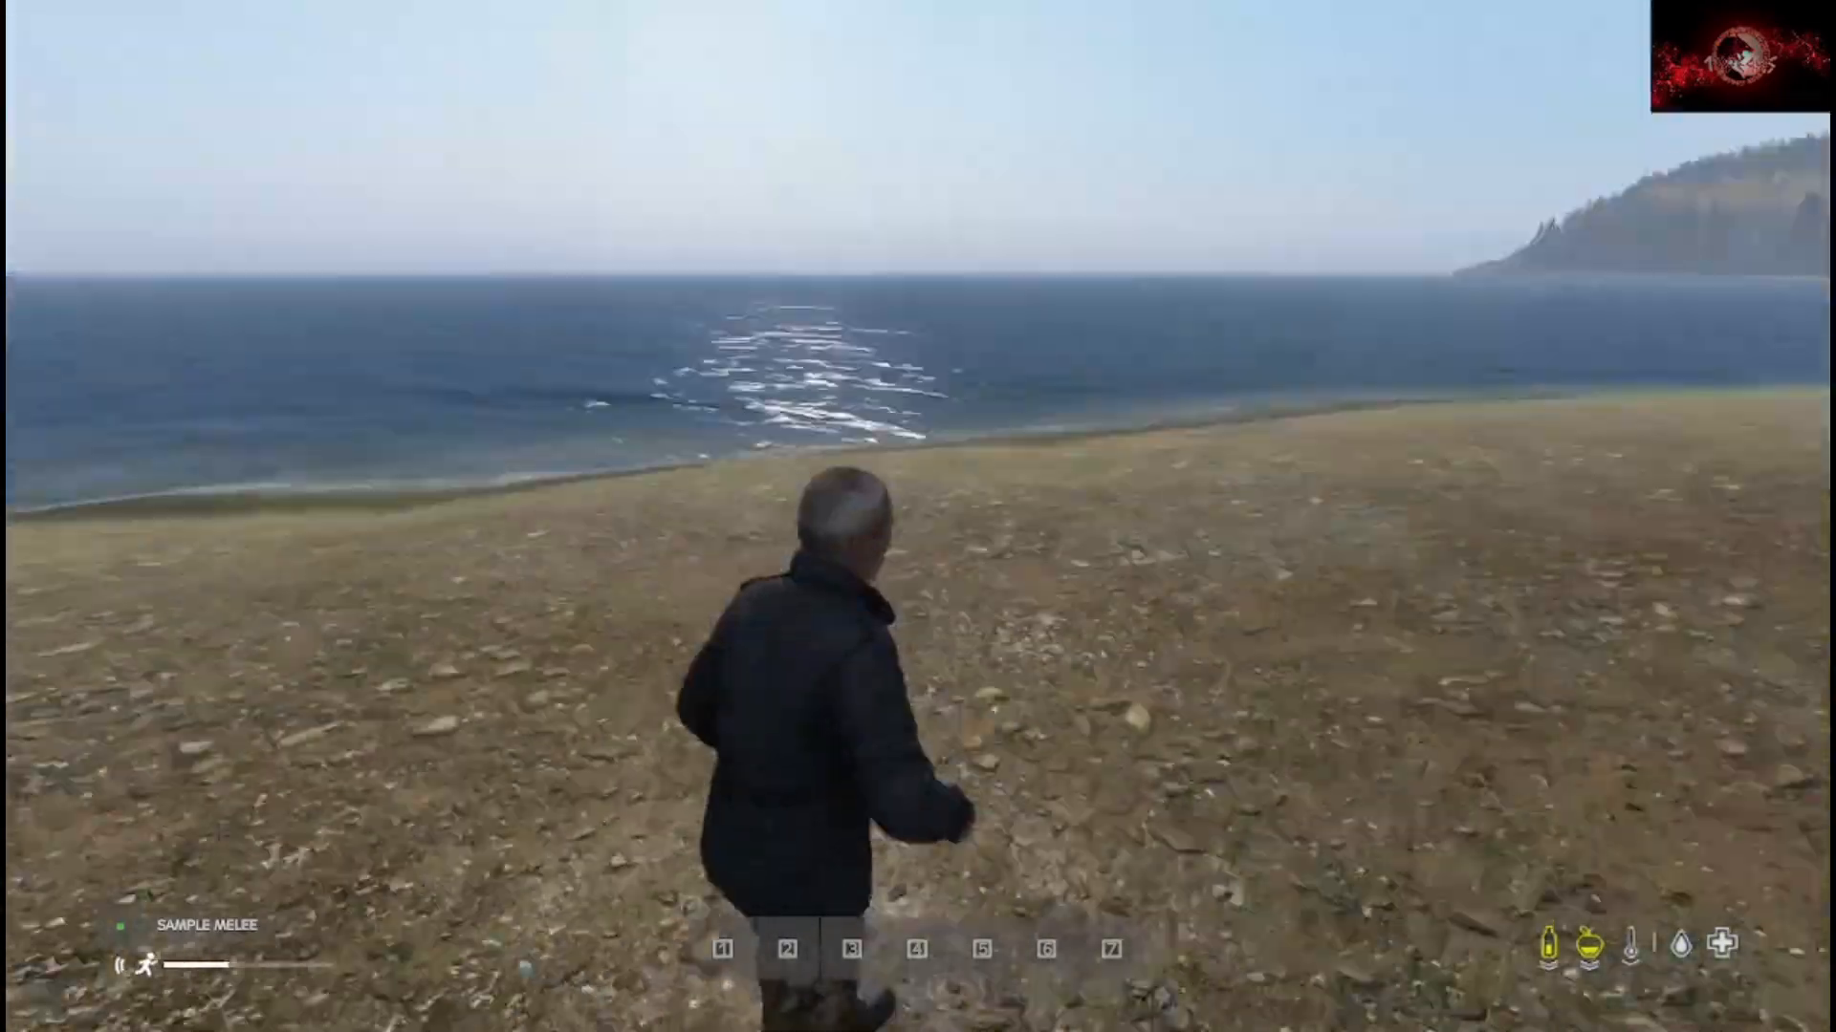